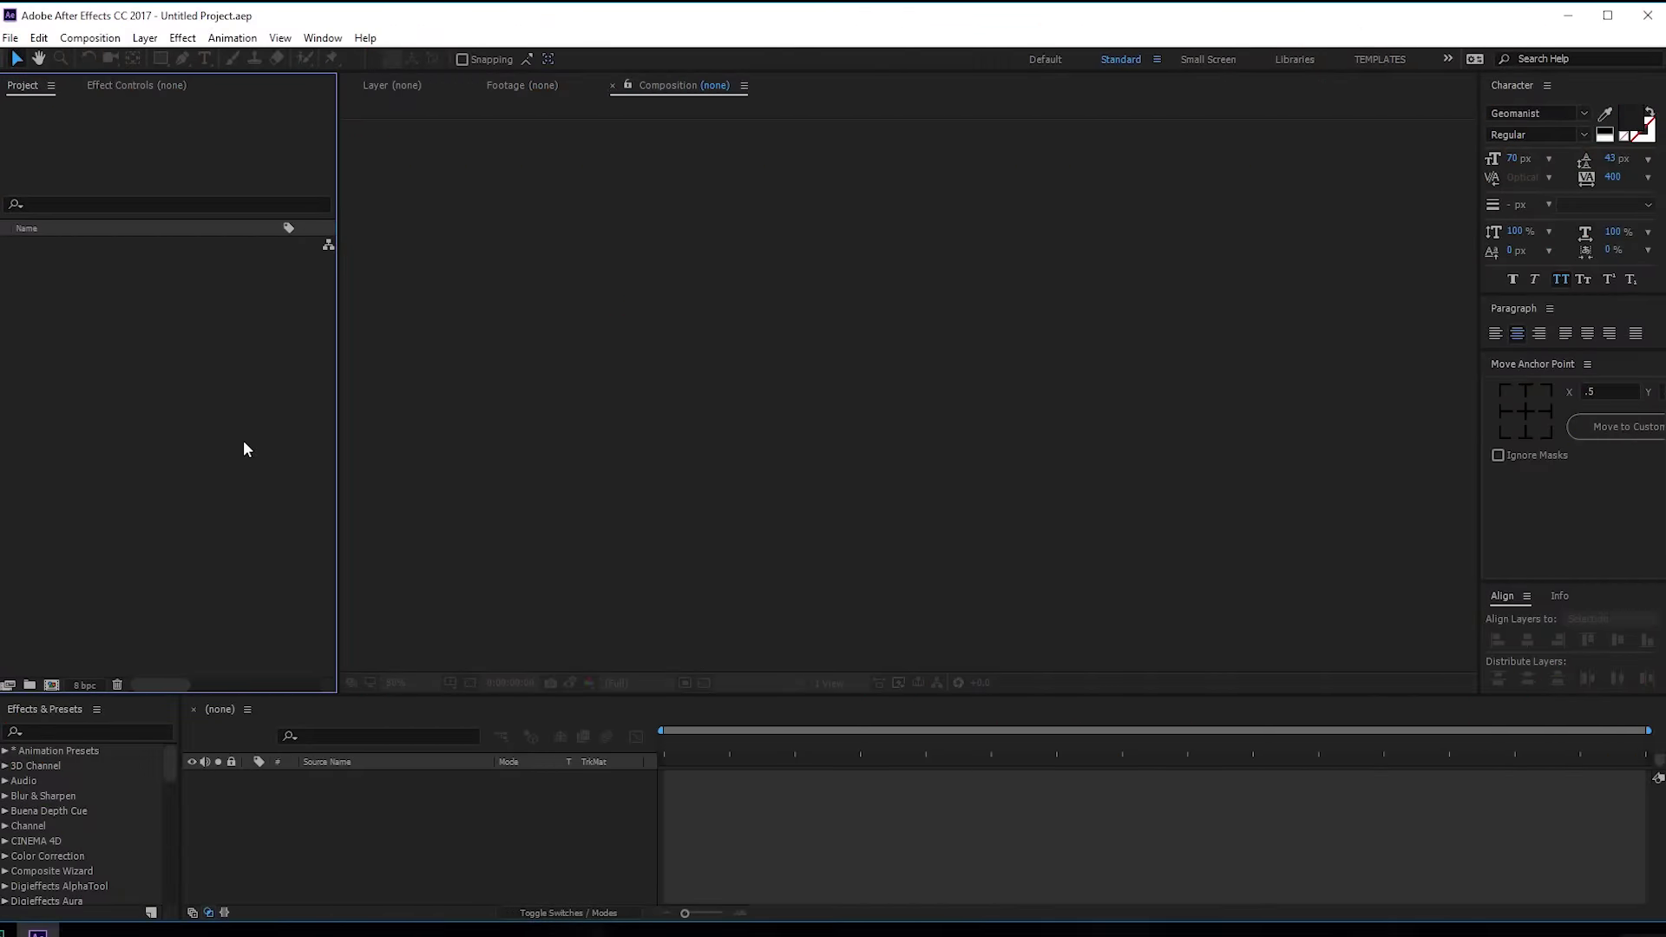
Step: Create a 1920 x 1080 composition named Main at 60 frames per second, lasting 10 seconds
left_click(51, 685)
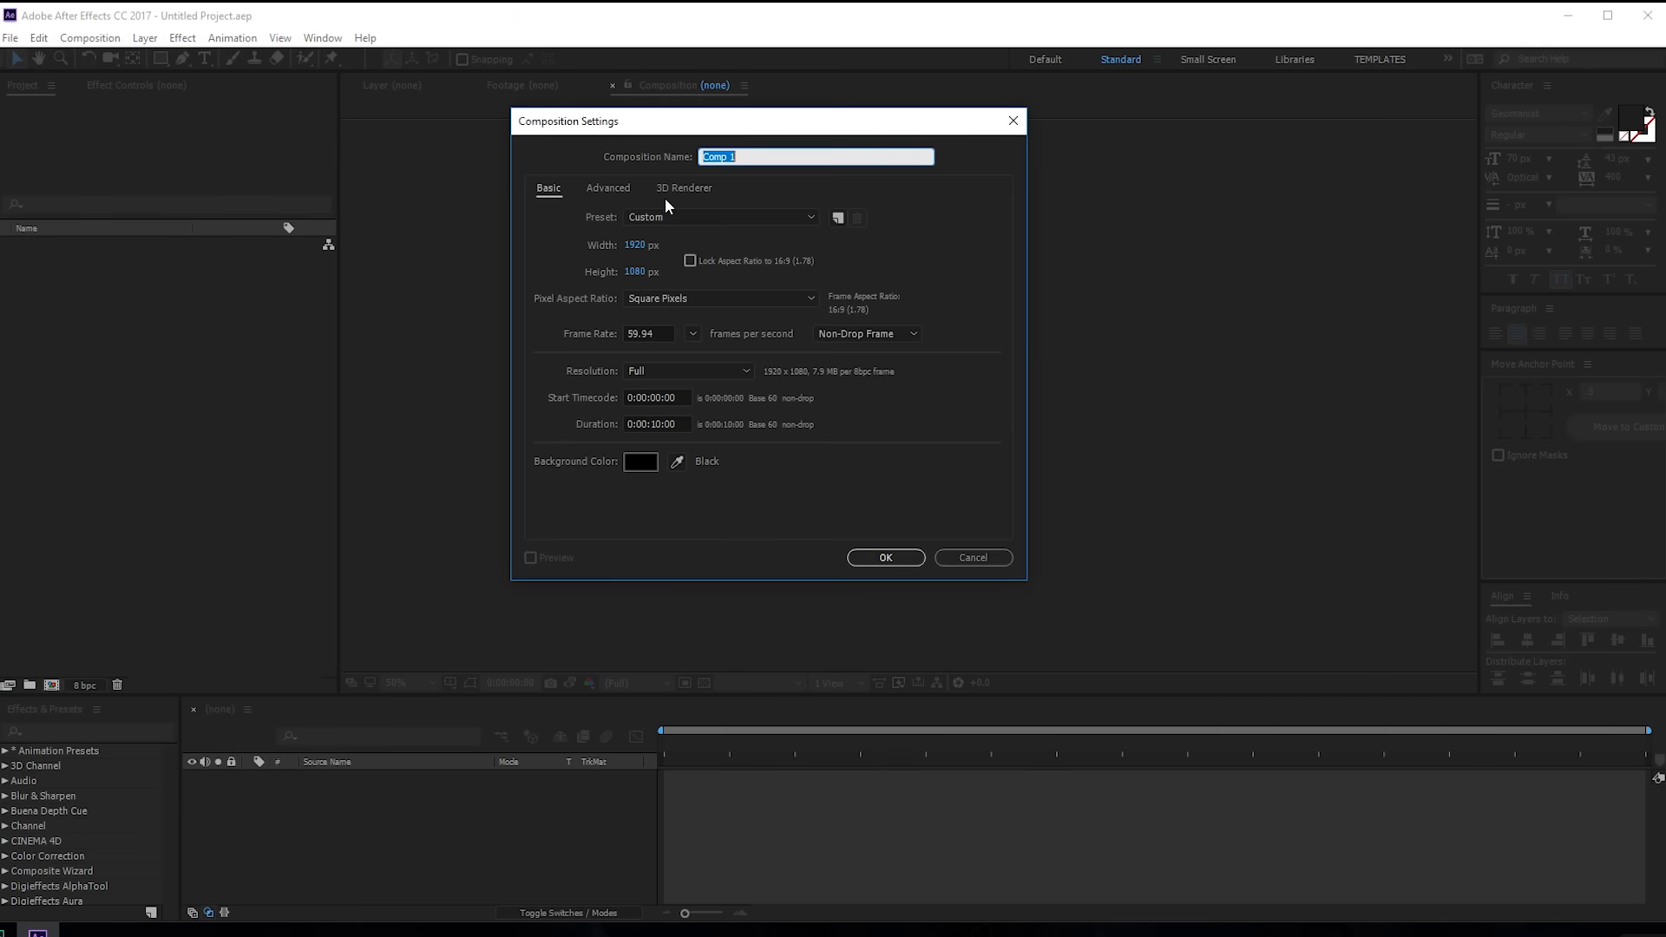
left_click_drag(691, 136, 647, 225)
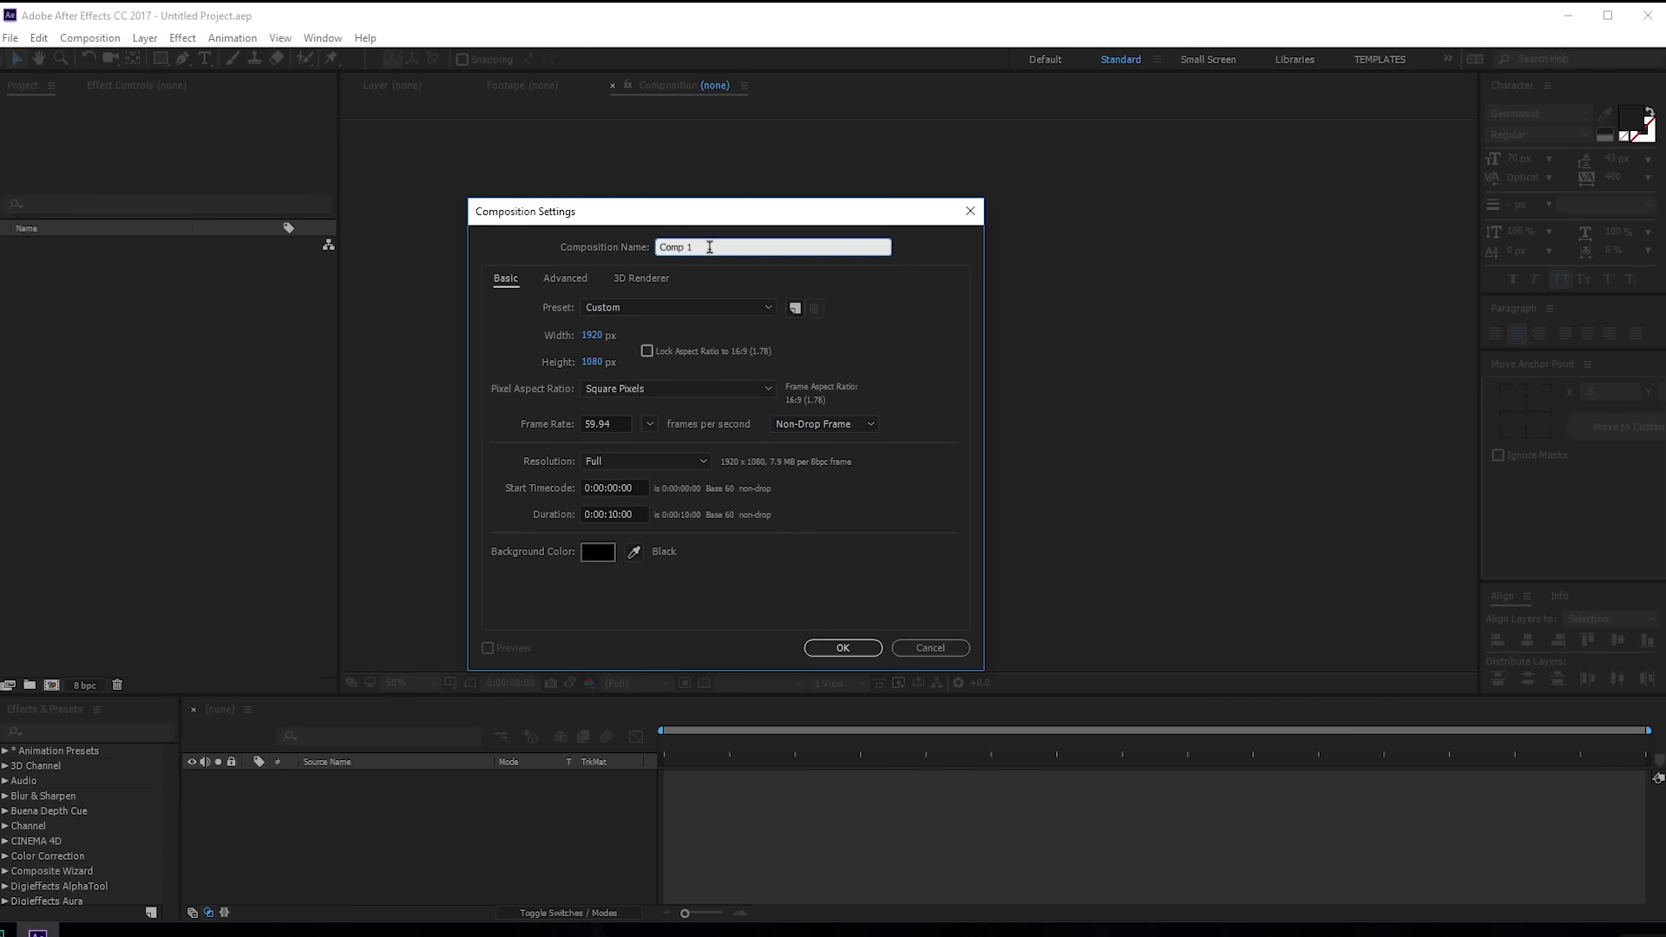
type("Main")
left_click(650, 425)
left_click(685, 640)
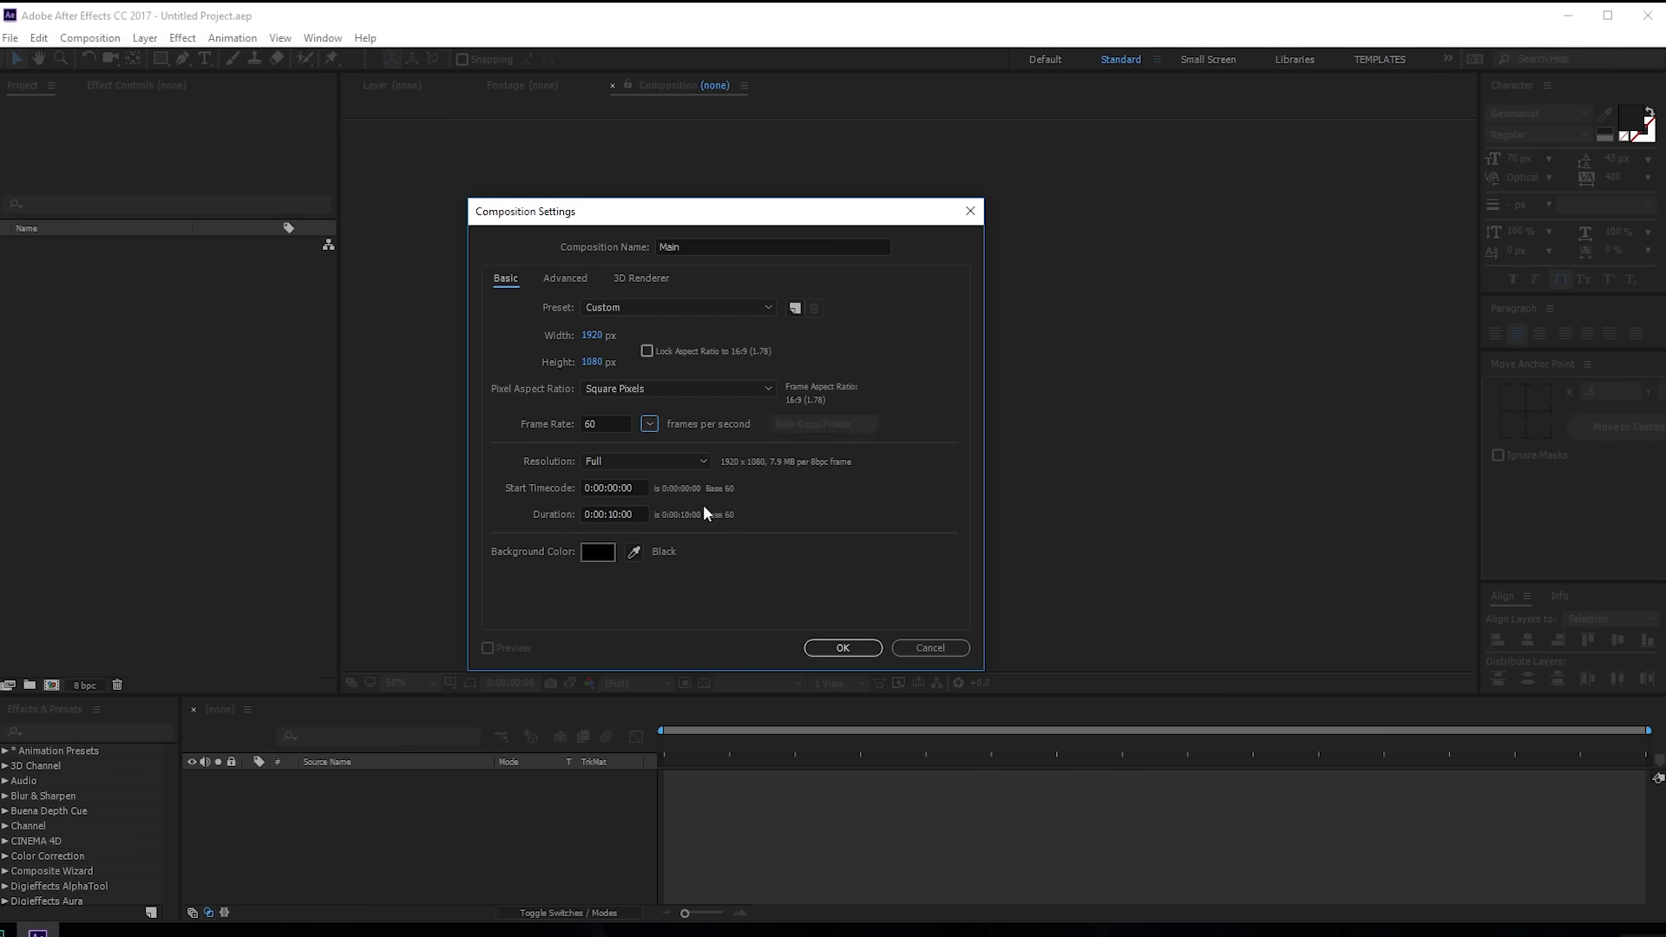
left_click(841, 649)
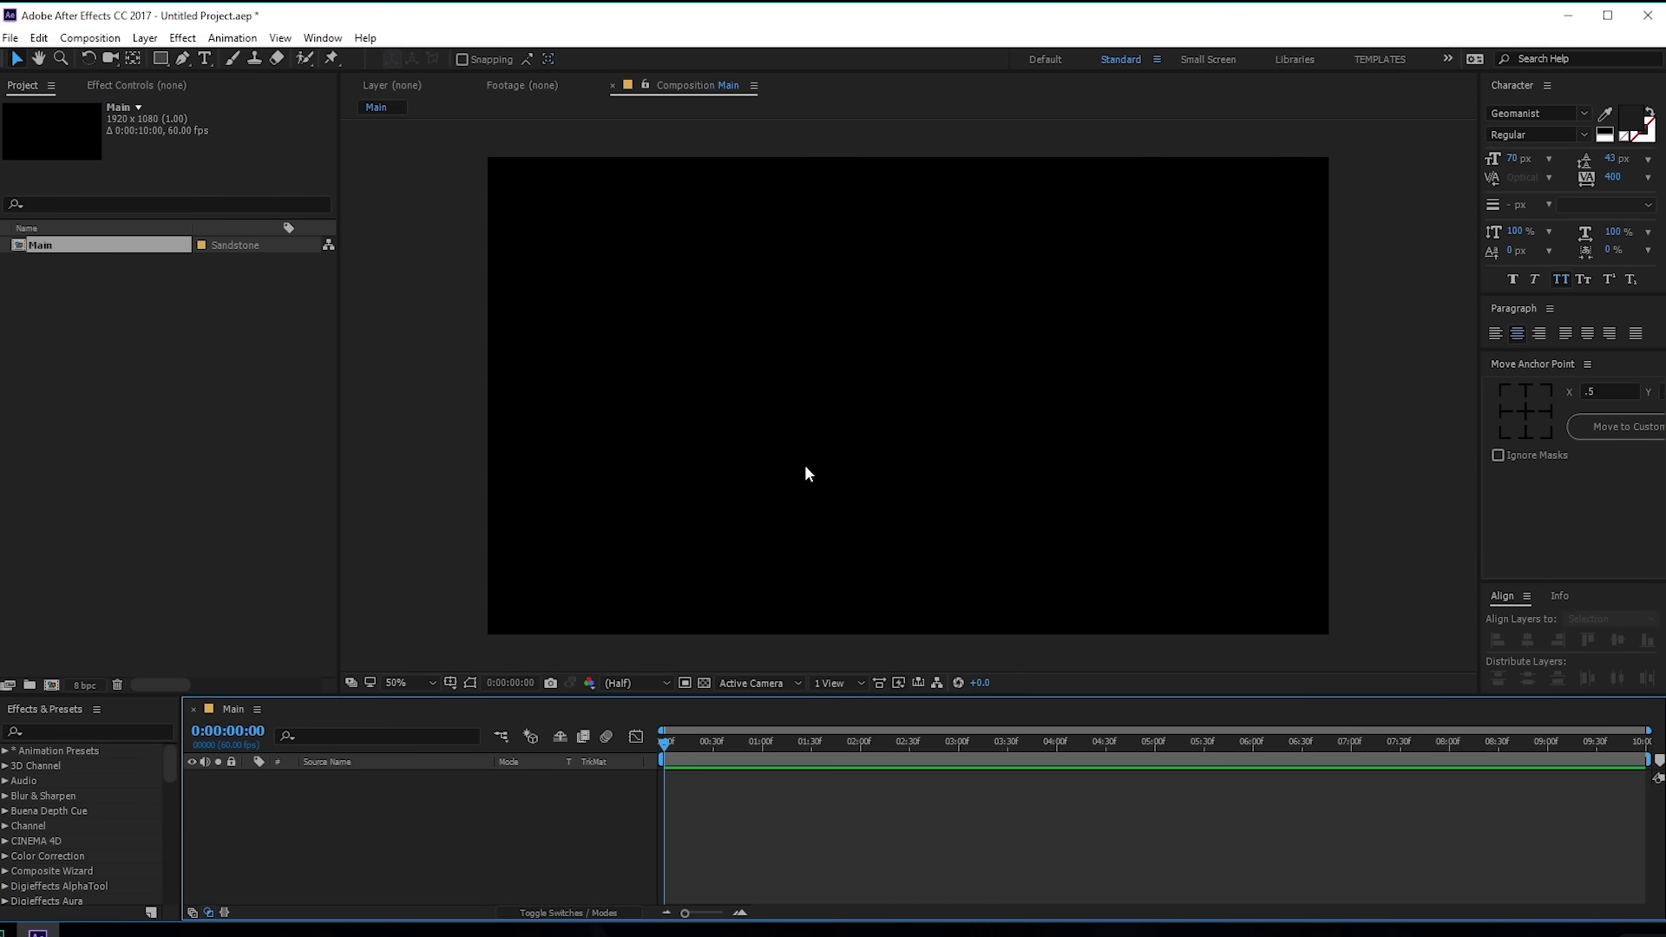
left_click(179, 488)
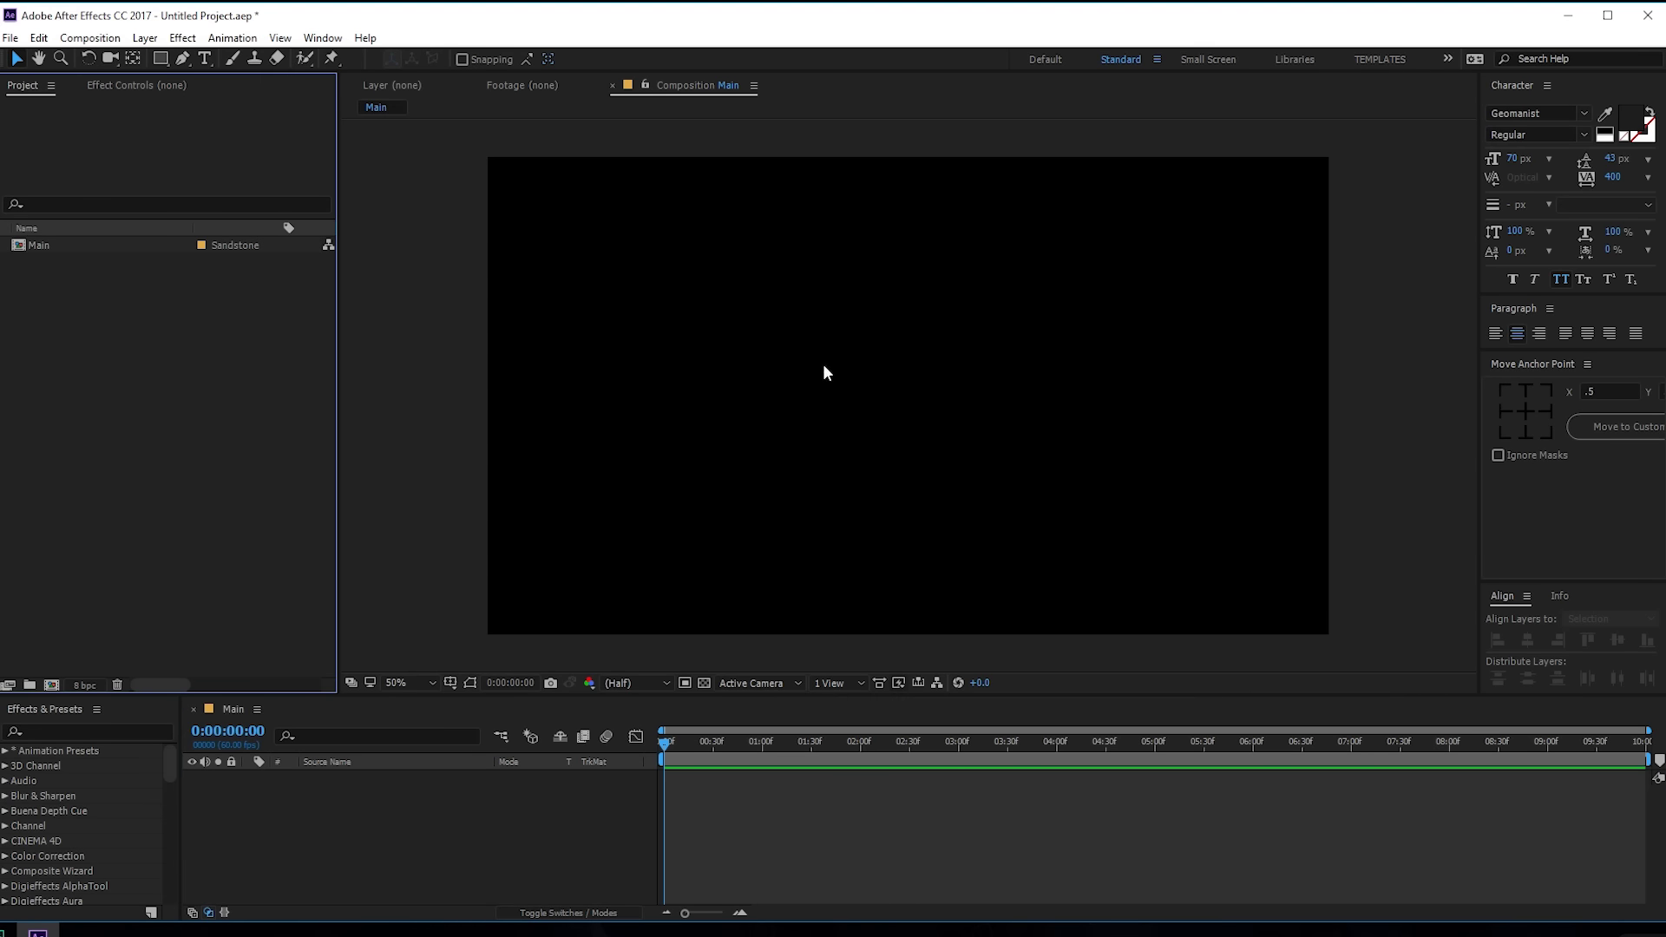
Step: Draw an open, curved zigzag path with the Pen tool, 1 px stroke, narrowing downwards near the middle of the composition
left_click(184, 58)
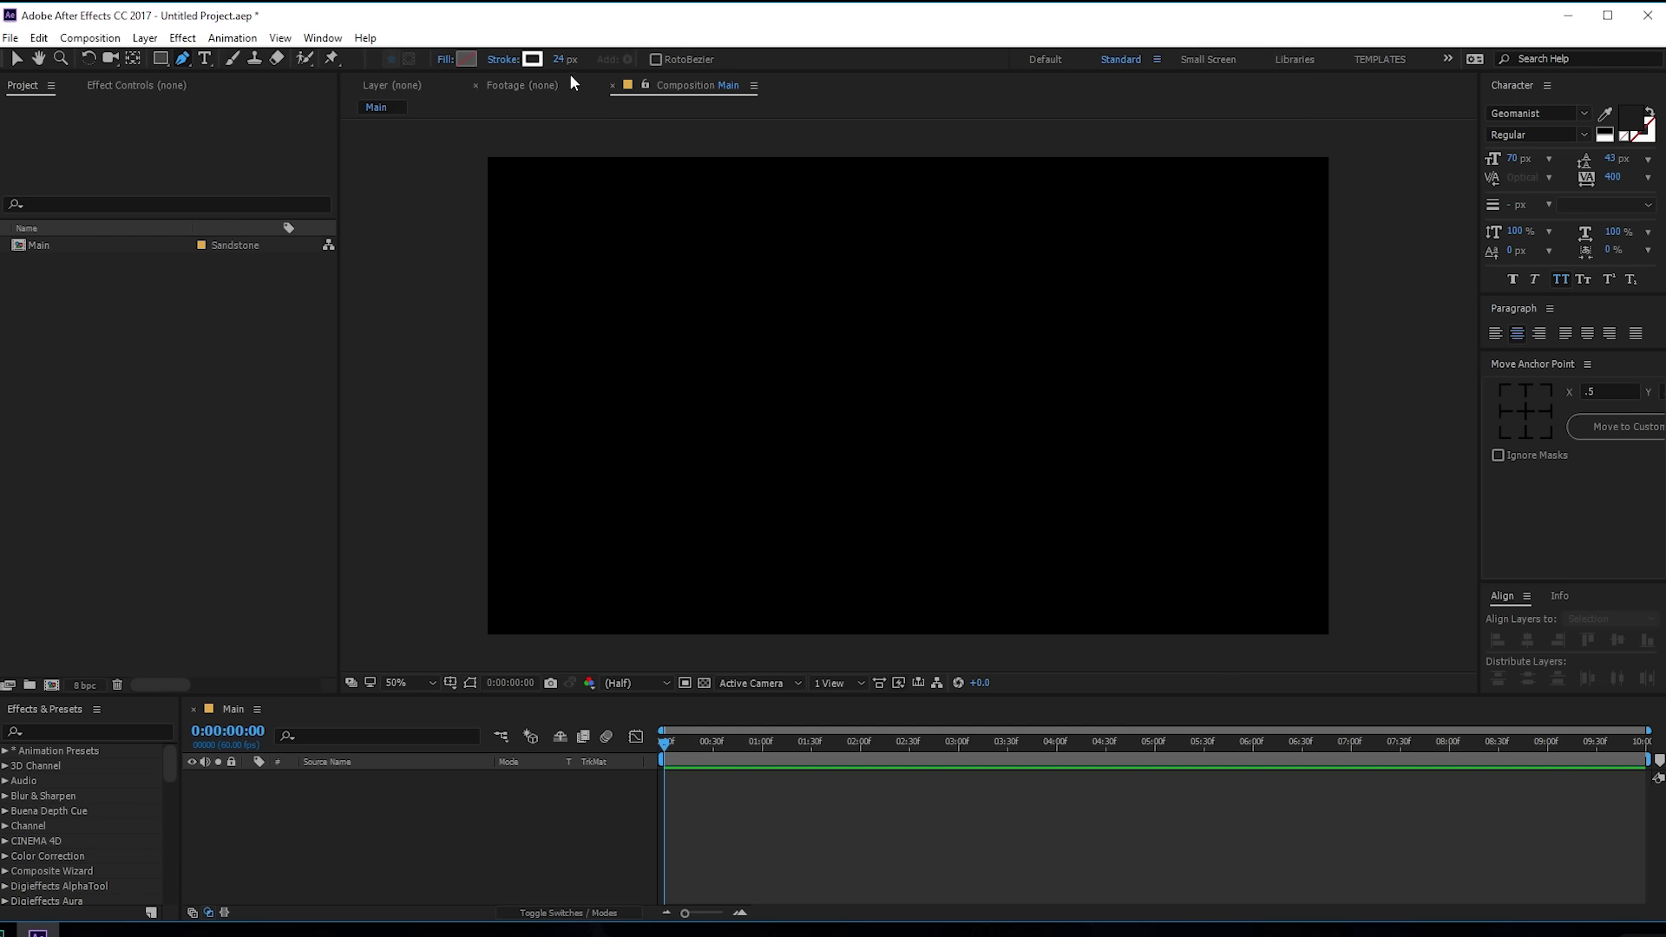
key("Return")
left_click(792, 316)
left_click_drag(977, 314, 977, 327)
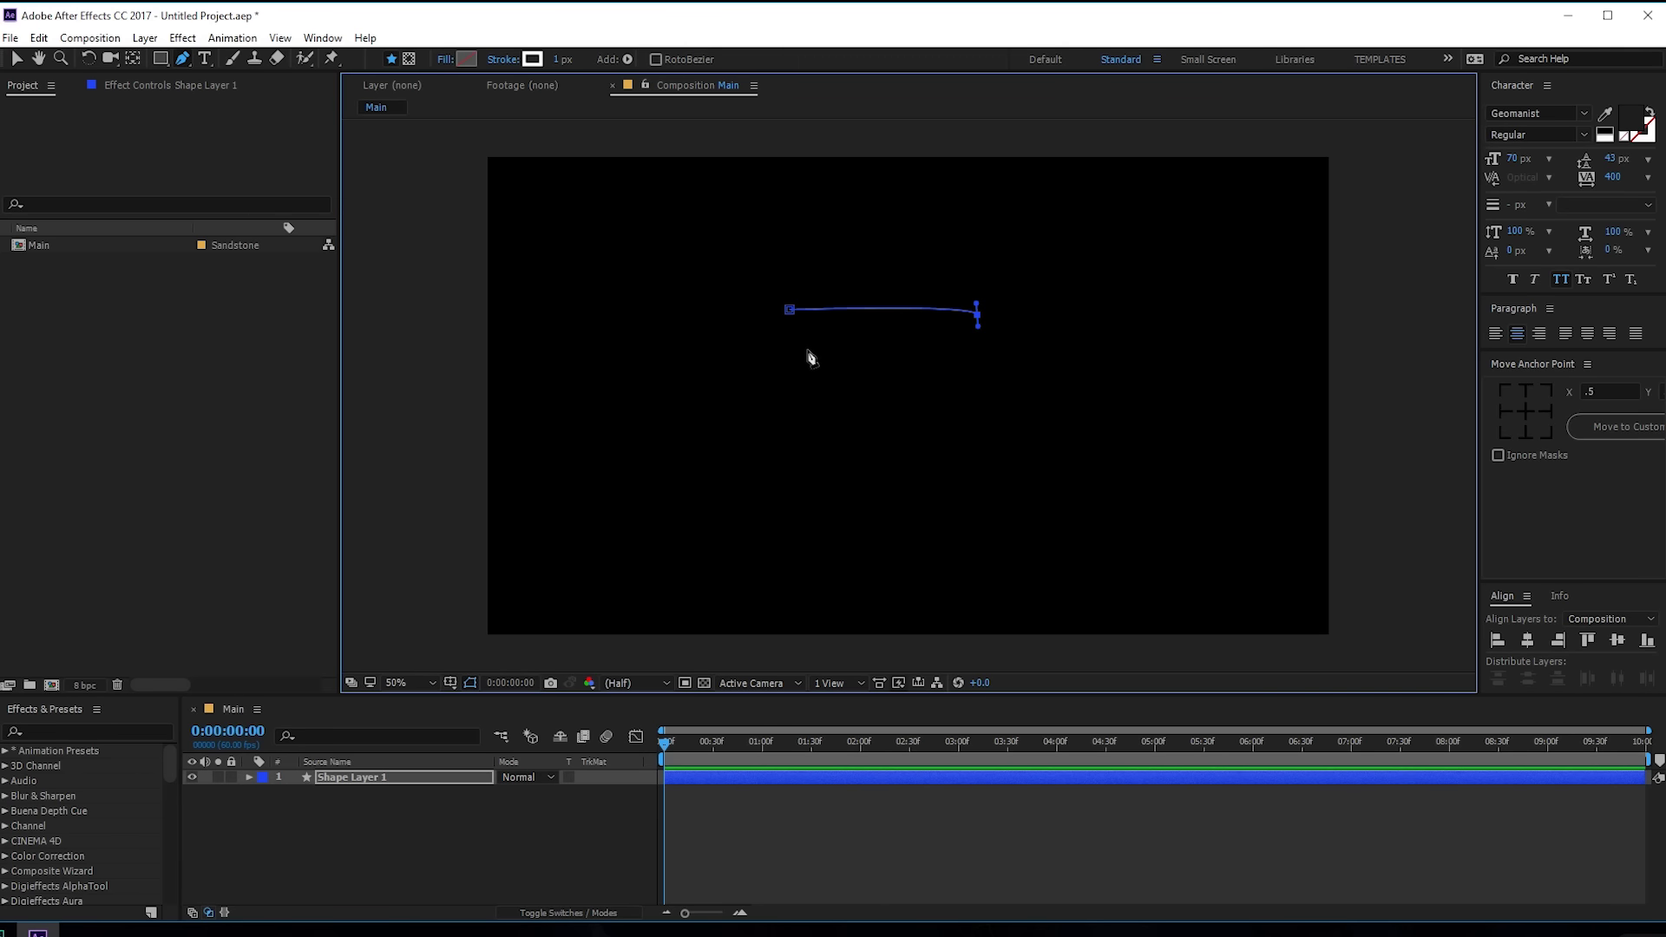
left_click_drag(808, 352, 808, 359)
left_click_drag(966, 362, 970, 375)
left_click(830, 388)
left_click(935, 400)
left_click_drag(932, 406, 921, 444)
left_click(888, 796)
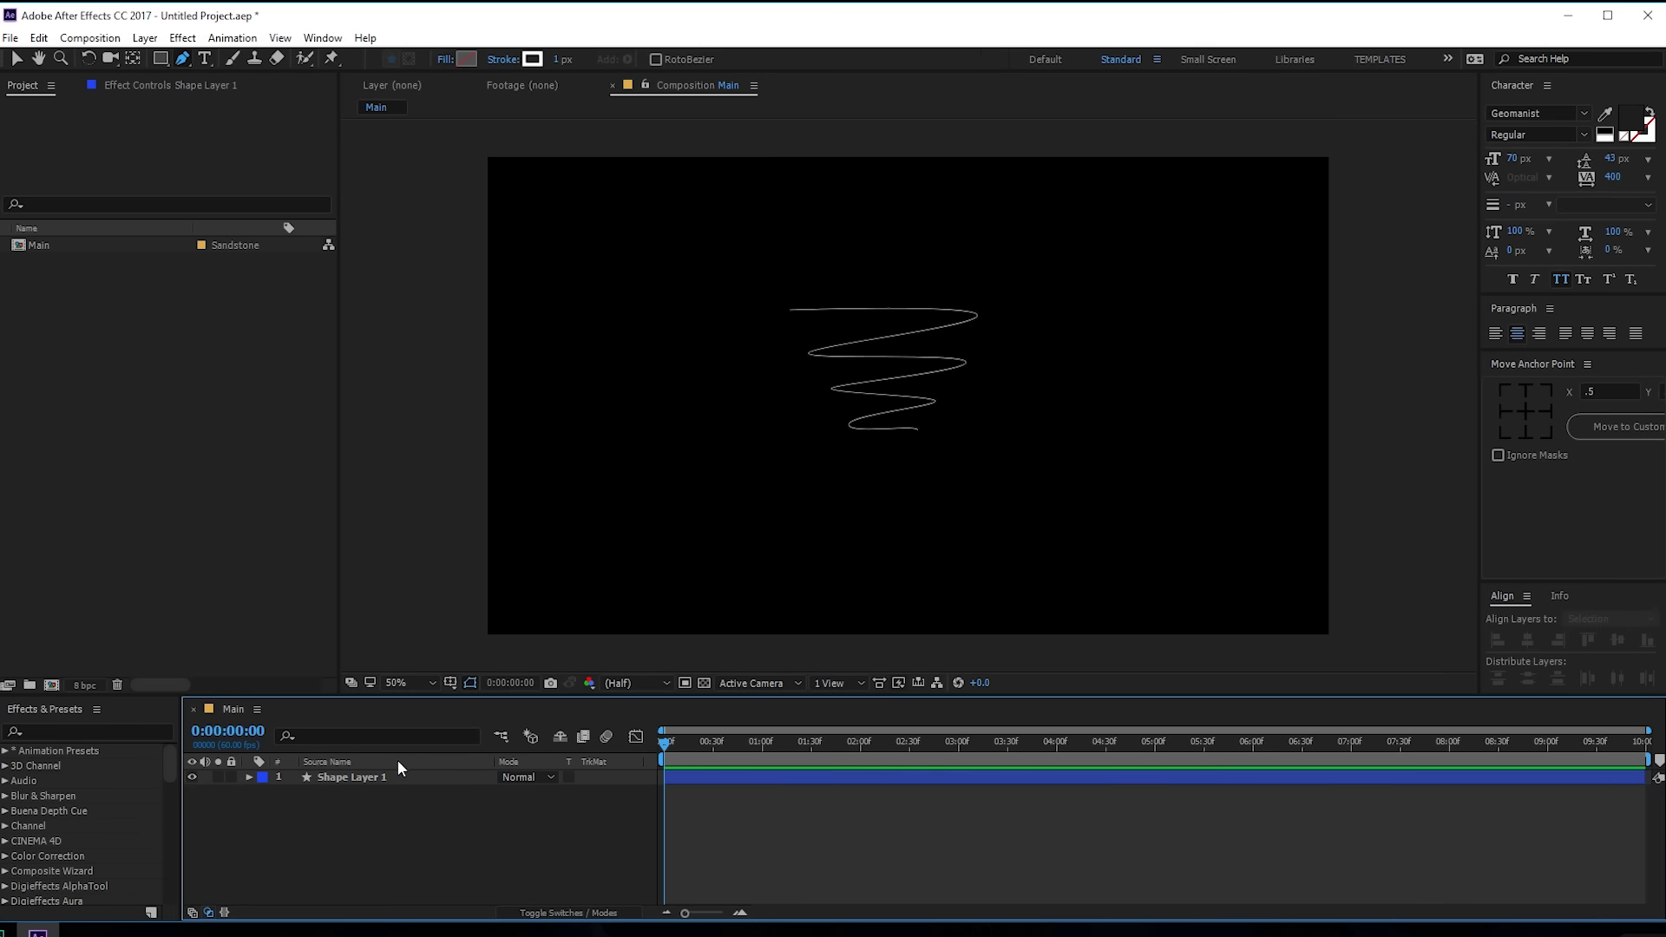
Step: Add Trim Paths to the contents of Shape Layer 1 and expand its properties
left_click(354, 779)
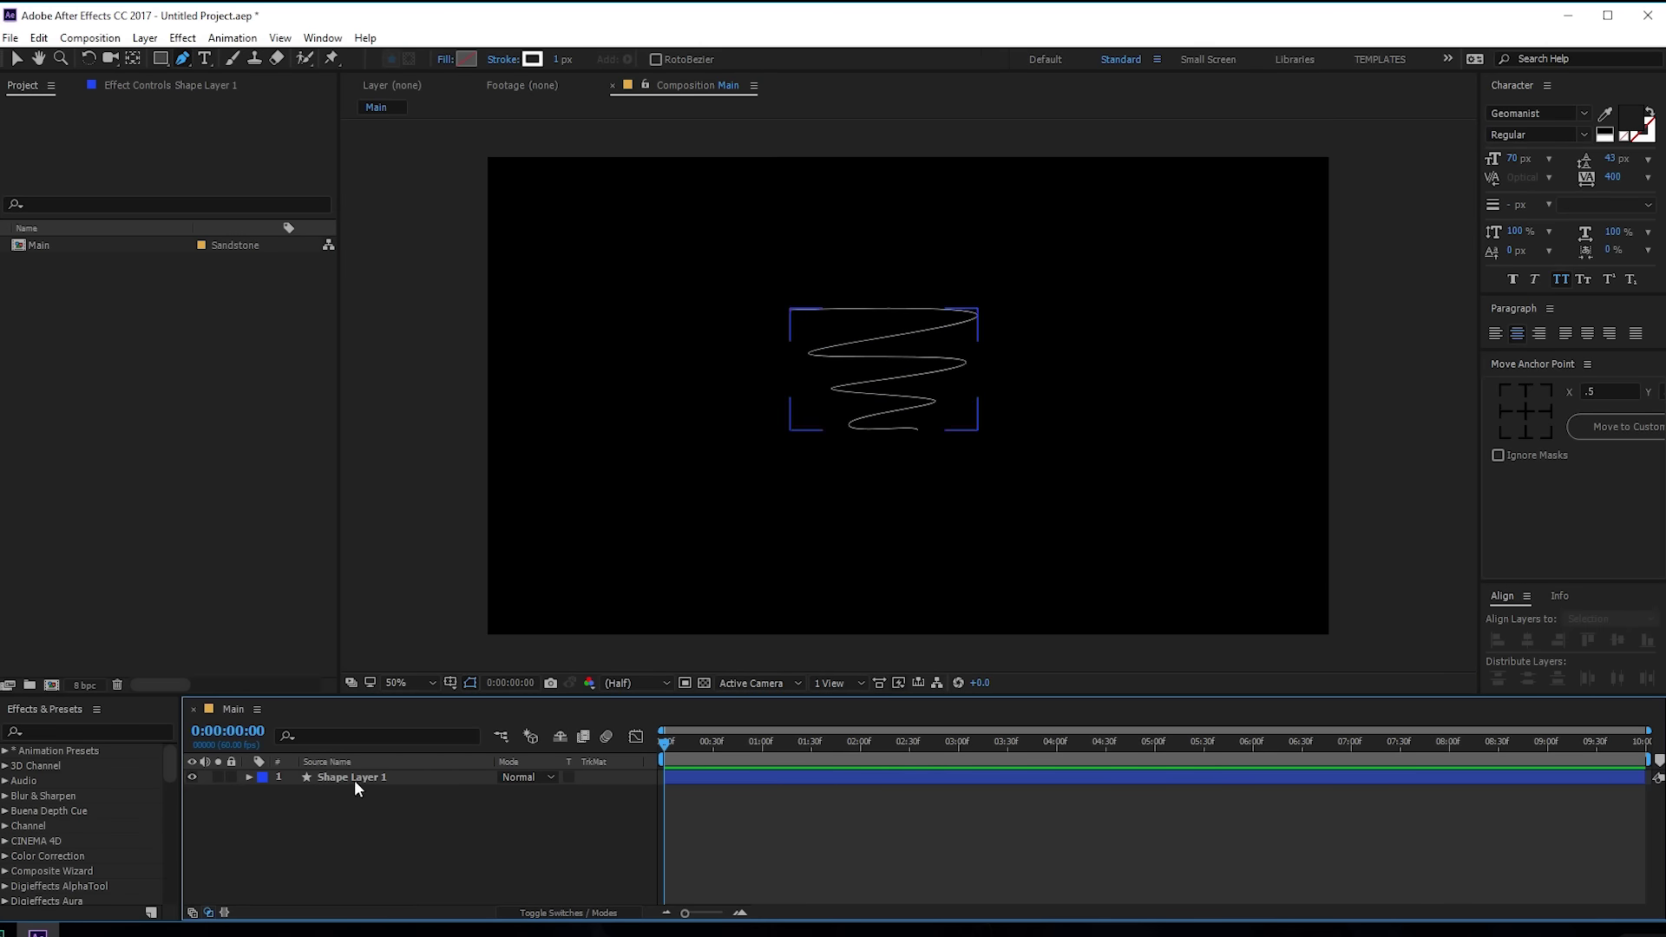
left_click(249, 777)
left_click(631, 792)
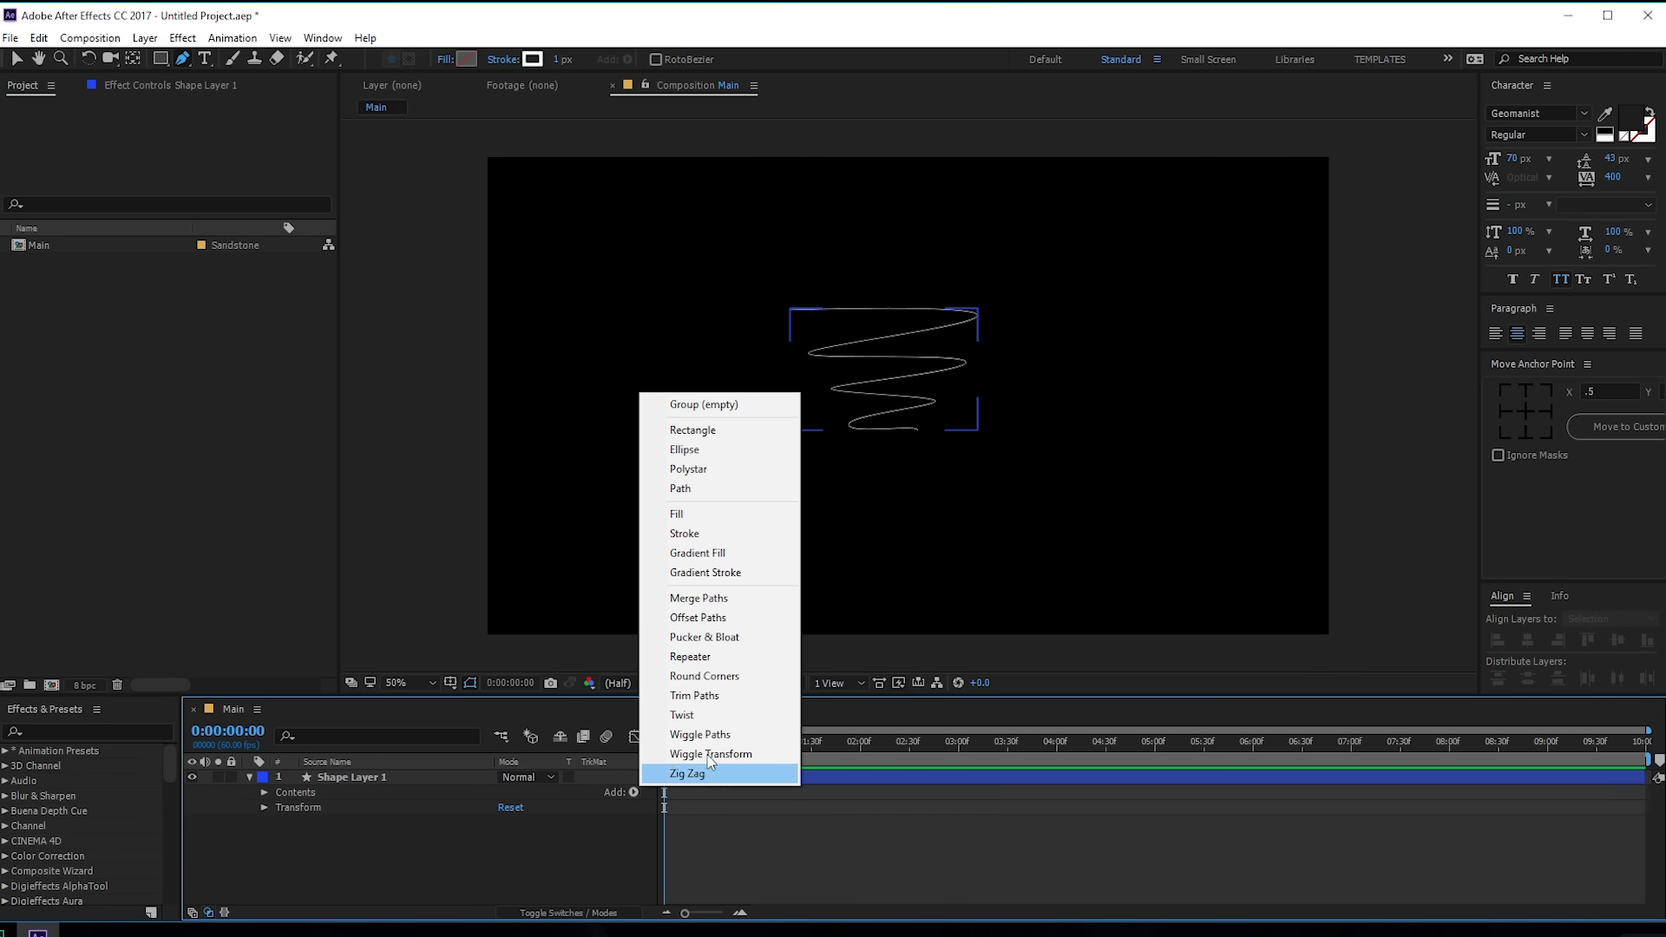
left_click(705, 696)
left_click(468, 682)
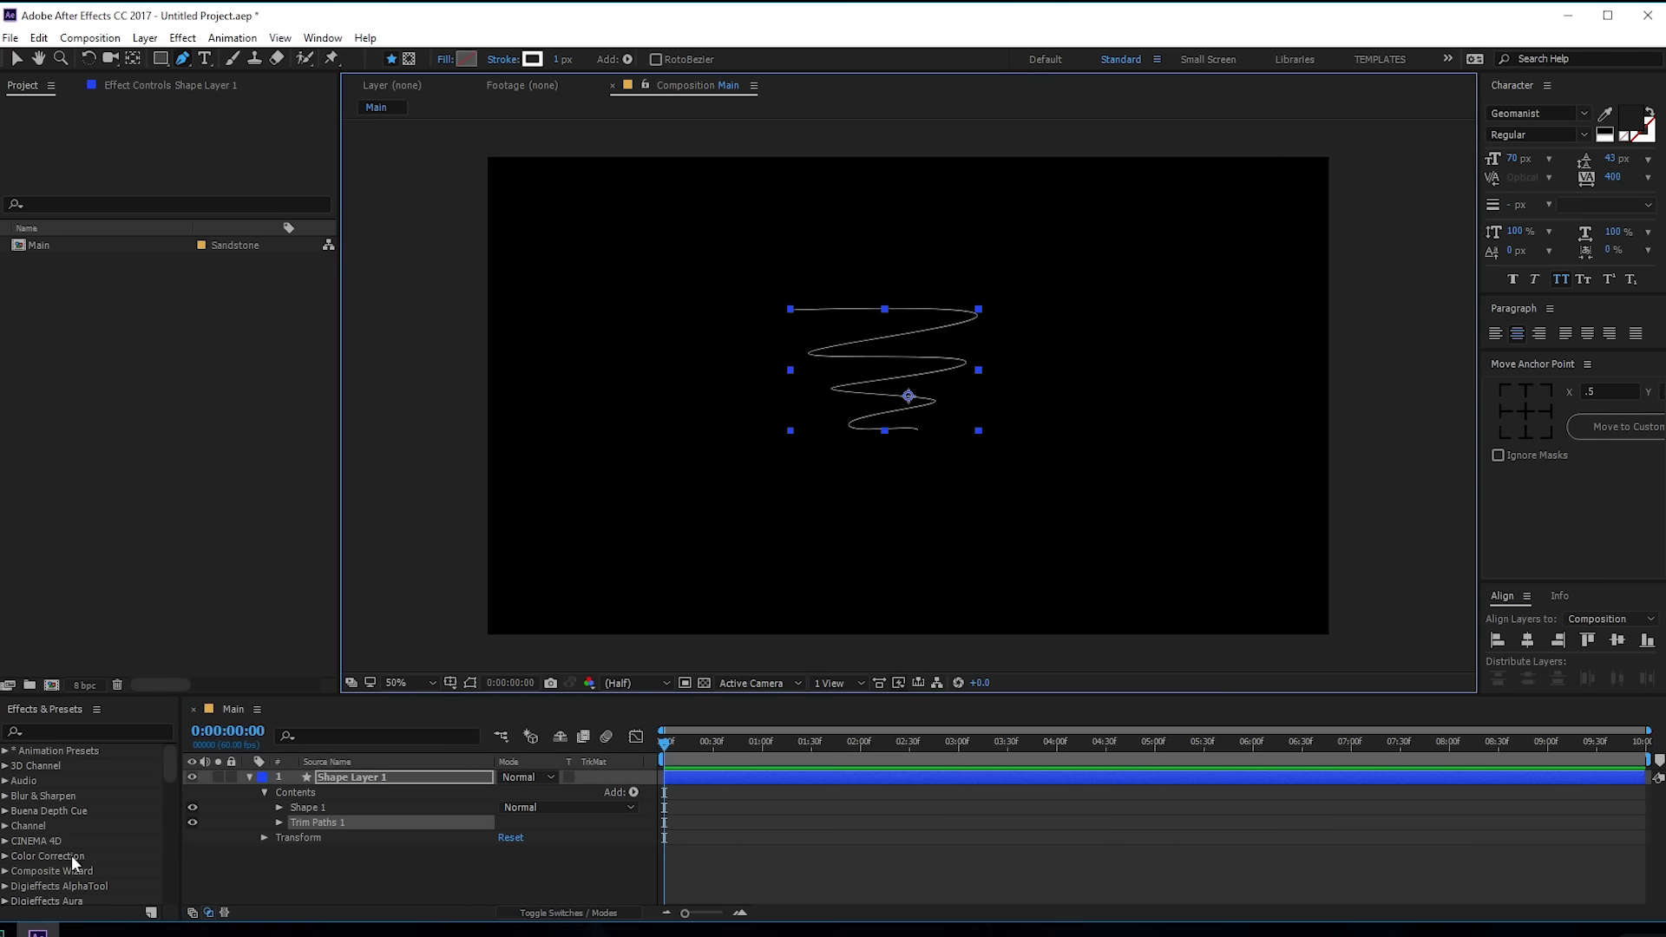
left_click(279, 822)
Step: Keyframe the Trim Paths End from 0% at the composition start to 100% at 1 second
left_click_drag(506, 855, 323, 867)
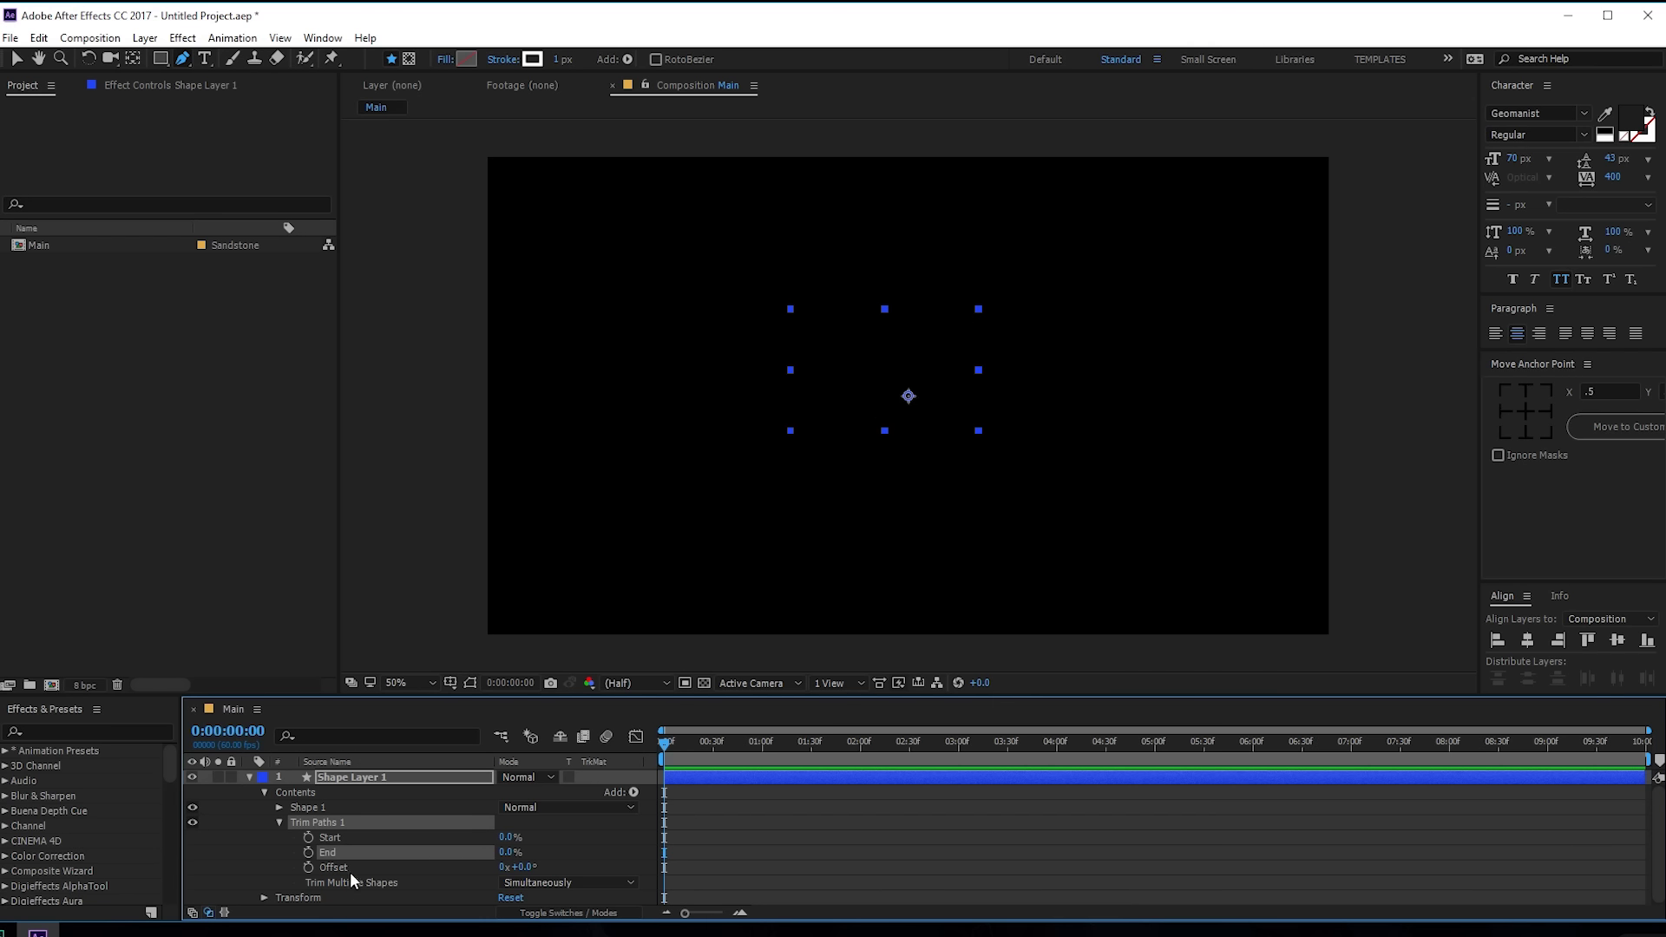
left_click(761, 744)
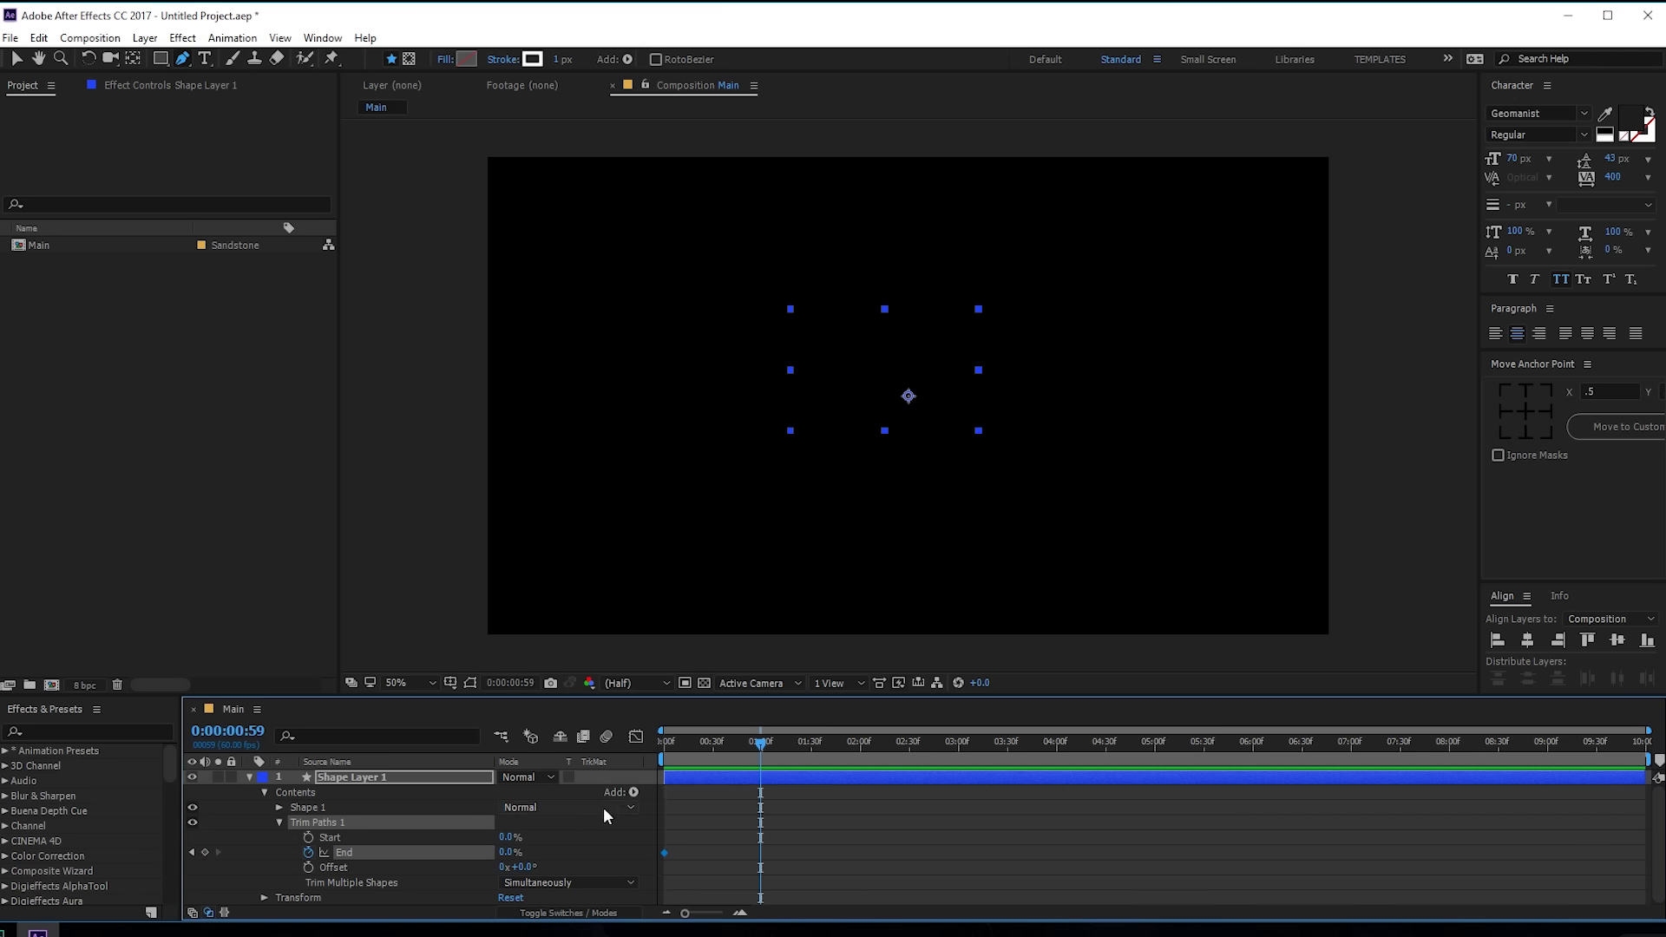
key("Page_Down")
left_click_drag(510, 853, 507, 774)
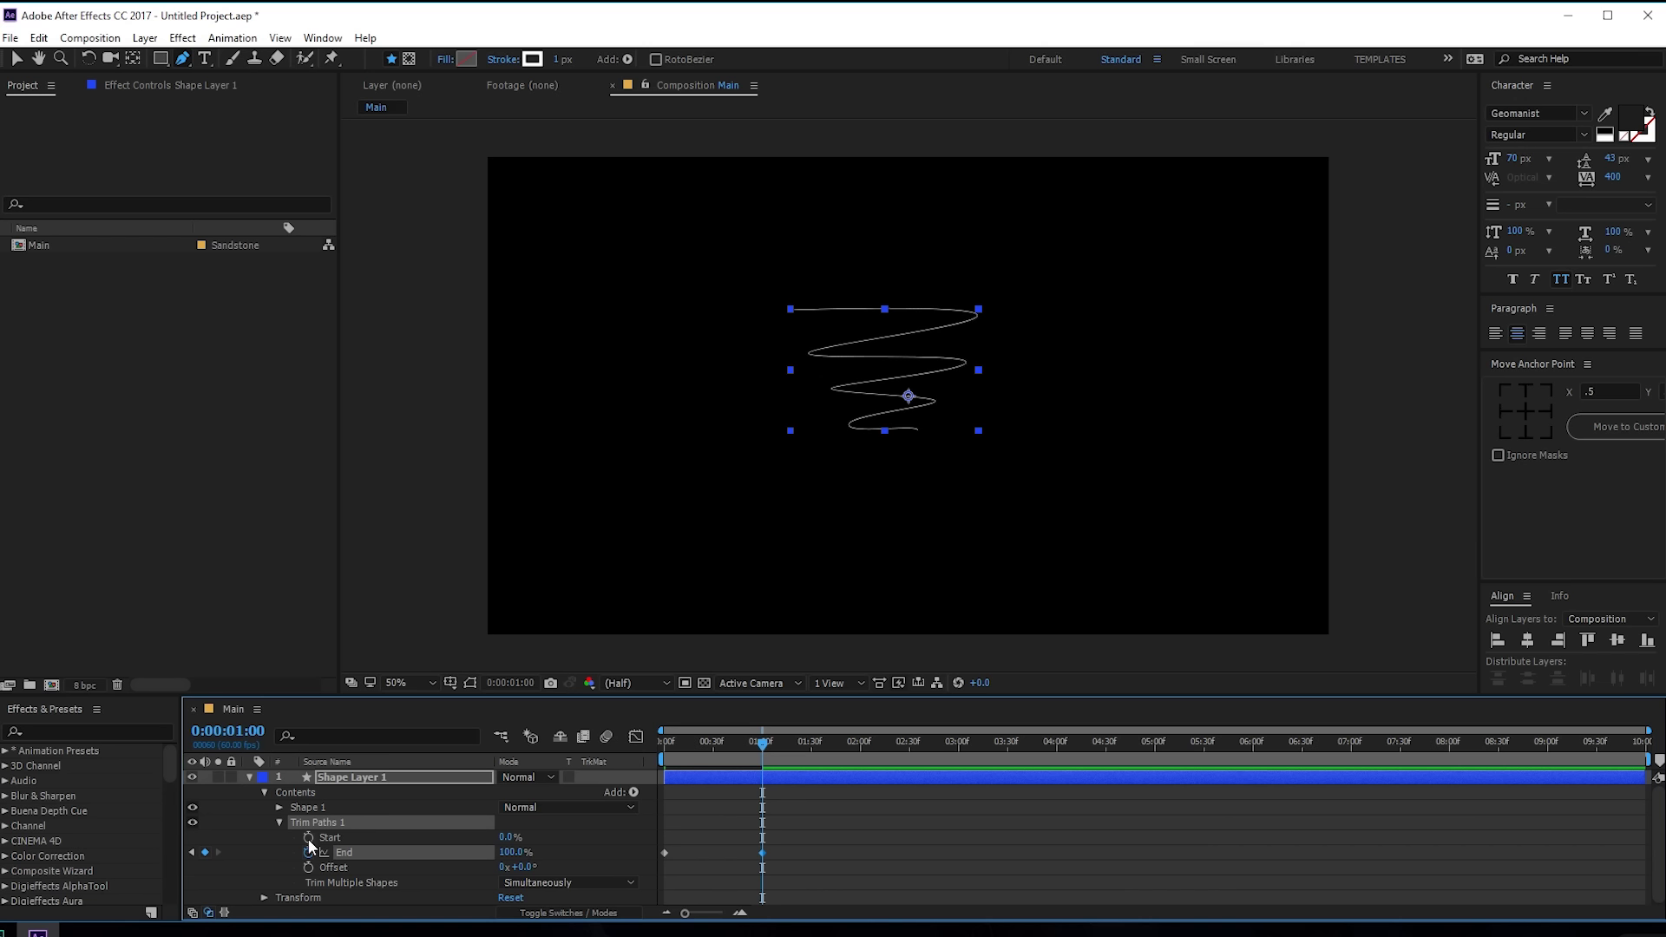
Step: Keyframe the Trim Paths Start at 100% at 1 second and 0% at the composition start
left_click_drag(504, 838, 600, 835)
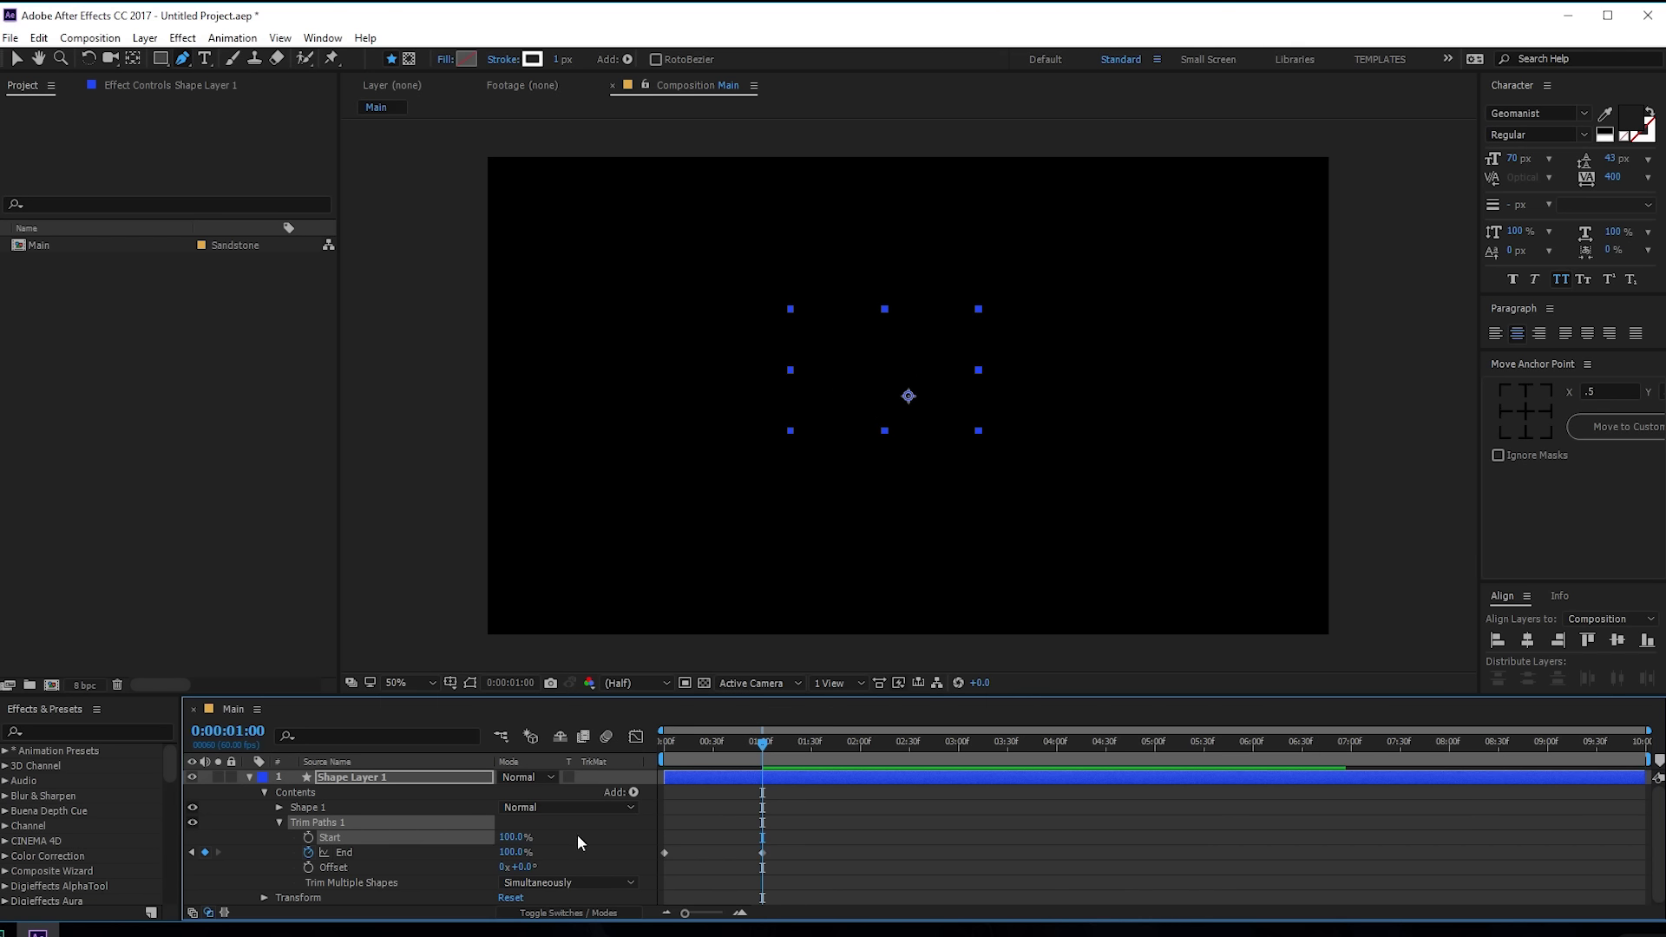
left_click_drag(721, 746, 590, 752)
left_click_drag(503, 838, 404, 836)
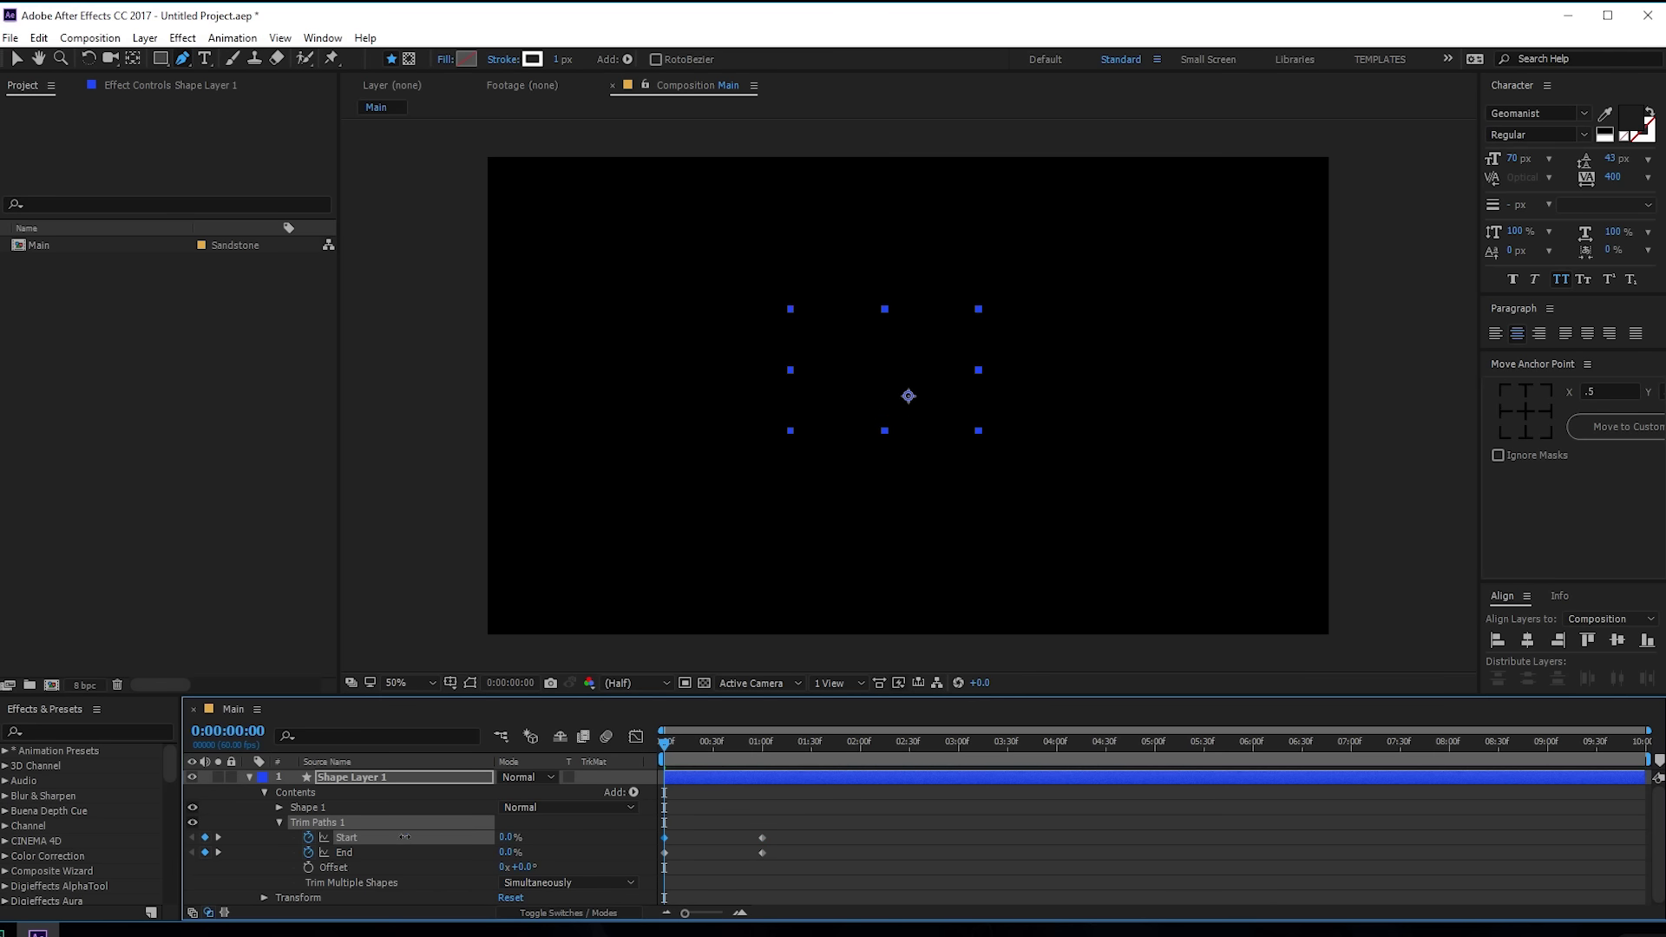
Step: Delay both Trim Paths Start keyframes by about 0.2 seconds and preview the line's movement
left_click_drag(772, 818, 649, 840)
left_click_drag(762, 839, 782, 840)
key("space")
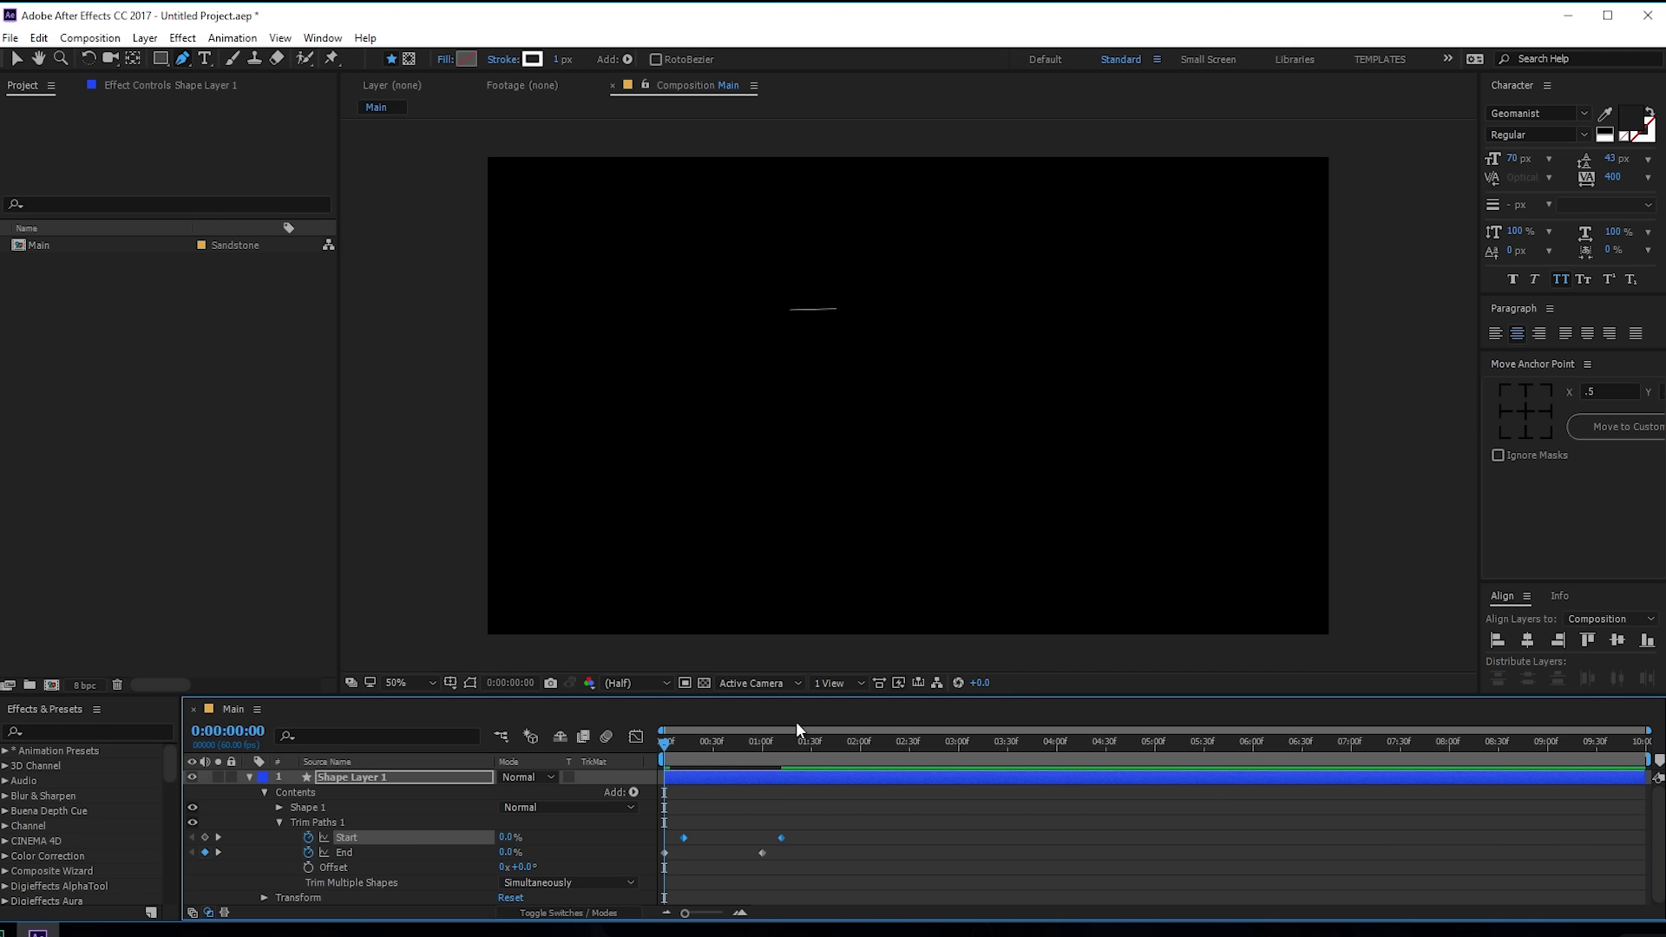
left_click(698, 742)
left_click(744, 742)
Step: Apply Easy Ease to all Start and End keyframes of Trim Paths and preview the animation
left_click_drag(834, 820, 639, 869)
key("F9")
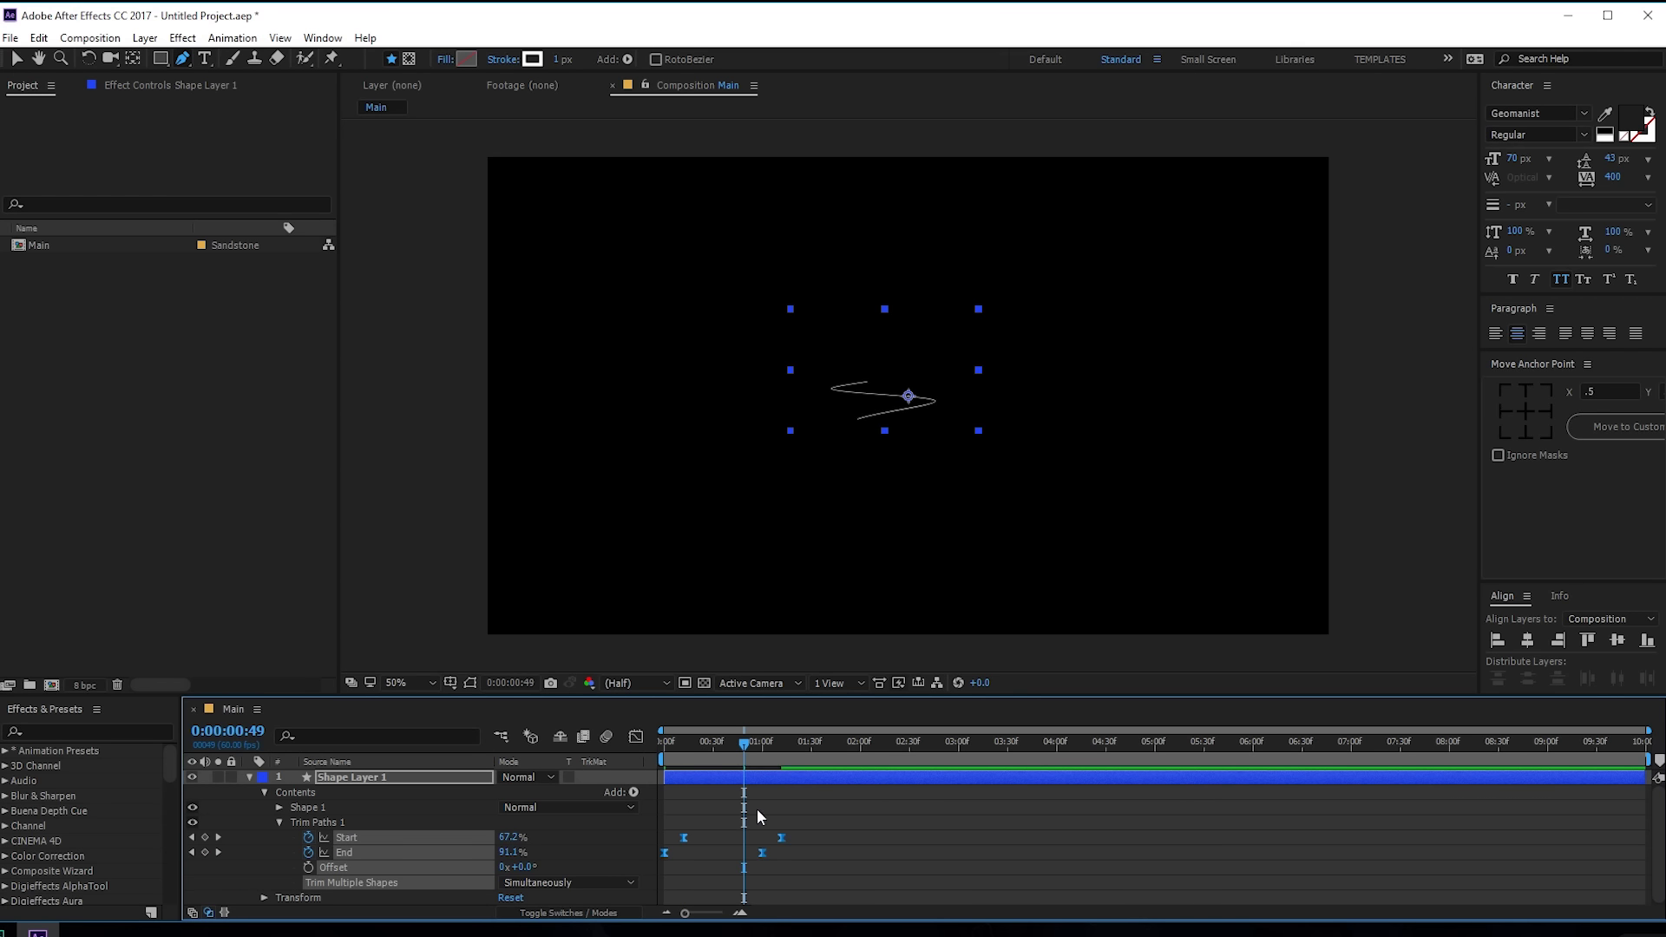
left_click(757, 809)
left_click_drag(706, 743, 550, 746)
key("space")
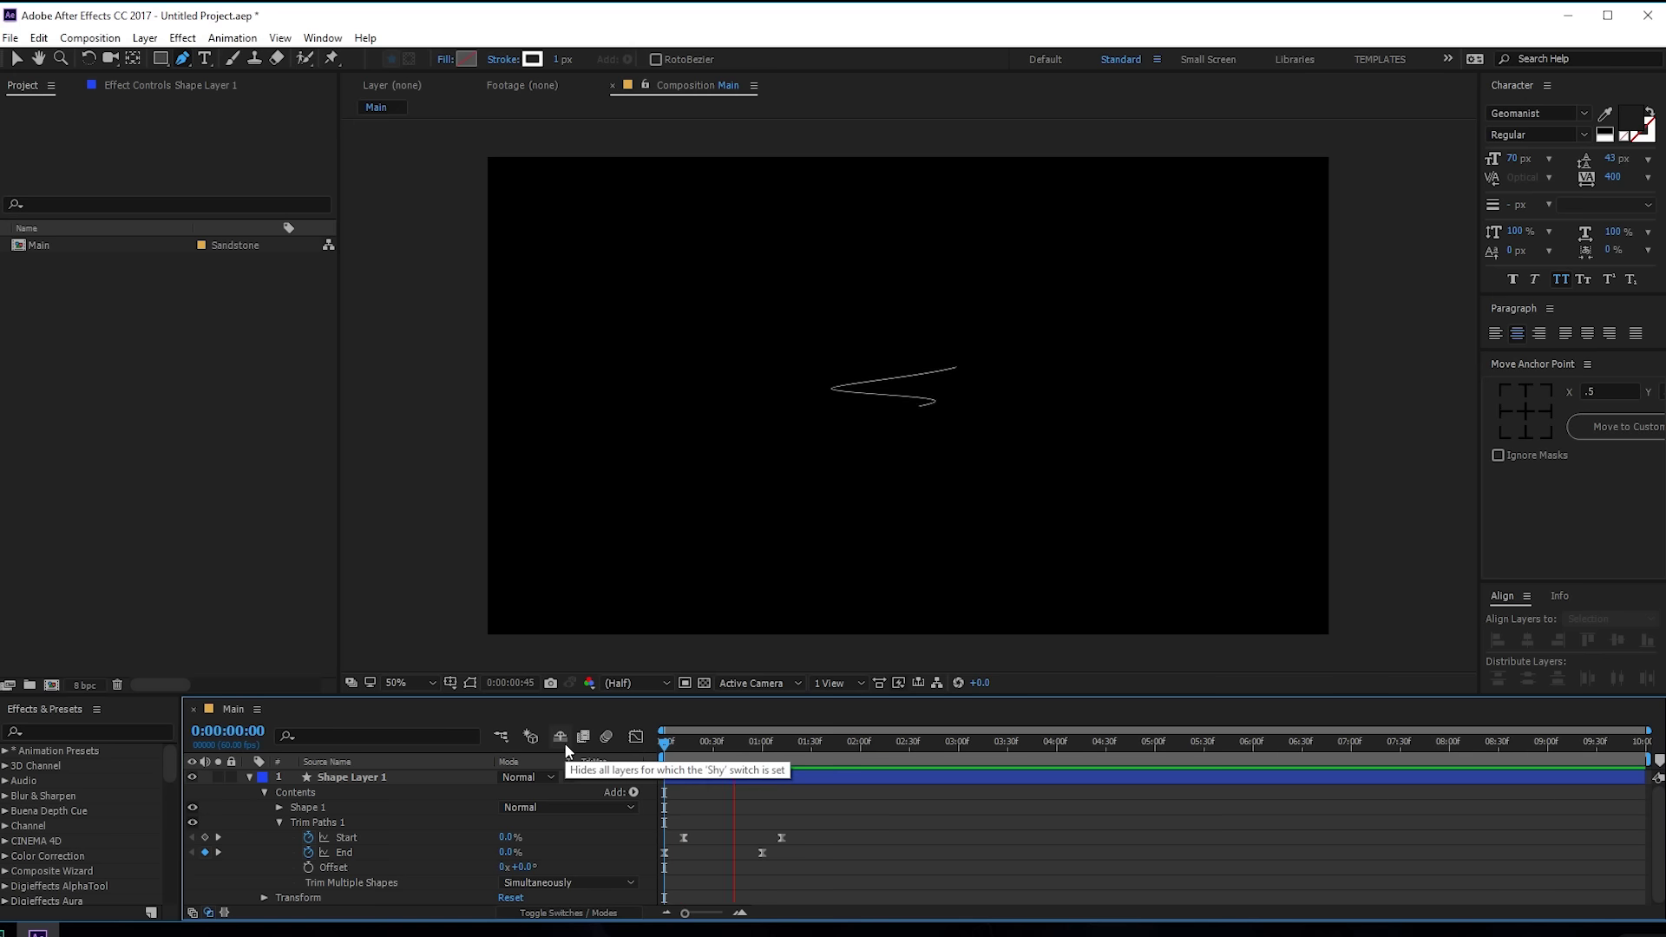
mouse_move(717, 742)
left_mouse_down()
mouse_move(686, 742)
mouse_move(782, 747)
mouse_move(744, 745)
left_mouse_up()
Step: Collapse Shape Layer 1 and trim its out point to frame 4 of the composition
left_click(250, 778)
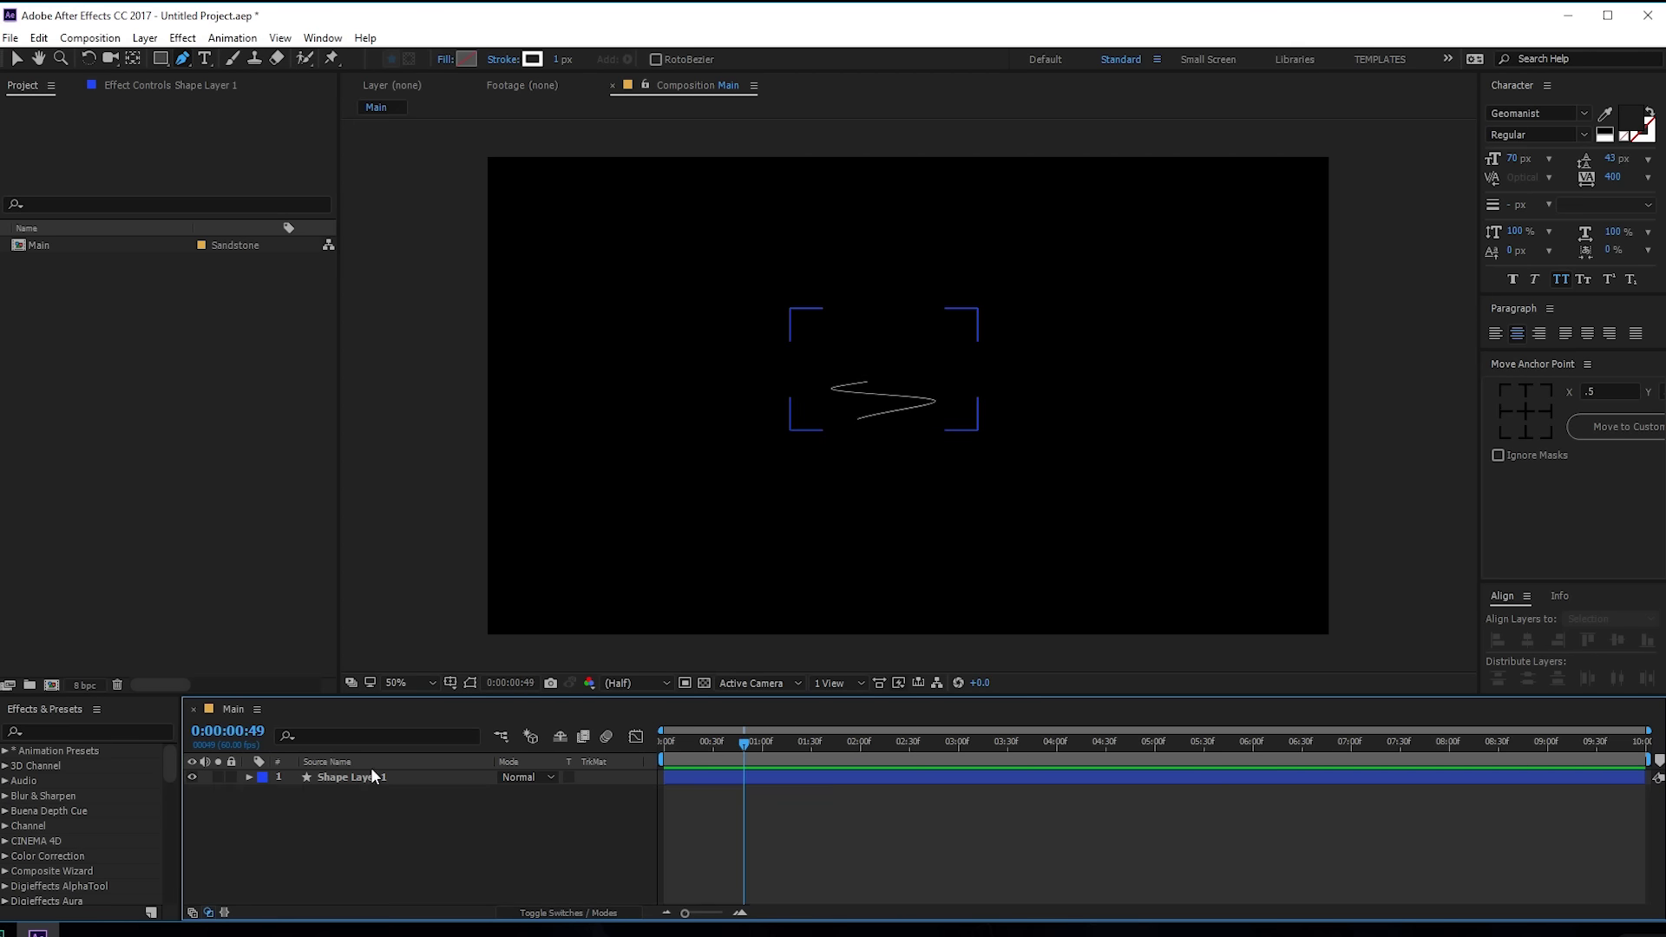
left_click(347, 778)
left_click_drag(705, 758, 673, 761)
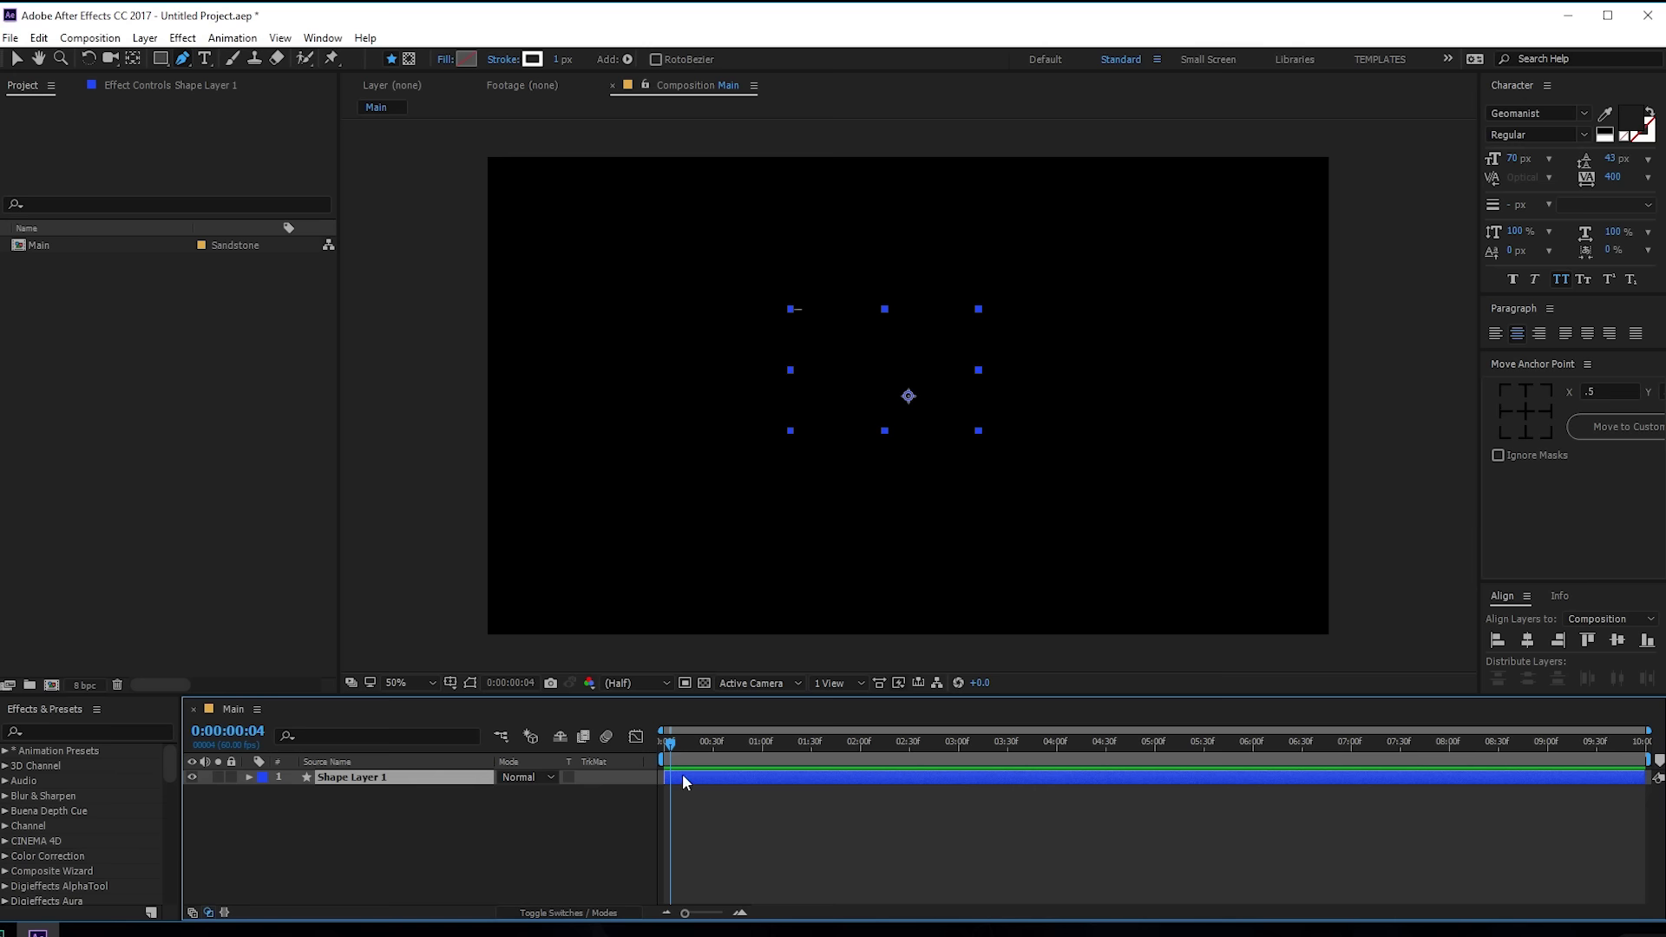
key("alt+bracketright")
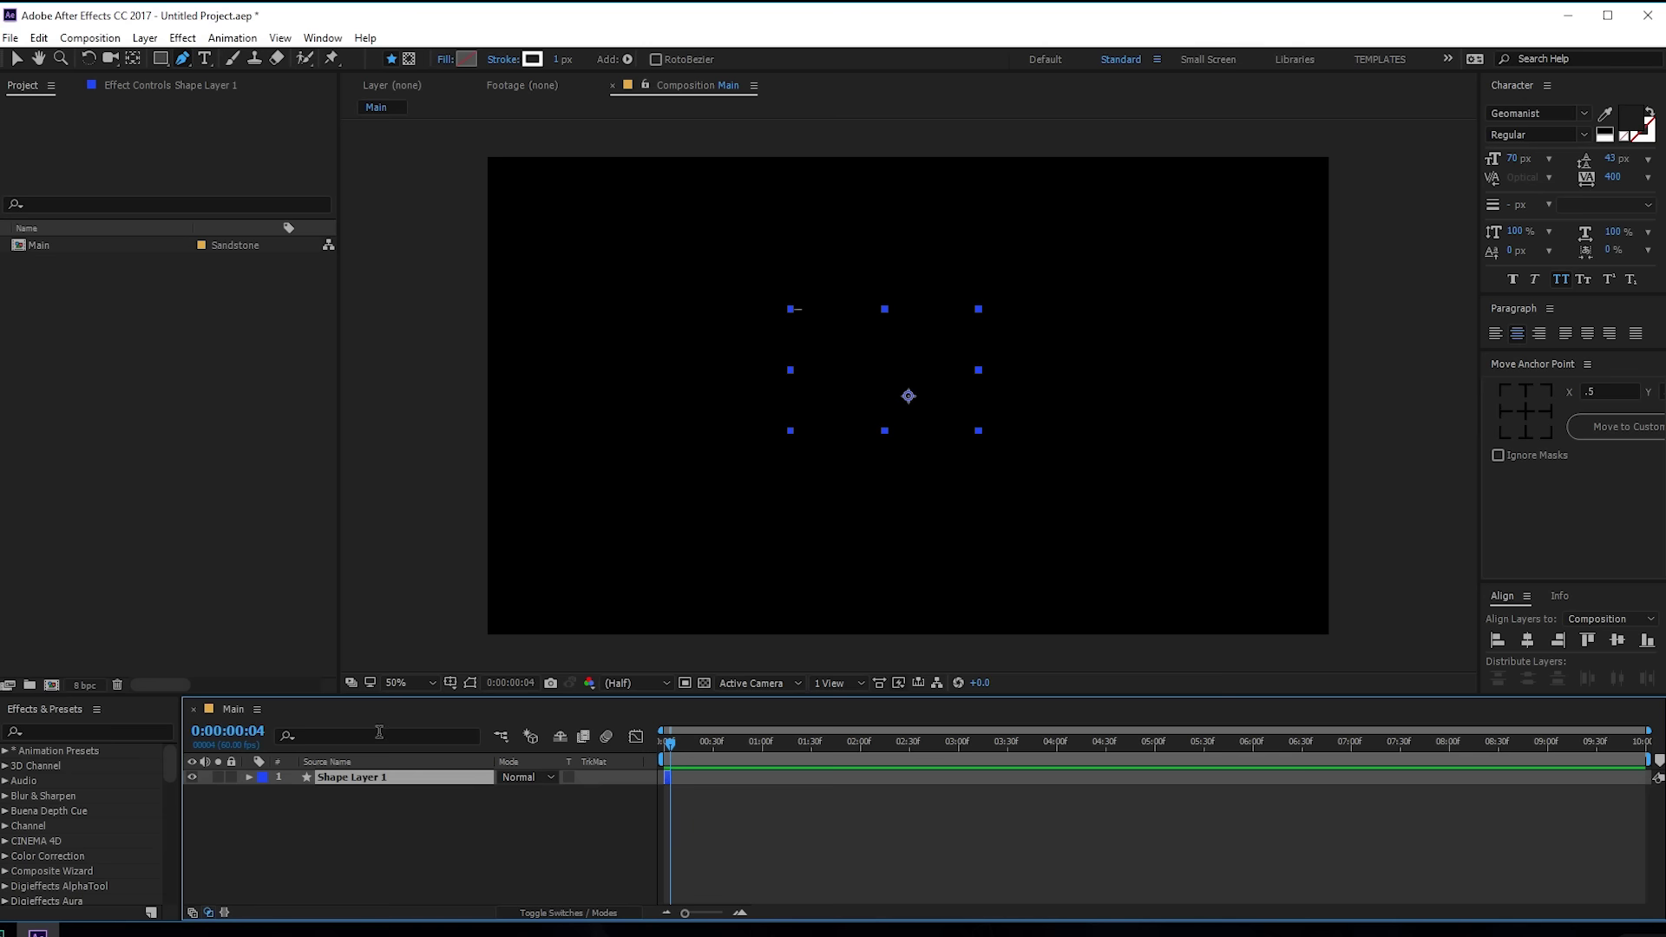
Step: Enlarge the timeline area and duplicate Shape Layer 1 seven times to make eight shape layers
left_click_drag(373, 697, 392, 634)
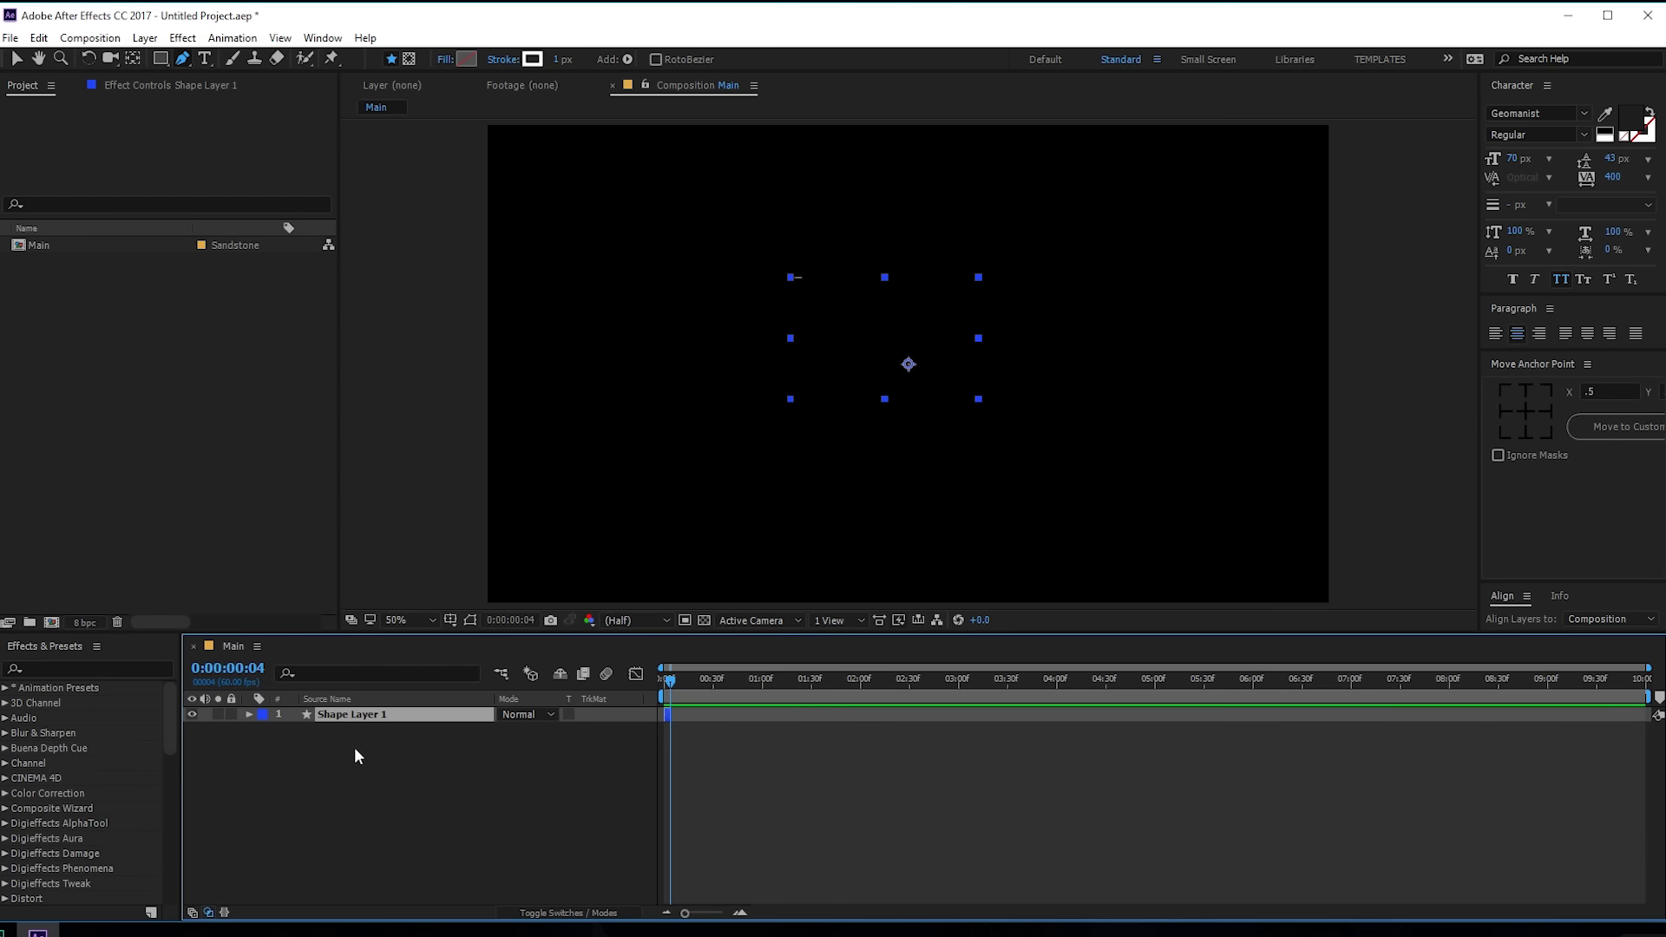
key("ctrl+d")
key("ctrl+d")
key("ctrl+d")
key("ctrl+d")
key("ctrl+d")
key("ctrl+d")
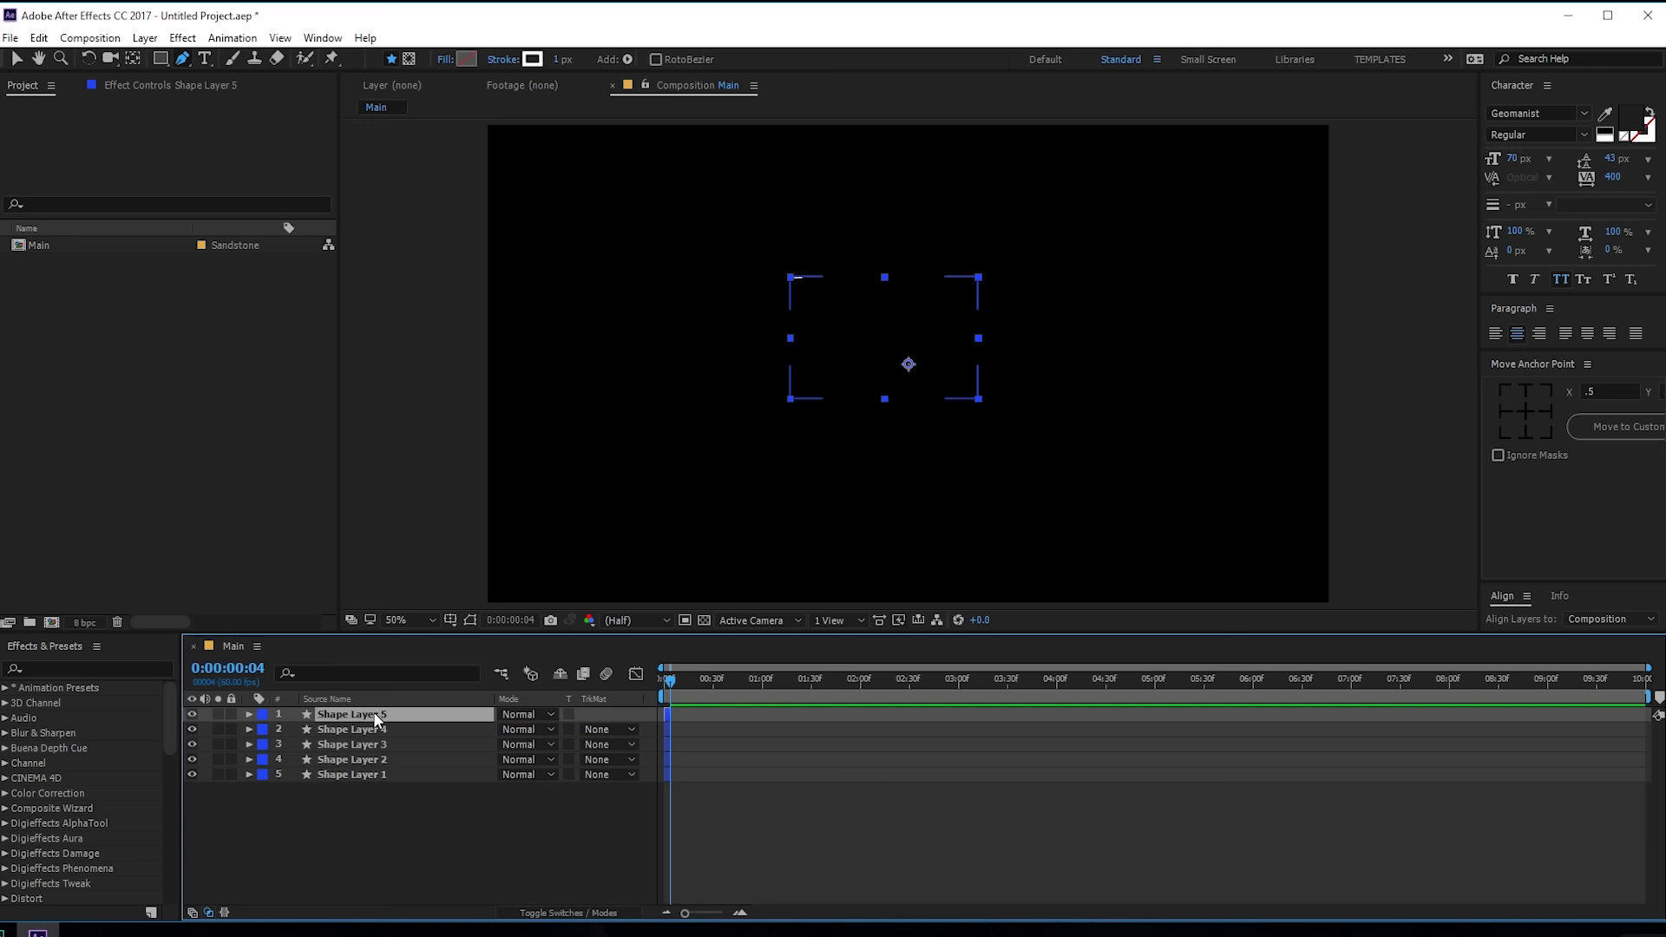
key("ctrl+d")
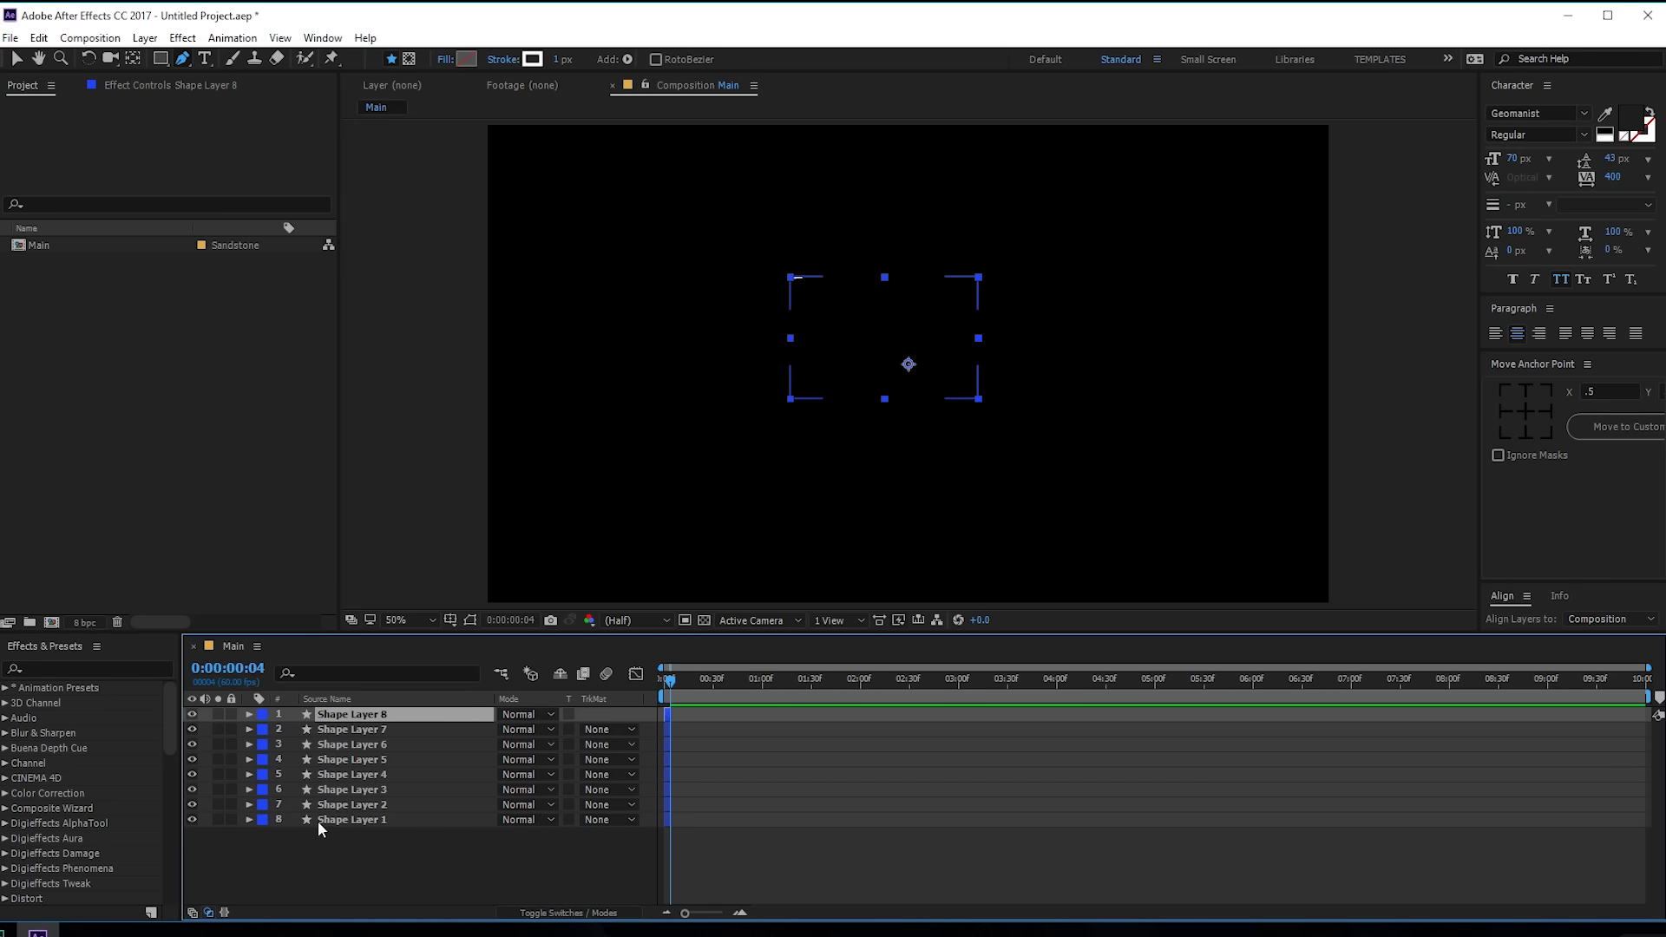
left_click(382, 845)
Step: Set the stroke width of Shape Layer 2 to 2 px and of Shape Layer 3 to 3 px
left_click(379, 819)
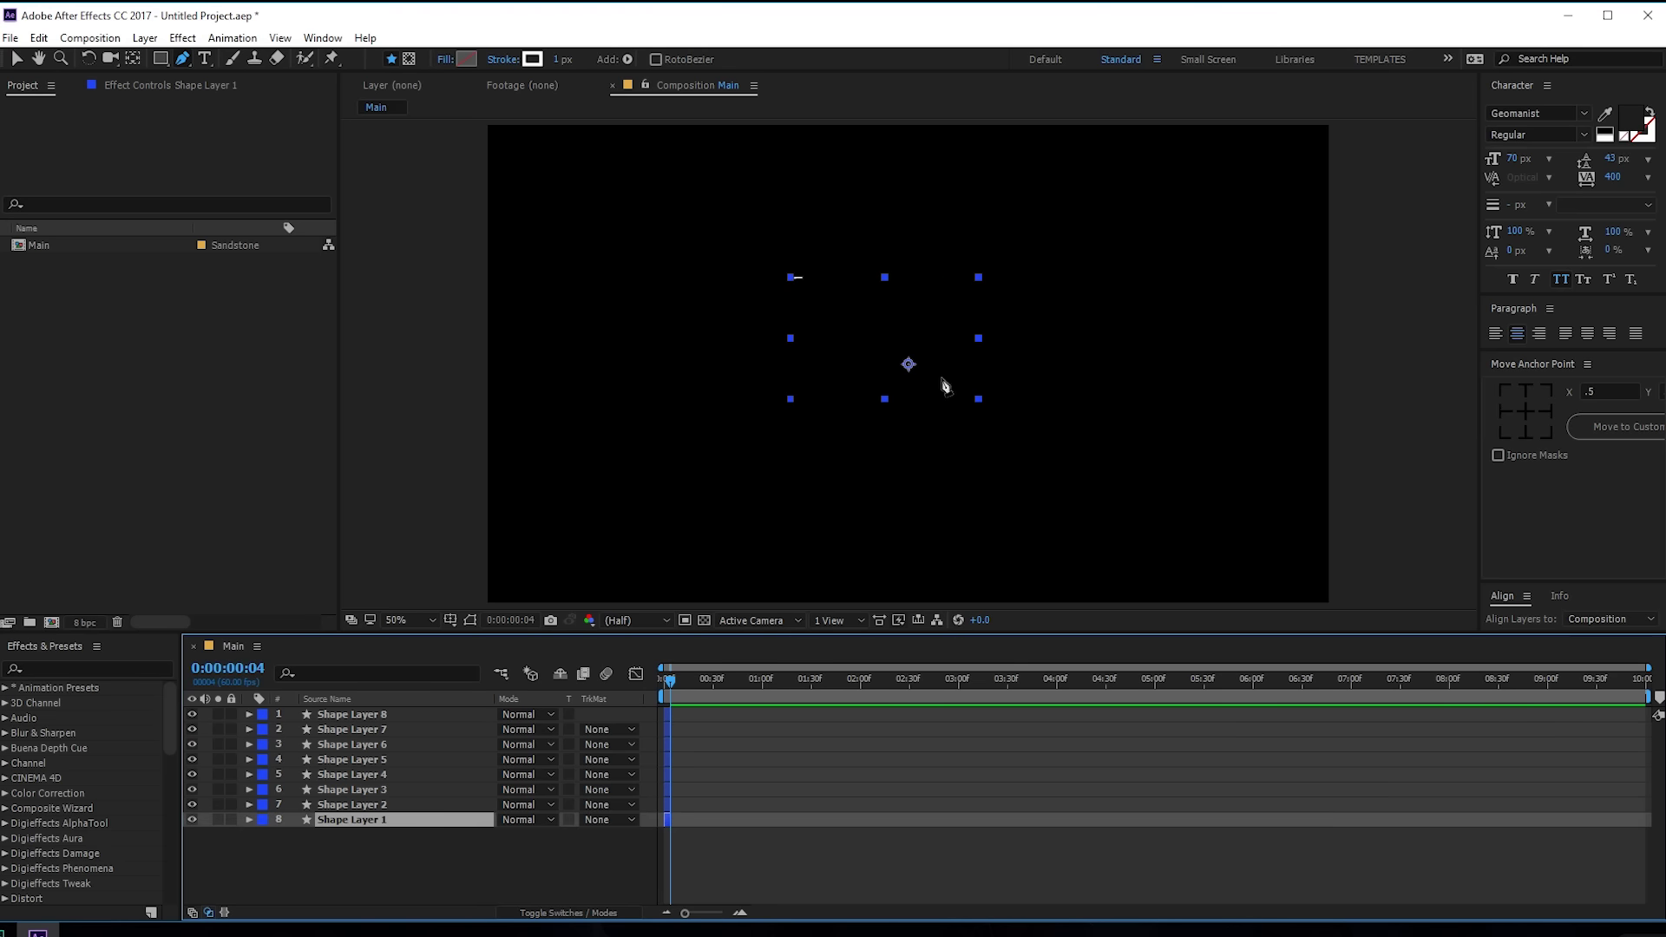
left_click(373, 804)
left_click(560, 59)
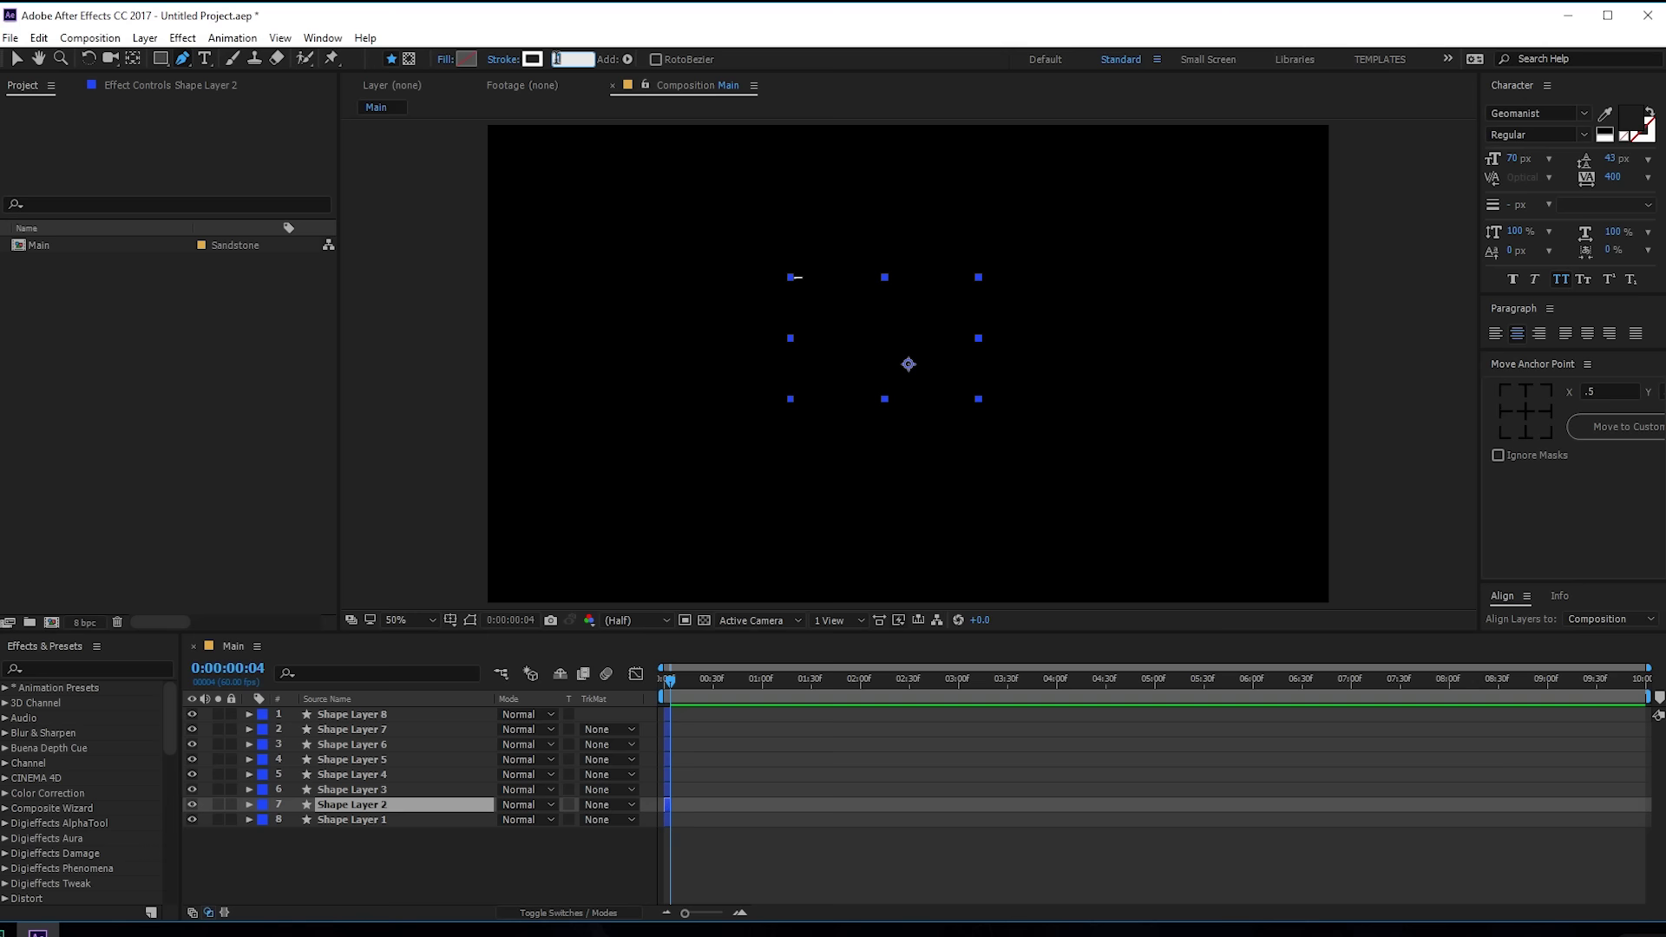
key("Return")
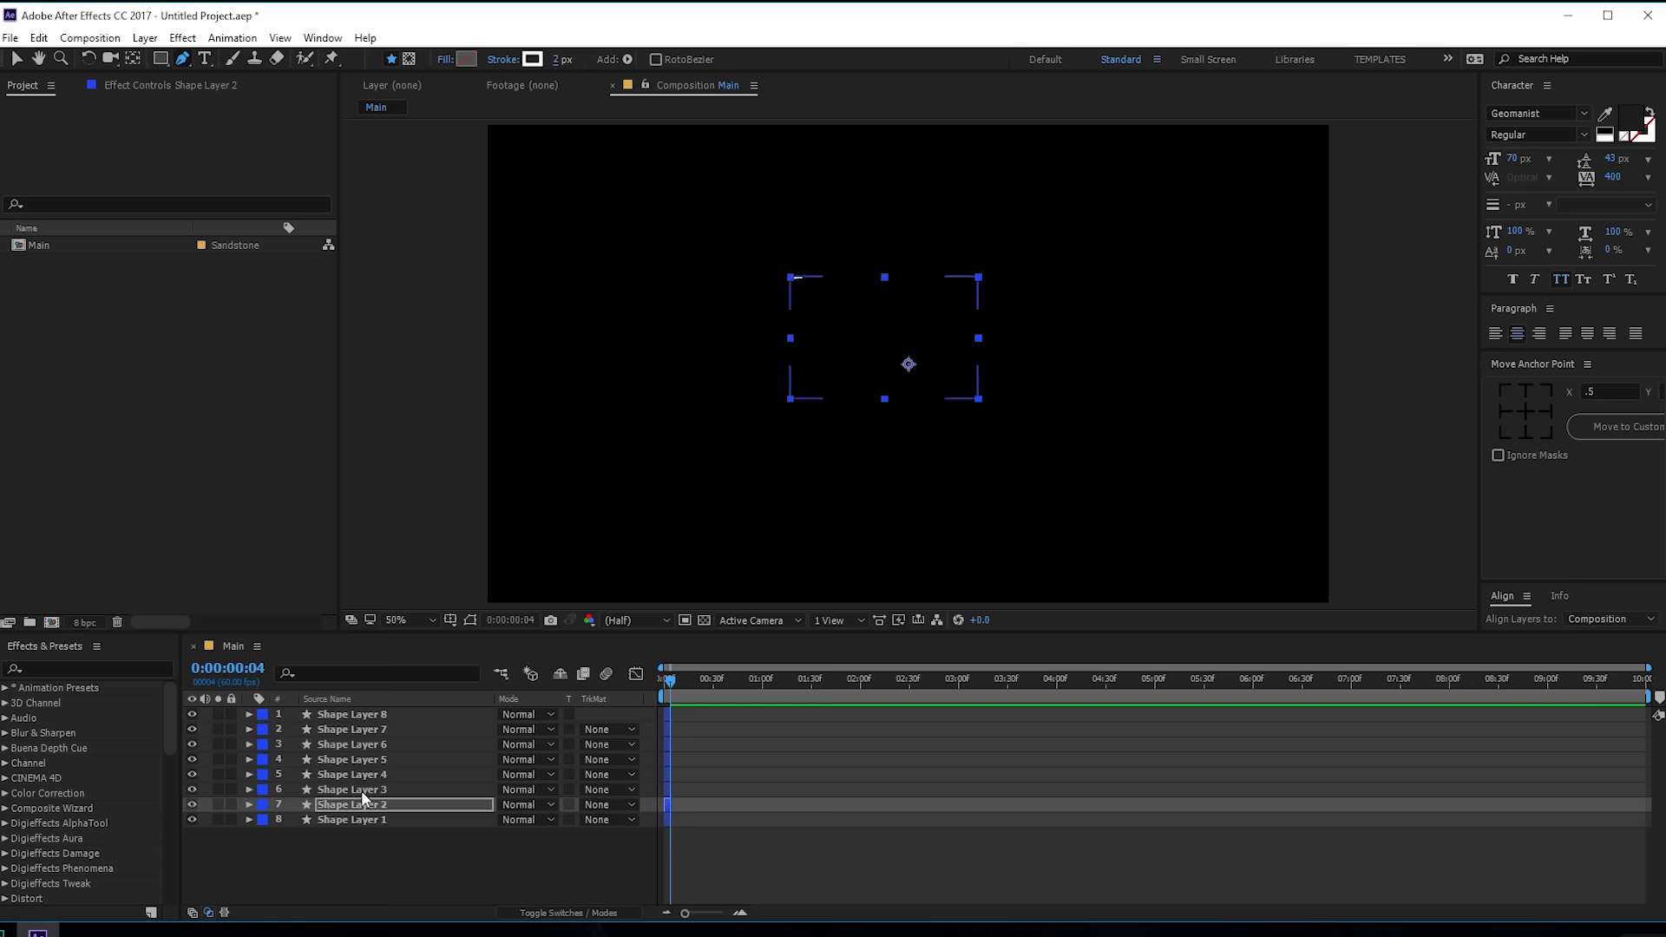
left_click(361, 790)
left_click(560, 59)
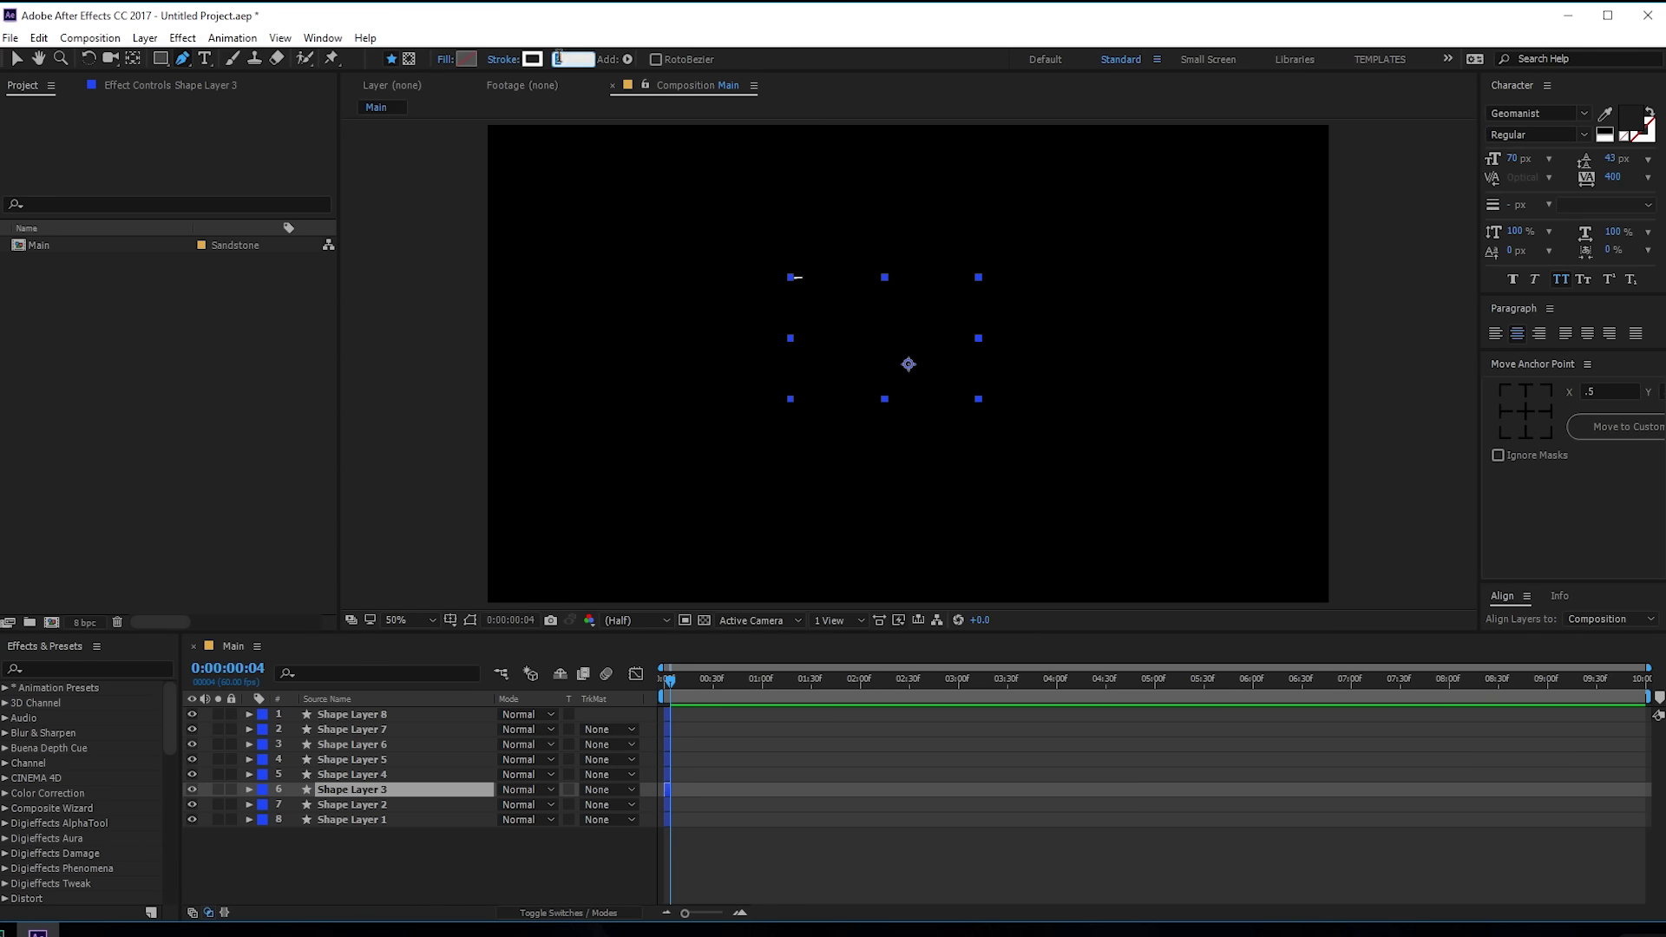
key("Return")
Step: Set the stroke width of Shape Layer 4 to 4 px and of Shape Layer 5 to 5 px
left_click(352, 774)
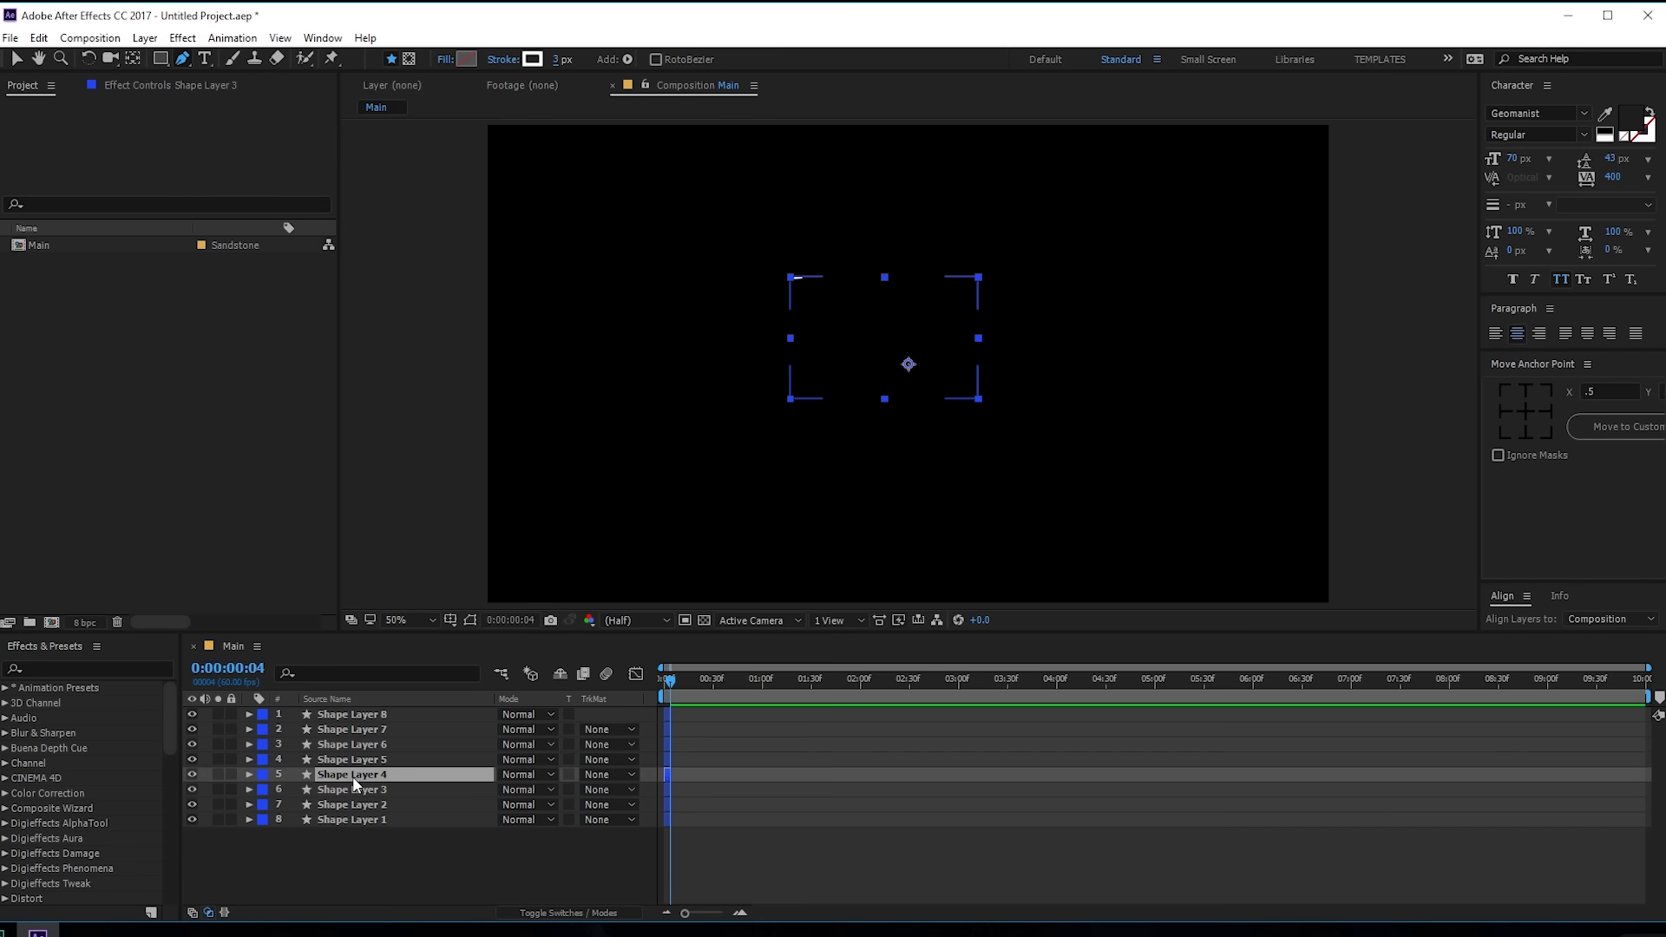
left_click(560, 59)
type("4")
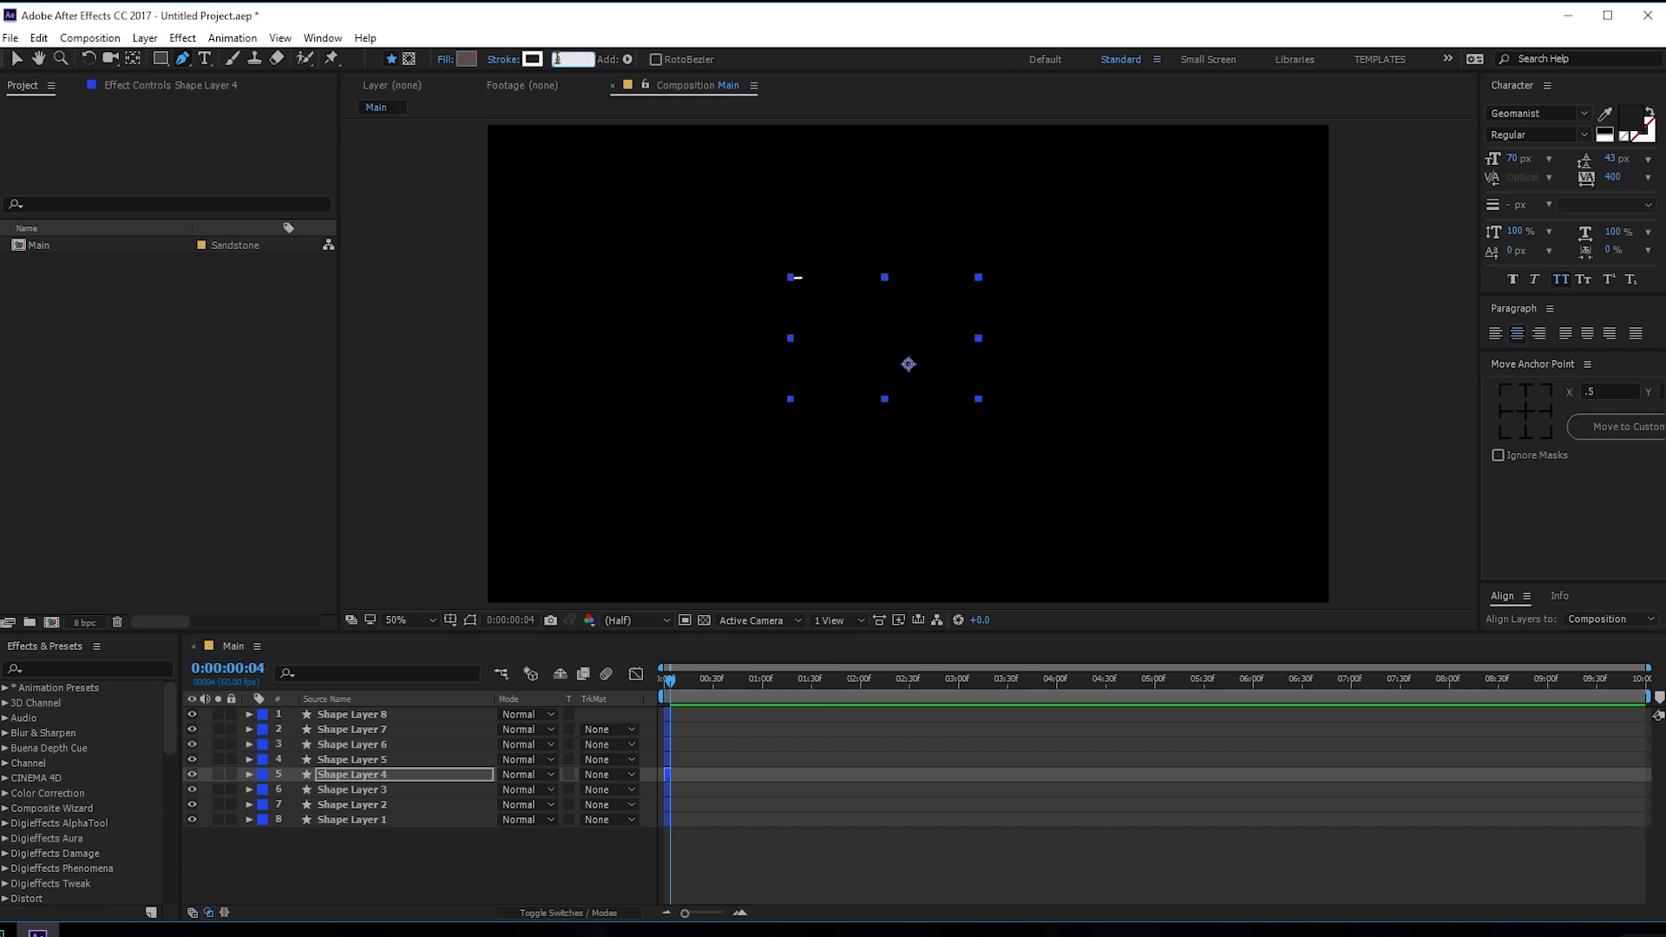
key("Return")
left_click(378, 759)
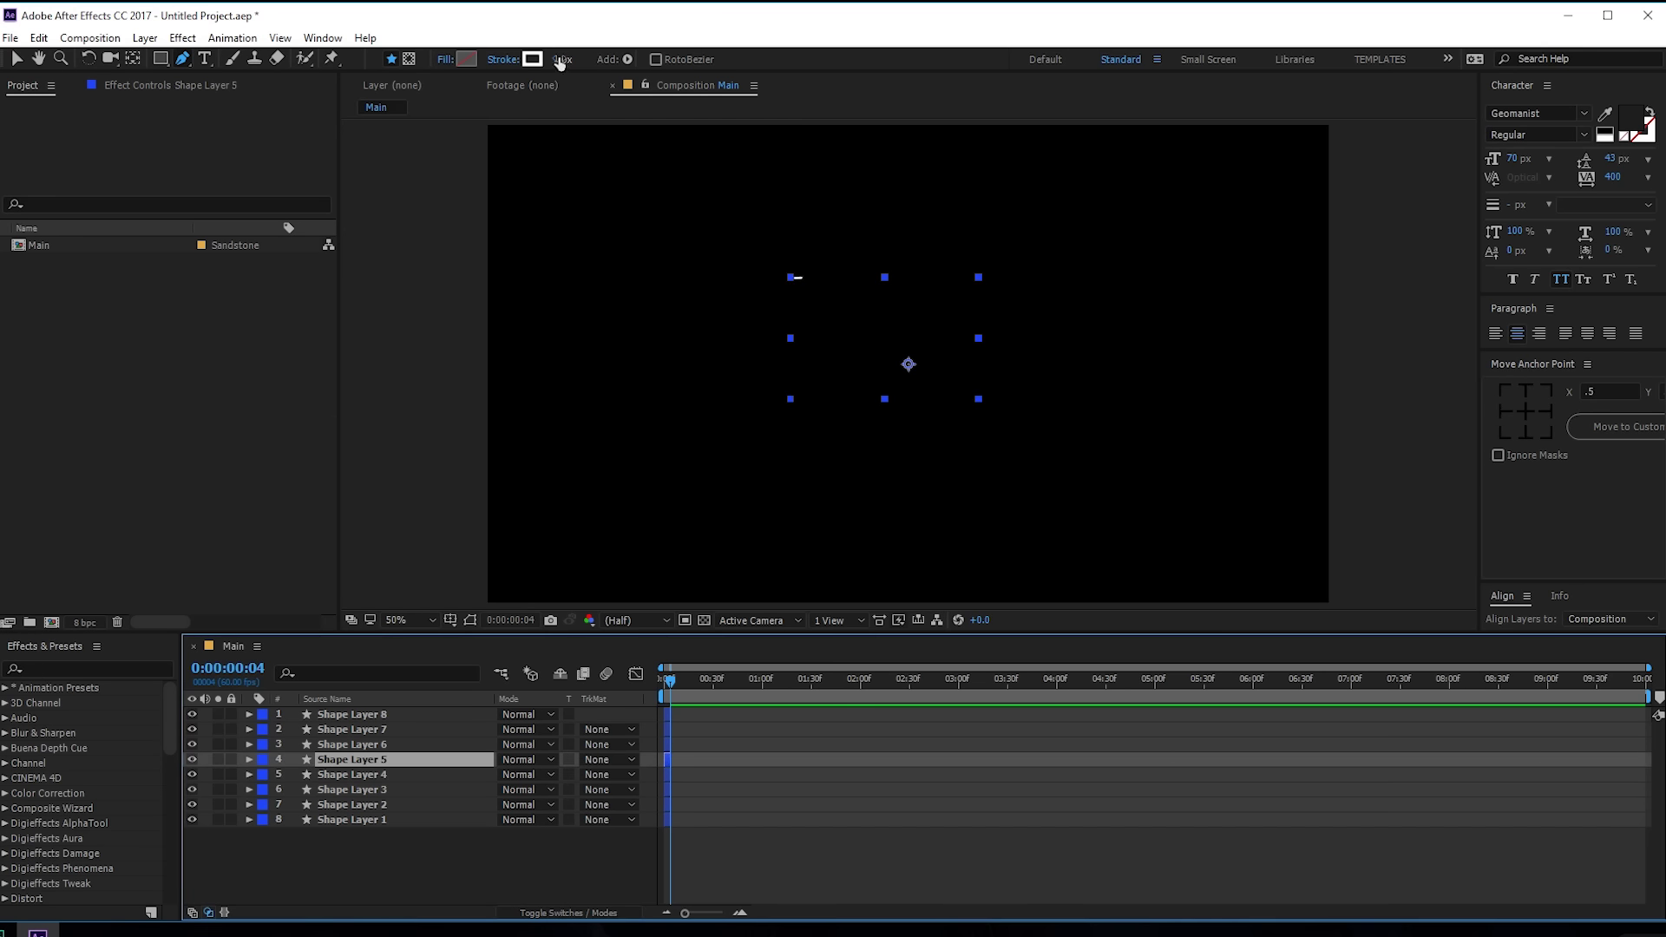
left_click(560, 59)
type("5")
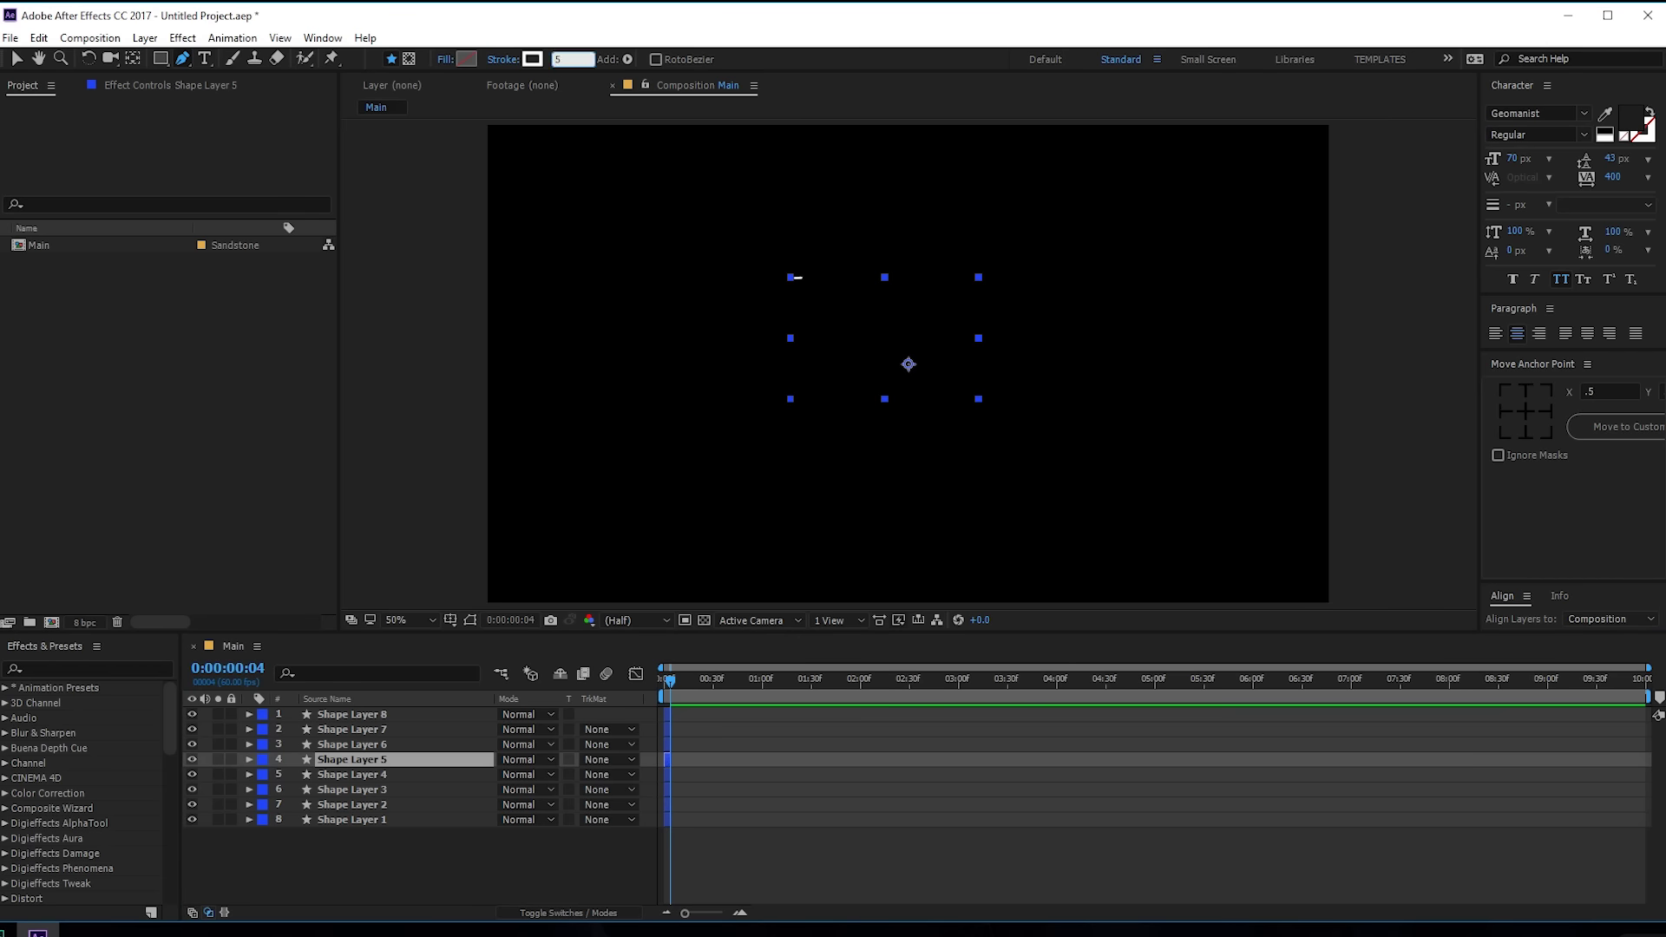
key("Return")
Step: Set the stroke width of Shape Layer 6 to 6 px
left_click(379, 744)
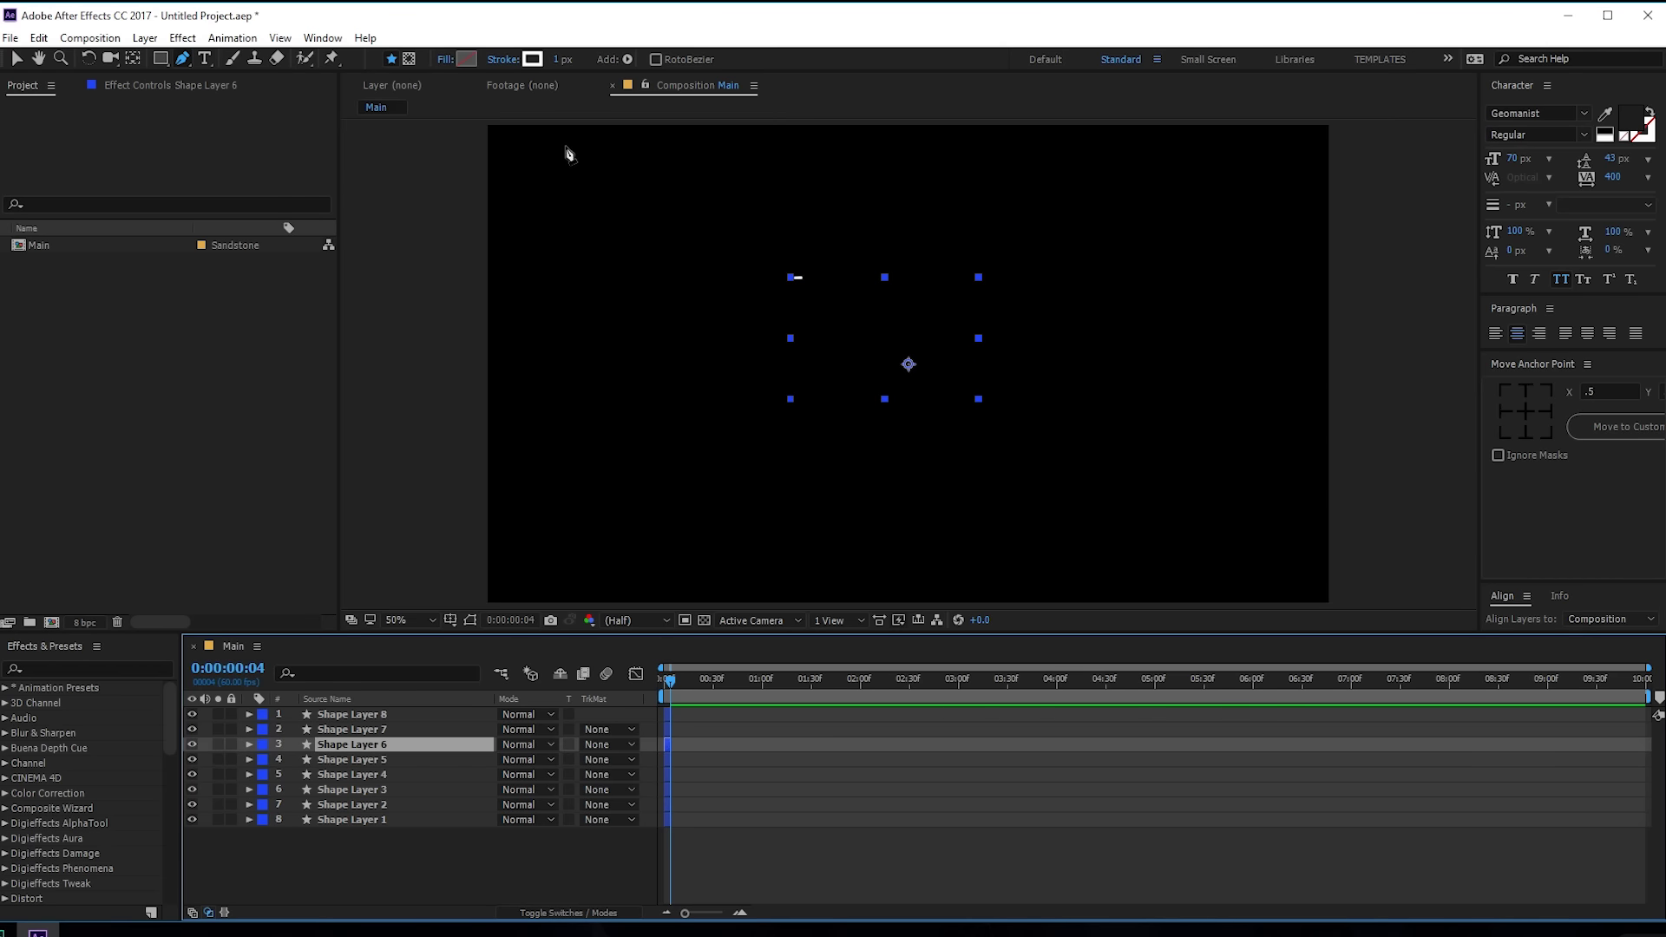
left_click(561, 61)
type("5")
key("Return")
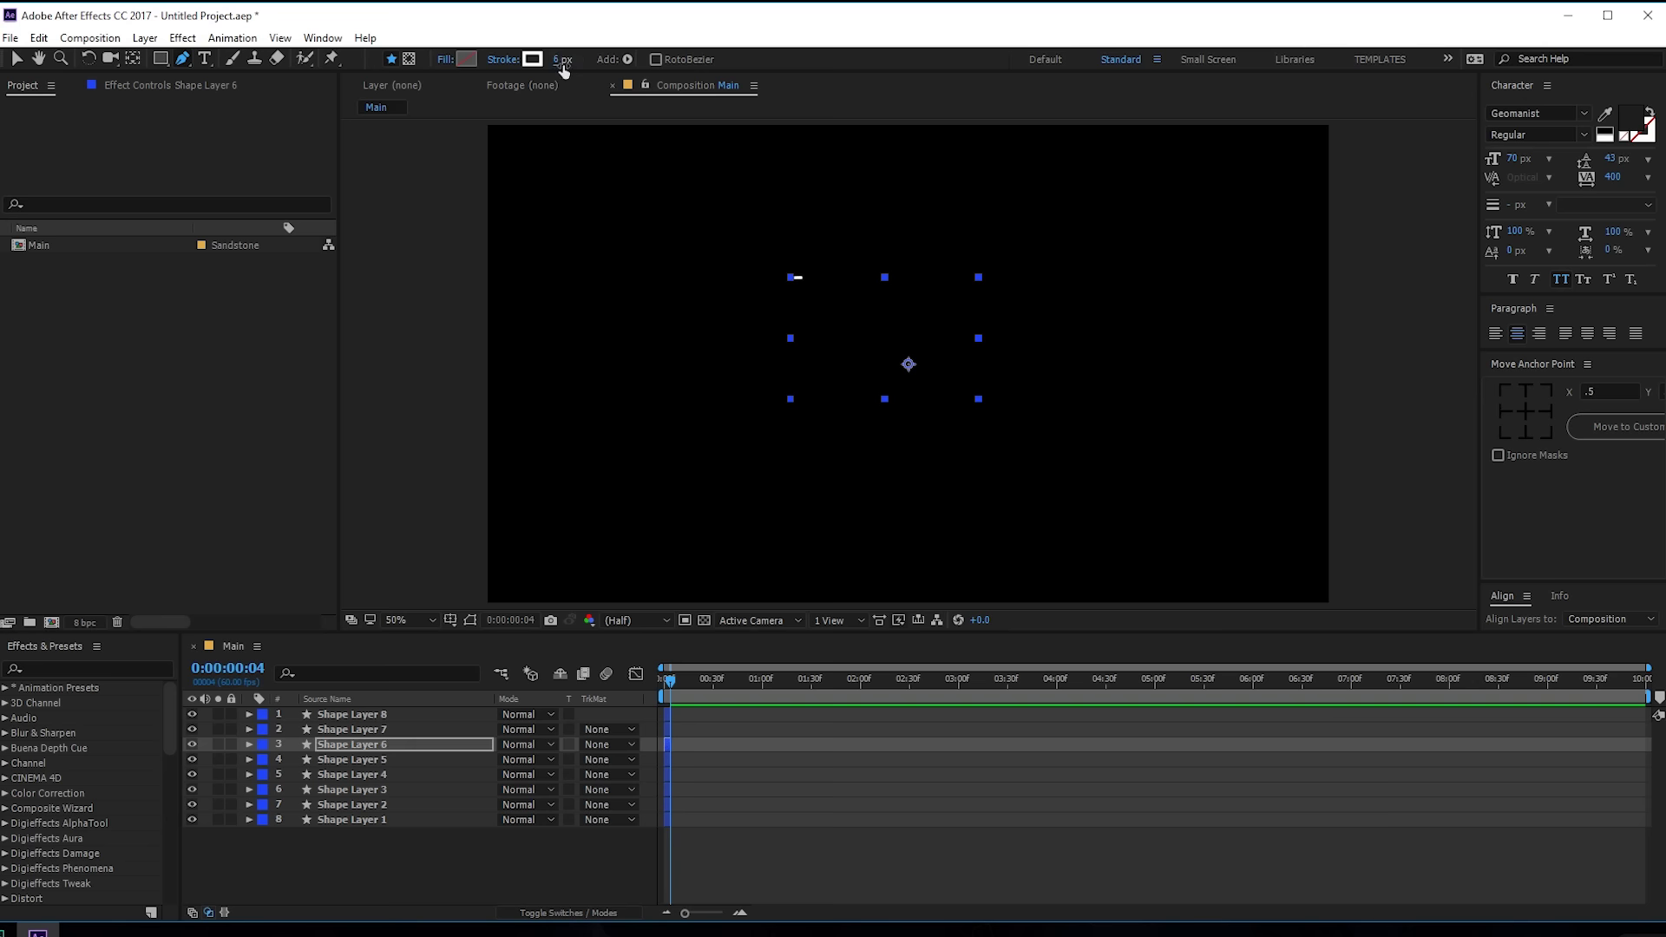
Step: Set the stroke width of Shape Layer 7 to 7 px and of Shape Layer 8 to 8 px
left_click(382, 729)
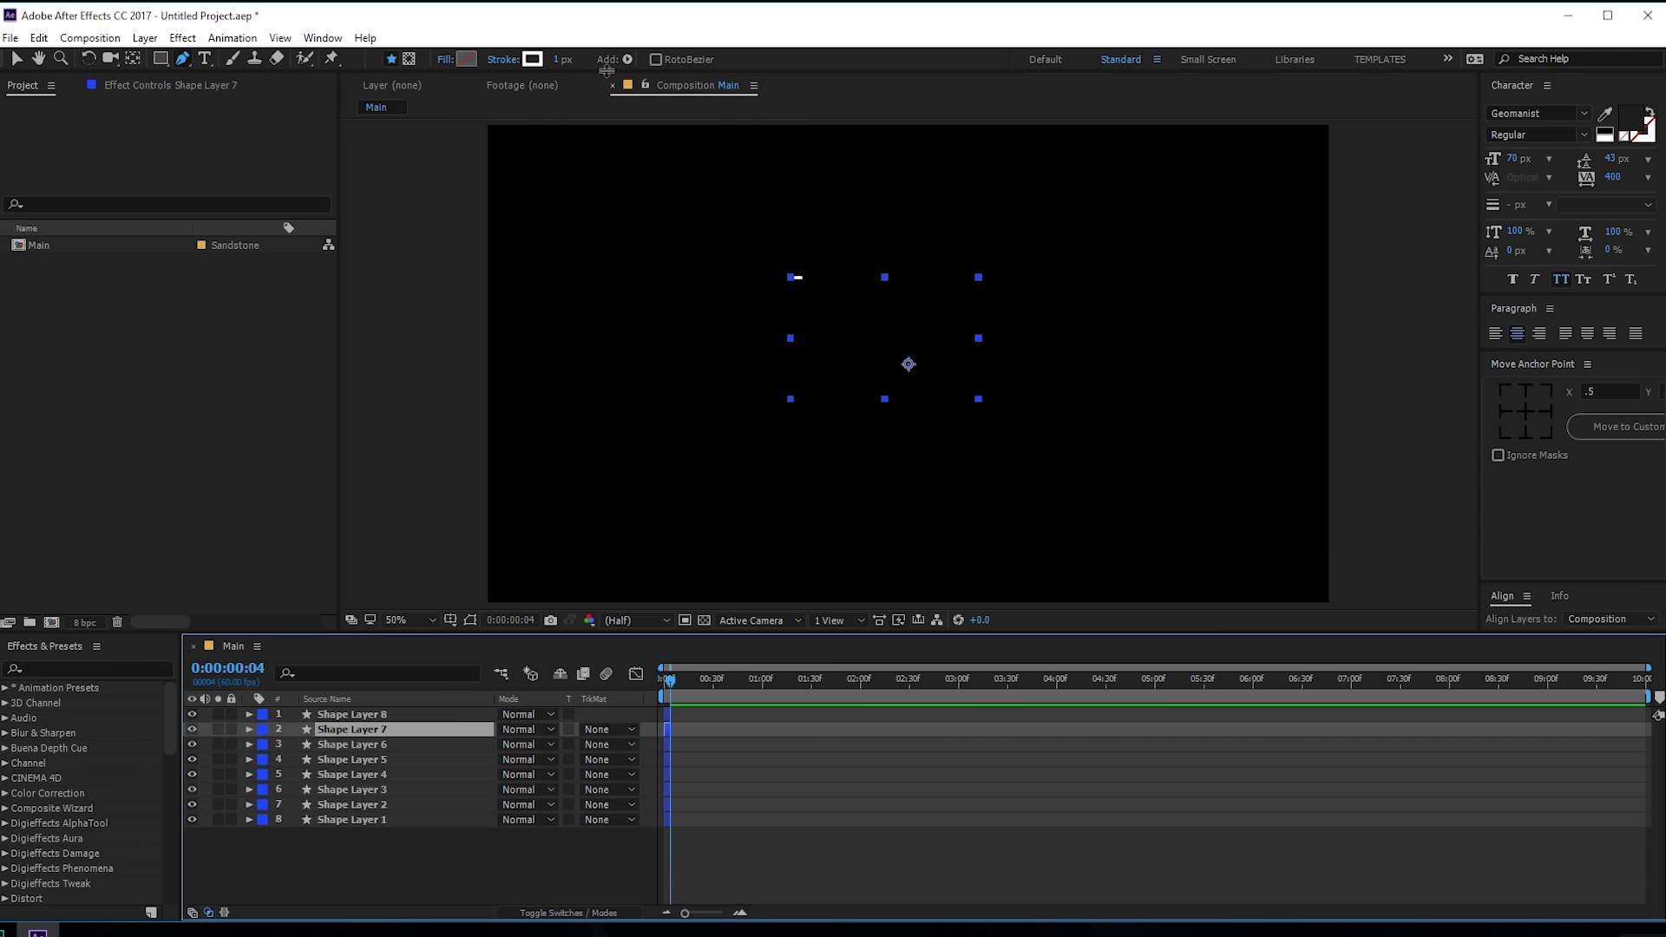
left_click(557, 59)
type("7")
key("Return")
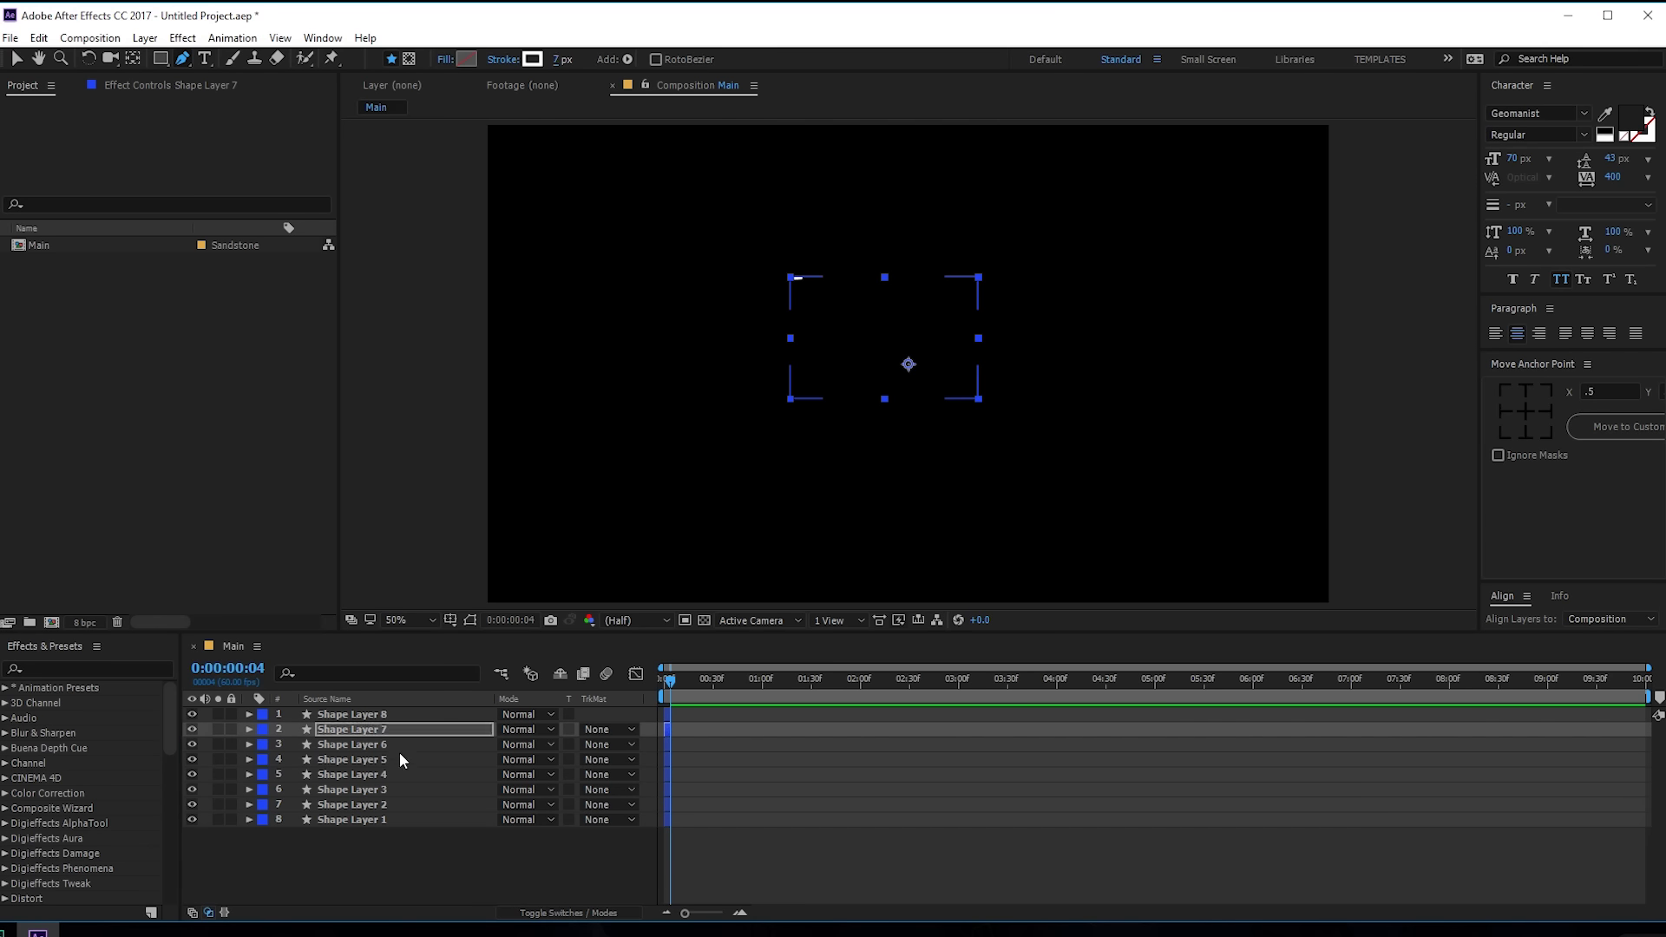
left_click(371, 715)
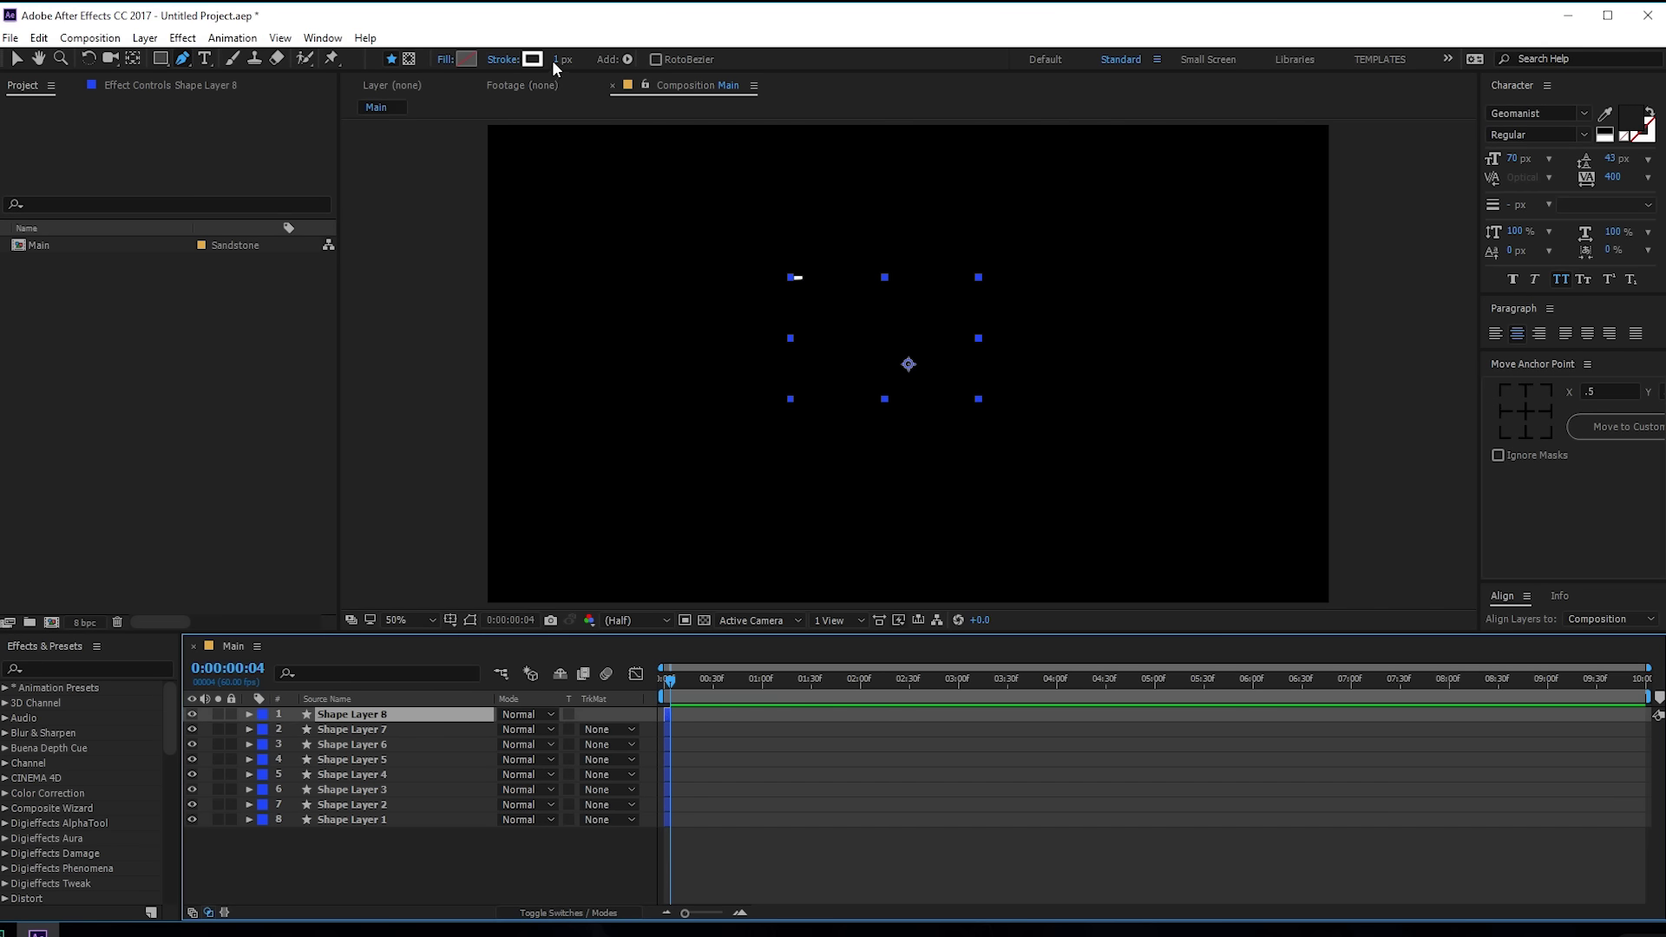
type("8")
key("Return")
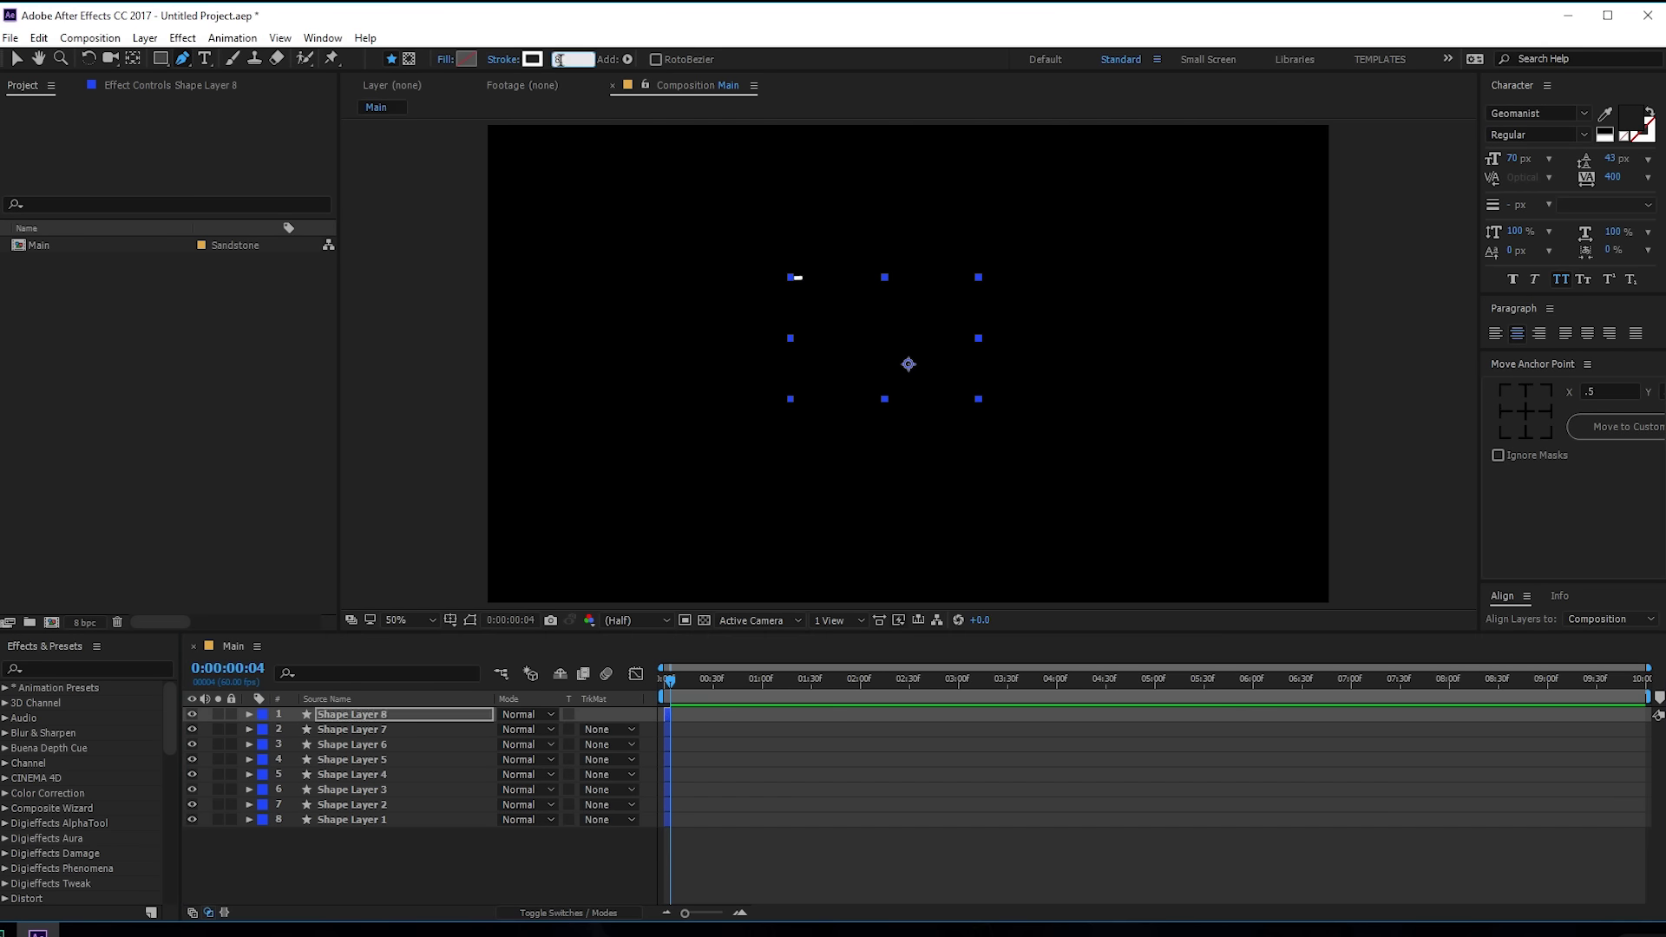
left_click(393, 856)
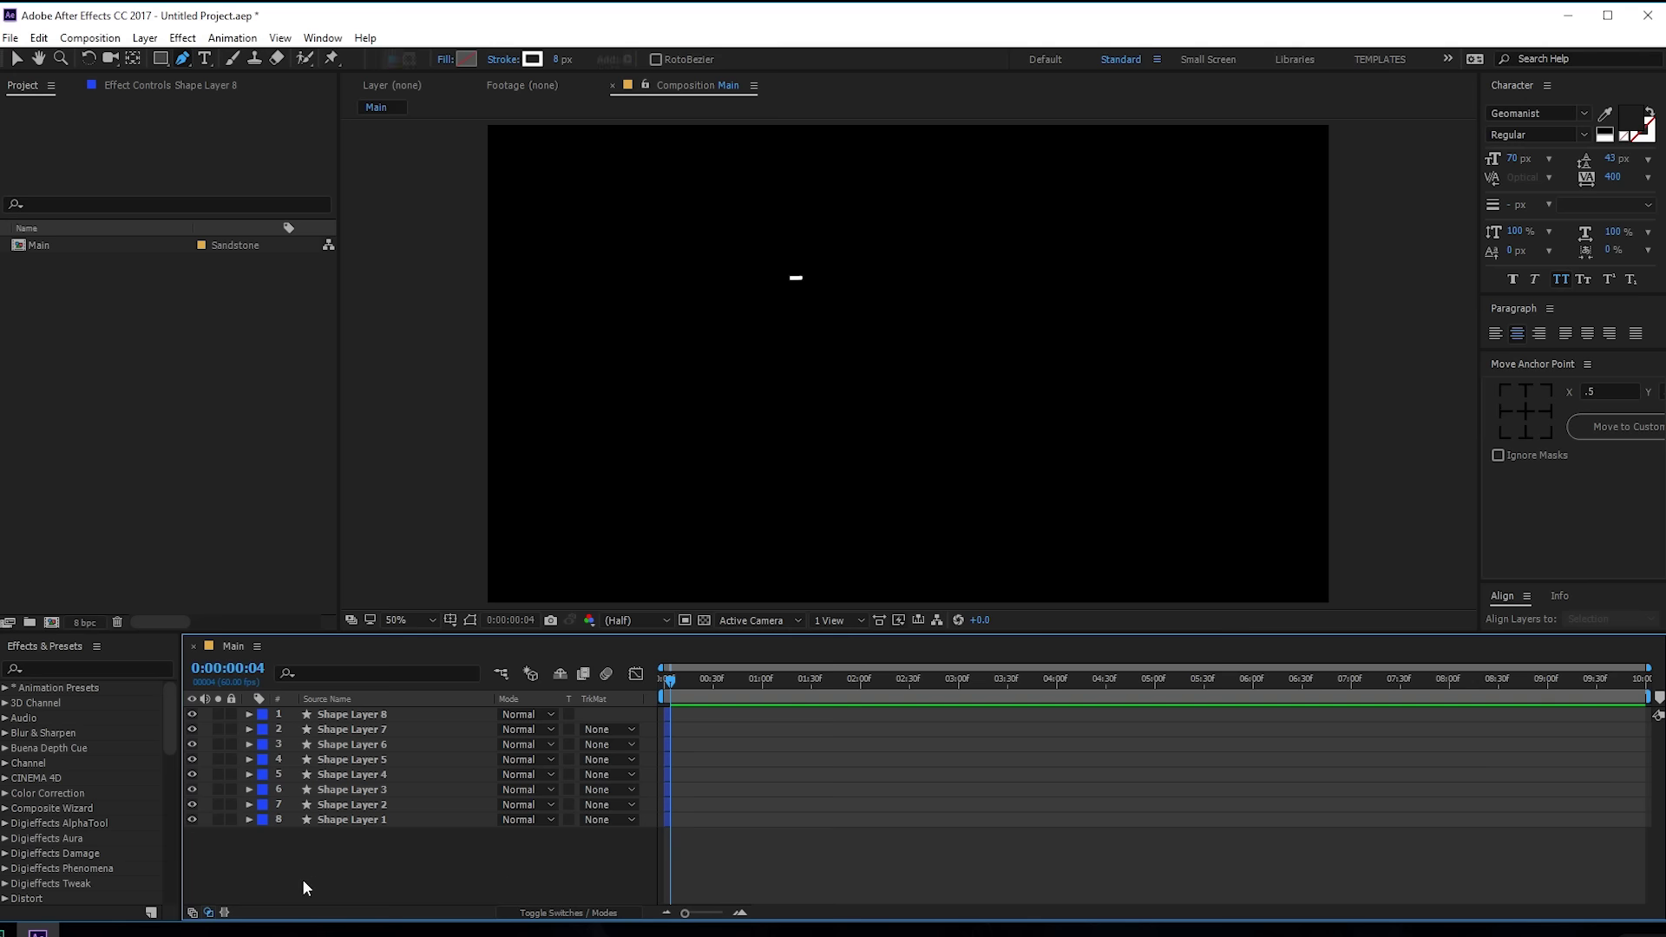
Step: Sequence all eight shape layers one after another with Sequence Layers, without overlap, starting from Shape Layer 8
left_click_drag(319, 880, 383, 704)
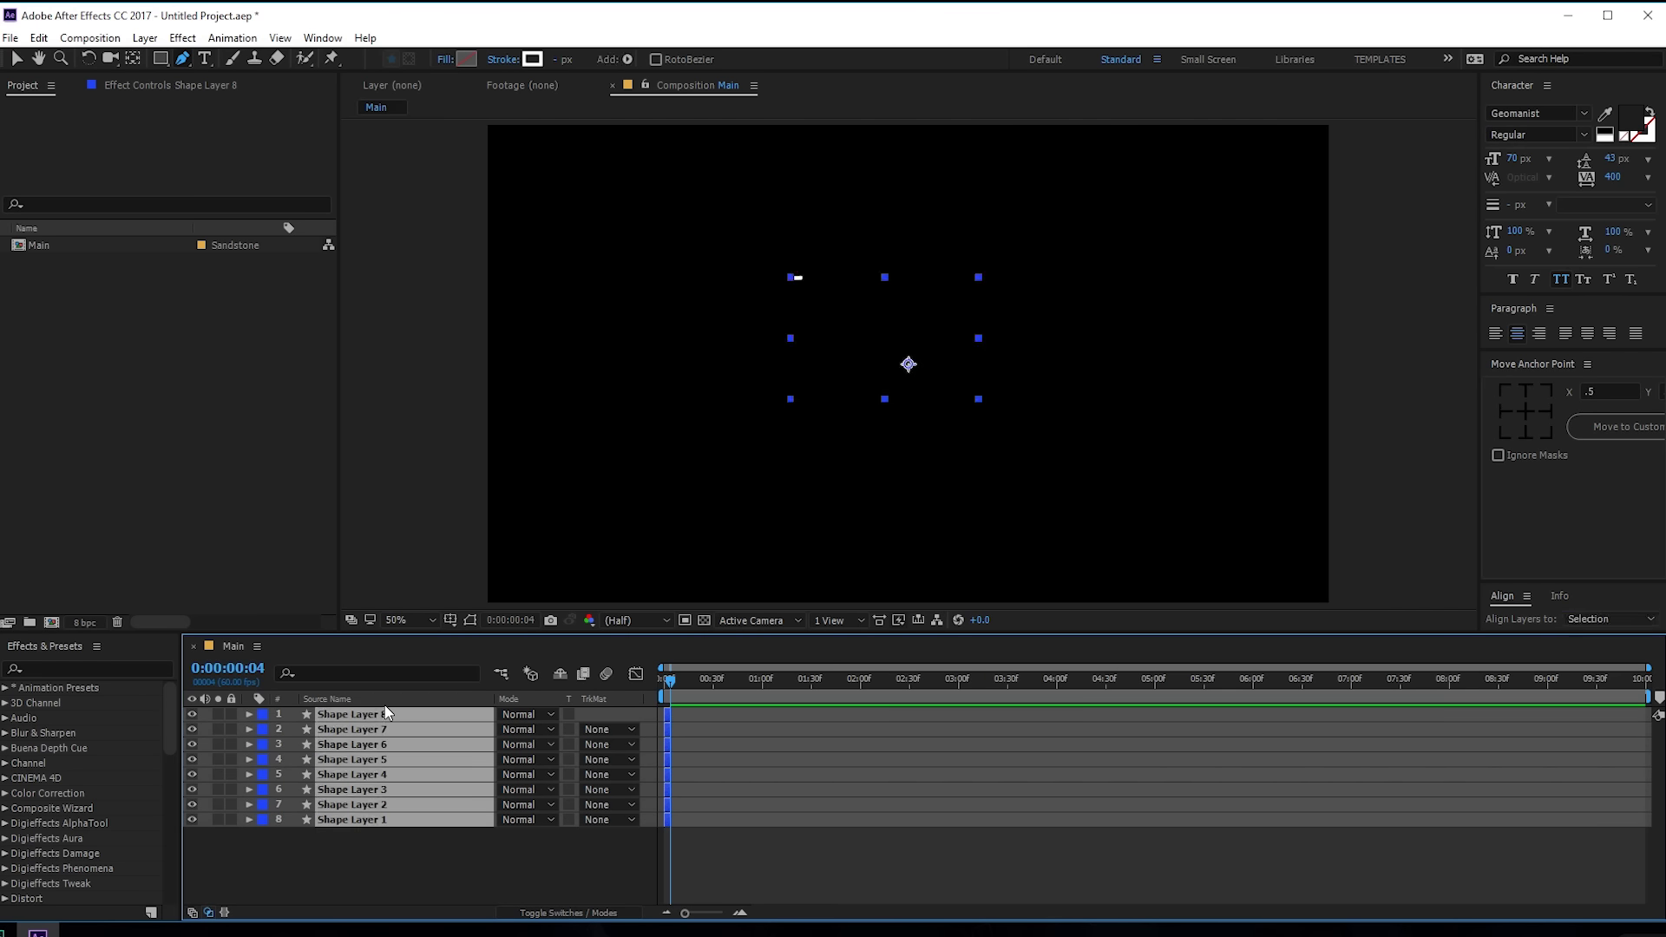
left_click(233, 37)
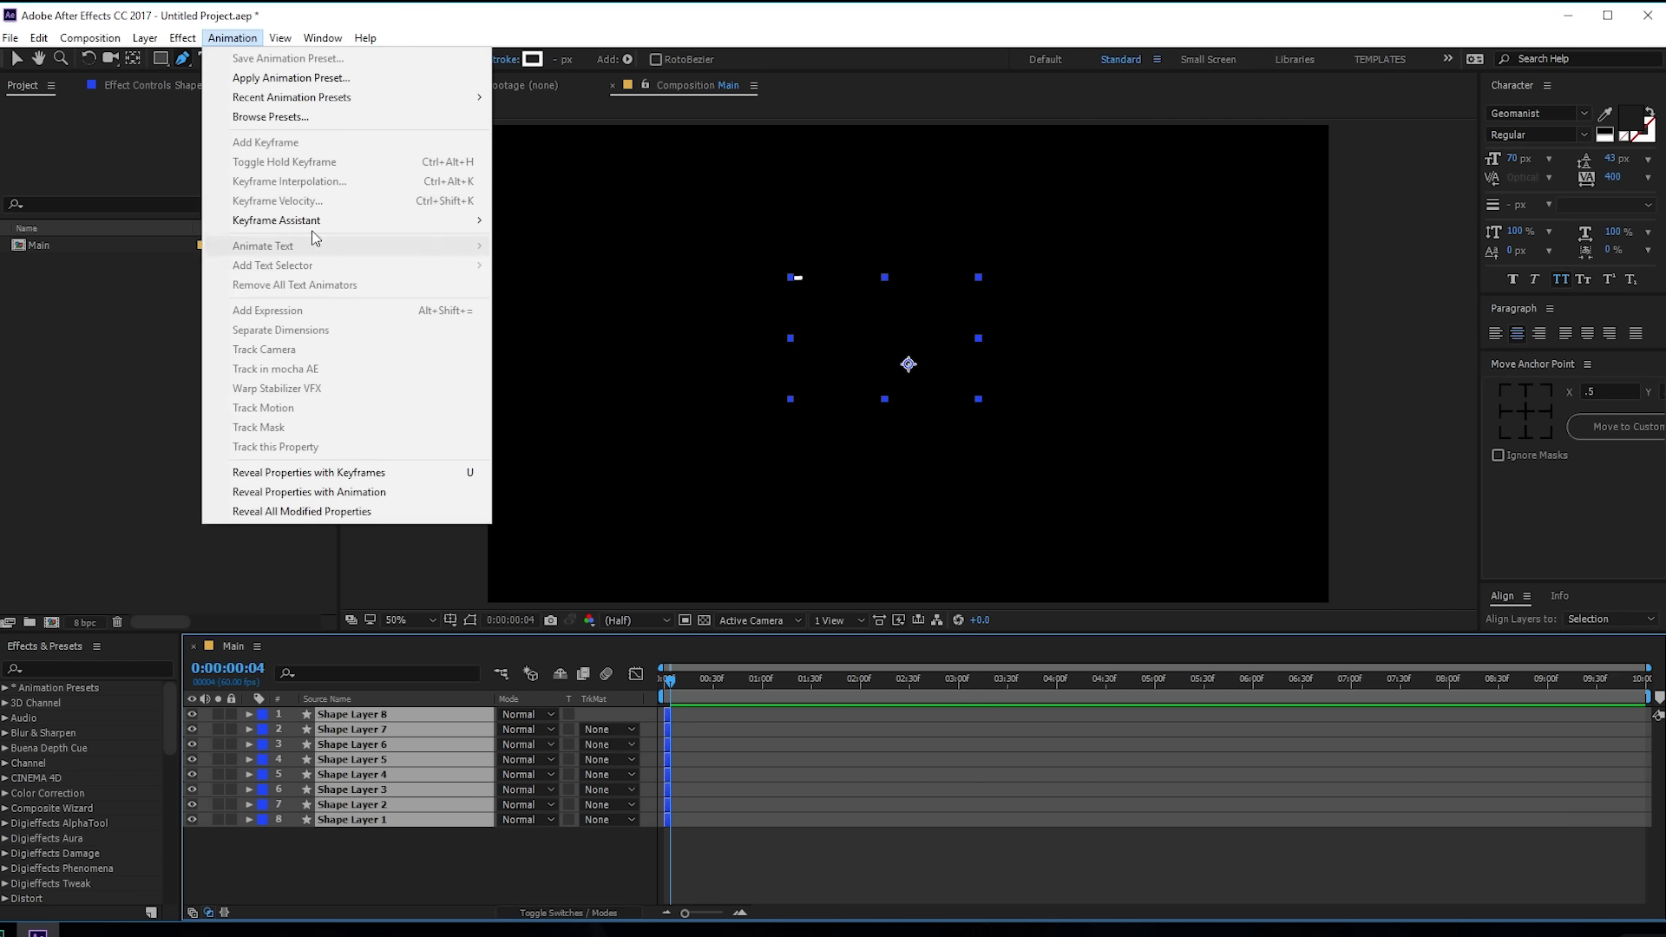
mouse_move(330, 219)
left_click(542, 360)
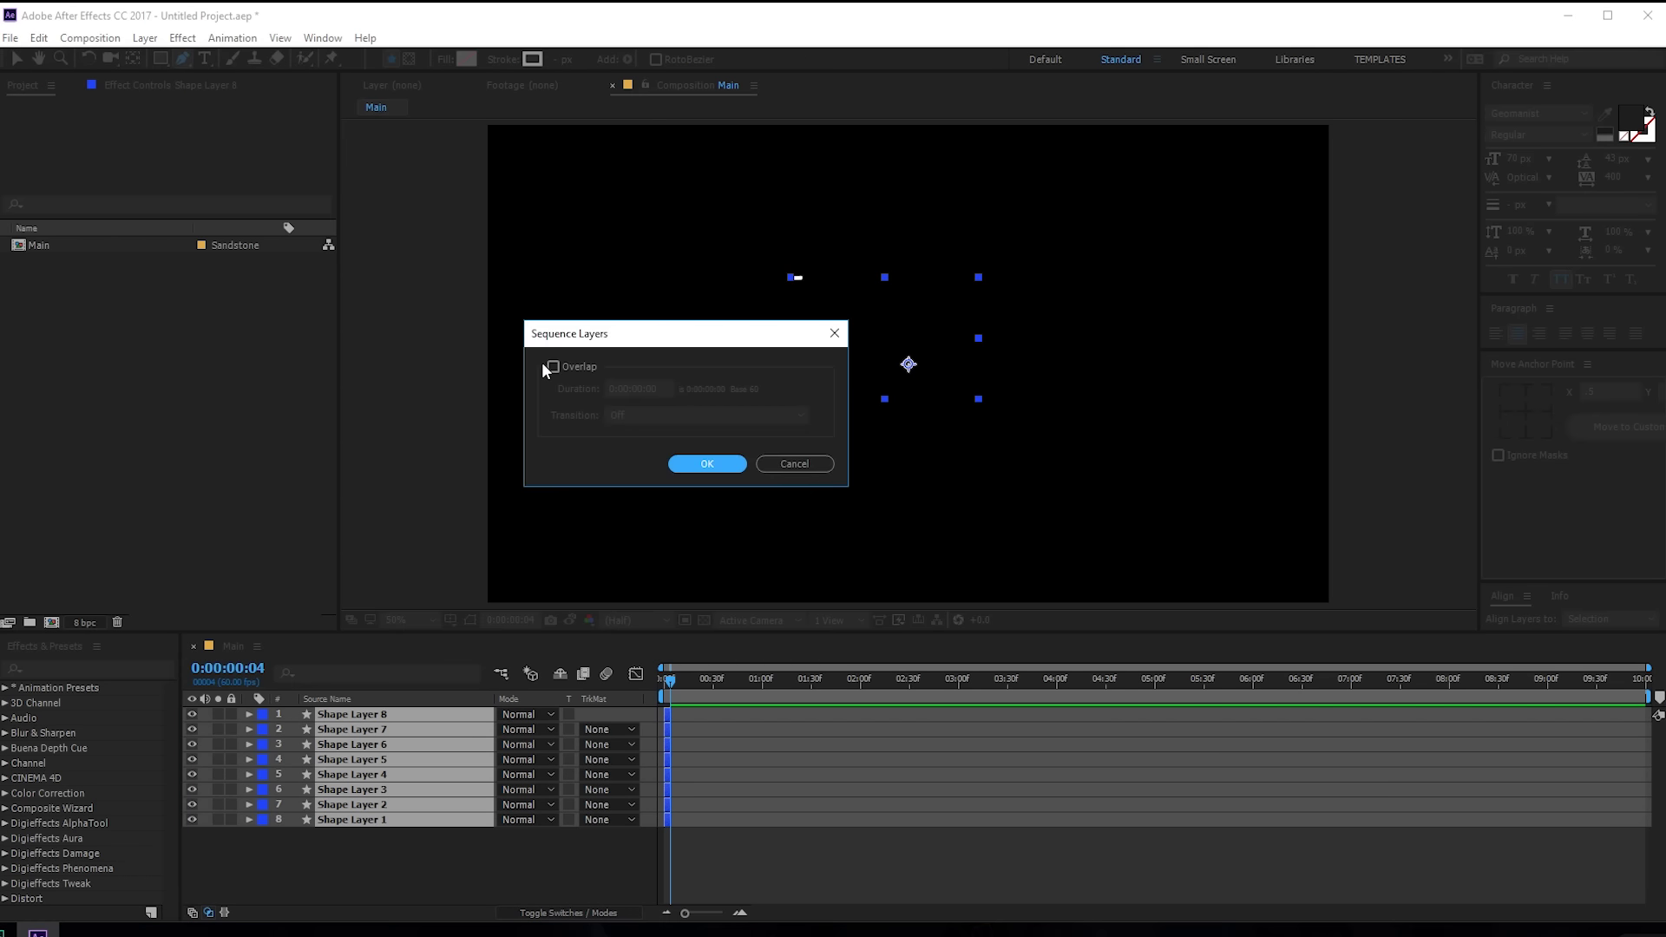
left_click(707, 464)
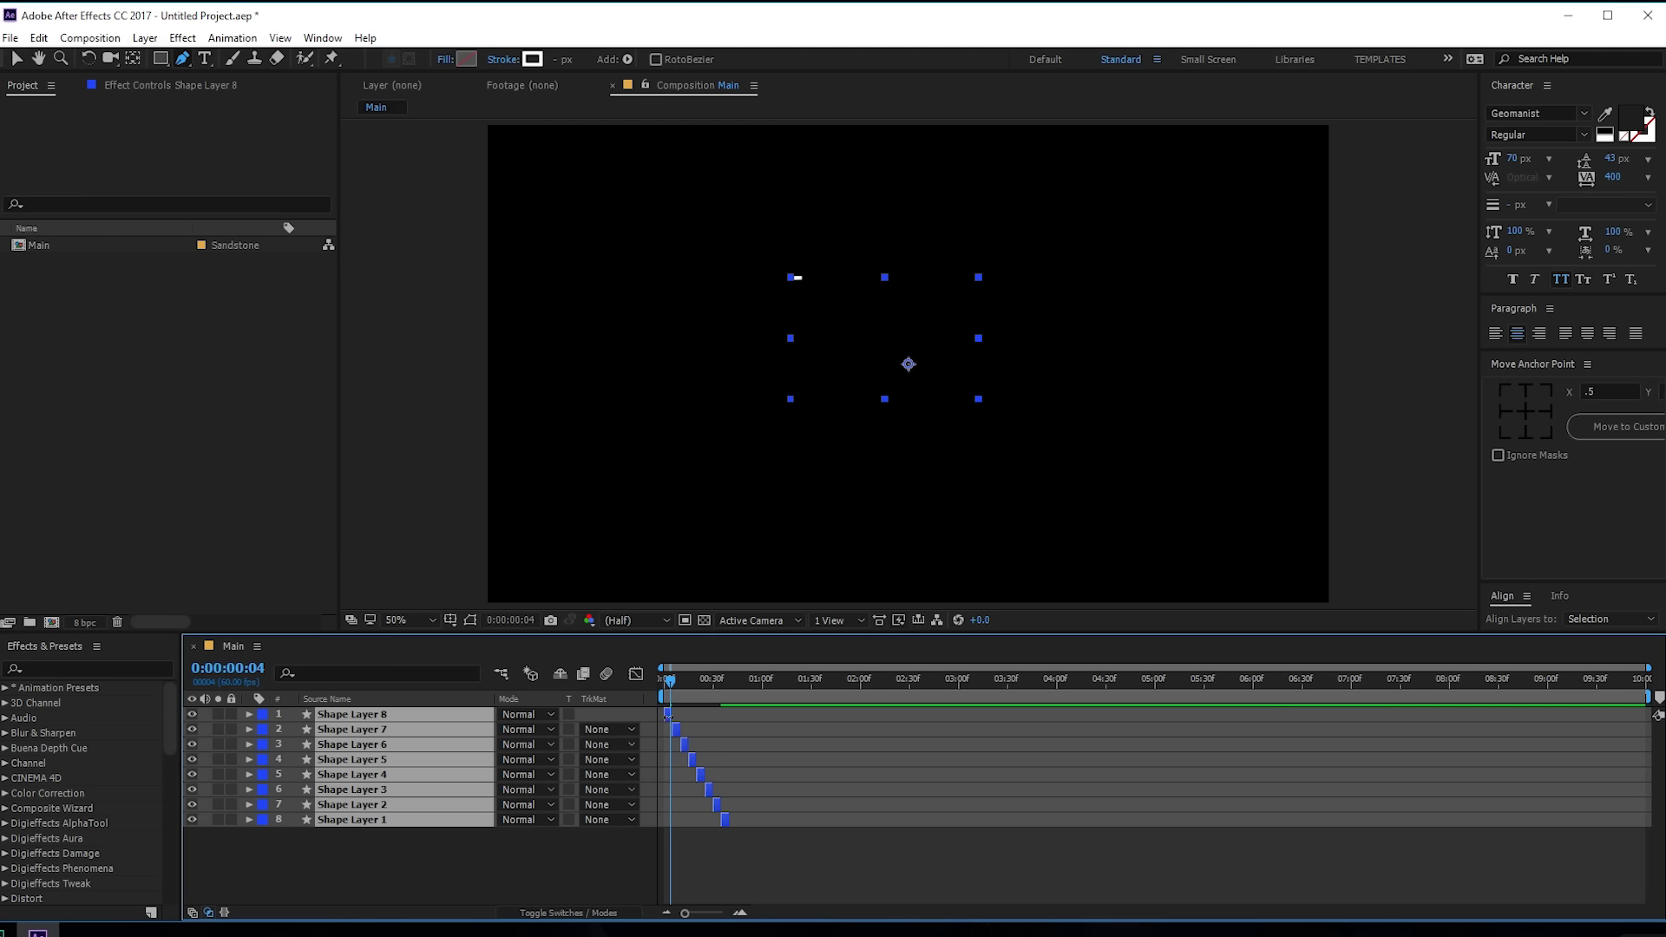
Step: Extend the ends of all eight staggered layers so each lasts about 7 seconds, and preview the animation from the first frame
left_click_drag(678, 713, 1369, 724)
mouse_move(663, 678)
left_mouse_down()
mouse_move(830, 681)
mouse_move(569, 665)
left_mouse_up()
key("space")
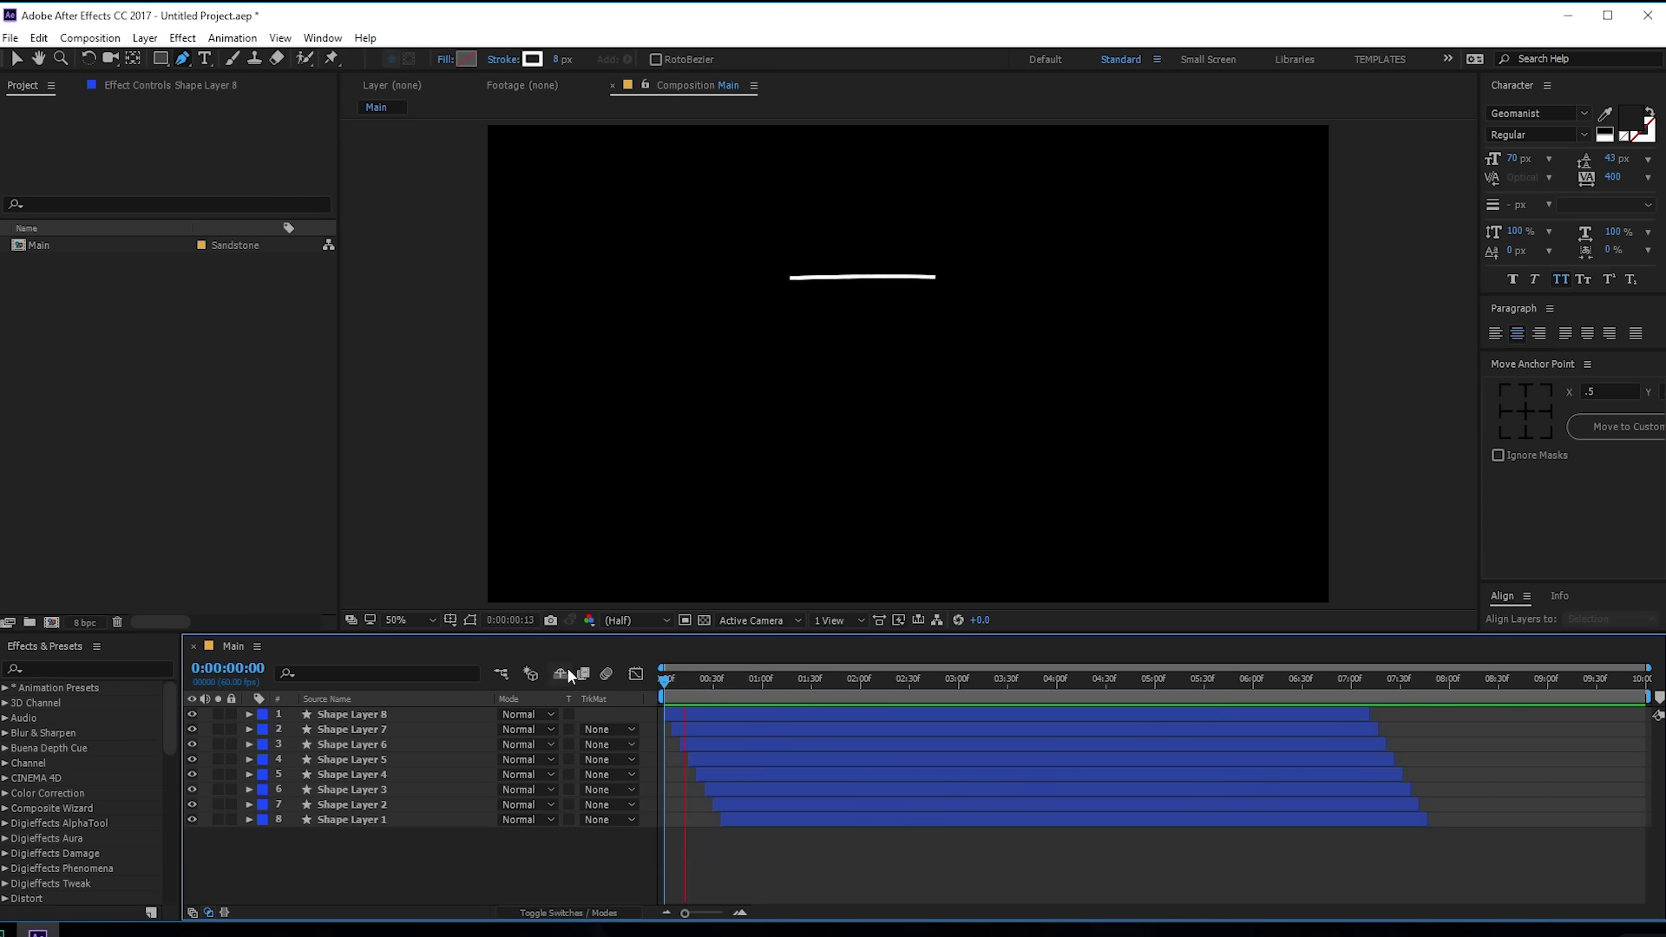
key("space")
key("space")
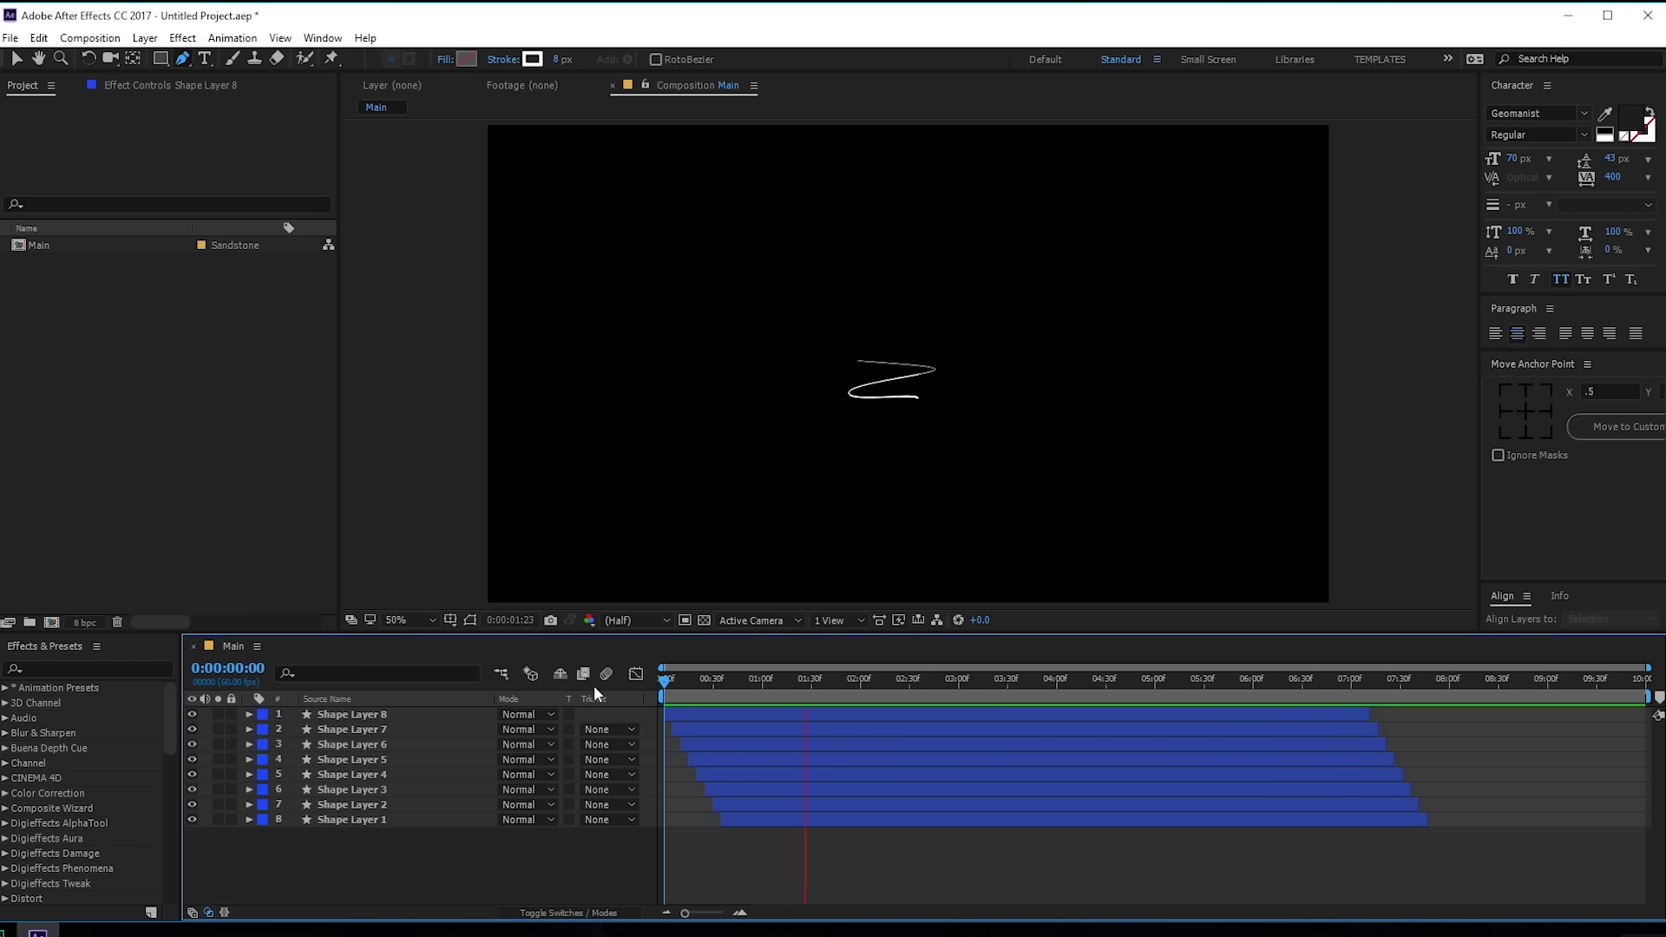
key("space")
Step: Reveal the keyframes of all eight layers and move the final Start and End trim keyframes slightly earlier together
left_click_drag(310, 875, 396, 699)
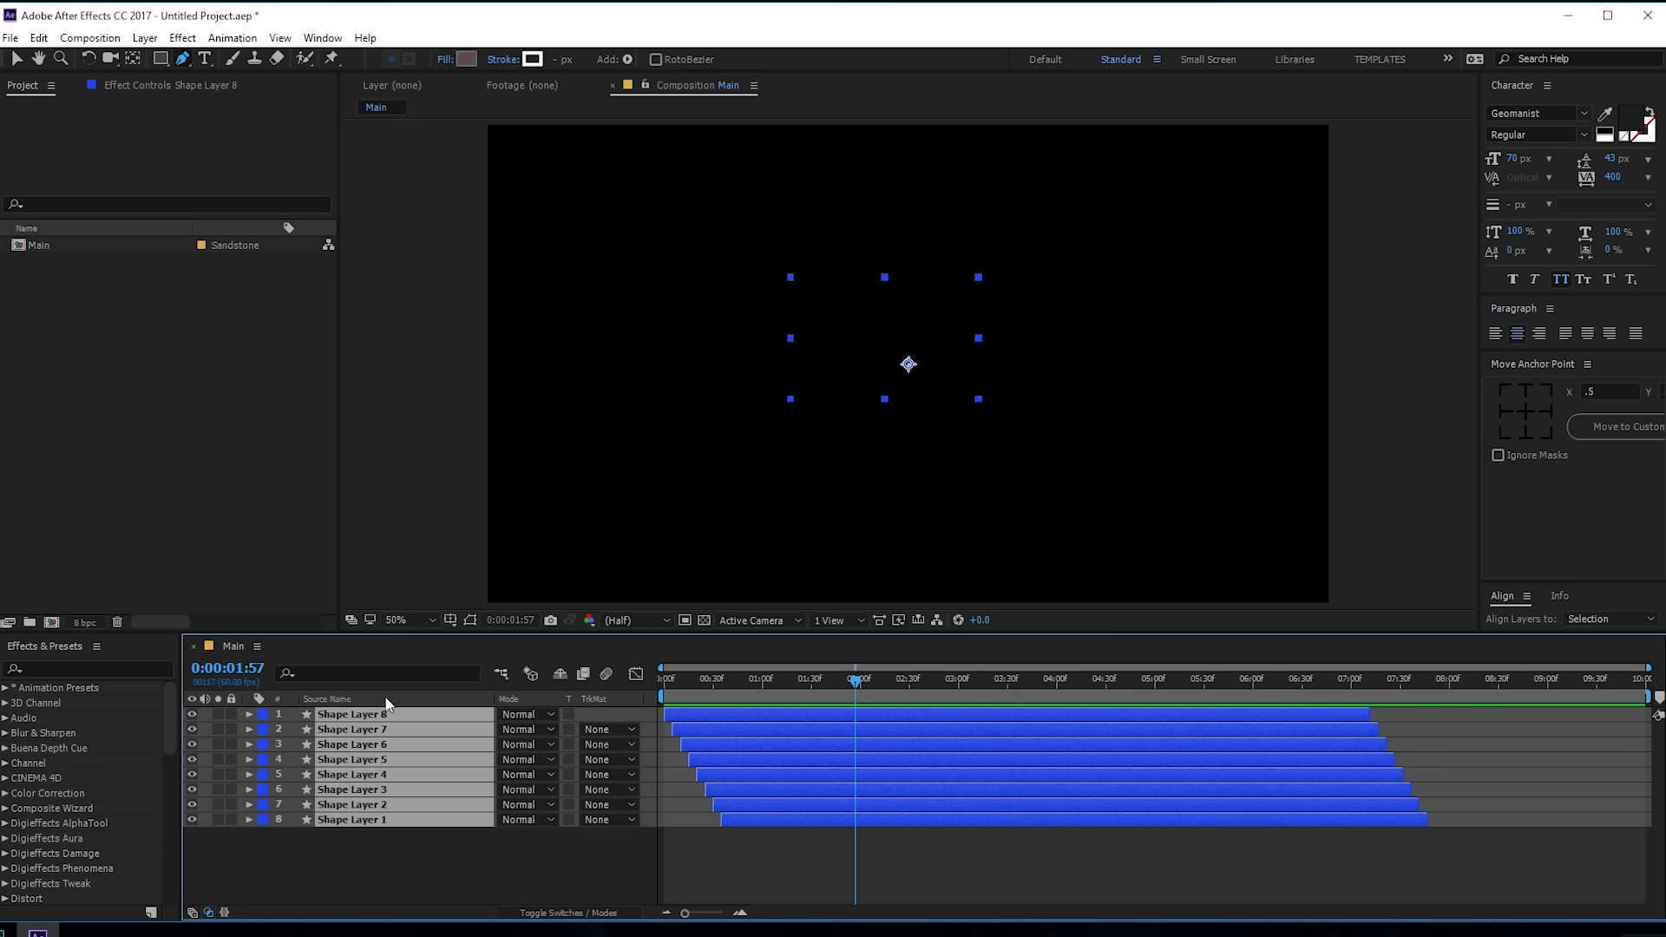
key("u")
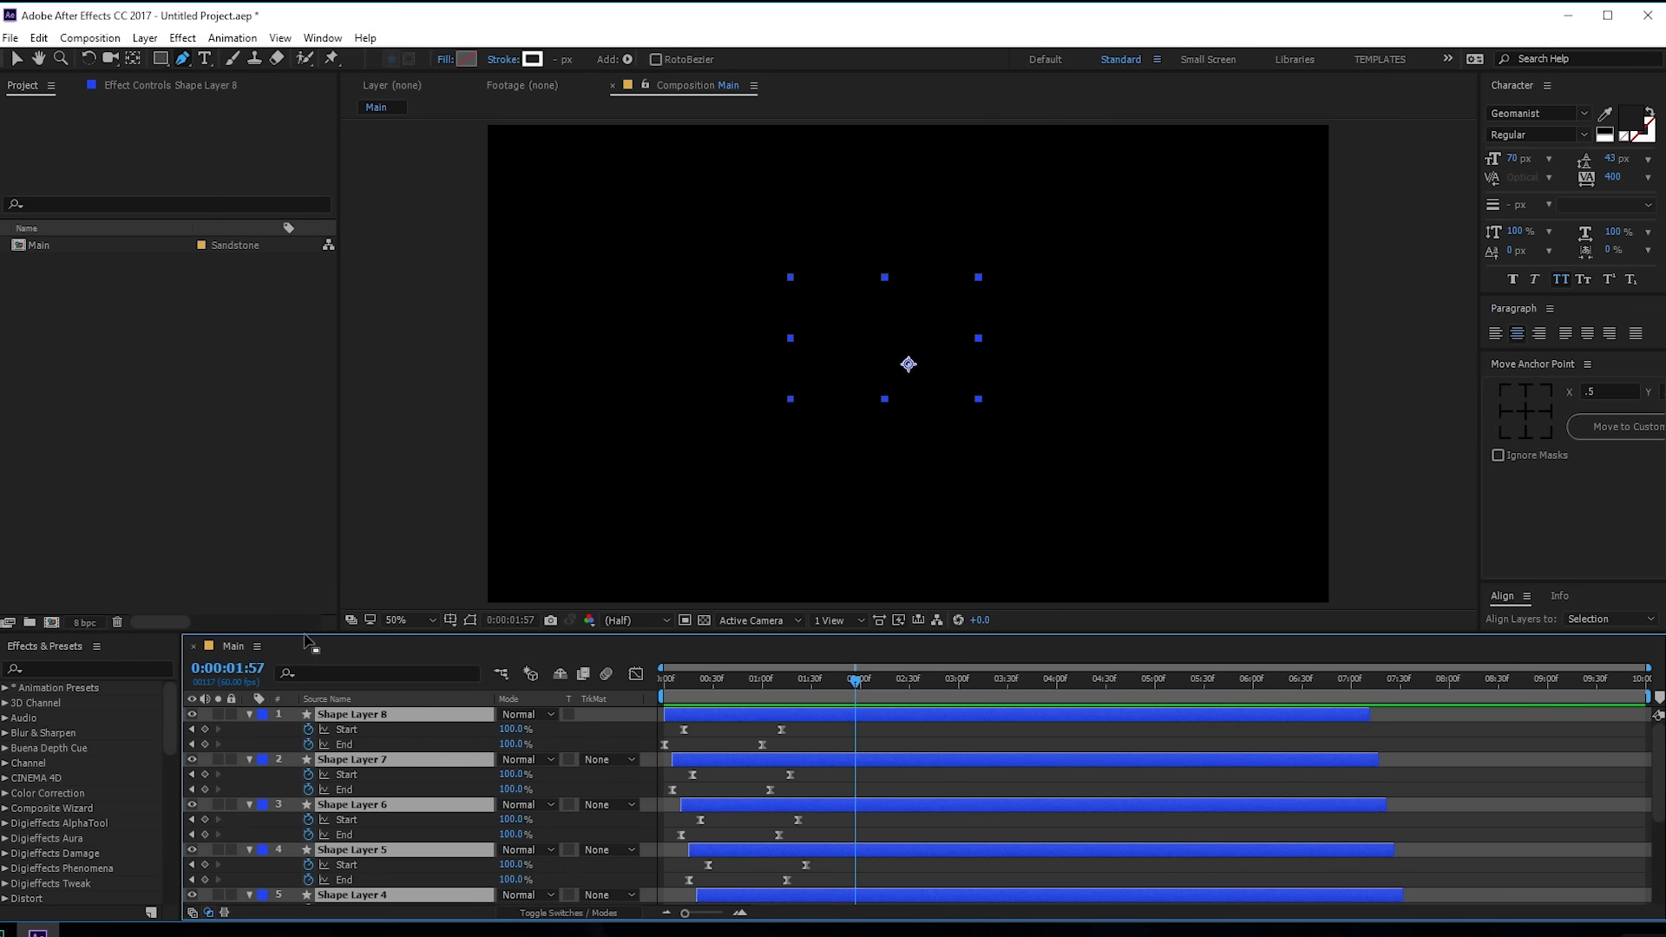
left_click_drag(302, 633, 319, 427)
left_click_drag(742, 519, 806, 859)
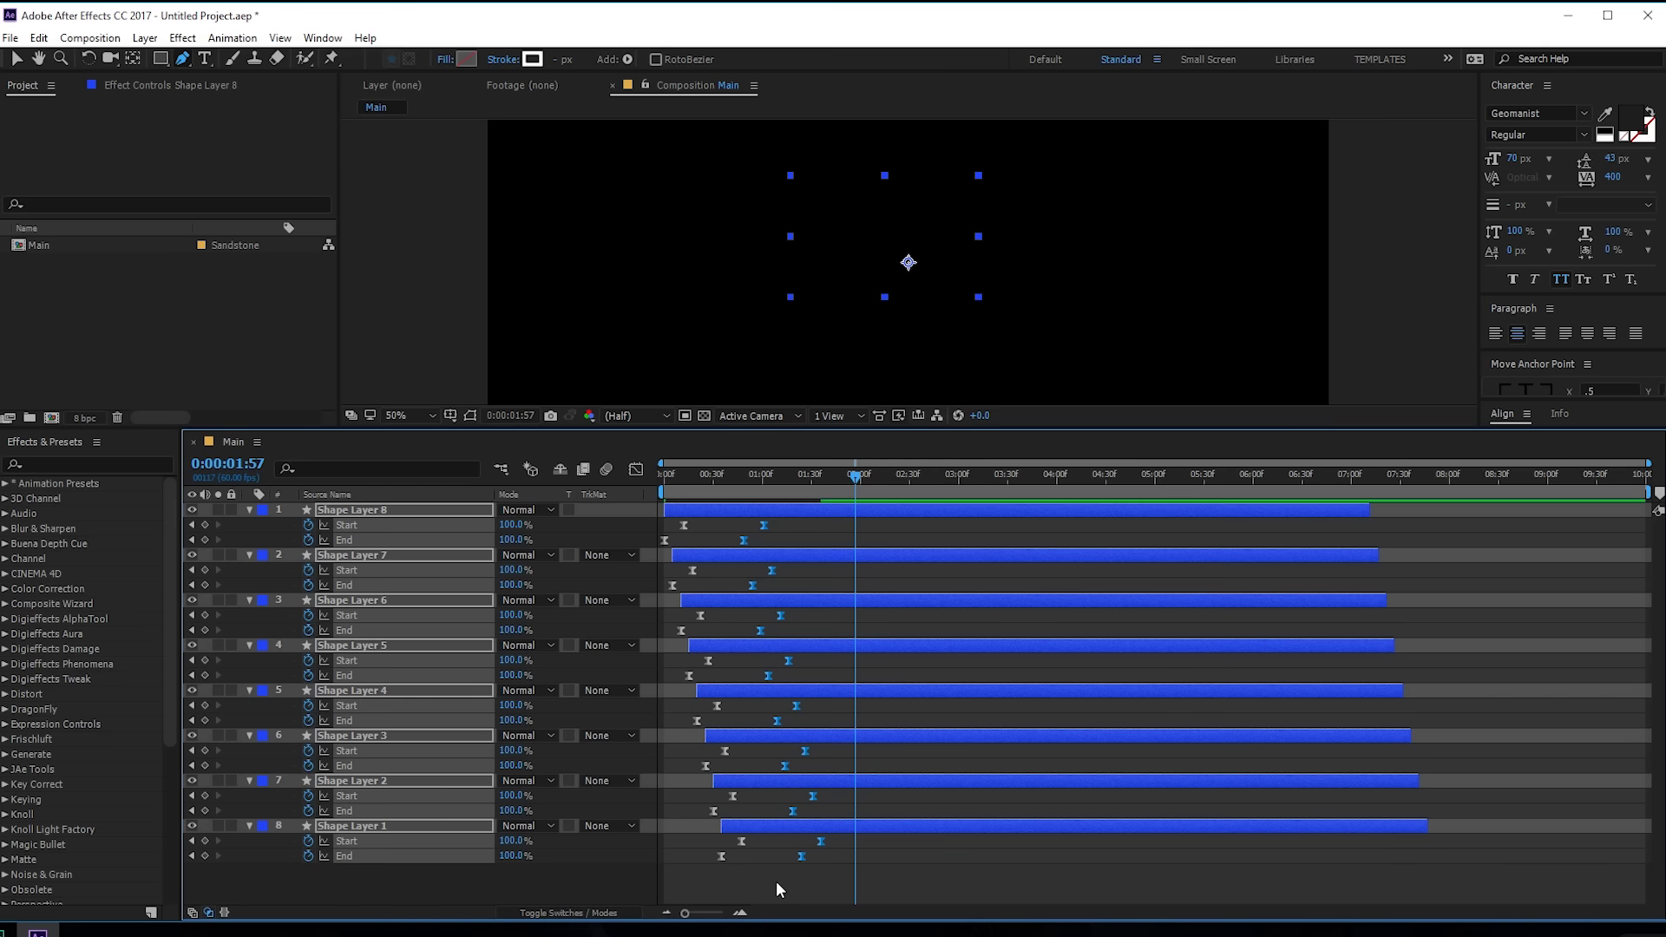
Step: Preview the retimed stroke from the first frame and scrub to 0:00:00:58
left_click(775, 881)
key("Home")
key("space")
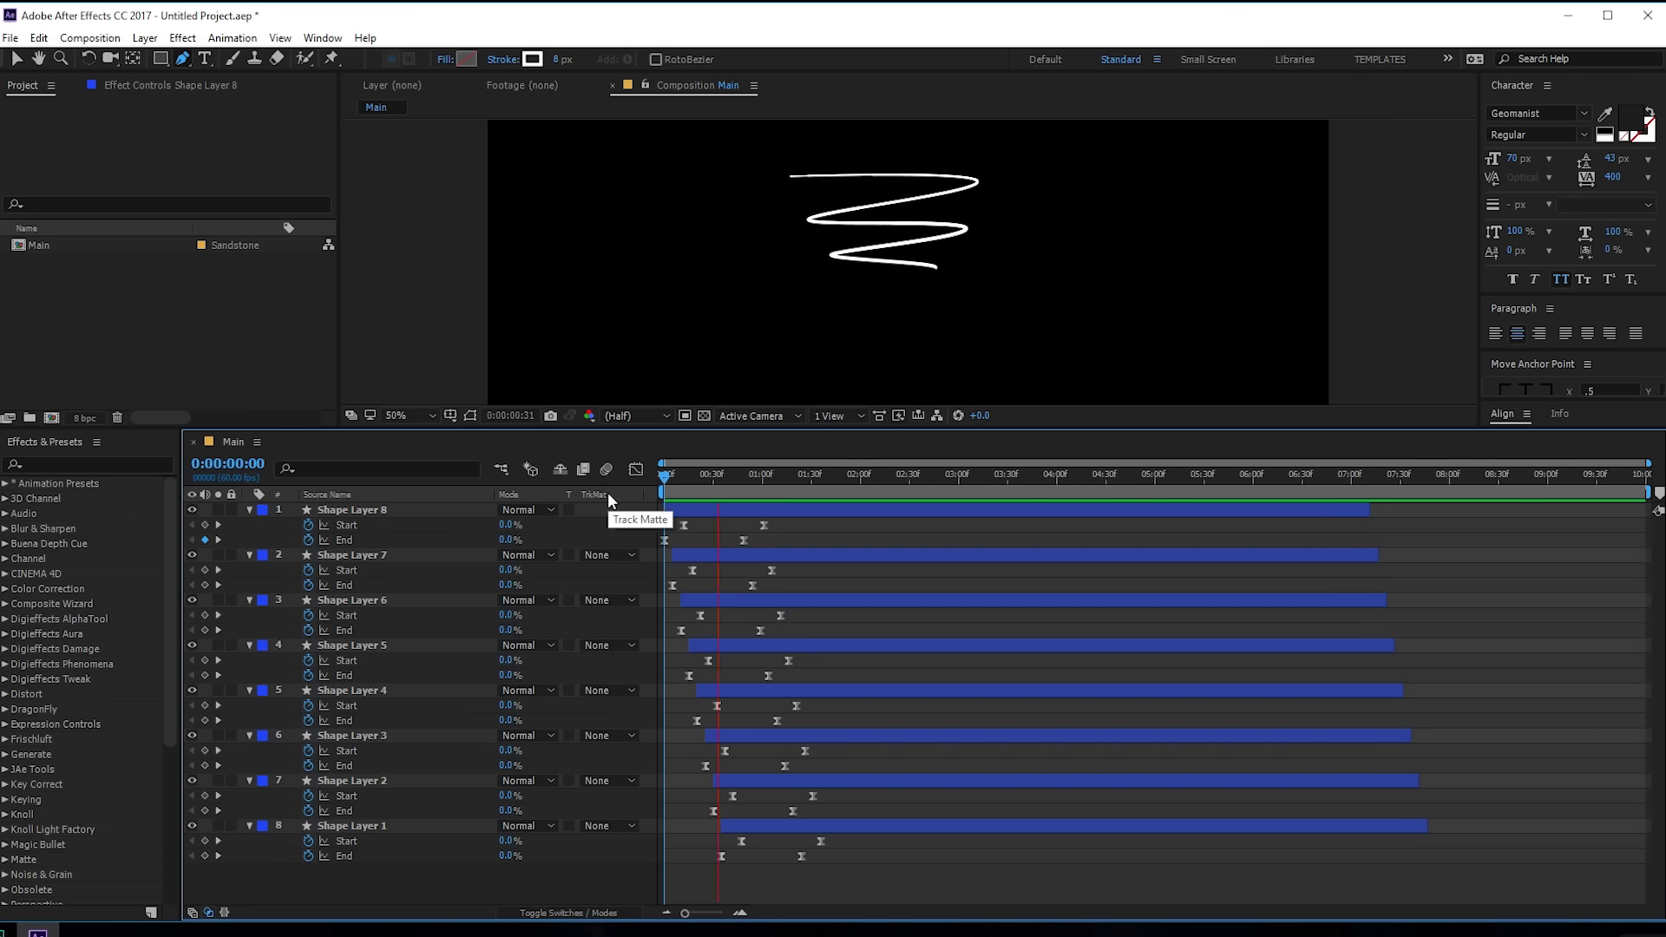
mouse_move(700, 472)
left_mouse_down()
mouse_move(652, 482)
mouse_move(894, 508)
mouse_move(794, 519)
mouse_move(988, 520)
mouse_move(595, 519)
mouse_move(759, 521)
left_mouse_up()
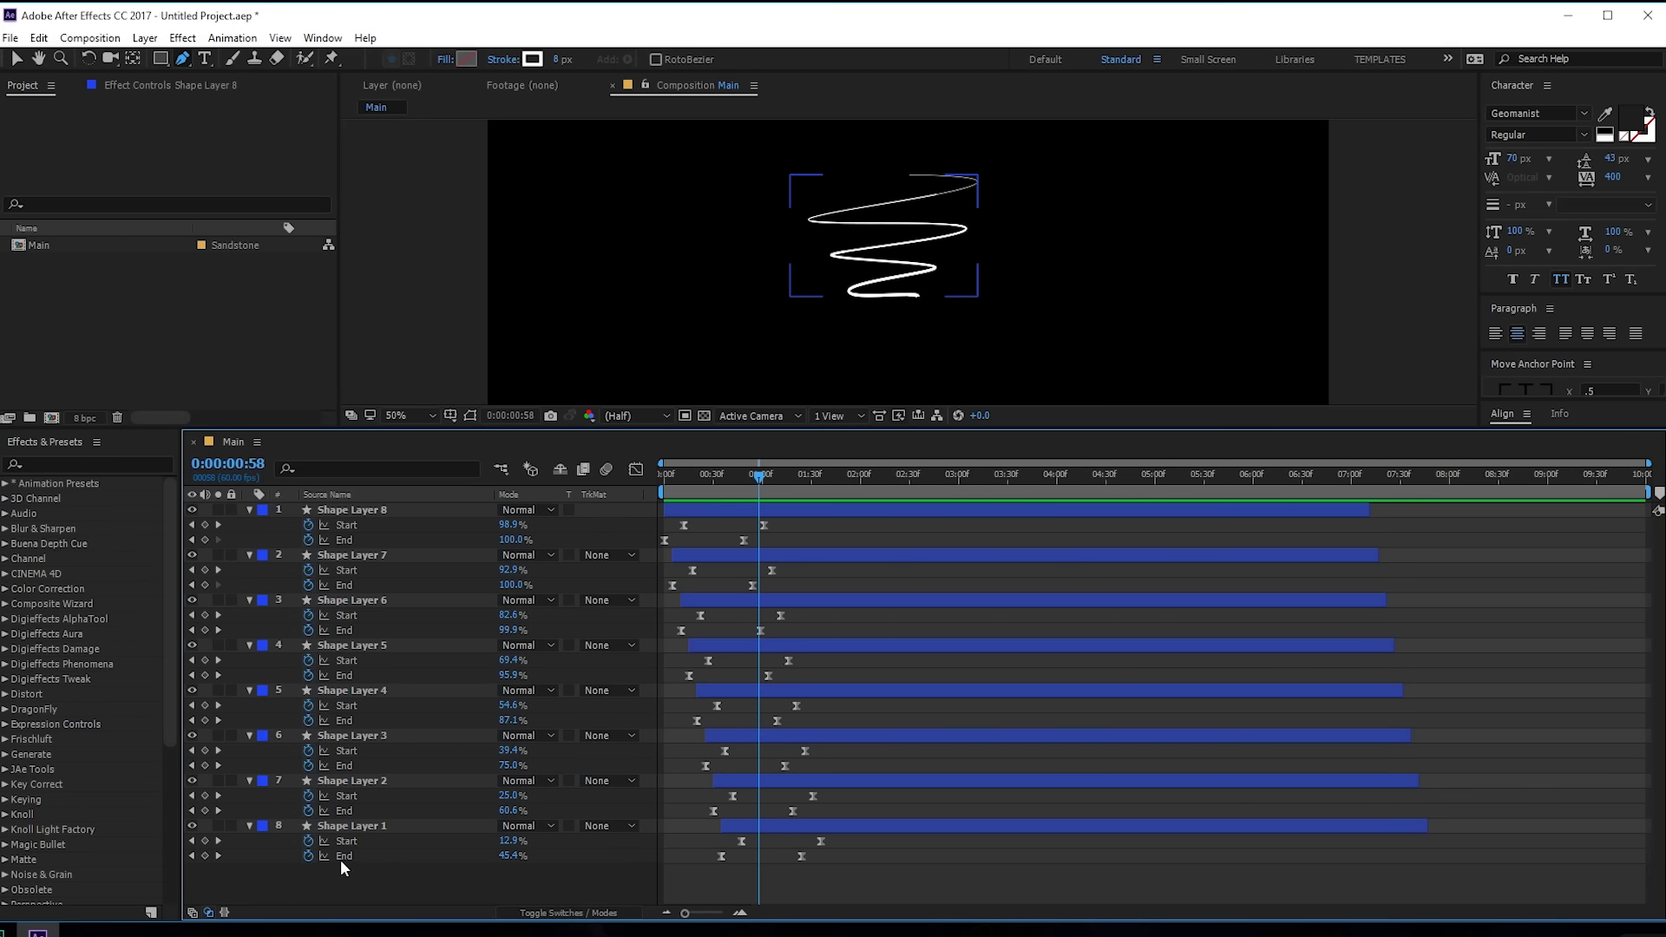
Step: Pre-compose all eight shape layers into a composition named Stroke_01 and reduce the timeline area to its former height
left_click(368, 829)
key("ctrl+a")
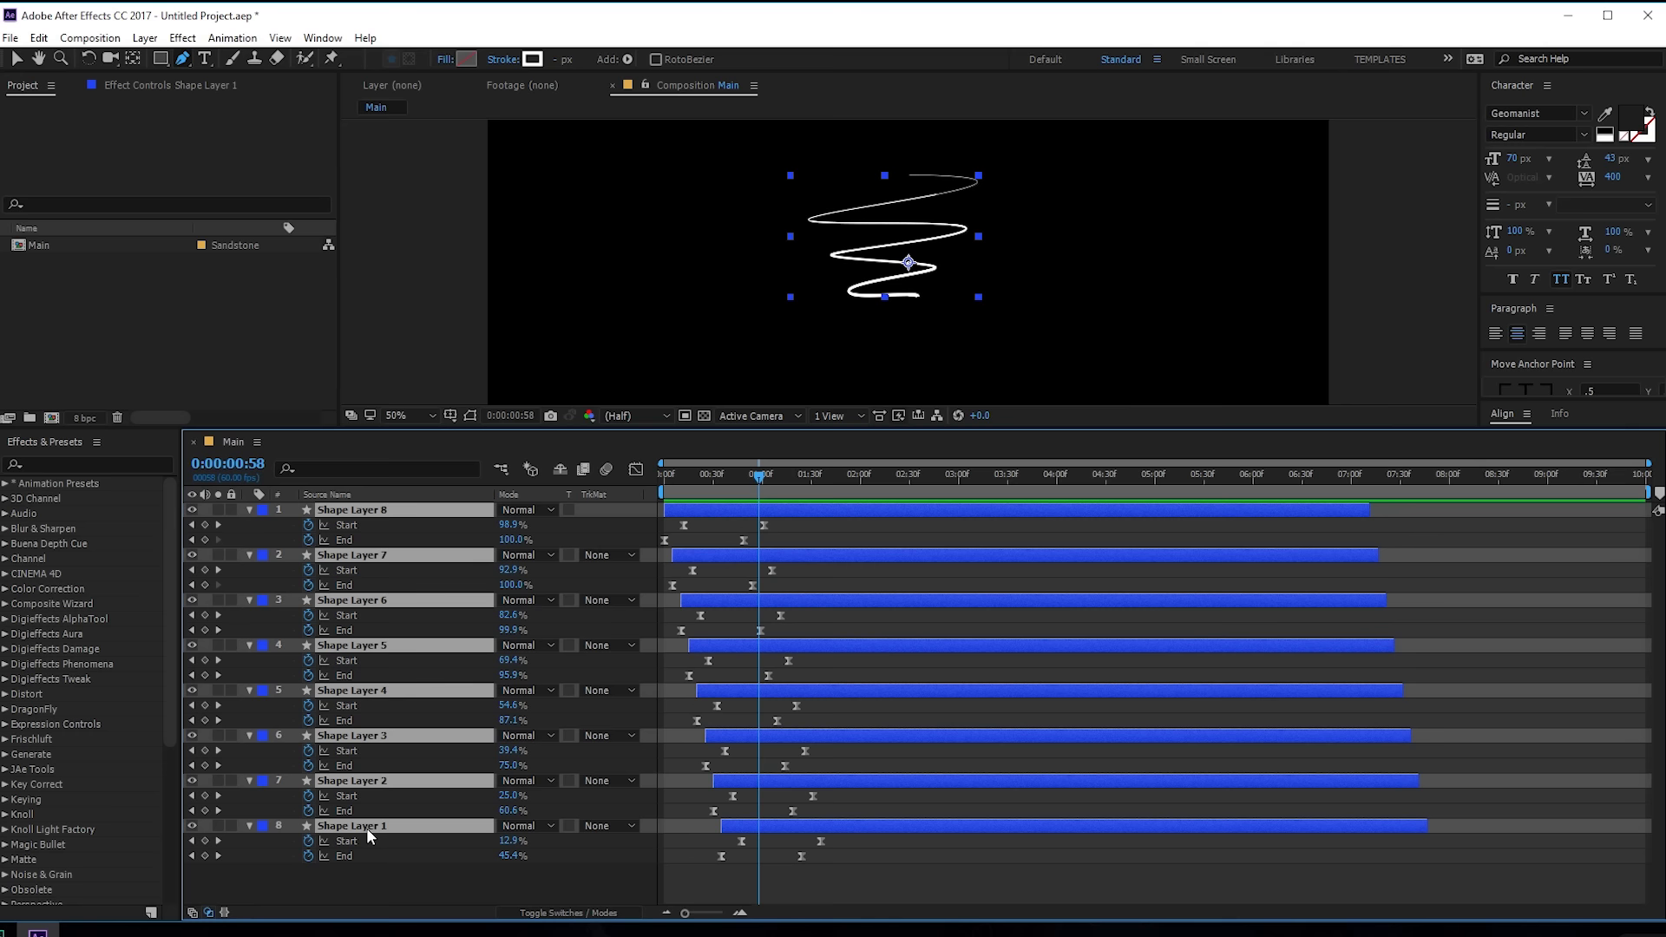
key("ctrl+shift+c")
type("Stroke_01")
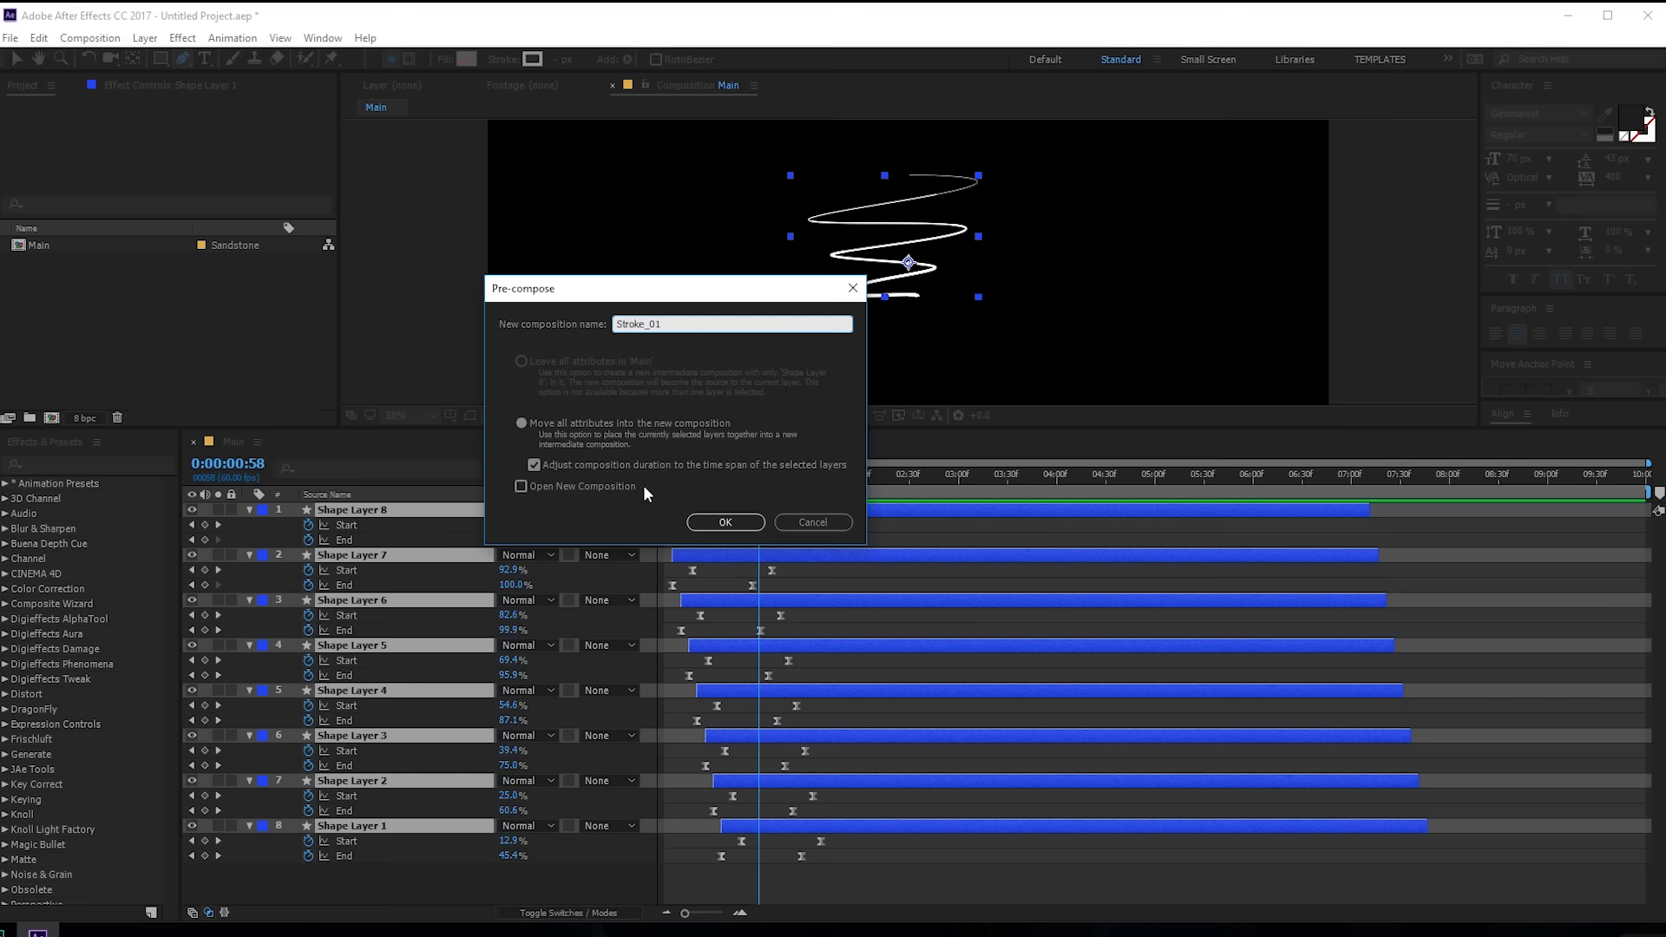
left_click(726, 521)
left_click_drag(305, 423, 286, 631)
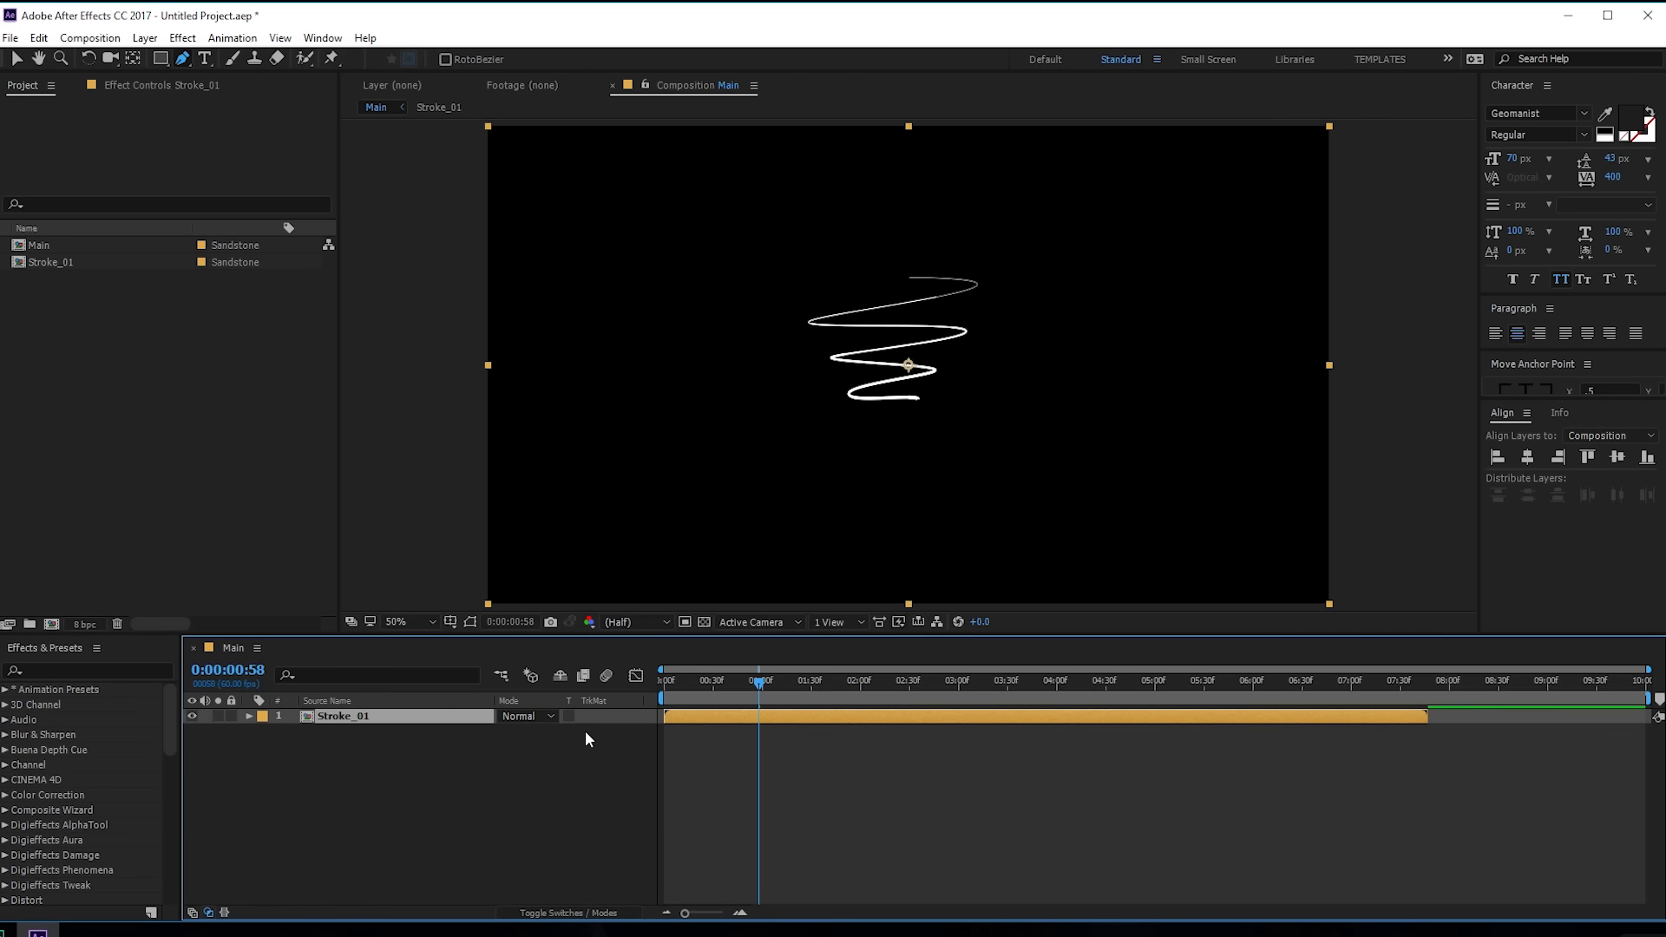
Step: Apply the Simple Choker effect to Stroke_01 and set its Choke Matte to 1.00
key("ctrl+space")
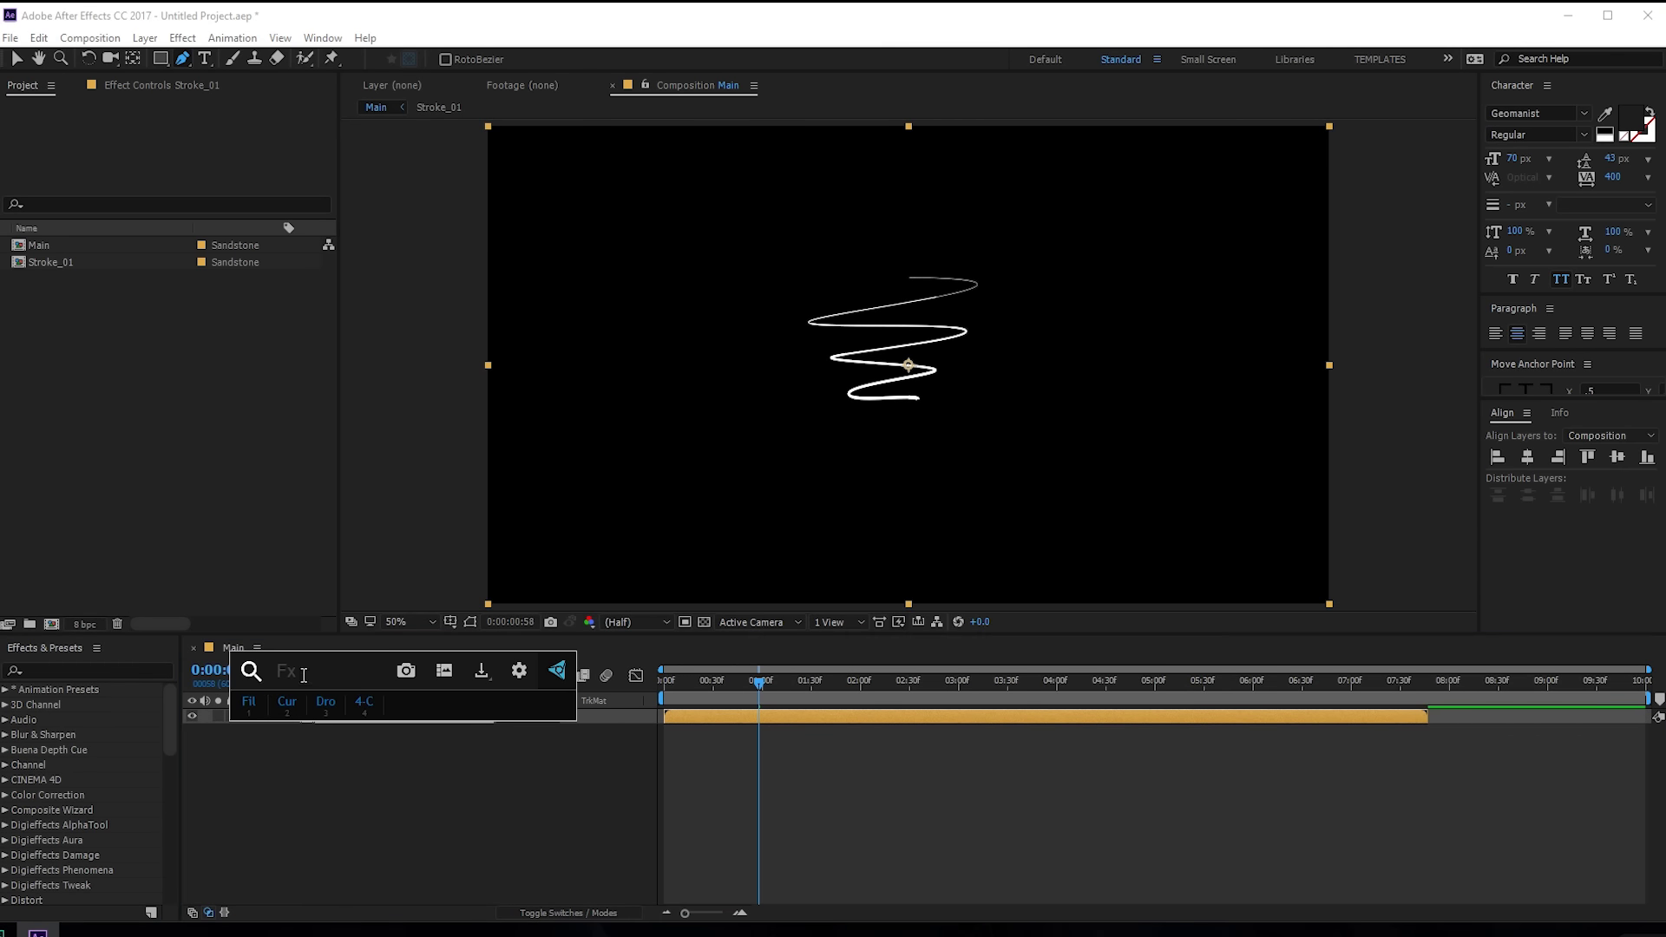
type("simp")
left_click(325, 724)
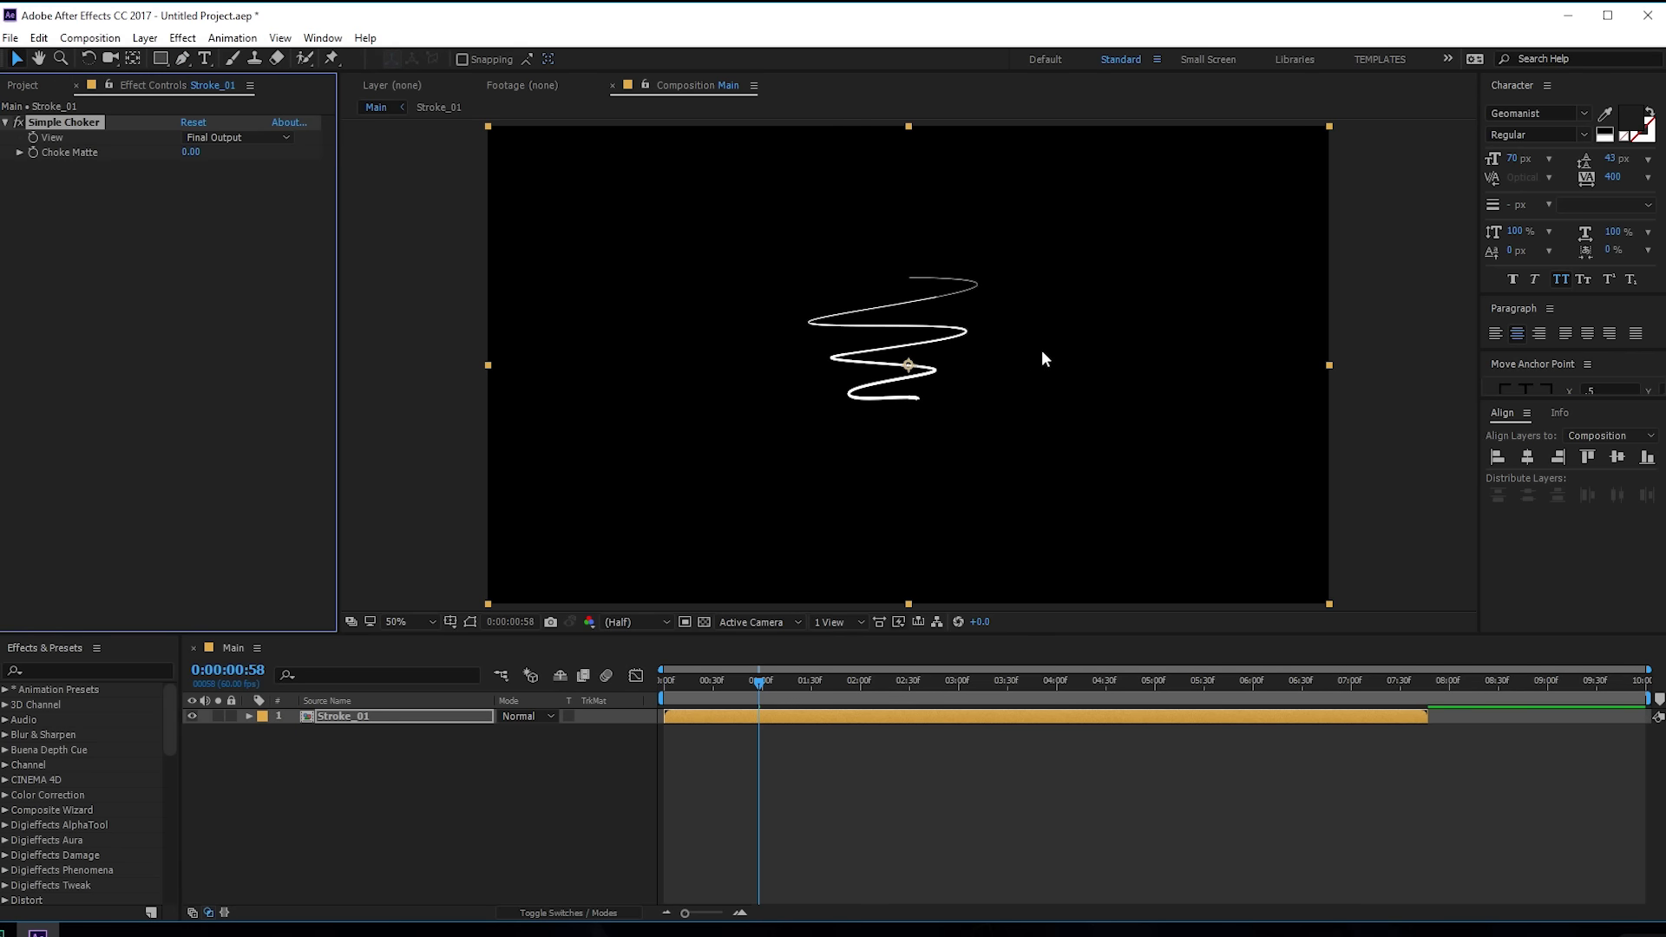
key("slash")
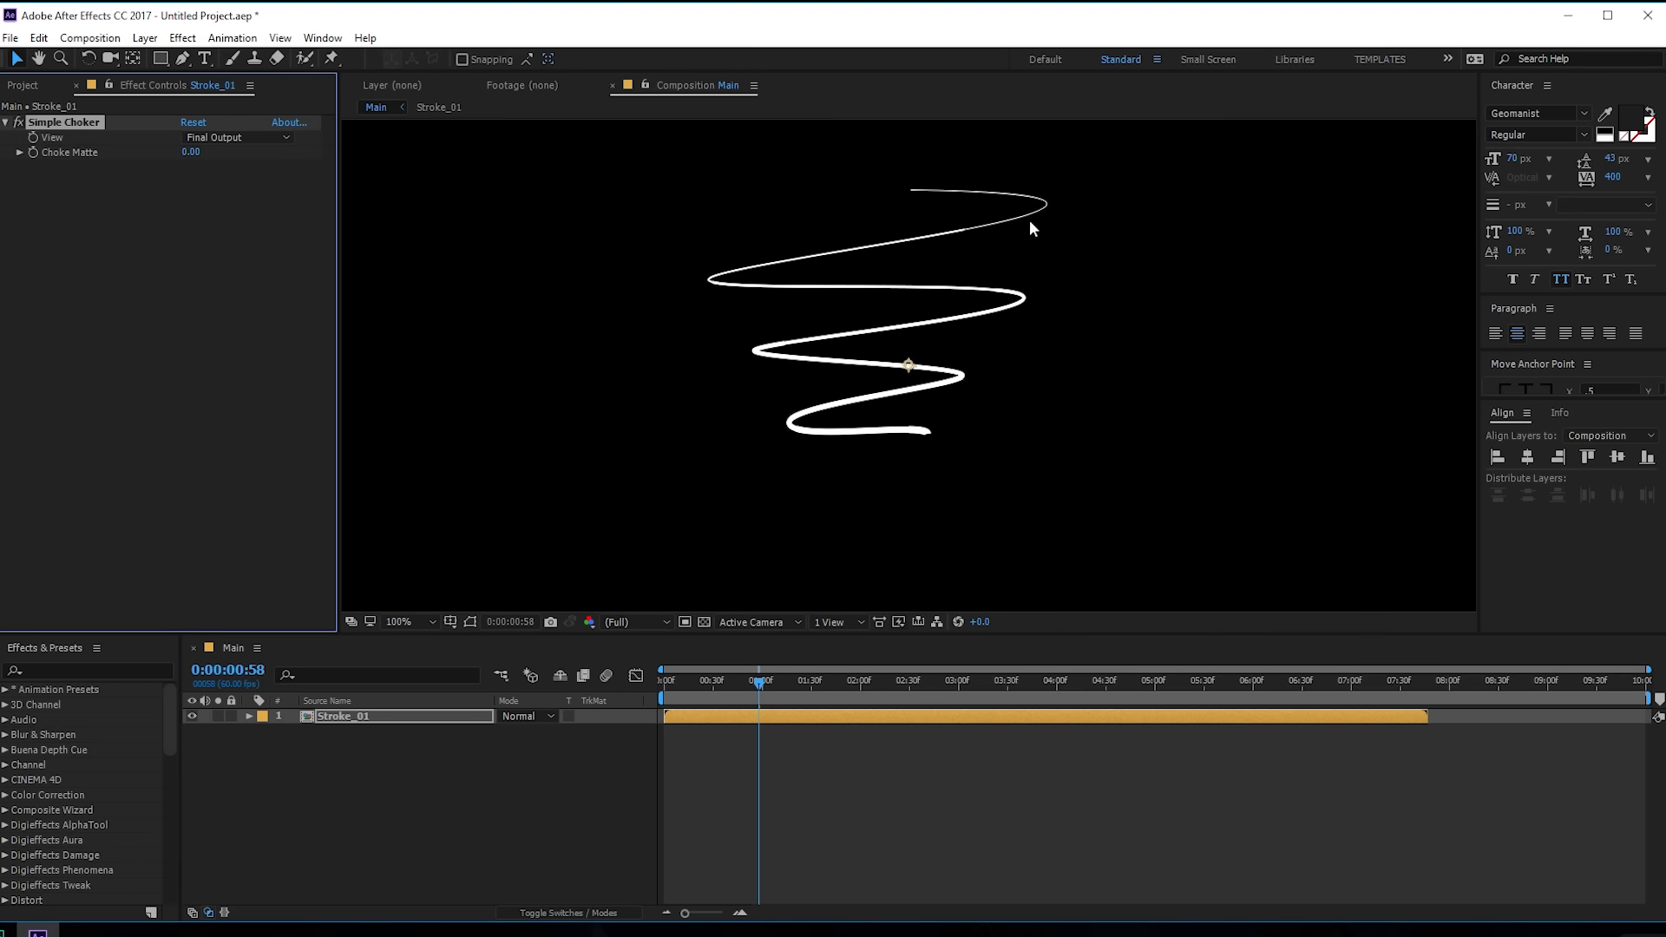
left_click(191, 153)
key("Return")
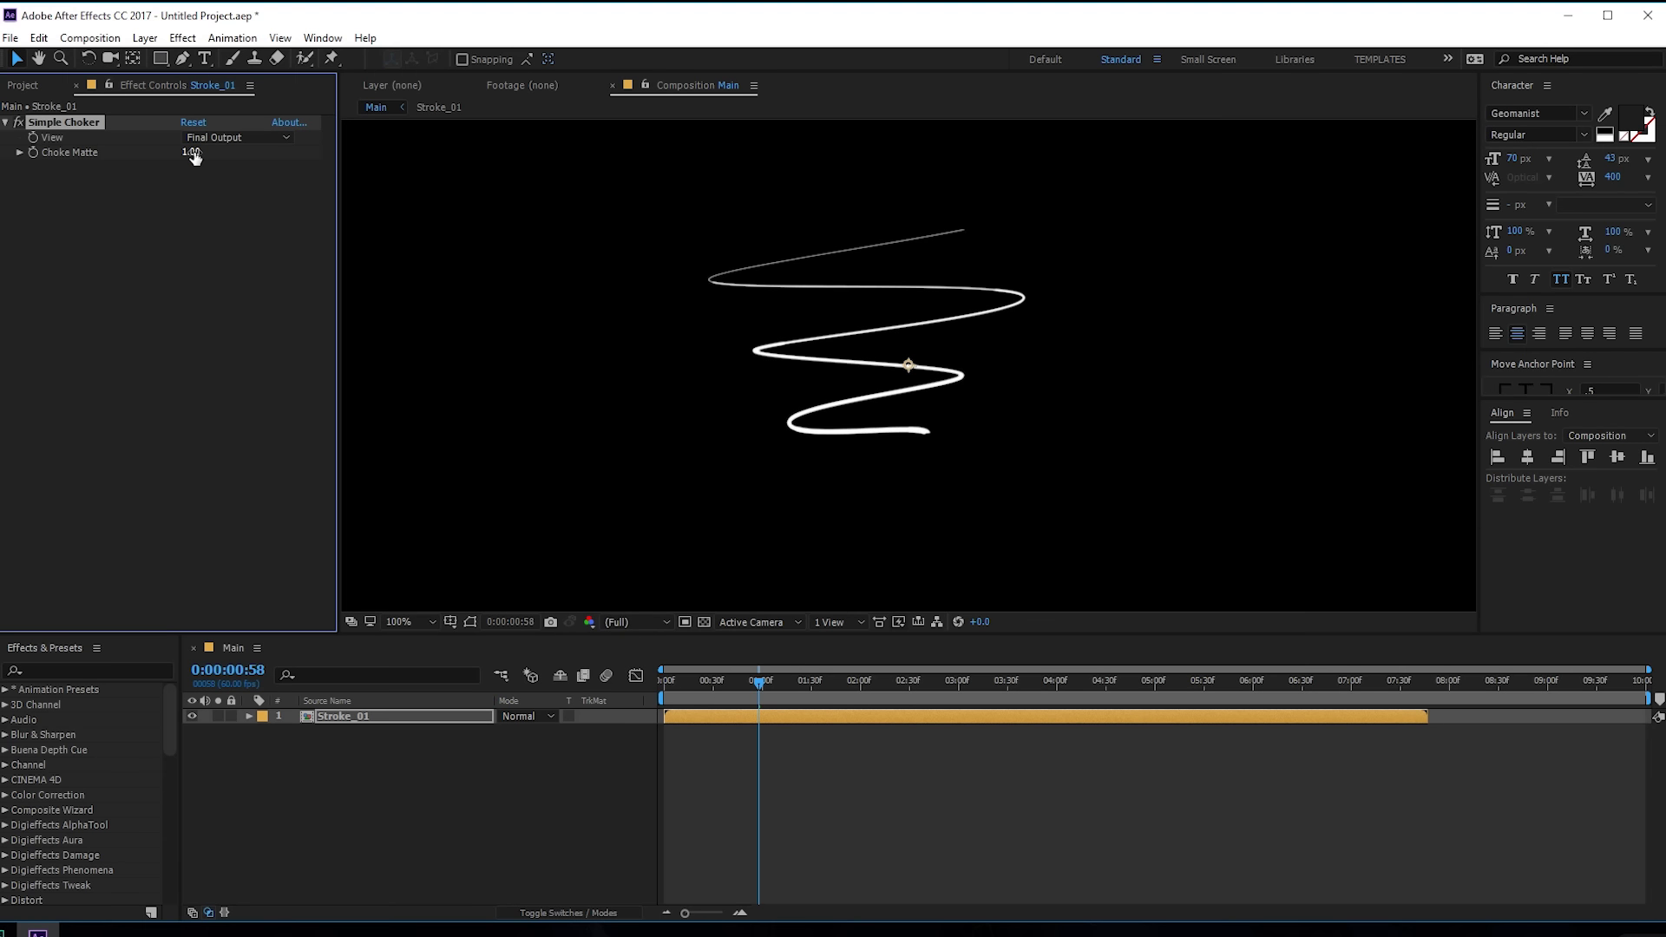
left_click(361, 807)
scroll(862, 432, "down", 2)
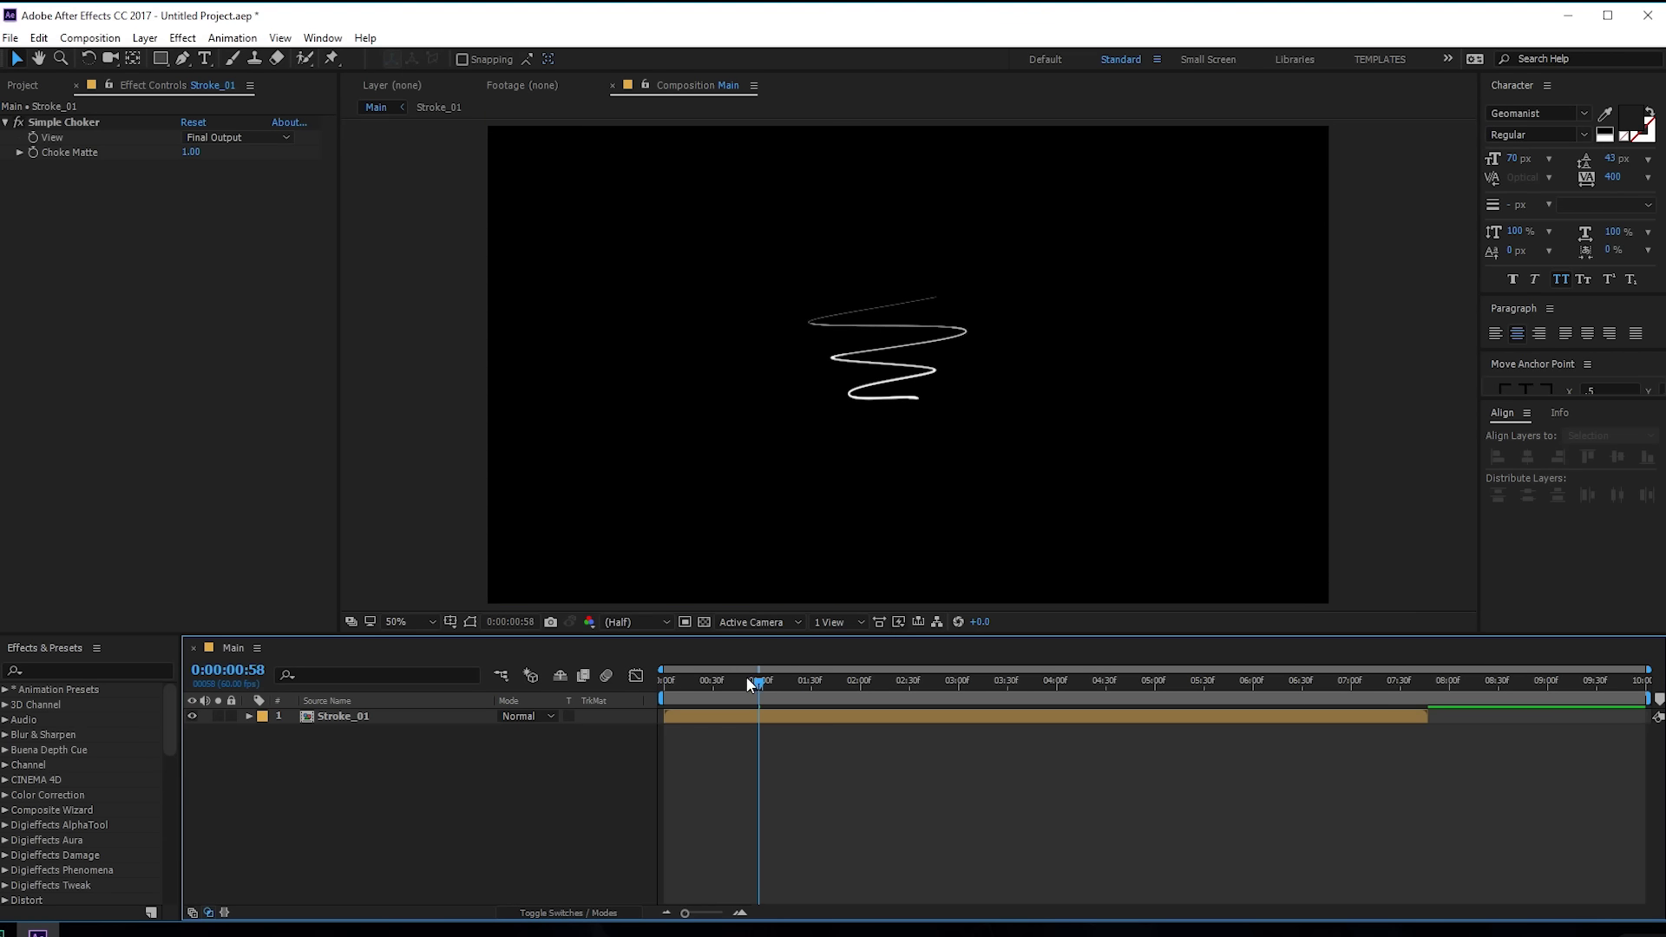
Step: Set the preview resolution to Full and check the choked stroke at several frames up to 0:00:01:09
left_click(713, 675)
left_click(621, 621)
left_click(642, 669)
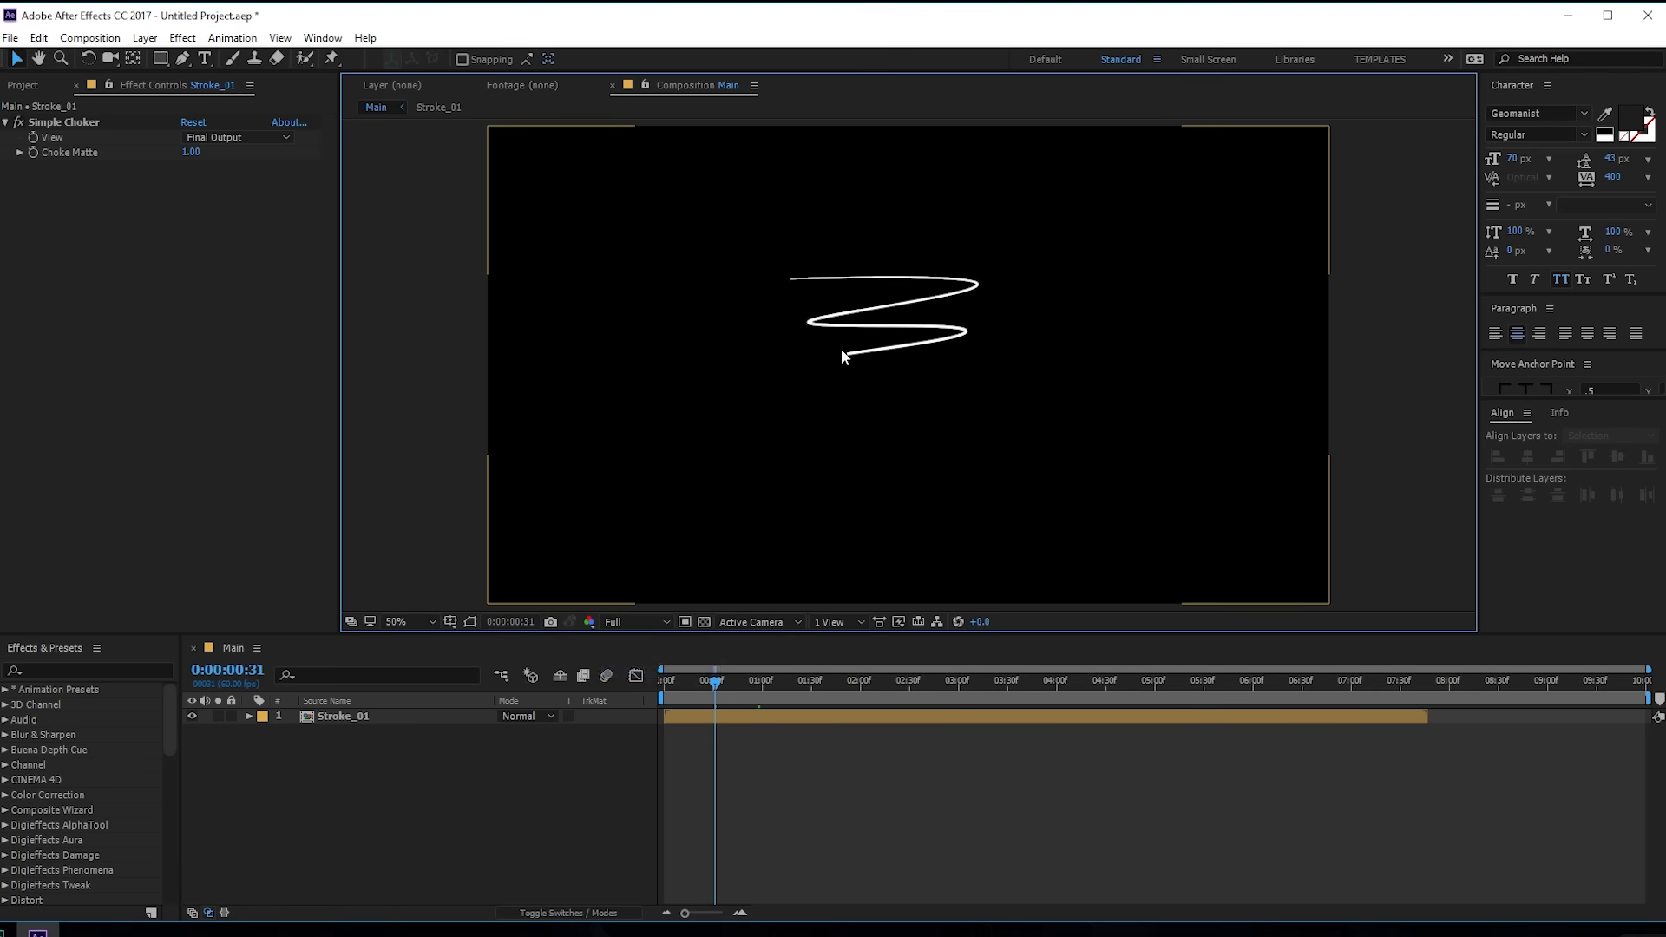
mouse_move(732, 694)
left_mouse_down()
mouse_move(799, 683)
mouse_move(719, 677)
mouse_move(776, 679)
left_mouse_up()
key("slash")
key("comma")
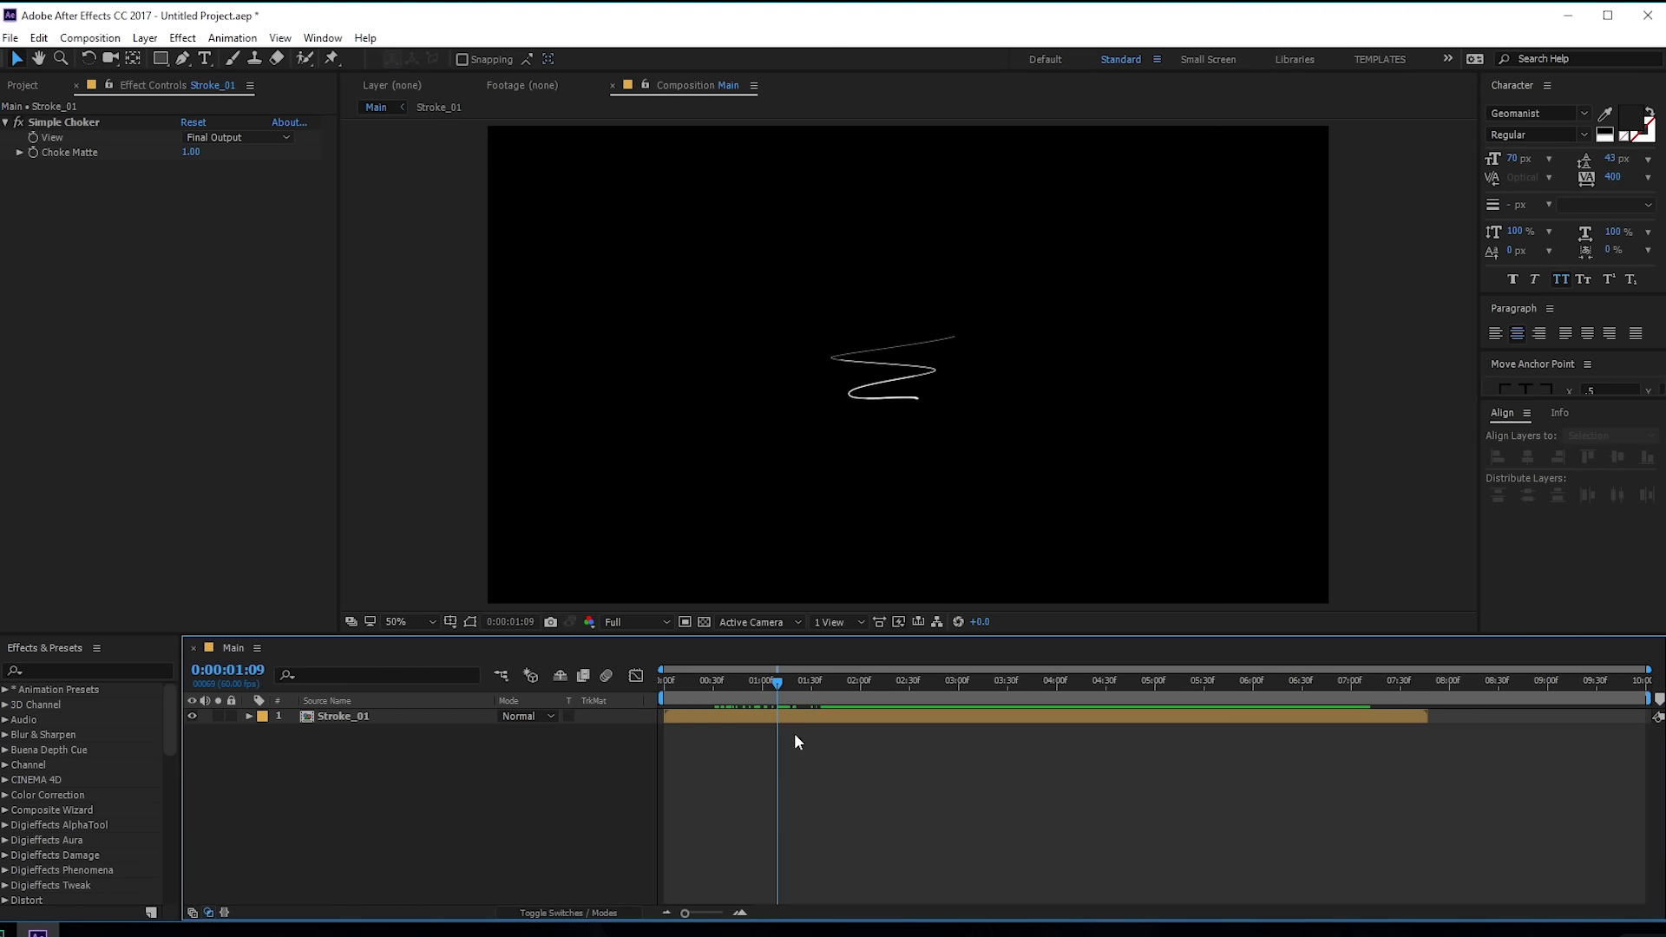
Step: Duplicate the Stroke_01 layer three times to make four copies
left_click(340, 728)
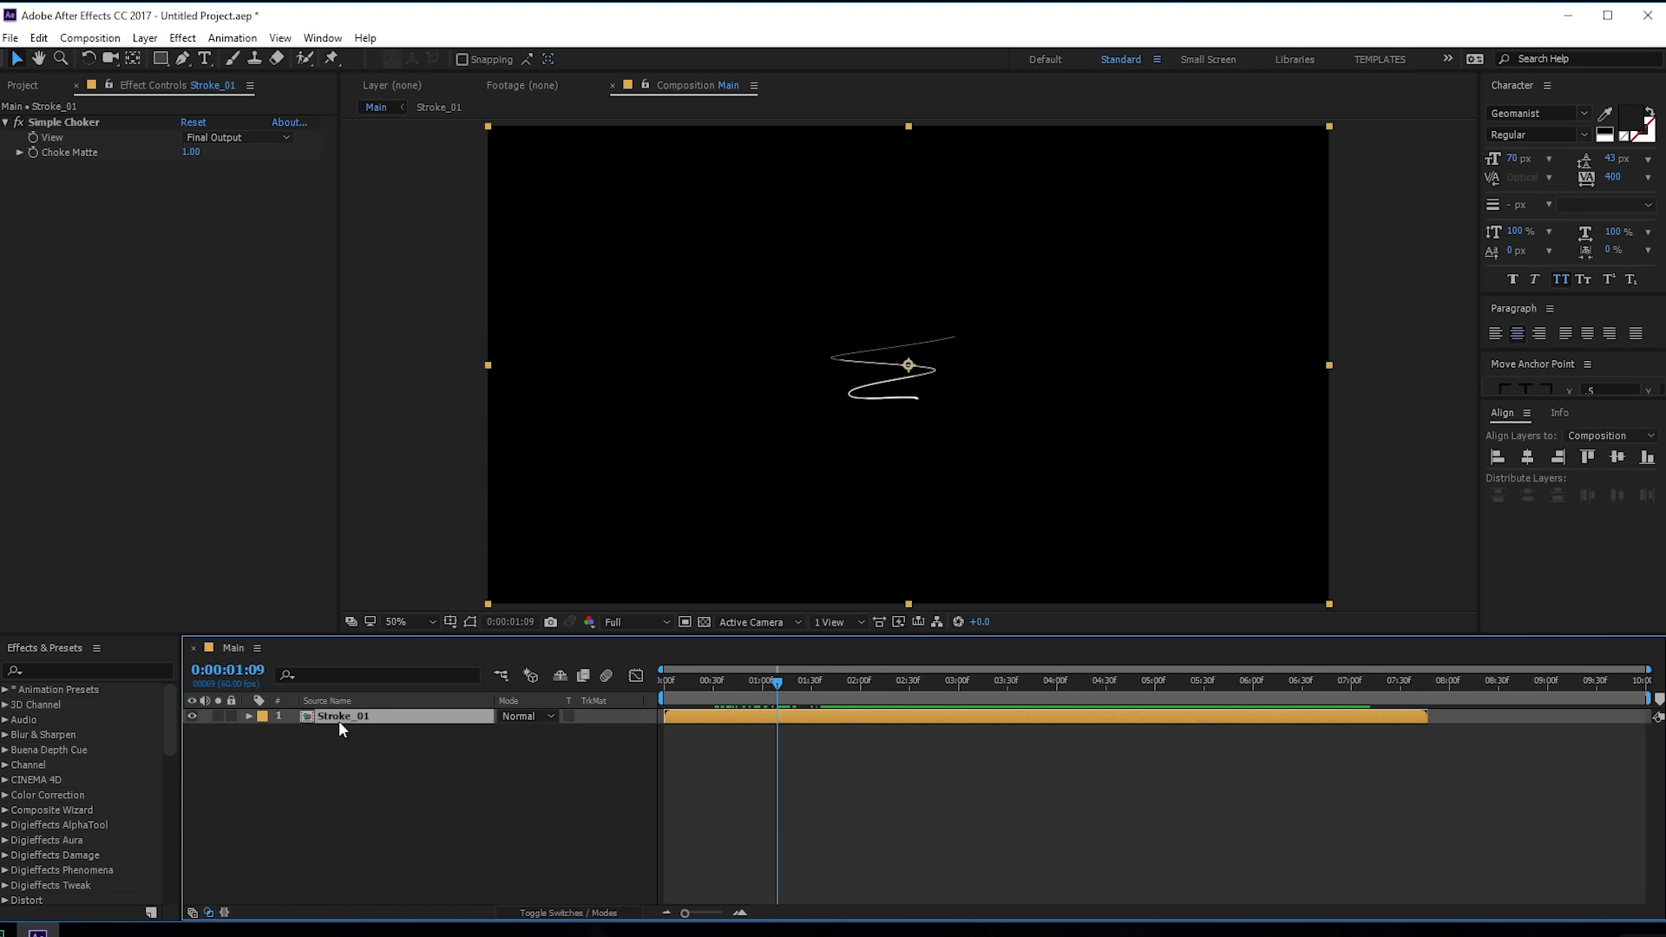
key("ctrl+d")
key("ctrl+d")
key("ctrl+d")
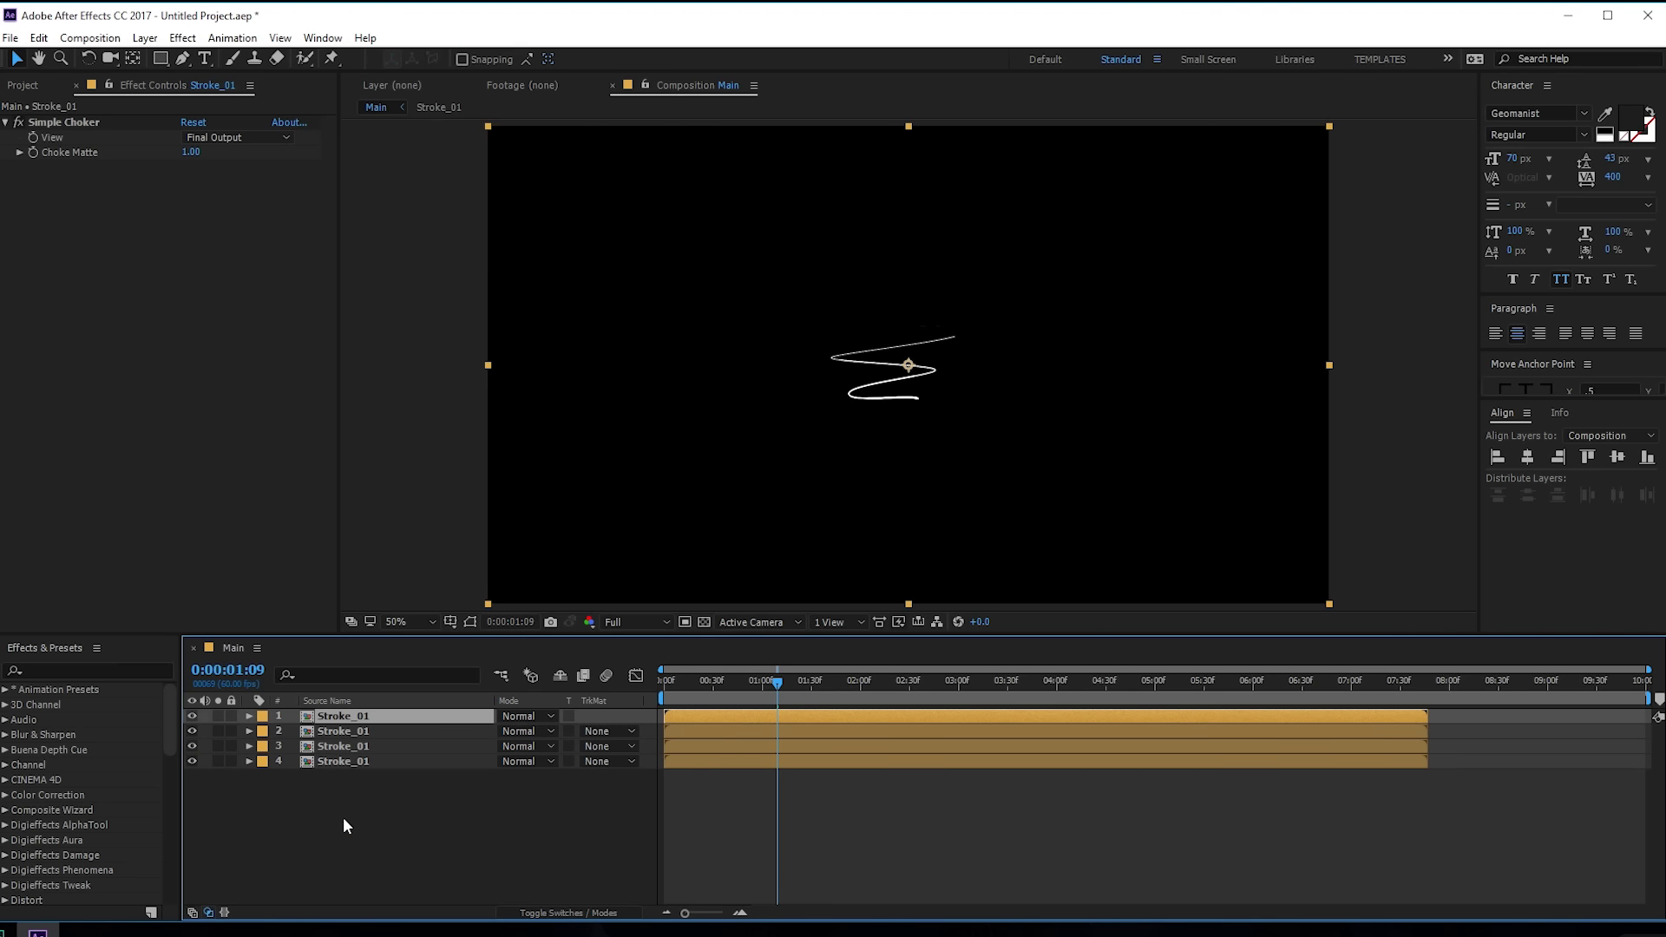
left_click(429, 828)
Step: Move the playhead to 0:00:00:14 and reveal the Rotation property of all four Stroke_01 layers
left_click(699, 716)
left_click_drag(701, 683, 687, 691)
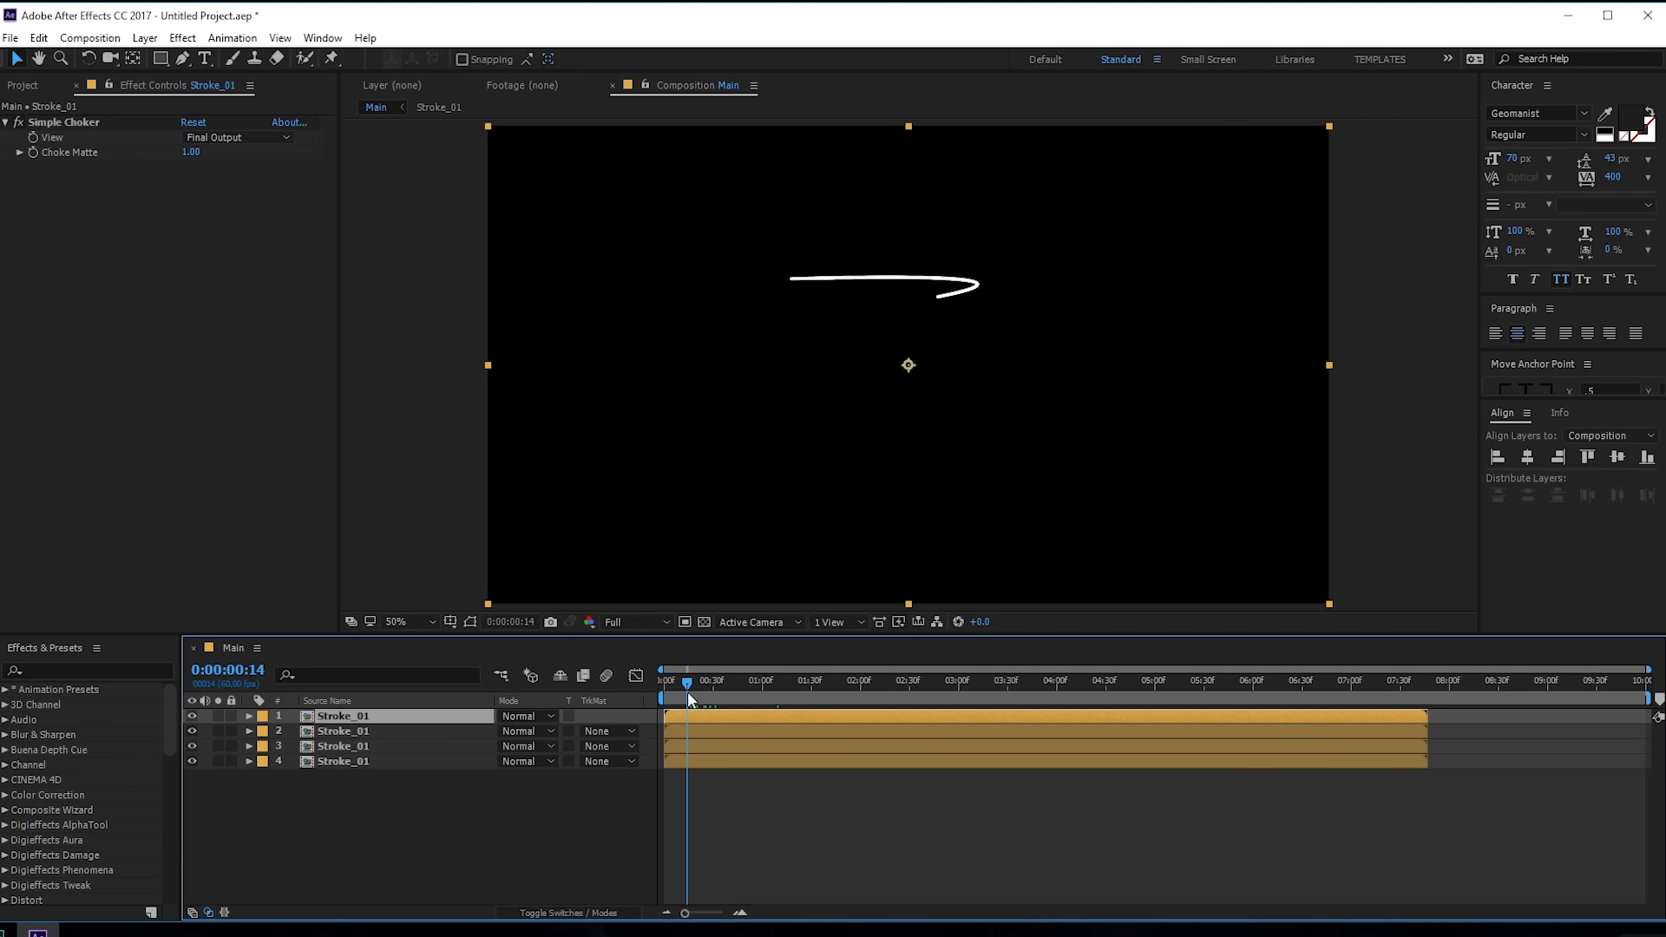
key("r")
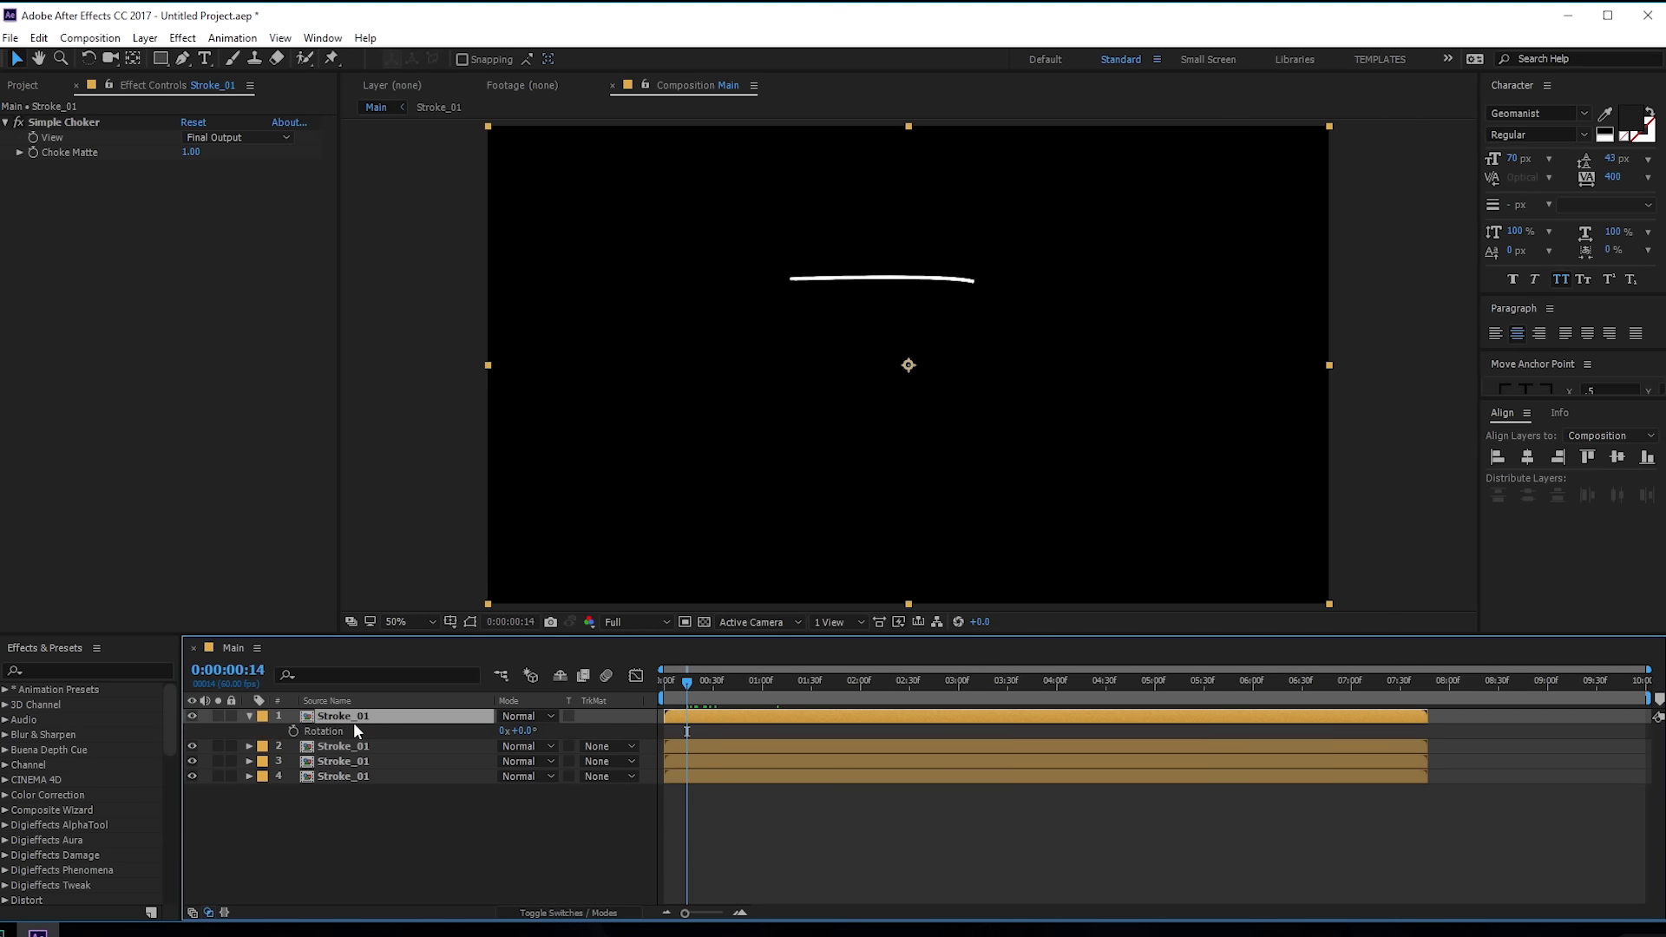
left_click(336, 745)
left_click_drag(301, 802, 336, 716)
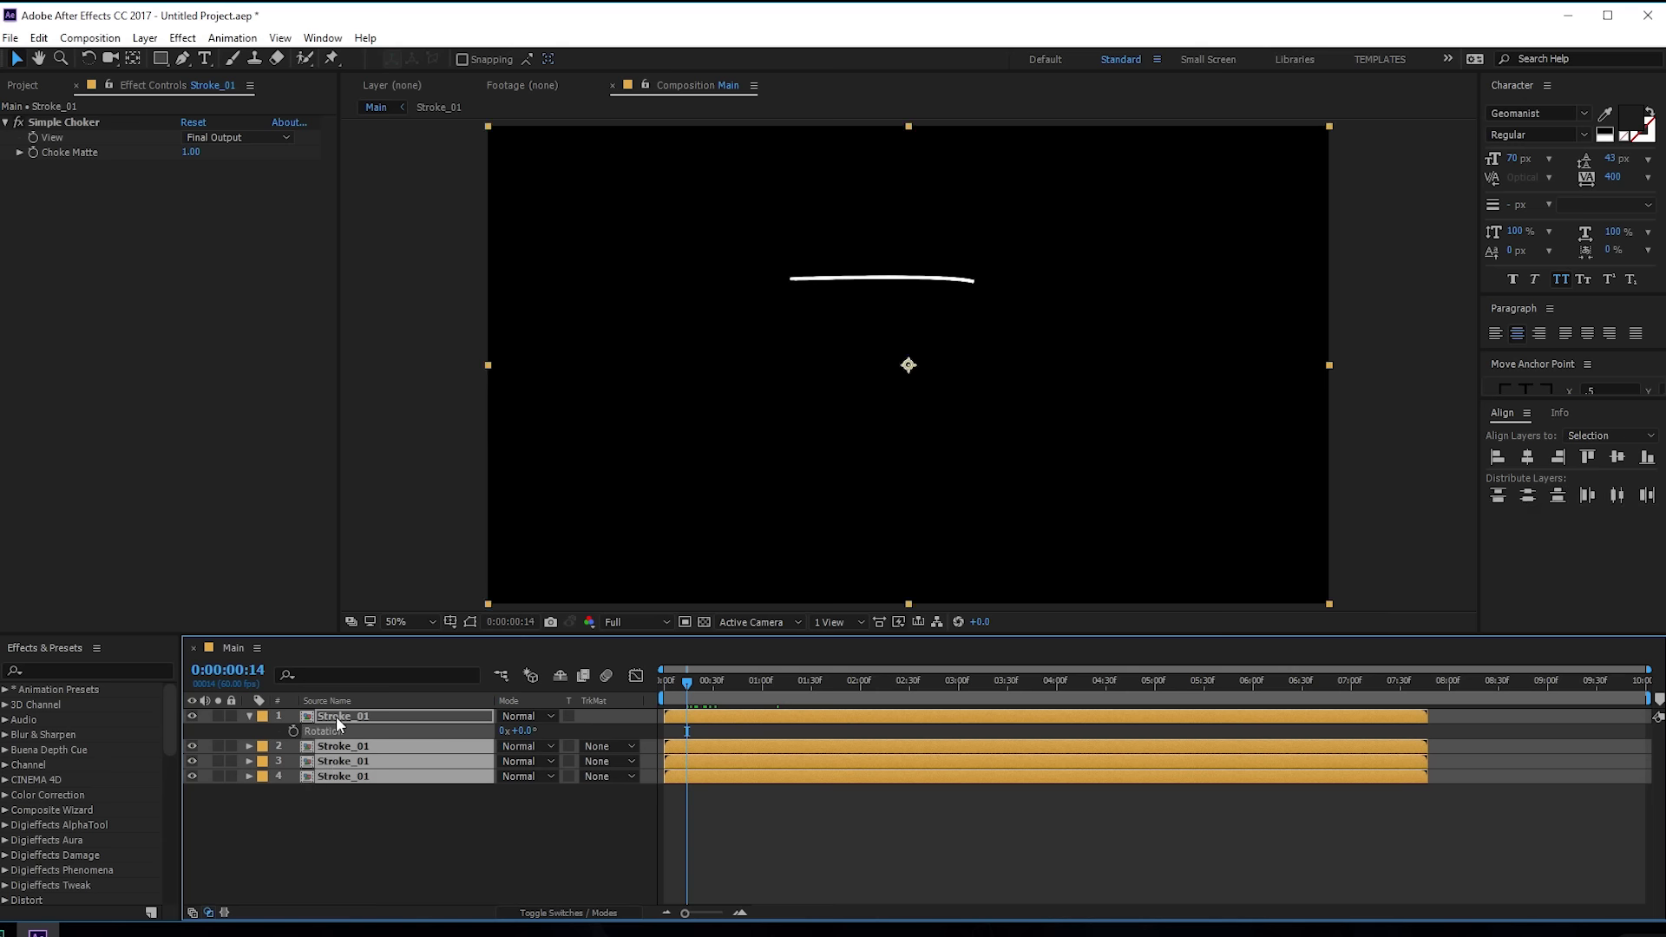
key("r")
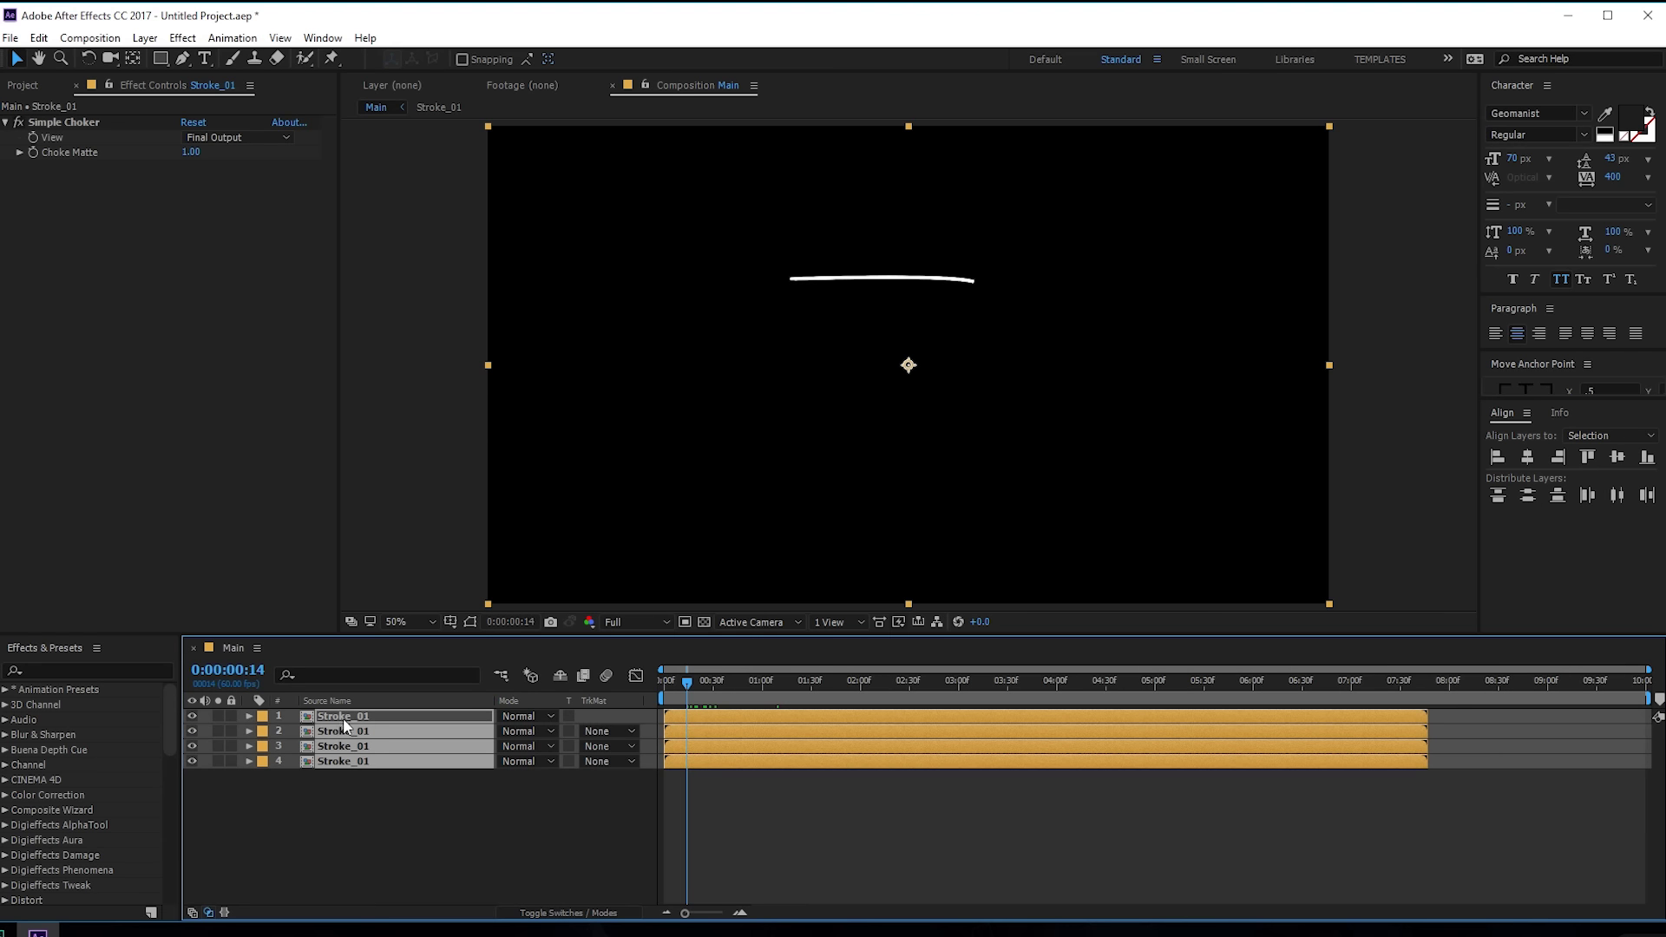
key("r")
left_click(465, 904)
Step: Set the rotation of the second Stroke_01 layer to 90°, the third to 180° and the fourth to 270°
left_click_drag(525, 761, 599, 768)
left_click(522, 763)
type("90")
key("Return")
type("180")
key("Return")
left_click(520, 821)
key("Return")
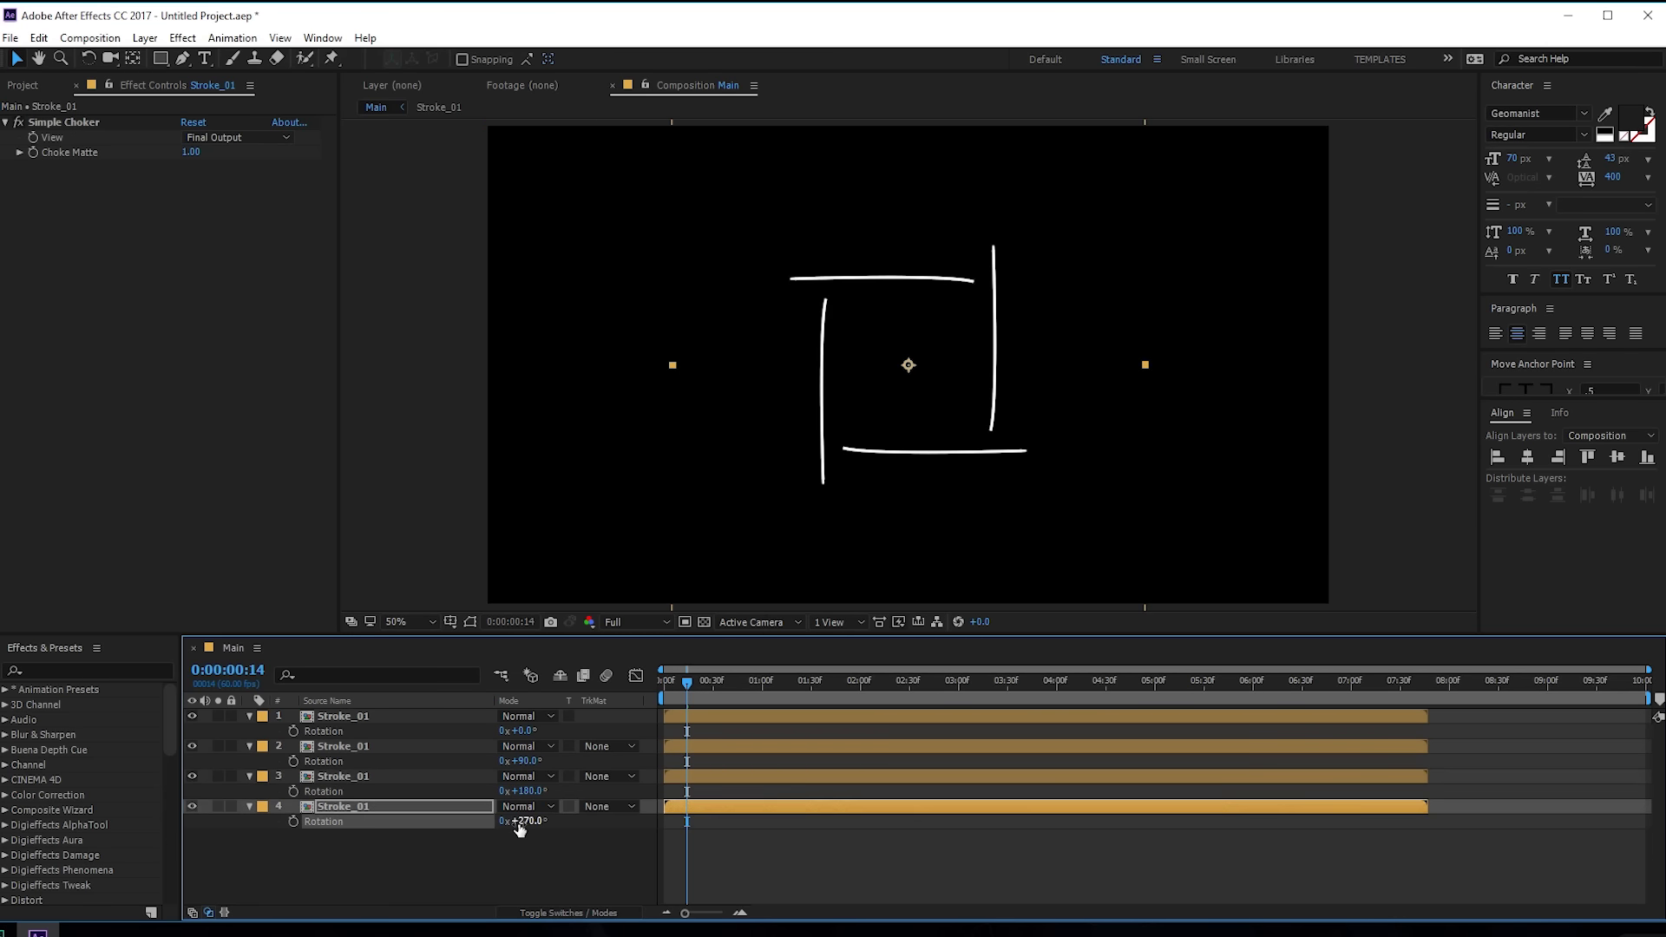
left_click(671, 833)
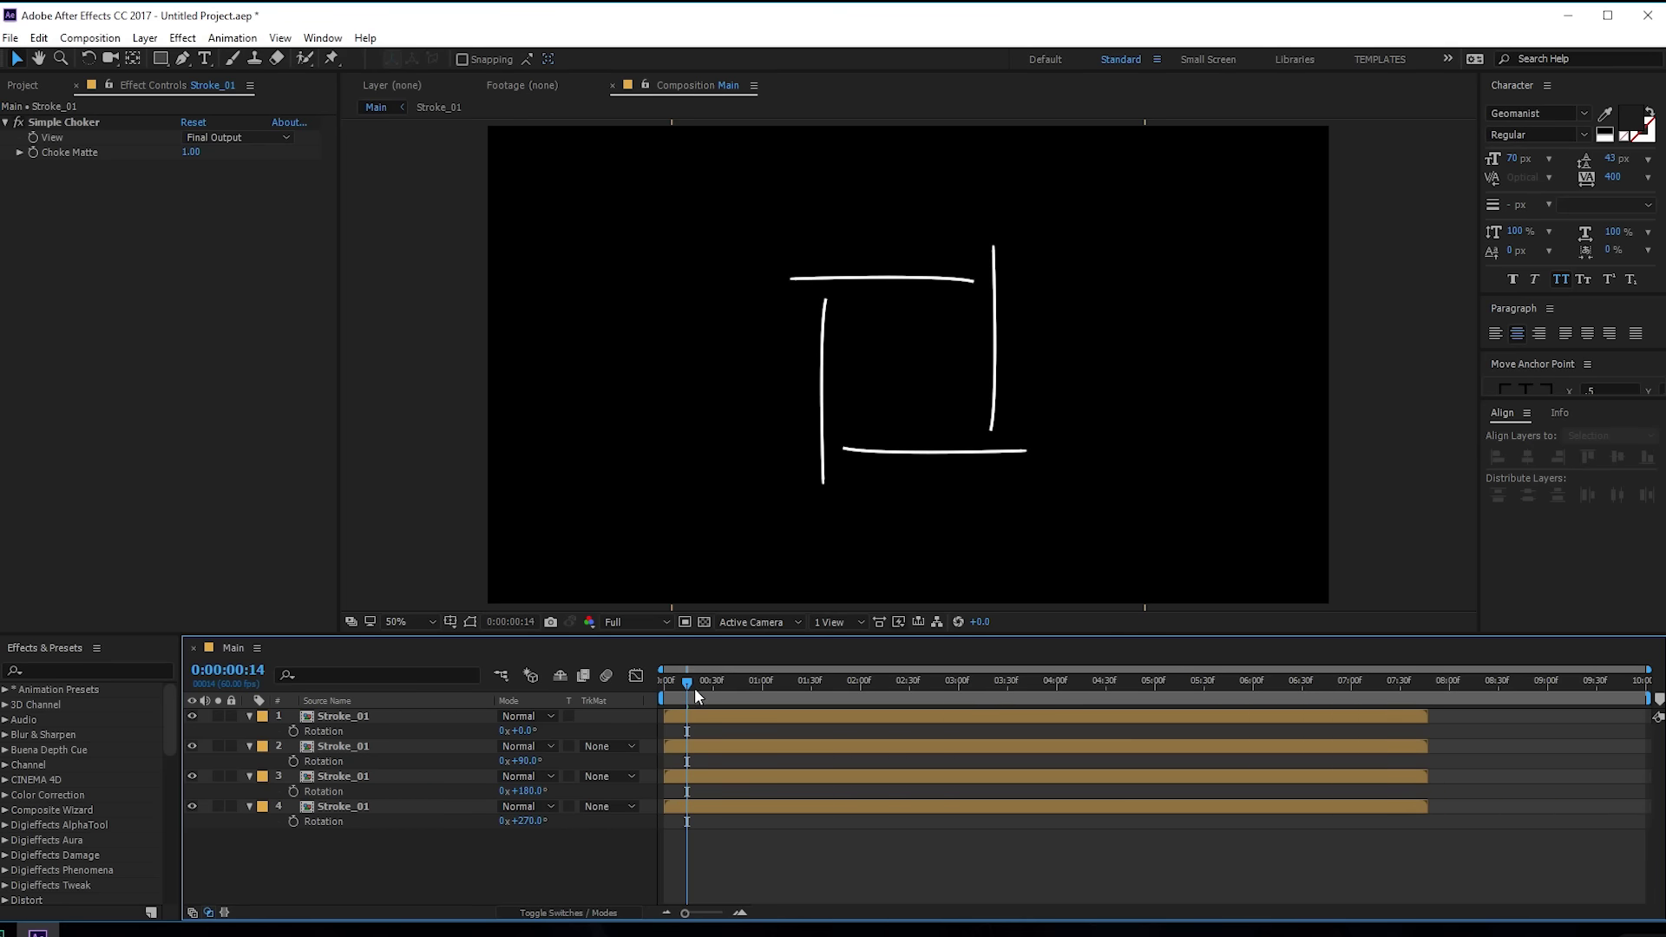
Step: Set the preview resolution to Half and scrub to 0:00:00:19 to check the four rotated strokes
mouse_move(695, 689)
left_mouse_down()
mouse_move(826, 689)
mouse_move(696, 701)
left_mouse_up()
left_click(618, 622)
left_click(630, 685)
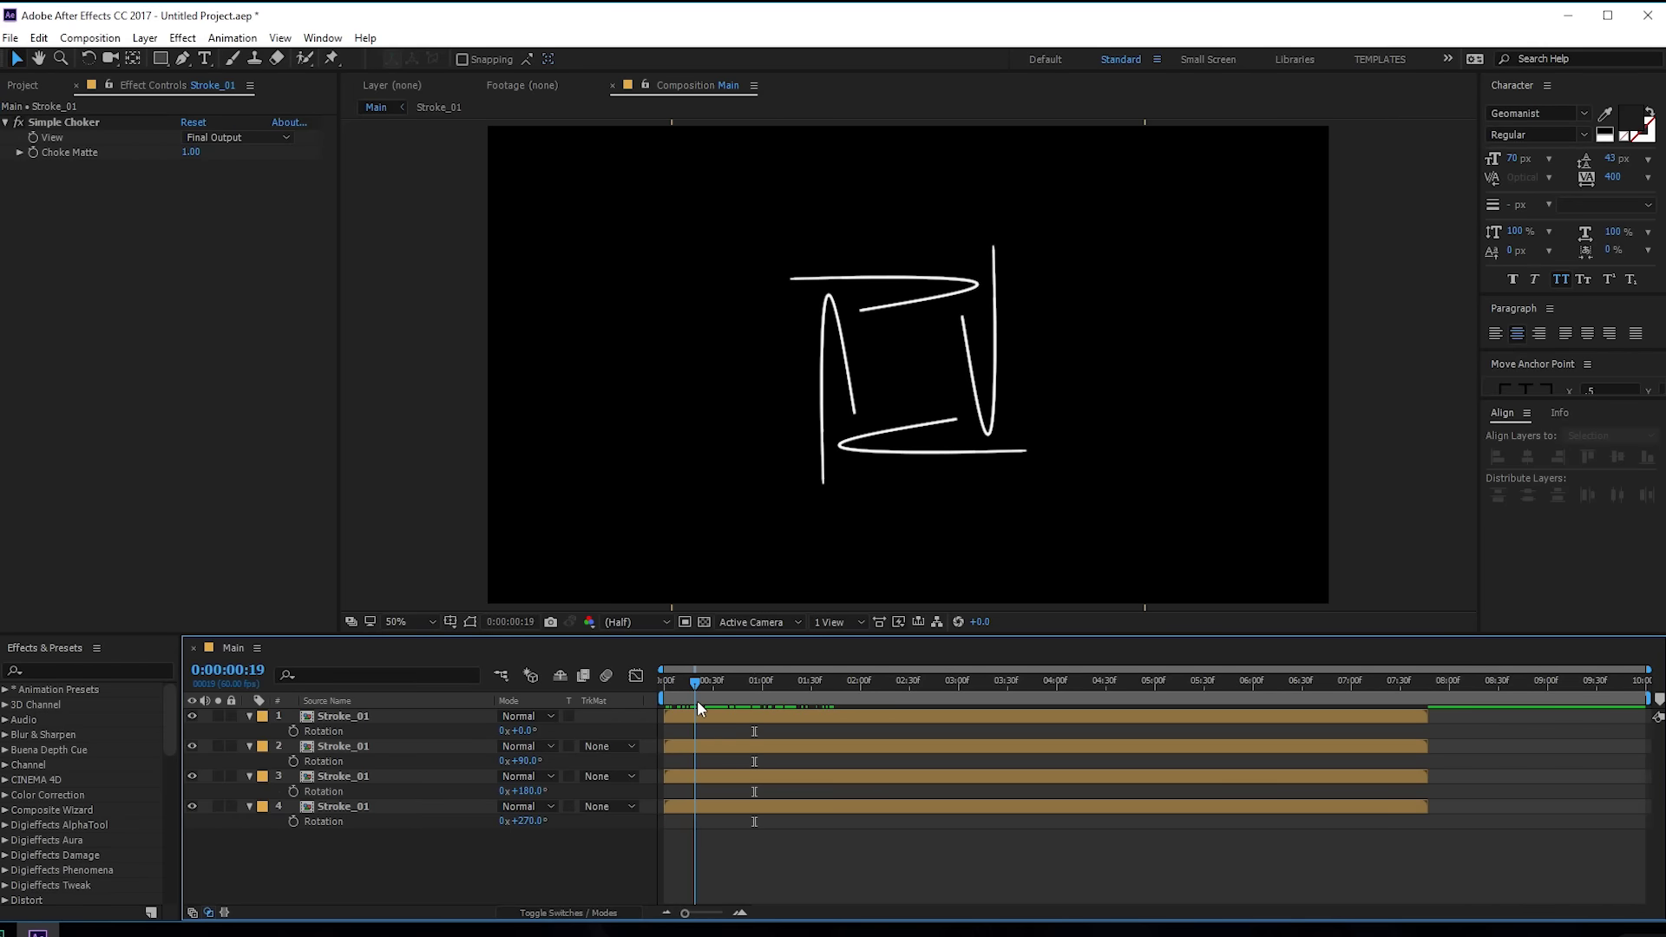
Step: Rotate all four Stroke_01 layers together to -41°, 49°, 139° and 229°, and scrub to 0:00:00:53 to check the arrangement
left_click_drag(357, 835, 386, 714)
left_click_drag(523, 731, 495, 737)
left_click(450, 859)
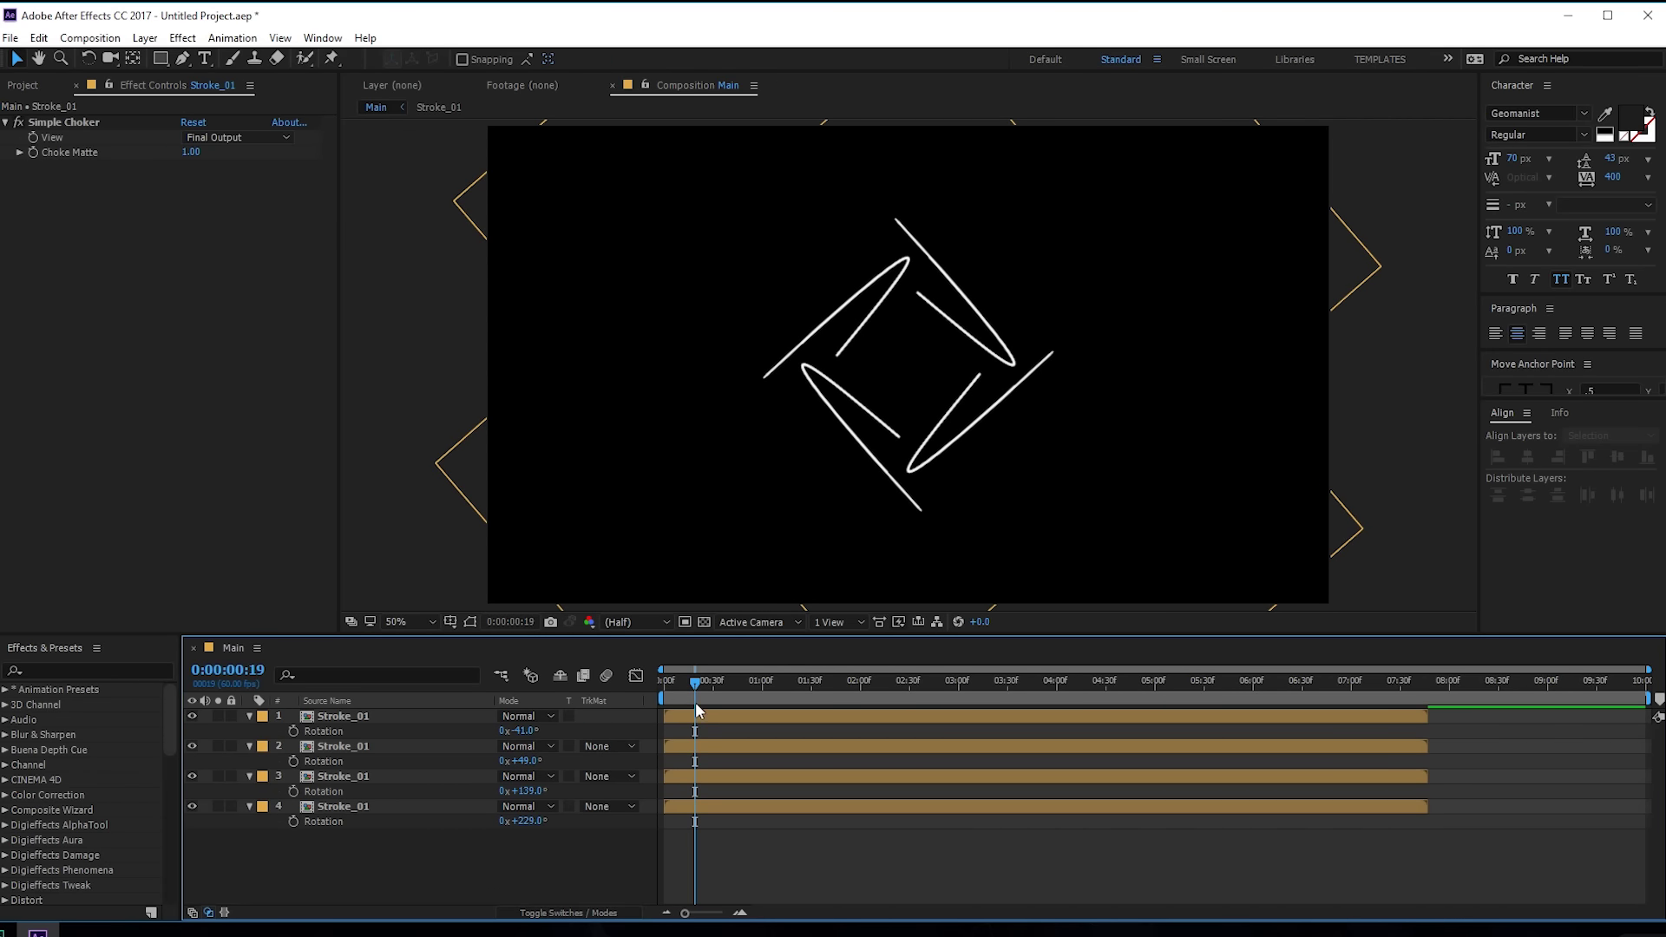
mouse_move(696, 684)
left_mouse_down()
mouse_move(770, 690)
mouse_move(627, 700)
mouse_move(777, 697)
mouse_move(685, 704)
mouse_move(754, 704)
left_mouse_up()
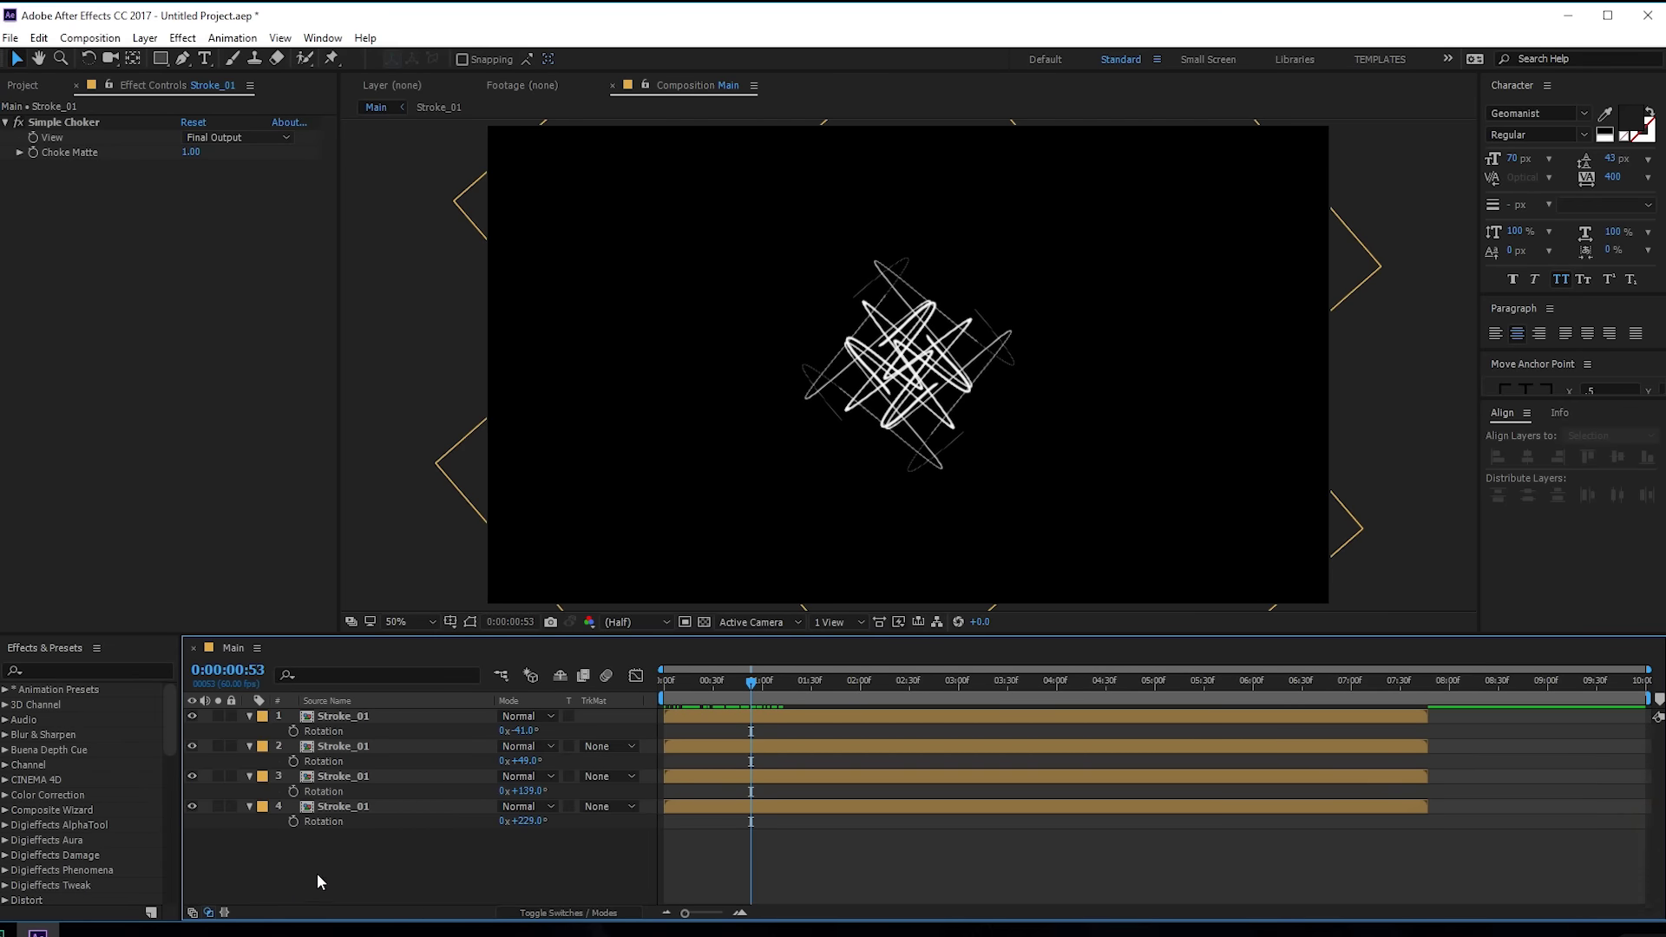
Step: Collapse the properties of all four Stroke_01 layers and set their label colour to Red
key("ctrl+a")
key("u")
left_click(262, 716)
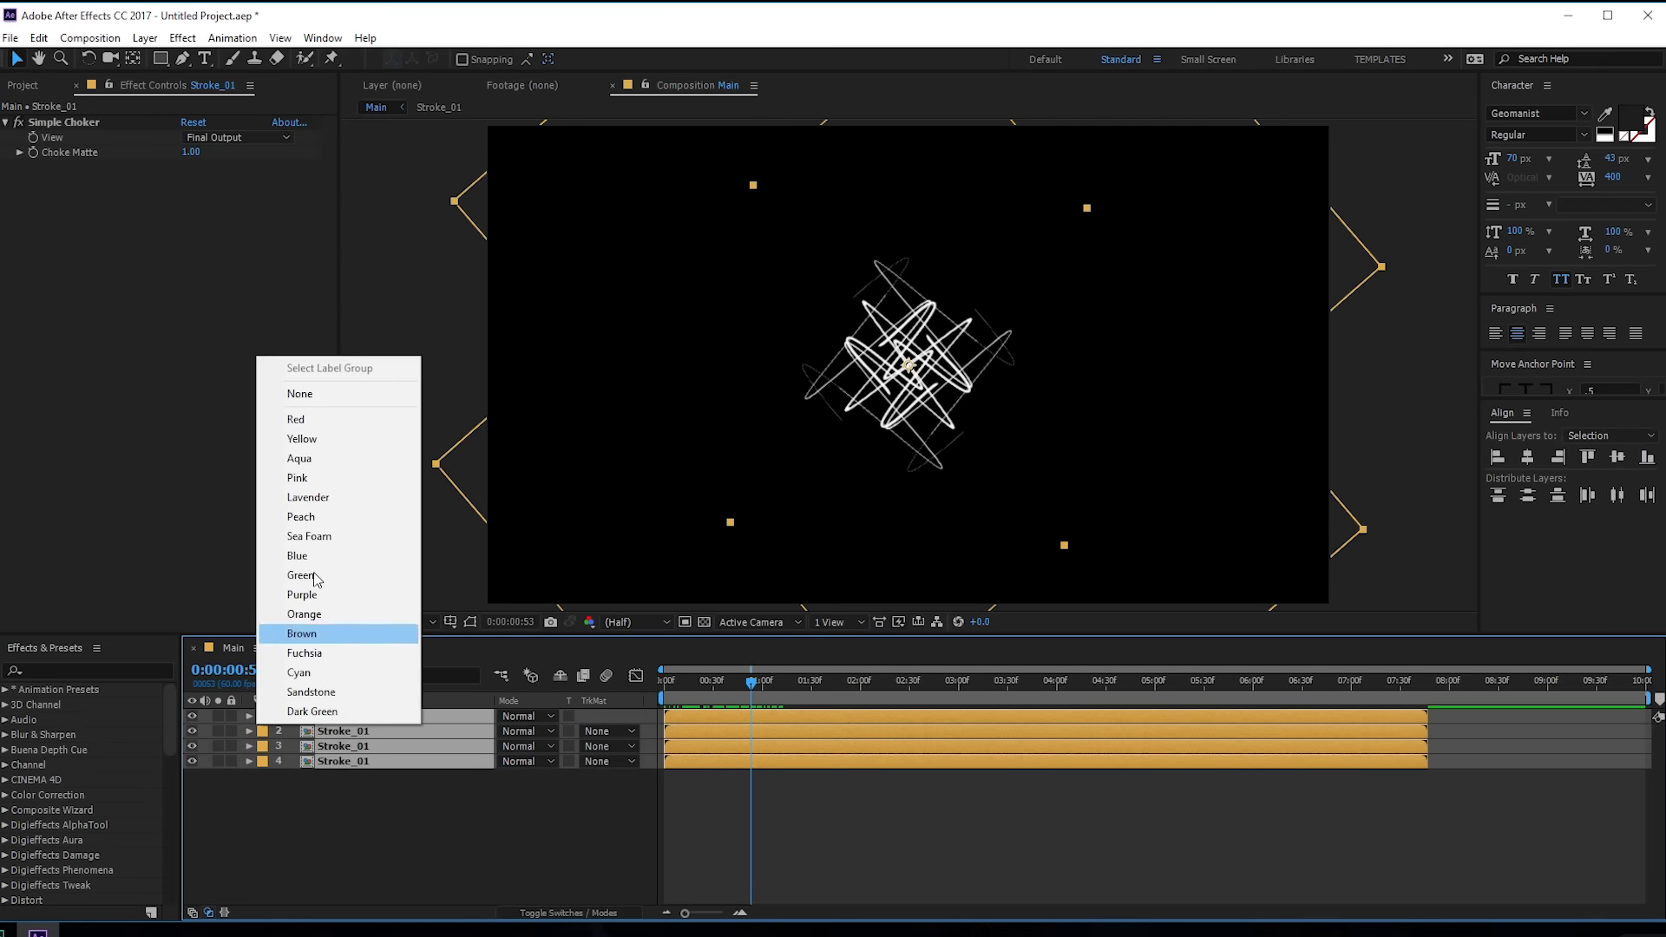
left_click(297, 419)
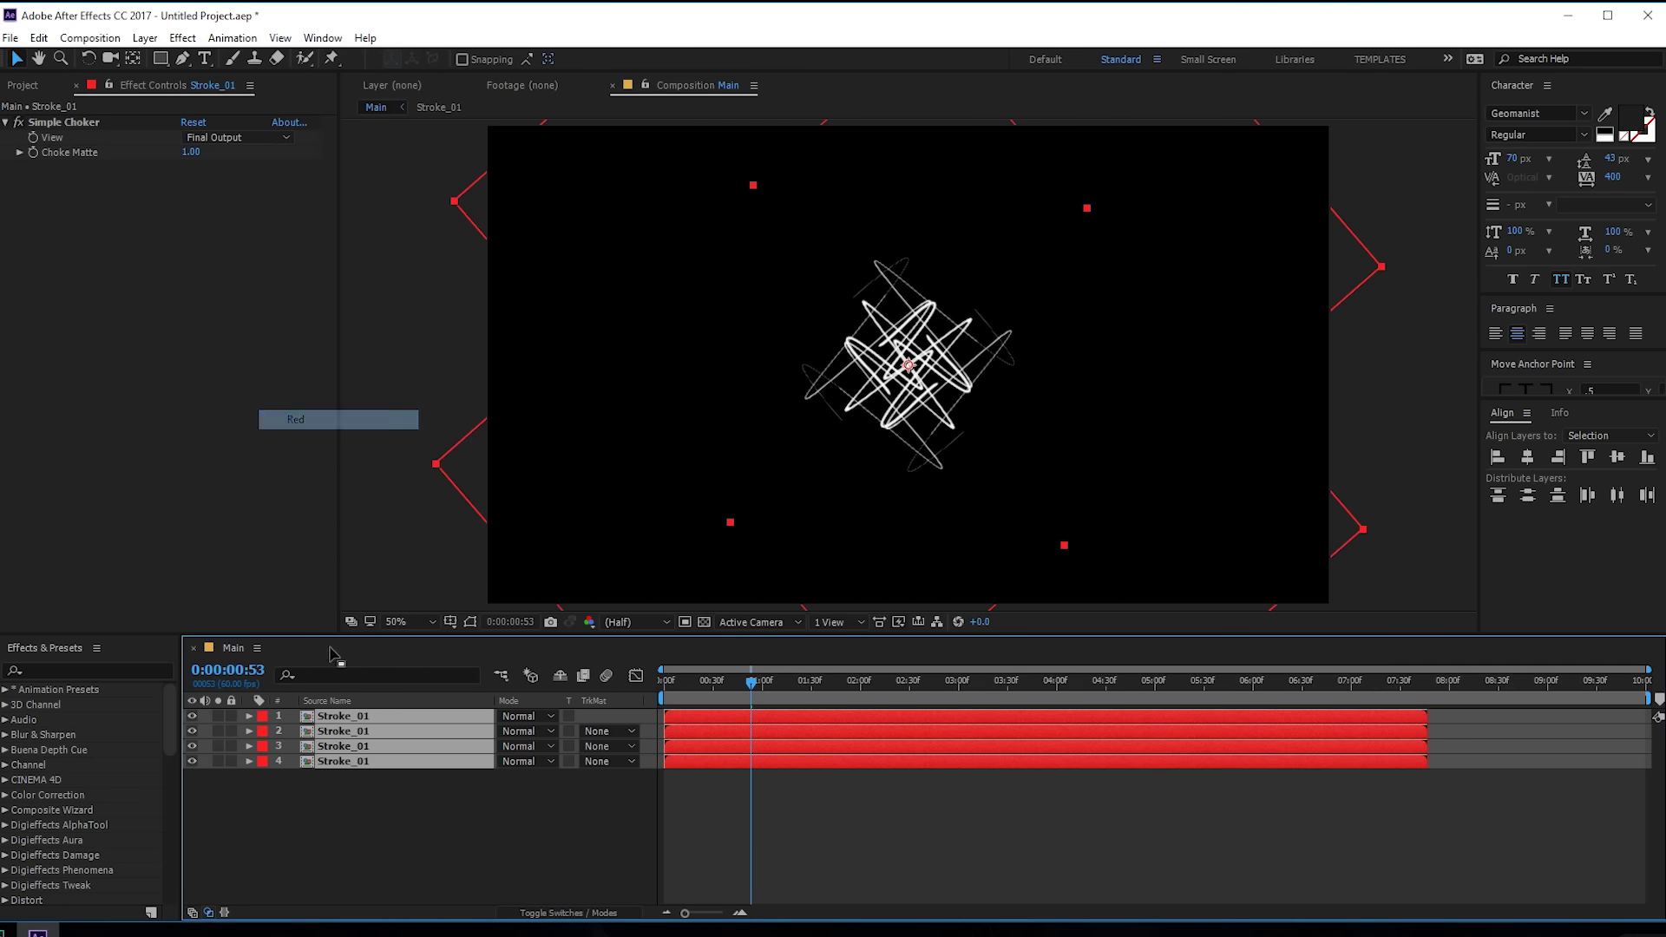
Step: Duplicate the first and third Stroke_01 layers
left_click(357, 729, "shift")
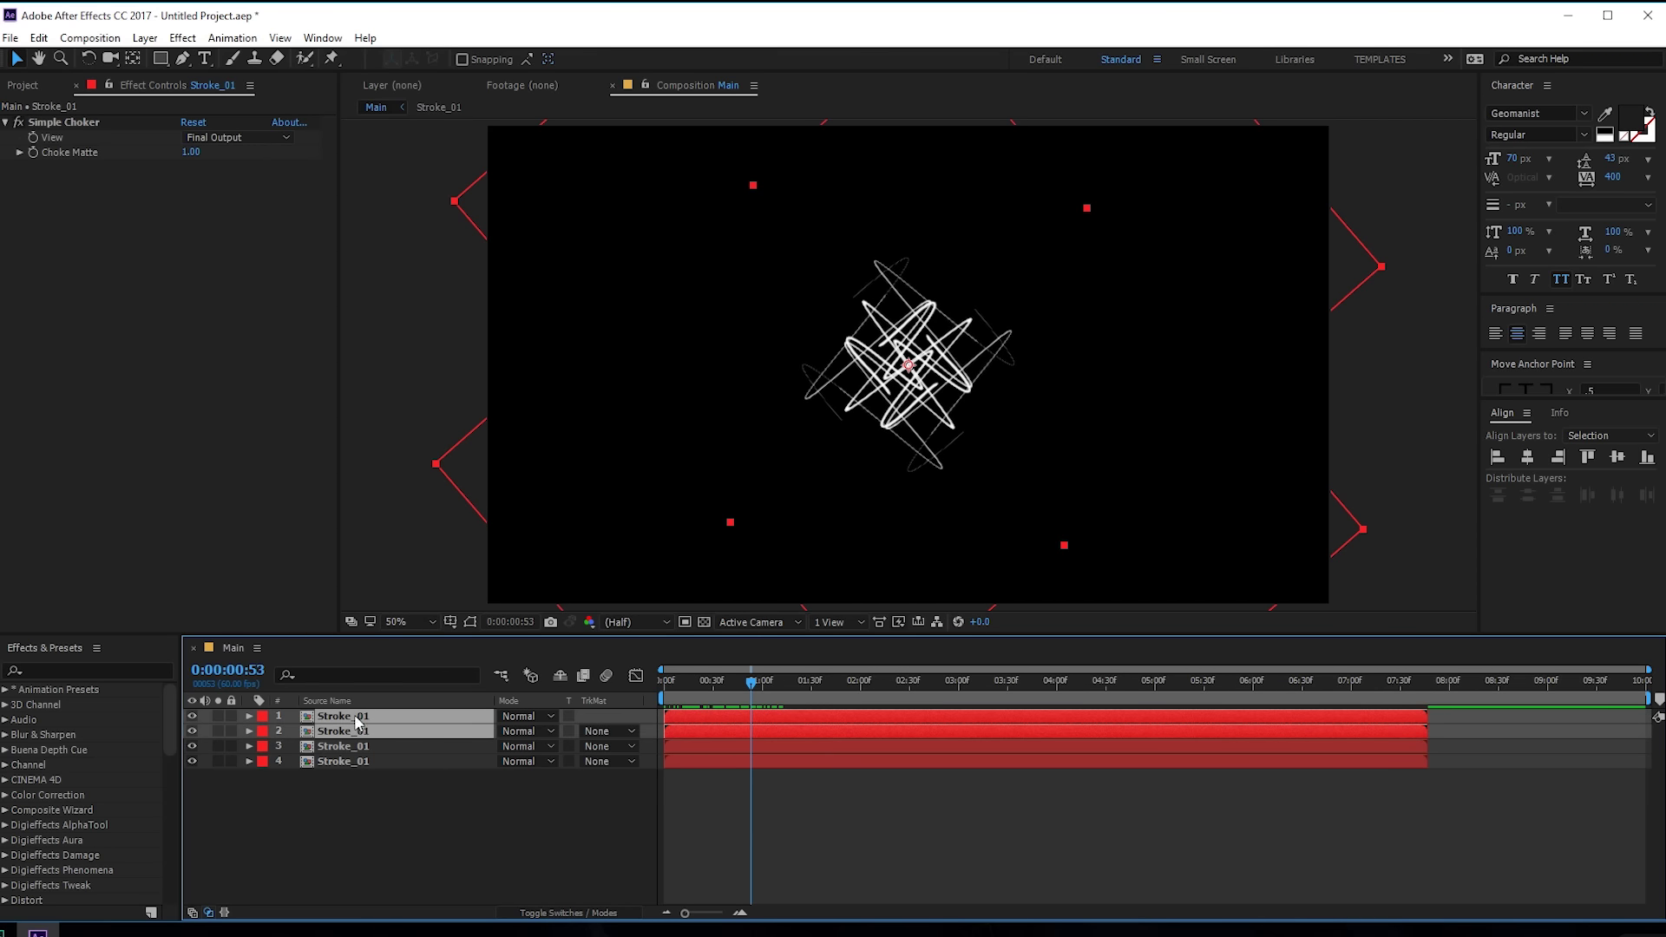
left_click(364, 746, "shift")
left_click(358, 731, "ctrl")
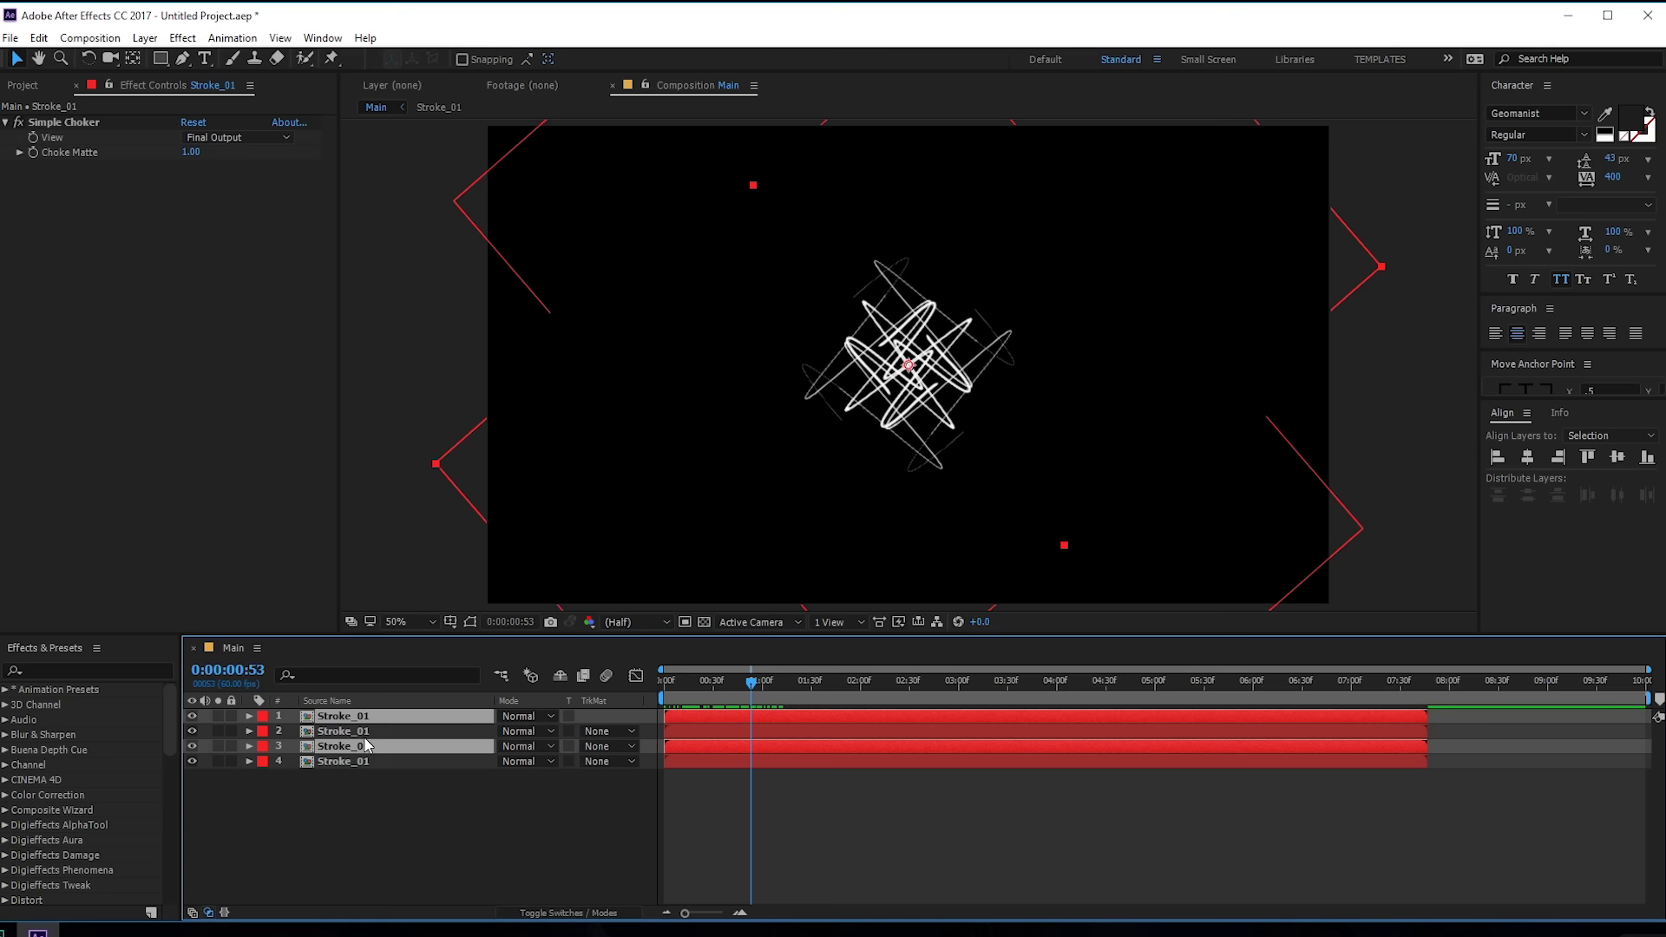
key("ctrl+d")
Step: Label the two duplicated Stroke_01 layers Yellow and move them below the four red layers
left_click(260, 727)
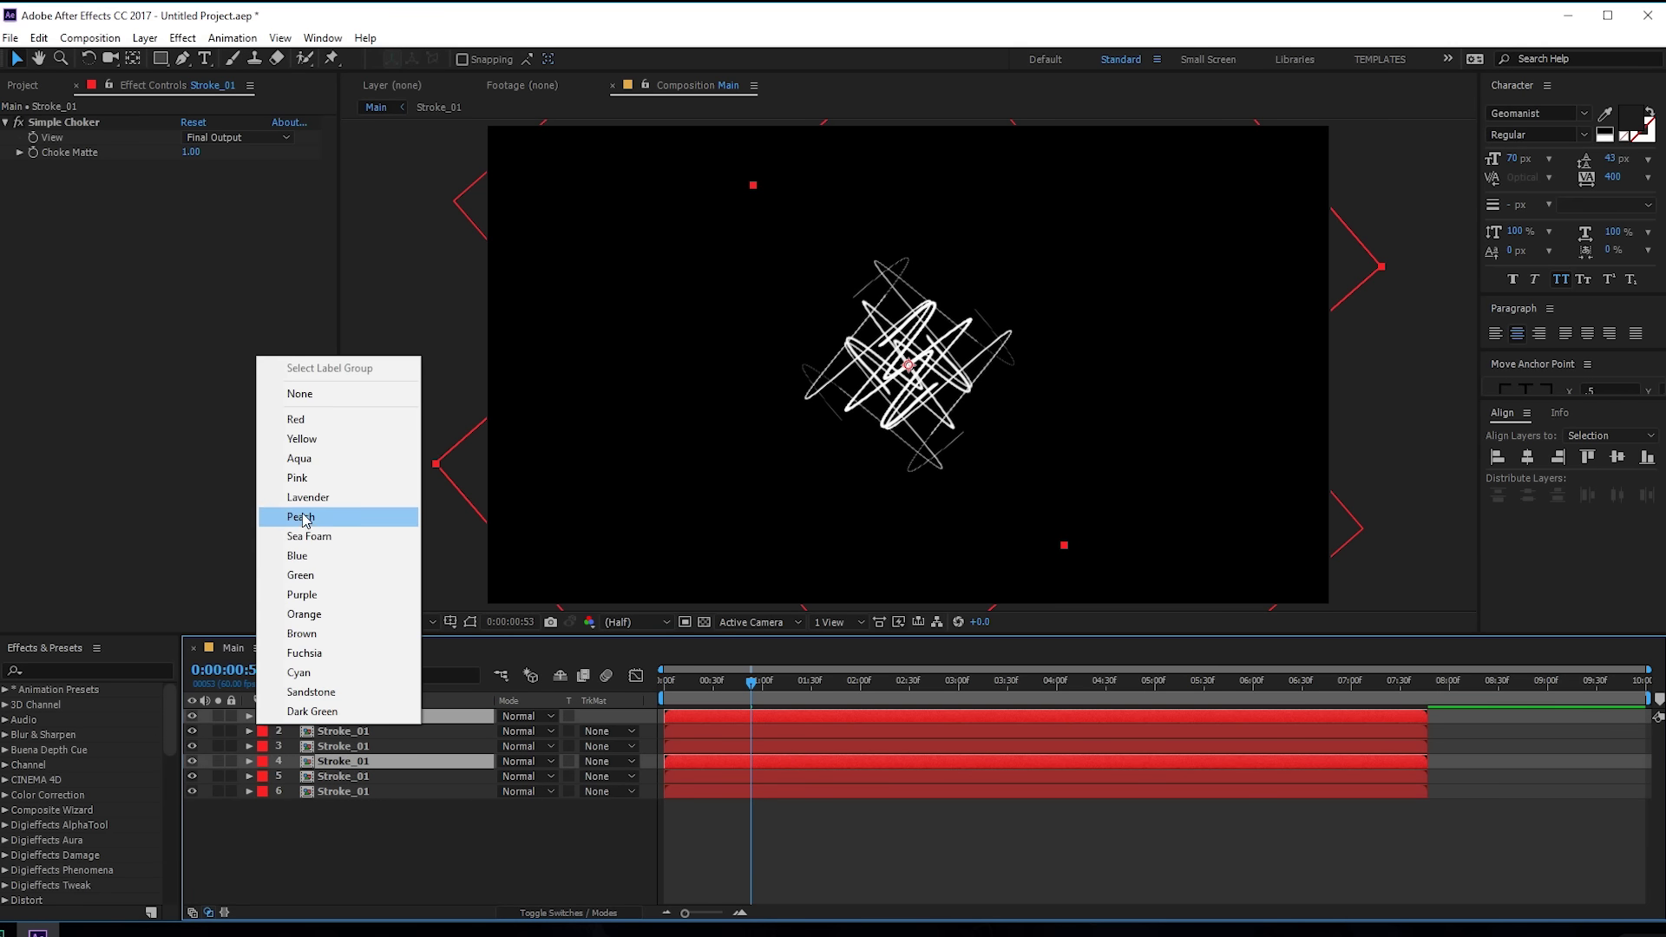
left_click(302, 438)
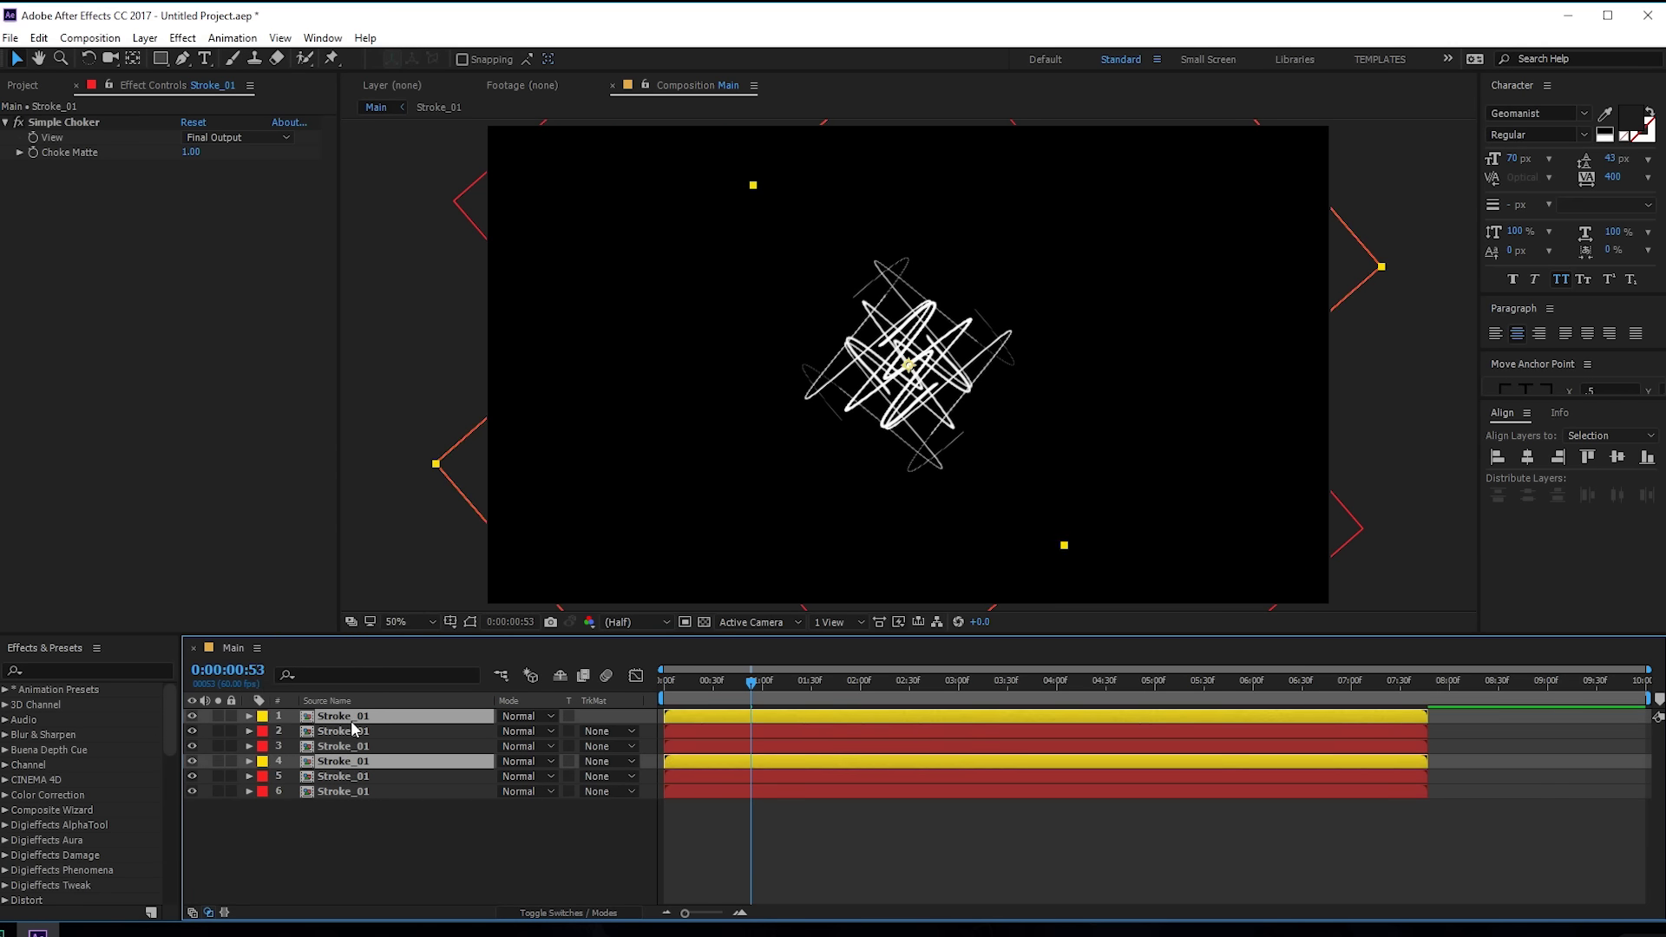
left_click_drag(351, 721, 343, 828)
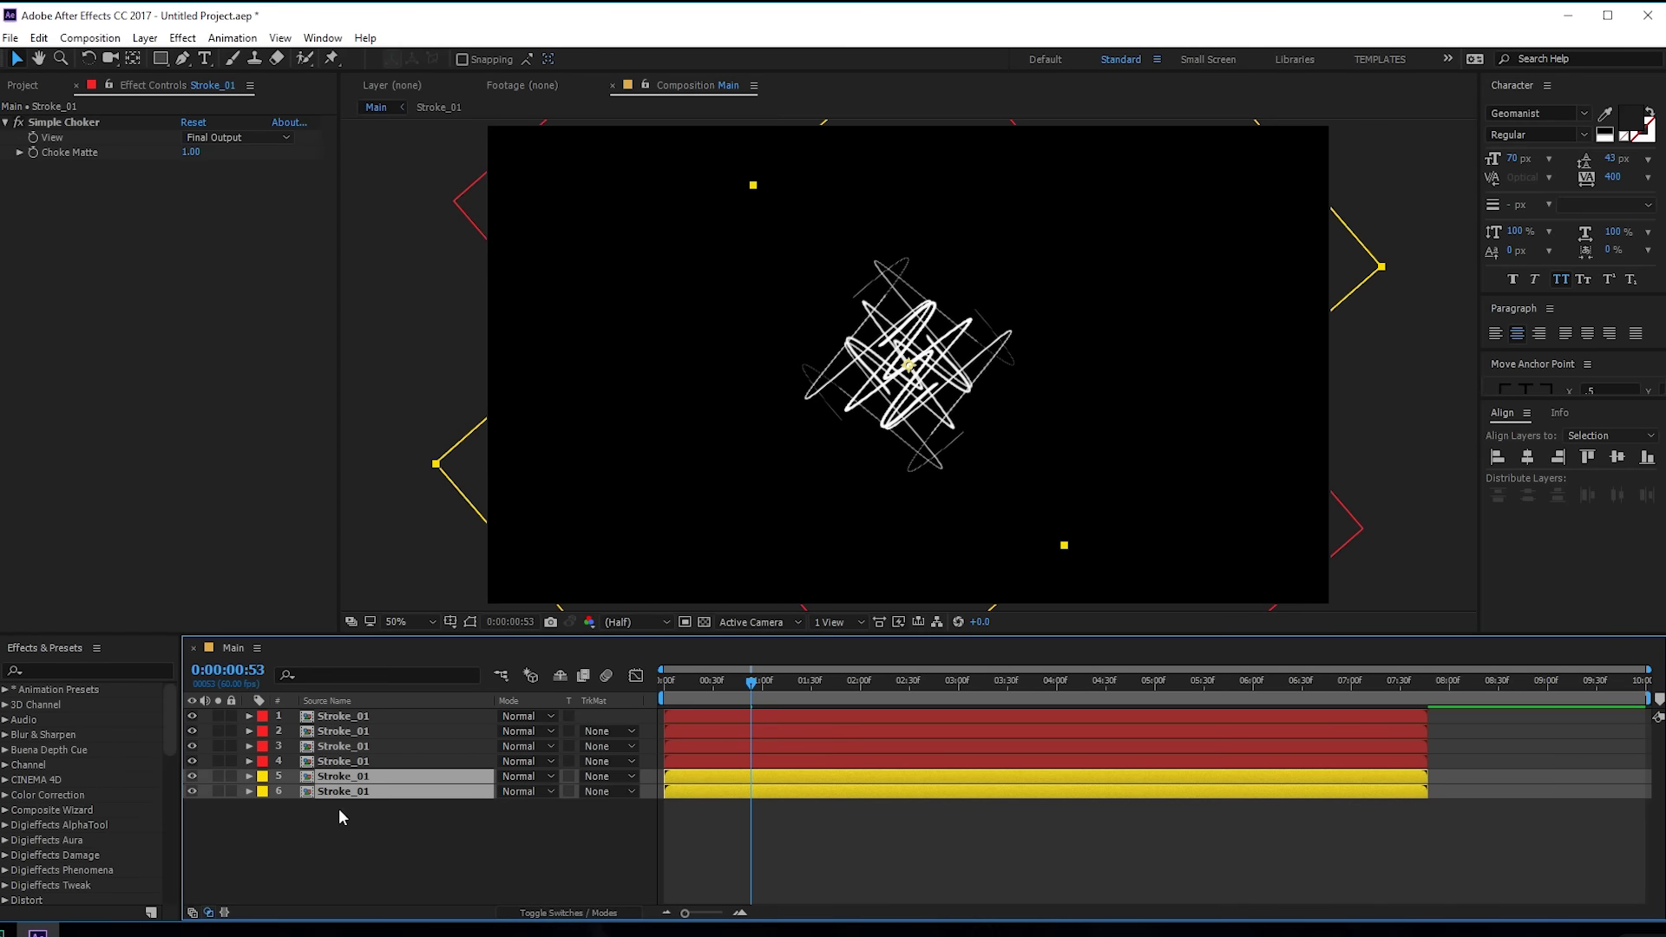
Step: Set the scale of the two yellow Stroke_01 layers to 120%
key("s")
left_click(555, 791)
type("120")
key("Return")
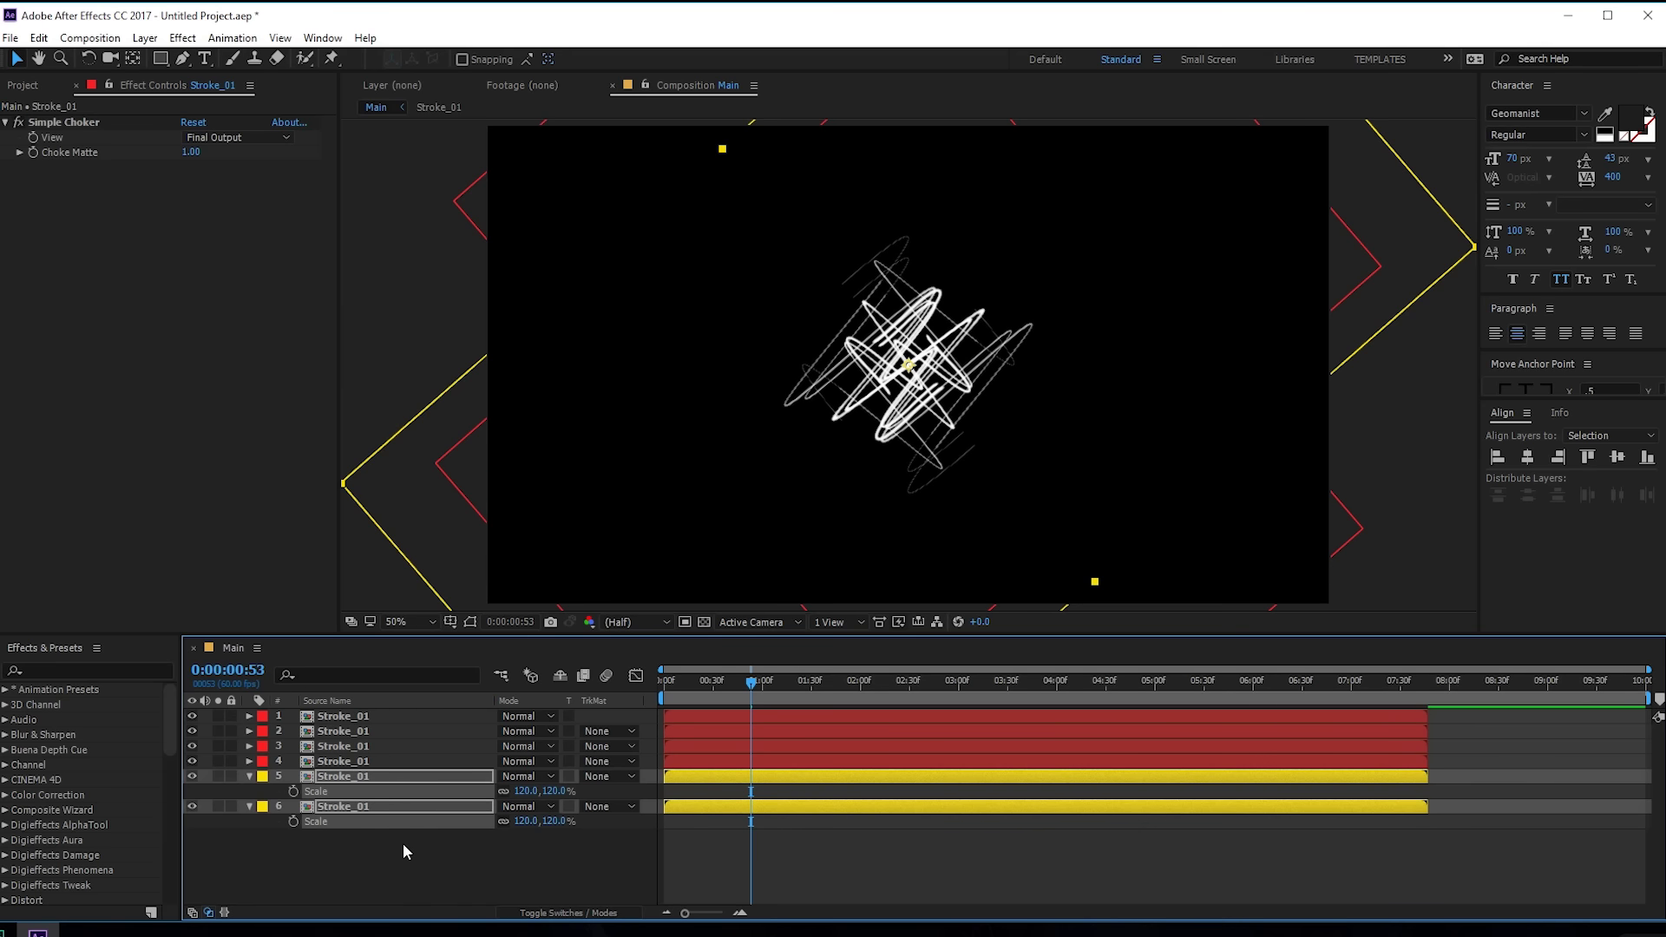
Step: Reveal the Rotation property of both yellow Stroke_01 layers
left_click(403, 844)
left_click(349, 775)
key("r")
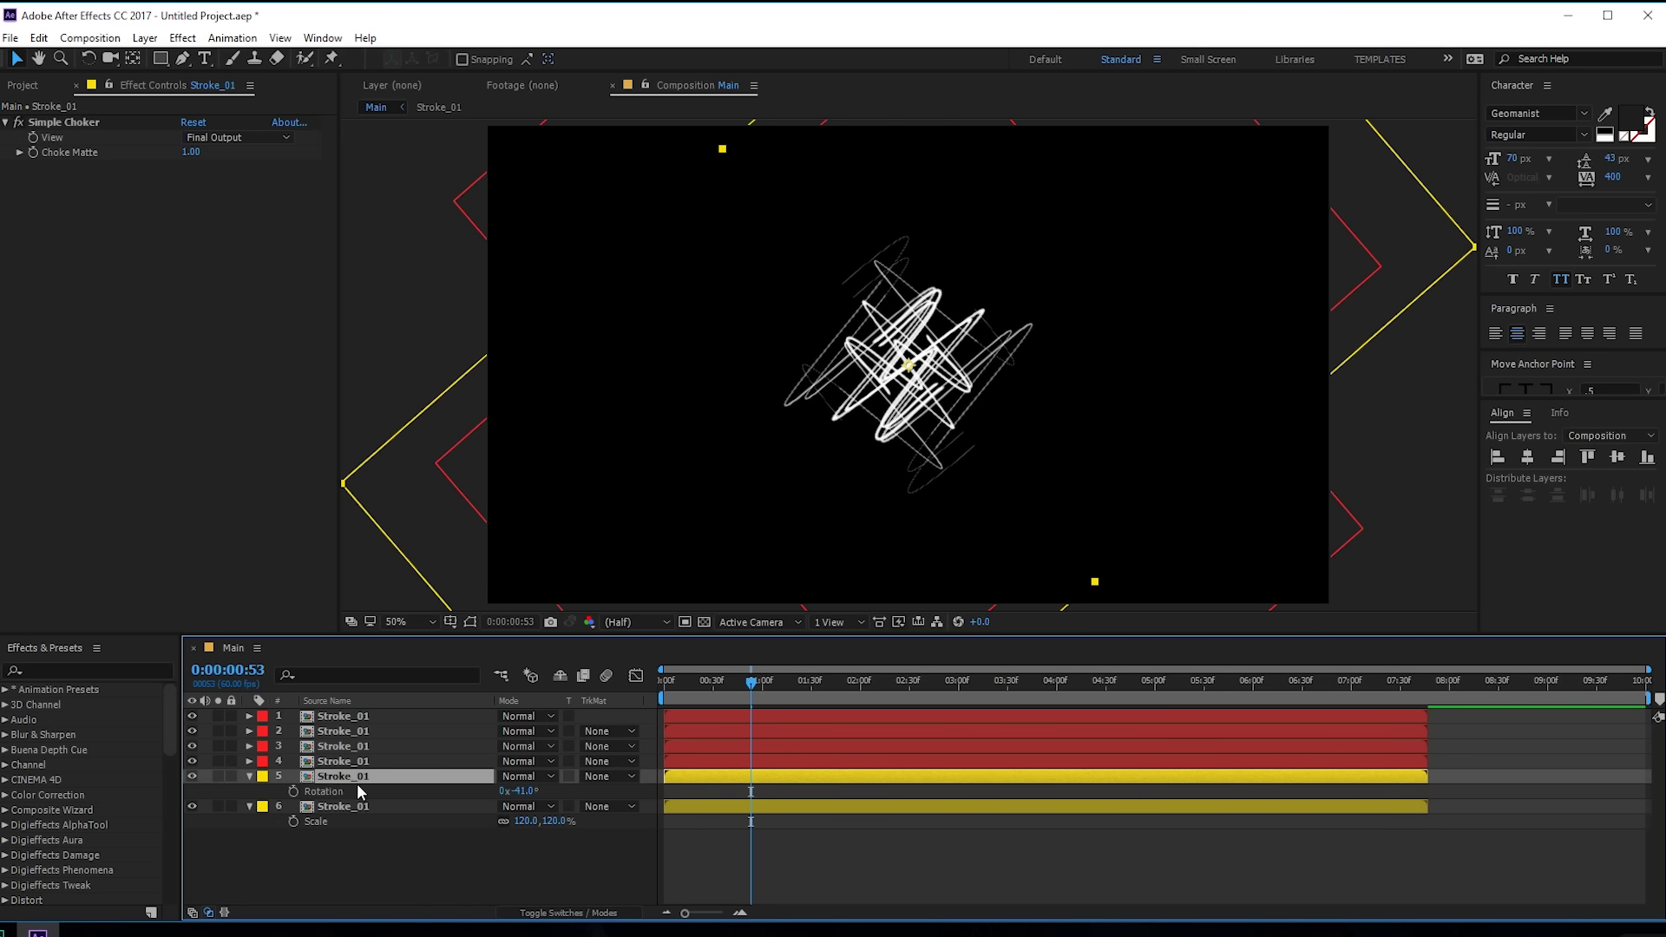
left_click(371, 804)
key("r")
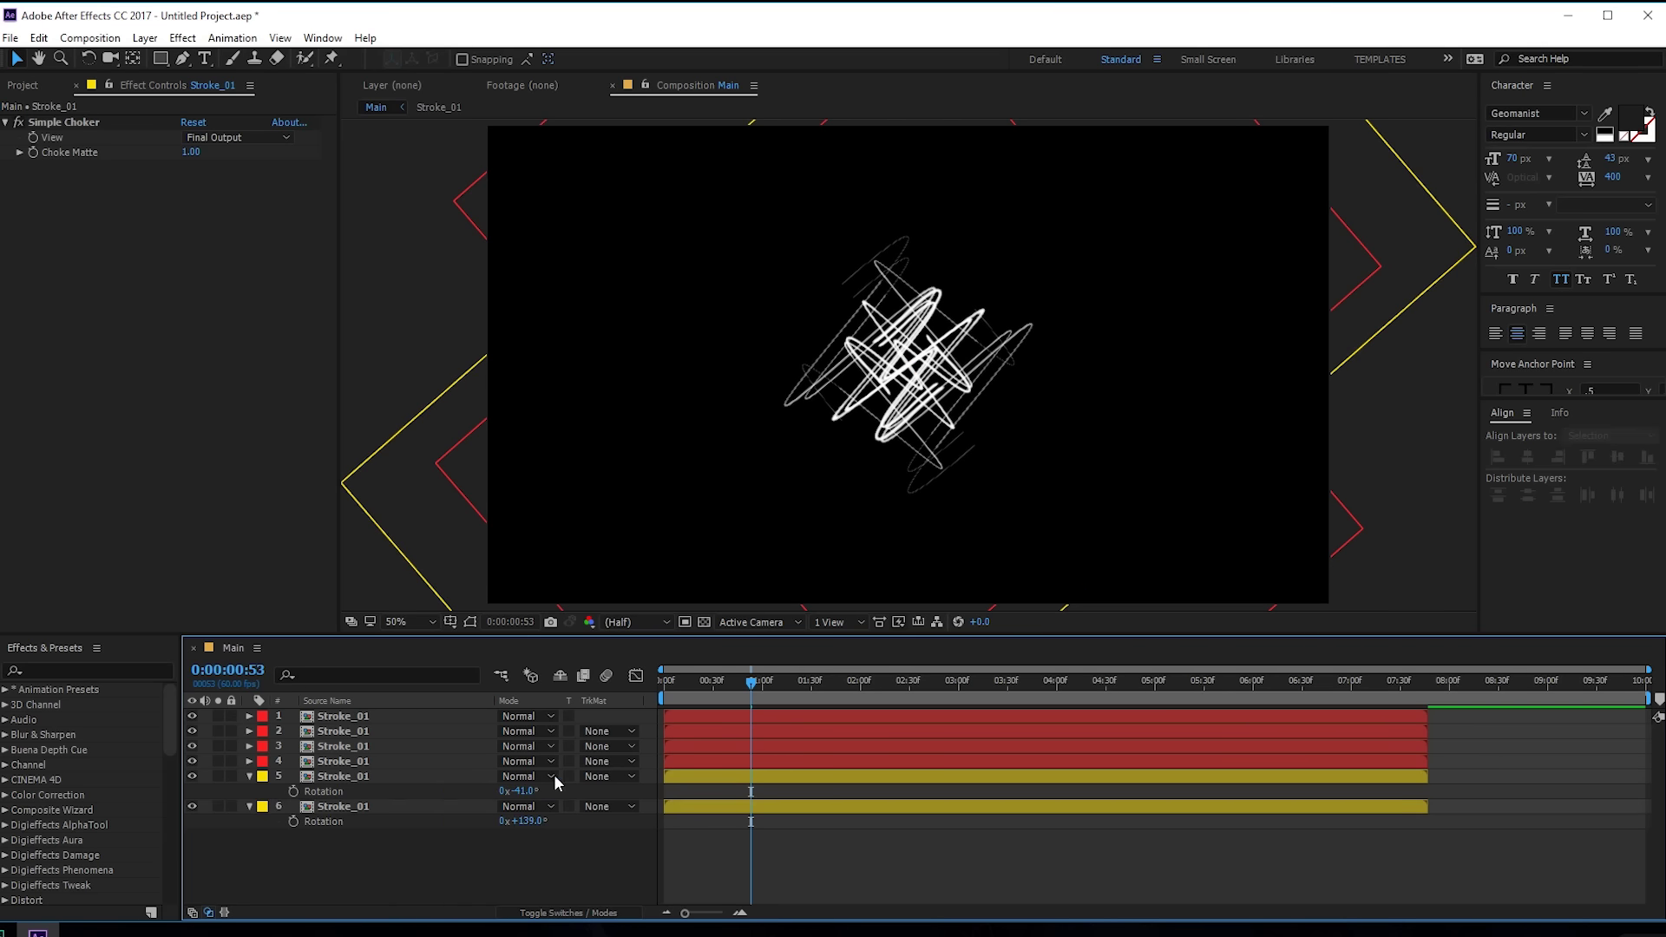
Step: Shift the four red Stroke_01 layers later in time so they start just after 0:00:00:31
left_click(695, 715)
left_click(679, 764, "shift")
mouse_move(686, 719)
left_mouse_down()
mouse_move(737, 722)
mouse_move(691, 694)
mouse_move(718, 691)
left_mouse_up()
left_click(706, 792)
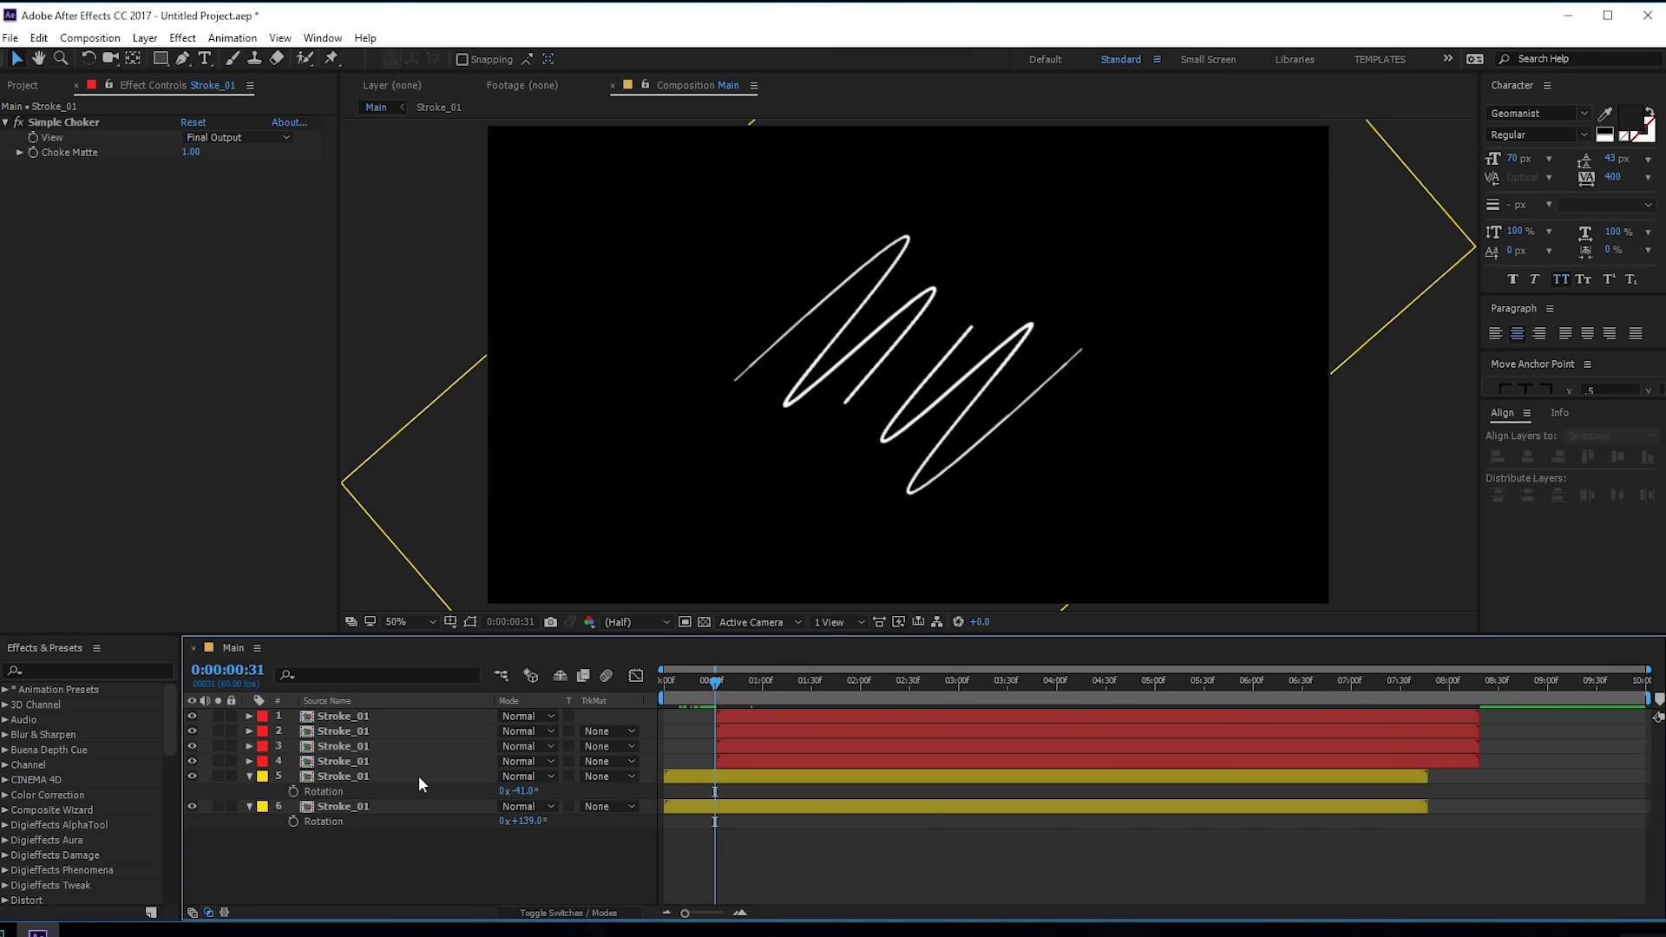
Step: Rotate the two yellow layers to -175° and 5°, and shift the red layers earlier to start at about 0:00:00:16
mouse_move(324, 861)
left_mouse_down()
mouse_move(499, 796)
mouse_move(422, 806)
left_mouse_up()
mouse_move(680, 681)
left_mouse_down()
mouse_move(670, 702)
mouse_move(779, 716)
mouse_move(691, 720)
mouse_move(731, 743)
mouse_move(746, 730)
mouse_move(722, 717)
mouse_move(715, 731)
mouse_move(700, 686)
mouse_move(817, 700)
mouse_move(707, 700)
mouse_move(755, 699)
left_mouse_up()
left_click(717, 859)
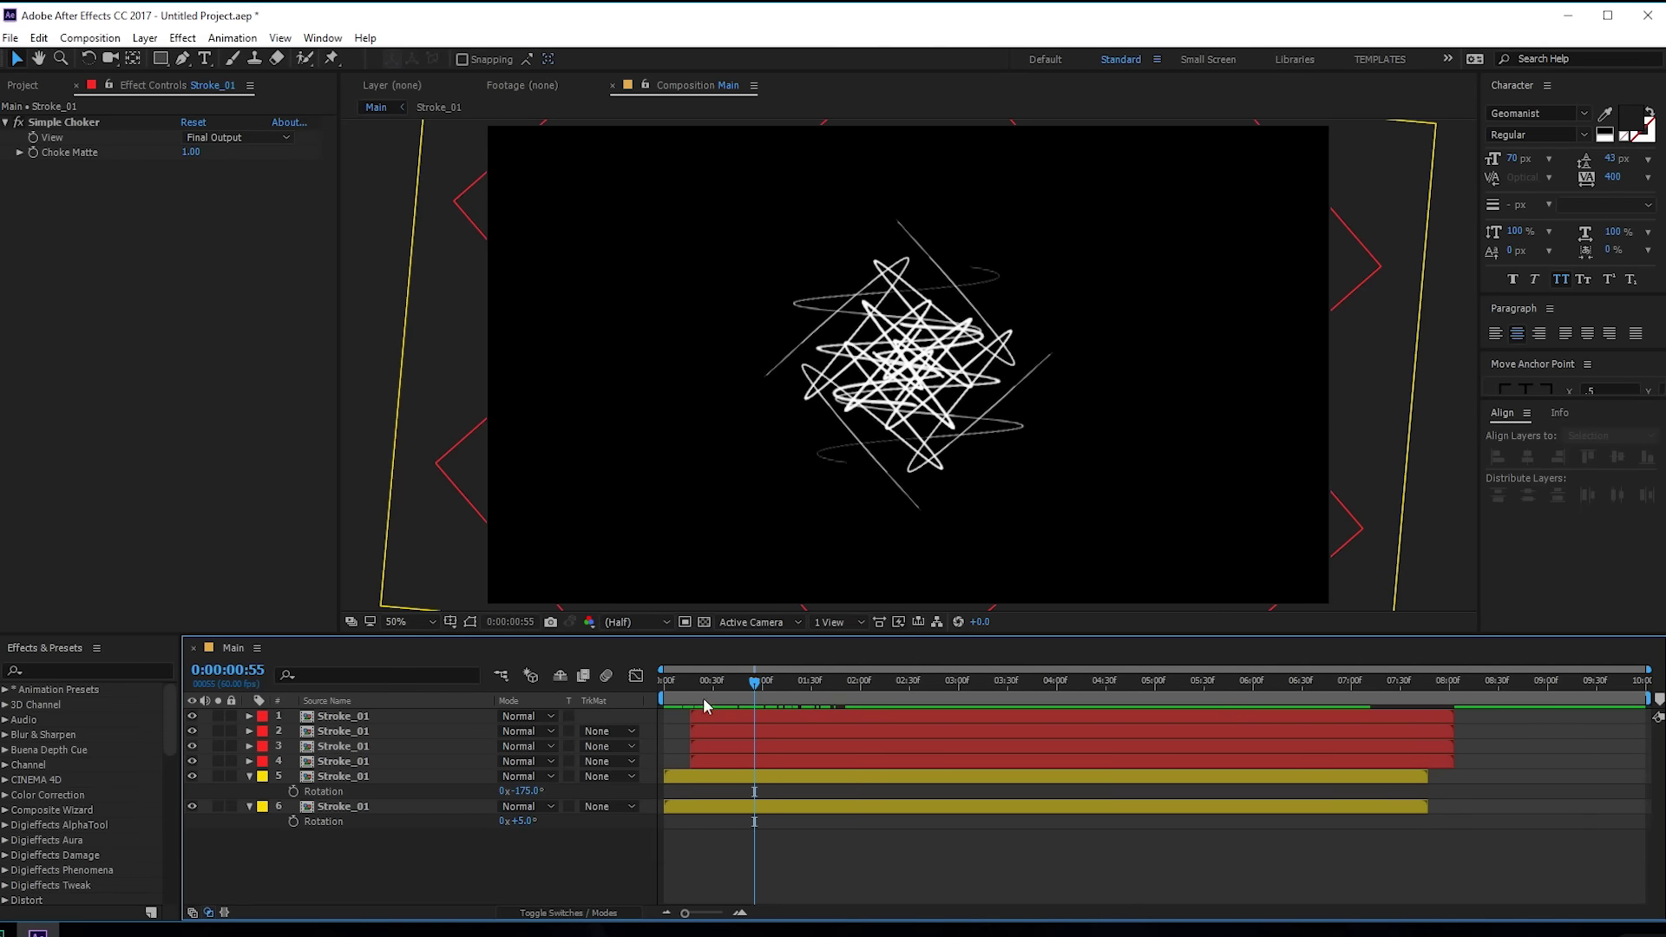
Step: Collapse the yellow layers and create a new 1920 × 1080, 60 fps, ten-second composition named Logo_Stroke
left_click(250, 776)
left_click(250, 791)
left_click(24, 86)
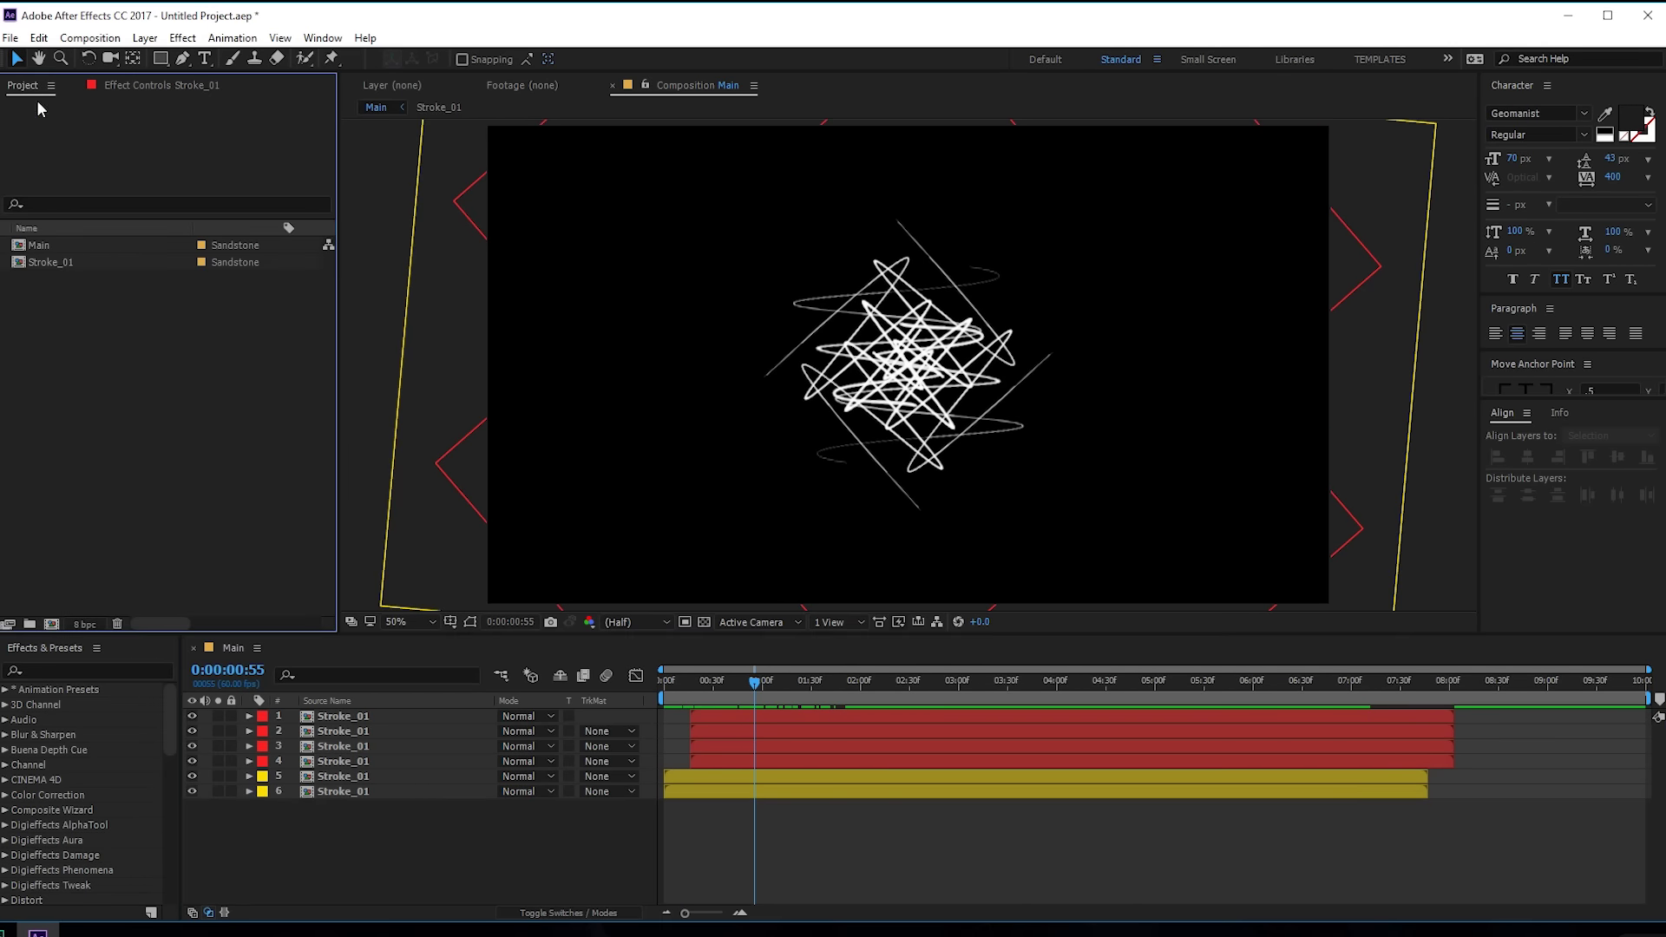
left_click(52, 625)
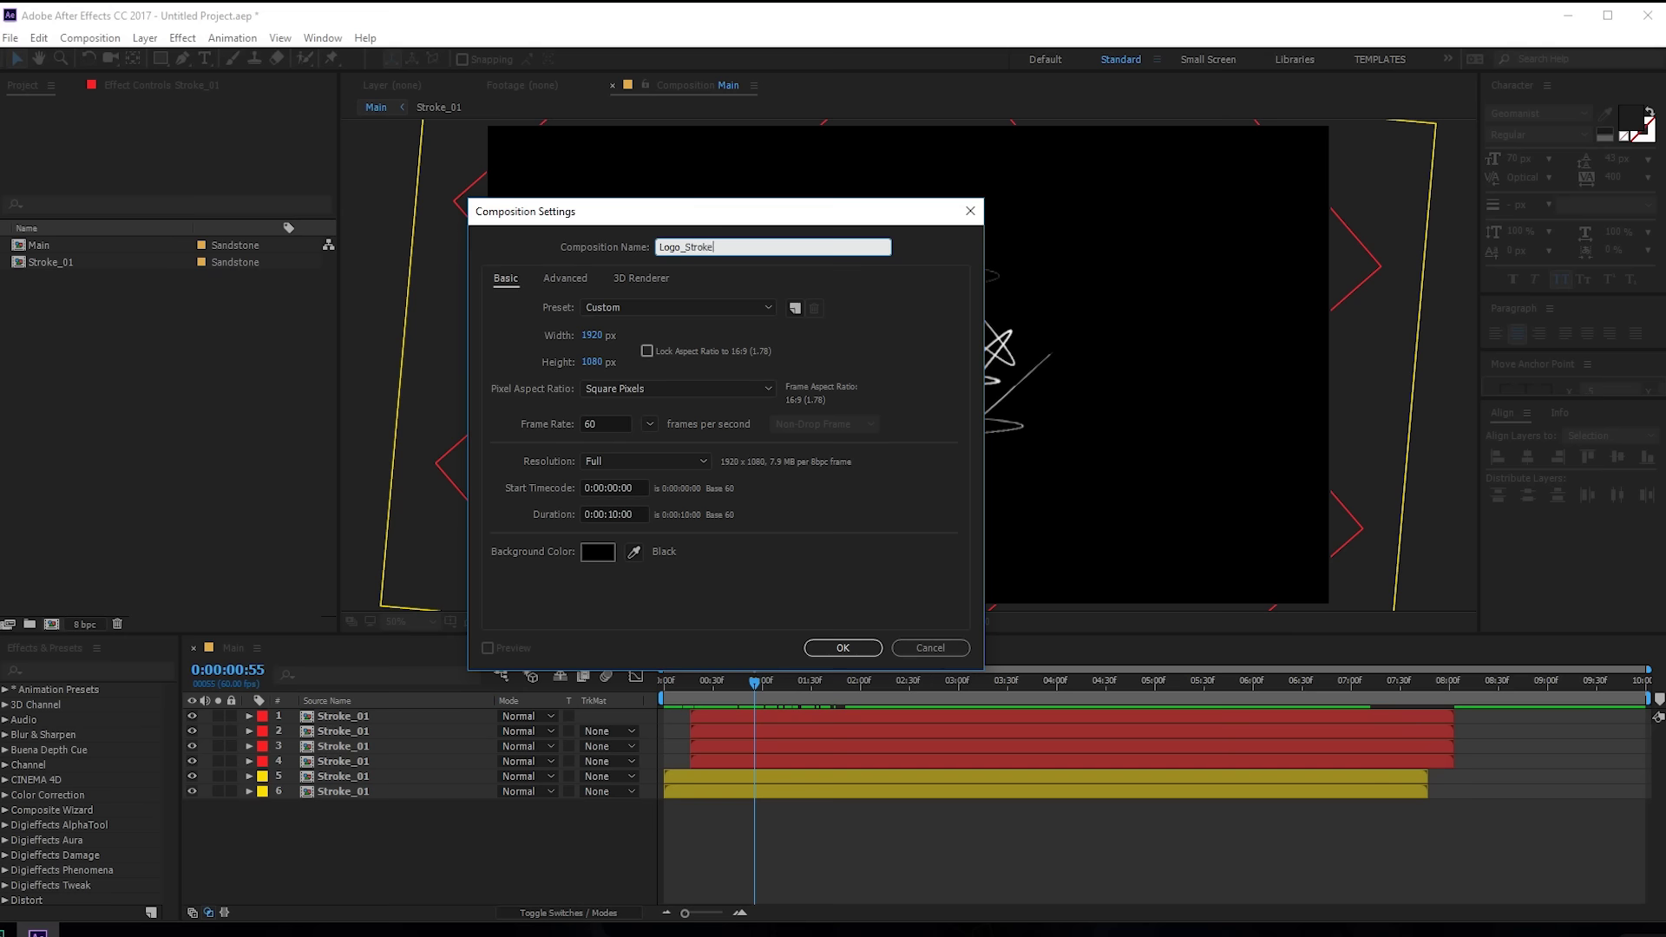
left_click(844, 647)
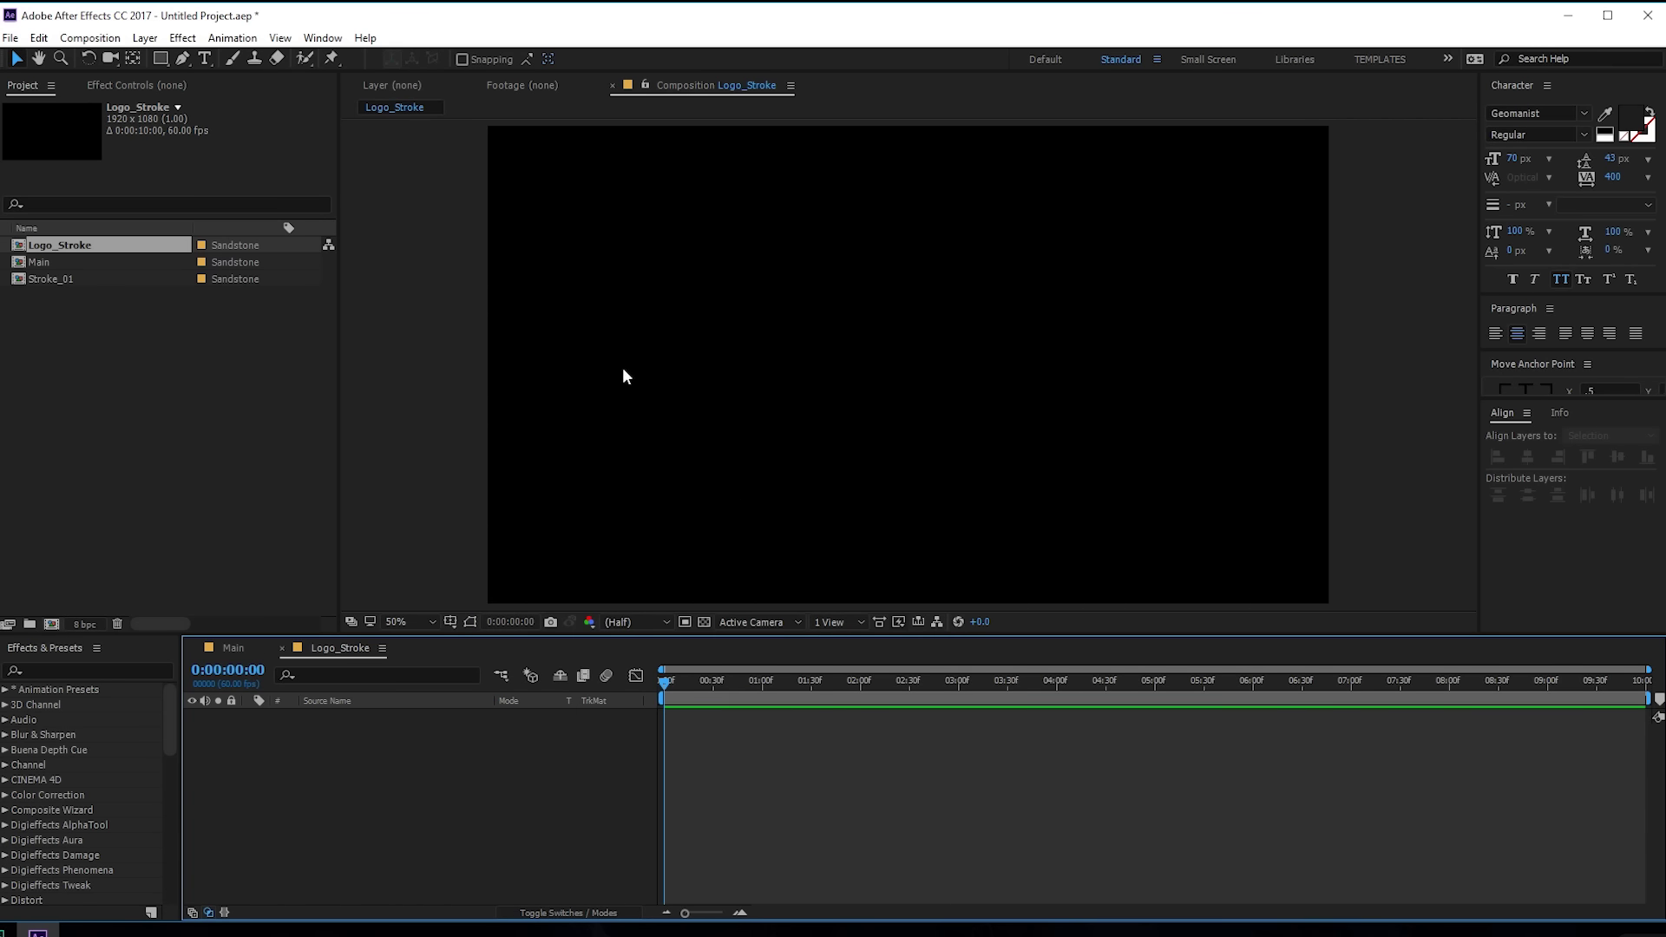
Step: Draw a tightly stacked horizontal zigzag path with curved turns down the middle of the Logo_Stroke composition using the Pen tool
left_click(182, 58)
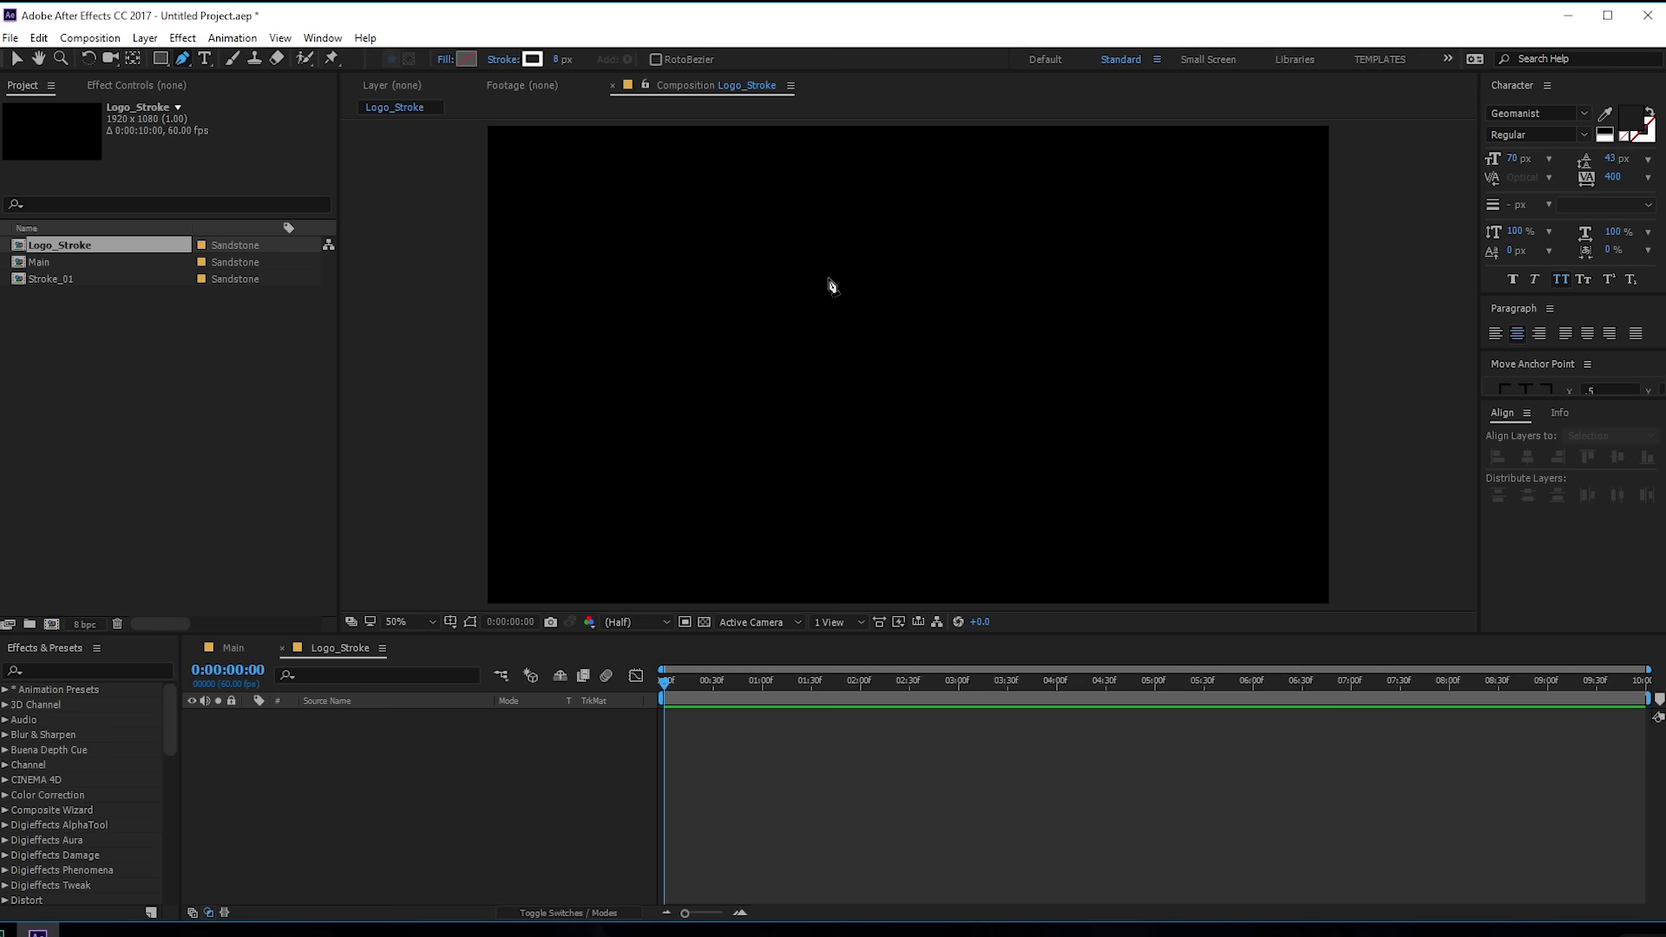
left_click(803, 286)
left_click_drag(989, 290, 993, 306)
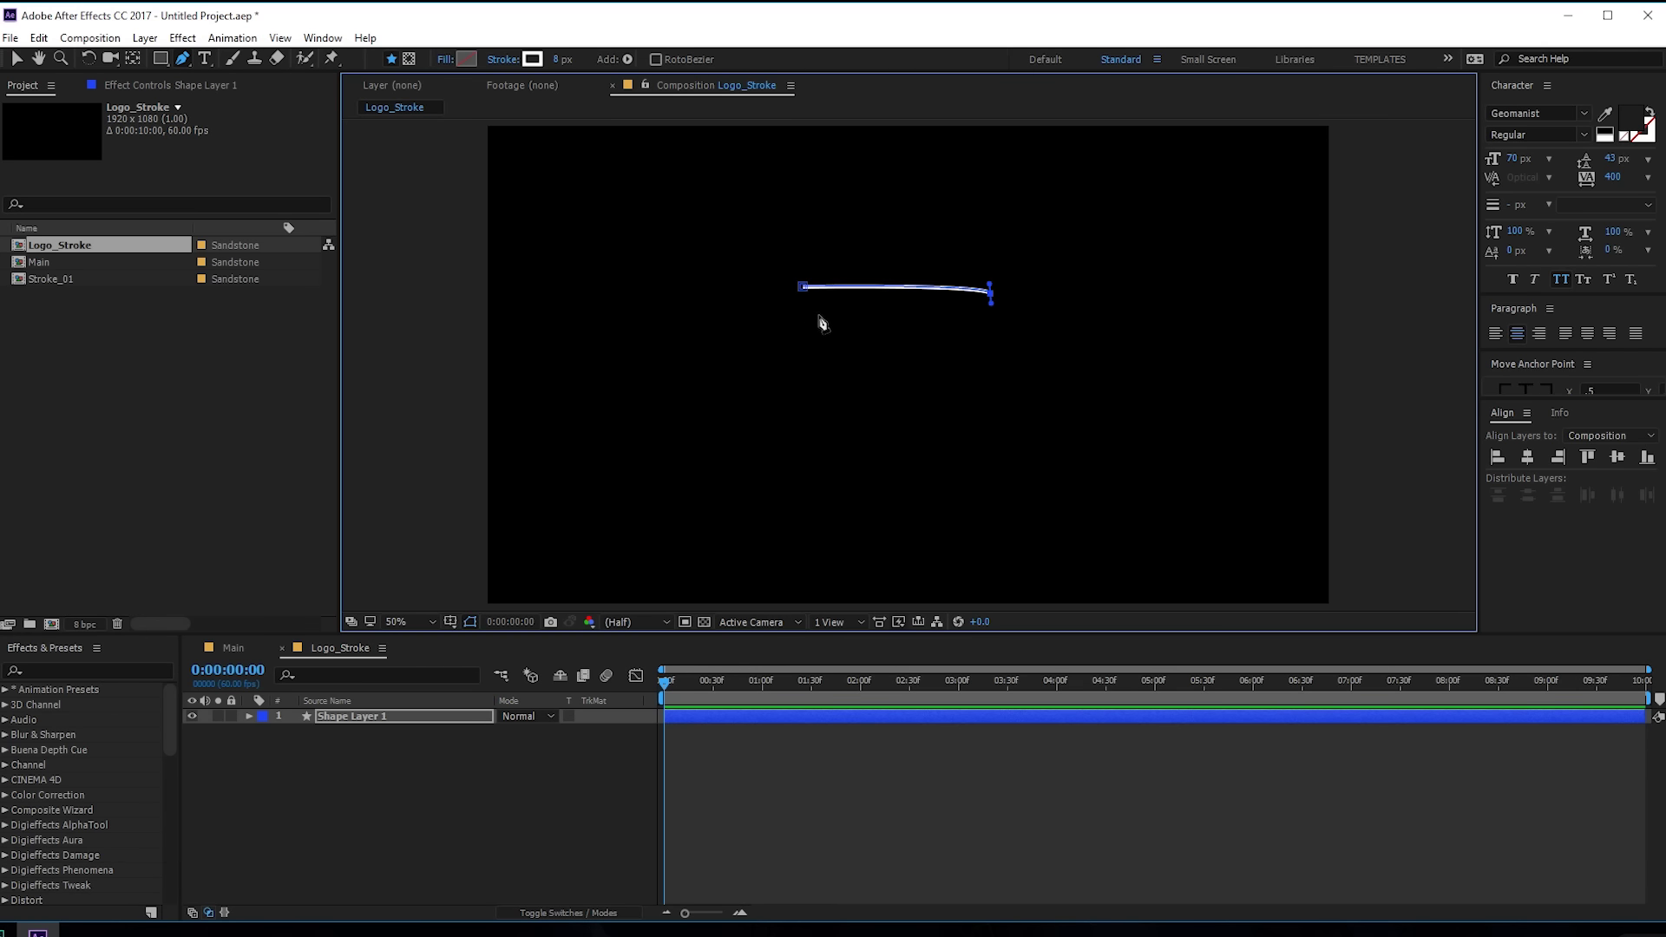
left_click_drag(805, 317, 817, 321)
left_click(986, 324)
left_click_drag(988, 332, 989, 334)
left_click_drag(812, 333, 813, 343)
left_click_drag(987, 351, 988, 357)
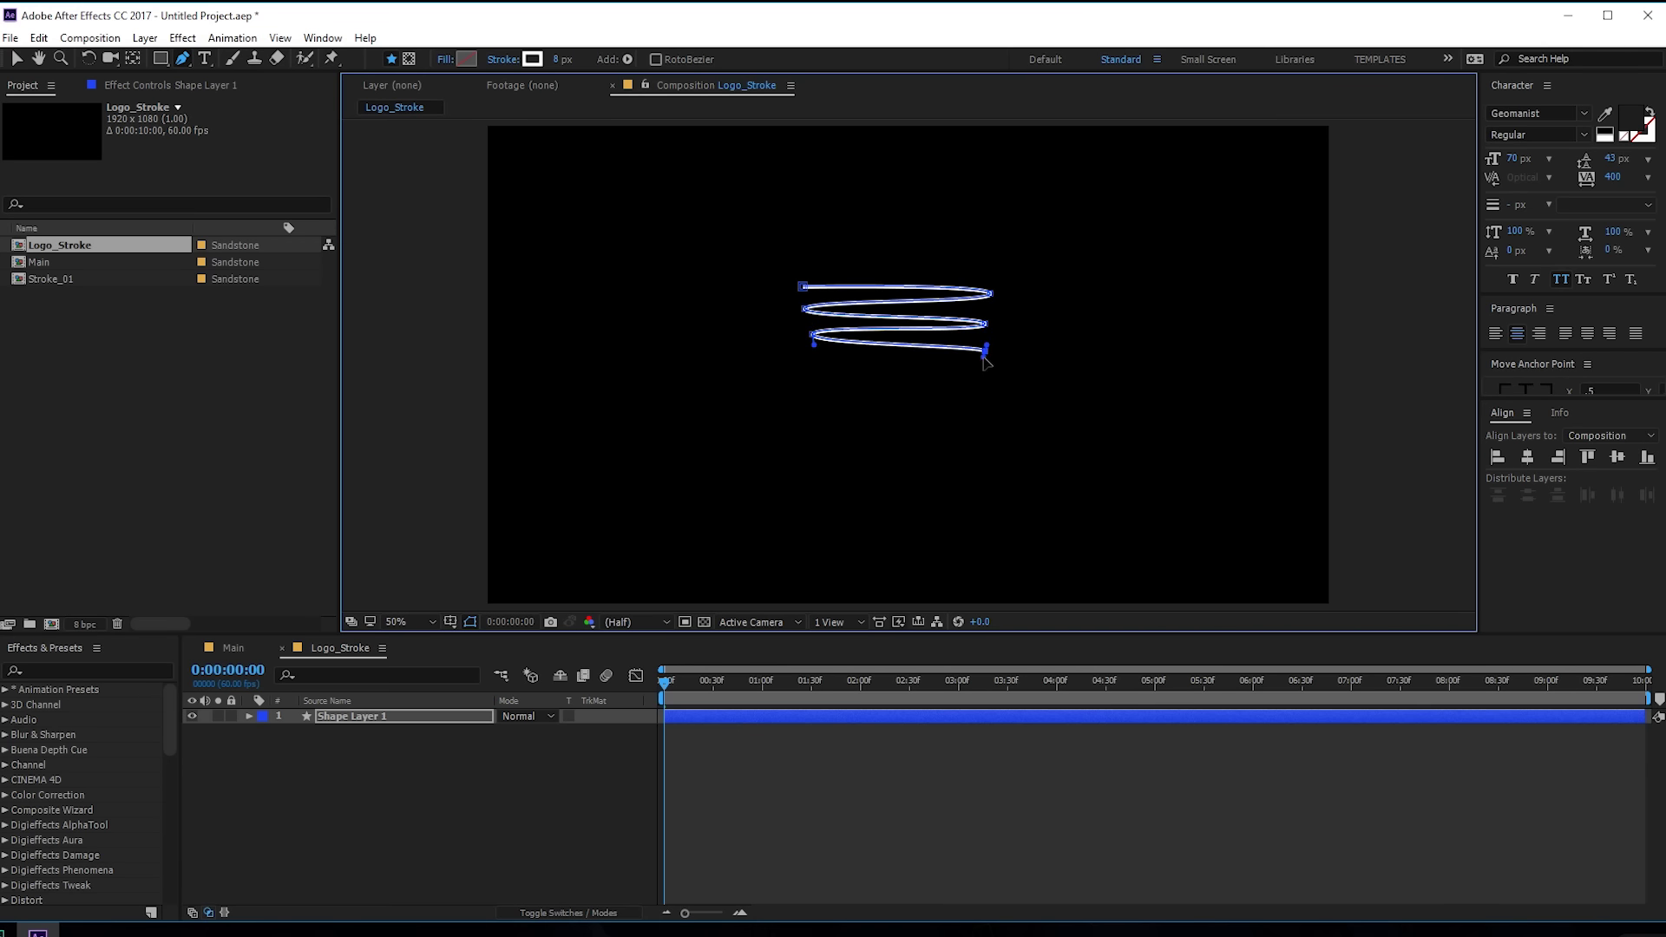
left_click_drag(813, 362, 814, 373)
left_click_drag(990, 373, 991, 379)
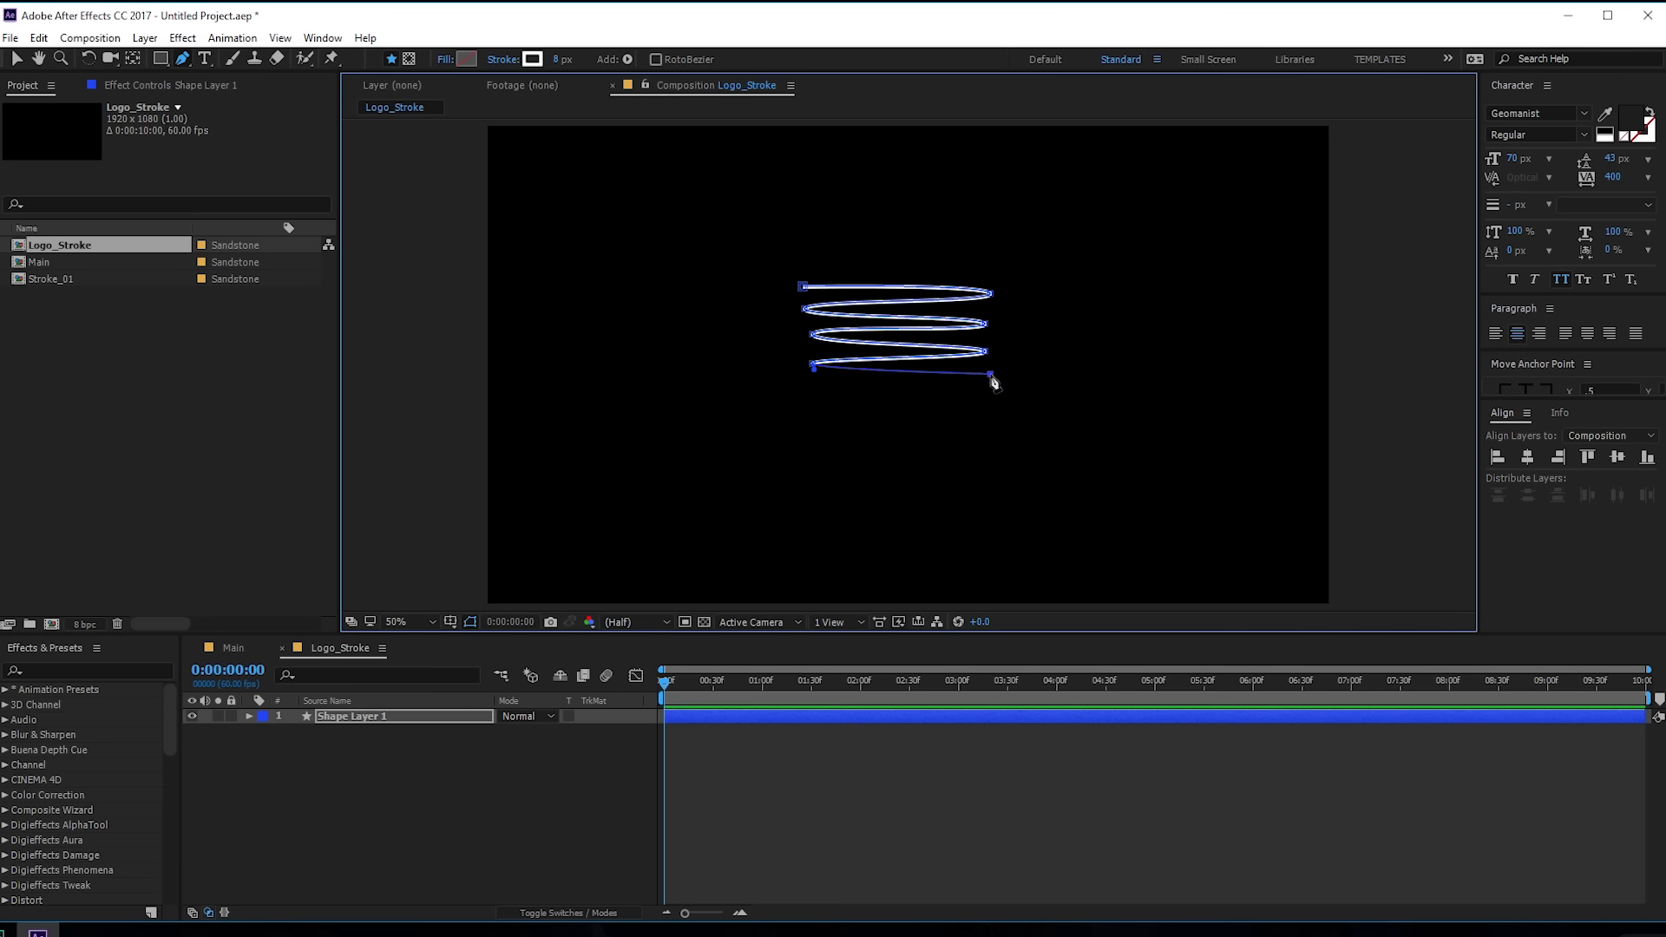
left_click_drag(814, 388, 814, 398)
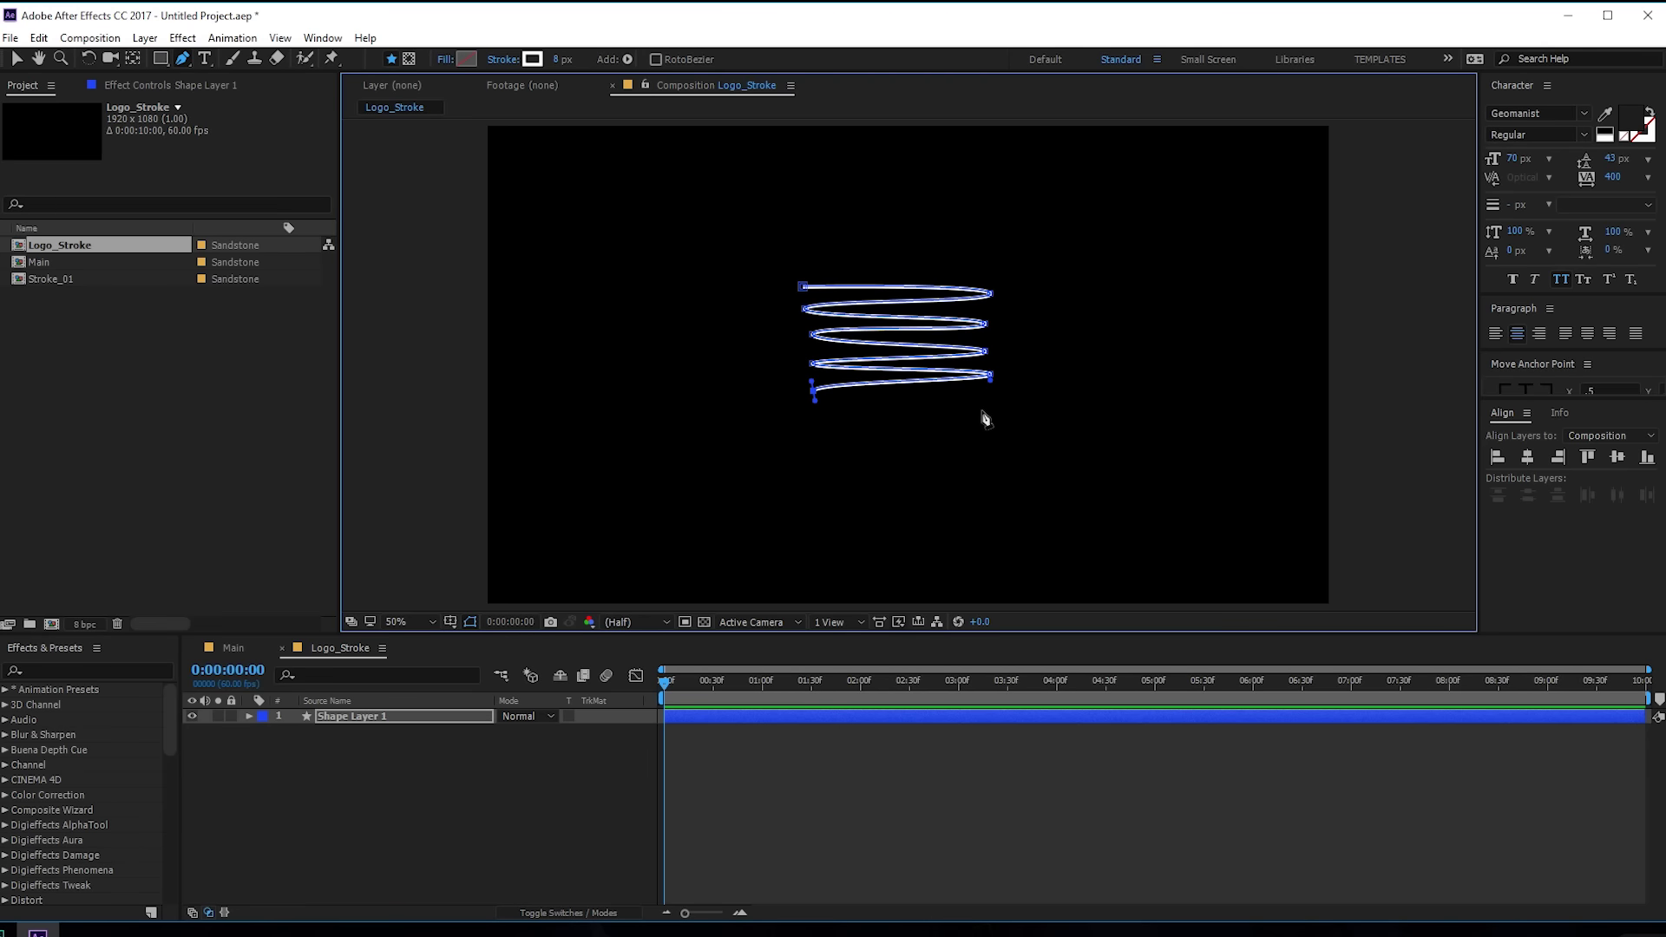
left_click_drag(991, 405, 986, 403)
left_click_drag(820, 419, 822, 423)
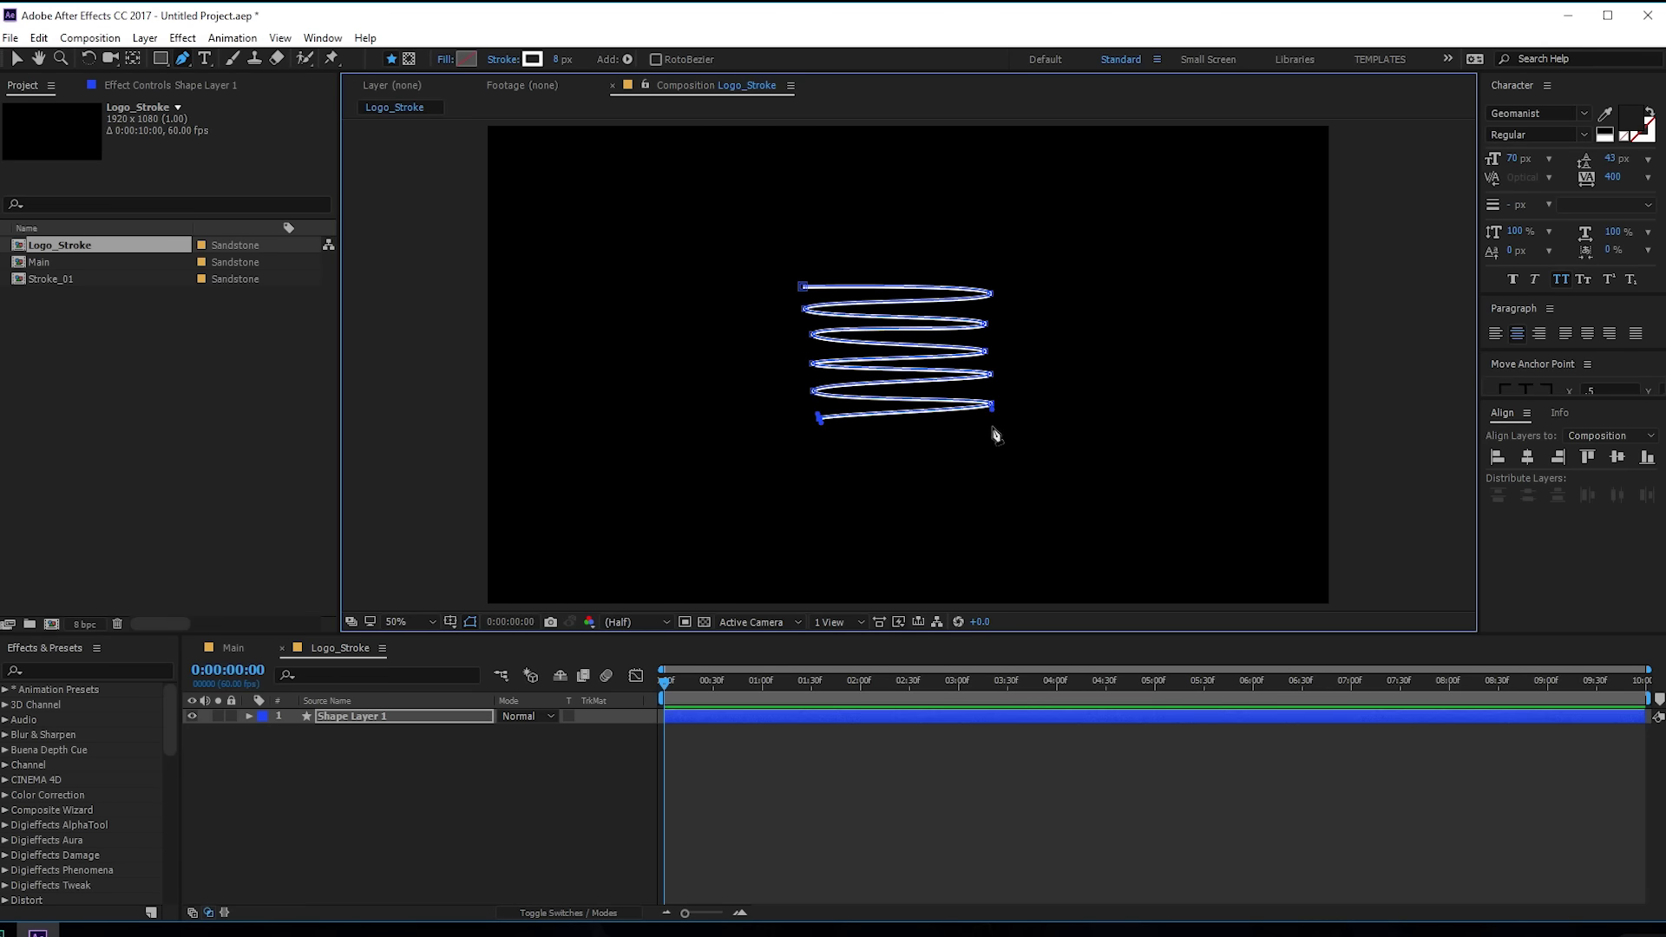
Step: Finish the zigzag path and set the stroke width of Shape Layer 1 to 50 px
left_click(398, 807)
left_click(381, 716)
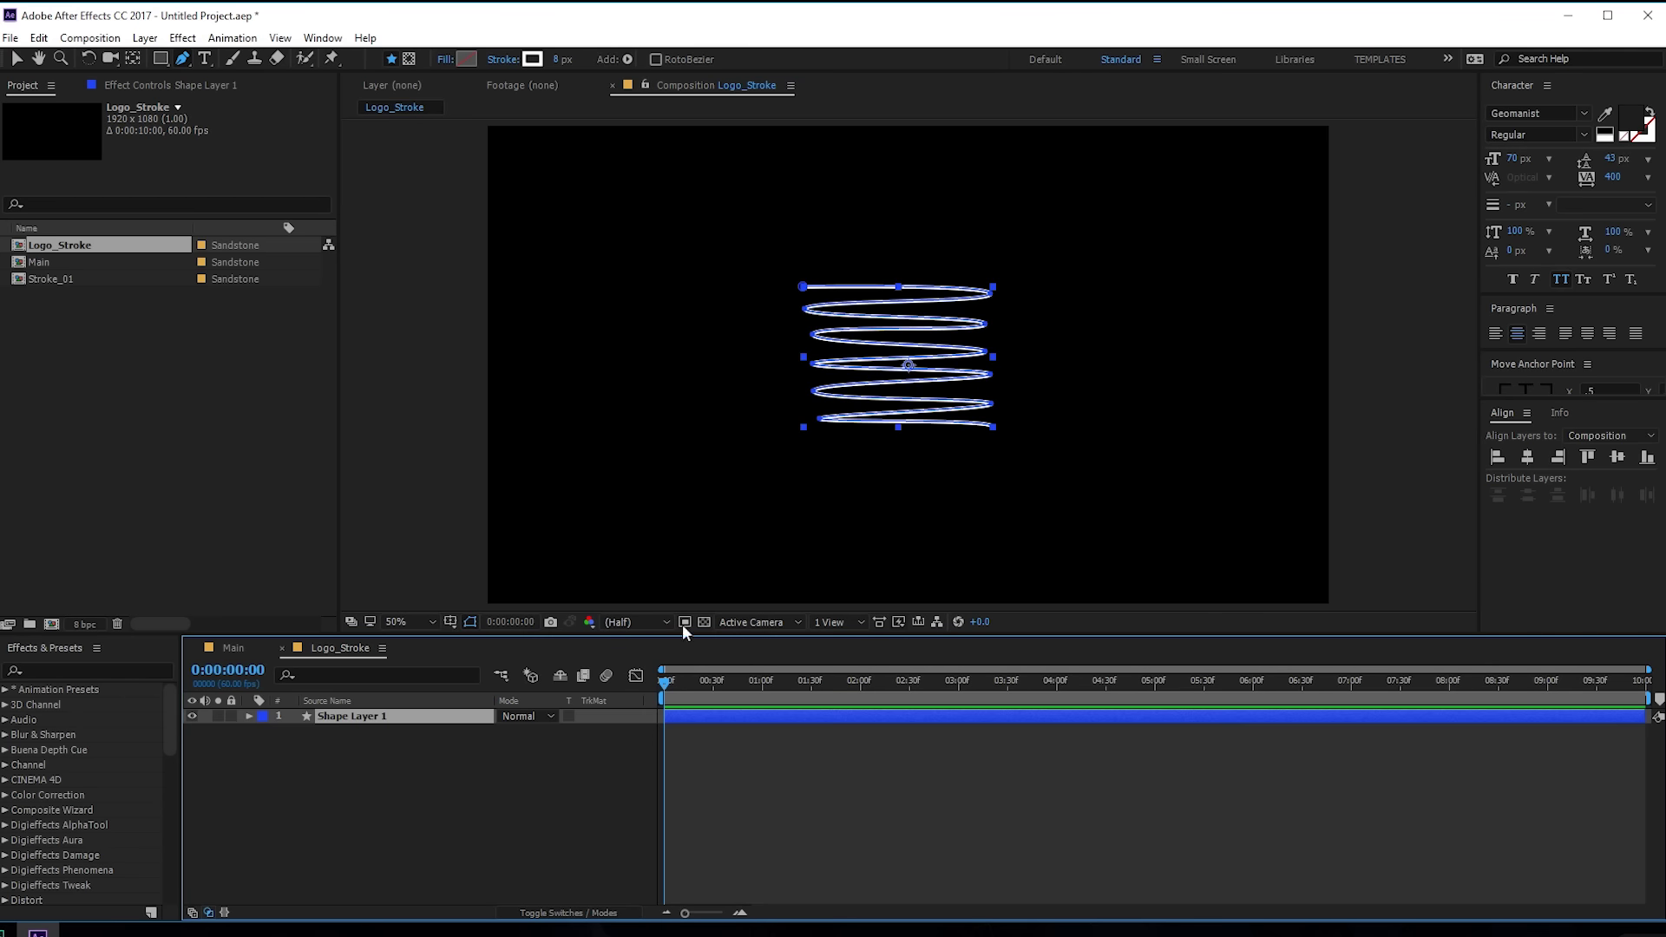
mouse_move(556, 68)
left_mouse_down()
mouse_move(592, 59)
mouse_move(561, 66)
left_mouse_up()
Step: Set the zigzag stroke's Line Cap to Round Cap and collapse the shape layer
left_click(249, 716)
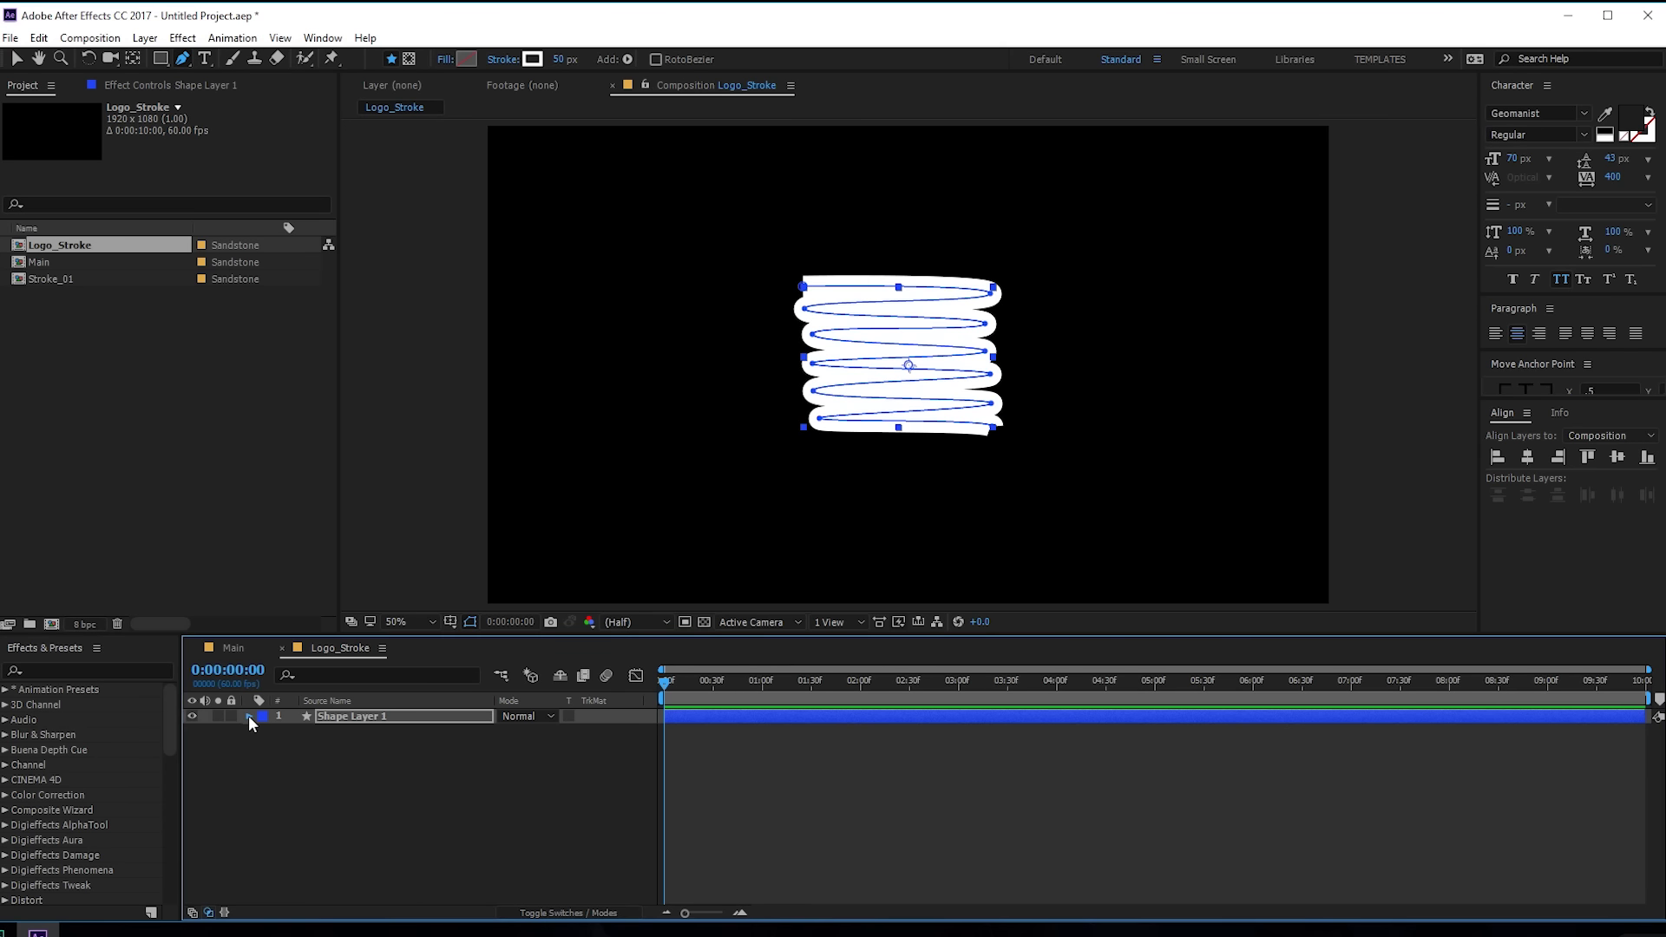
left_click(265, 731)
left_click(278, 747)
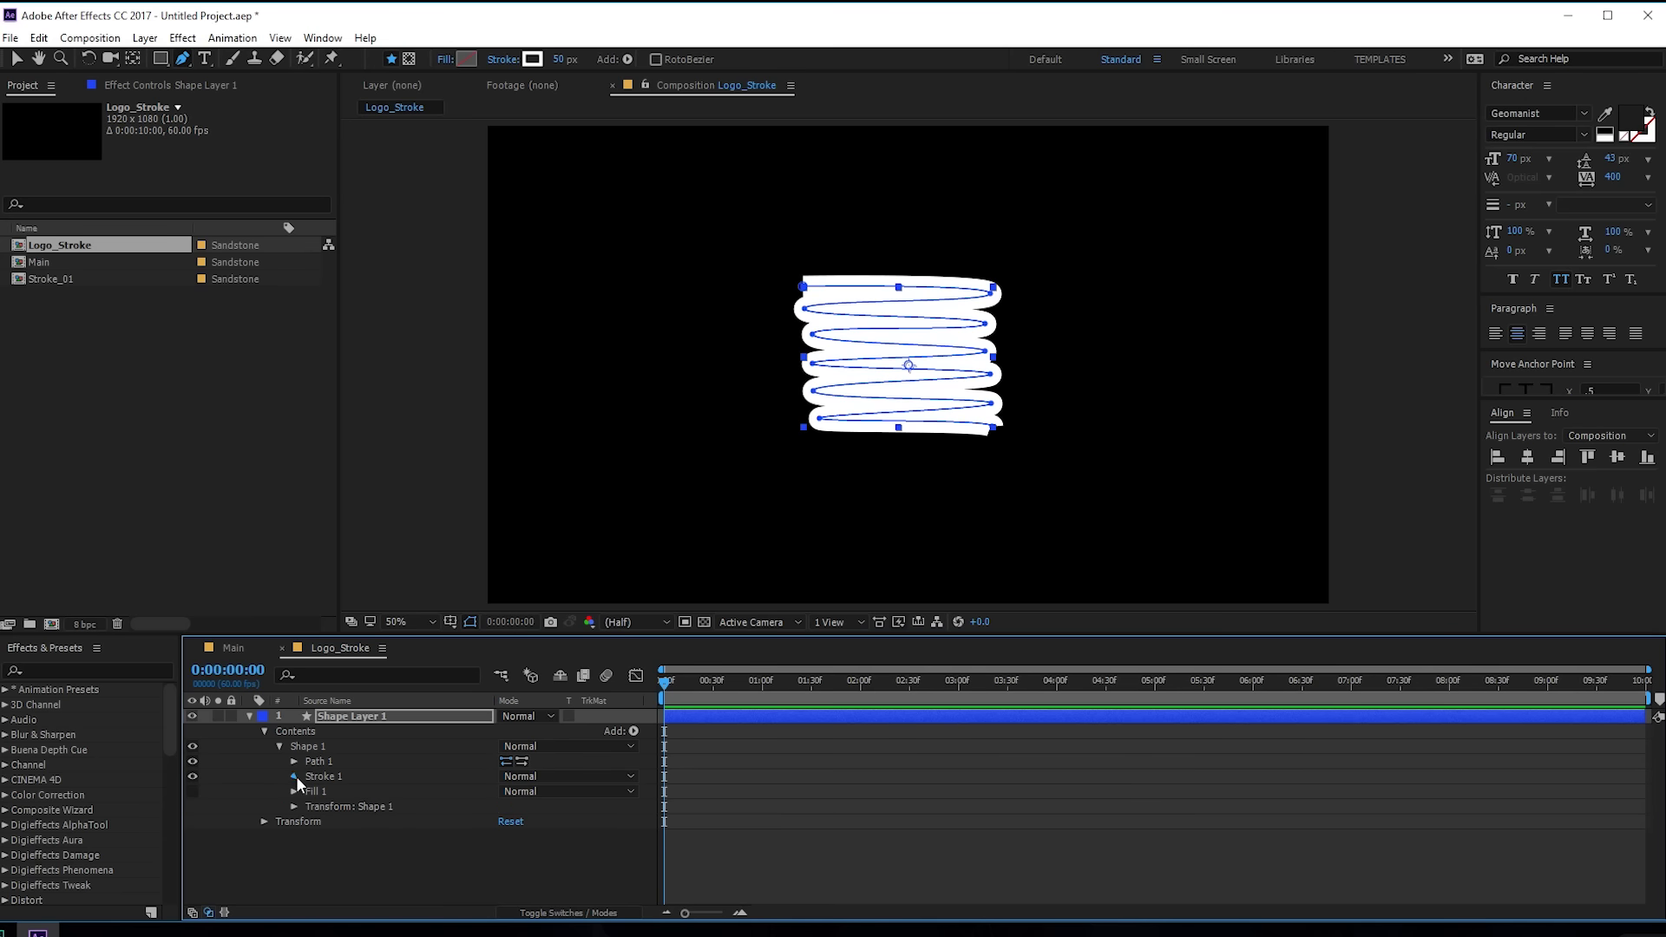
left_click(295, 776)
left_click(573, 851)
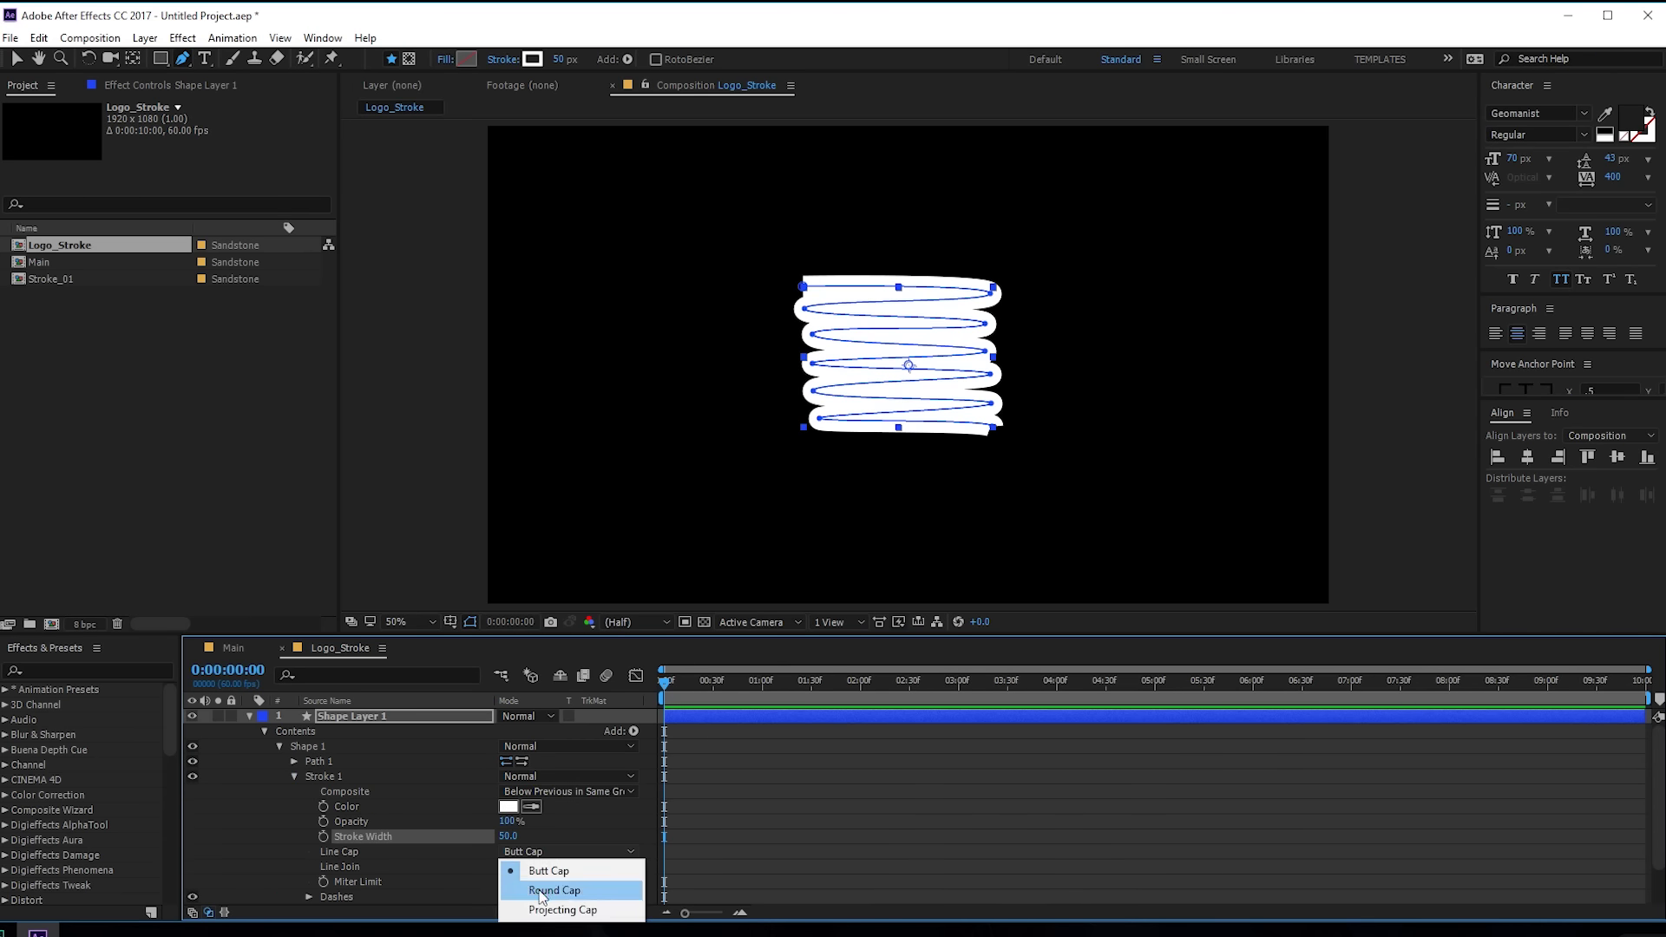
left_click(556, 891)
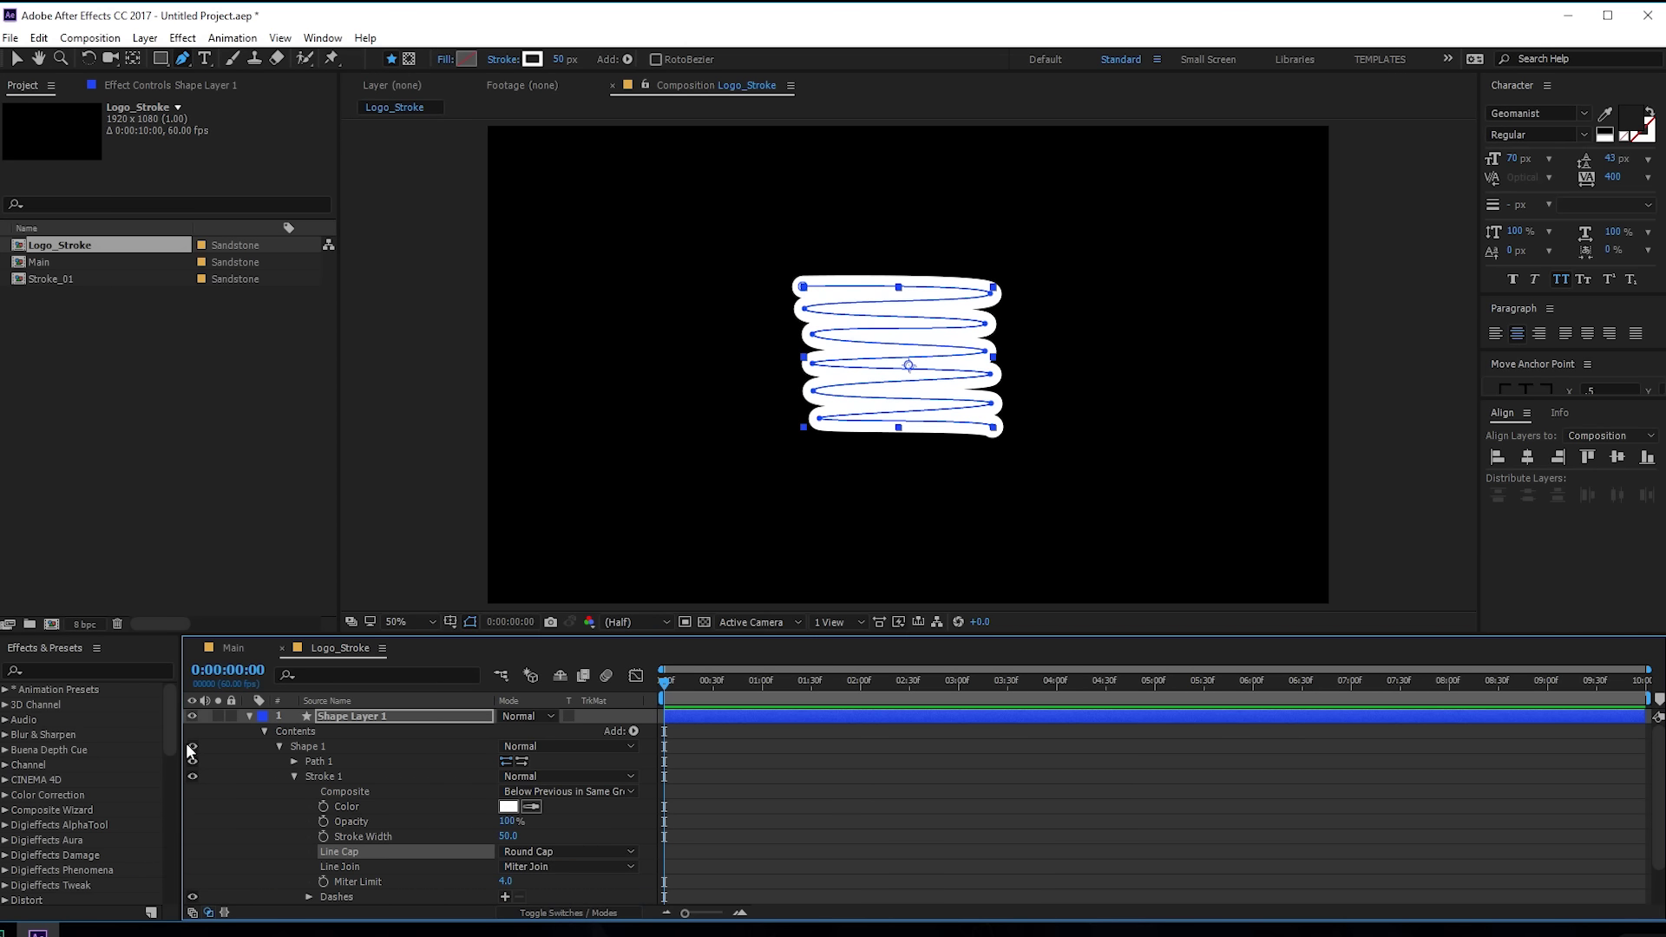
left_click(249, 716)
left_click(263, 743)
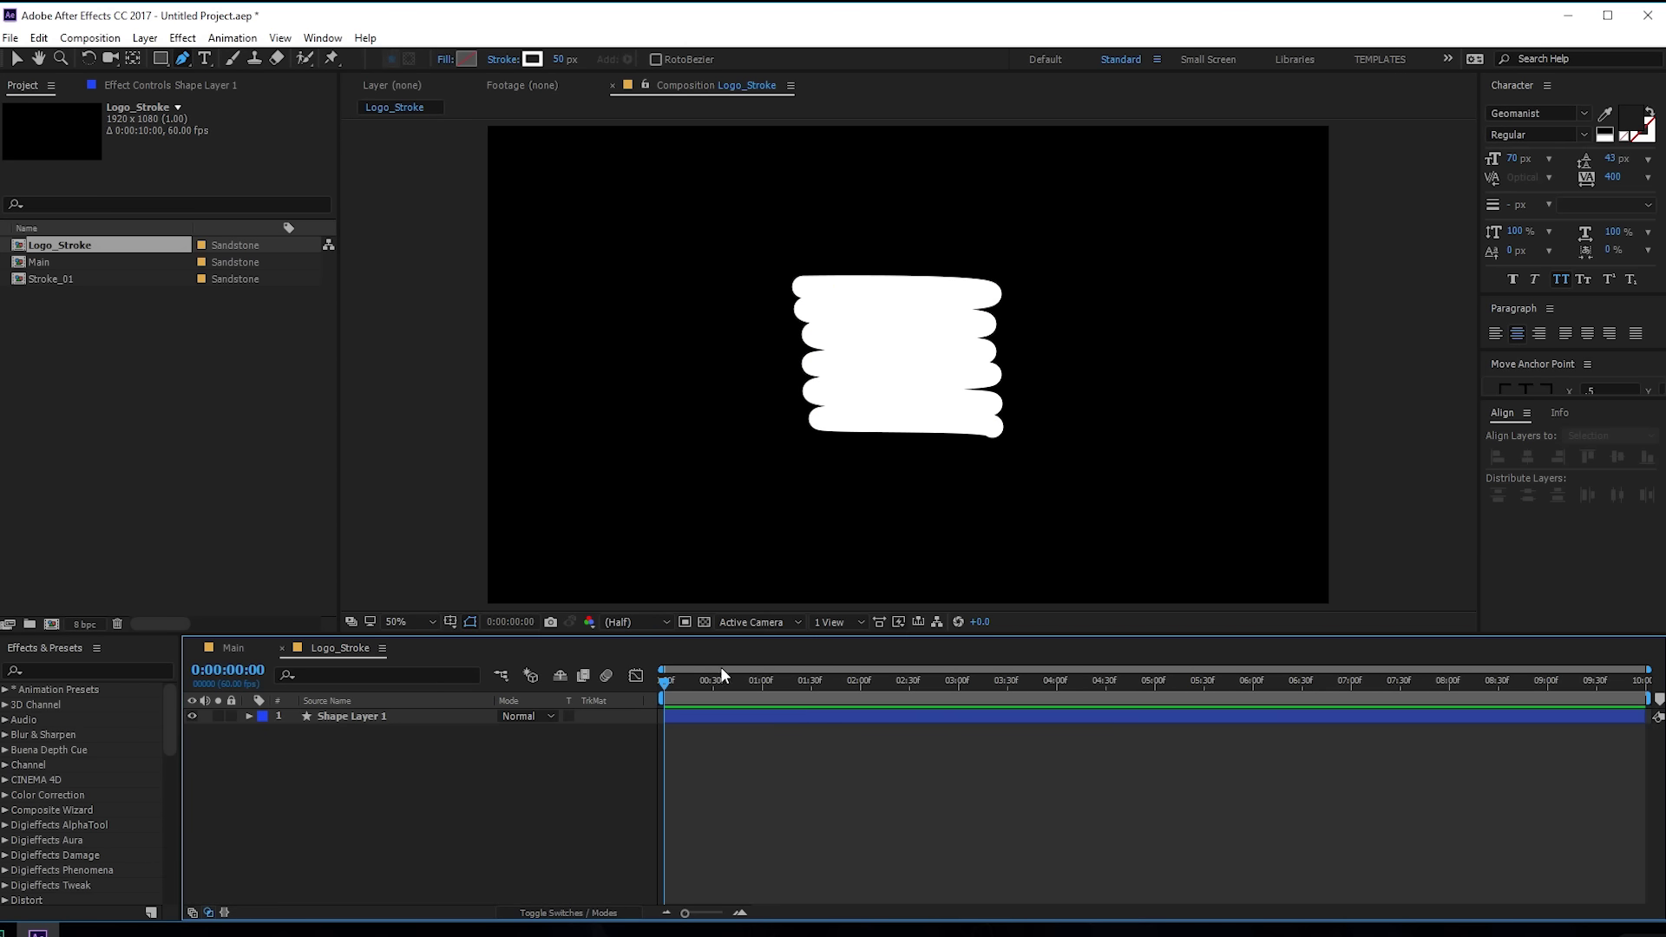
Step: Move the playhead to 0:00:00:17 and add Trim Paths to Shape Layer 1, revealing its properties
mouse_move(722, 674)
left_mouse_down()
mouse_move(757, 680)
mouse_move(665, 690)
mouse_move(692, 685)
left_mouse_up()
left_click(242, 718)
left_click(249, 717)
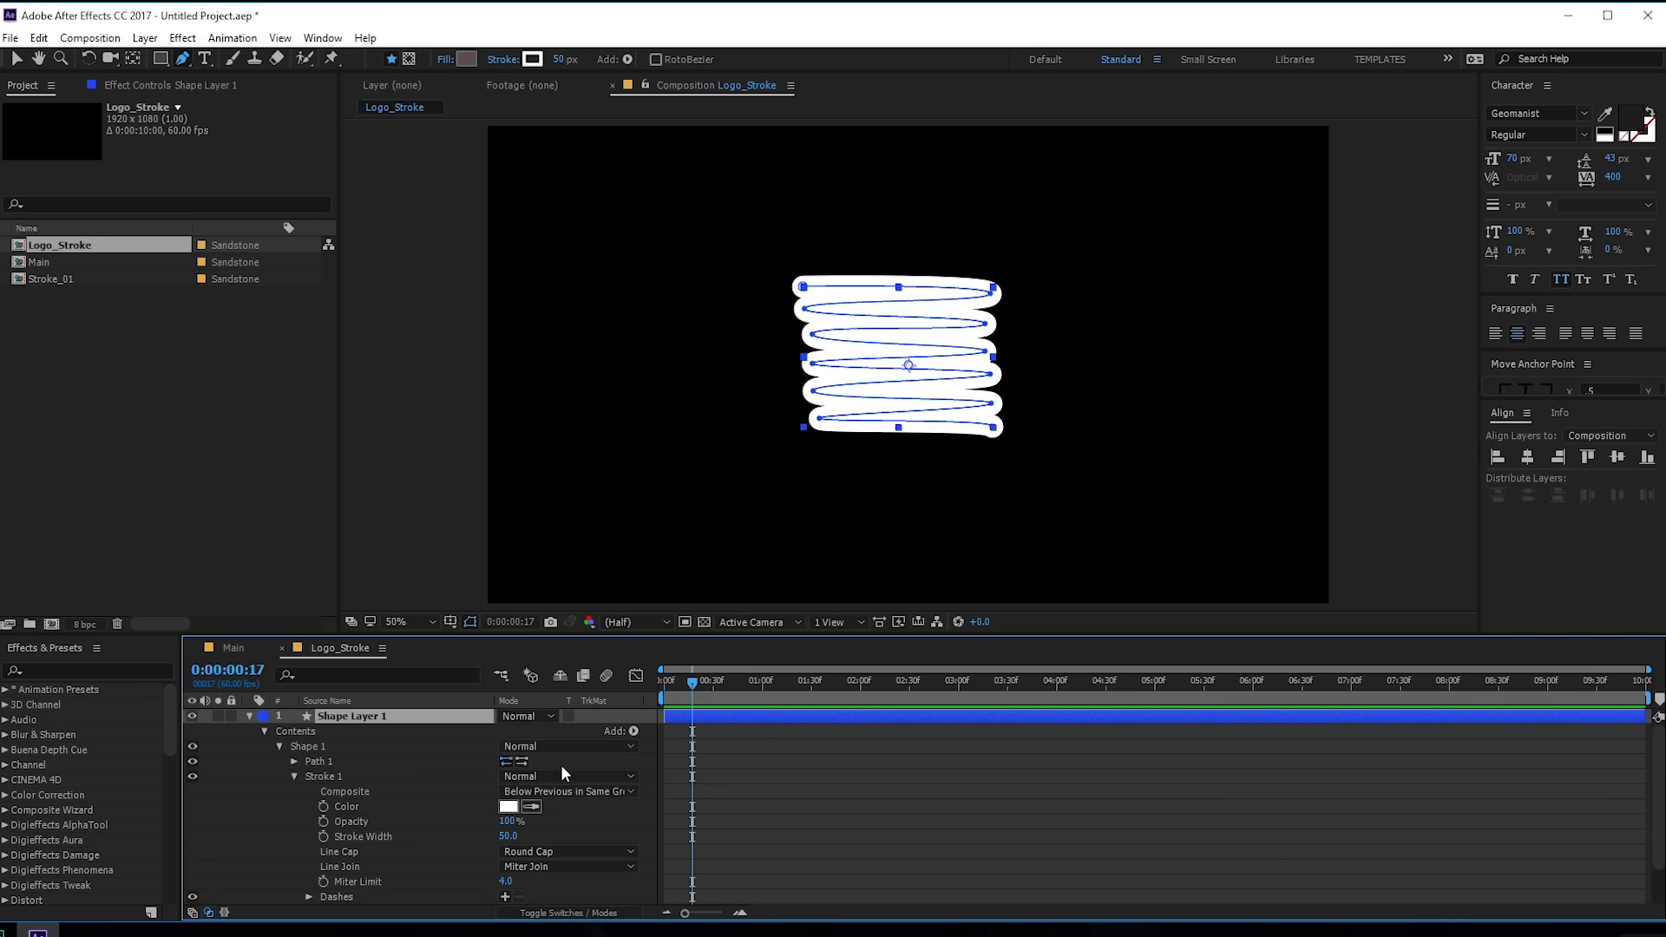
left_click(294, 775)
left_click(264, 731)
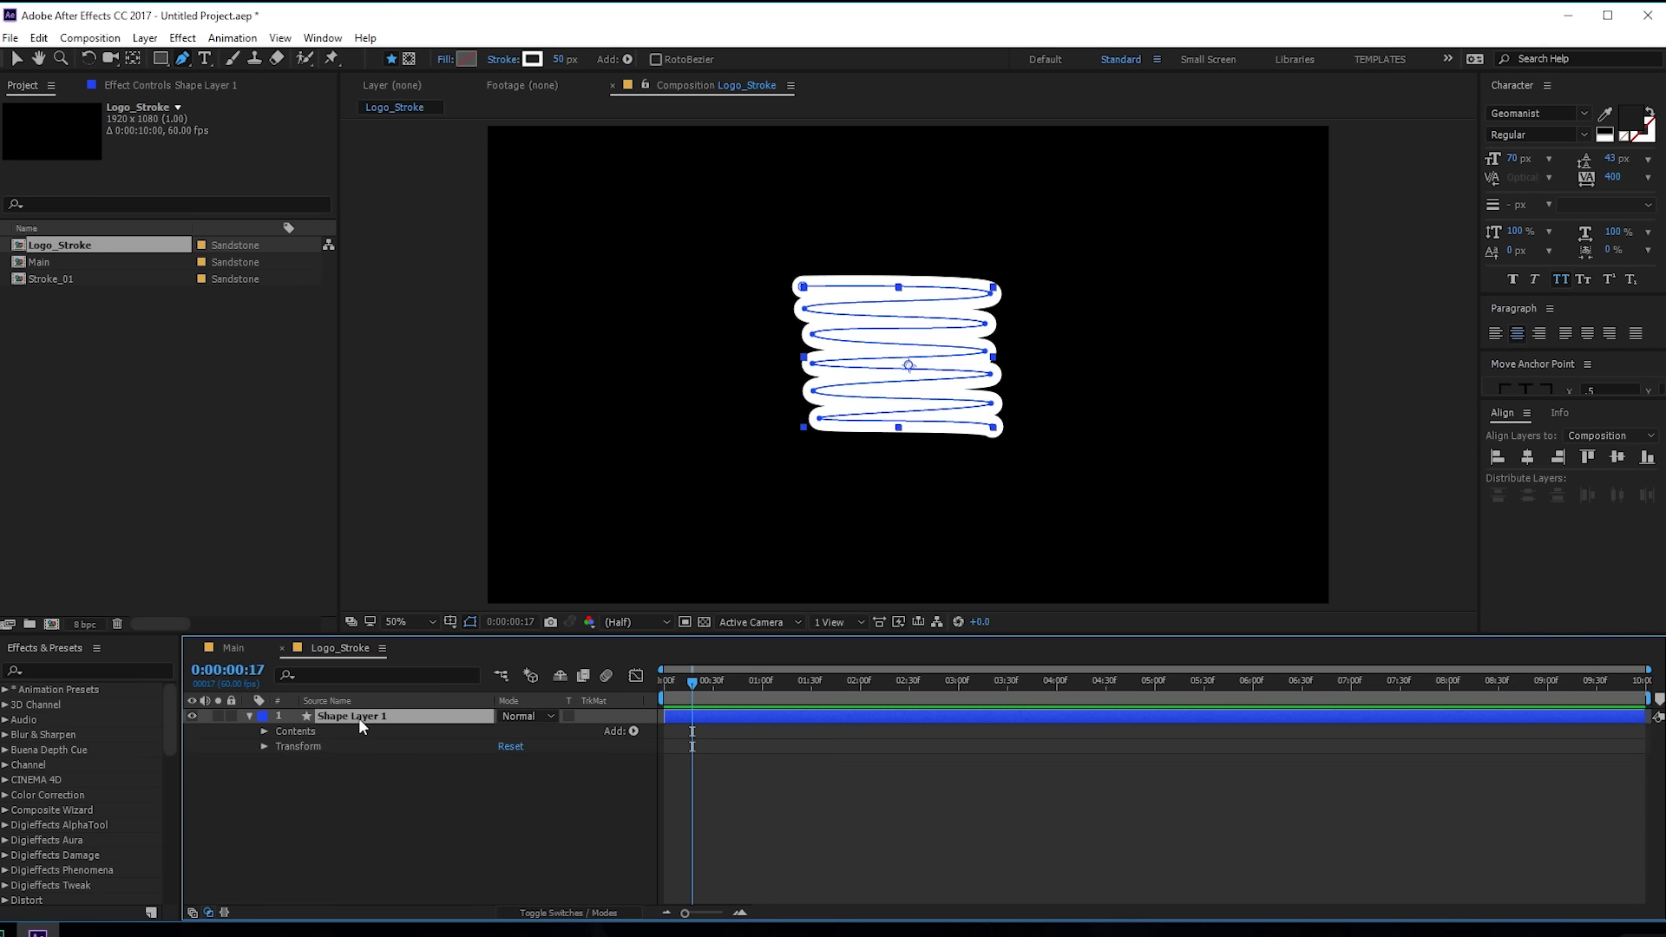
left_click(635, 732)
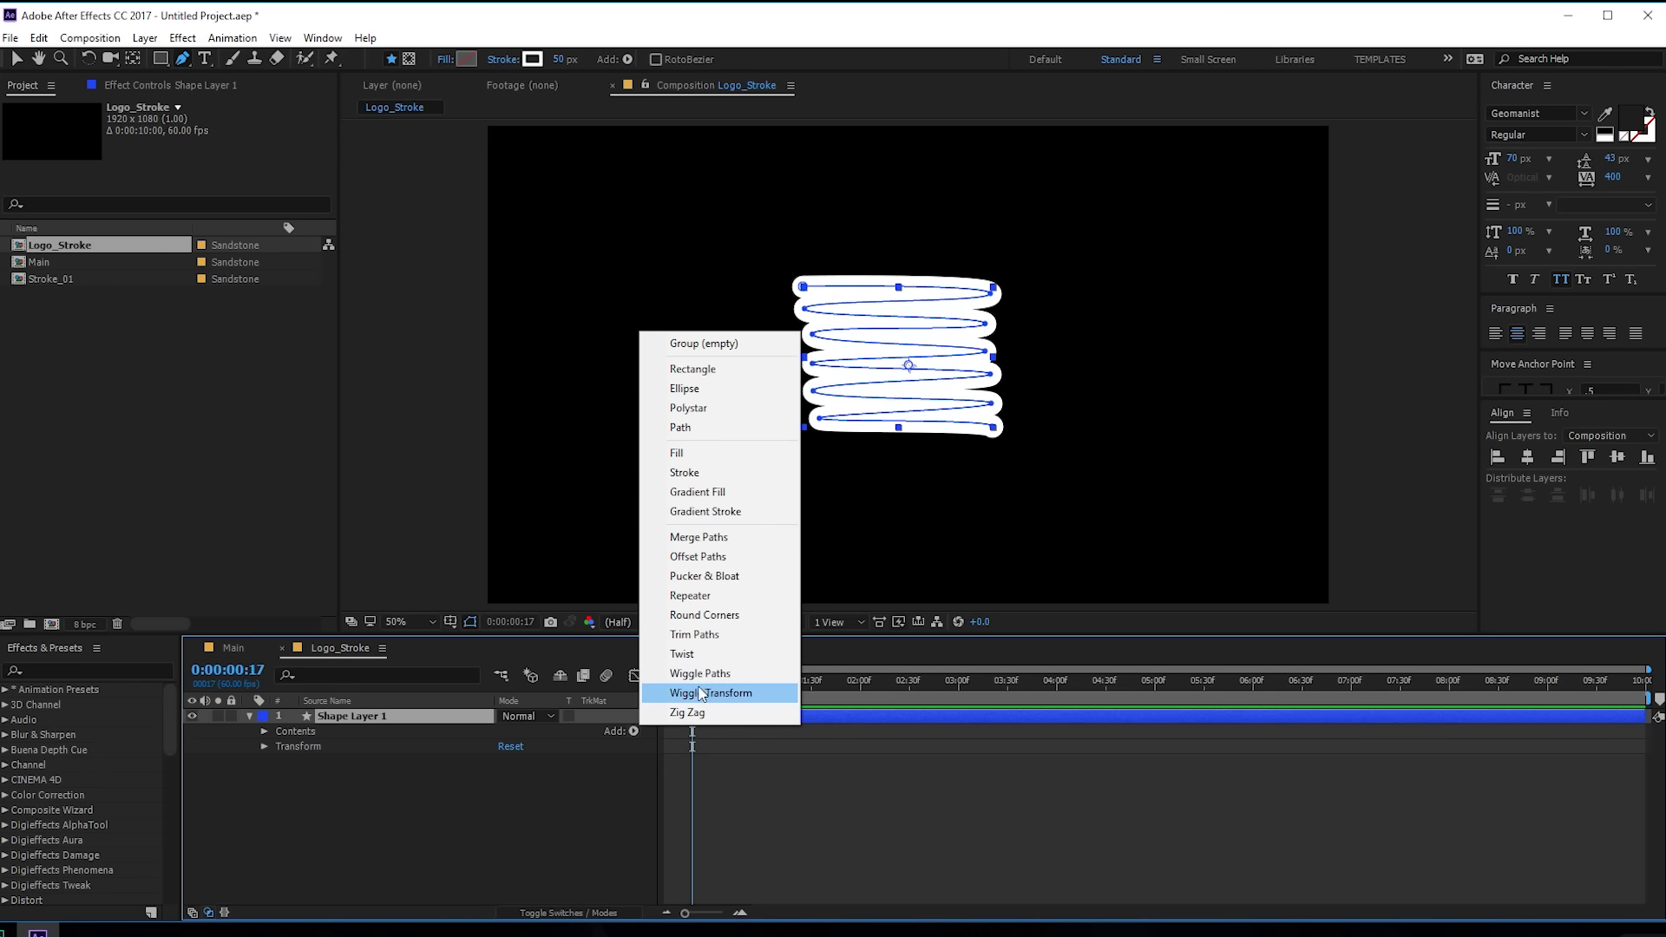
left_click(694, 641)
left_click(279, 821)
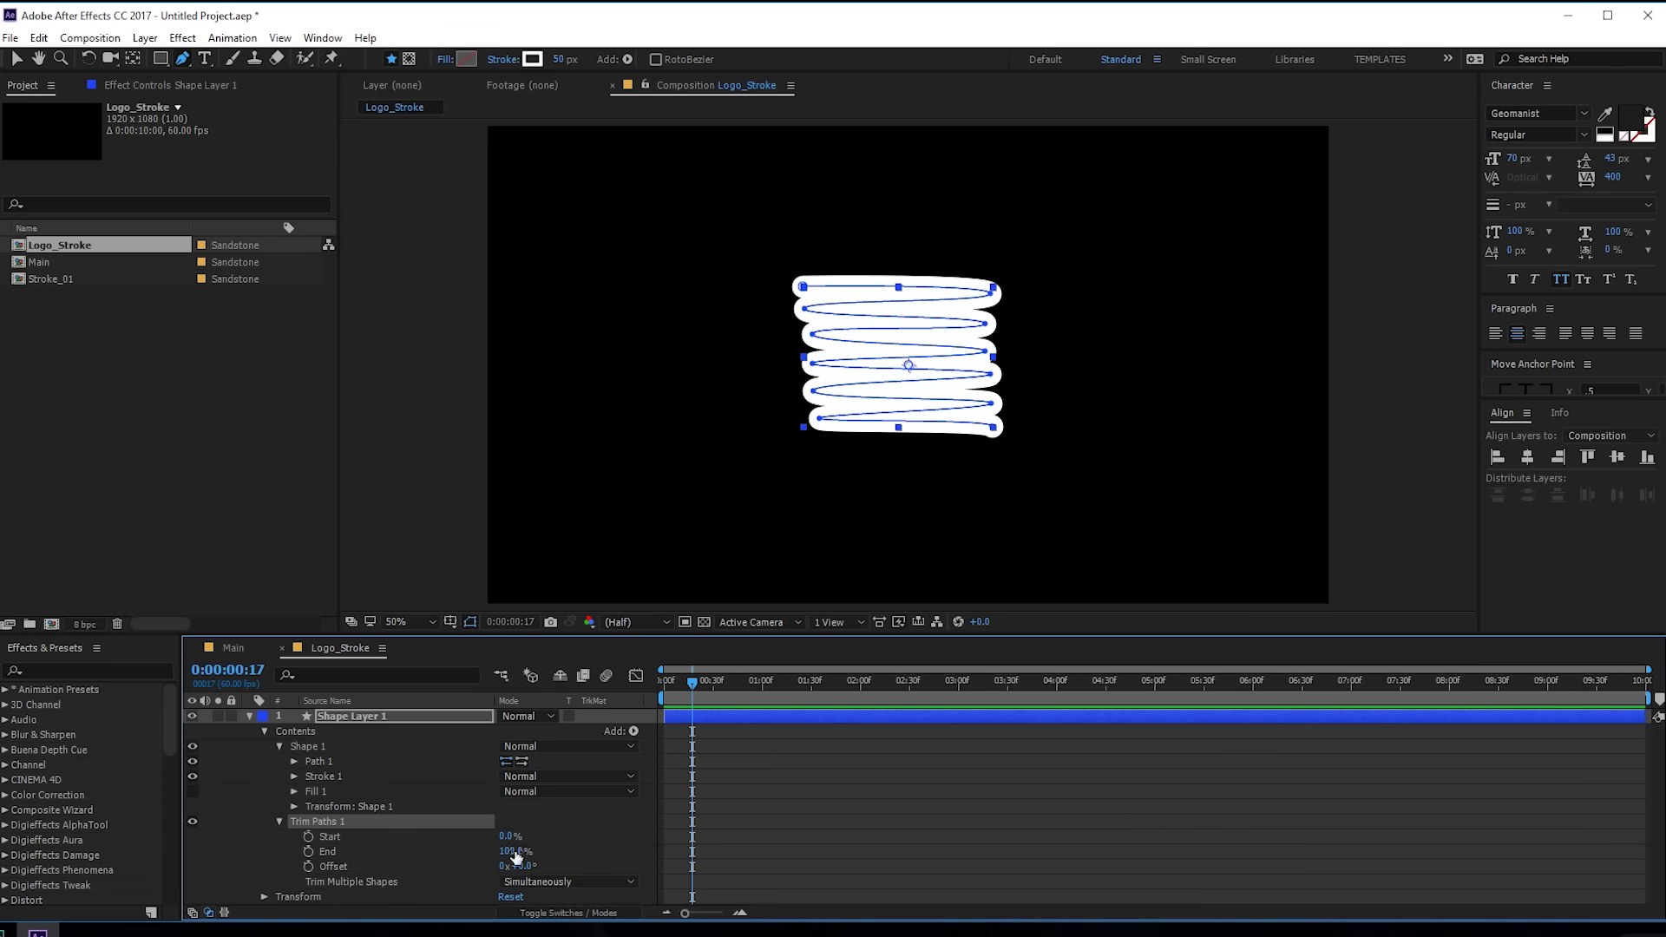
Step: Keyframe the Trim Paths End at 0% at 0:00:00:00 and move the playhead to 0:00:00:58
mouse_move(510, 859)
left_mouse_down()
mouse_move(496, 856)
mouse_move(523, 868)
mouse_move(276, 878)
left_mouse_up()
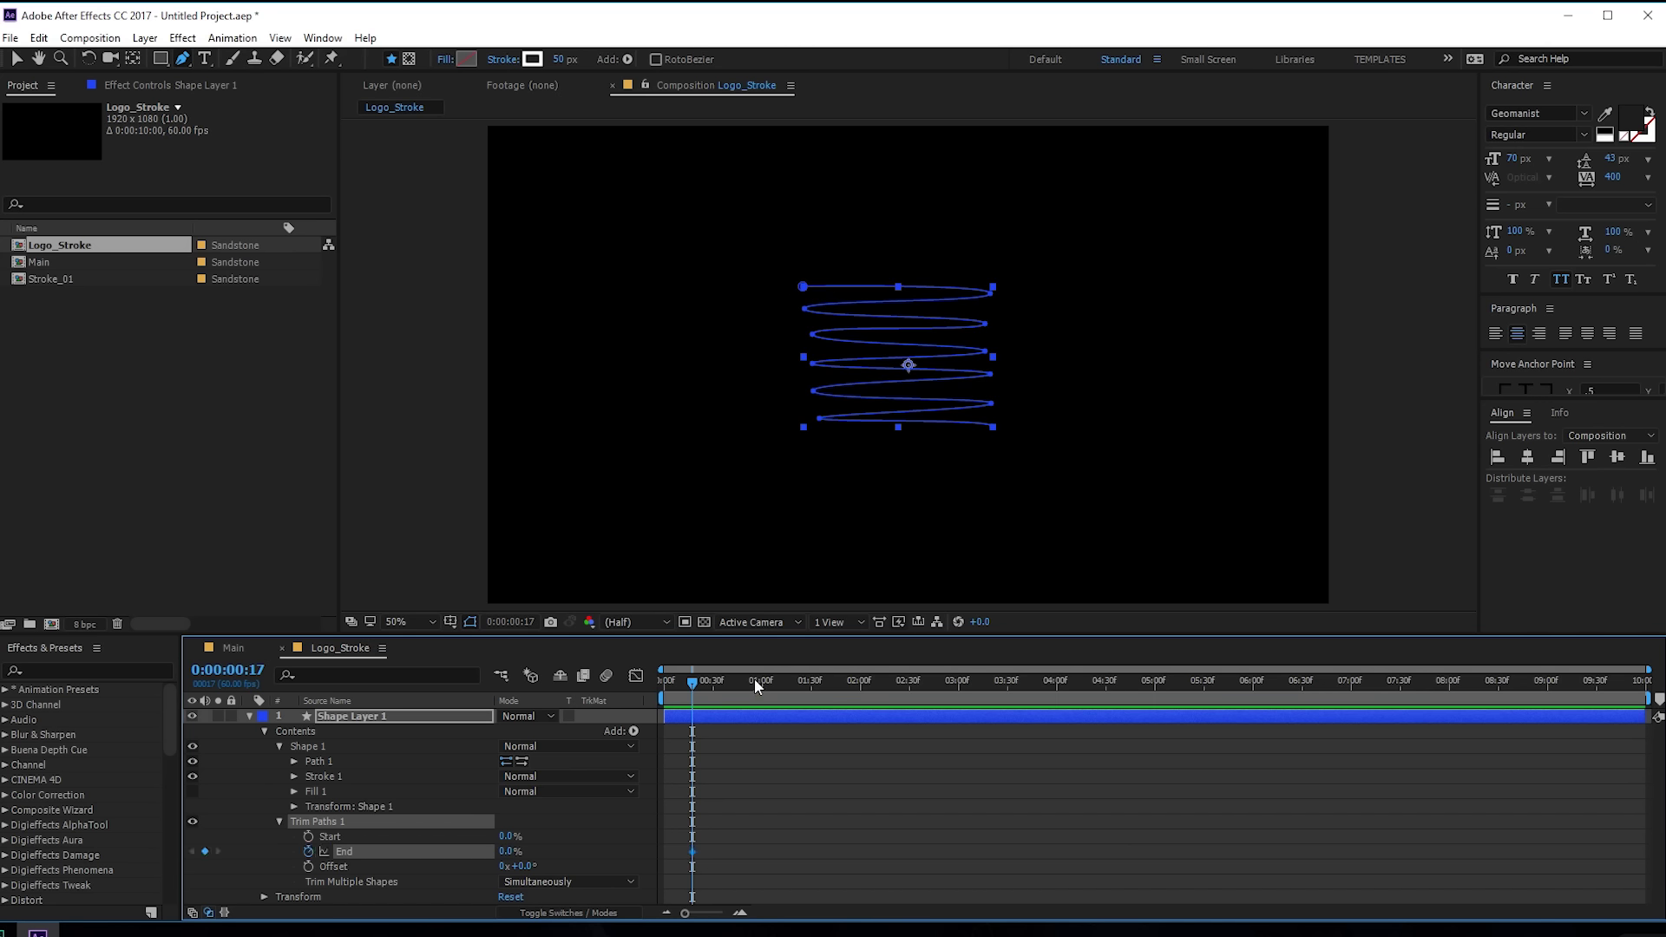
left_click_drag(691, 850, 665, 852)
left_click_drag(739, 683, 759, 700)
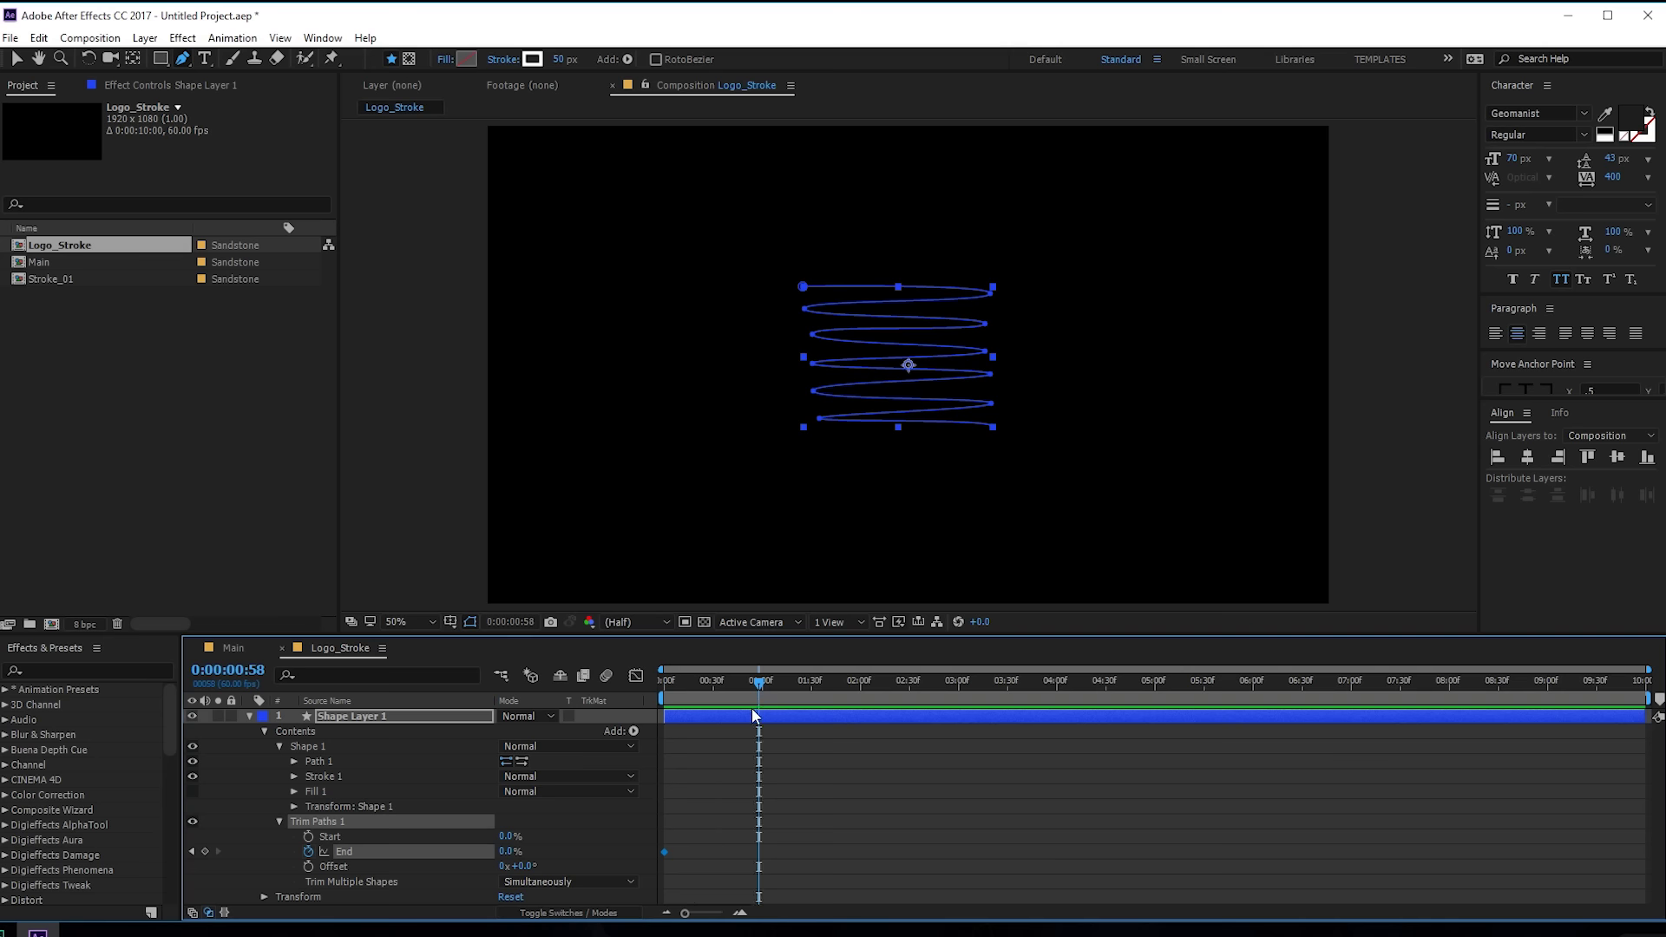
Step: Keyframe the Trim Paths End at 100% at 0:00:01:00 and preview the stroke animation from the start
key("Page_Down")
key("Page_Down")
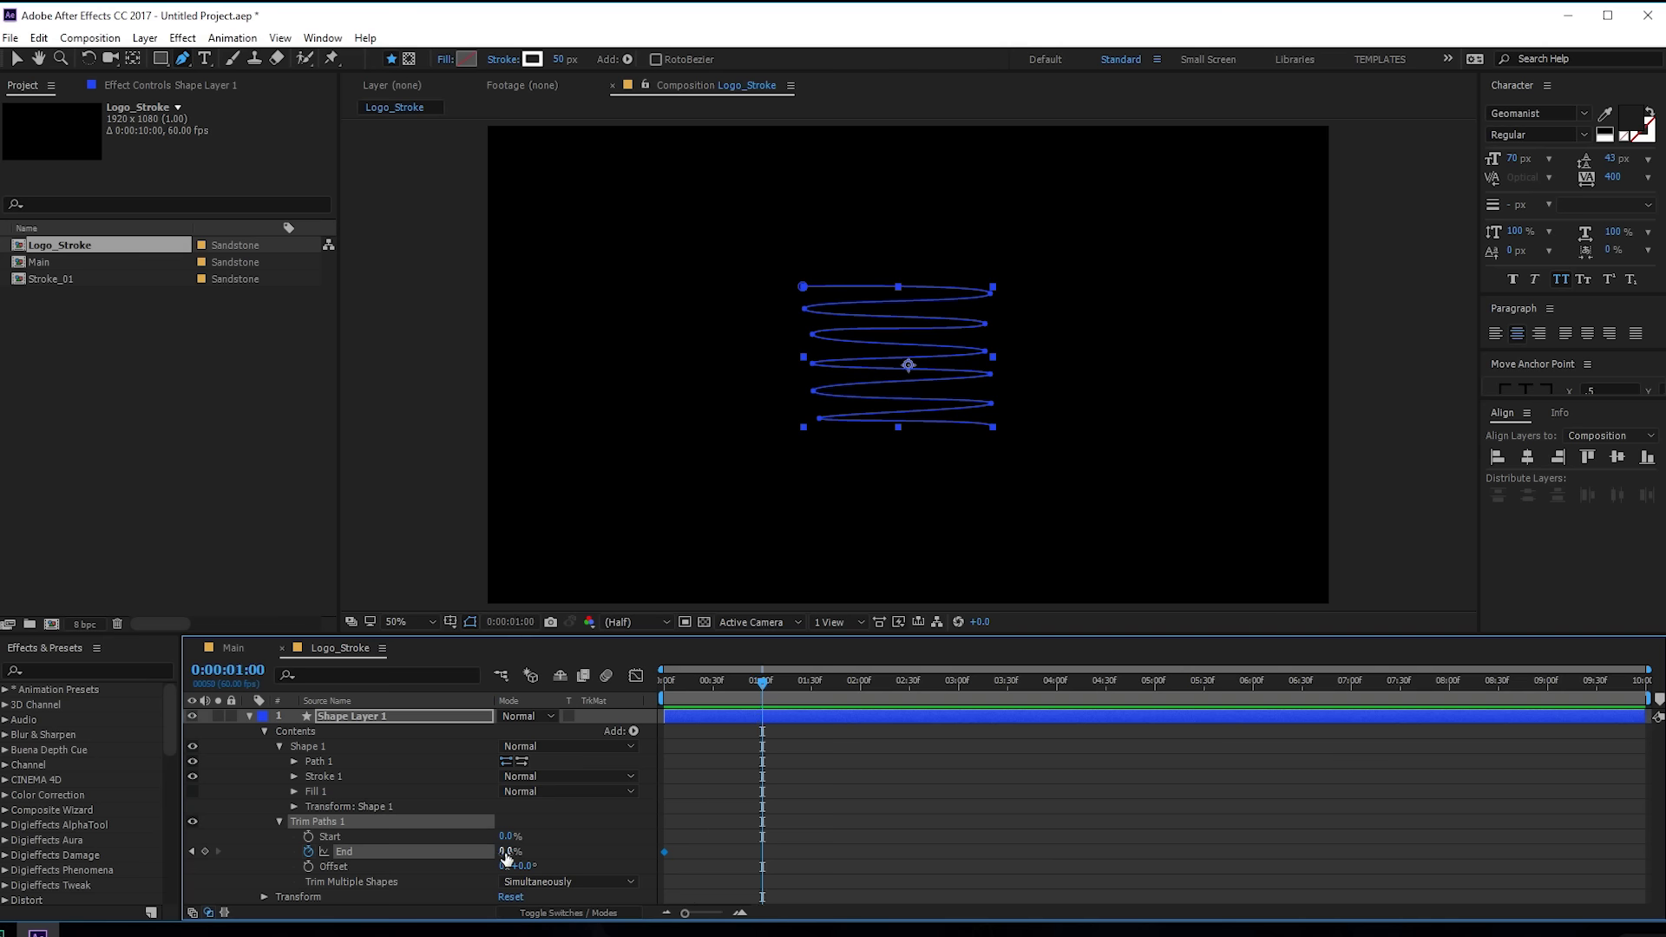
left_click_drag(506, 858, 711, 722)
left_click(675, 690)
key("space")
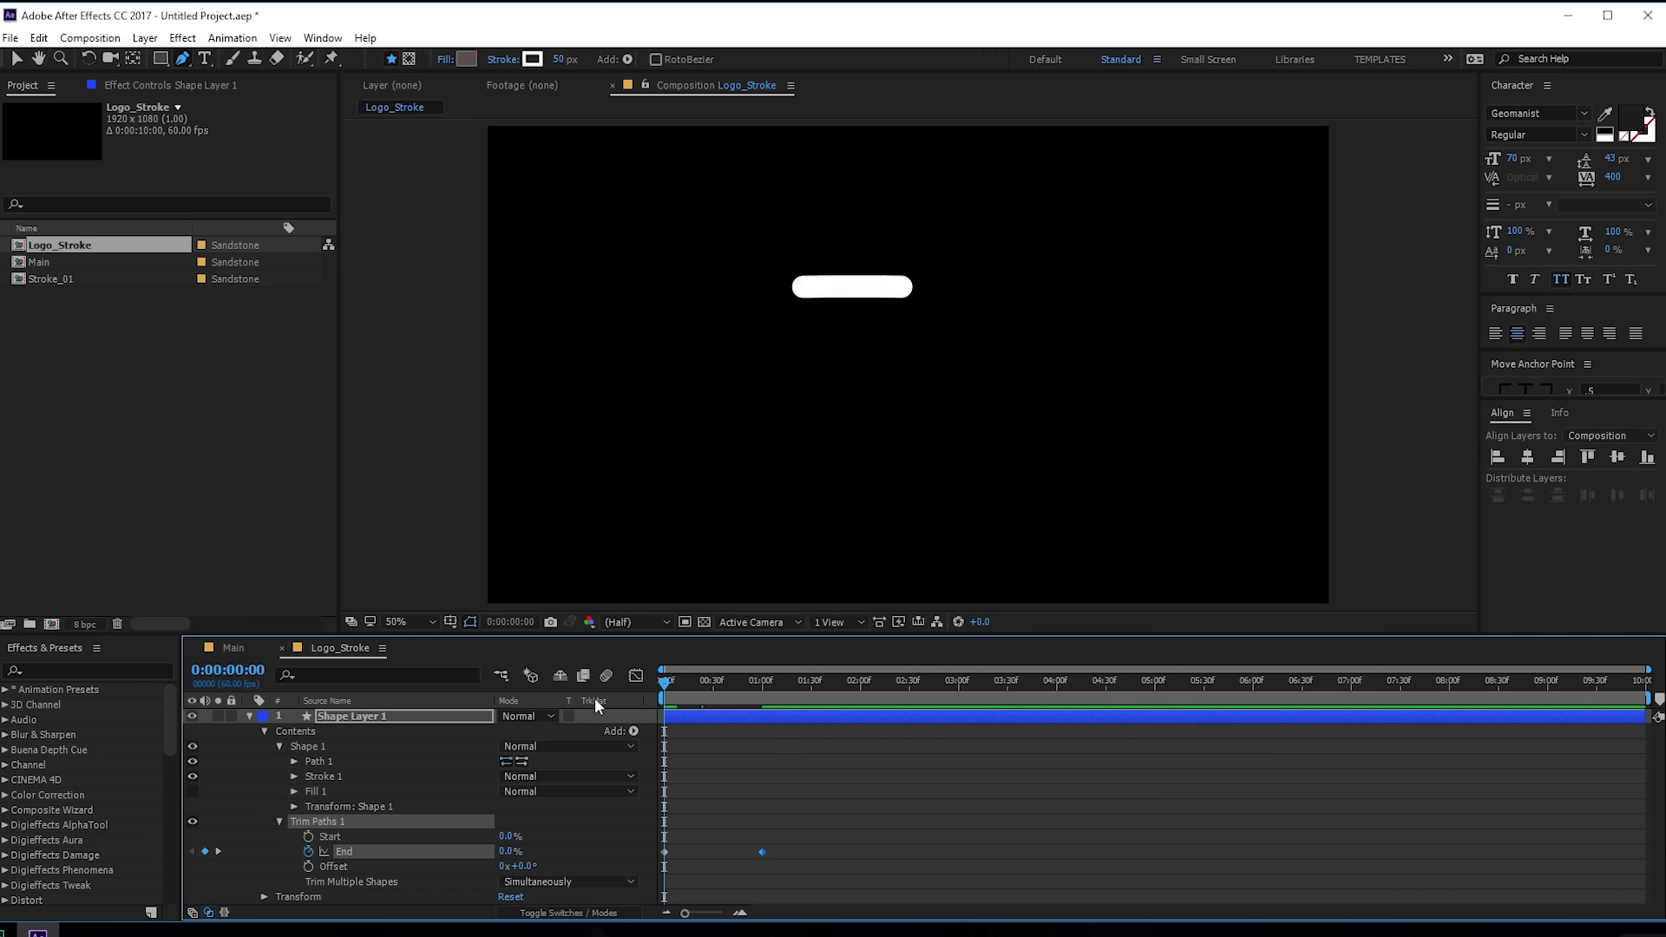
key("space")
Step: Apply Easy Ease to both Trim Paths End keyframes and preview the zigzag stroke again from the start
left_click_drag(827, 825, 625, 864)
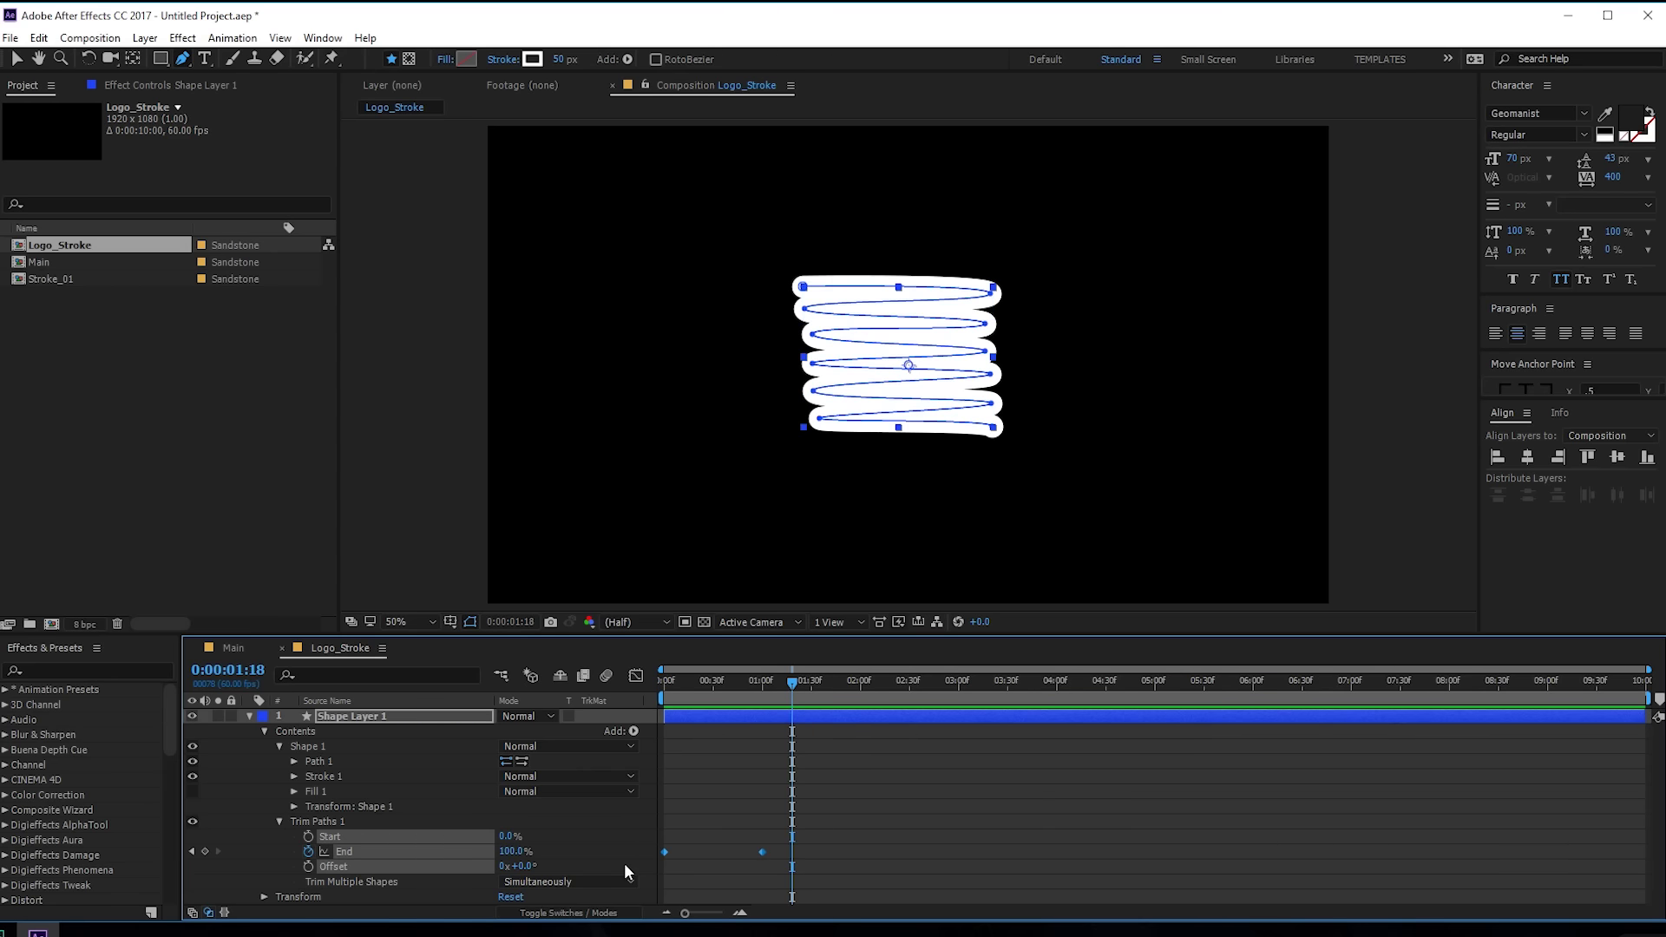
key("F9")
left_click(747, 781)
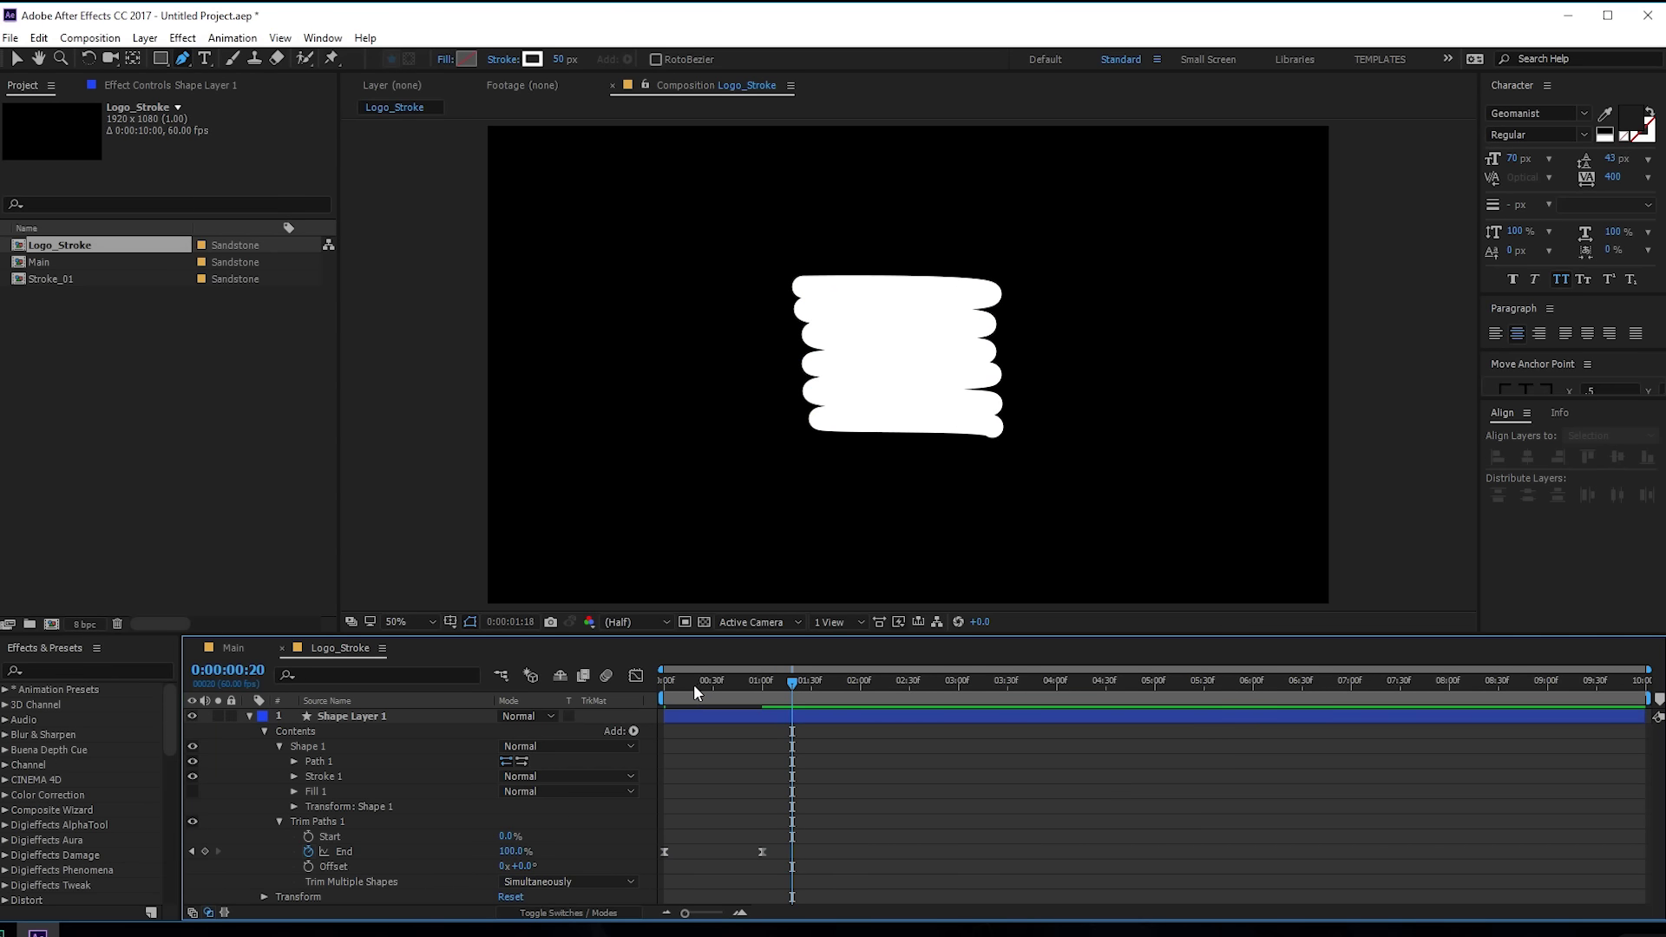
left_click_drag(695, 684, 573, 709)
key("space")
Step: Collapse Shape Layer 1 and trim its out point to 0:00:00:04
left_click_drag(729, 686, 670, 691)
left_click(250, 716)
left_click(347, 716)
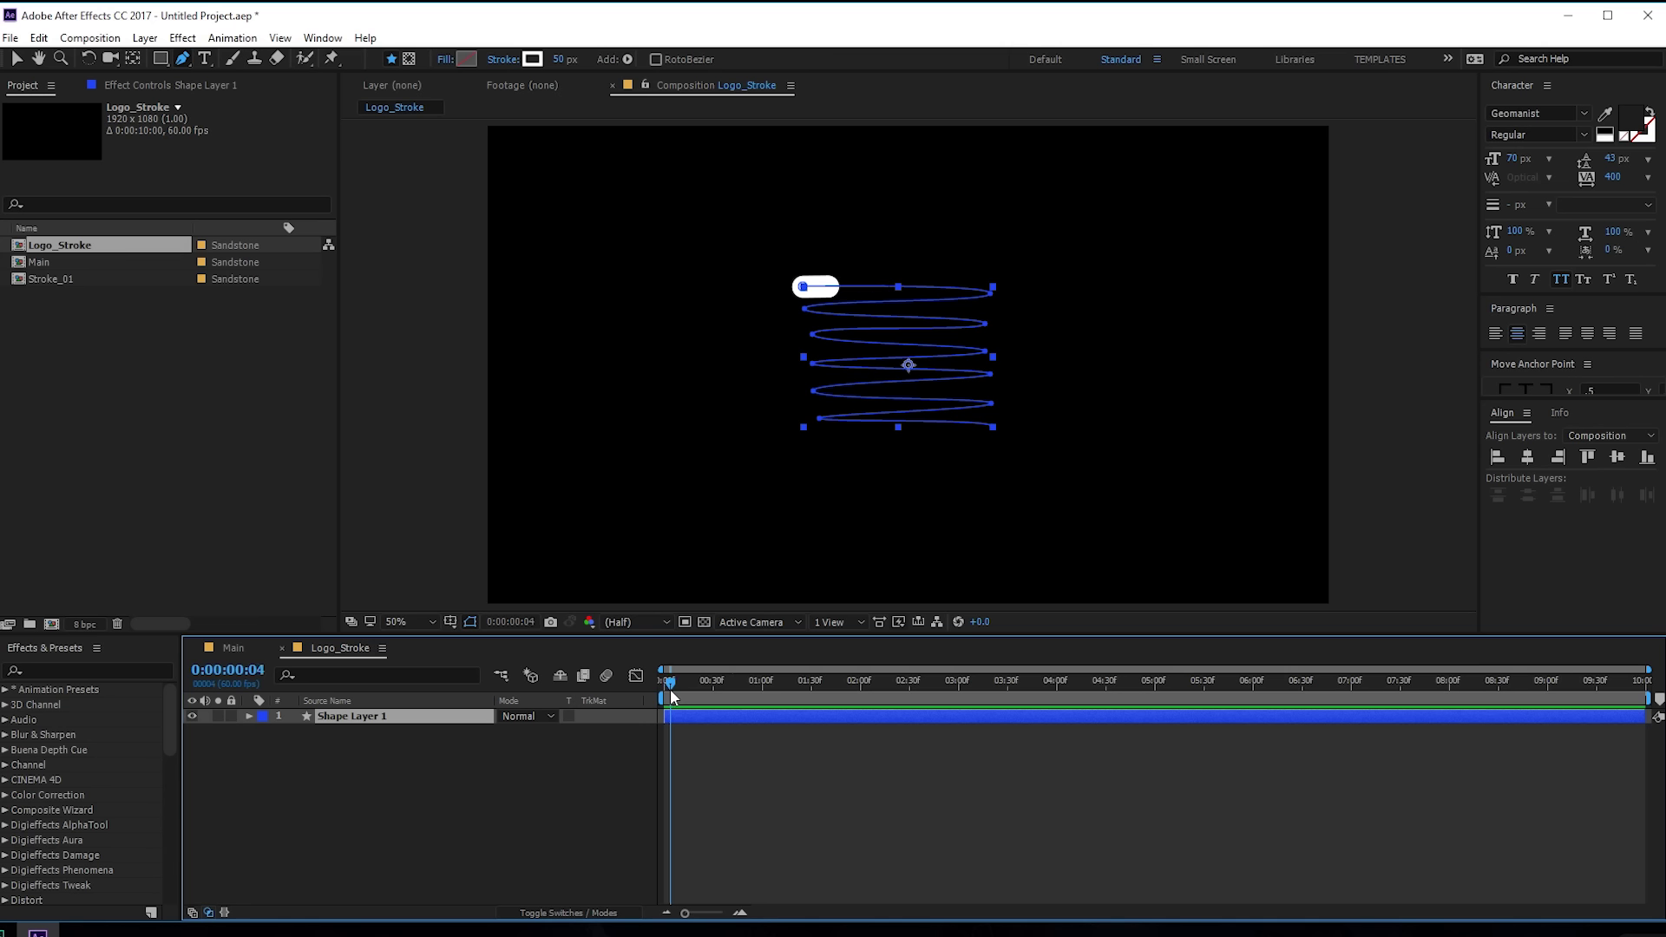
left_click(373, 713)
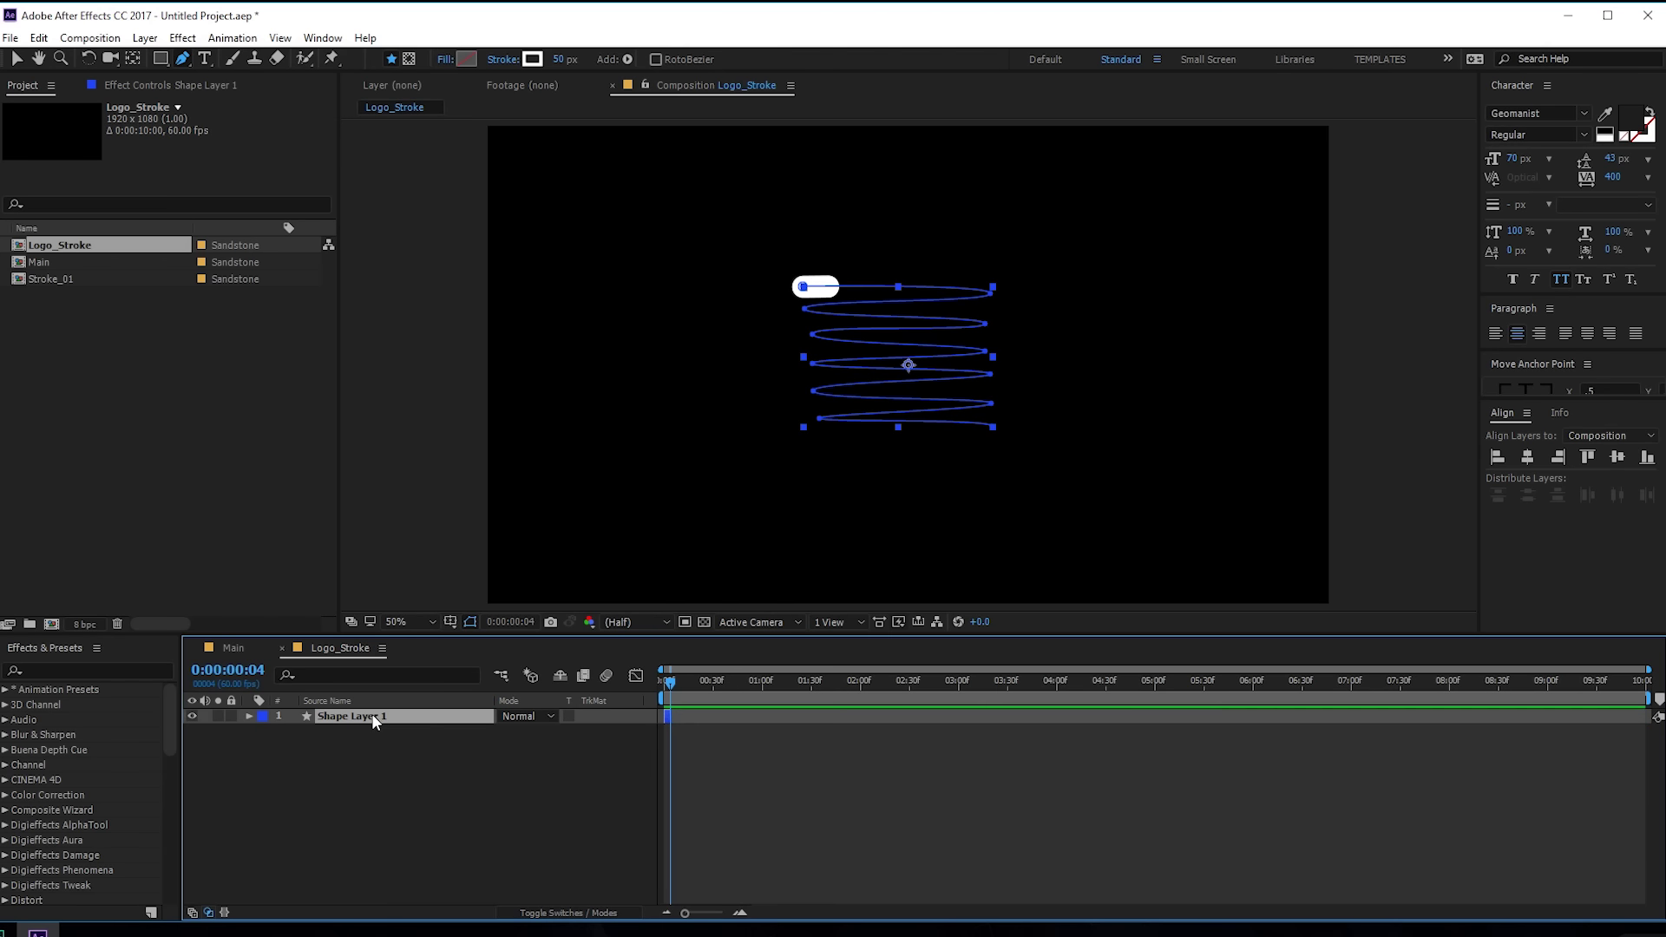
Step: Duplicate the trimmed Shape Layer 1 nine times to make ten stroke layers
key("ctrl+d")
key("ctrl+d")
key("ctrl+d")
key("ctrl+d")
key("ctrl+d")
key("ctrl+d")
key("ctrl+d")
key("ctrl+d")
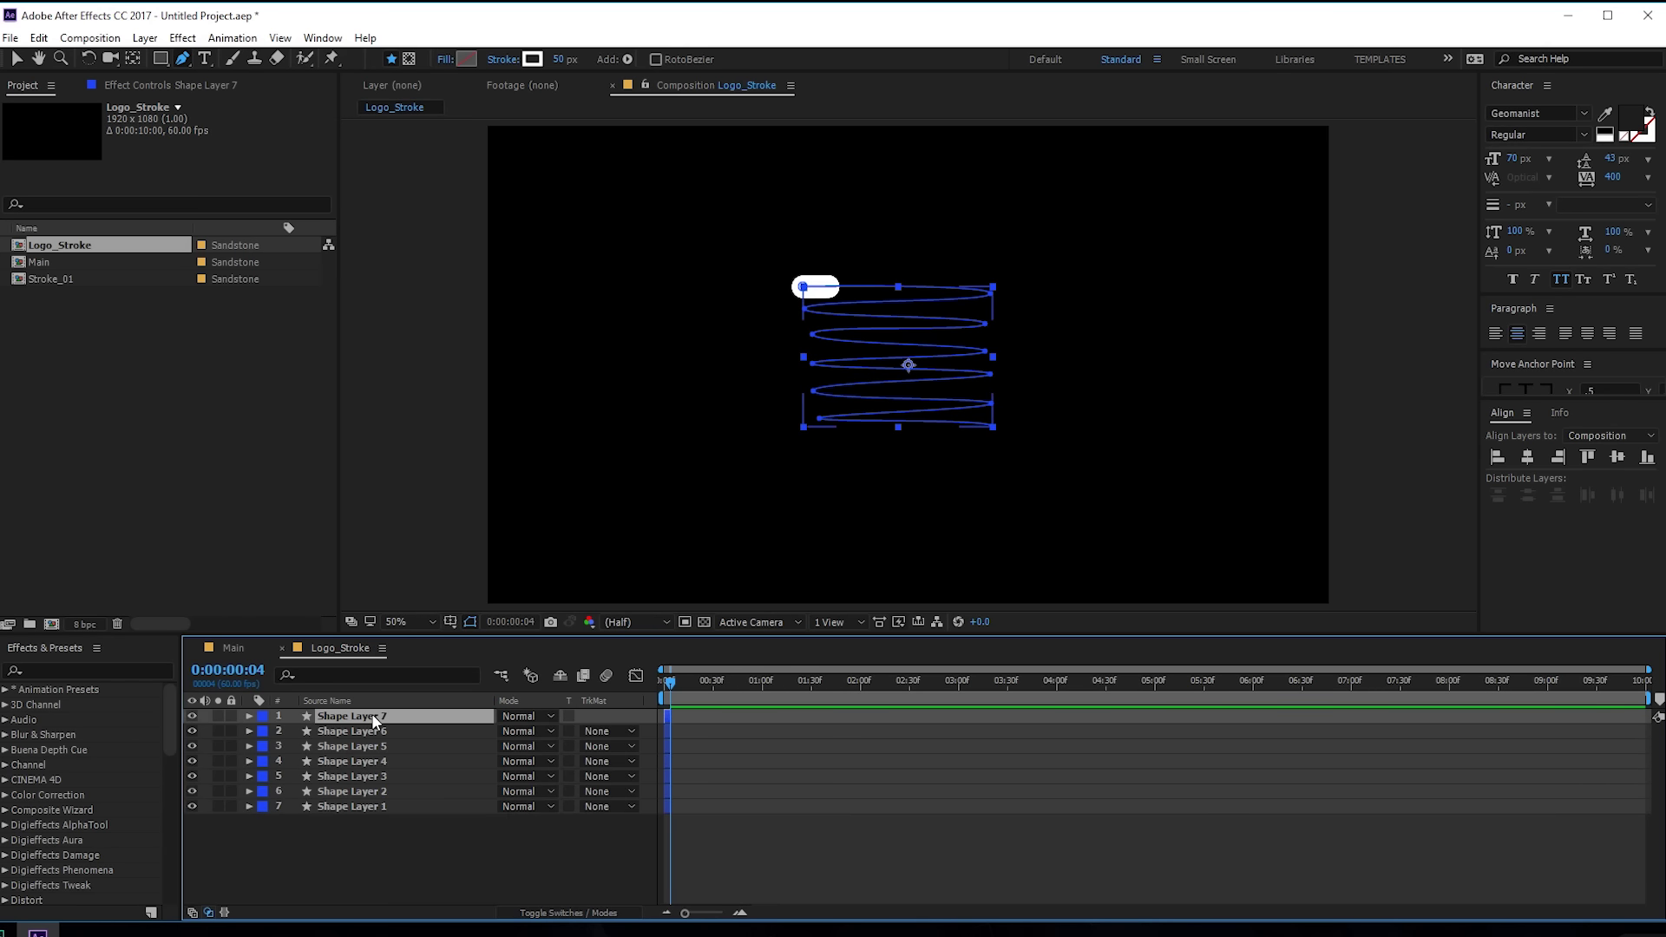
key("ctrl+d")
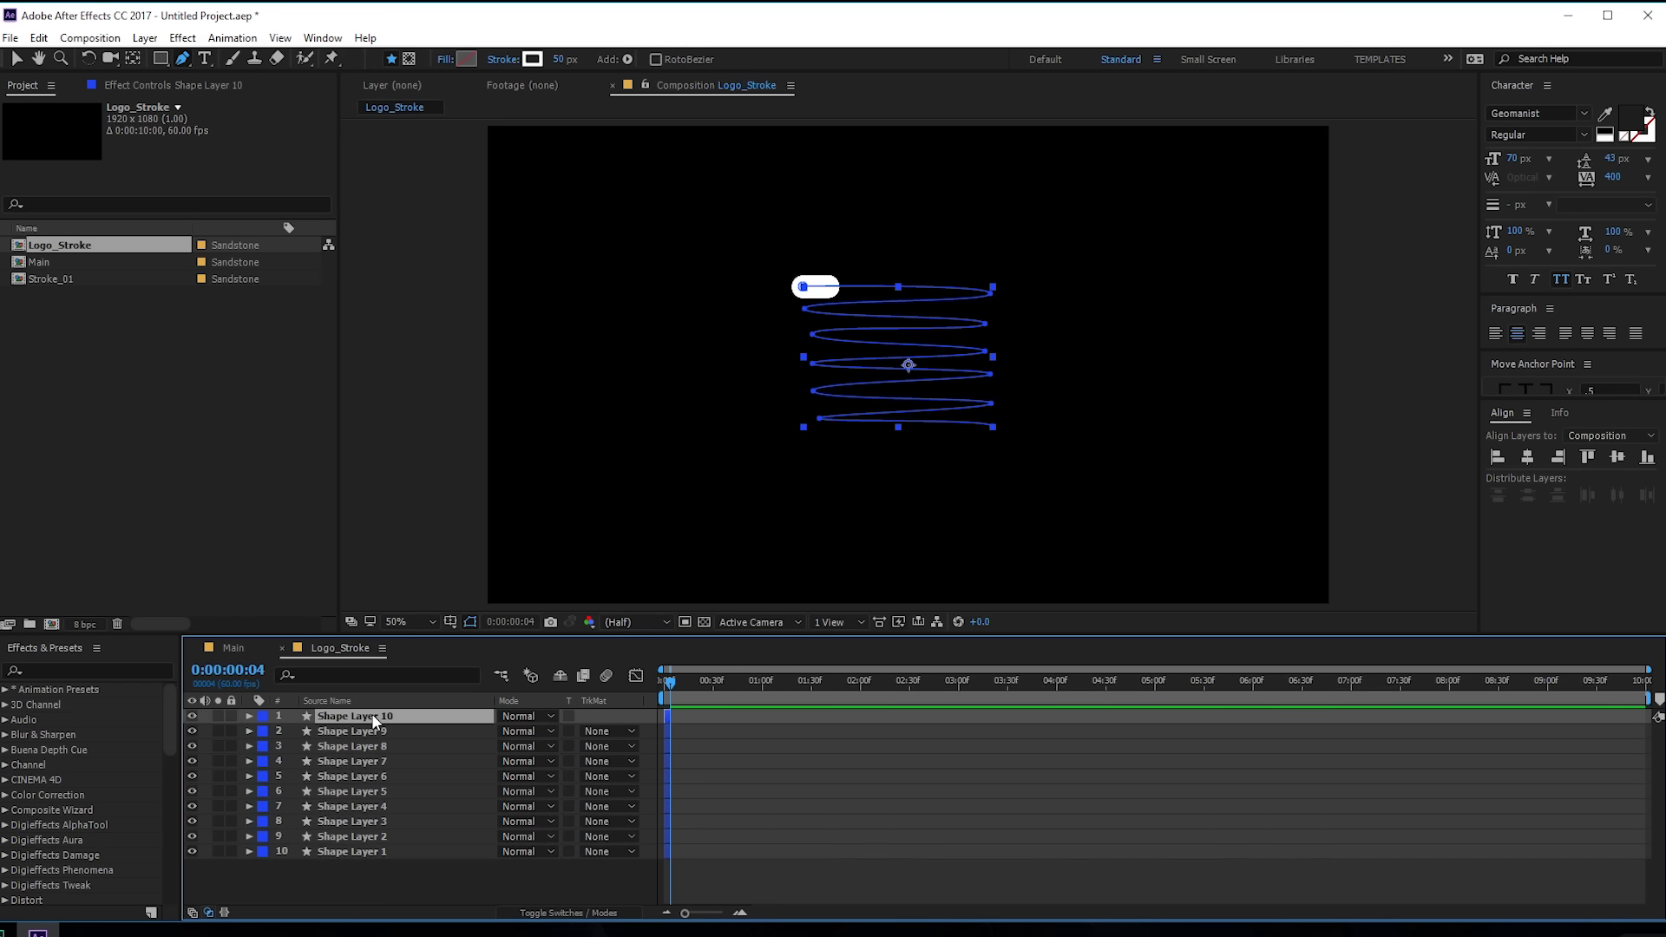
Step: Set the stroke width of Shape Layer 2 to 40 px
left_click(379, 882)
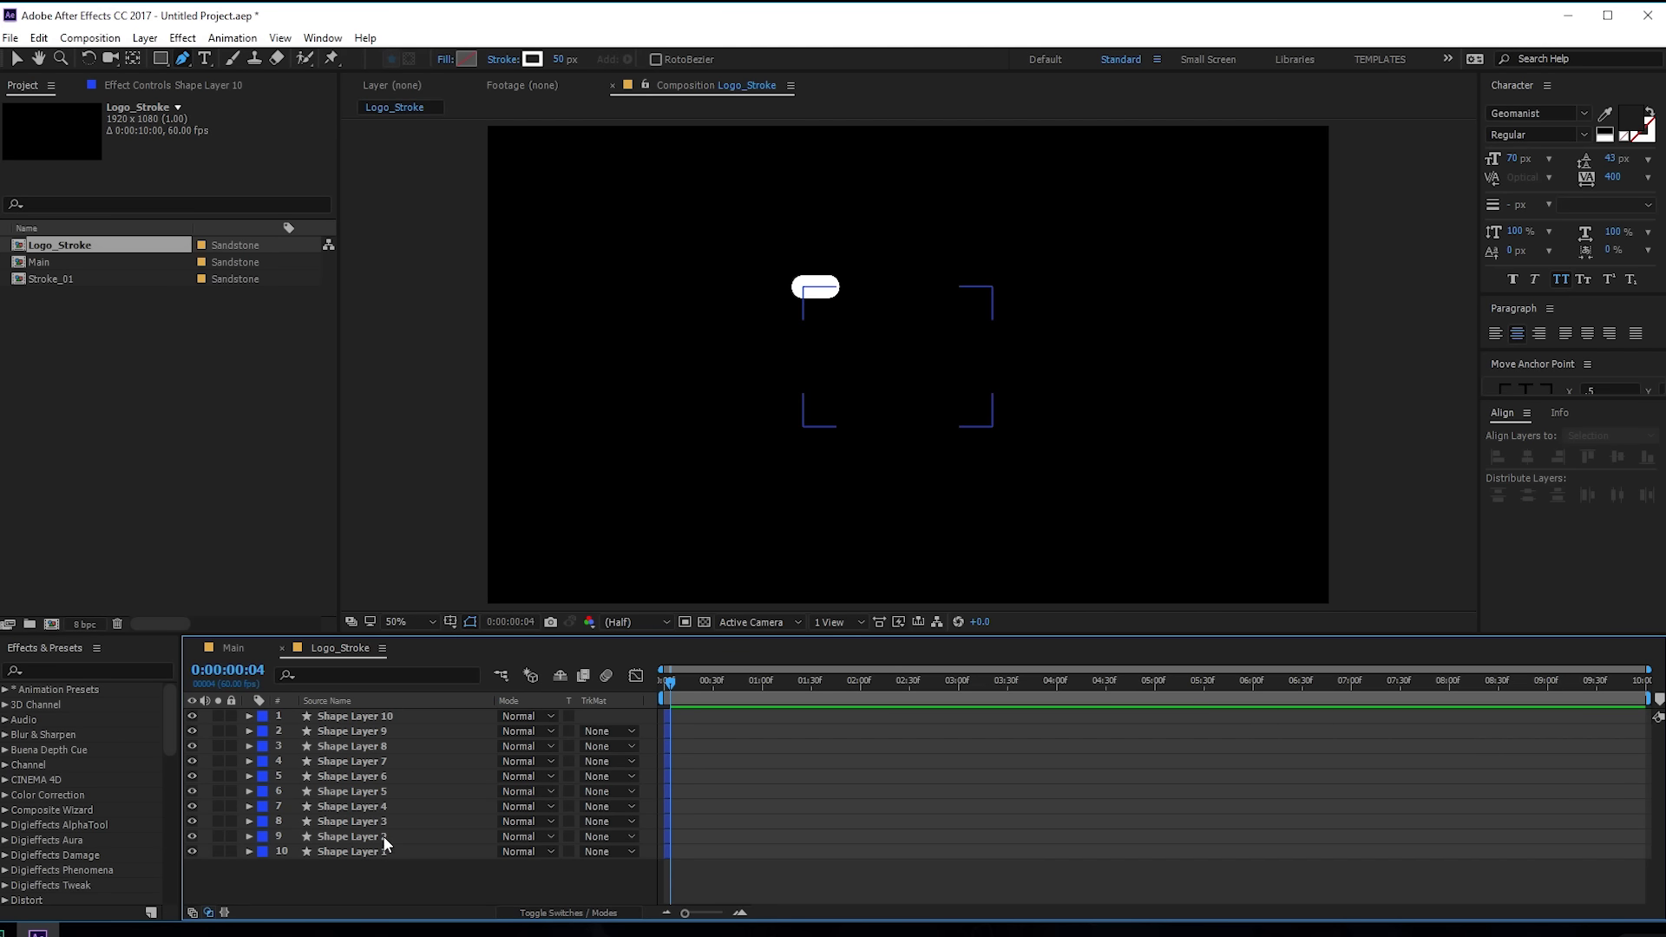
left_click(375, 851)
left_click(361, 864)
left_click(425, 854)
scroll(736, 798, "up", 2)
left_click_drag(836, 913, 802, 912)
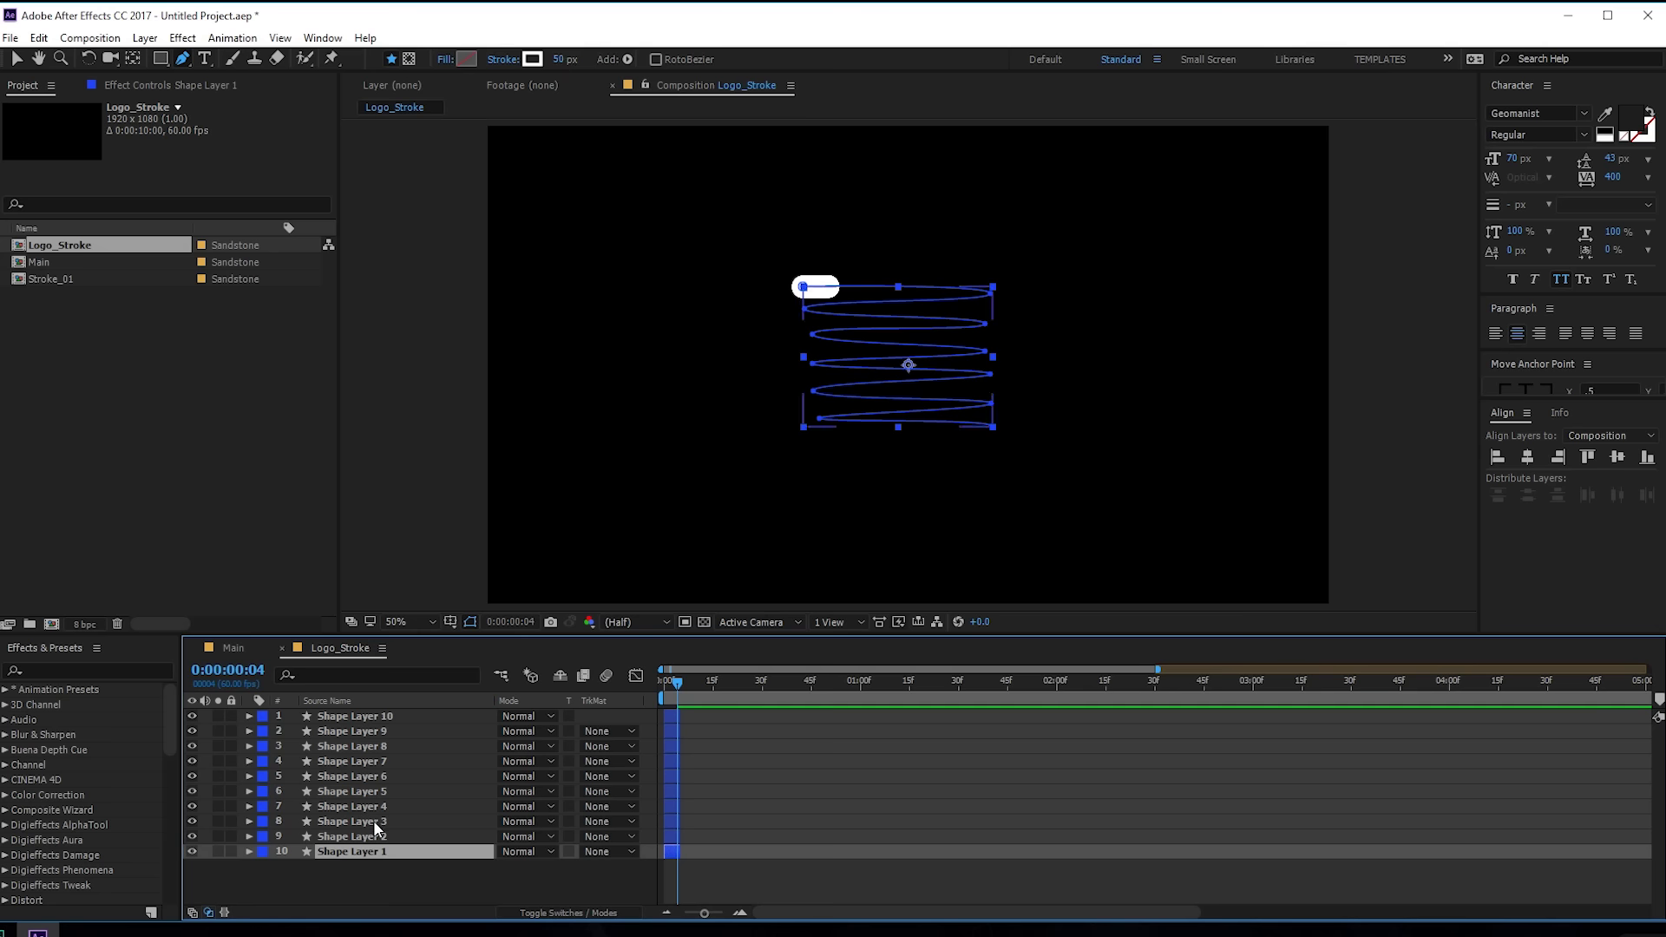
left_click(357, 838)
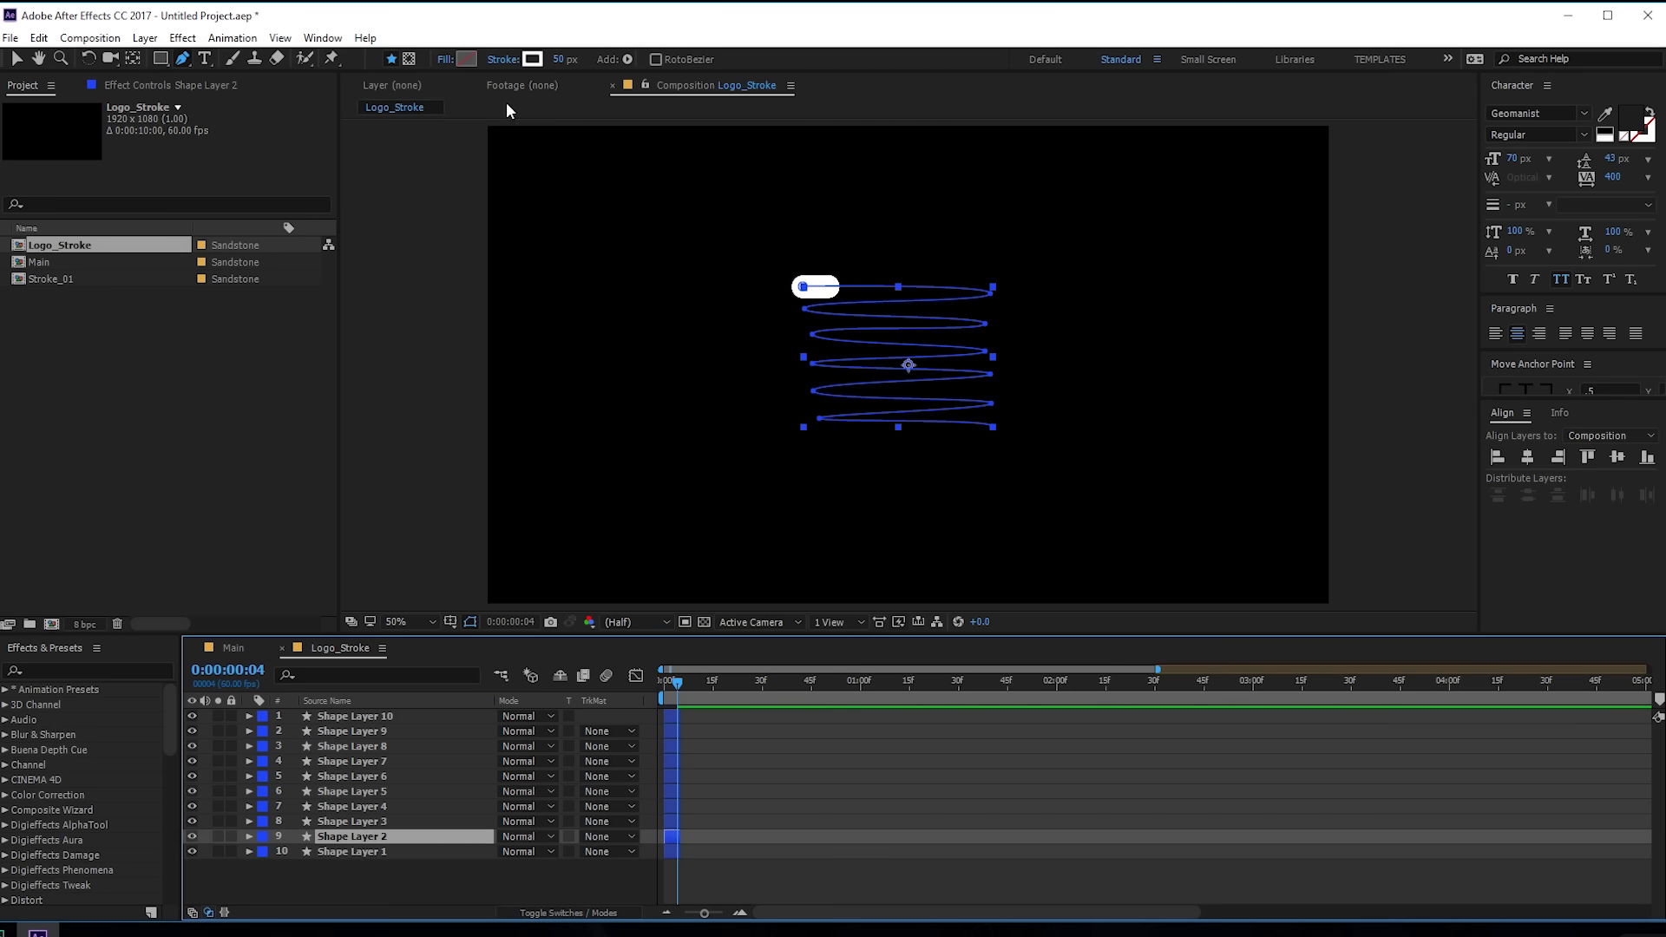
left_click(562, 59)
key("Return")
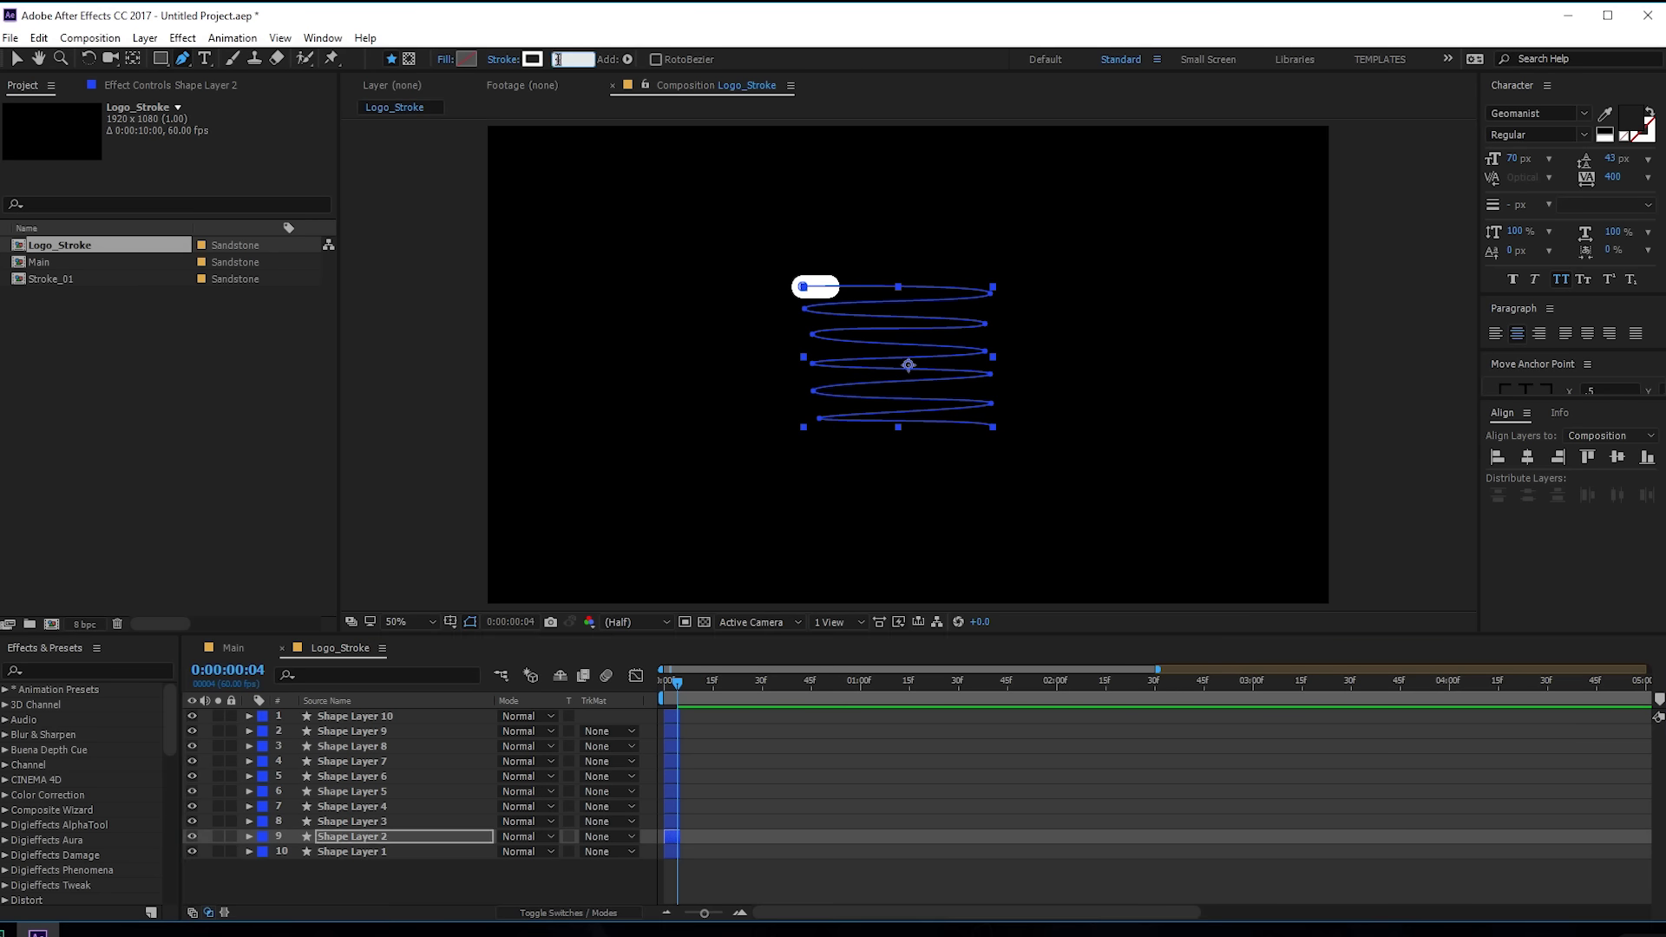
Step: Set the stroke width to 35 px on Shape Layer 3 and to 30 px on Shape Layer 4
left_click(374, 822)
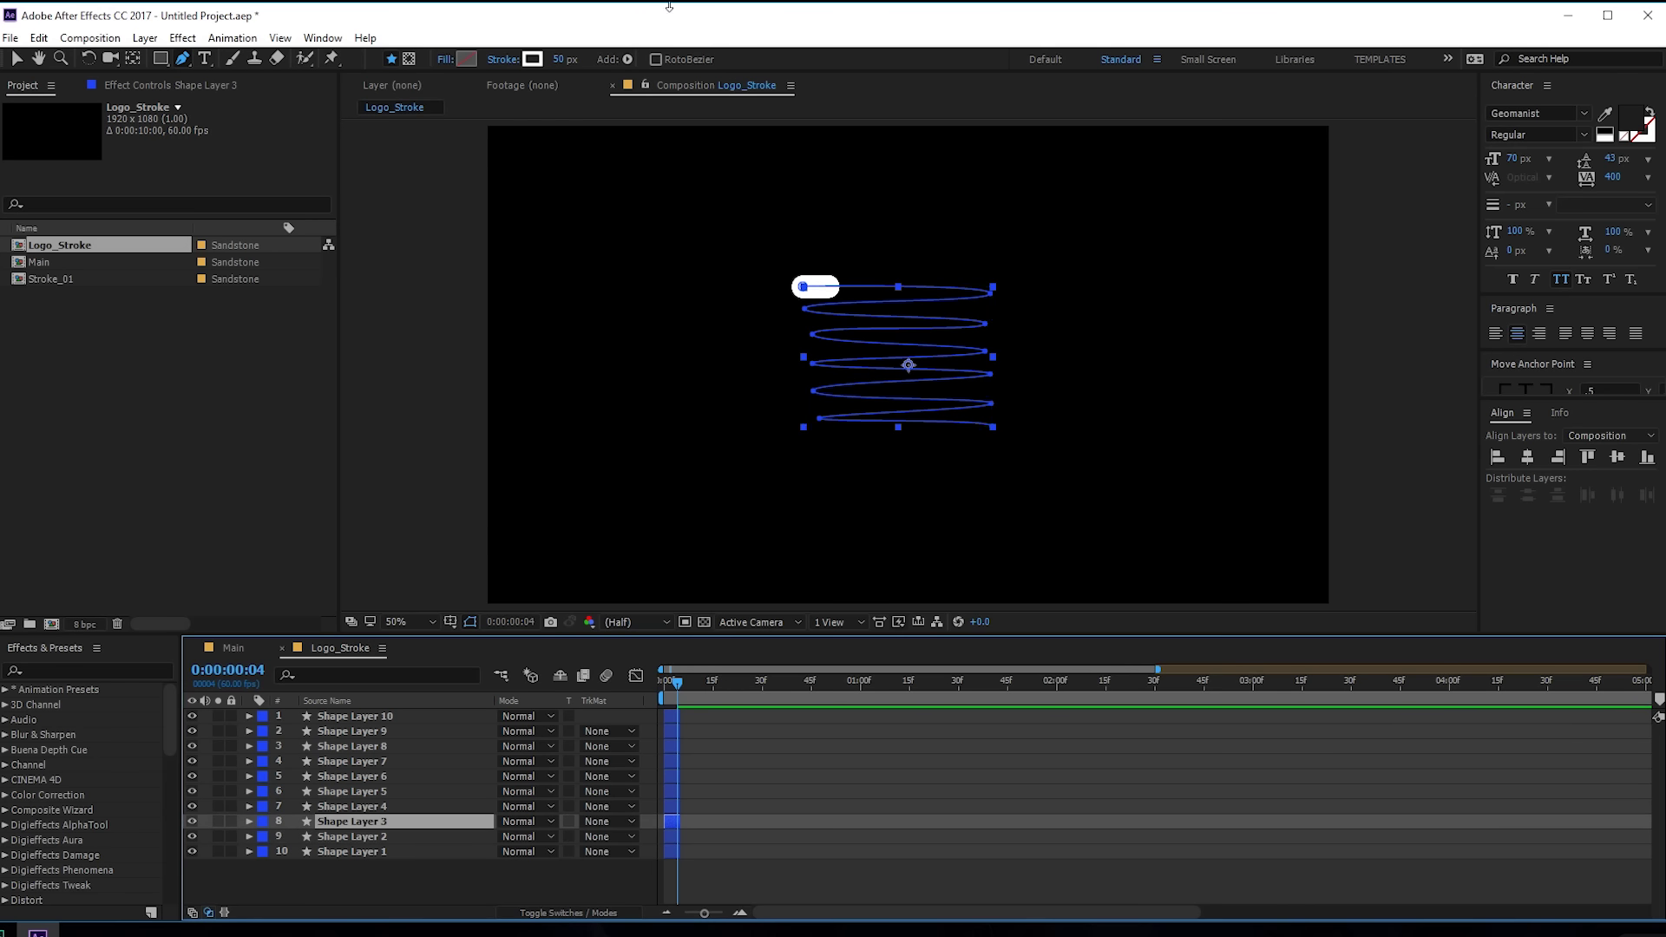
left_click(556, 59)
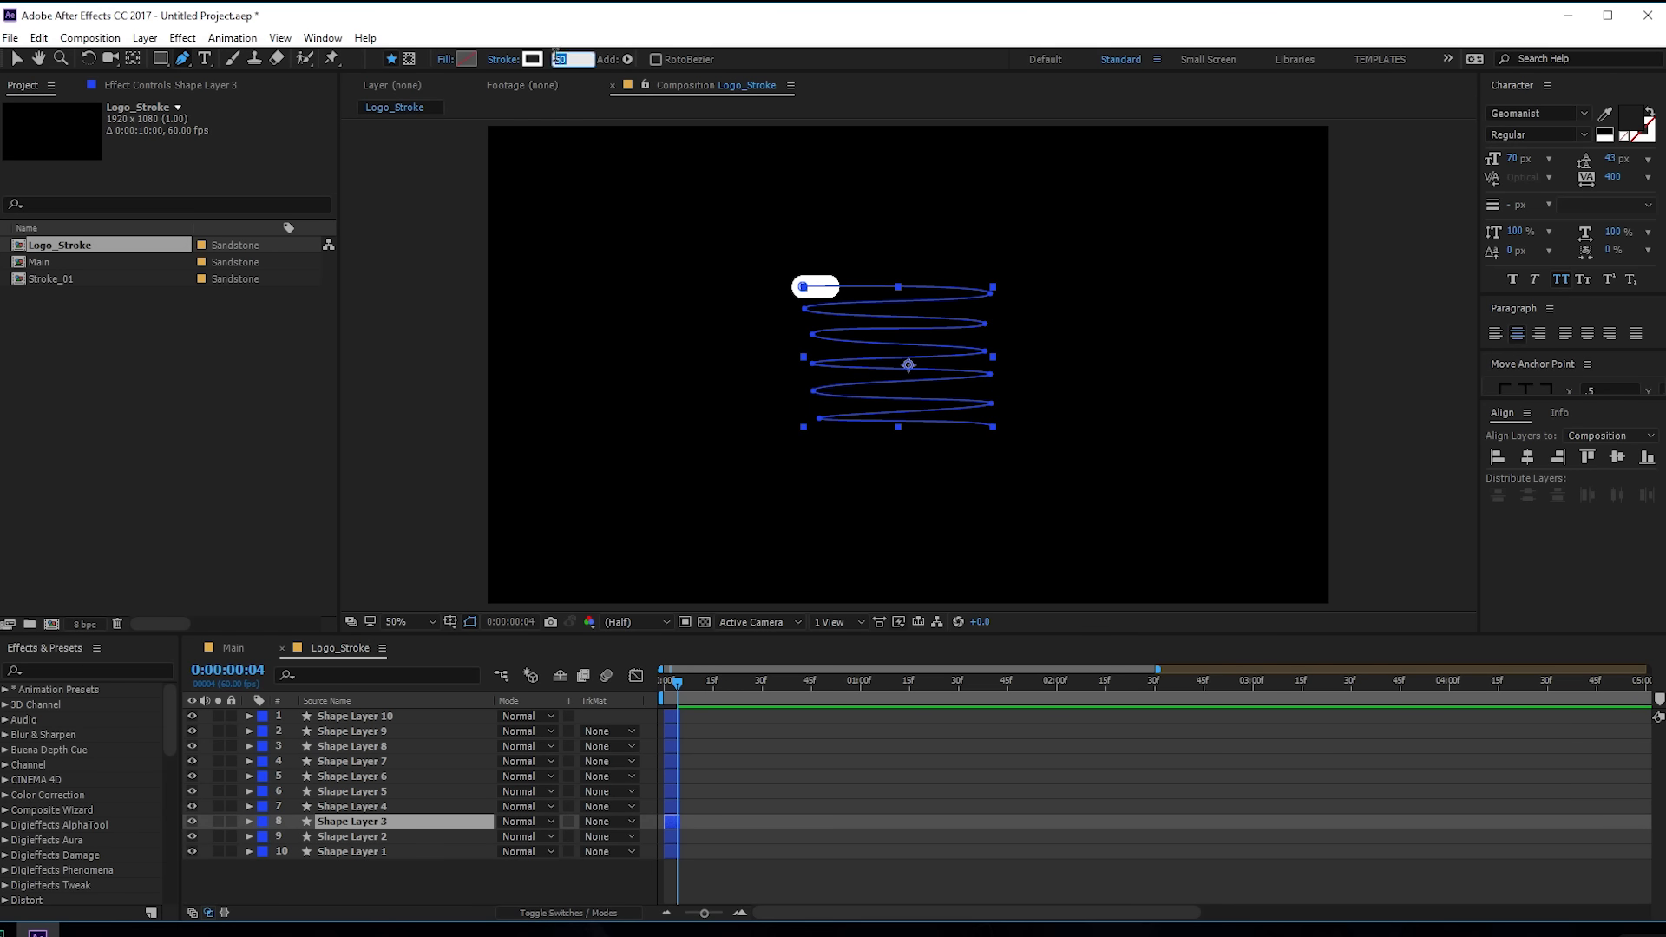
type("35")
key("Return")
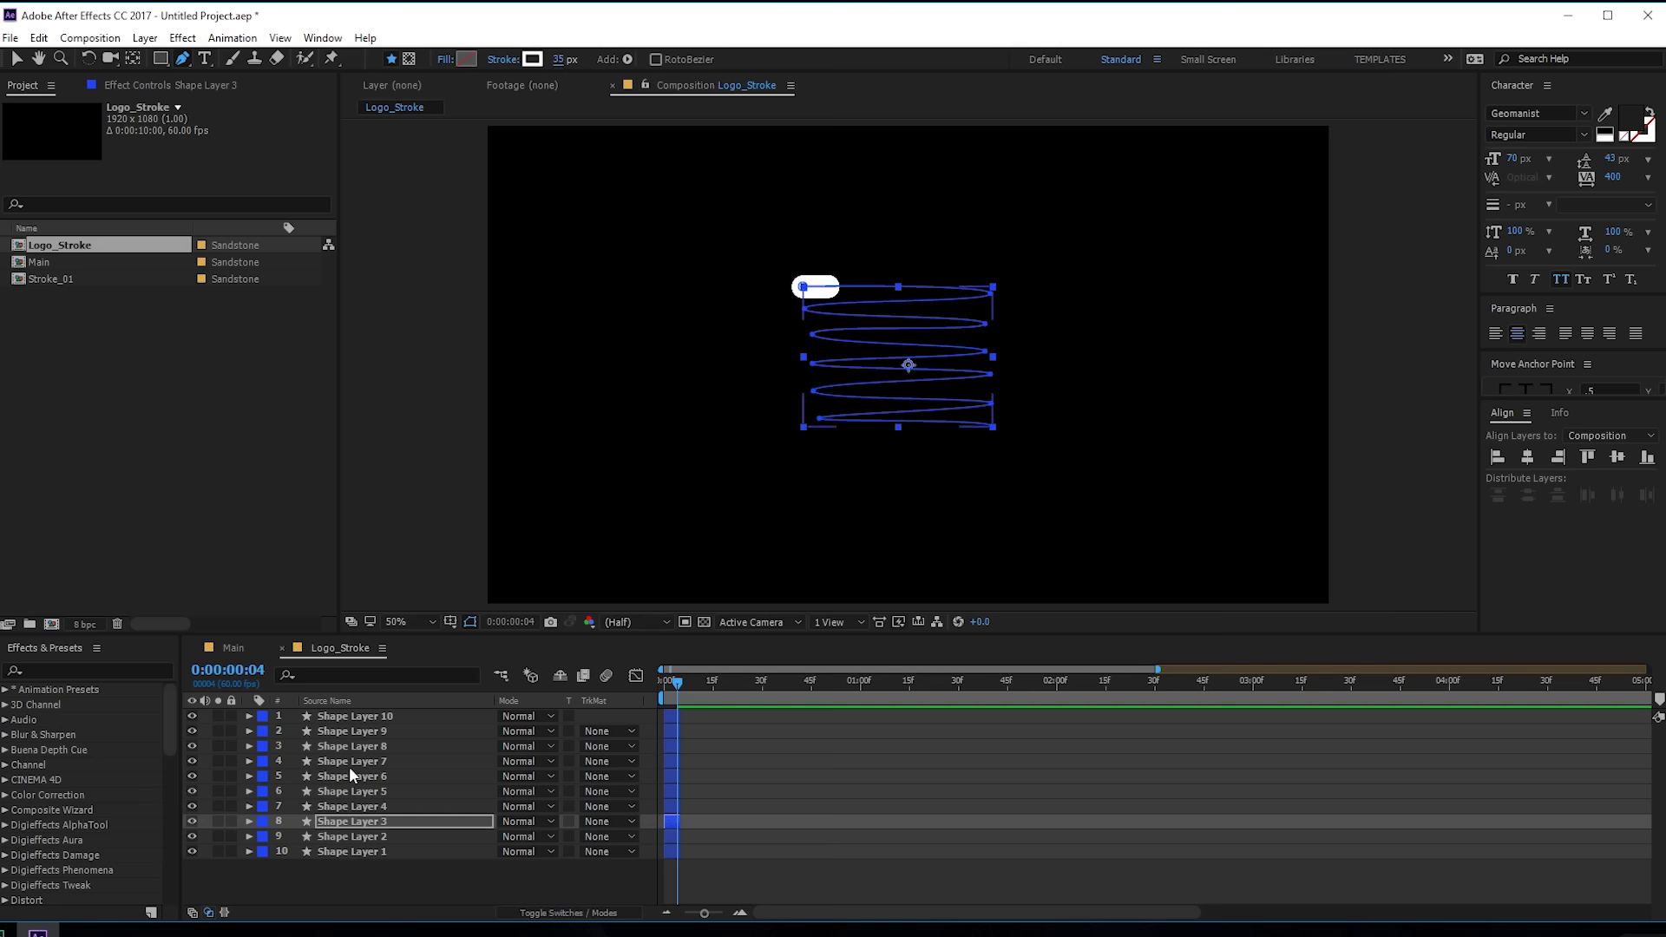
left_click(379, 807)
left_click(557, 61)
type("30")
key("Return")
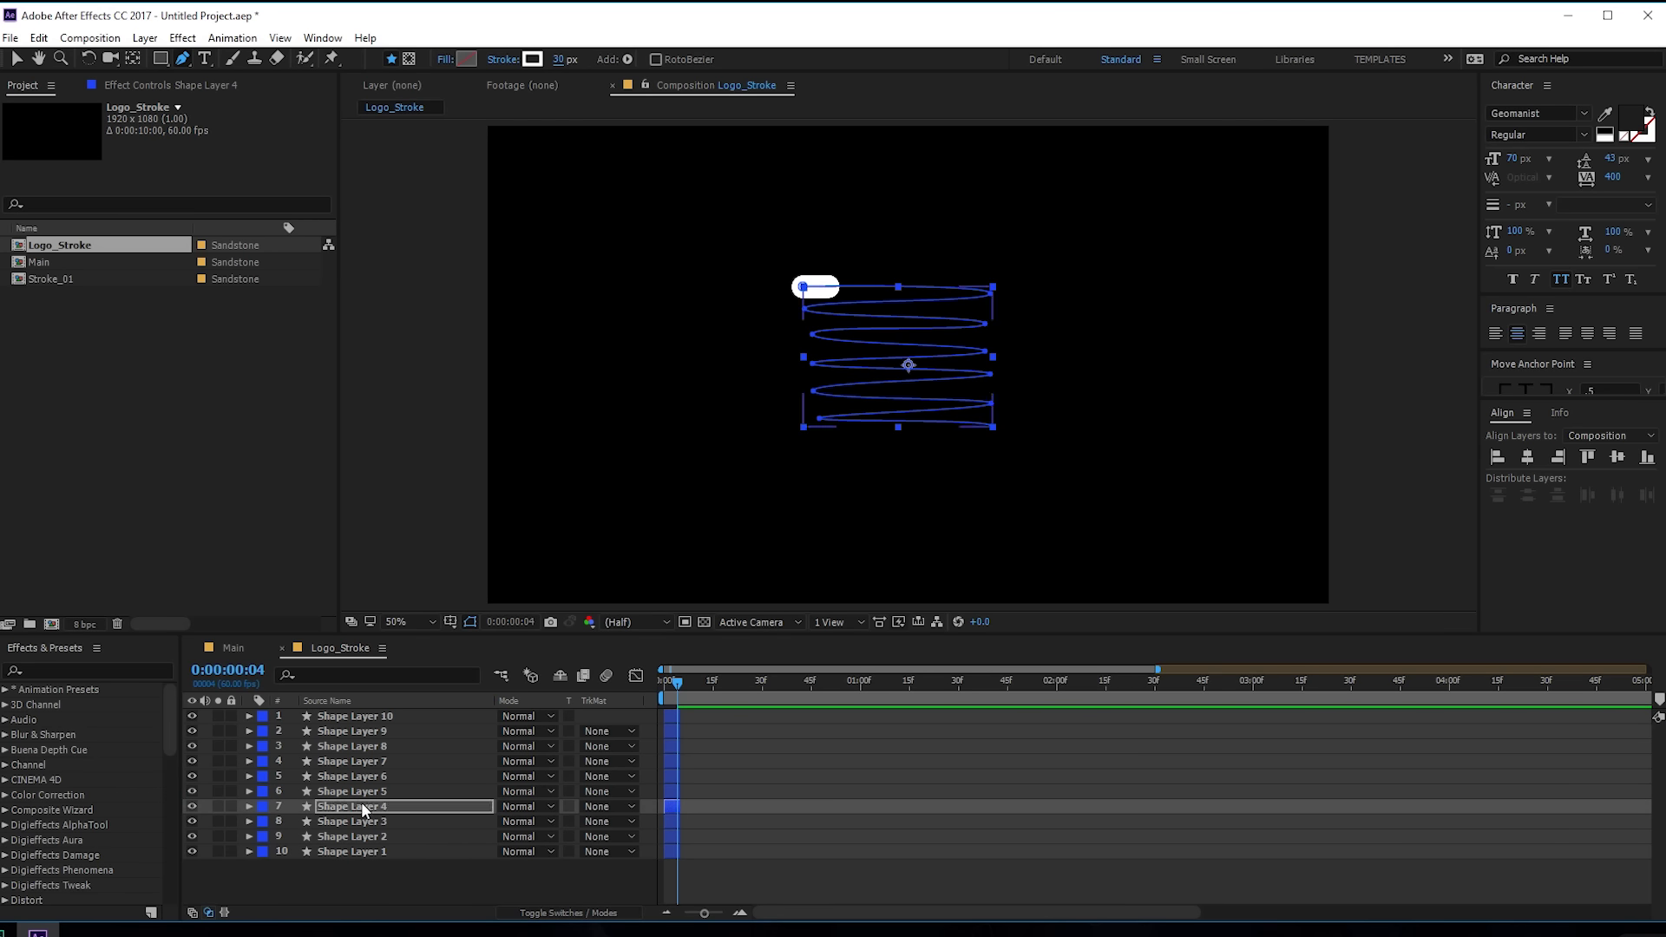
Step: Set the stroke width to 25 px on Shape Layer 5 and to 20 px on Shape Layer 6
left_click(382, 793)
left_click(560, 61)
type("25")
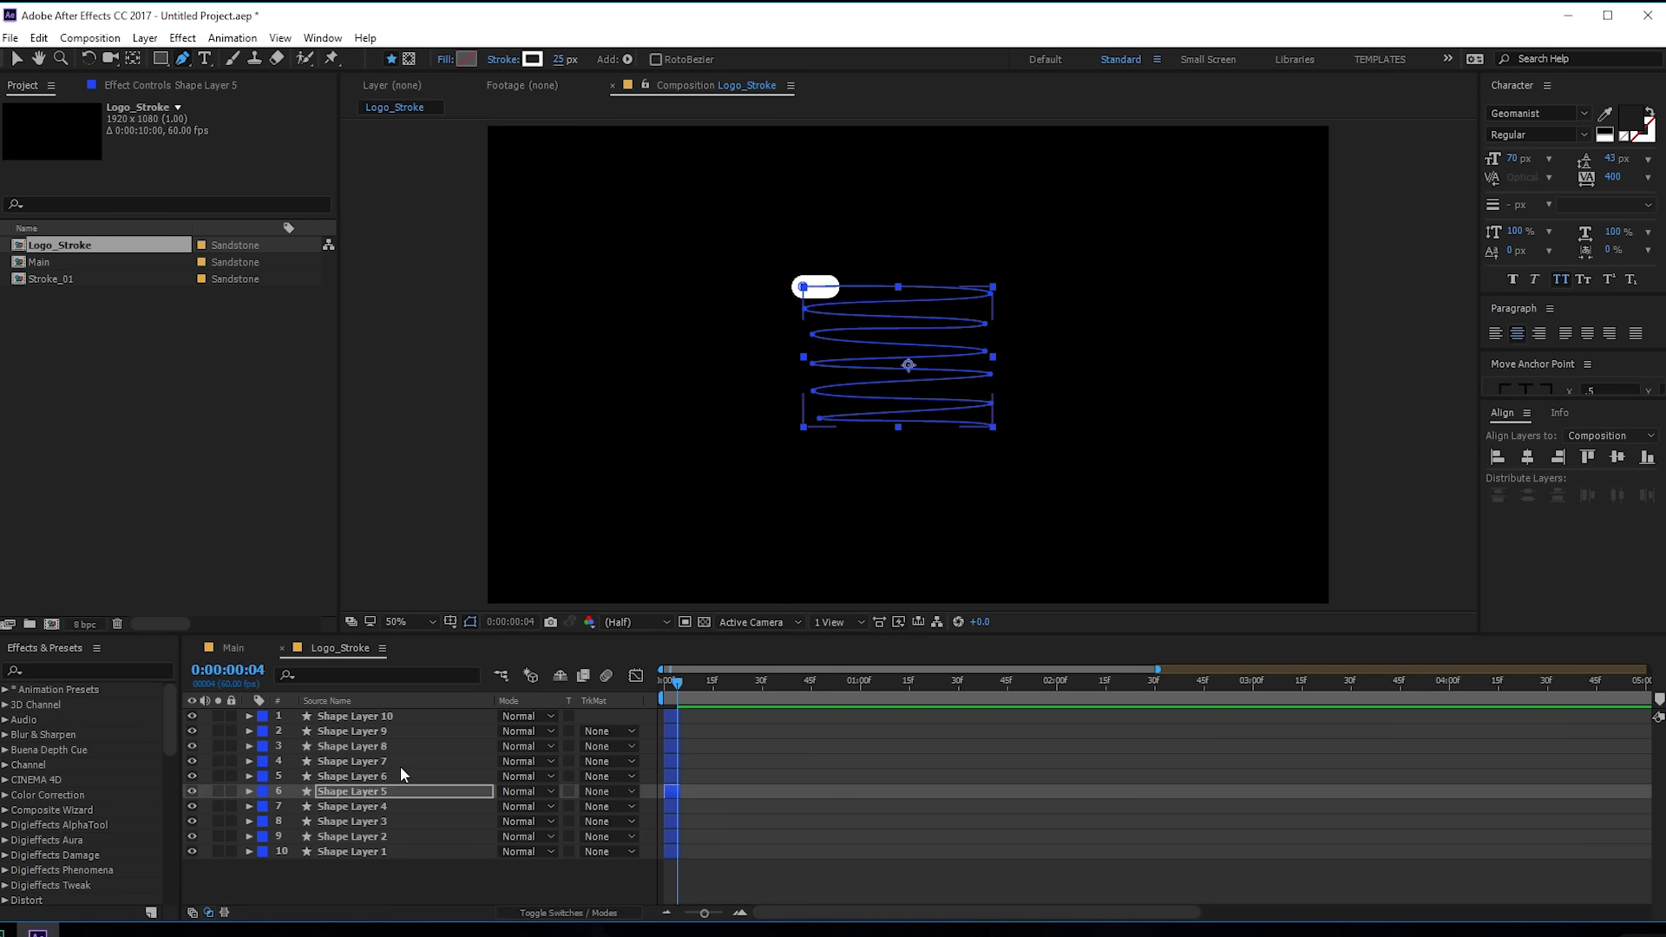
left_click(402, 775)
left_click(562, 61)
type("20")
key("Return")
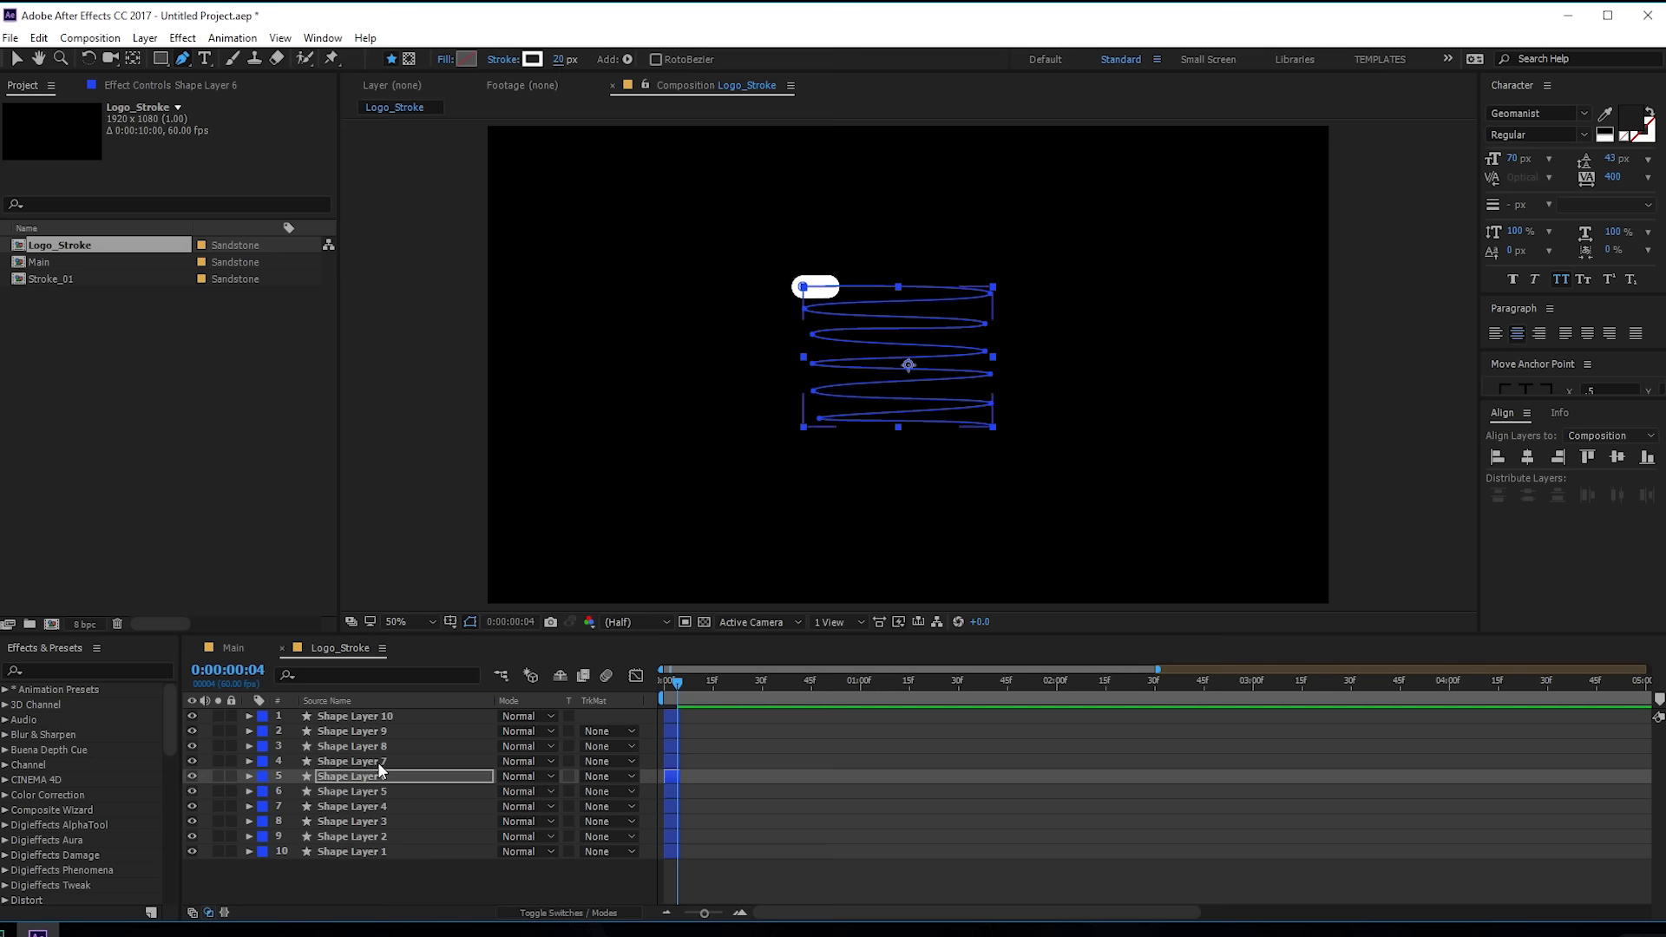
Step: Set the stroke width to 15 px on Shape Layer 7 and to 10 px on Shape Layer 8
left_click(381, 761)
left_click(561, 60)
type("15")
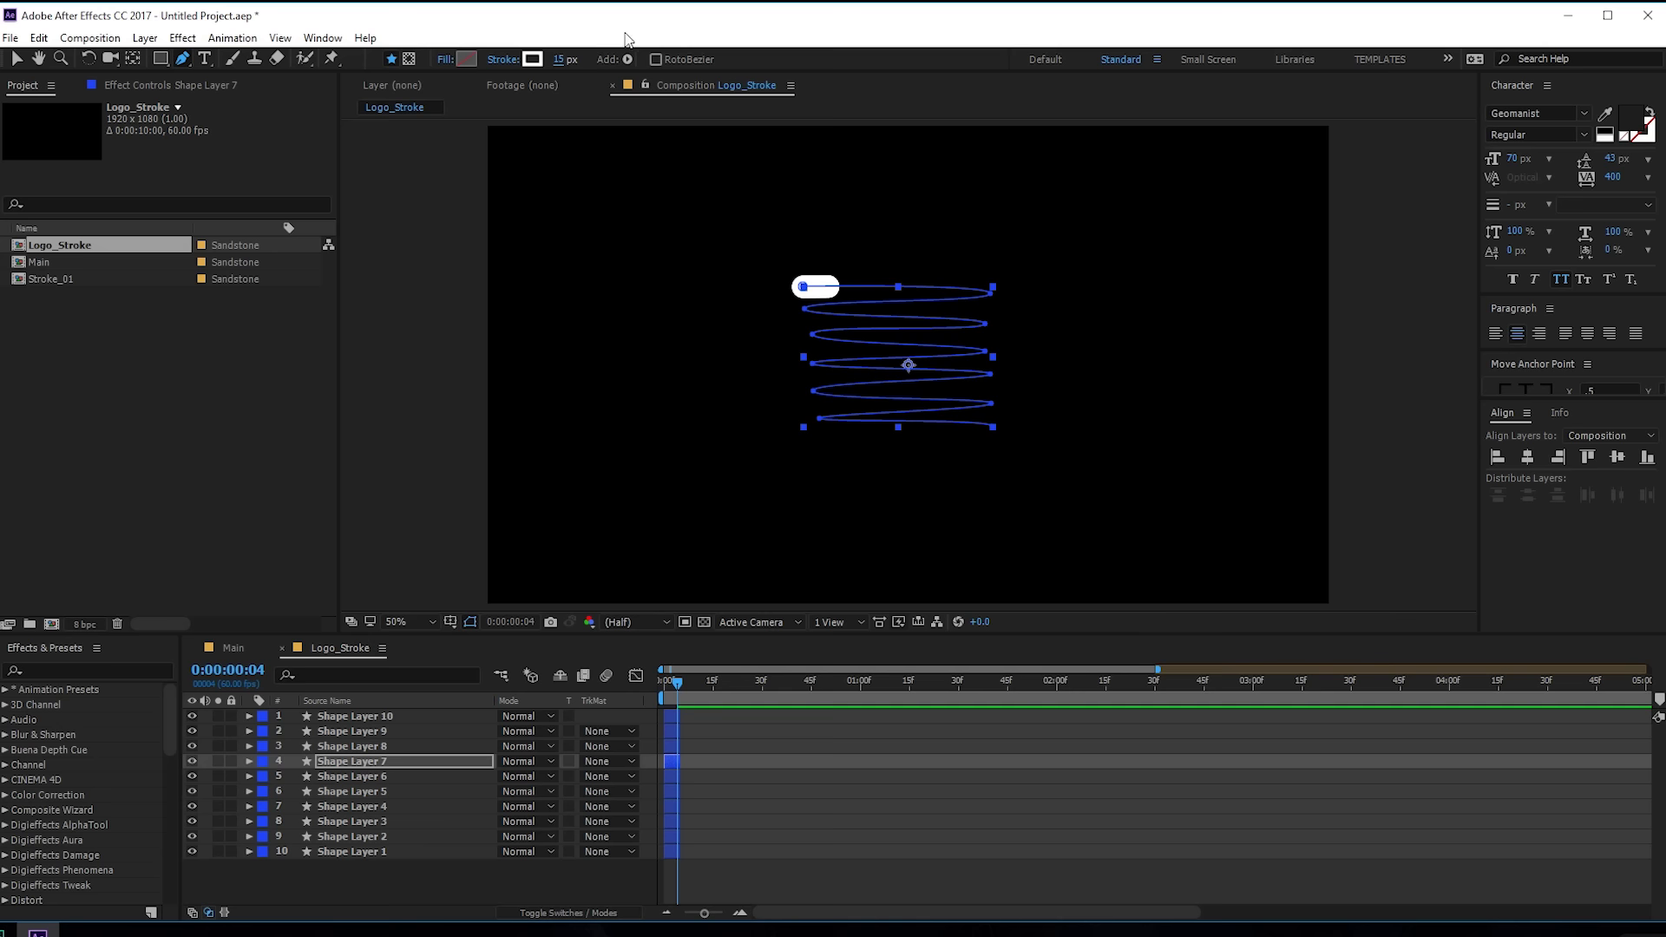
left_click(382, 762)
left_click(380, 748)
left_click(560, 59)
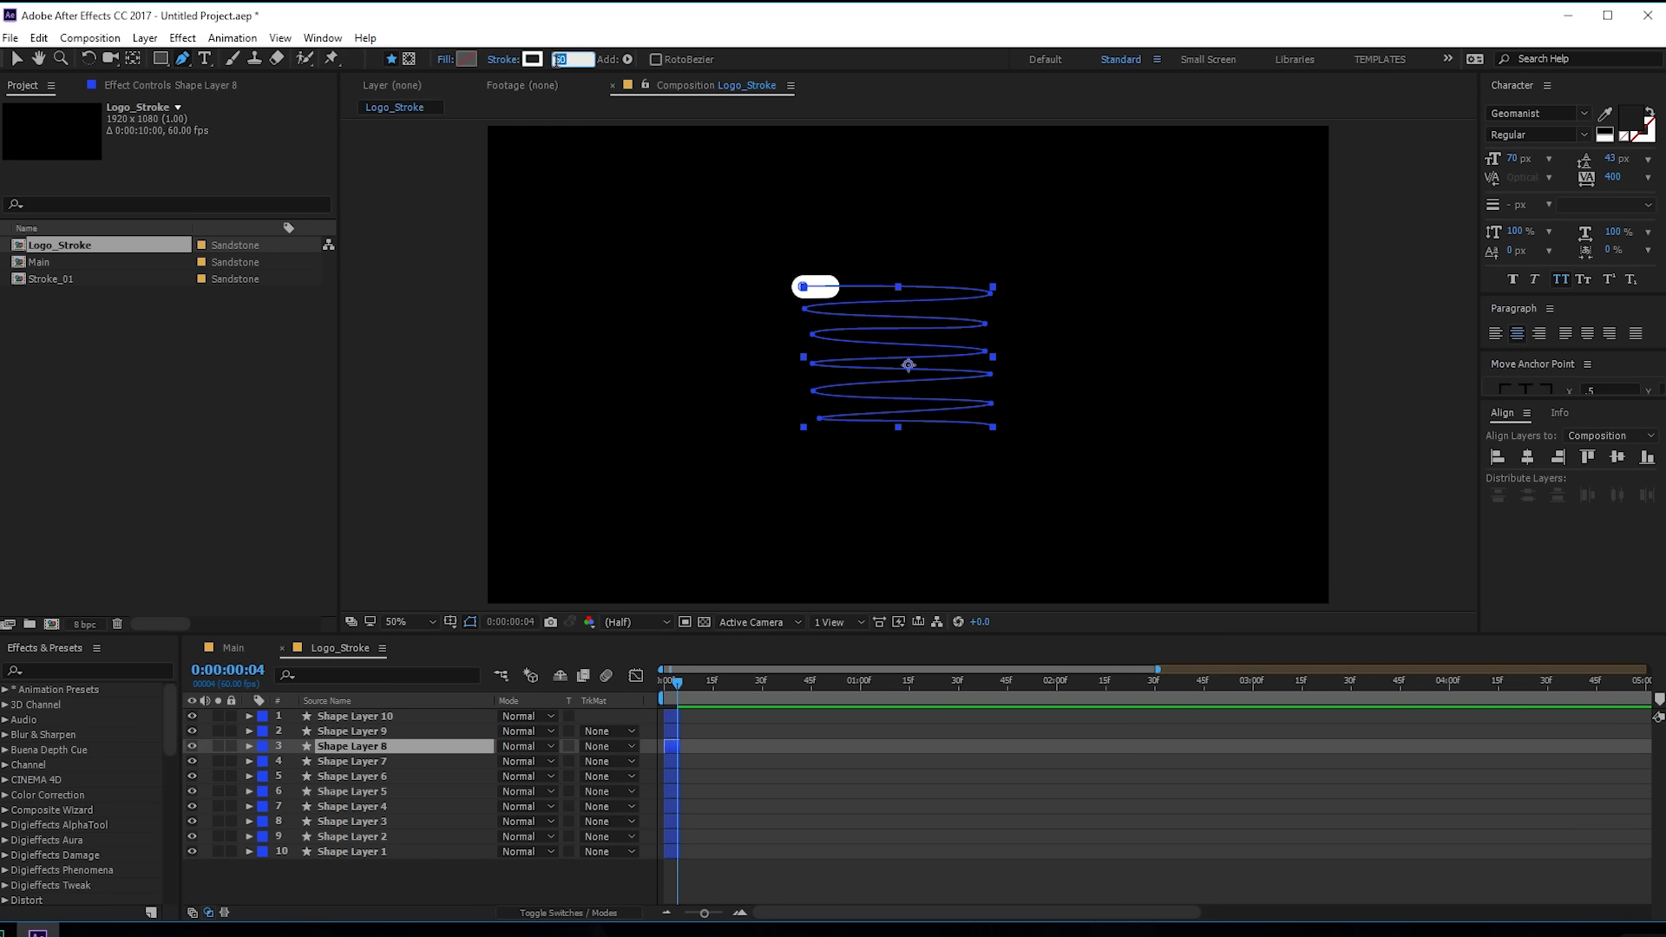
type("10")
key("Return")
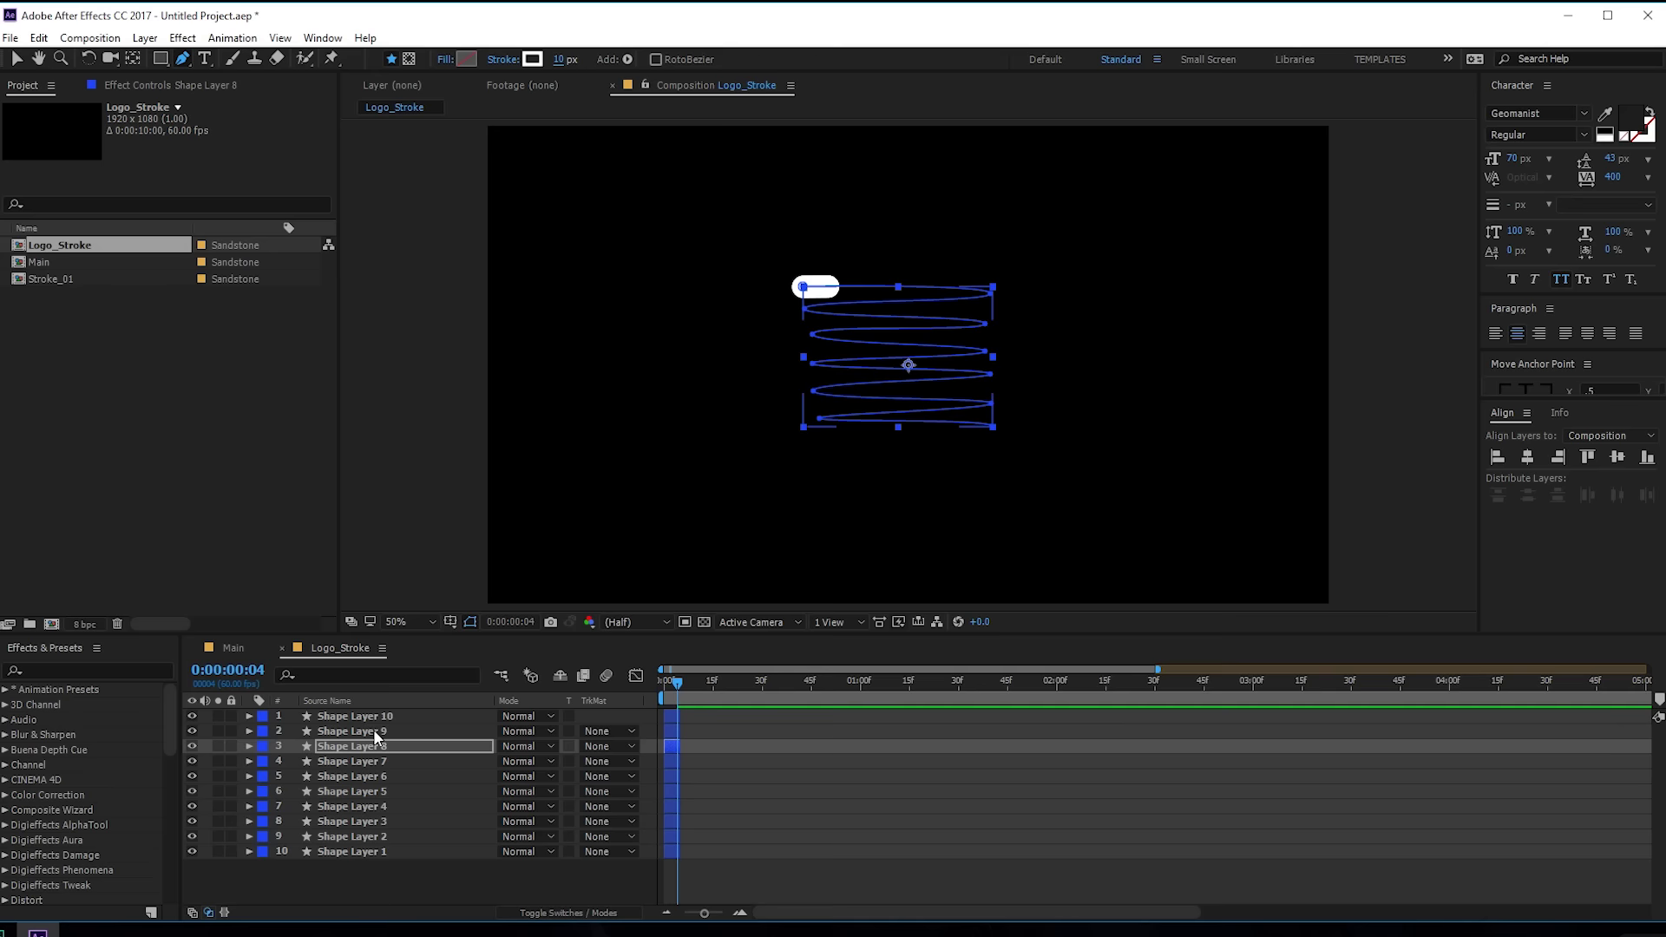
Step: Set the stroke width to 5 px on Shape Layer 9 and to 2 px on Shape Layer 10
left_click(376, 734)
left_click(560, 59)
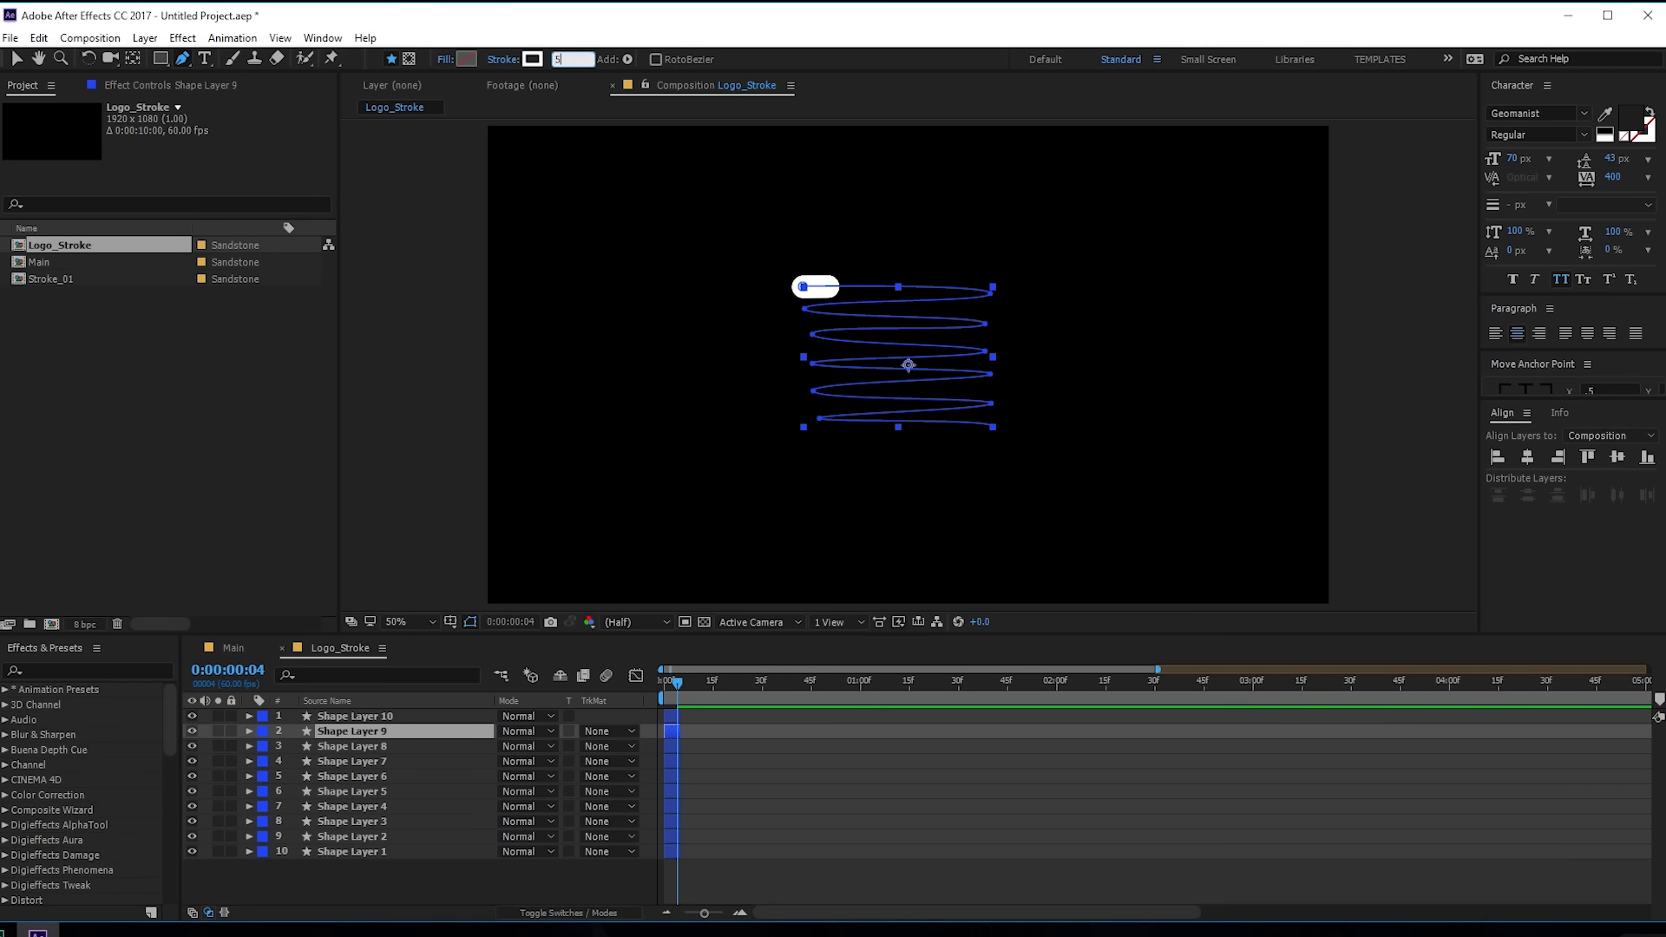
type("5")
key("Return")
left_click(375, 717)
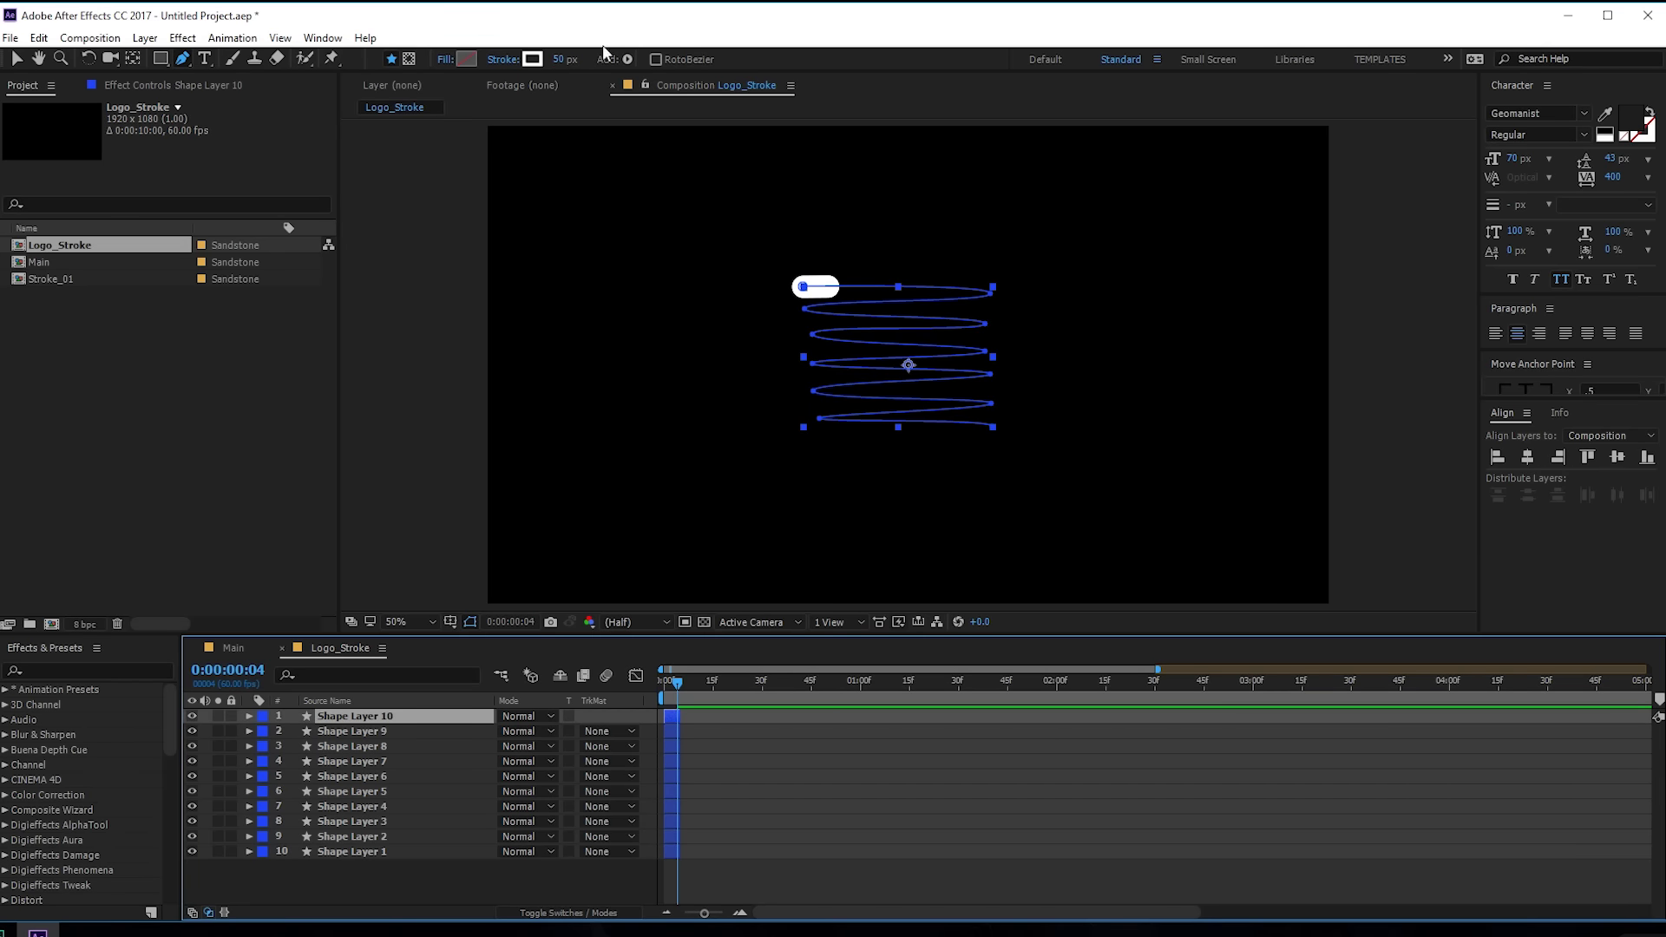
left_click(564, 59)
type("3")
key("Return")
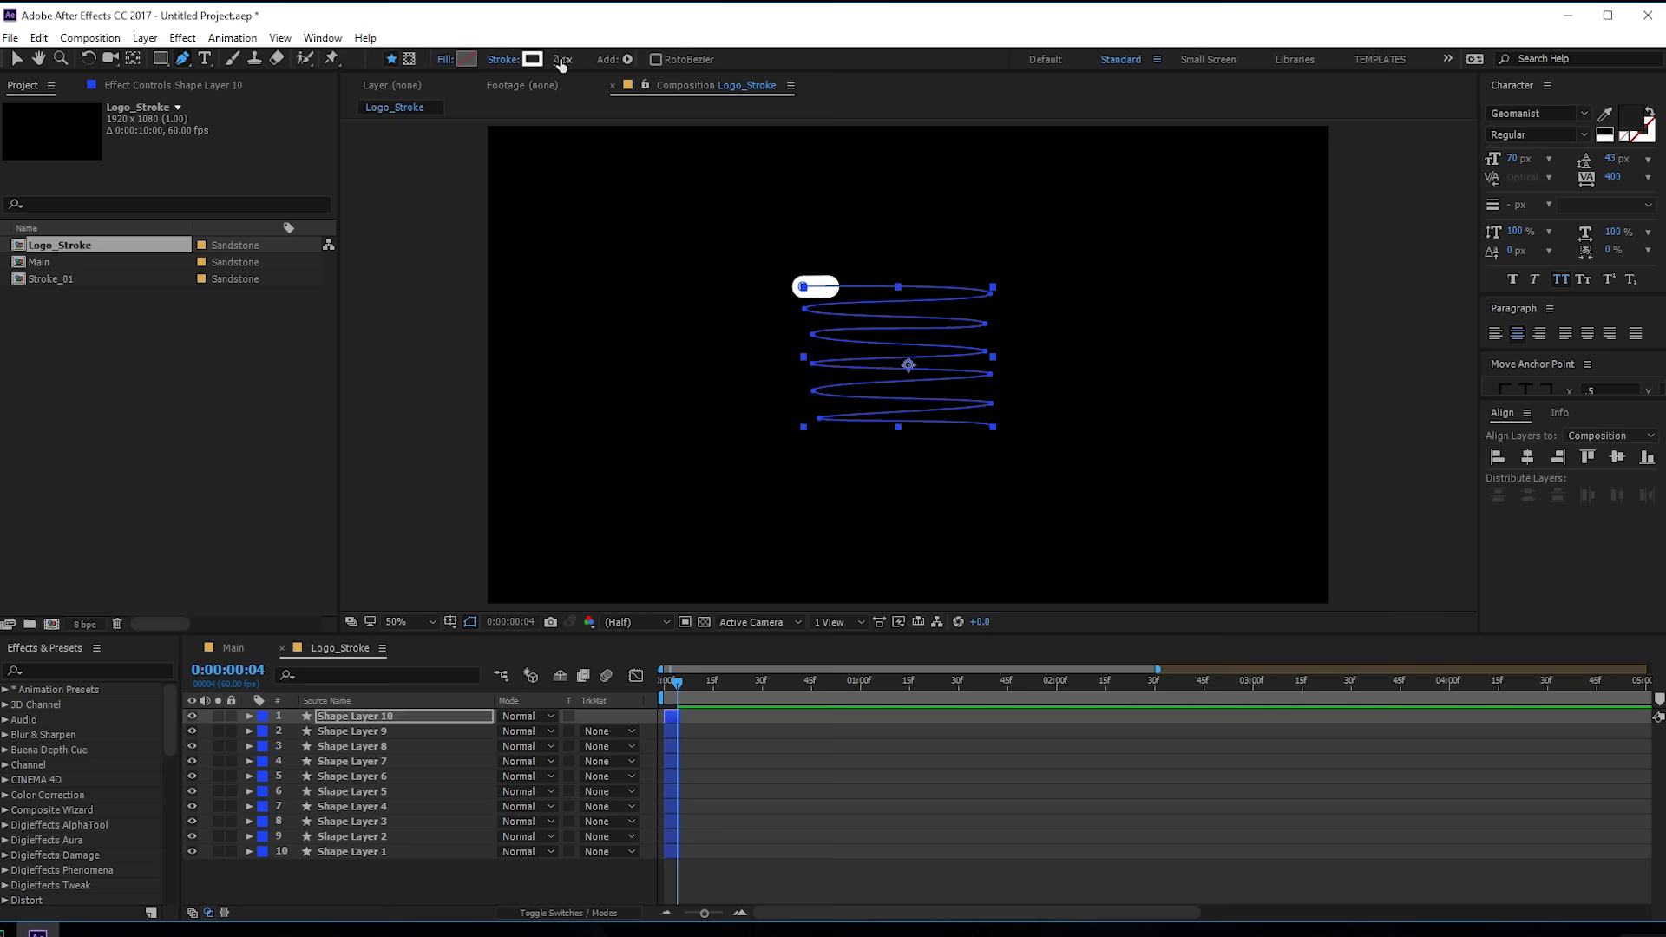
left_click(387, 878)
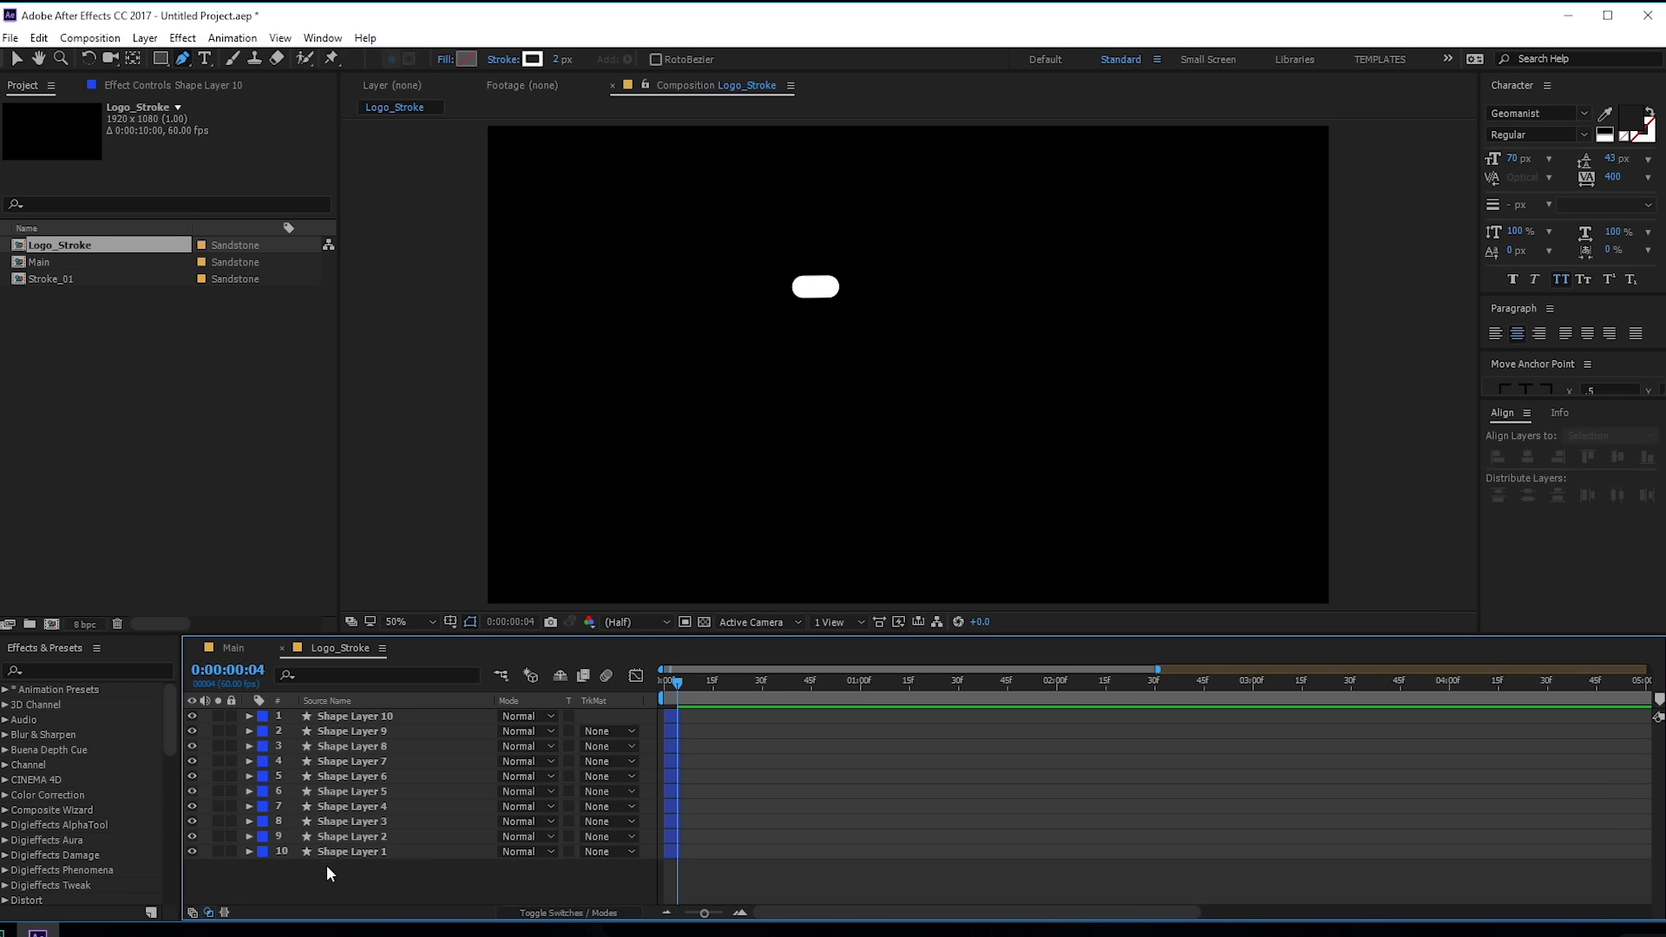
Step: Reverse the layer stack so Shape Layer 1 is first and Shape Layer 10 is last
left_click(372, 838)
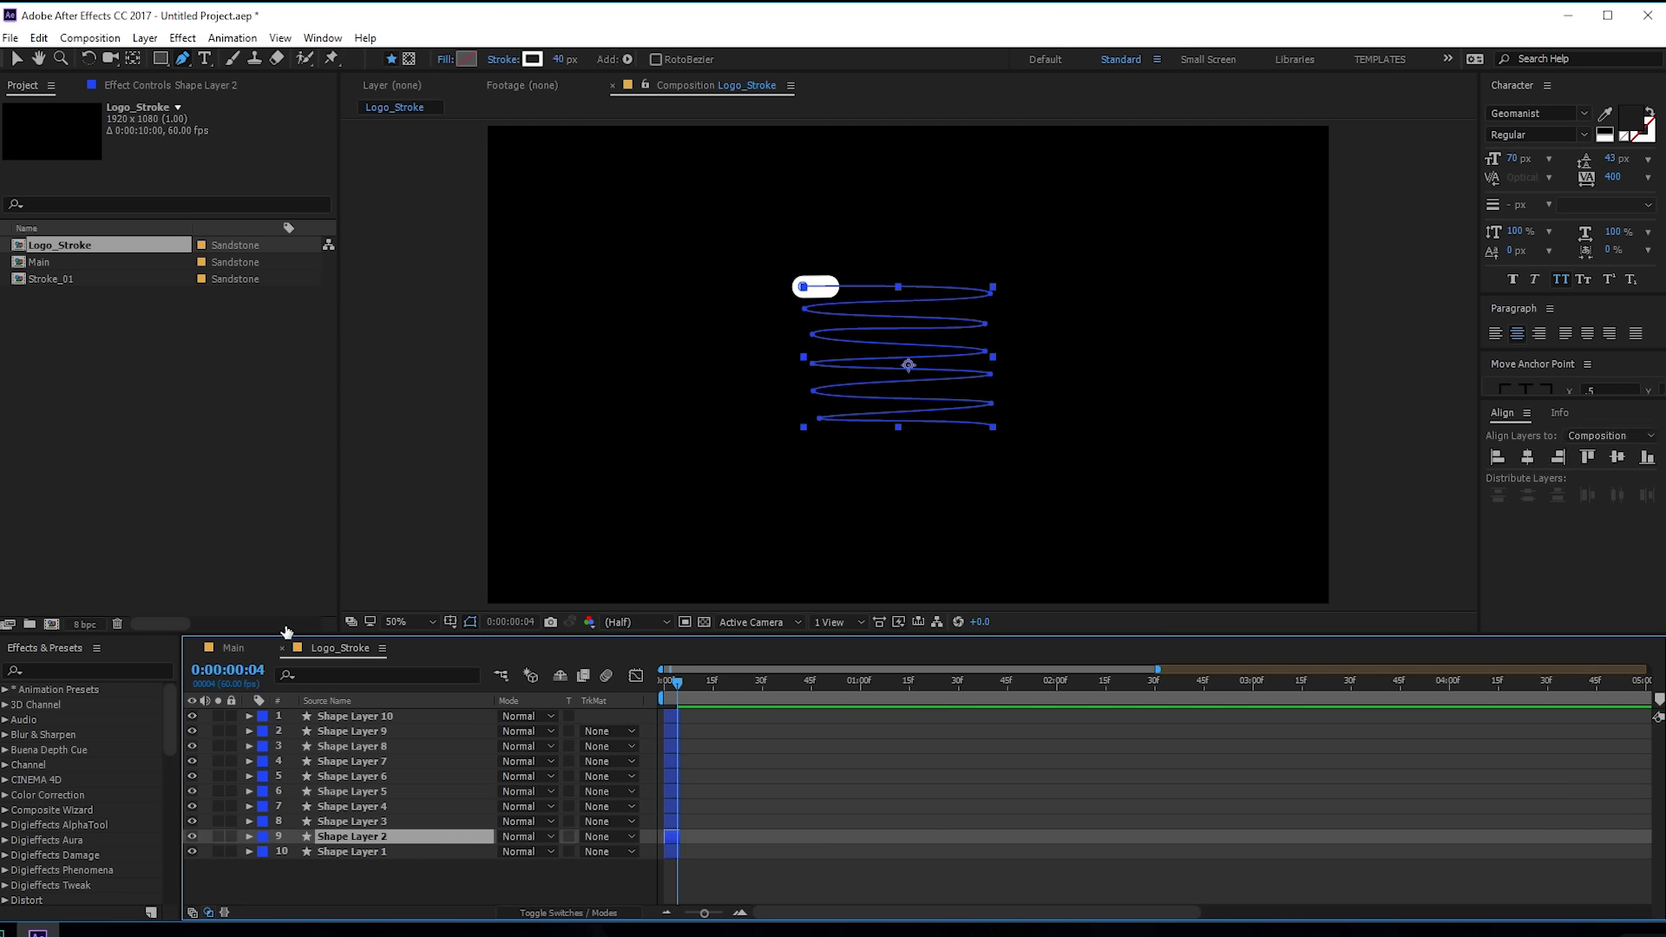
left_click_drag(279, 632, 286, 507)
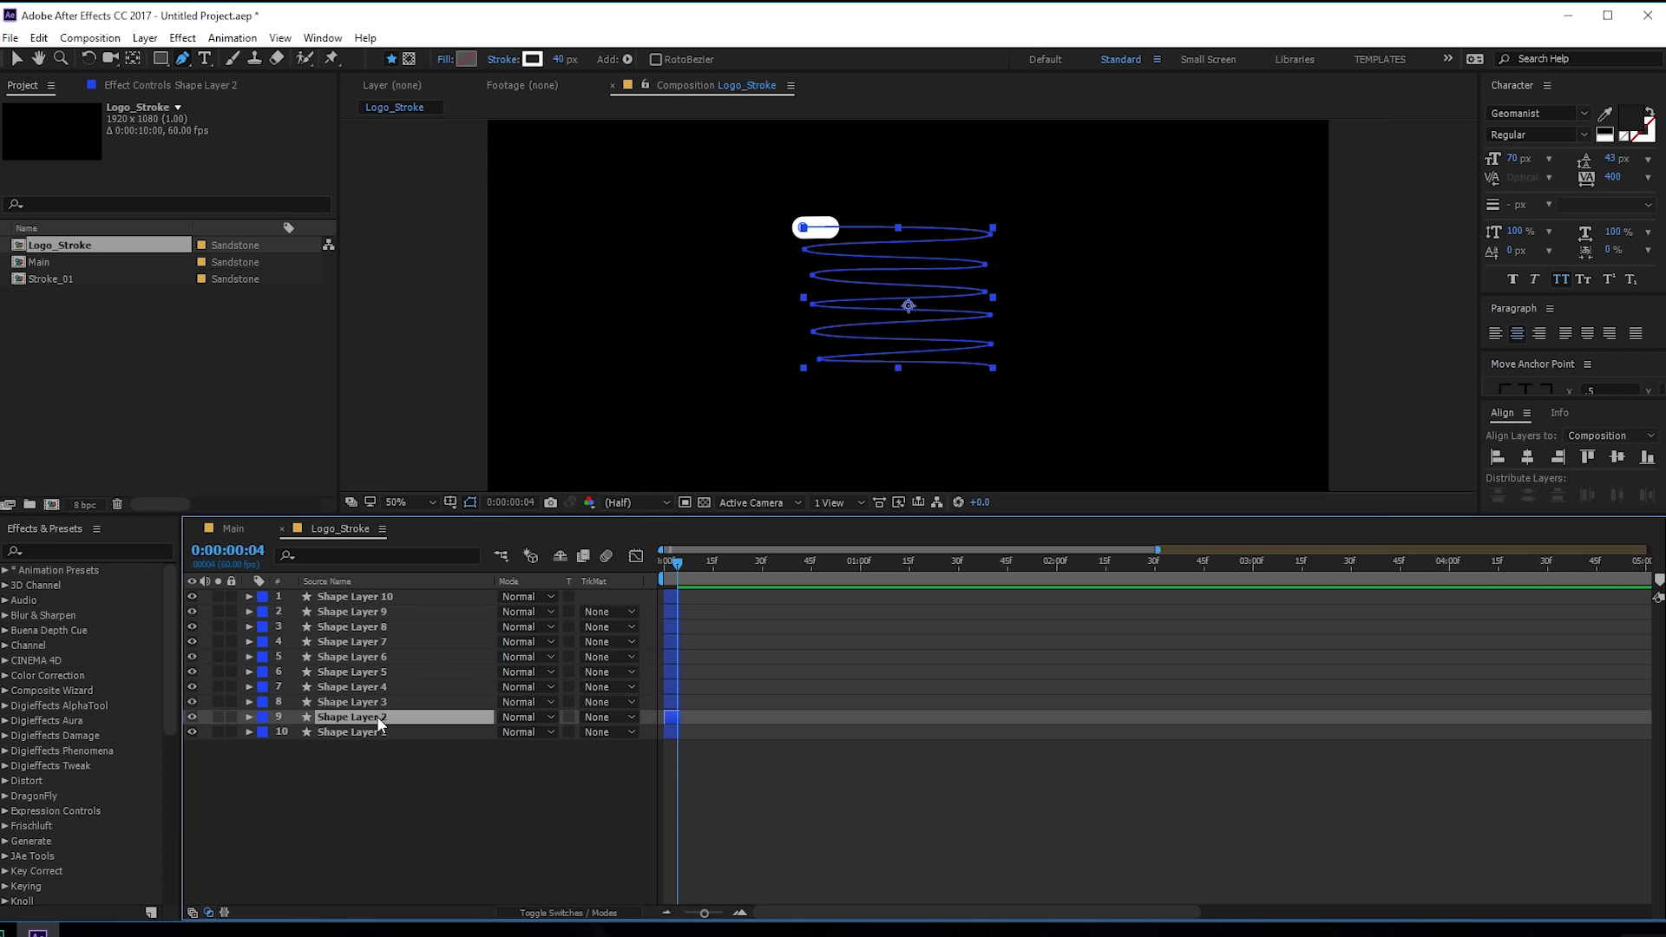
key("ctrl+bracketleft")
left_click_drag(363, 700, 386, 763)
left_click_drag(378, 672, 382, 746)
left_click_drag(373, 642, 386, 744)
left_click_drag(387, 614, 370, 804)
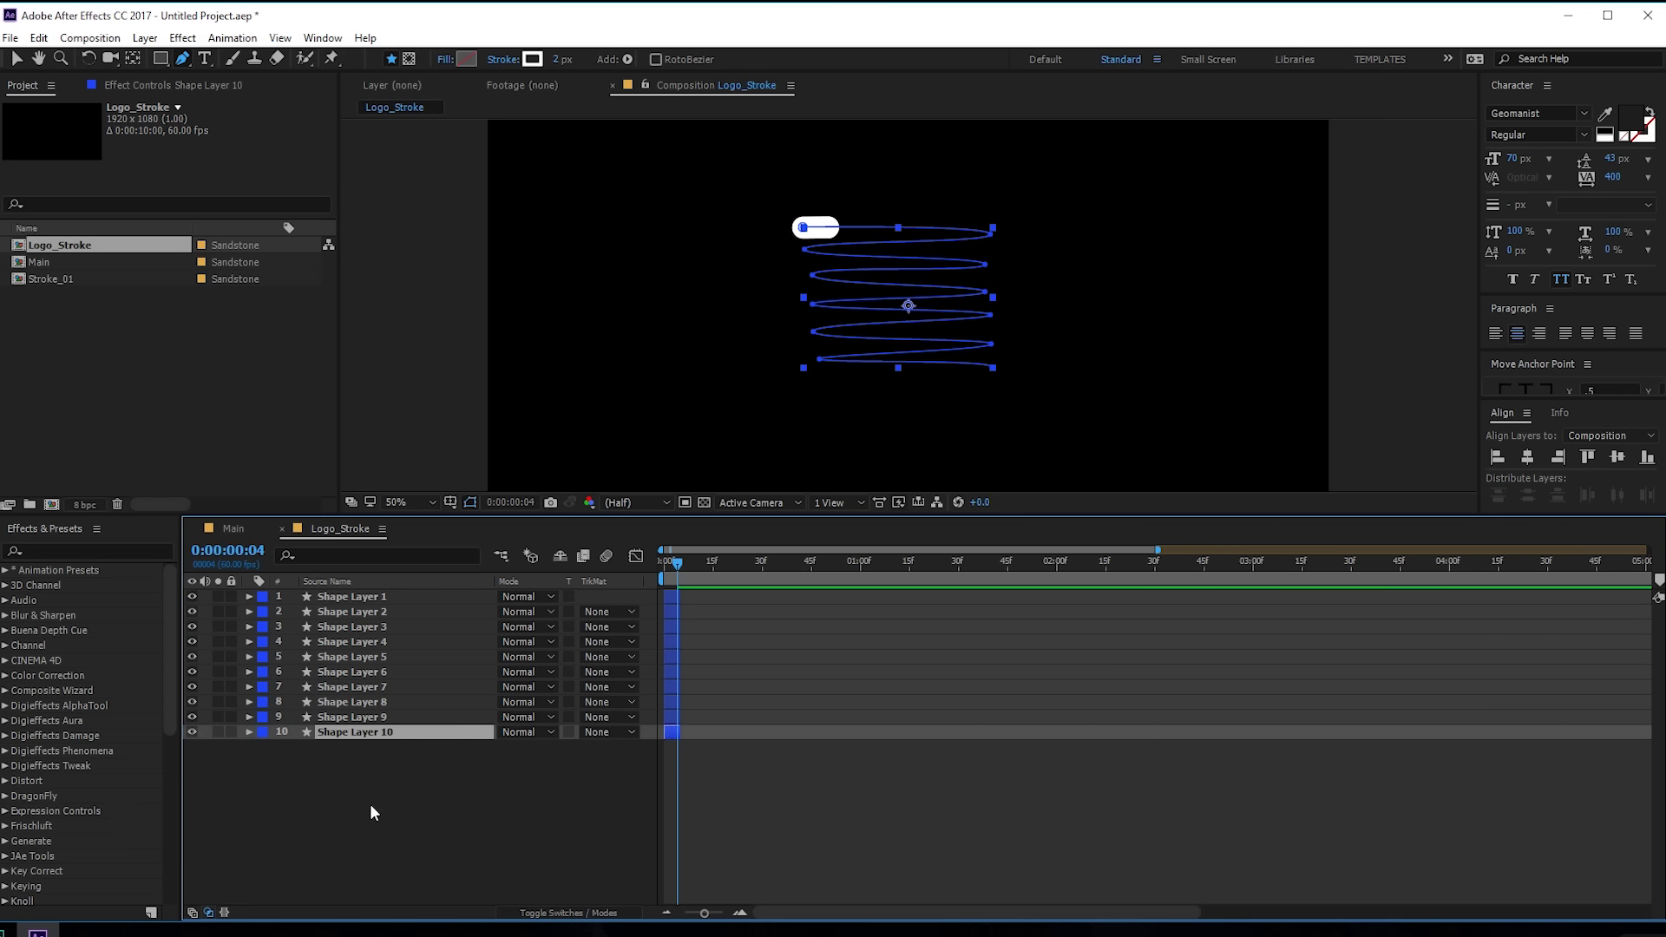
Step: Sequence the ten shape layers without overlap, extend their out points together and scrub to 0:00:00:26 to check the stagger
left_click_drag(308, 903, 362, 594)
left_click(232, 37)
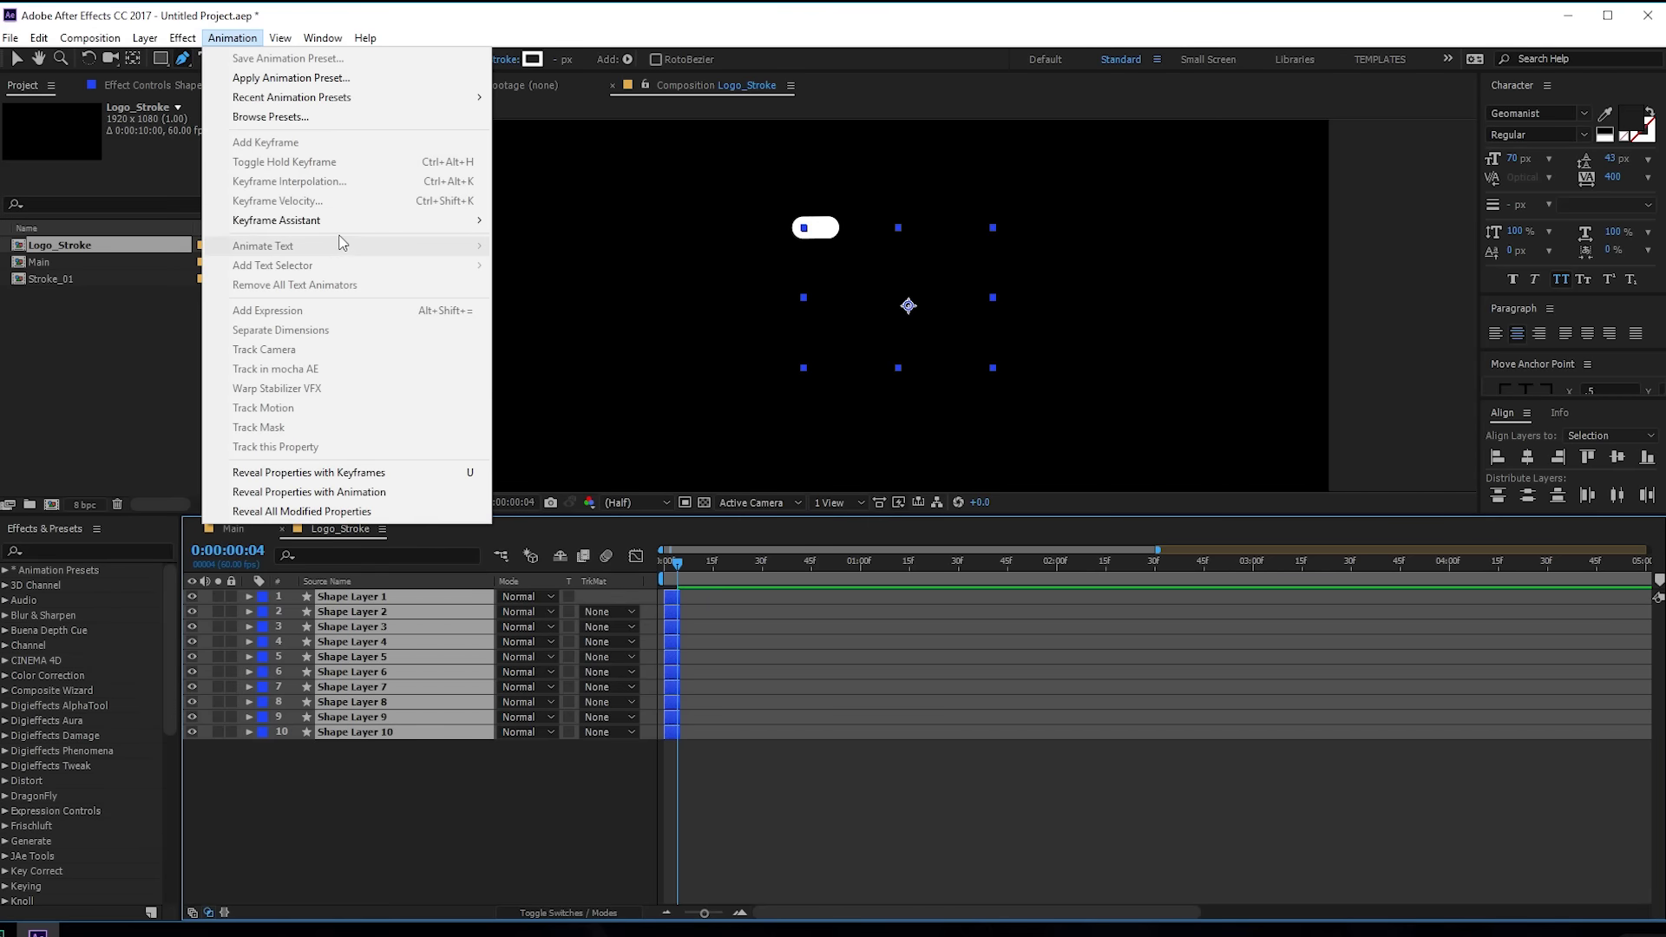
mouse_move(391, 220)
left_click(610, 357)
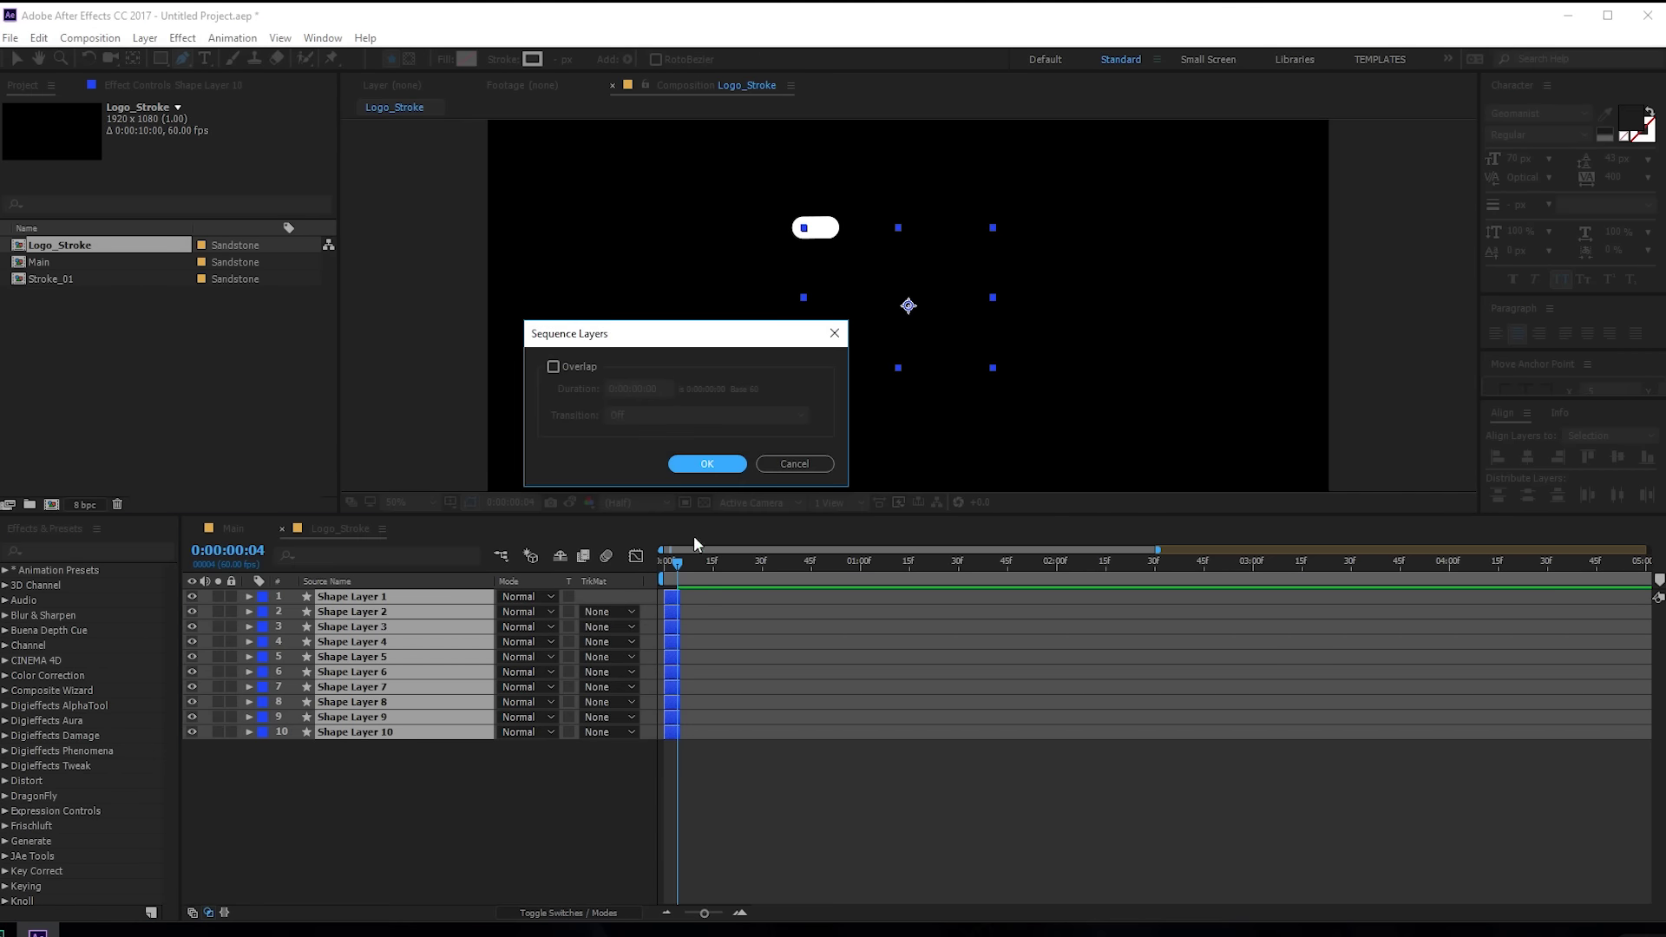
left_click(708, 464)
left_click_drag(675, 597, 1375, 597)
key("F2")
mouse_move(673, 561)
left_mouse_down()
mouse_move(949, 565)
mouse_move(750, 570)
left_mouse_up()
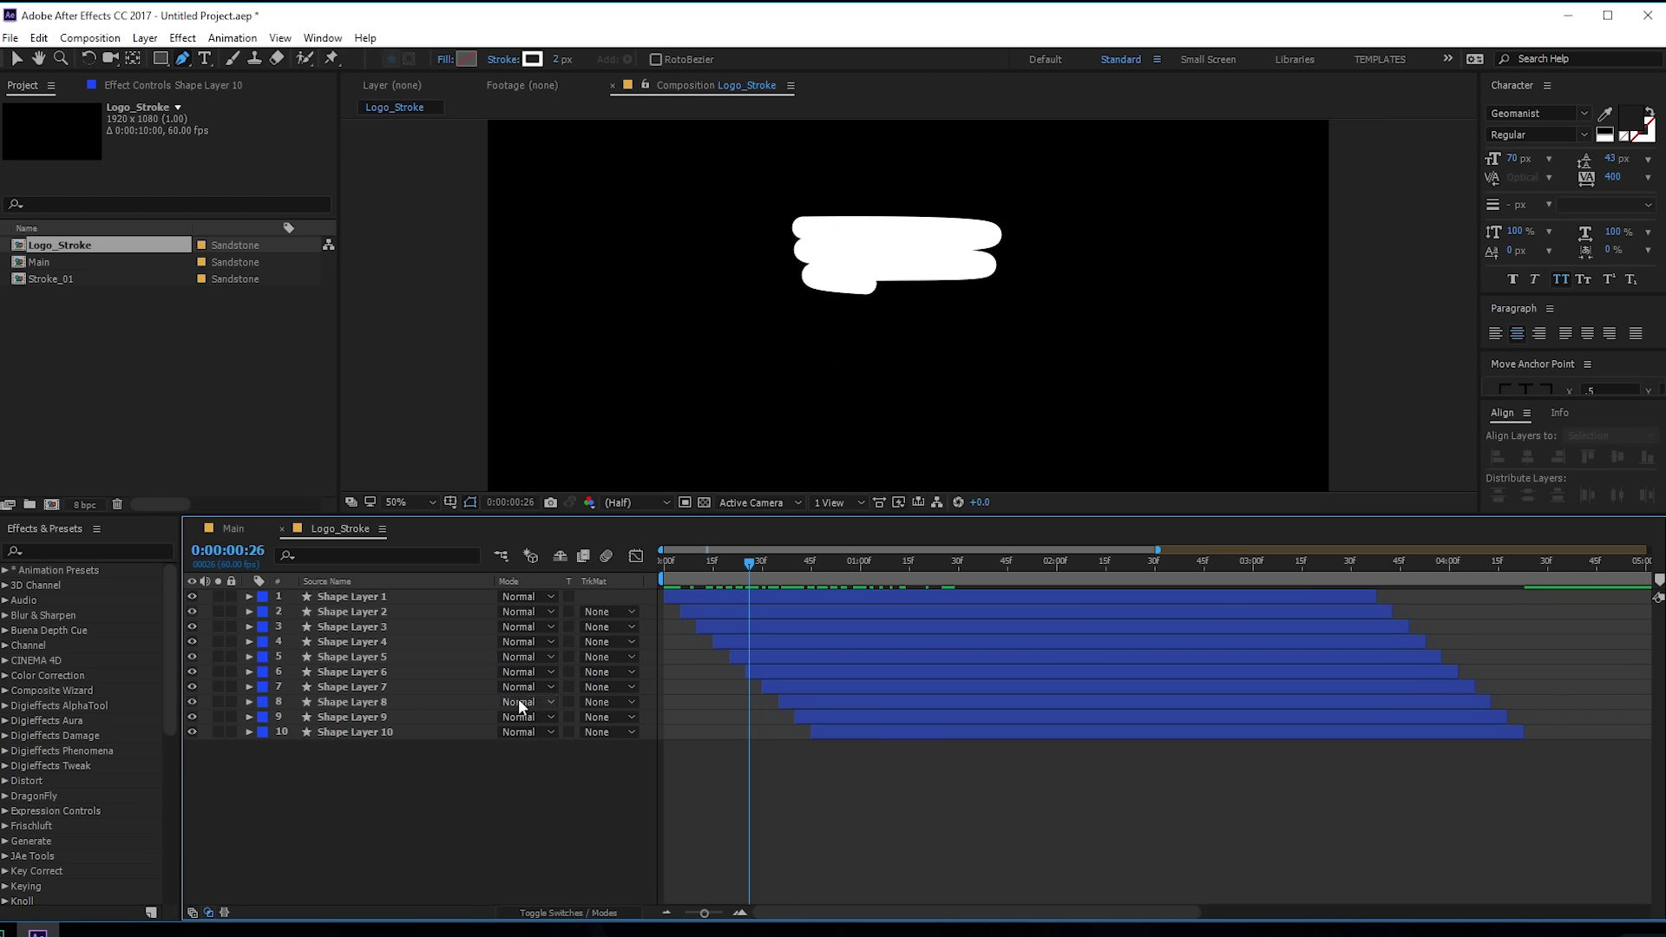
Step: Undo the extension, sequencing and reordering of the shape layers, back to Shape Layer 10 first and Shape Layer 1 last
key("ctrl+z")
key("ctrl+z")
key("ctrl+z")
key("ctrl+z")
key("ctrl+z")
key("ctrl+z")
key("ctrl+z")
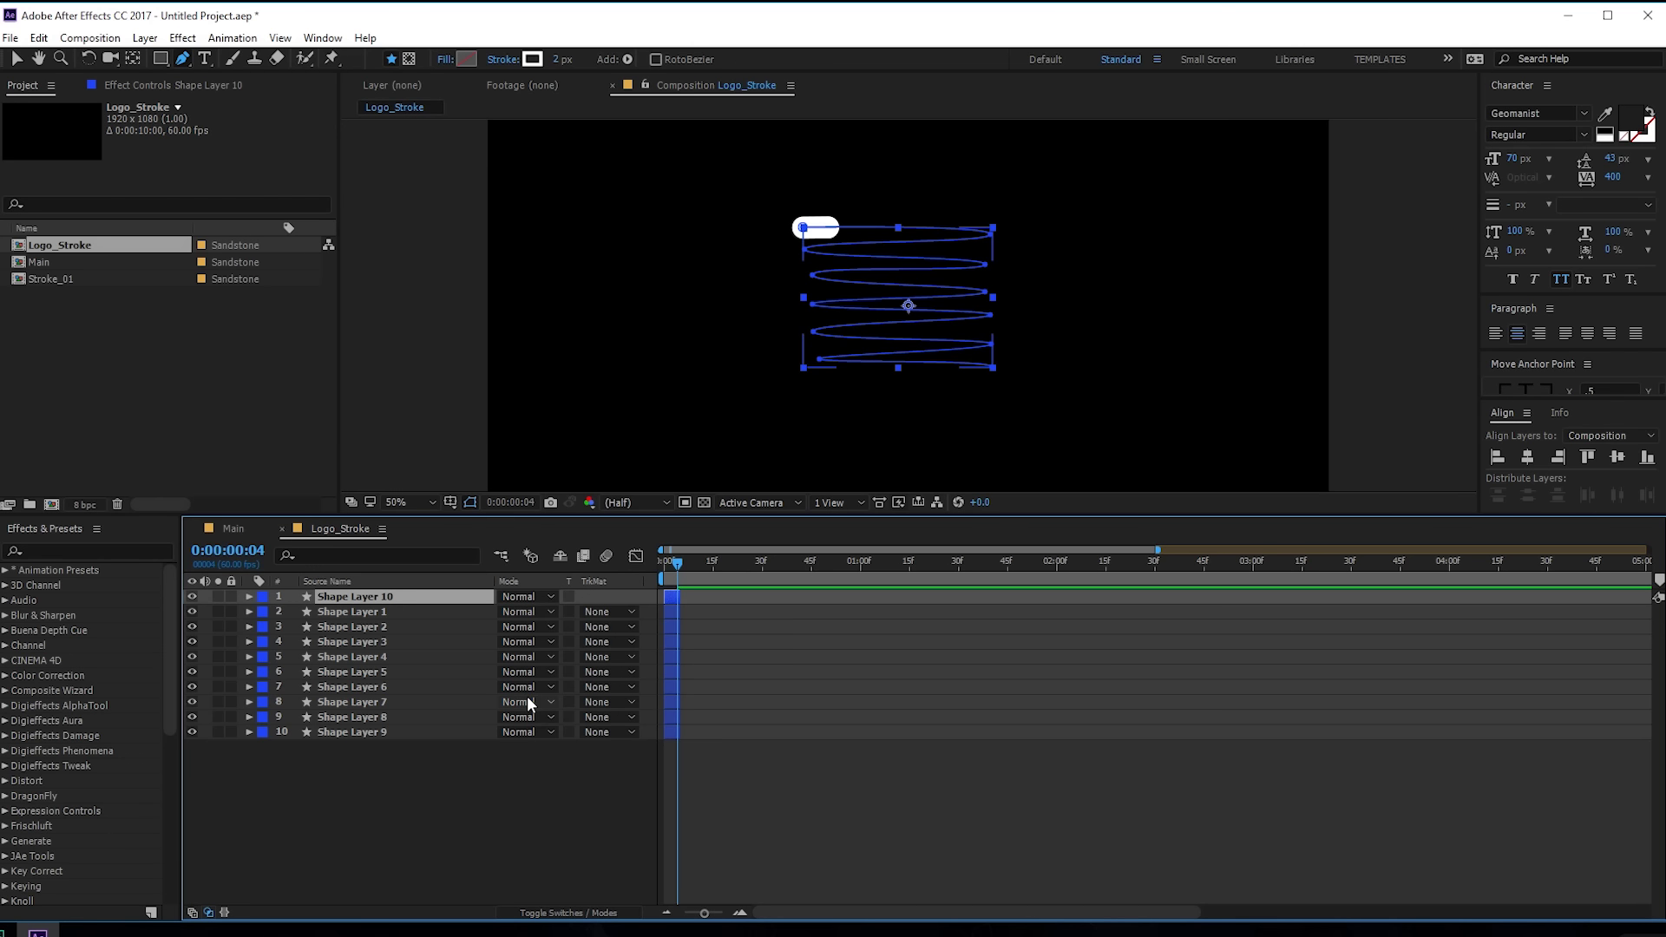
key("ctrl+z")
key("ctrl+z")
key("ctrl+z")
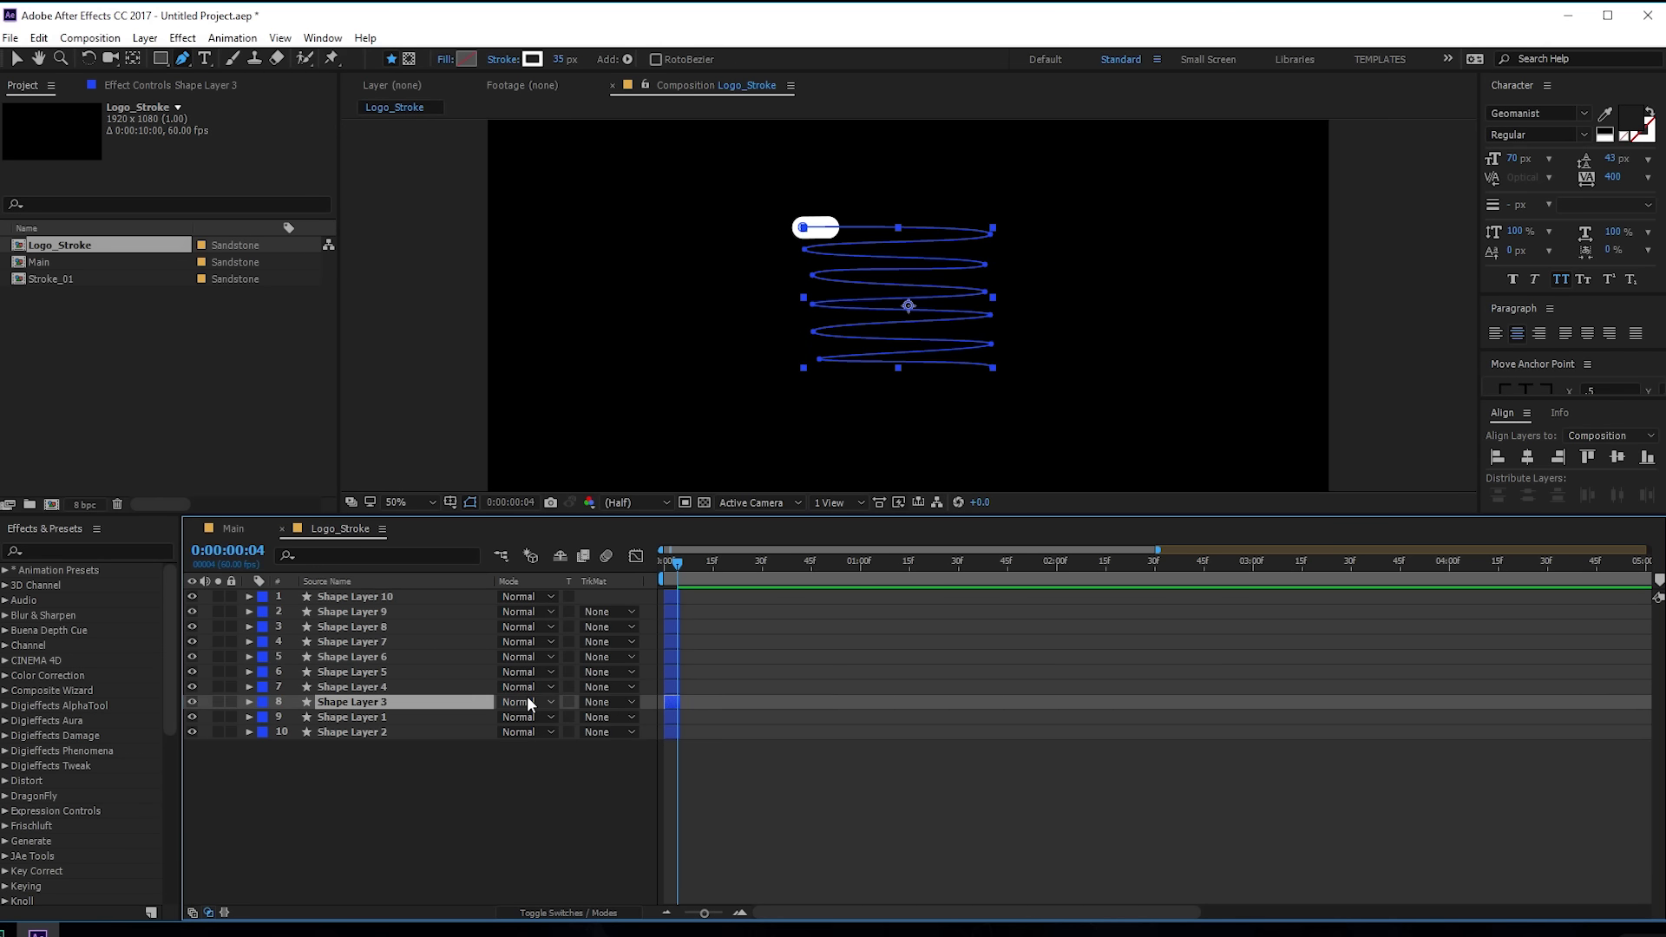
key("ctrl+z")
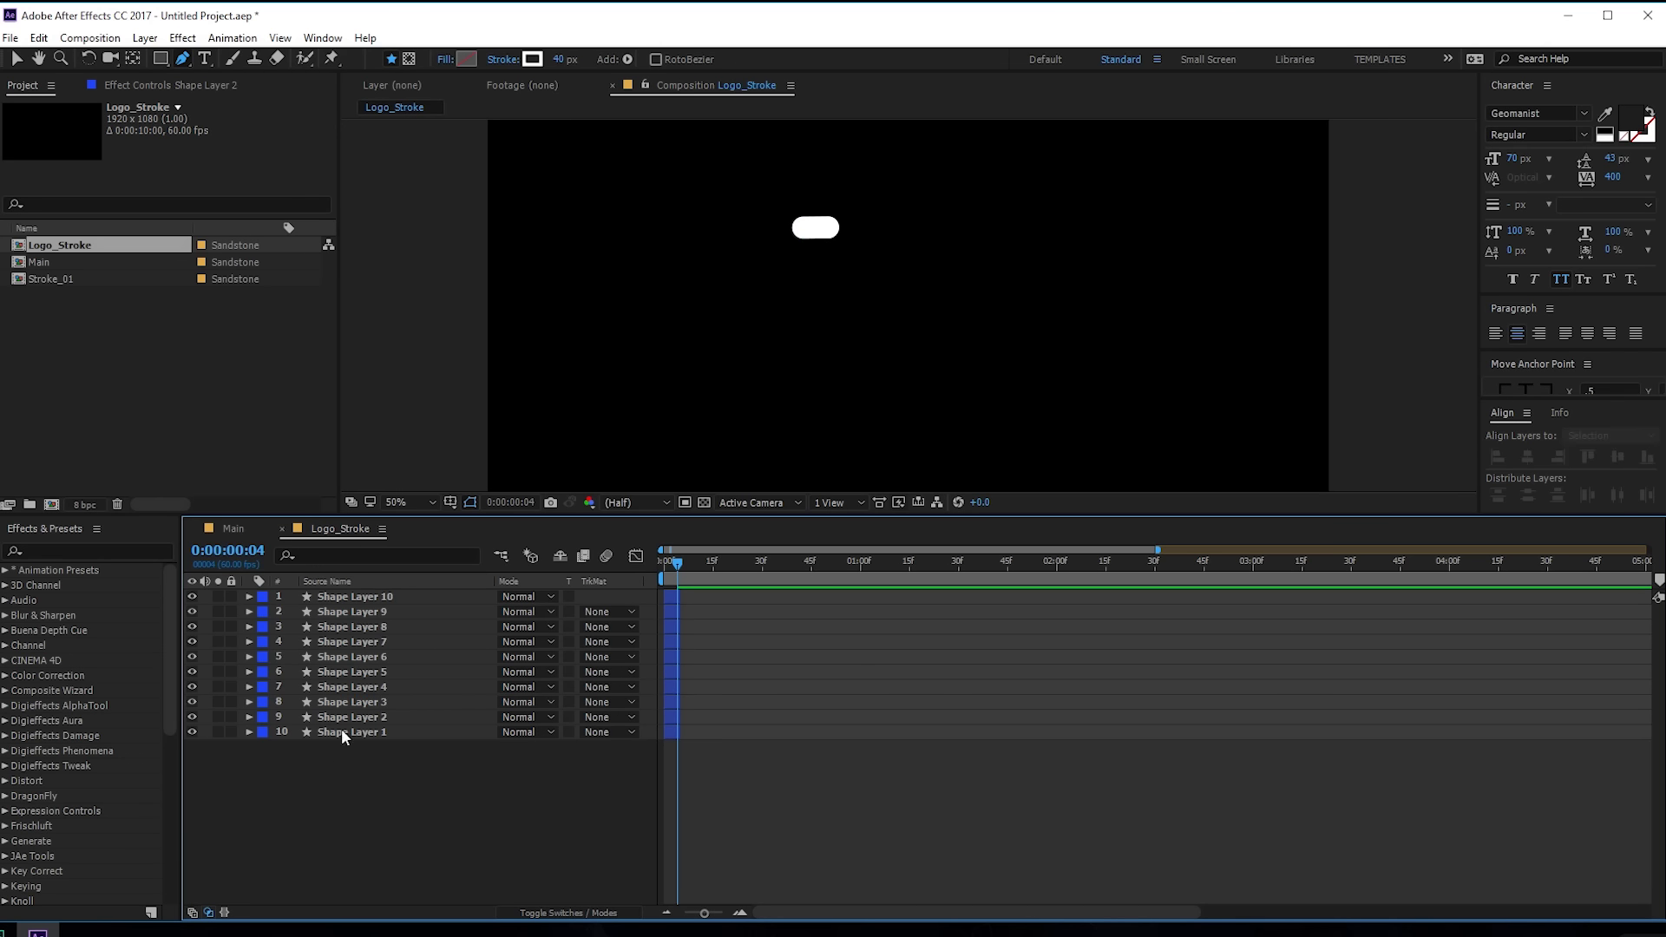
Step: Sequence the ten shape layers from Shape Layer 10 through Shape Layer 1 with Overlap off
left_click_drag(335, 762, 392, 590)
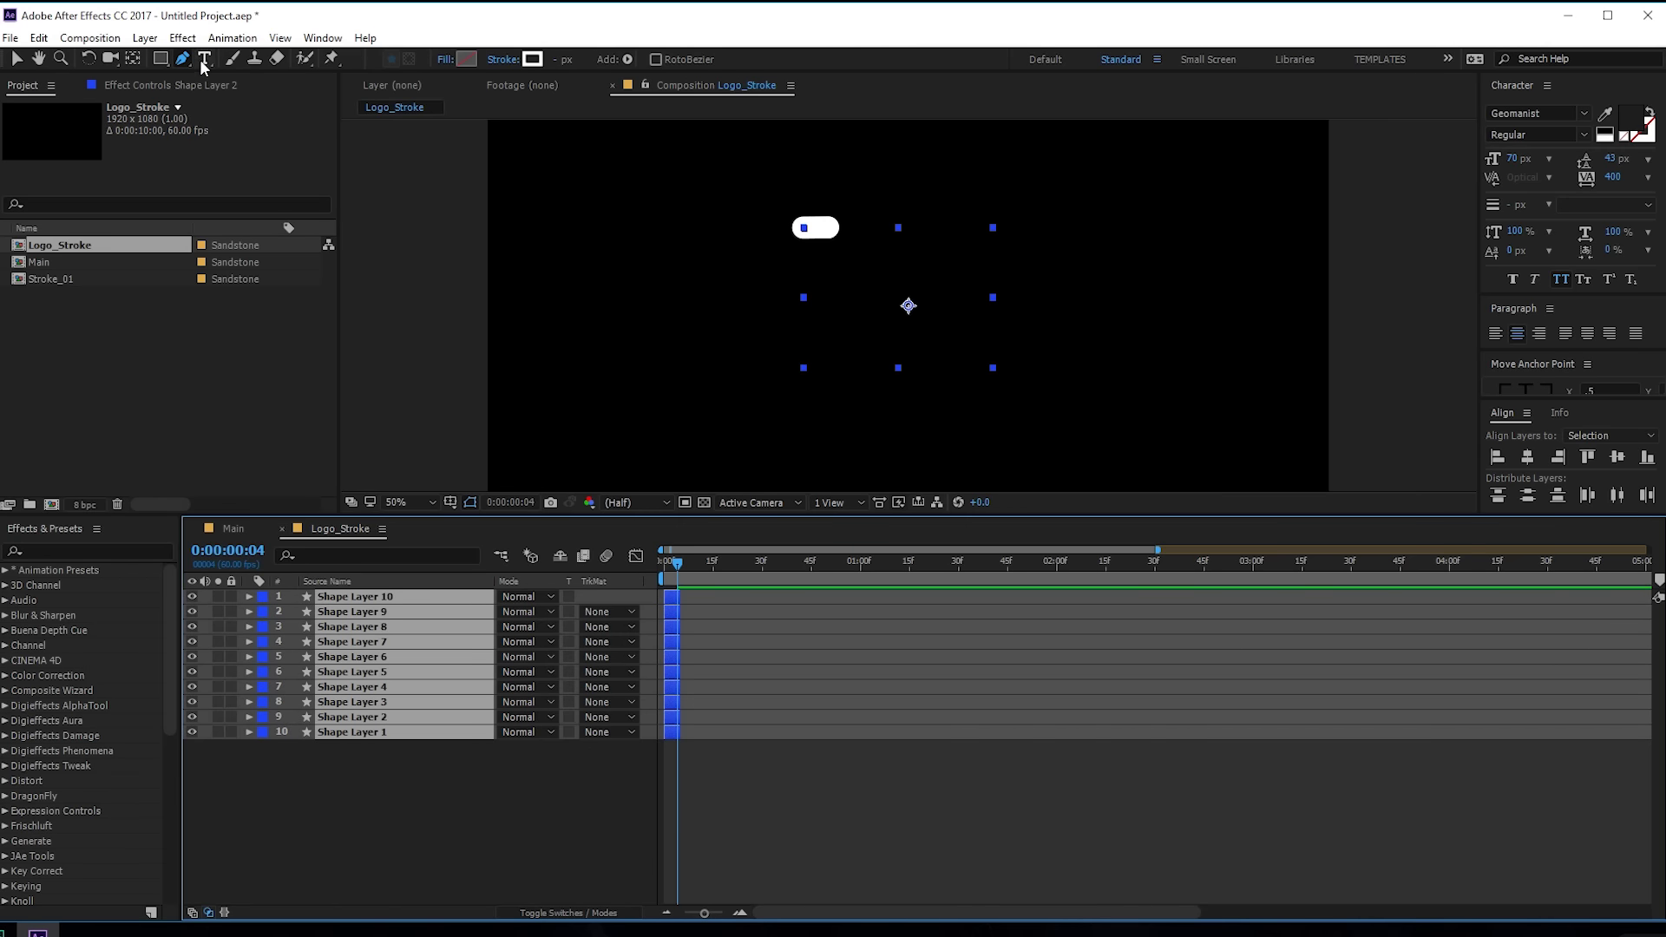
left_click(233, 37)
mouse_move(368, 224)
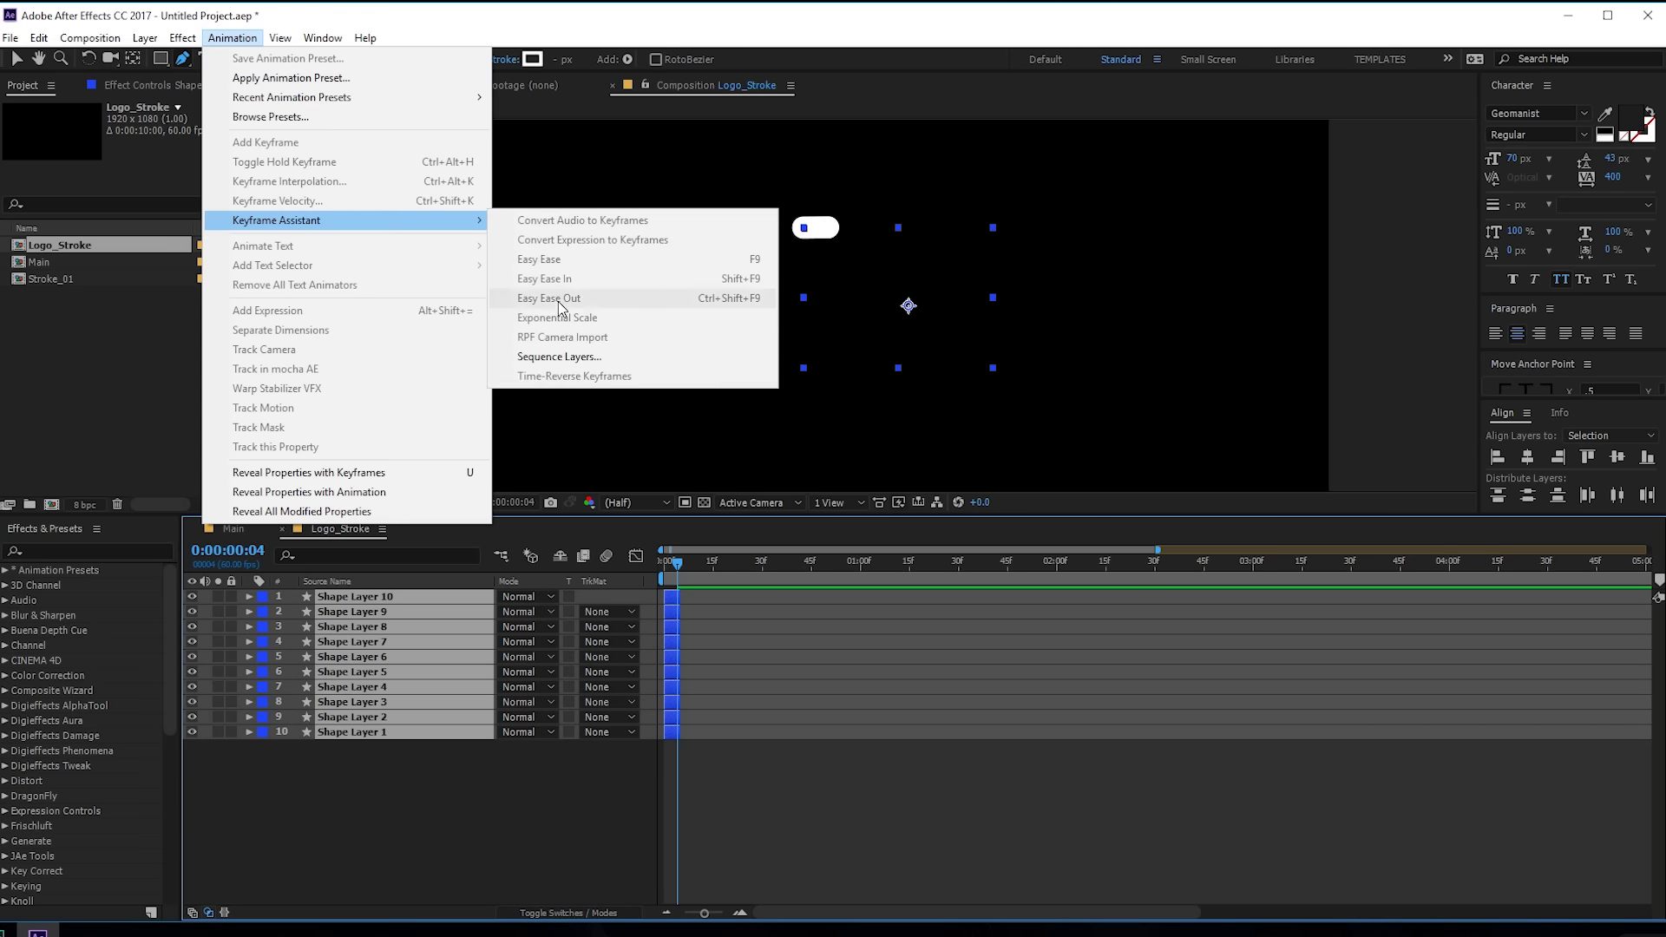
left_click(560, 357)
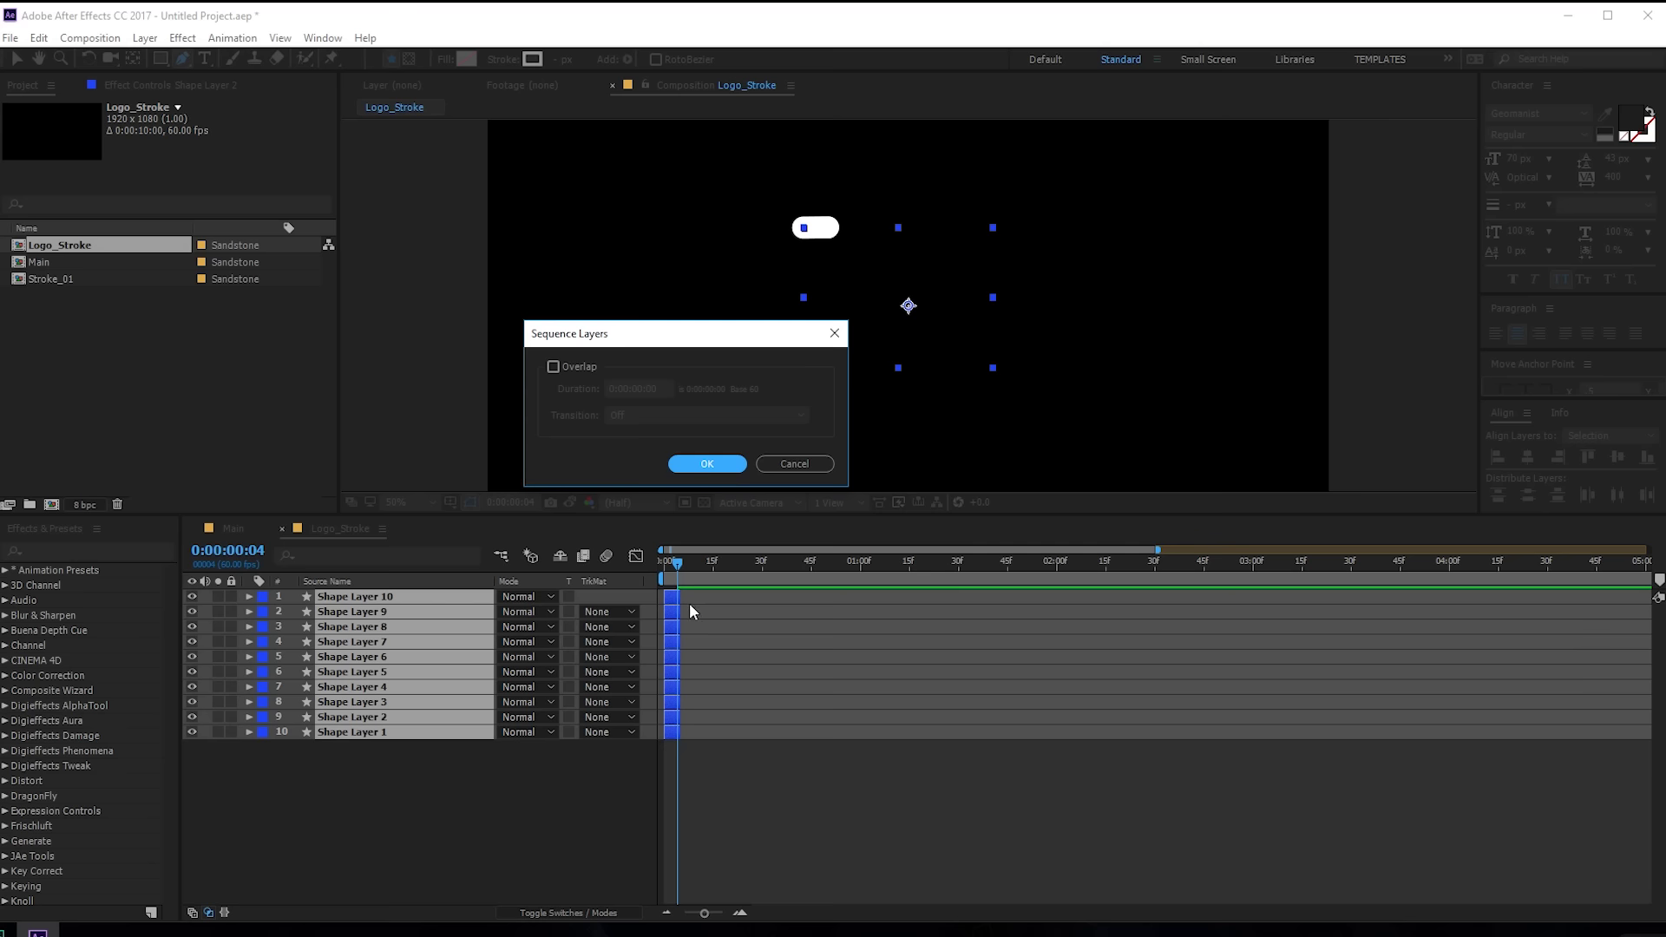
left_click(707, 466)
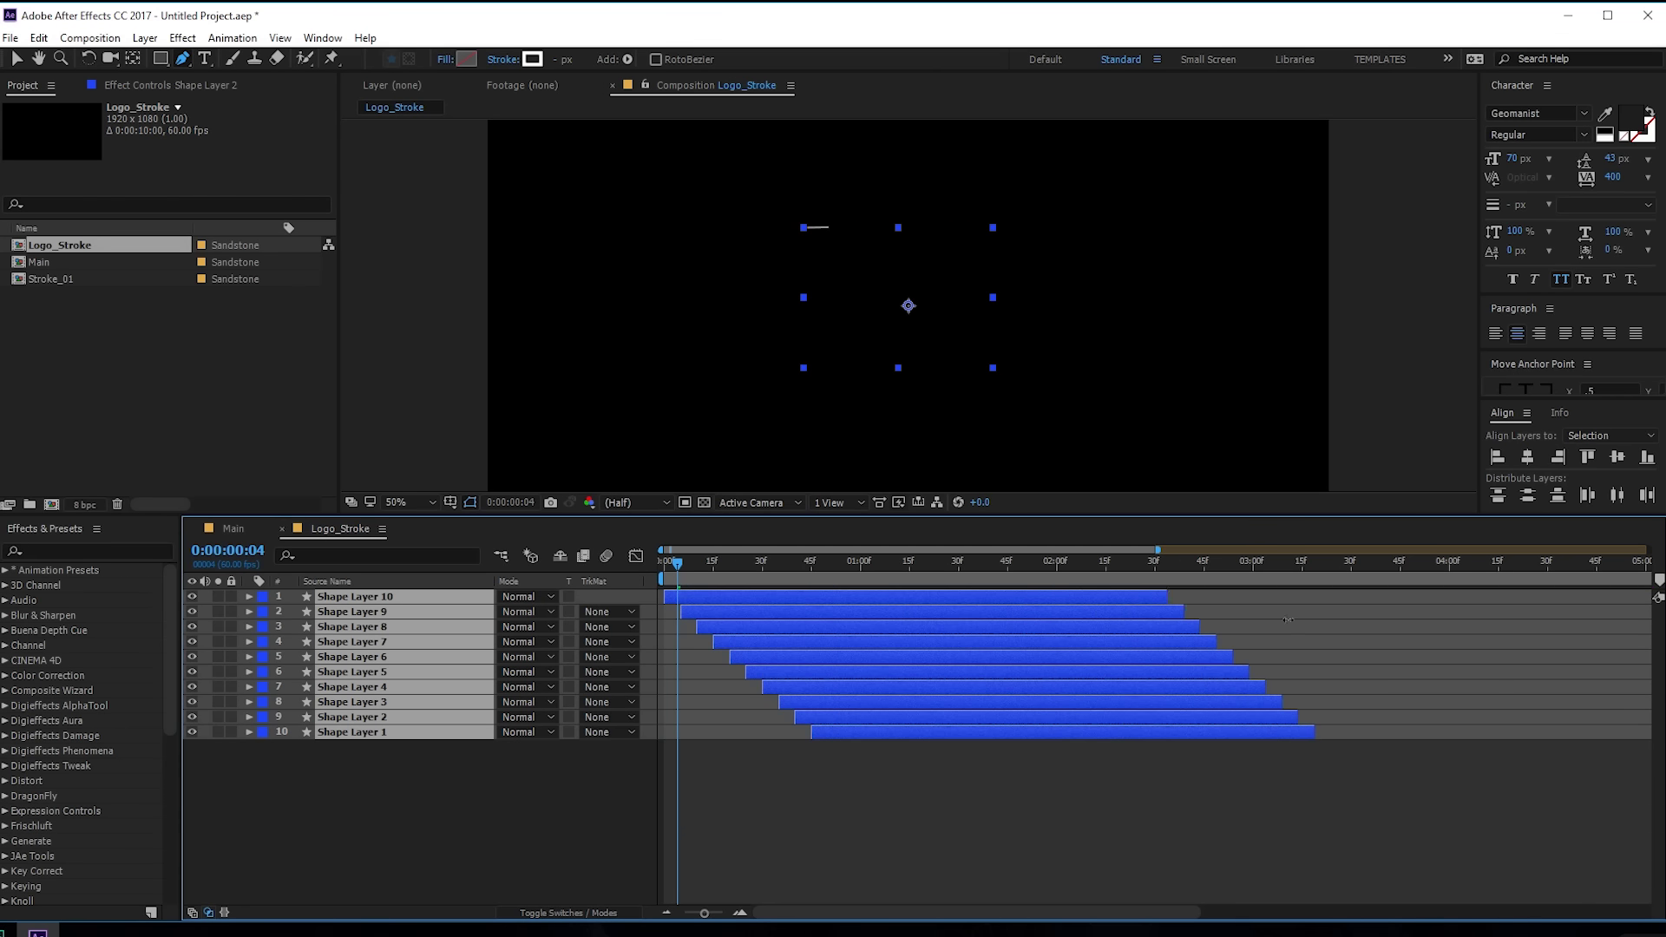
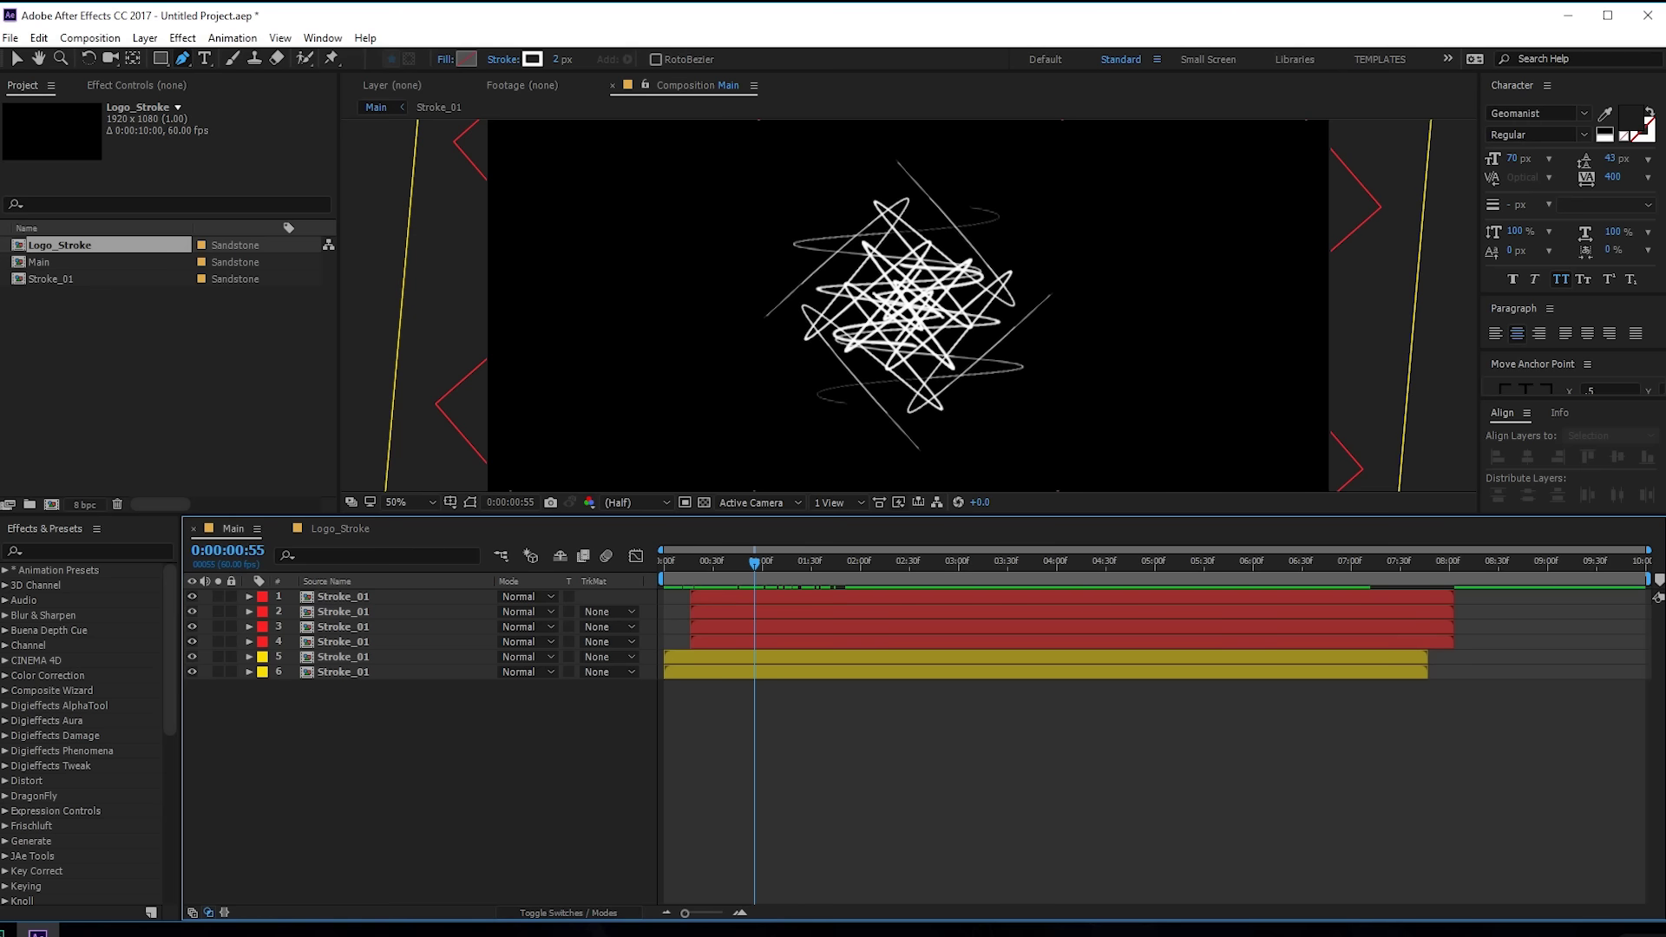
Step: Add Logo_Stroke soloed at the bottom of the Main composition and copy the Simple Choker effect from Stroke_01 onto it
mouse_move(54, 248)
left_mouse_down()
mouse_move(282, 438)
mouse_move(364, 568)
mouse_move(351, 681)
mouse_move(434, 686)
left_mouse_up()
left_click(219, 687)
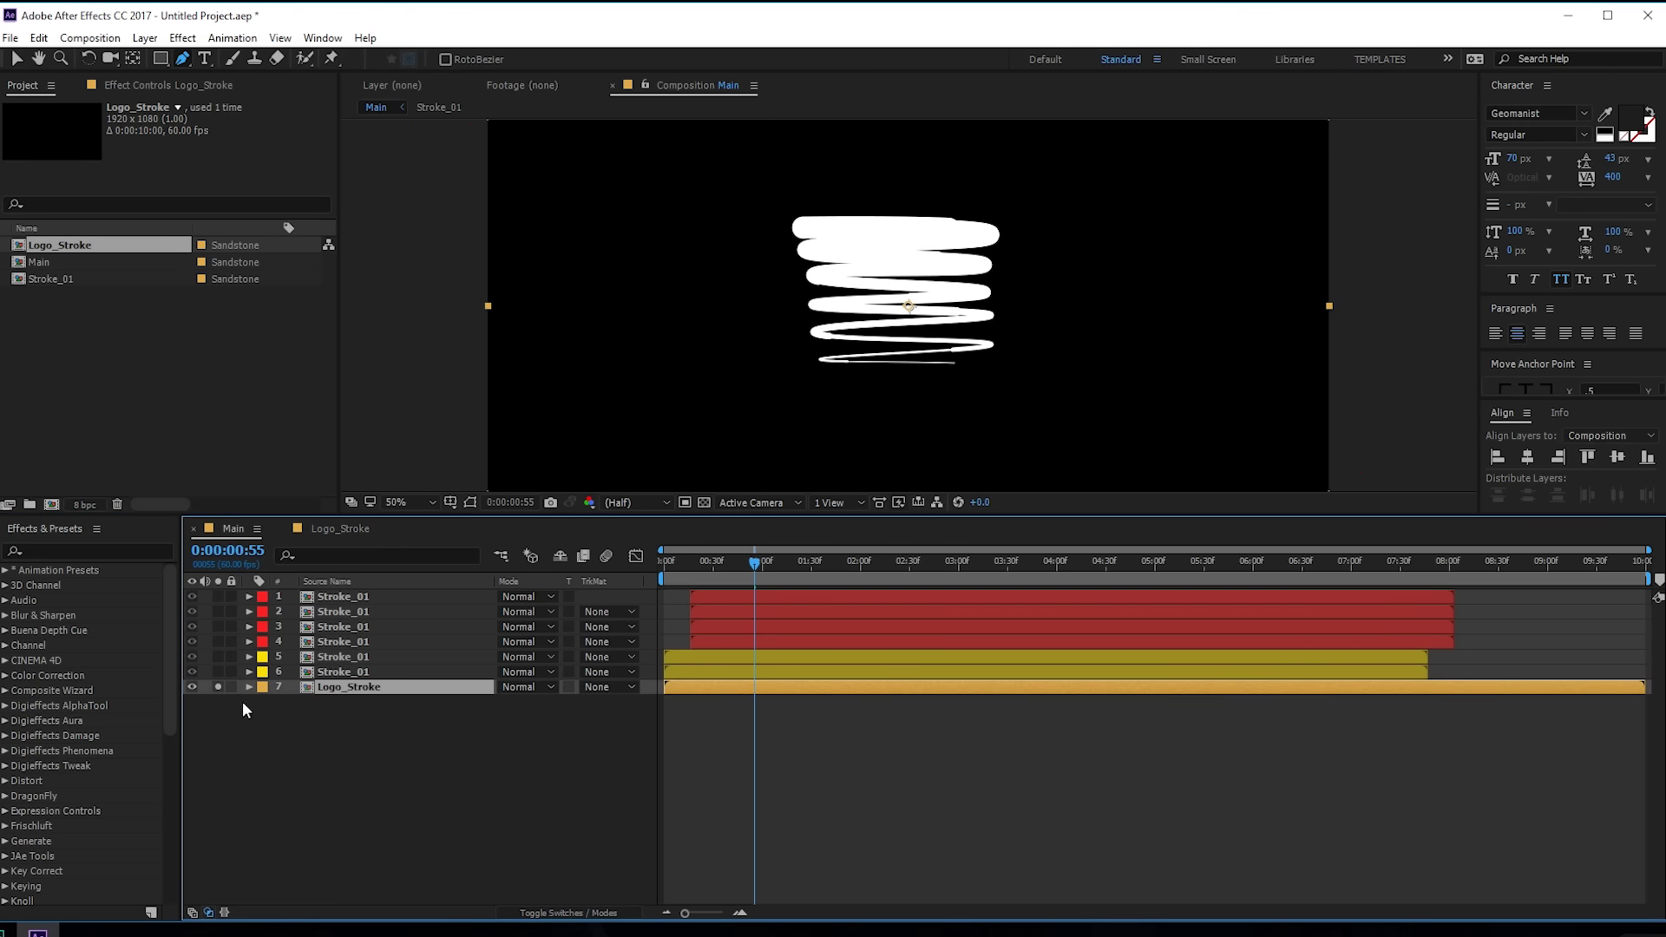
left_click(340, 672)
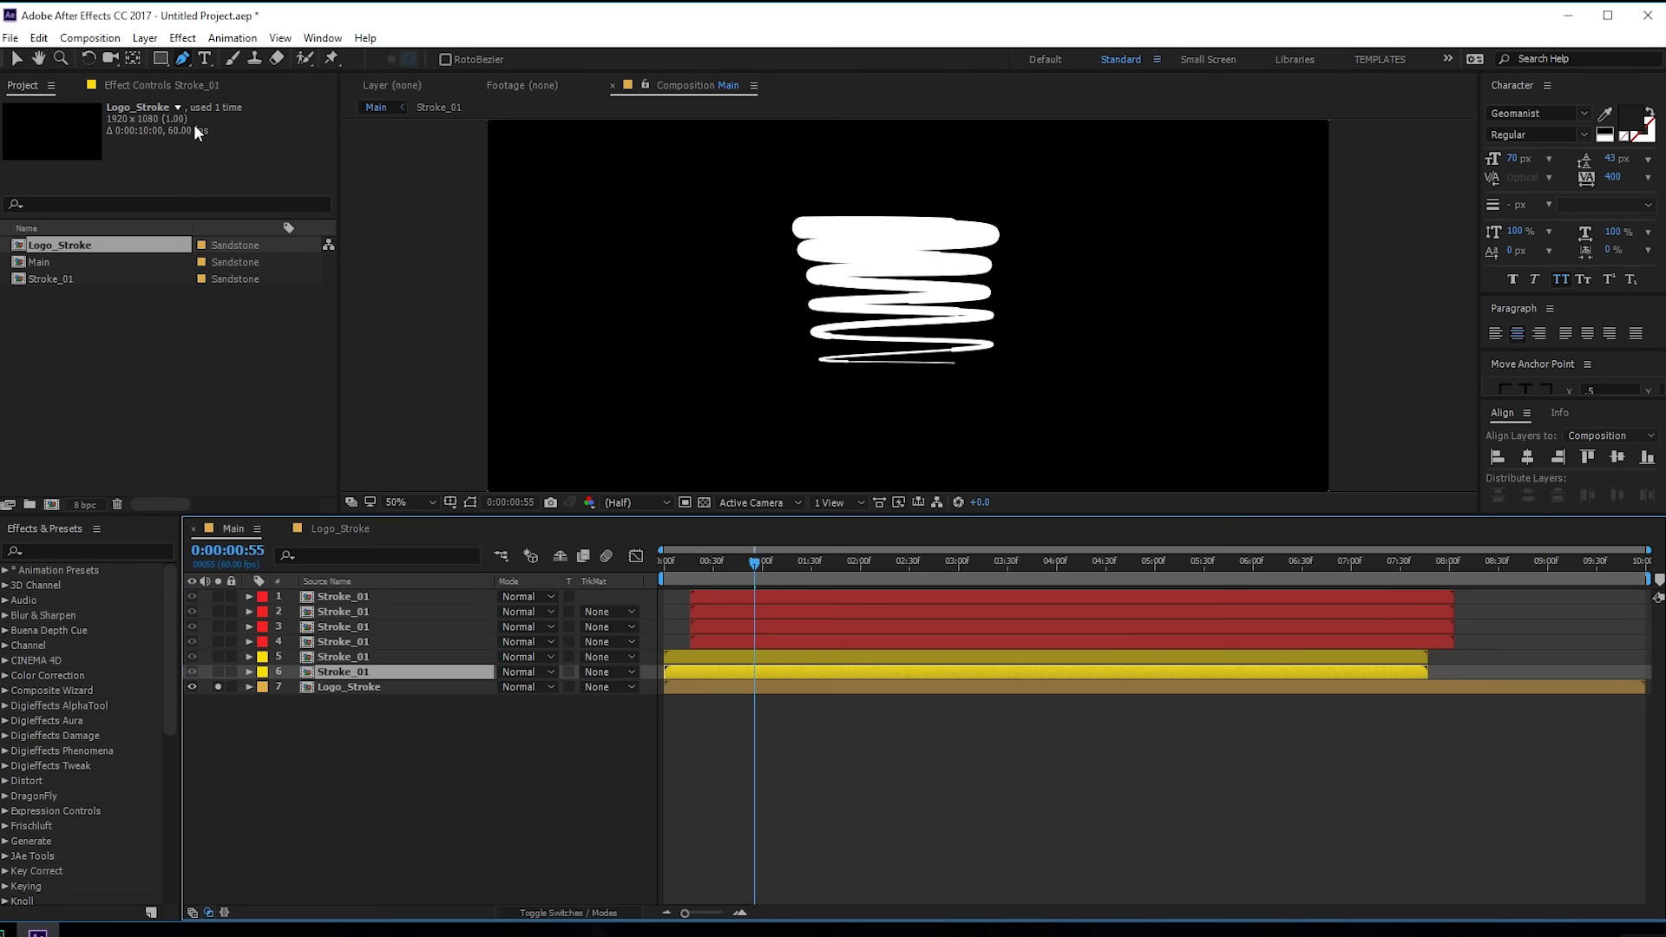
left_click(179, 81)
left_click(60, 122)
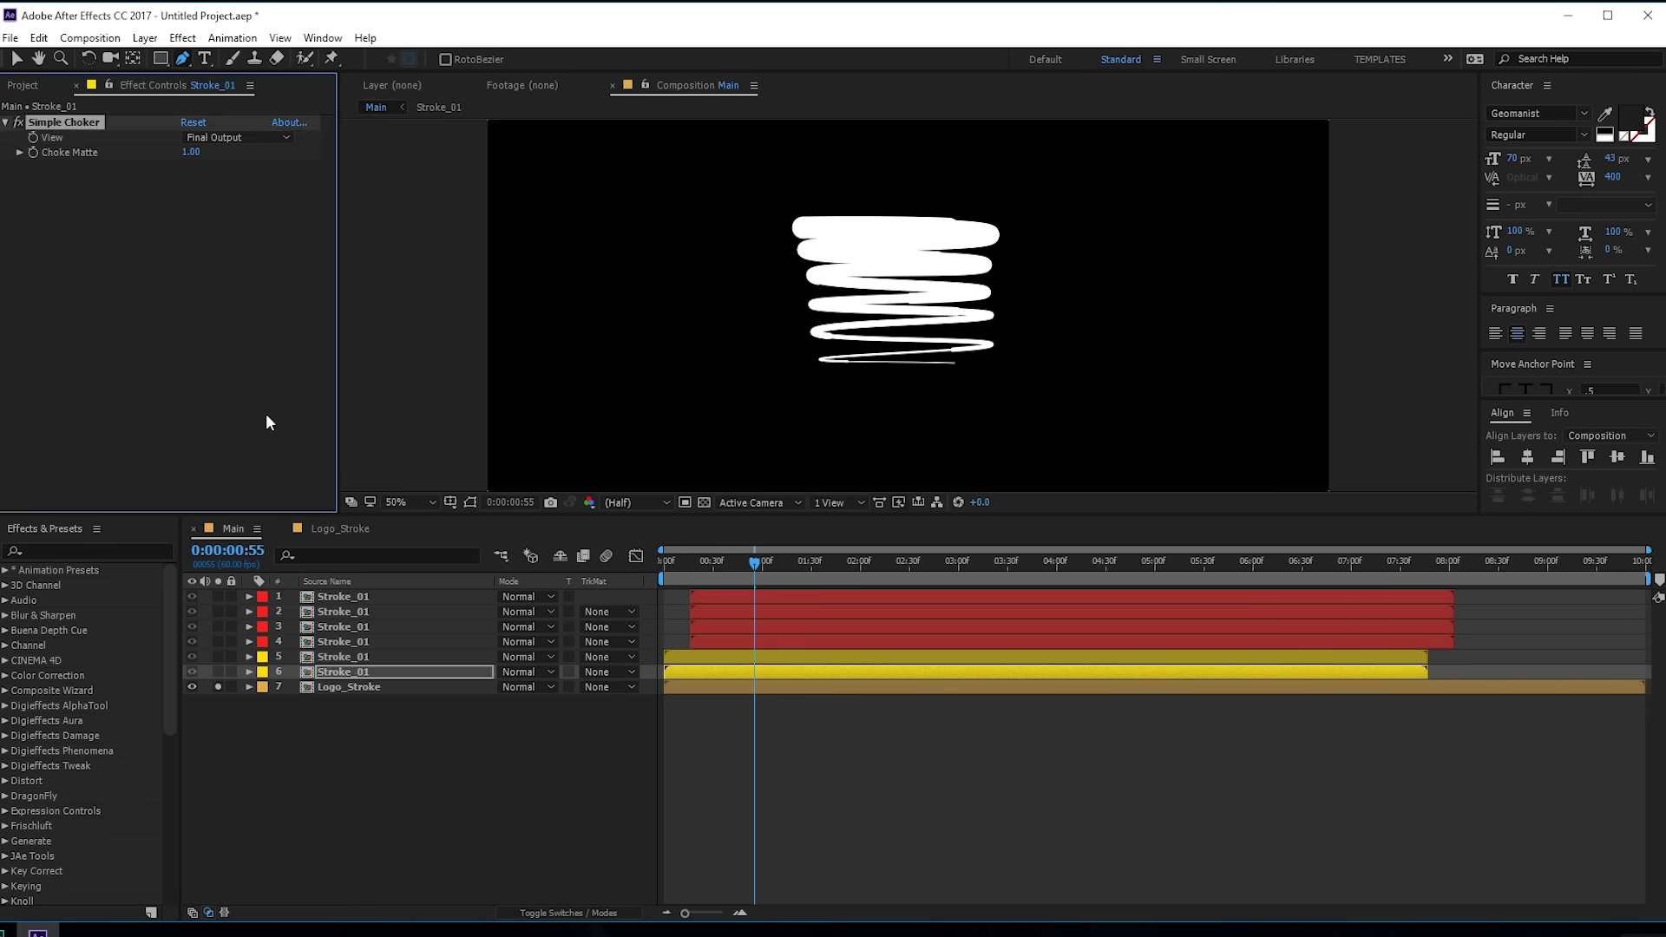
left_click(340, 687)
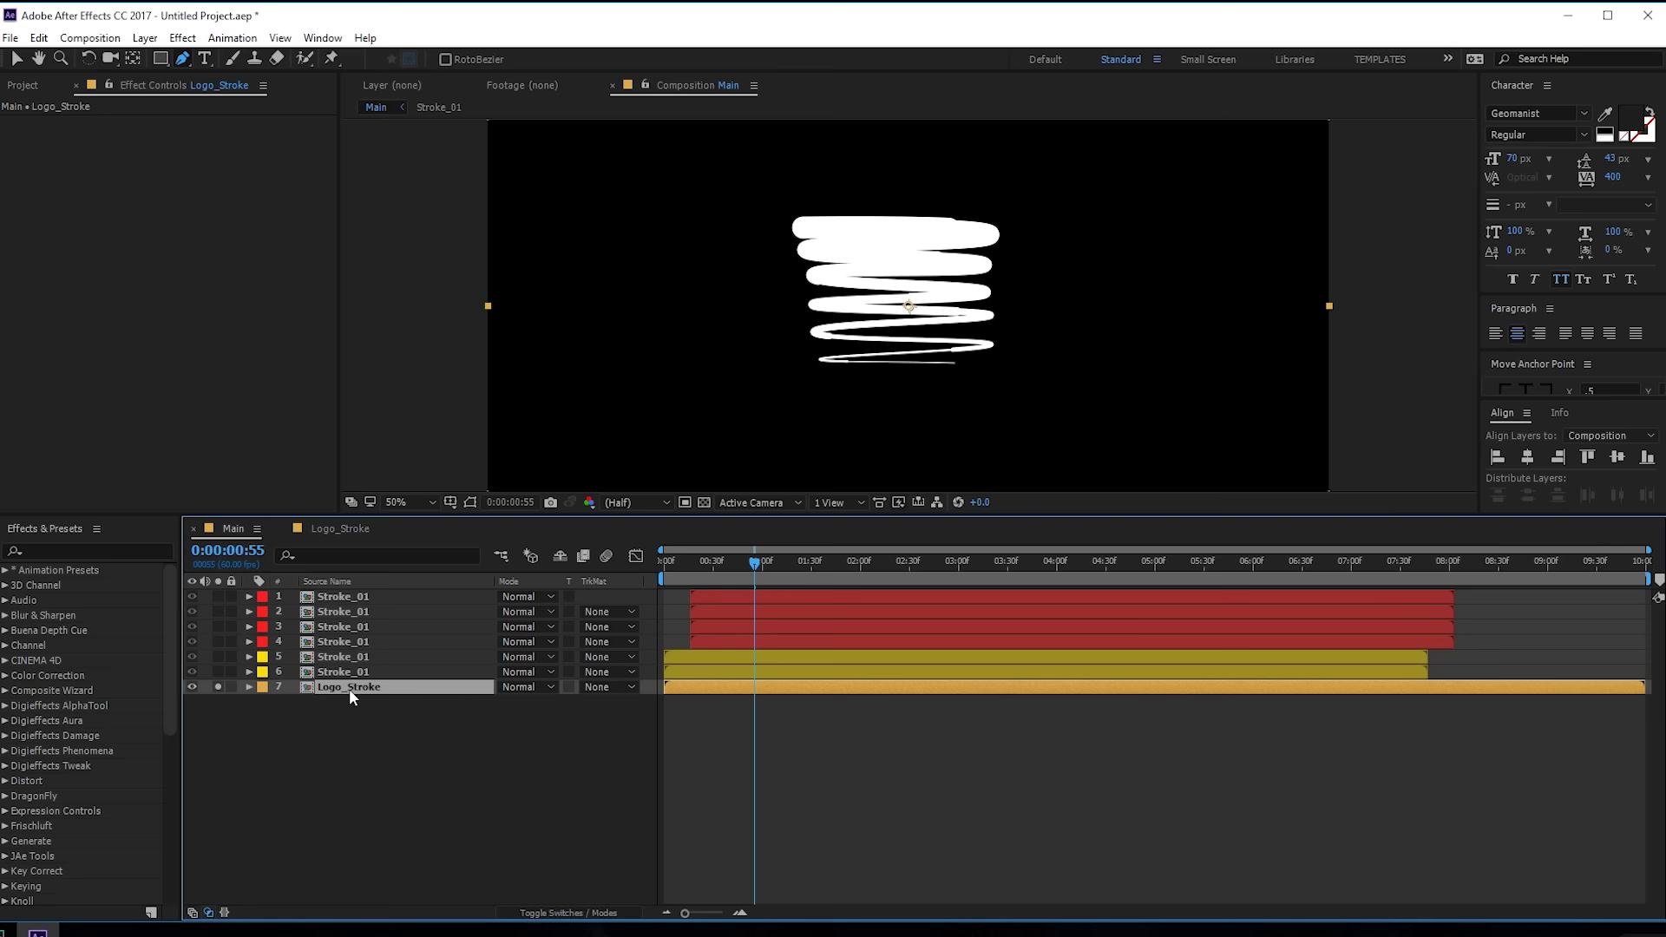
key("ctrl+v")
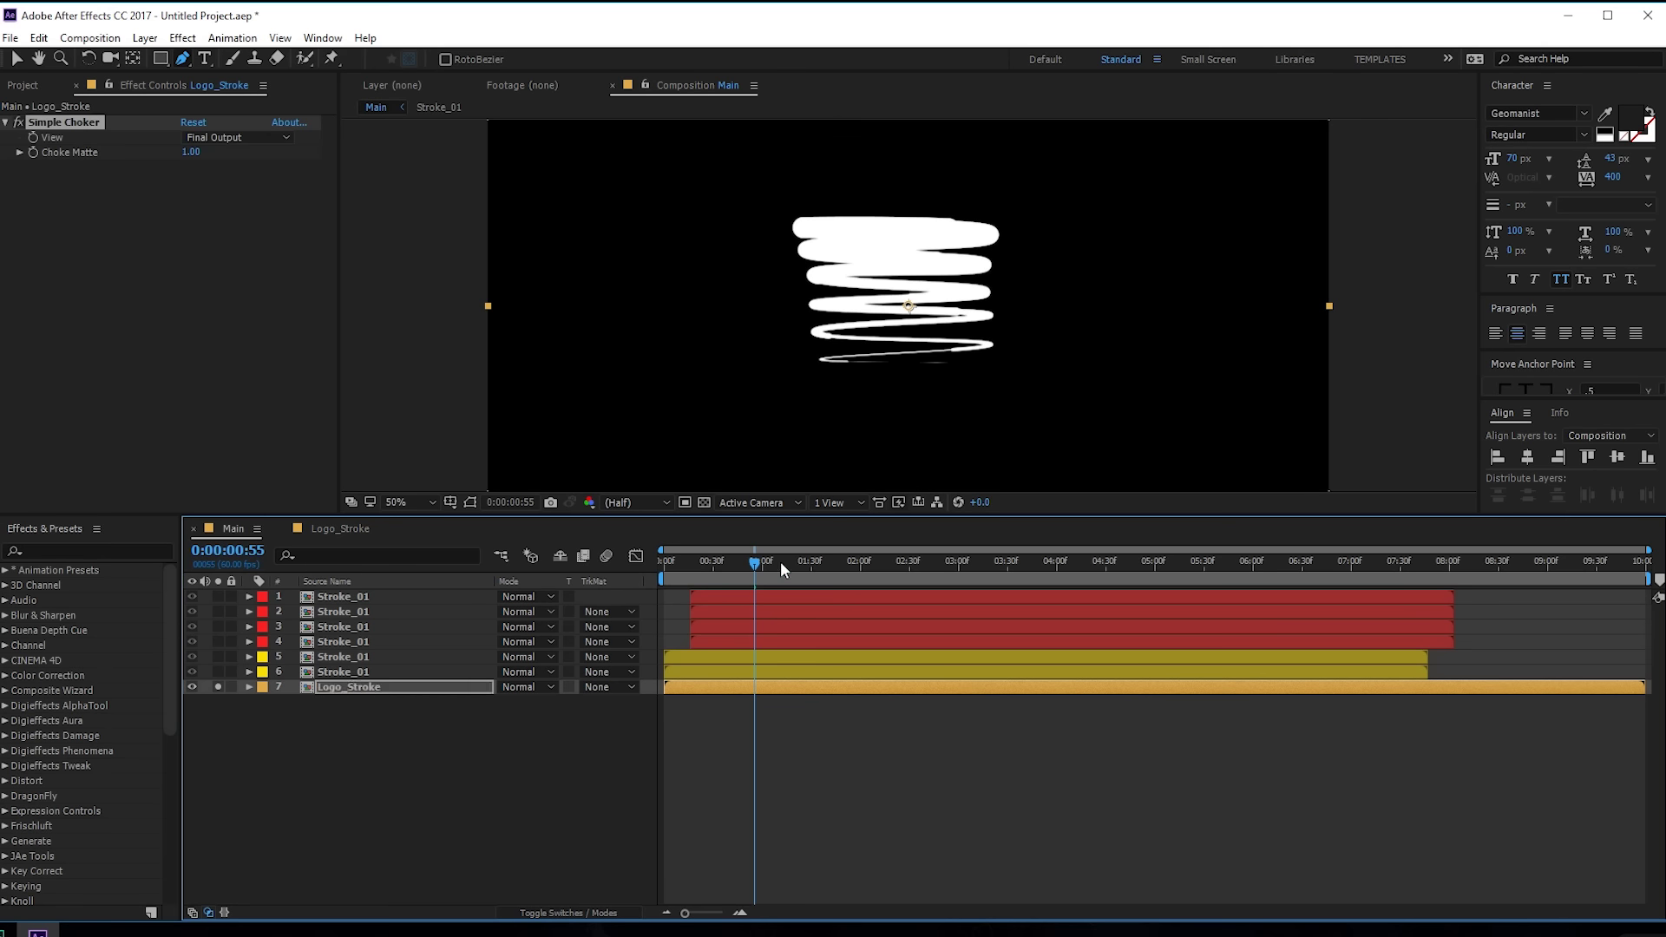
Step: Check the choked stroke at 0:00:00:51, then give the Logo_Stroke layer the Blue label and turn its solo off
mouse_move(763, 564)
left_mouse_down()
mouse_move(836, 565)
mouse_move(748, 573)
left_mouse_up()
key("slash")
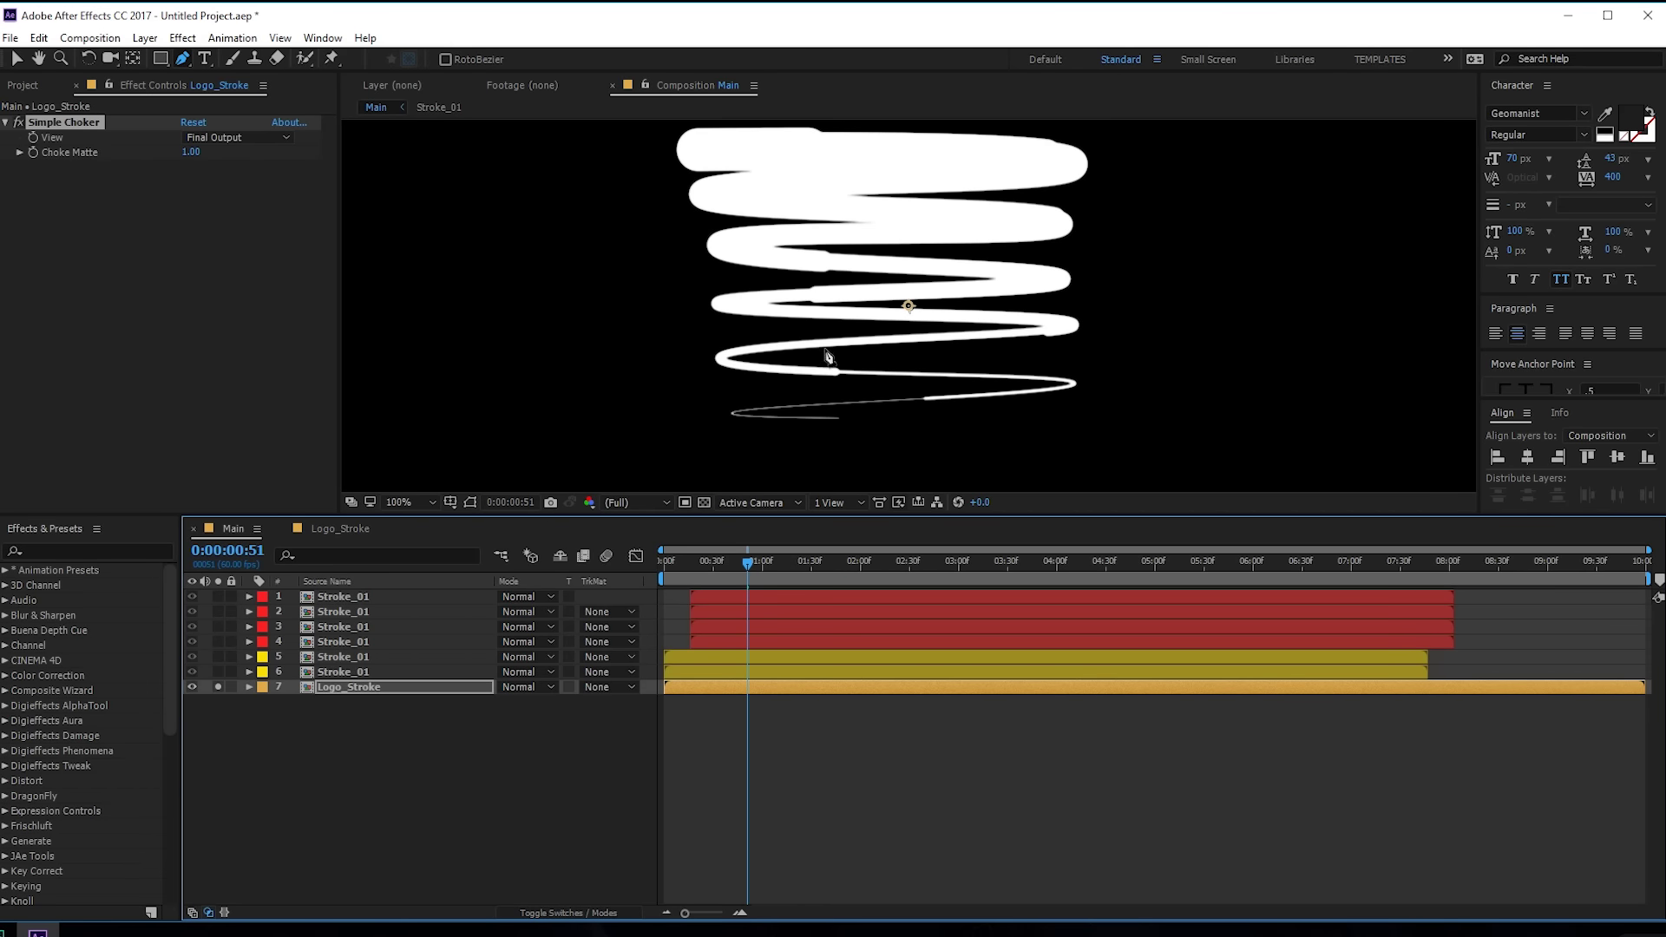
key("comma")
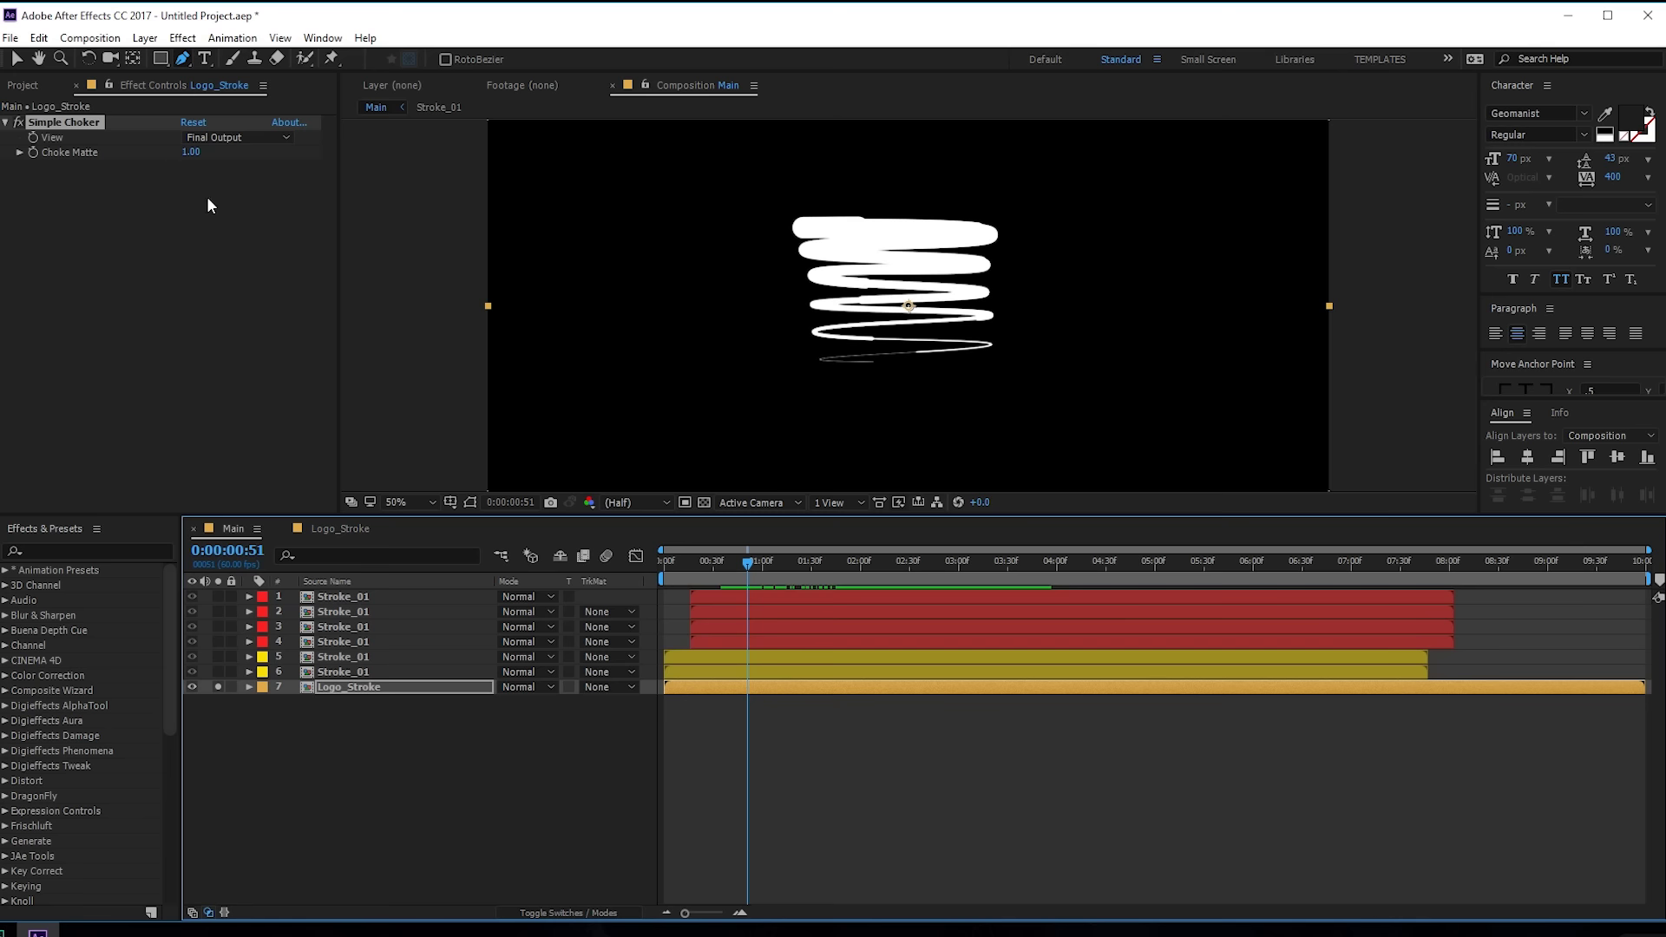
left_click(262, 687)
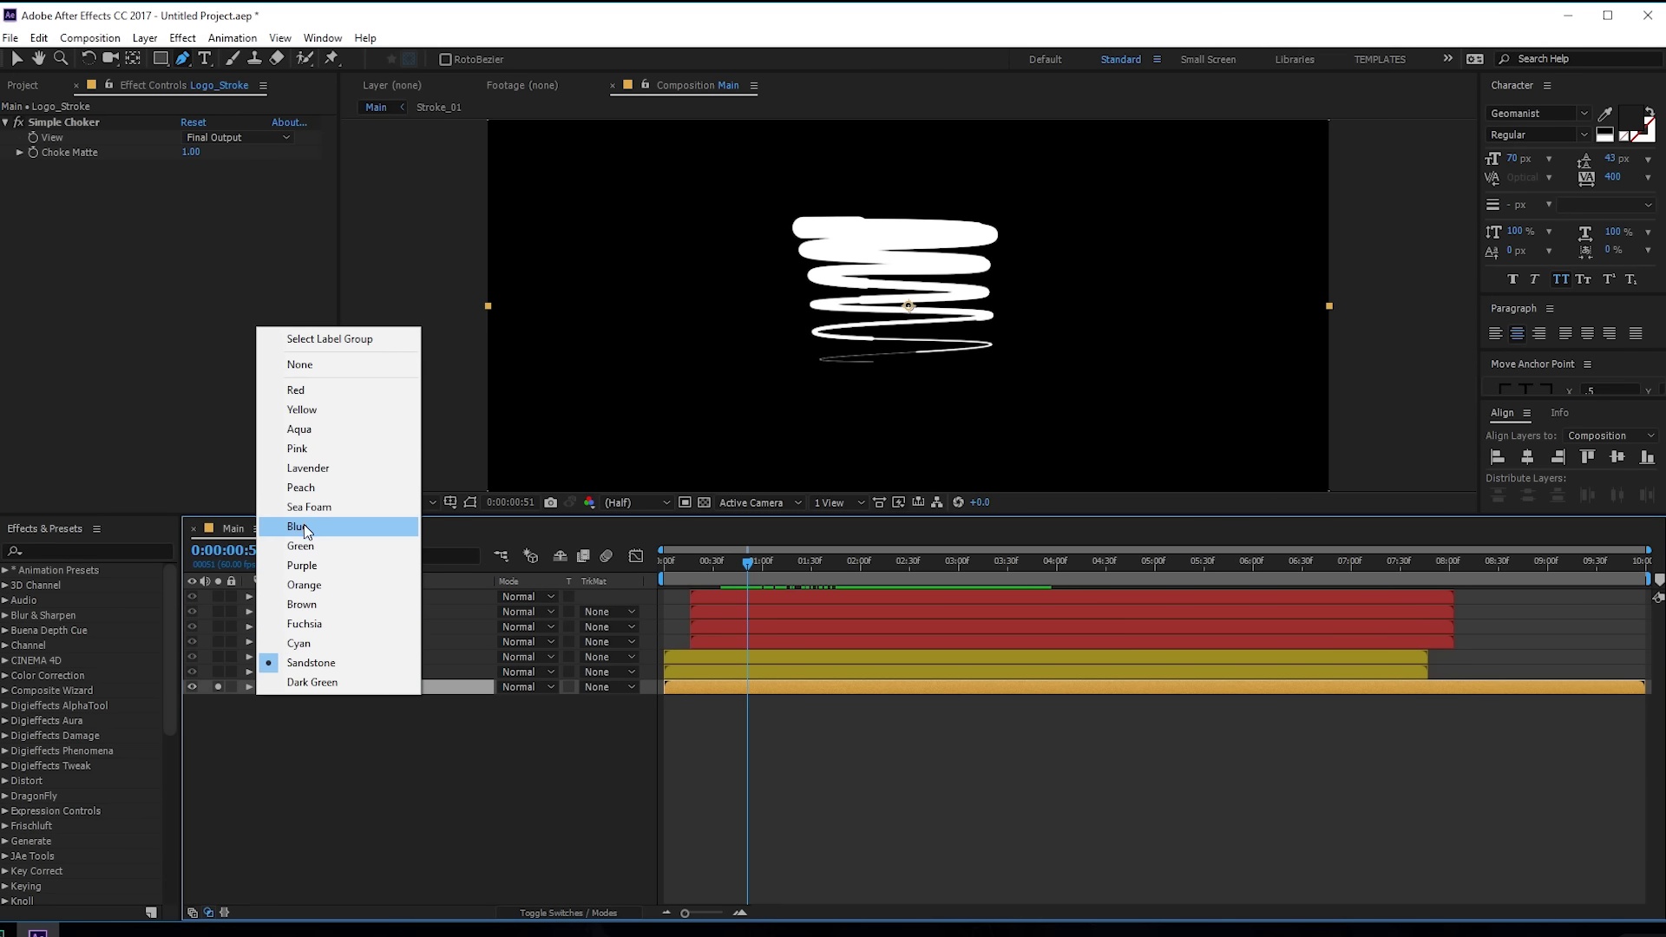
left_click(299, 528)
left_click(218, 687)
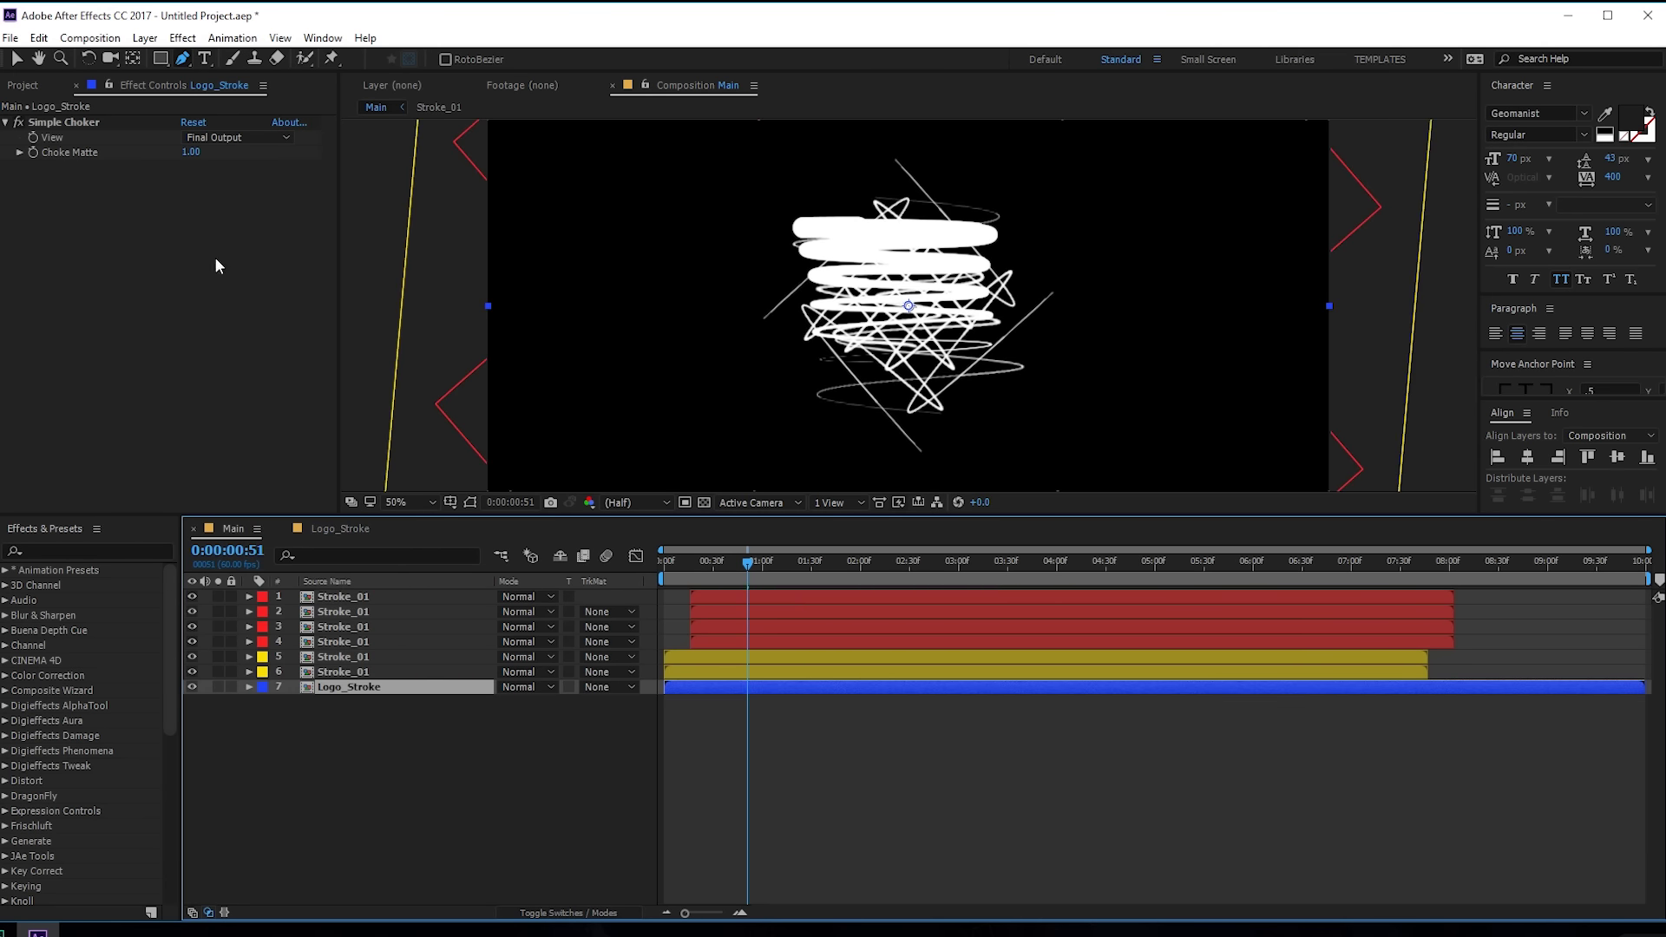
Step: Import the Sample Logo image from the Current Work folder into the project
left_click(28, 87)
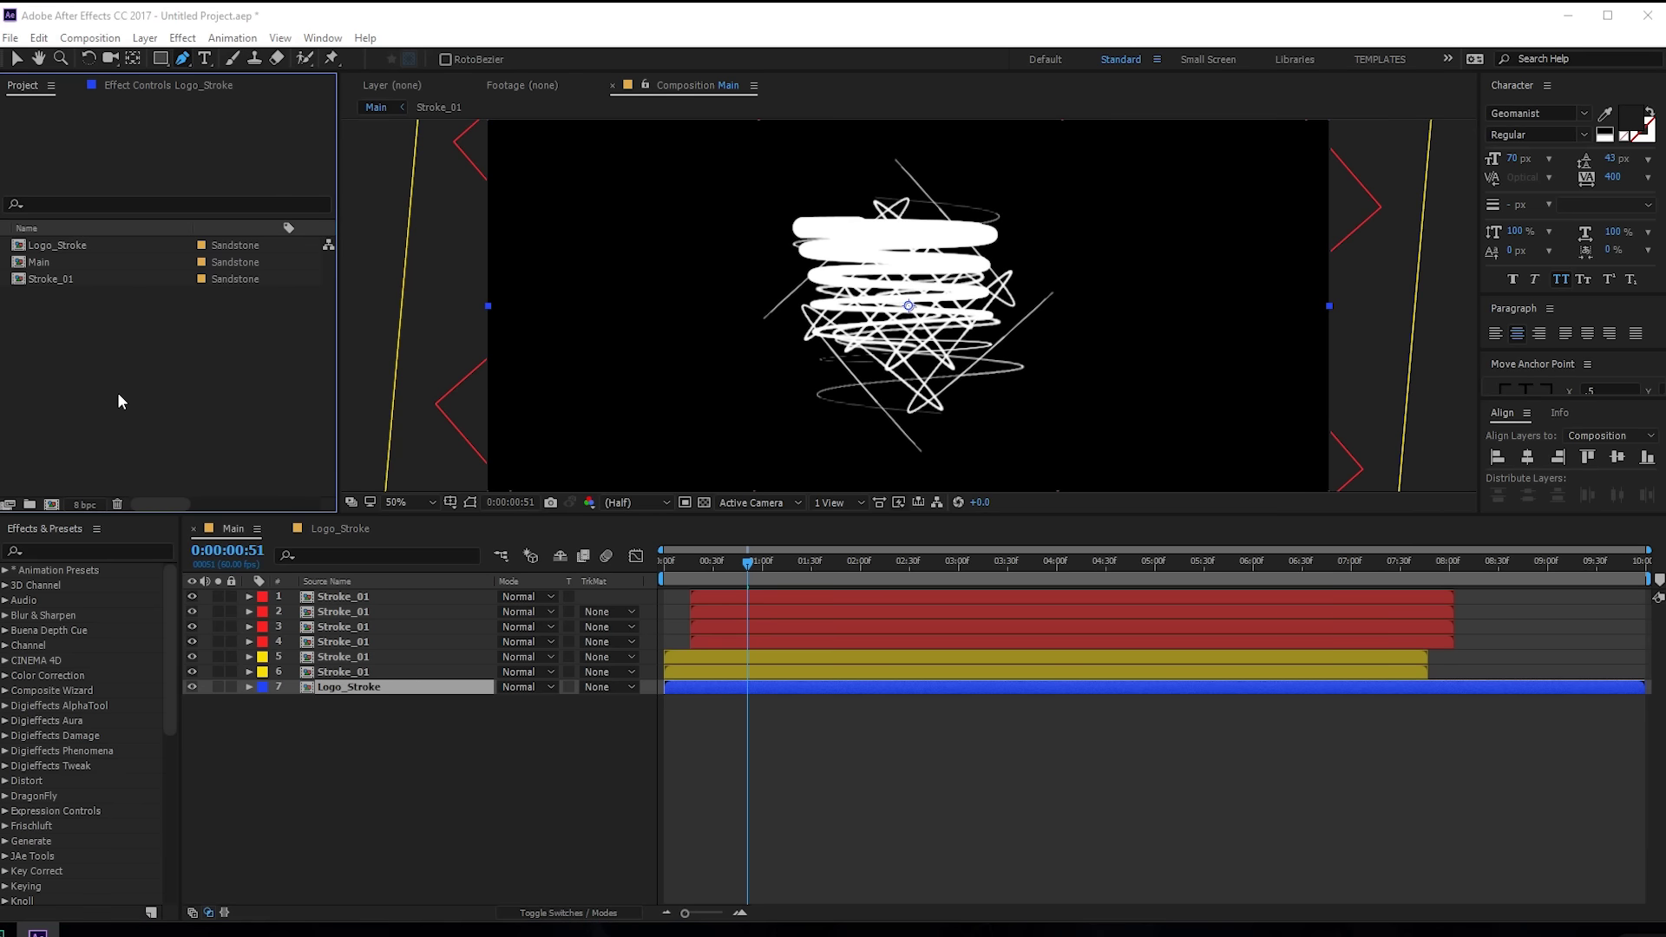
double_click(119, 396)
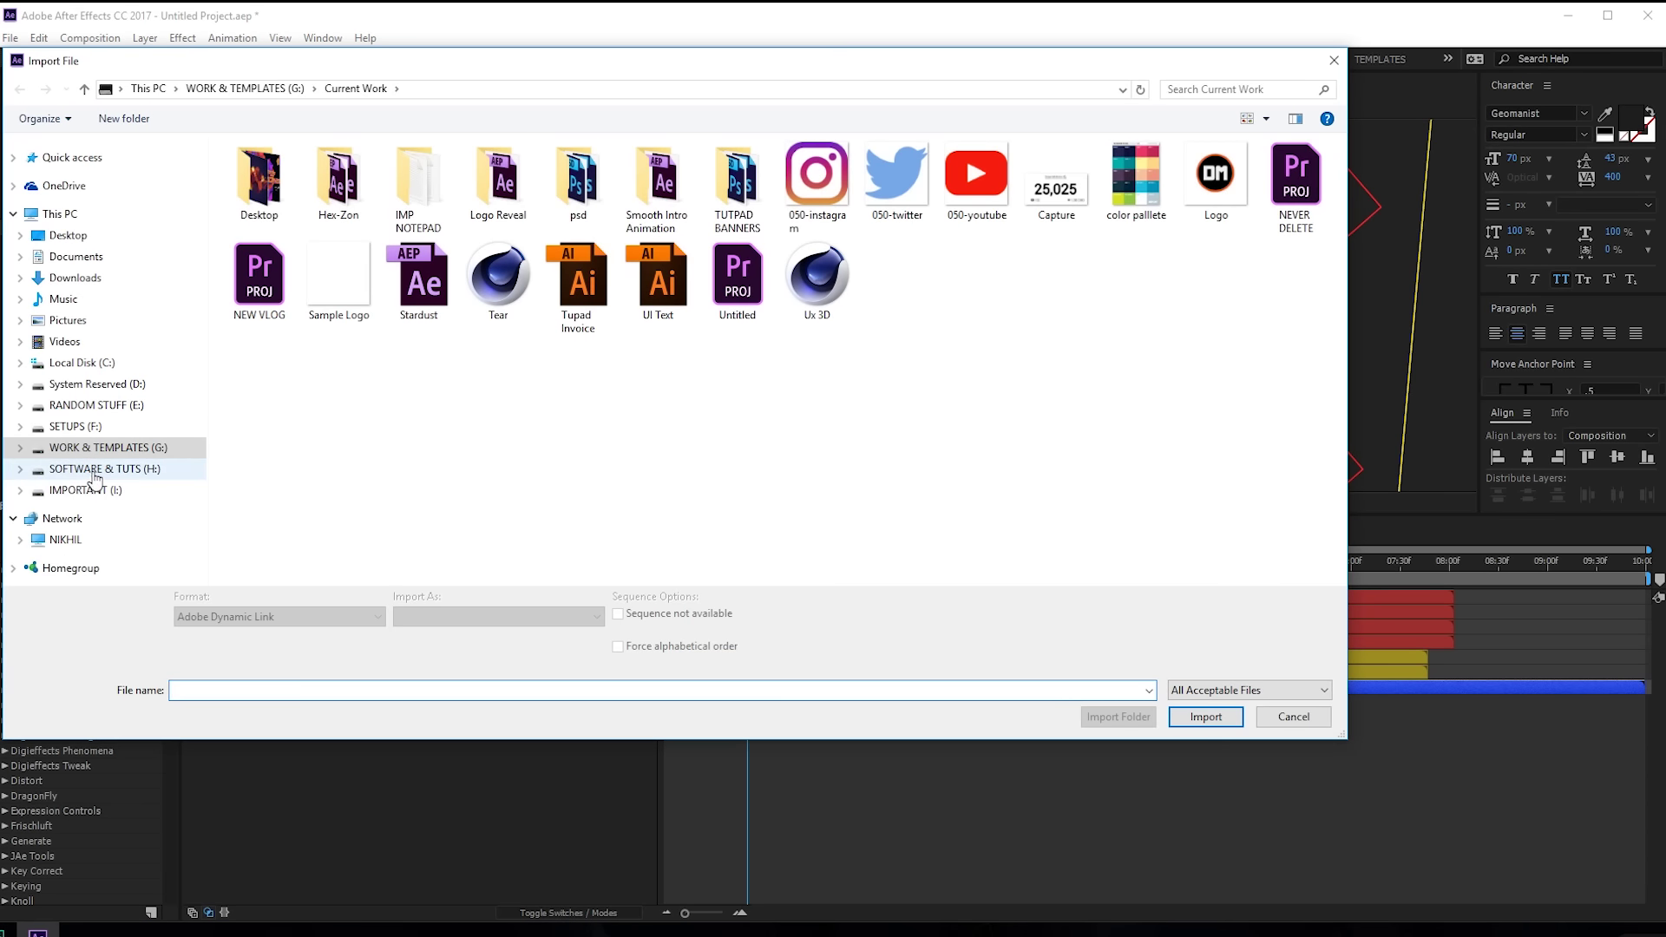
double_click(328, 275)
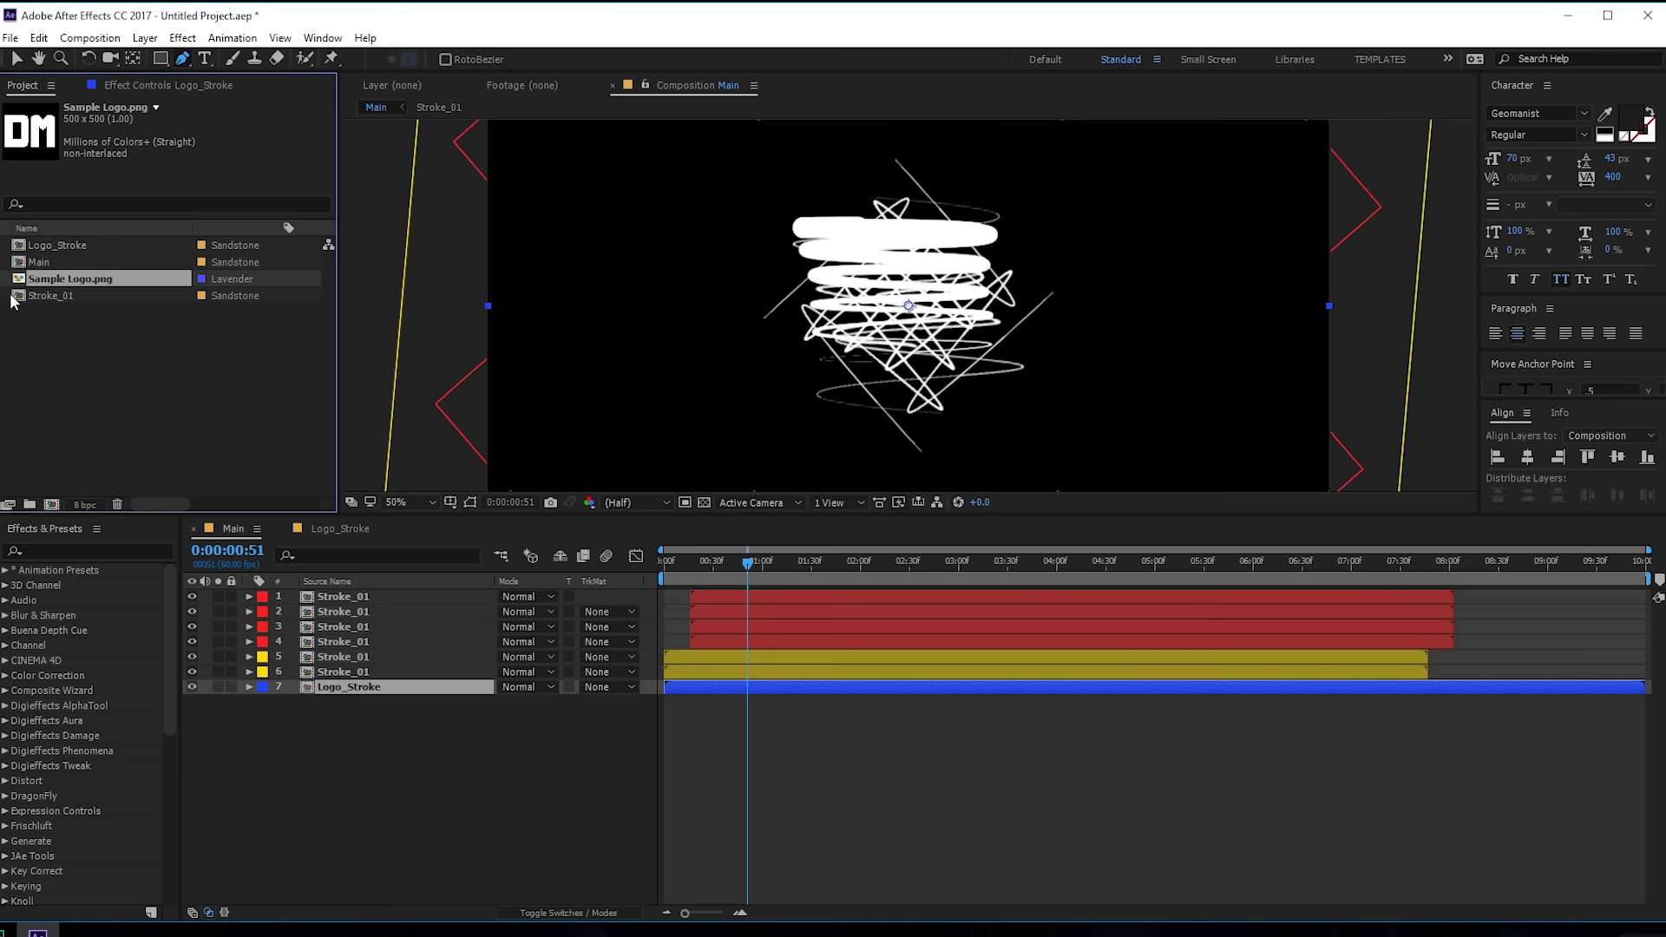
Step: Add Sample Logo.png to Main, centred horizontally and vertically, and place it below Logo_Stroke
left_click_drag(50, 279, 909, 284)
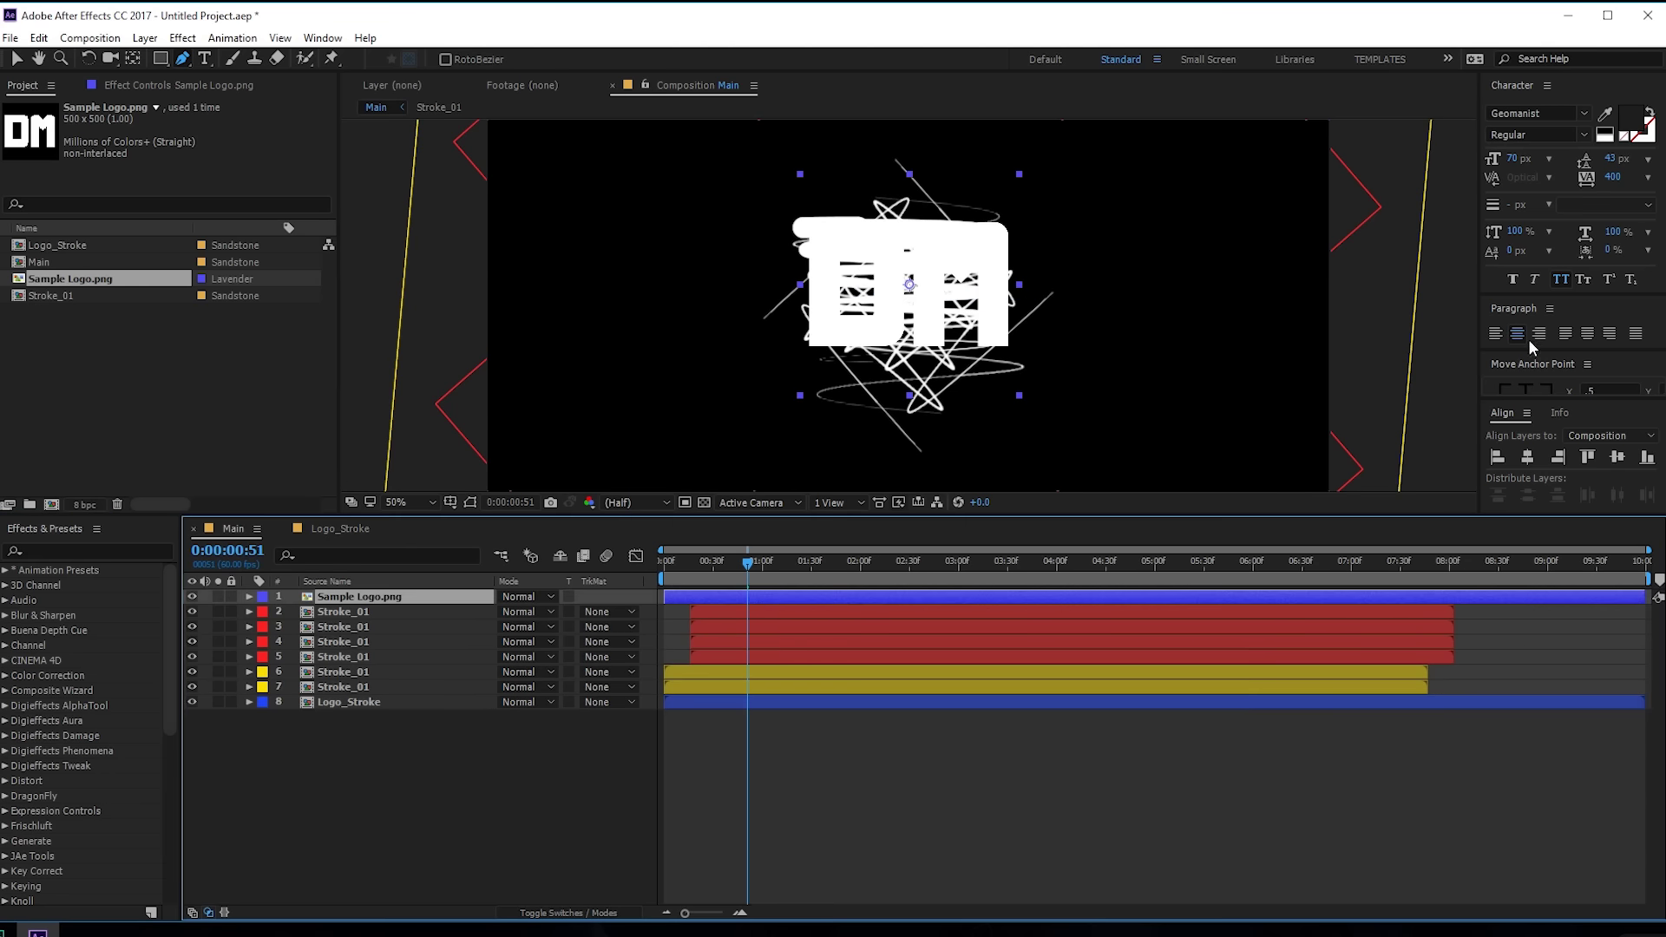
left_click(1527, 460)
left_click(1616, 457)
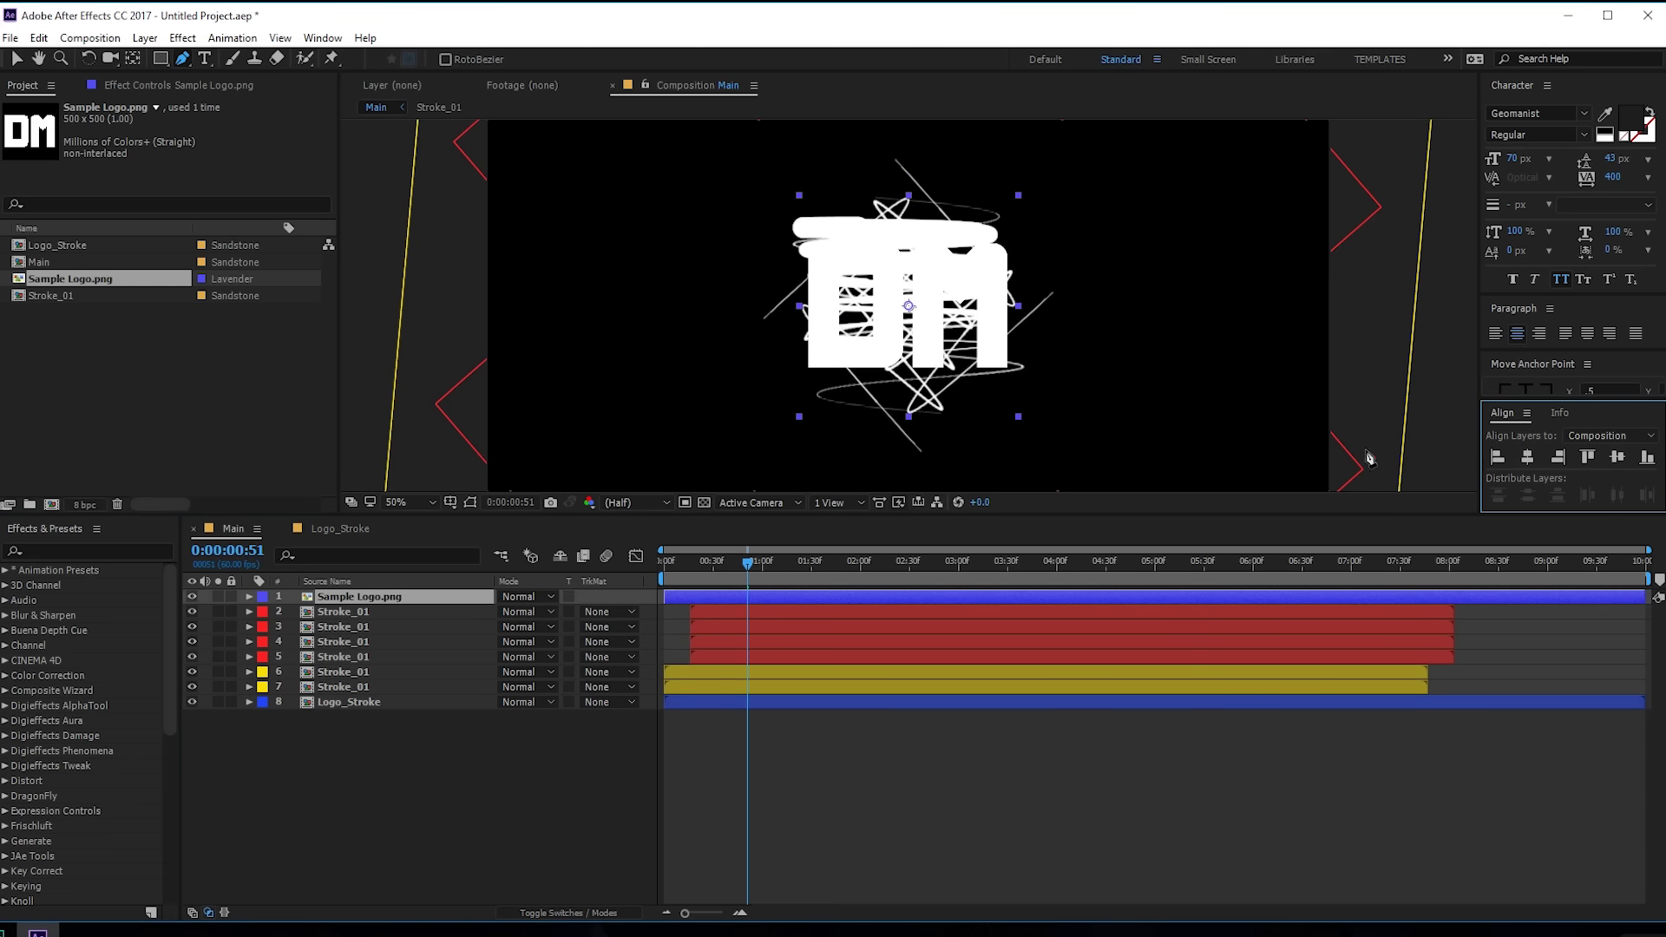
left_click_drag(347, 598, 347, 716)
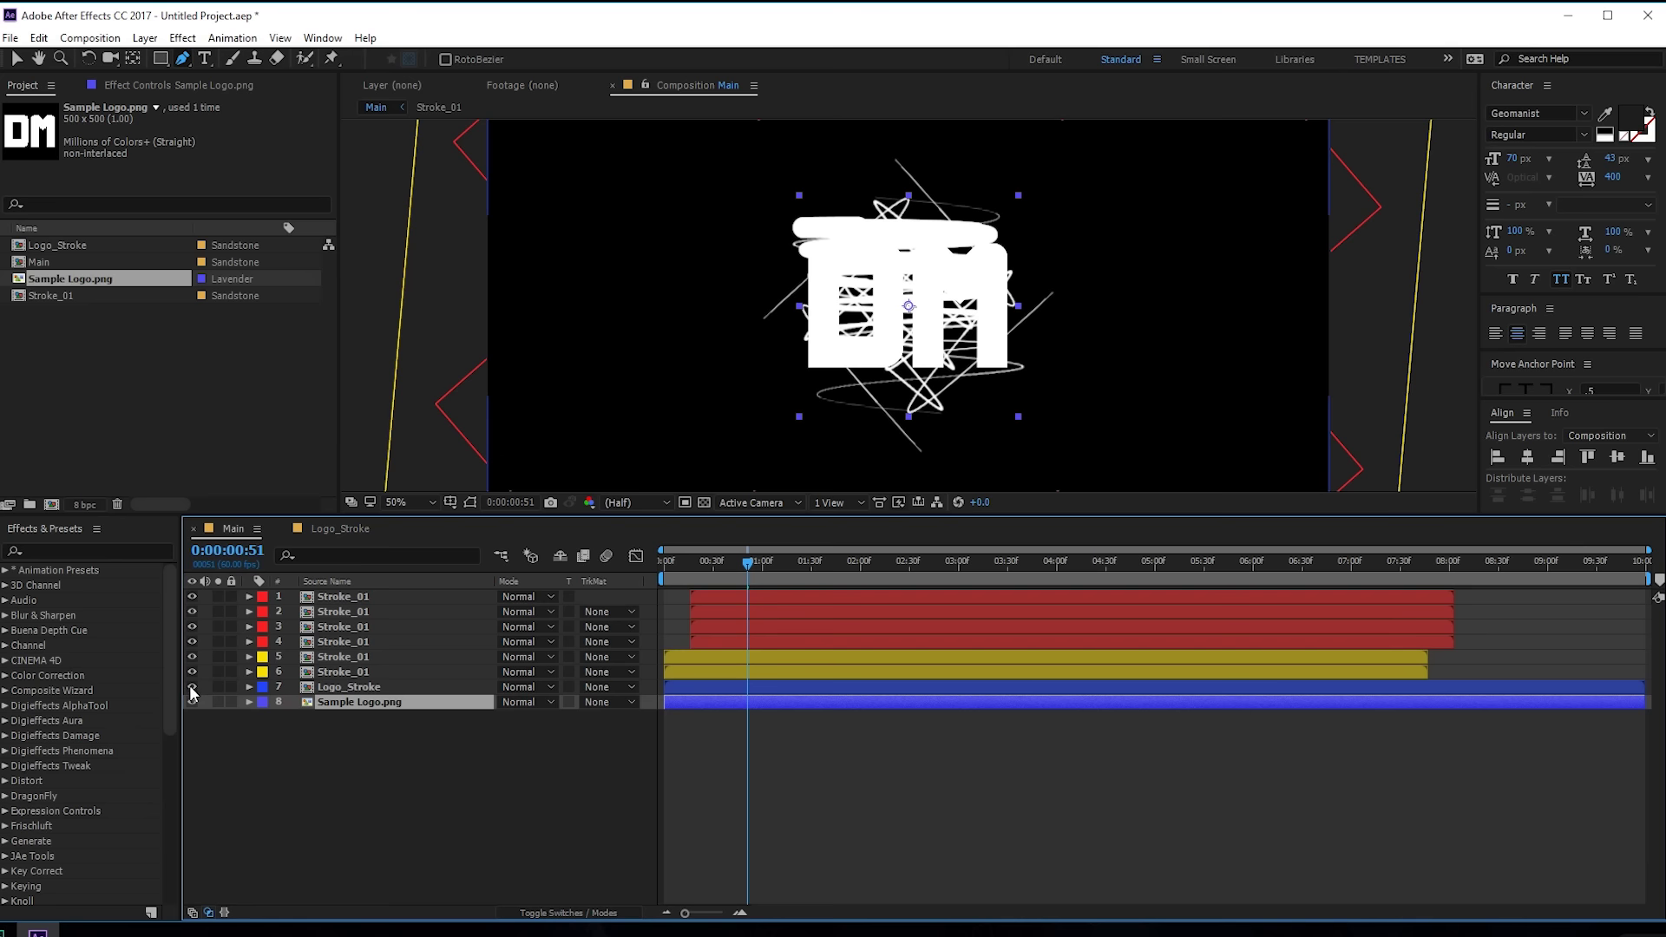
Step: Hide the six Stroke_01 layers and scale Sample Logo.png to 76%
left_click_drag(192, 672, 191, 596)
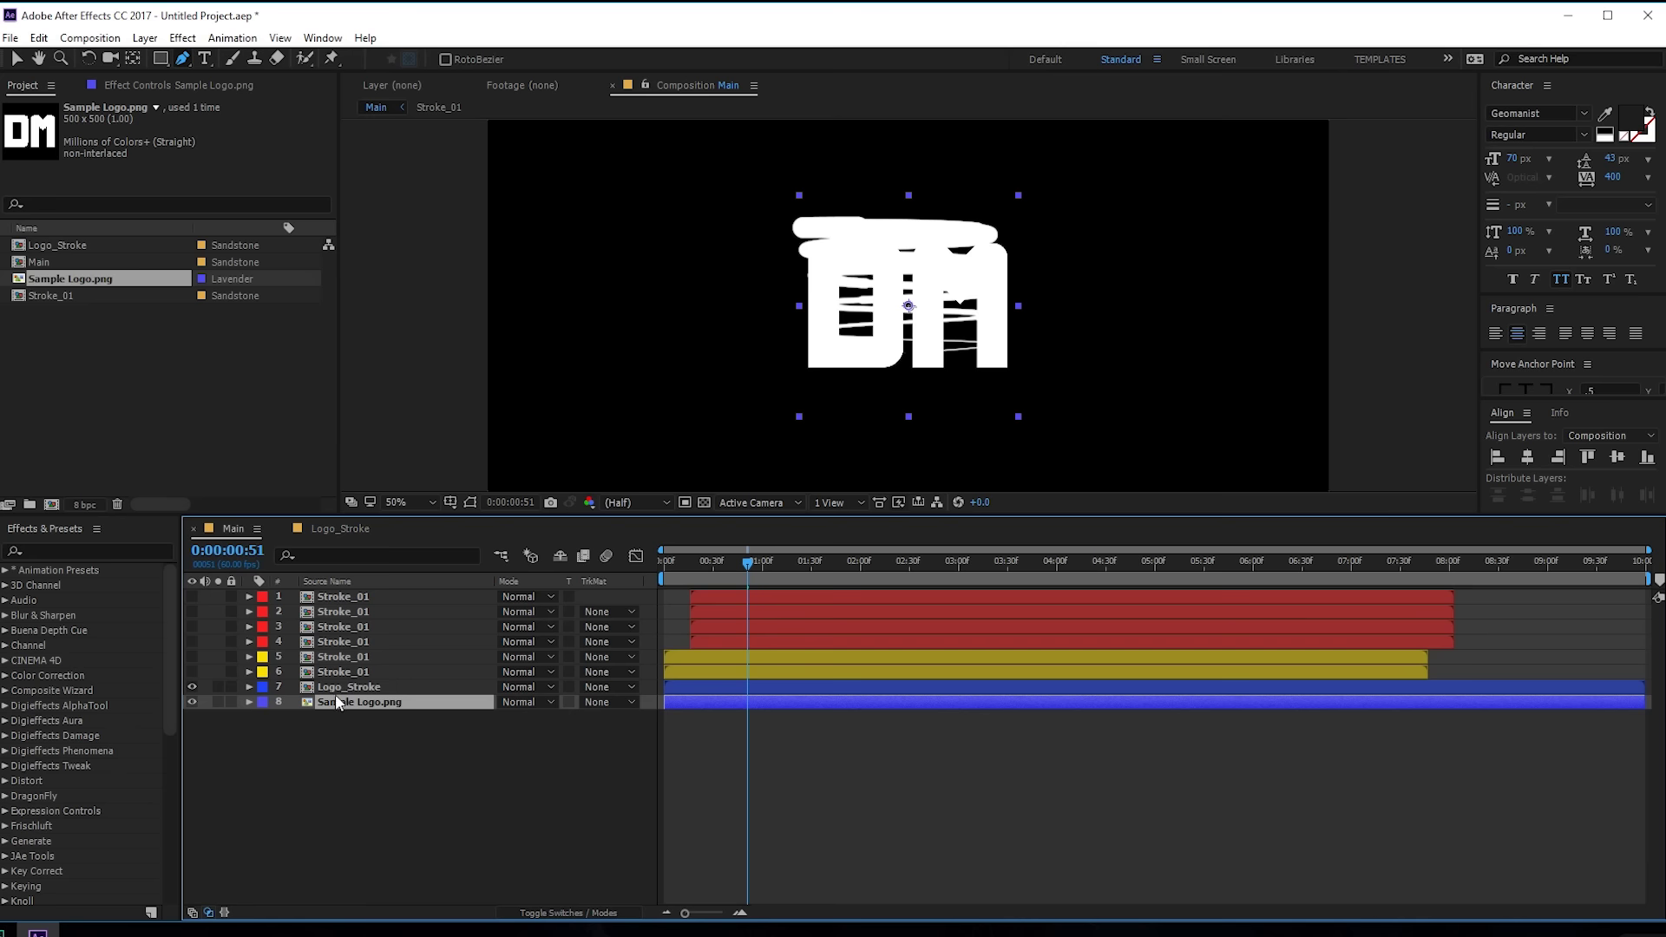
left_click(644, 686)
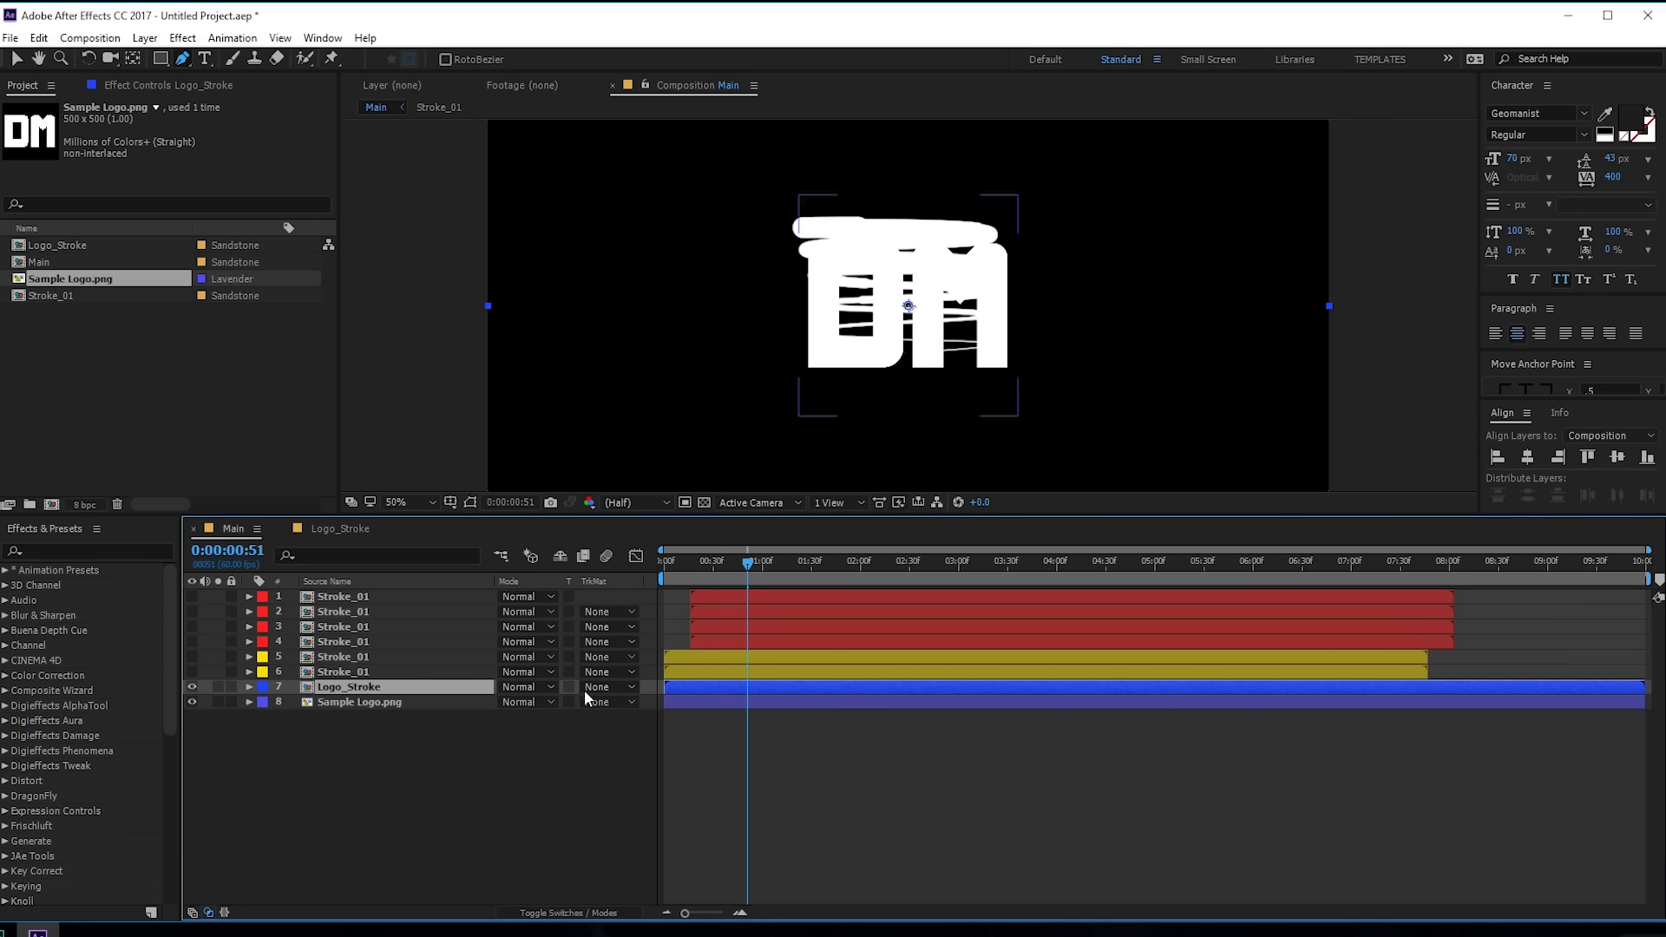
left_click(365, 703)
key("s")
left_click(550, 717)
type("70")
key("Return")
left_click_drag(537, 717, 547, 717)
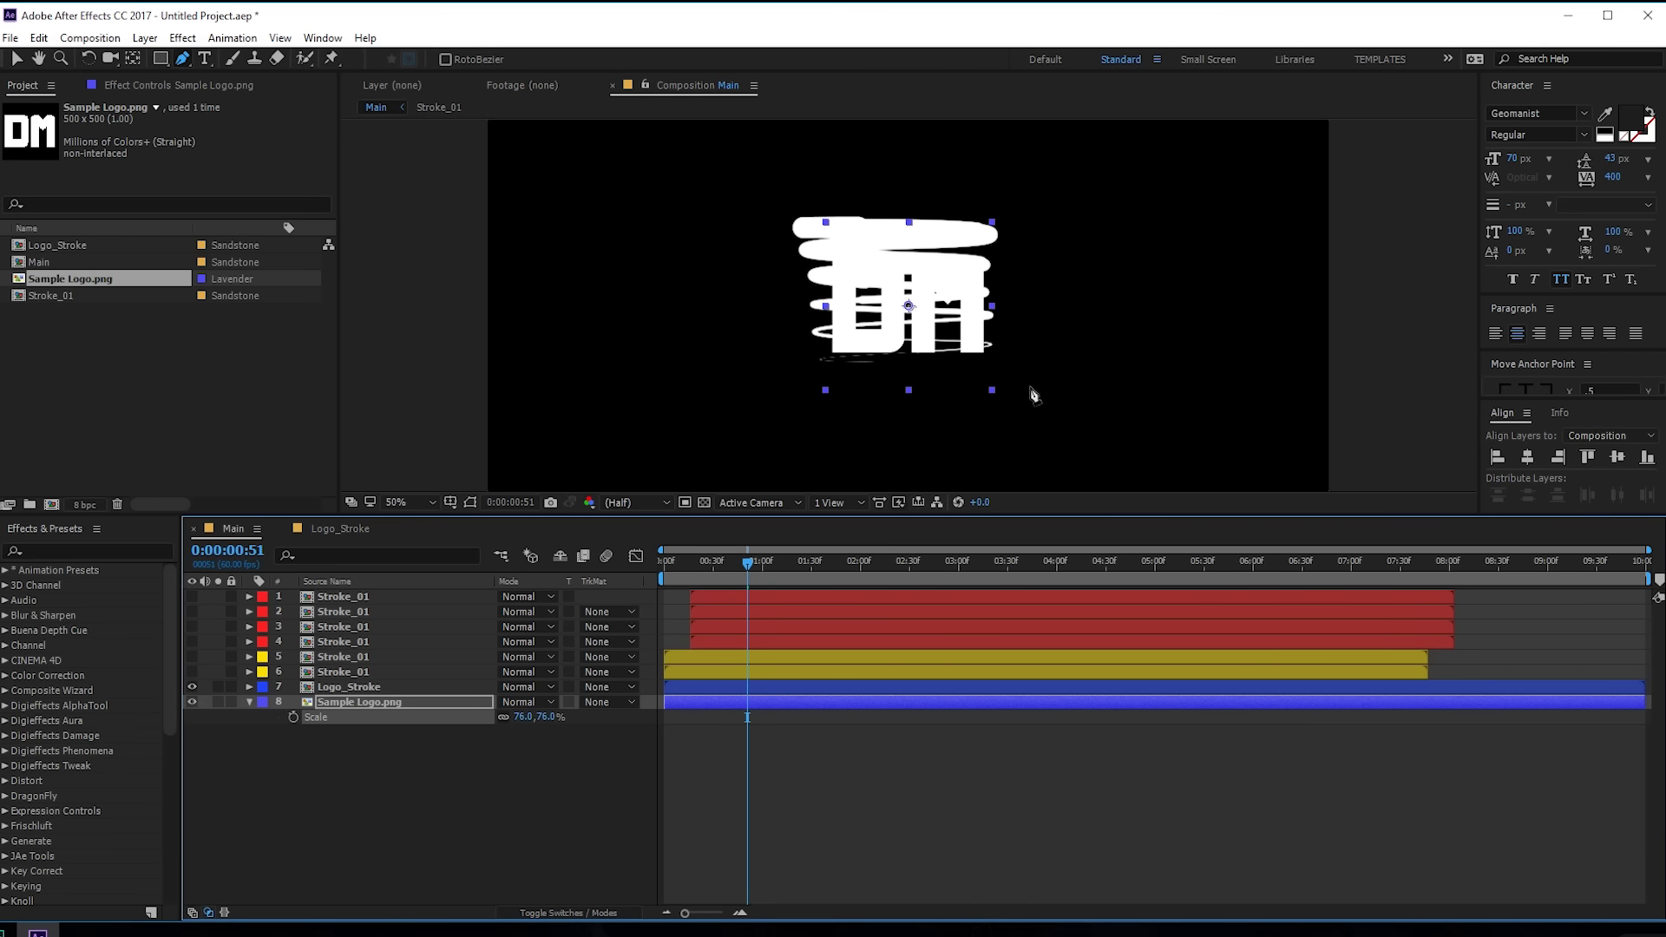
Step: Set the track matte of Sample Logo.png to Alpha using Logo_Stroke and scrub to 0:00:02:33 to check the reveal
left_click(598, 701)
left_click(612, 745)
left_click_drag(762, 564, 918, 595)
Step: Scale Logo_Stroke to 137% and preview the logo reveal from the start, stopping at 0:00:00:55
left_click(346, 688)
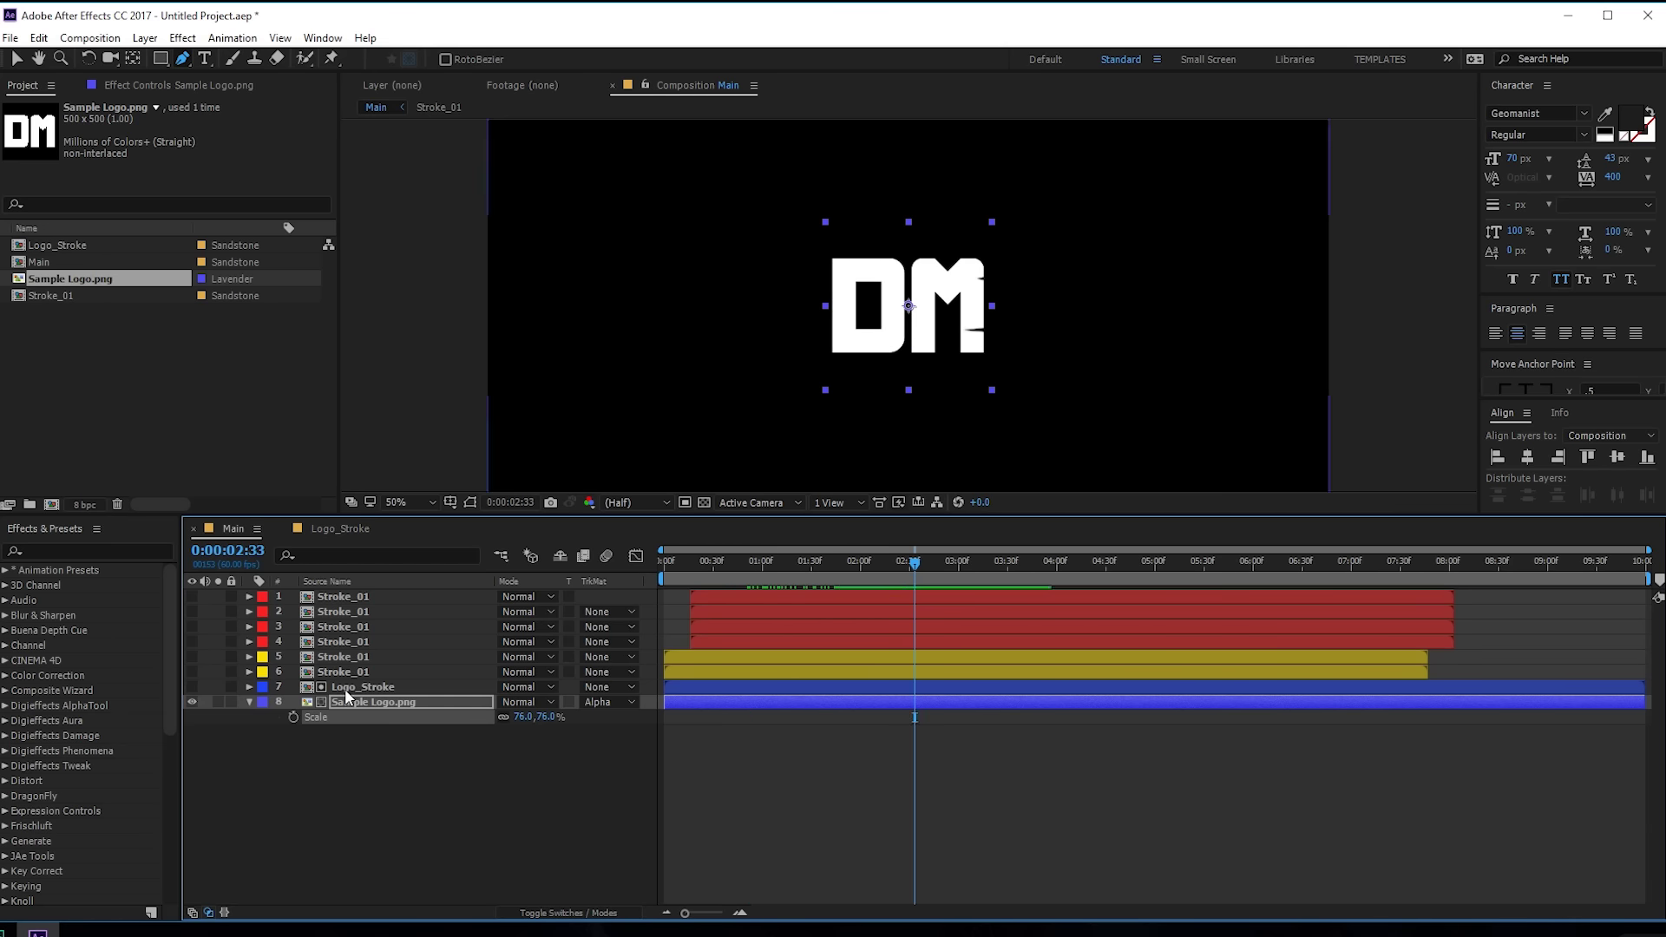
key("s")
left_click_drag(531, 702, 576, 702)
left_click_drag(666, 564, 565, 591)
key("space")
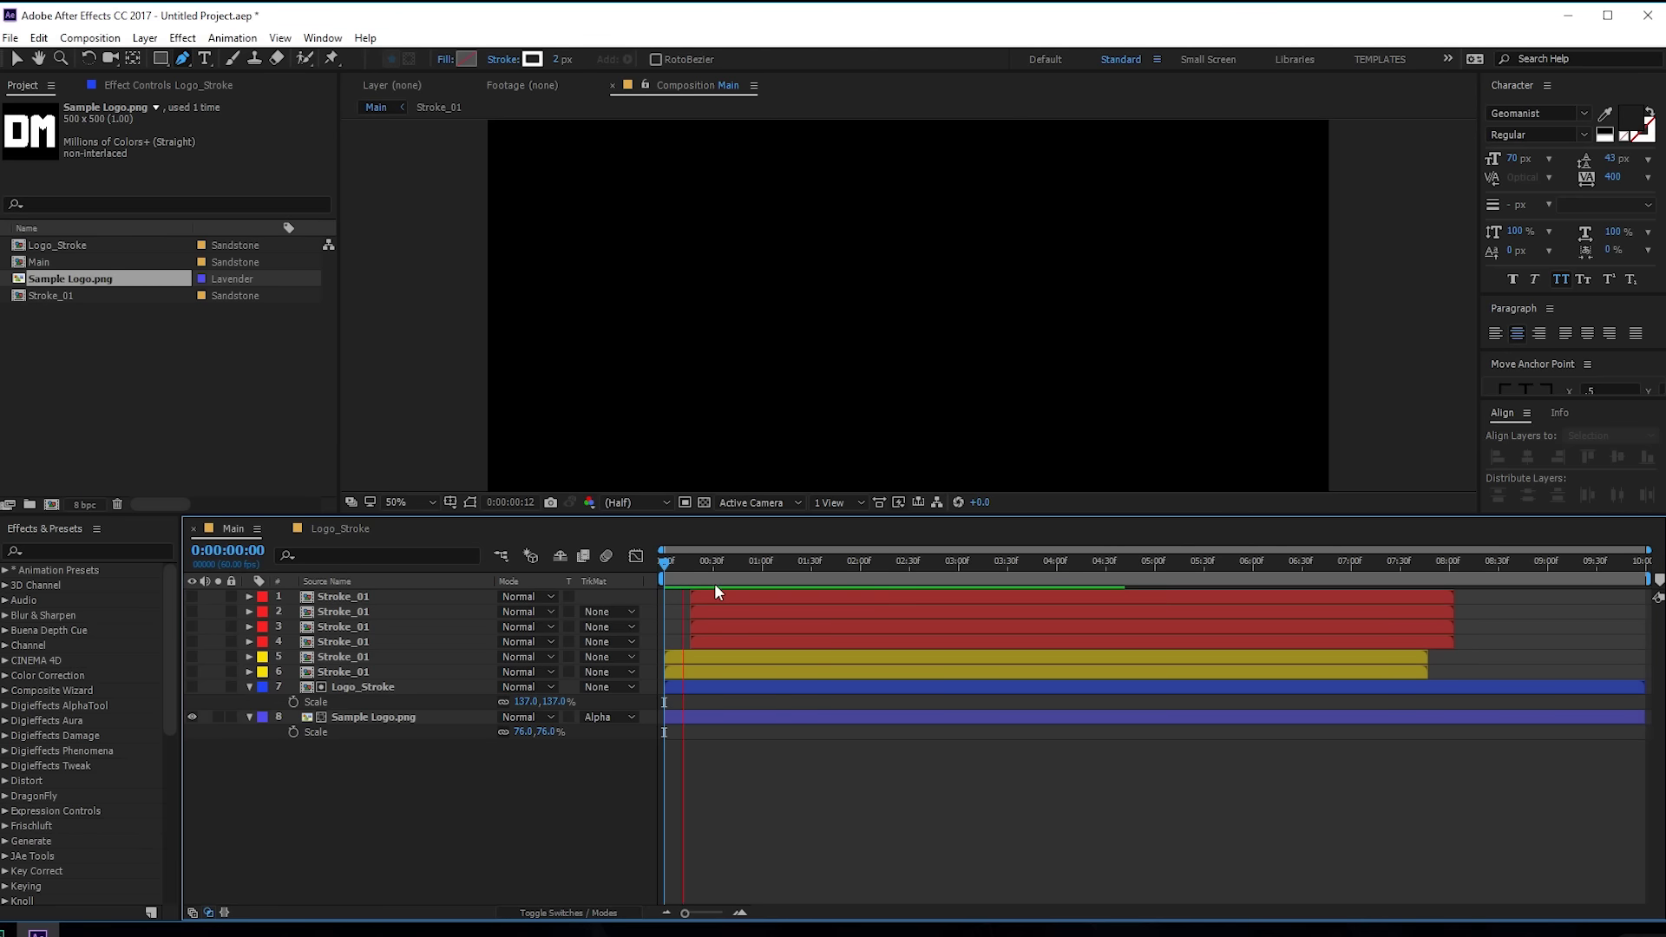
mouse_move(744, 562)
left_mouse_down()
mouse_move(703, 566)
mouse_move(820, 571)
mouse_move(730, 568)
mouse_move(754, 564)
left_mouse_up()
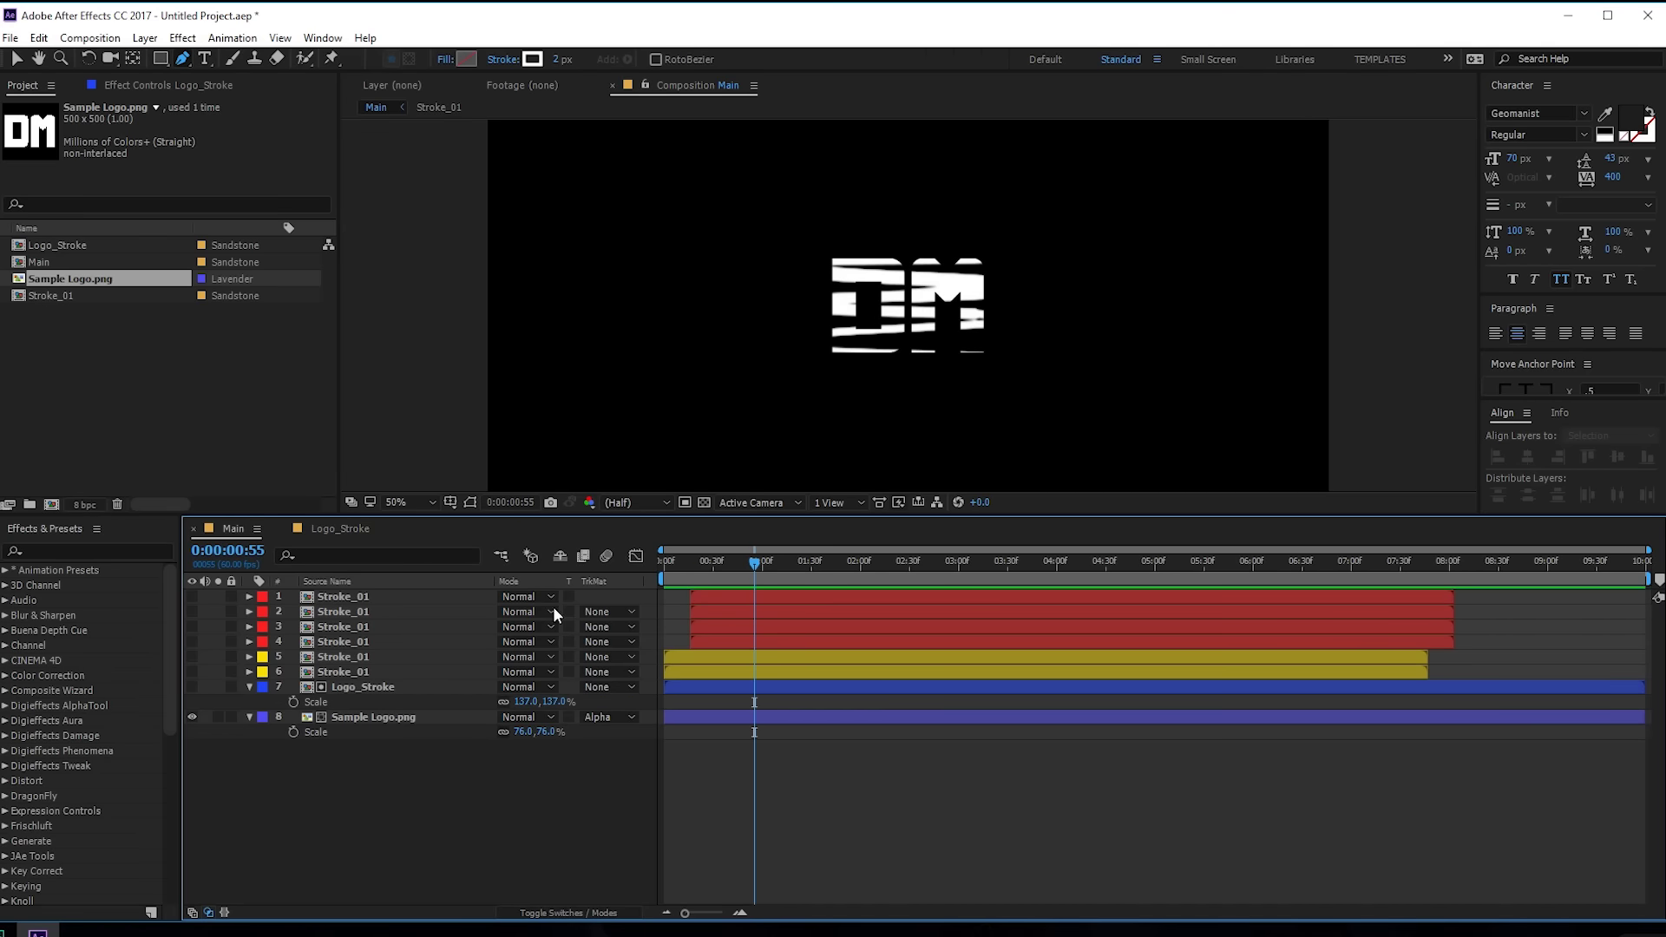
Step: Collapse the two logo layers' properties and make the six Stroke_01 layers visible again, keeping Logo_Stroke hidden
left_click(249, 687)
left_click(249, 702)
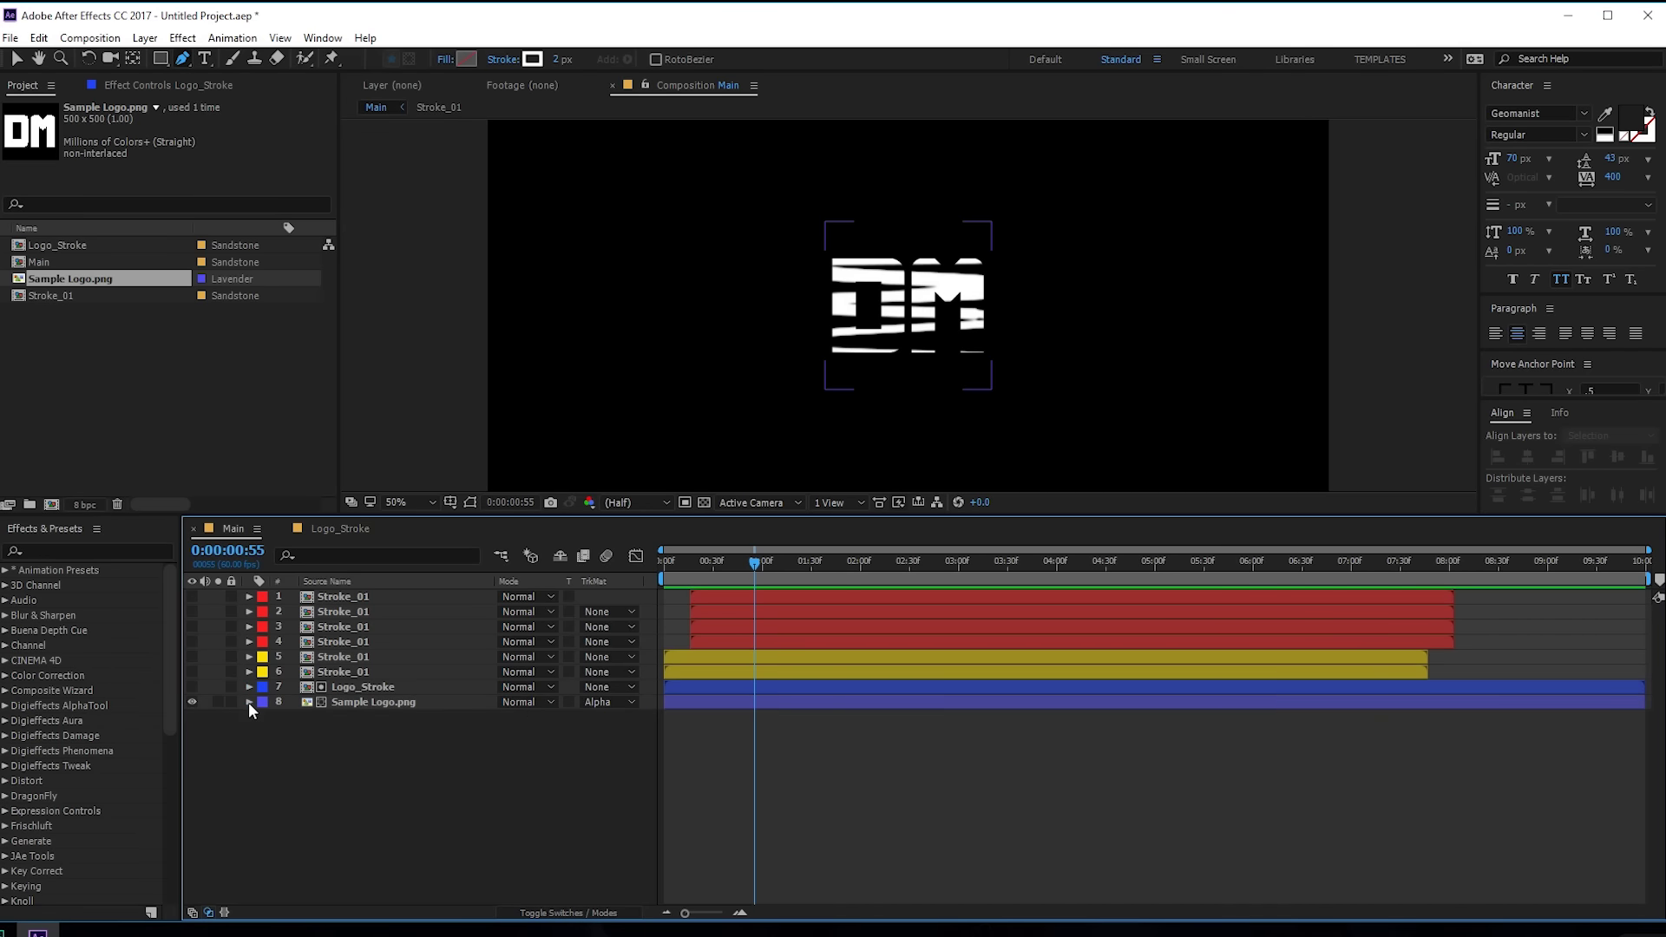
left_click(326, 672)
left_click(325, 598, "shift")
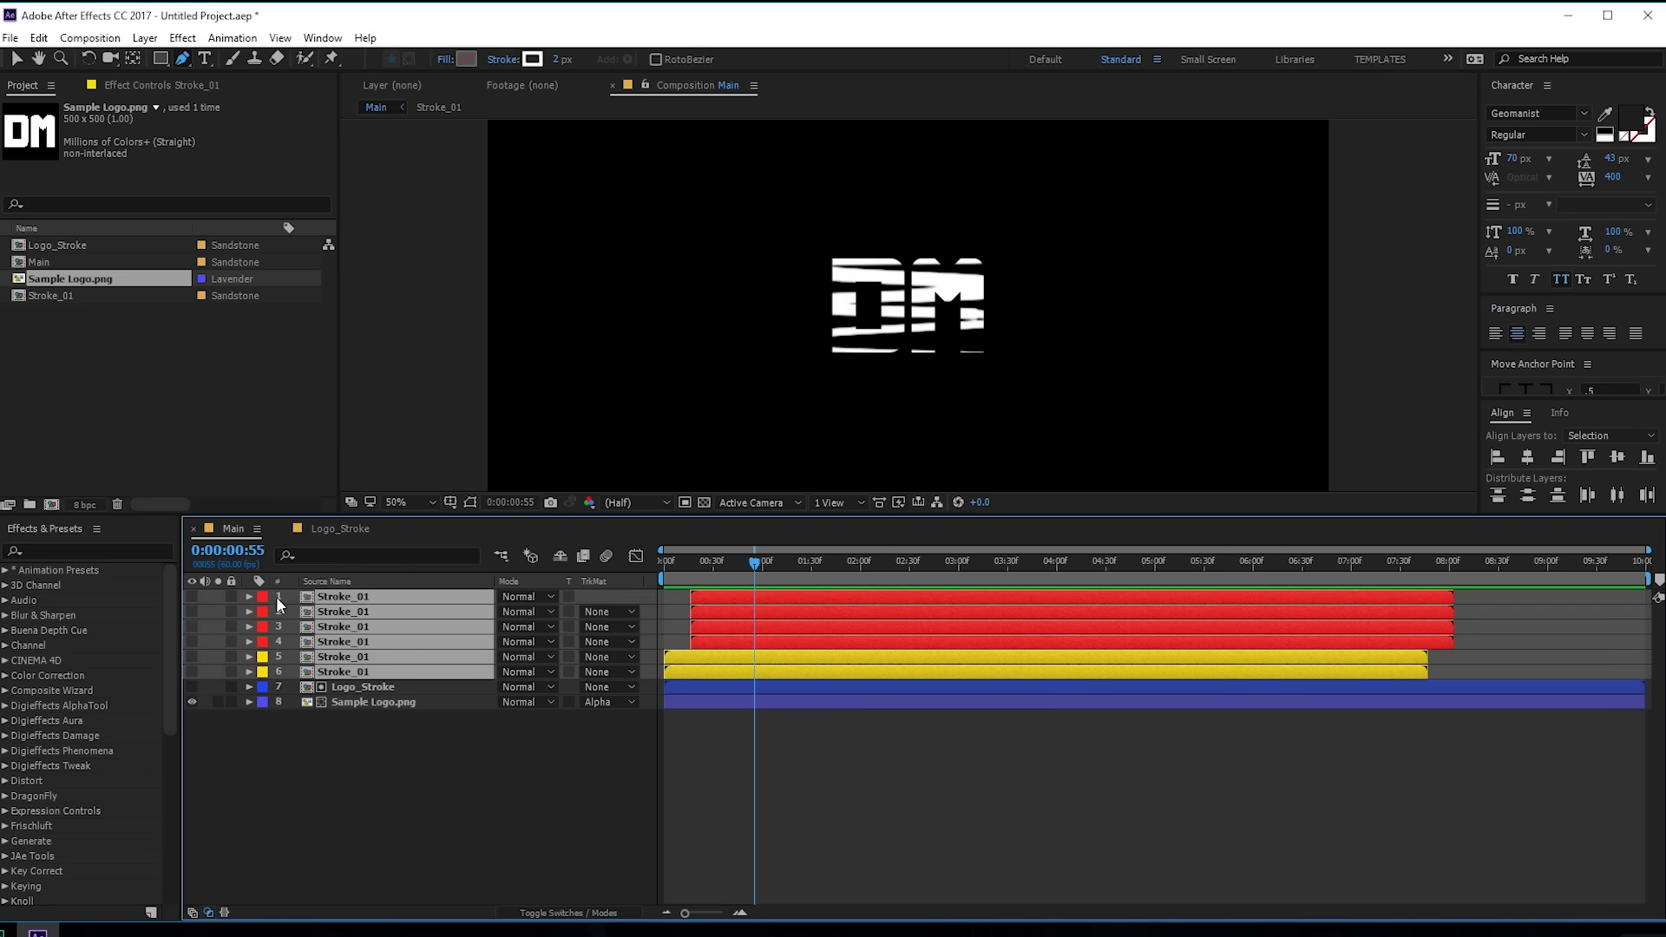
key("F2")
left_click_drag(195, 595, 193, 688)
left_click(192, 686)
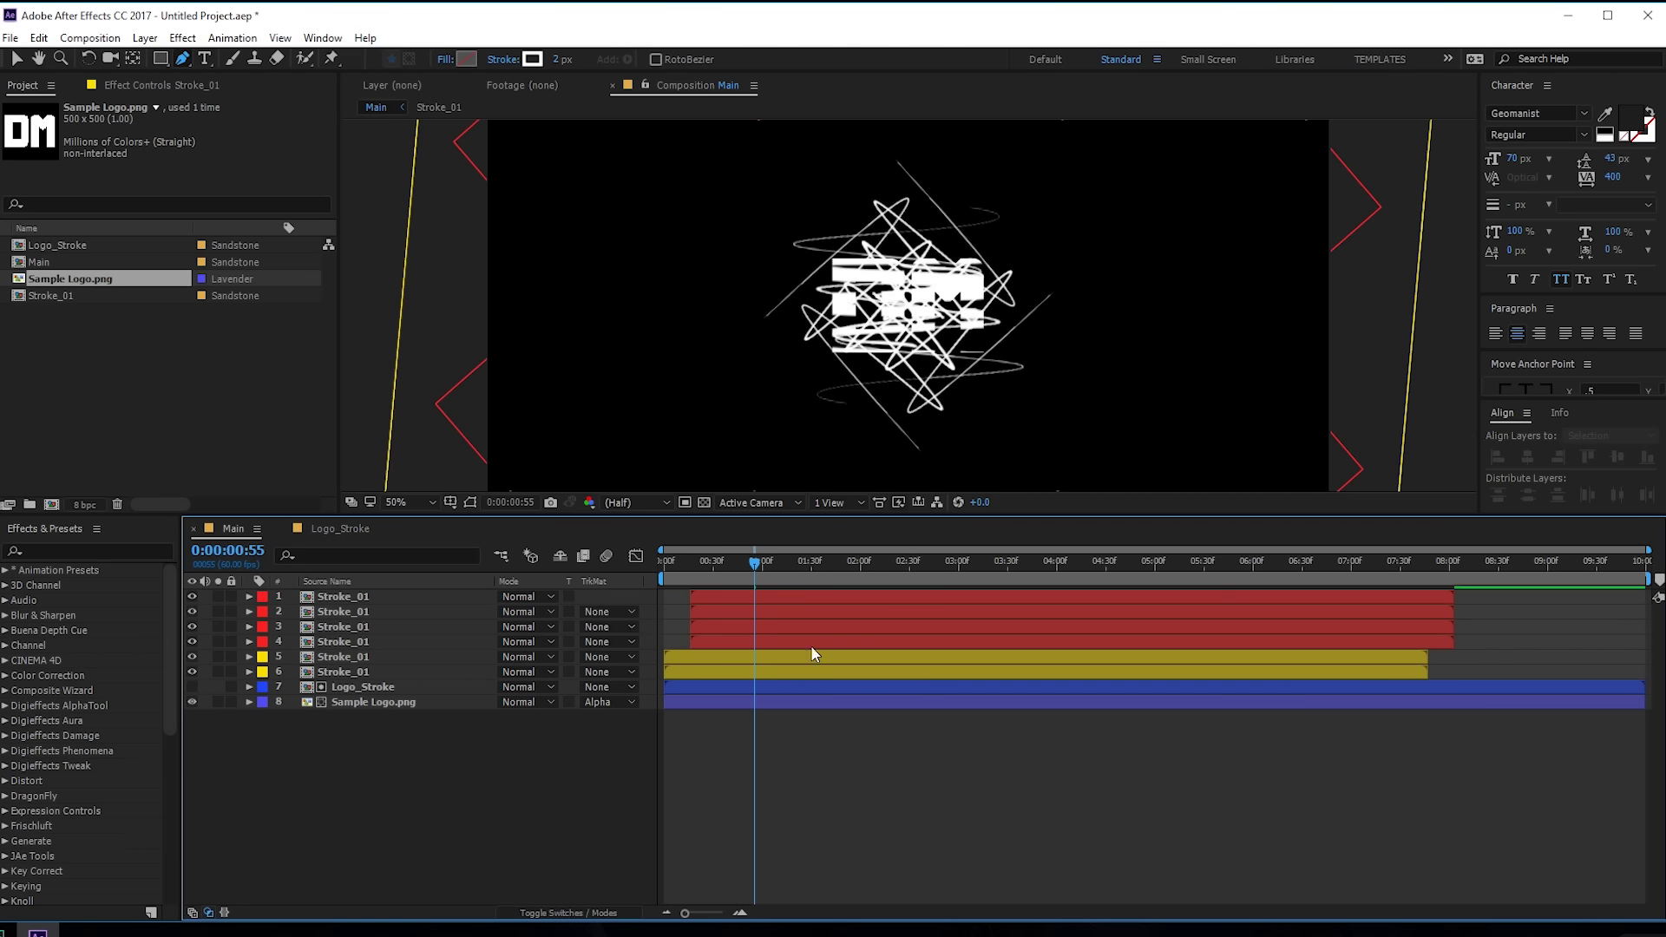
Step: Shift Logo_Stroke and Sample Logo.png together to start just before 0:00:00:30, and scrub through the reveal
left_click(710, 687)
left_click(701, 701, "shift")
left_click_drag(700, 700, 775, 696)
left_click(793, 564)
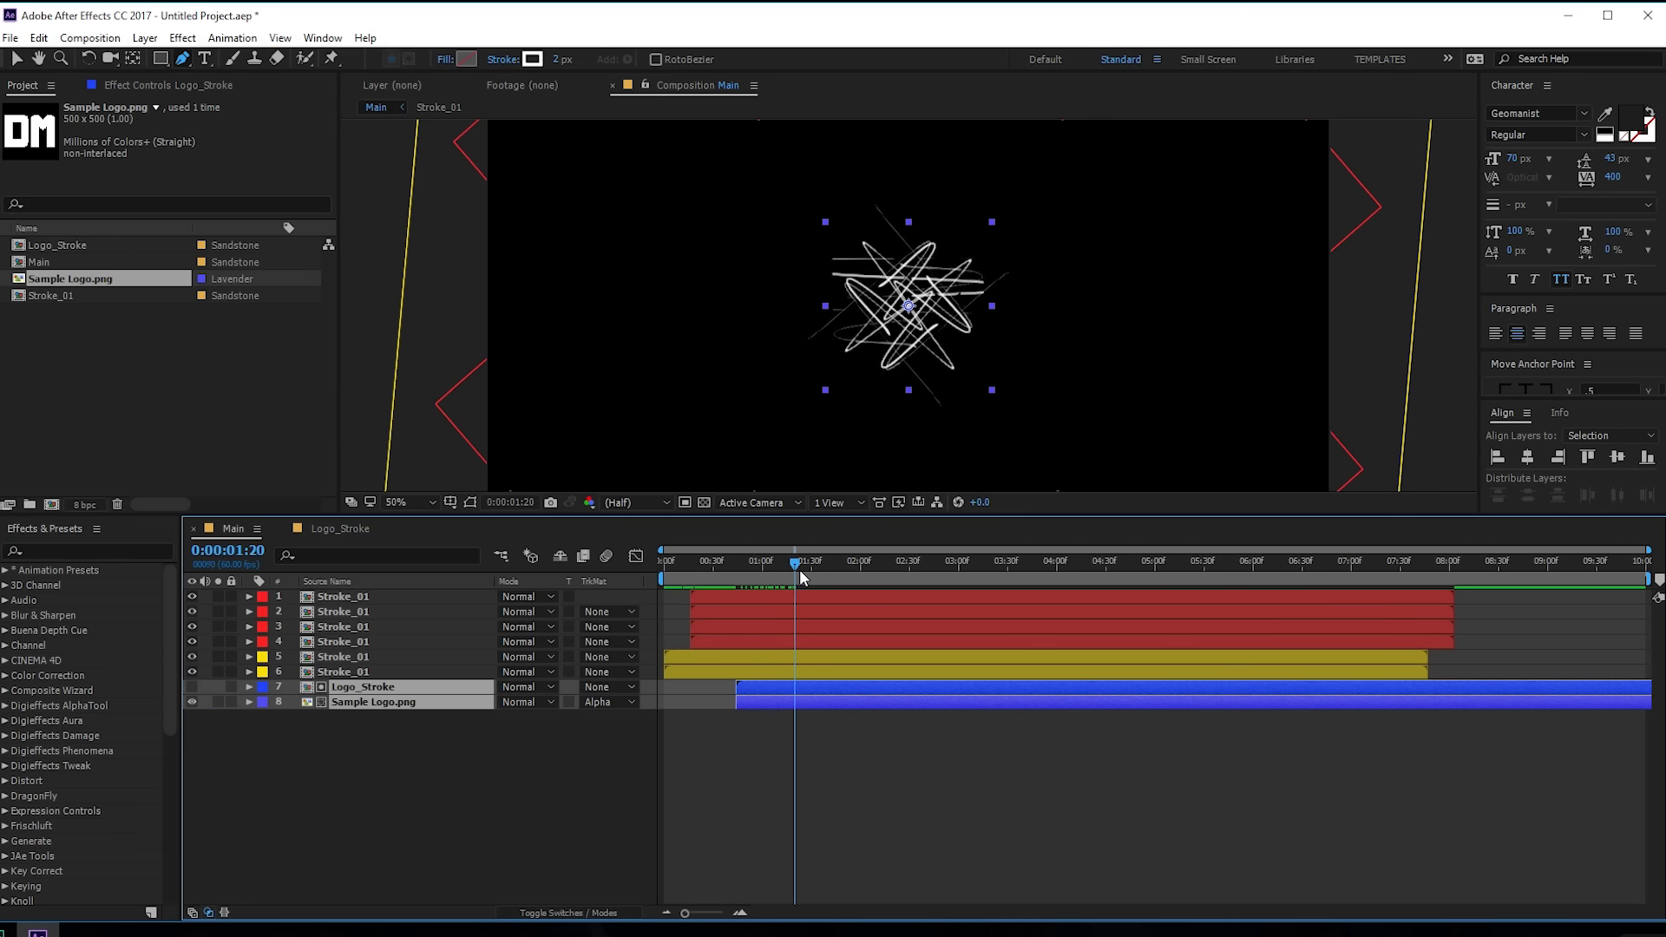
left_click(769, 583)
left_click_drag(764, 703, 732, 690)
key("F2")
left_click_drag(774, 565, 882, 571)
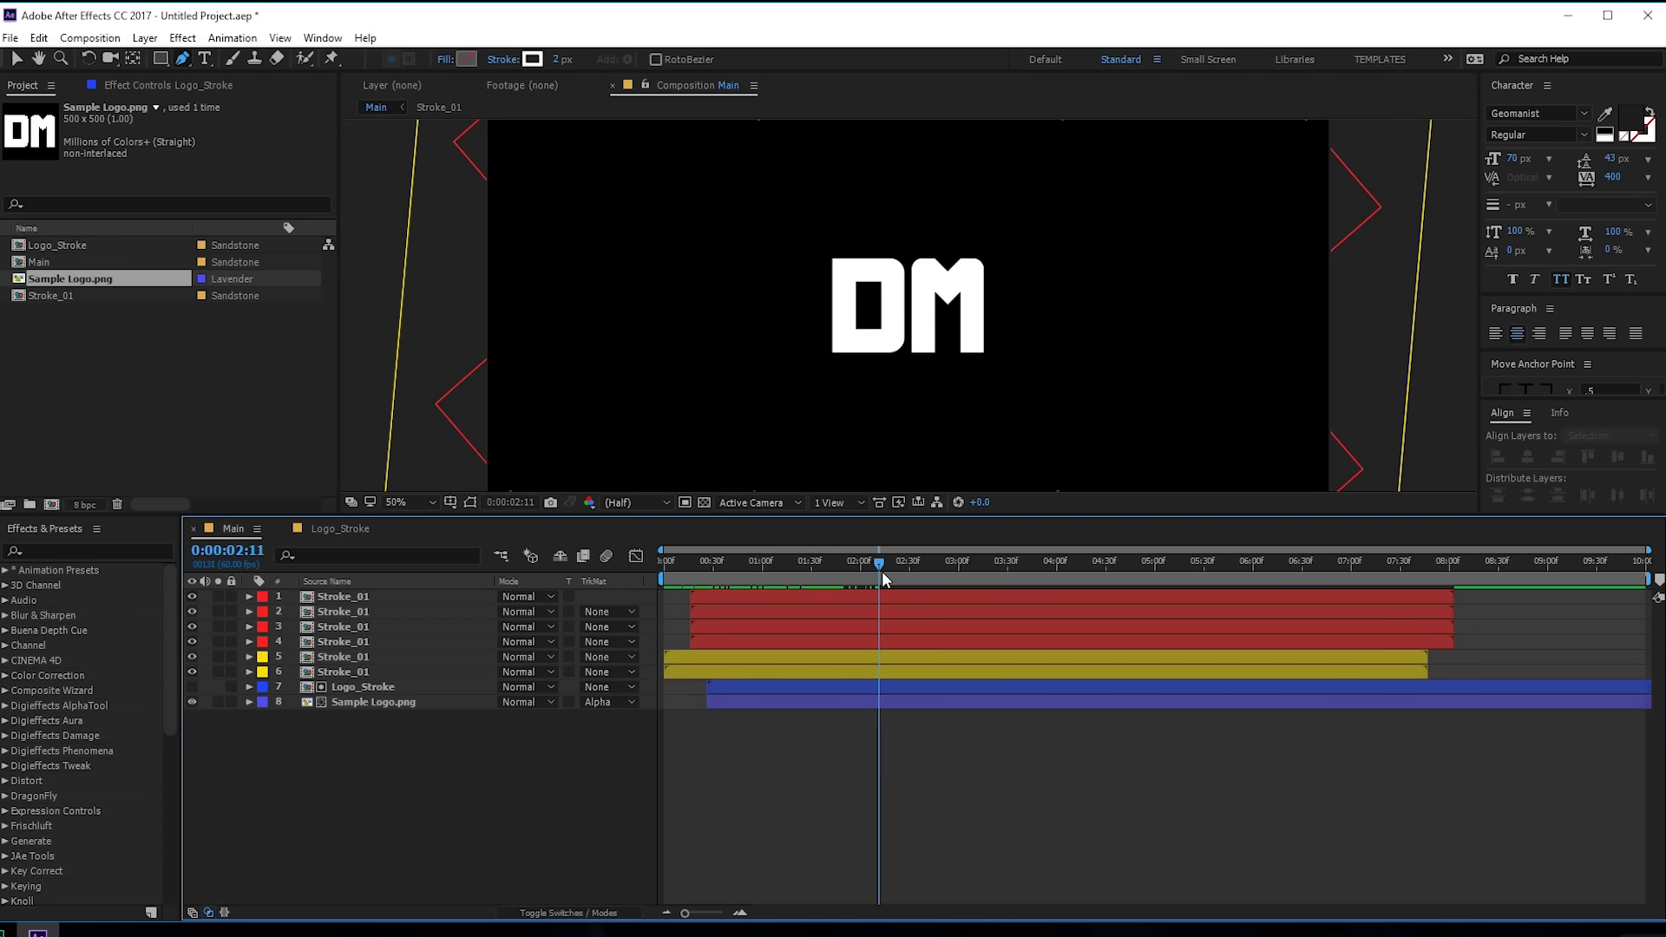
Step: Create a new camera layer in Main and dismiss the 2D layers warning
right_click(358, 768)
mouse_move(413, 657)
mouse_move(434, 574)
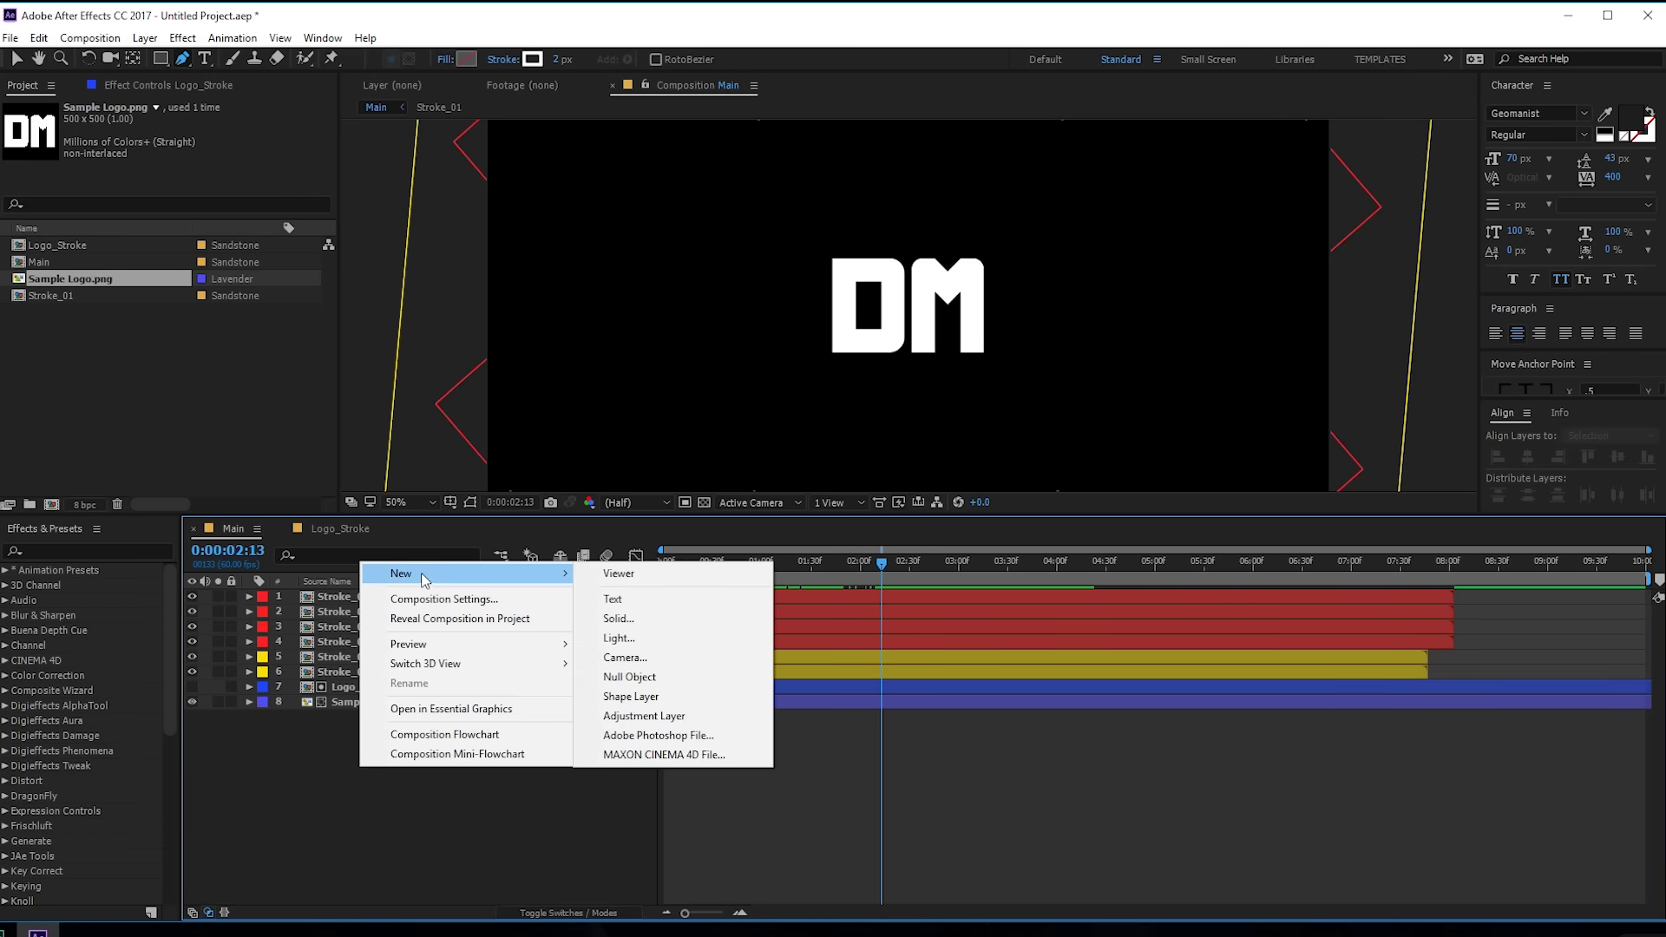
left_click(638, 661)
left_click(321, 262)
left_click(289, 387)
left_click(351, 593)
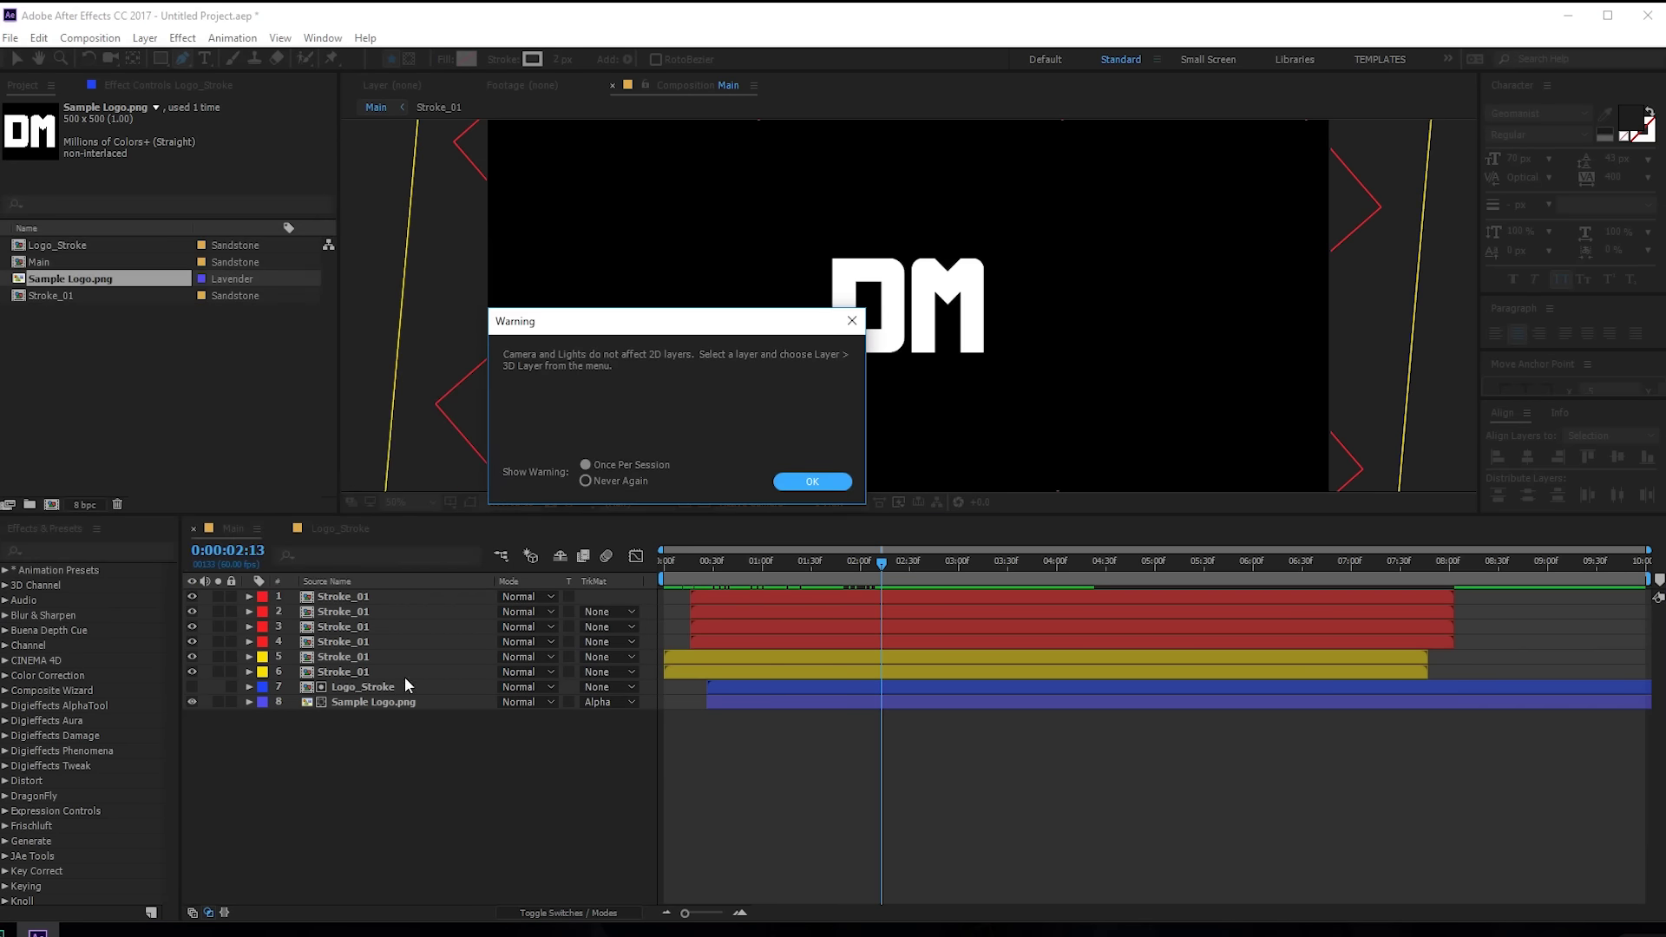
left_click(815, 480)
Step: Turn the six Stroke_01 layers and the two logo layers into 3D layers
left_click_drag(316, 762, 317, 623)
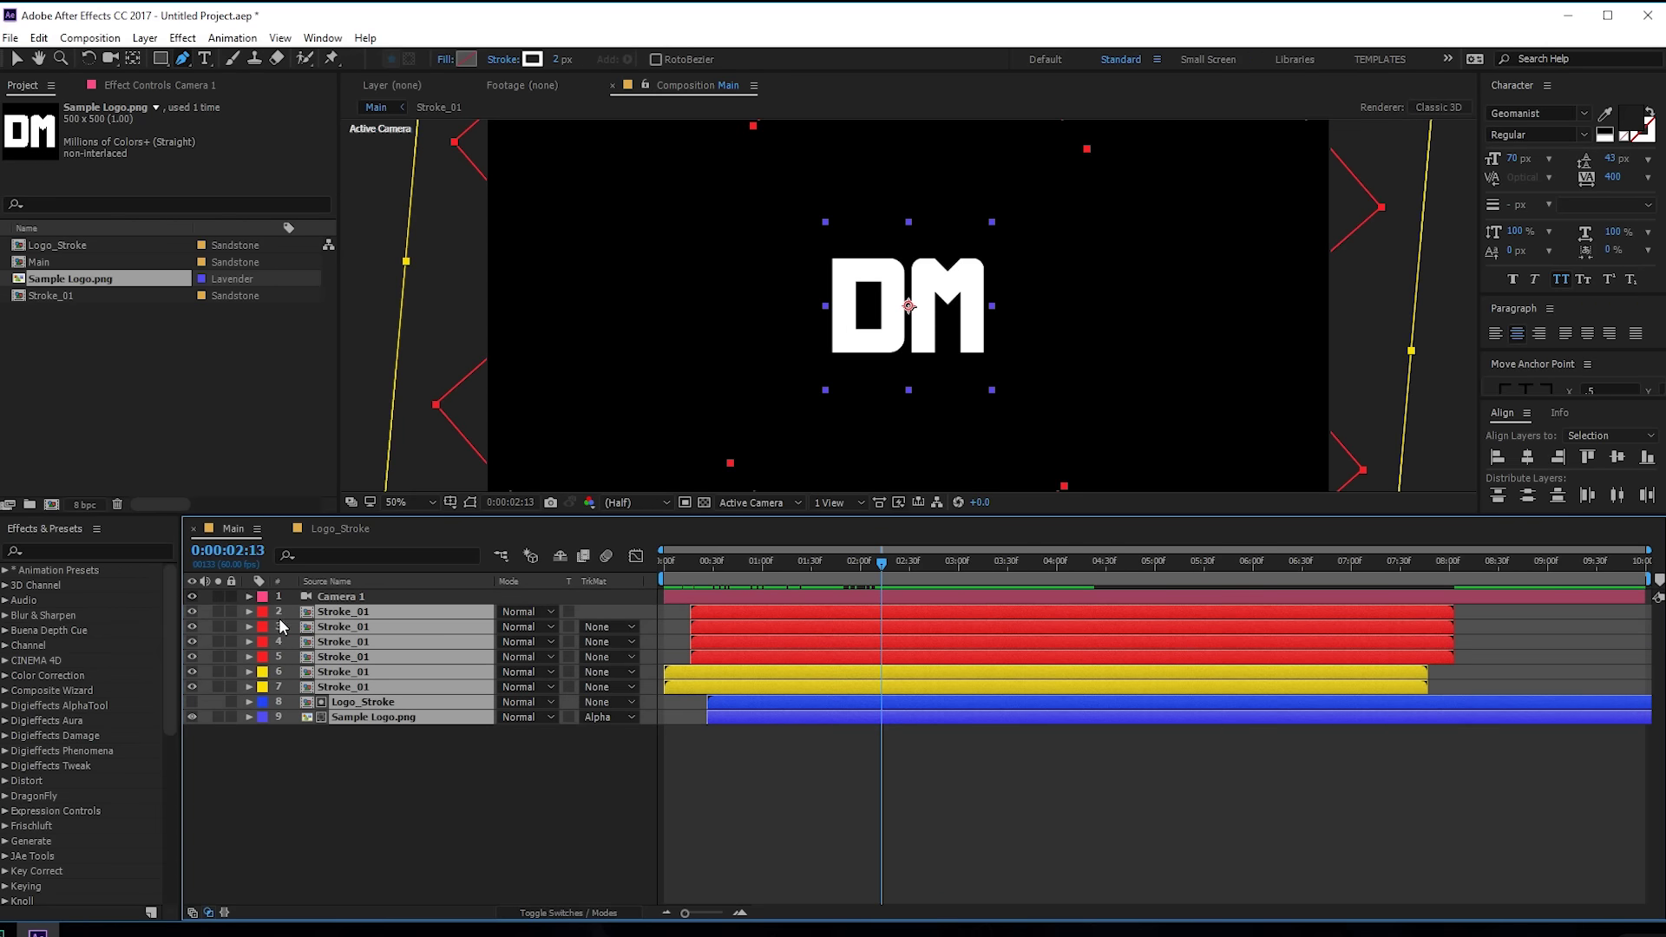
left_click(555, 913)
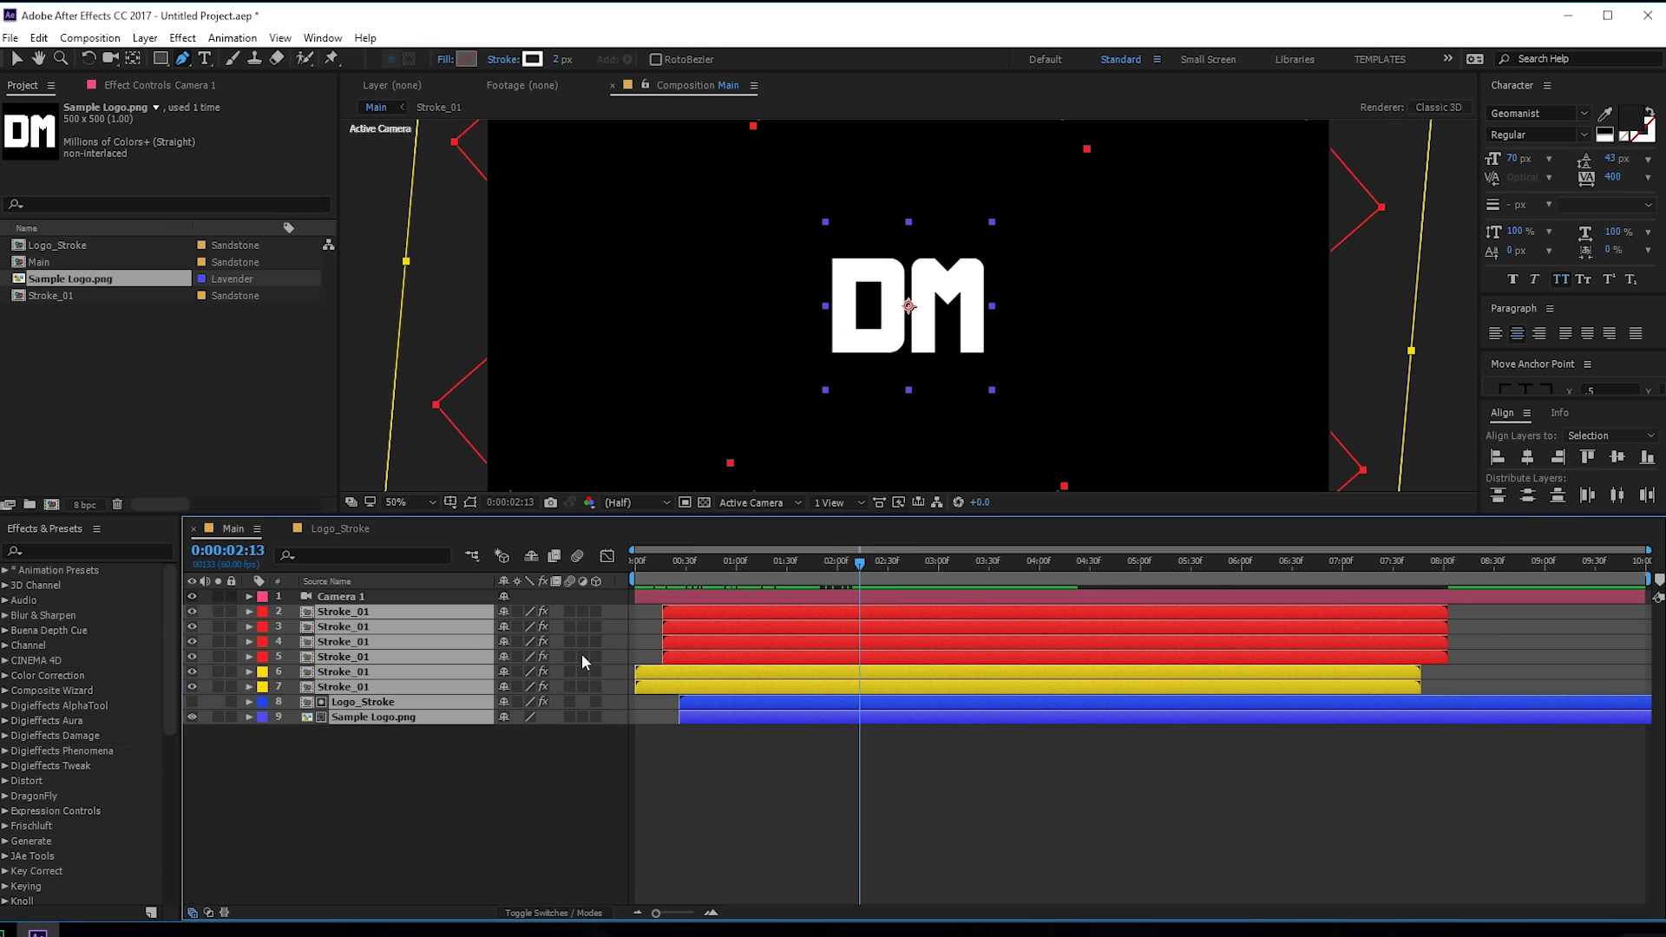
left_click(596, 613)
left_click(453, 789)
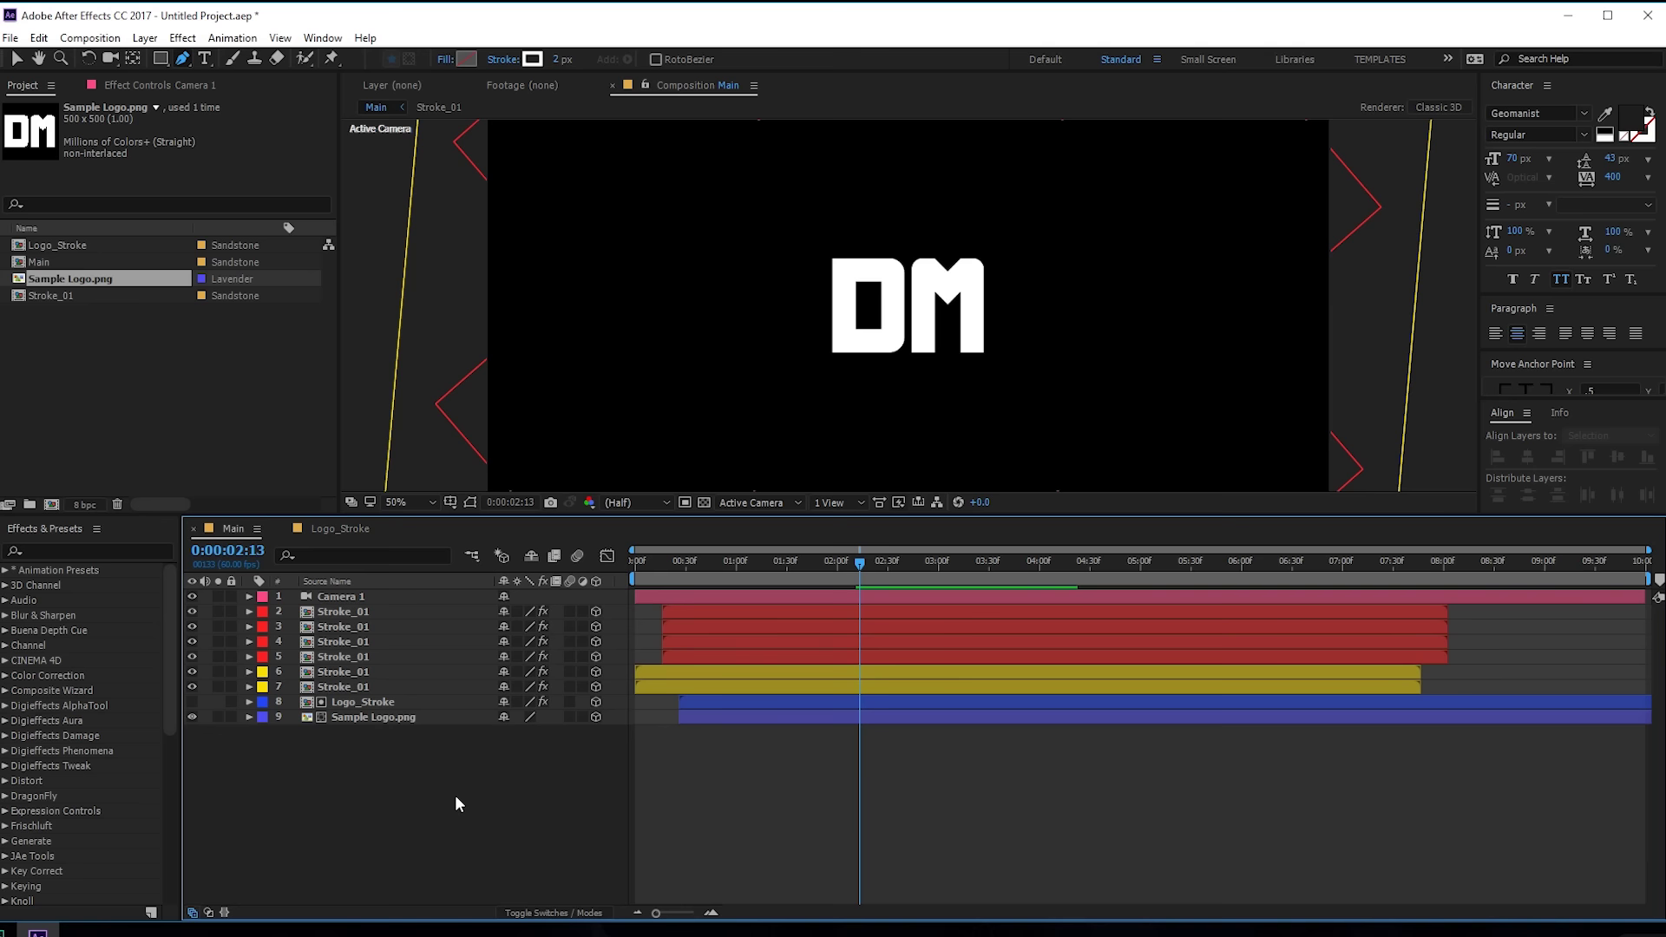
Step: Switch Logo_Stroke and Sample Logo.png back to 2D layers
left_click(347, 706)
left_click(596, 702)
left_click(596, 717)
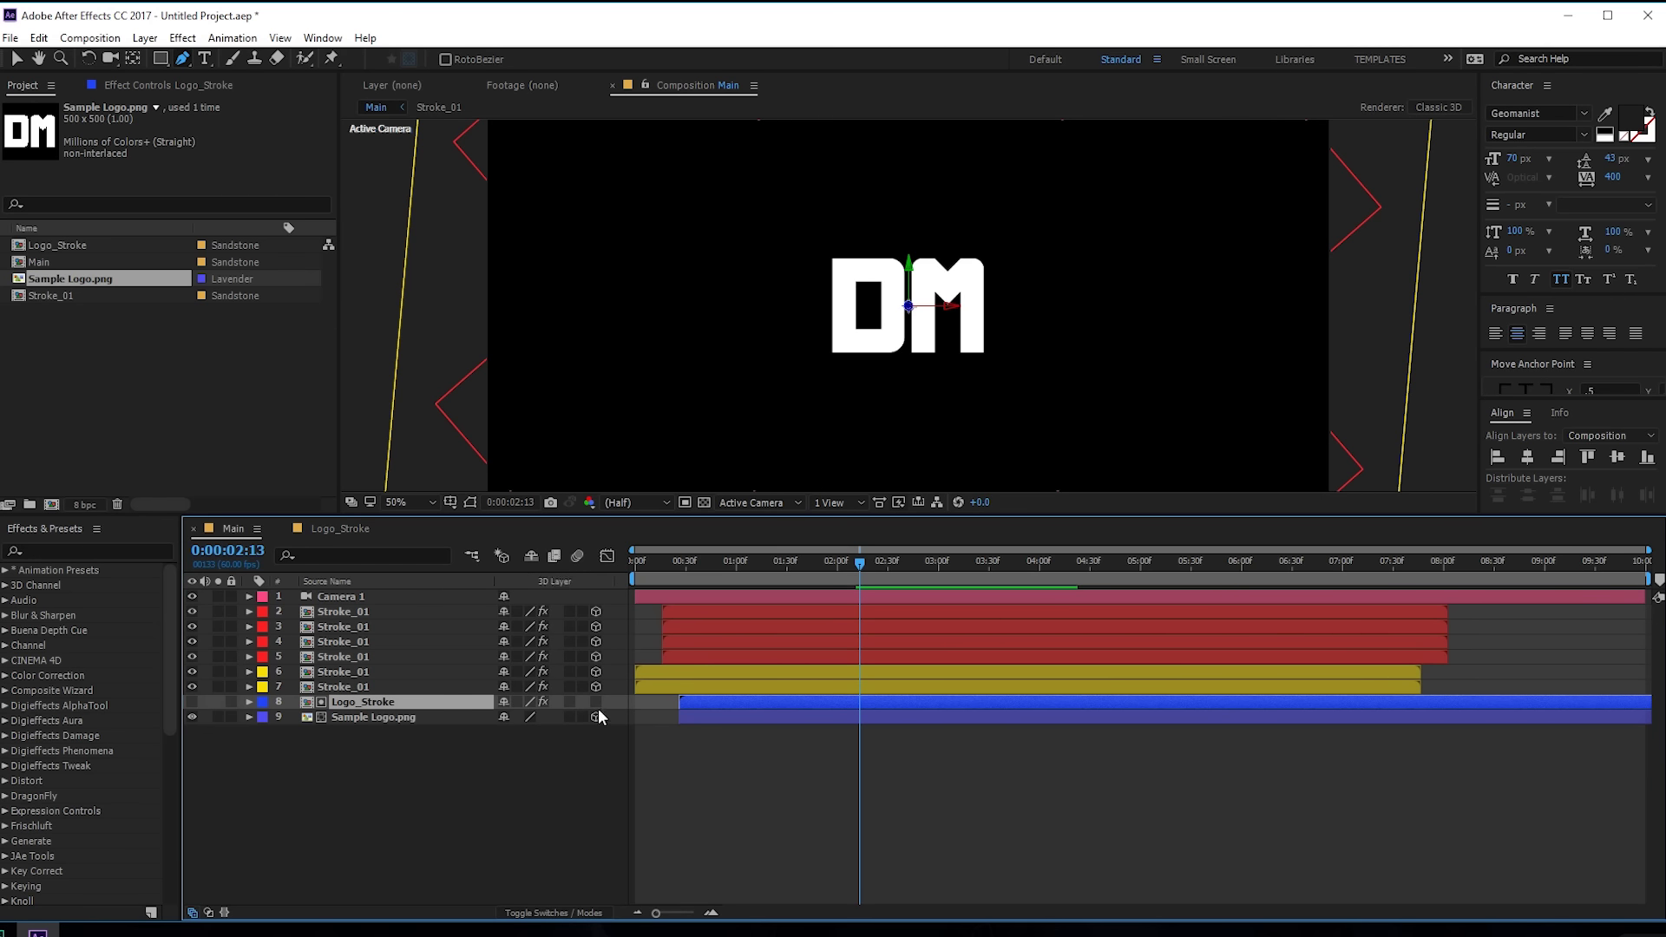
Step: Pre-compose Logo_Stroke and Sample Logo.png into a composition named Logo and make the resulting layer 3D
left_click(372, 723)
left_click_drag(374, 729, 376, 705)
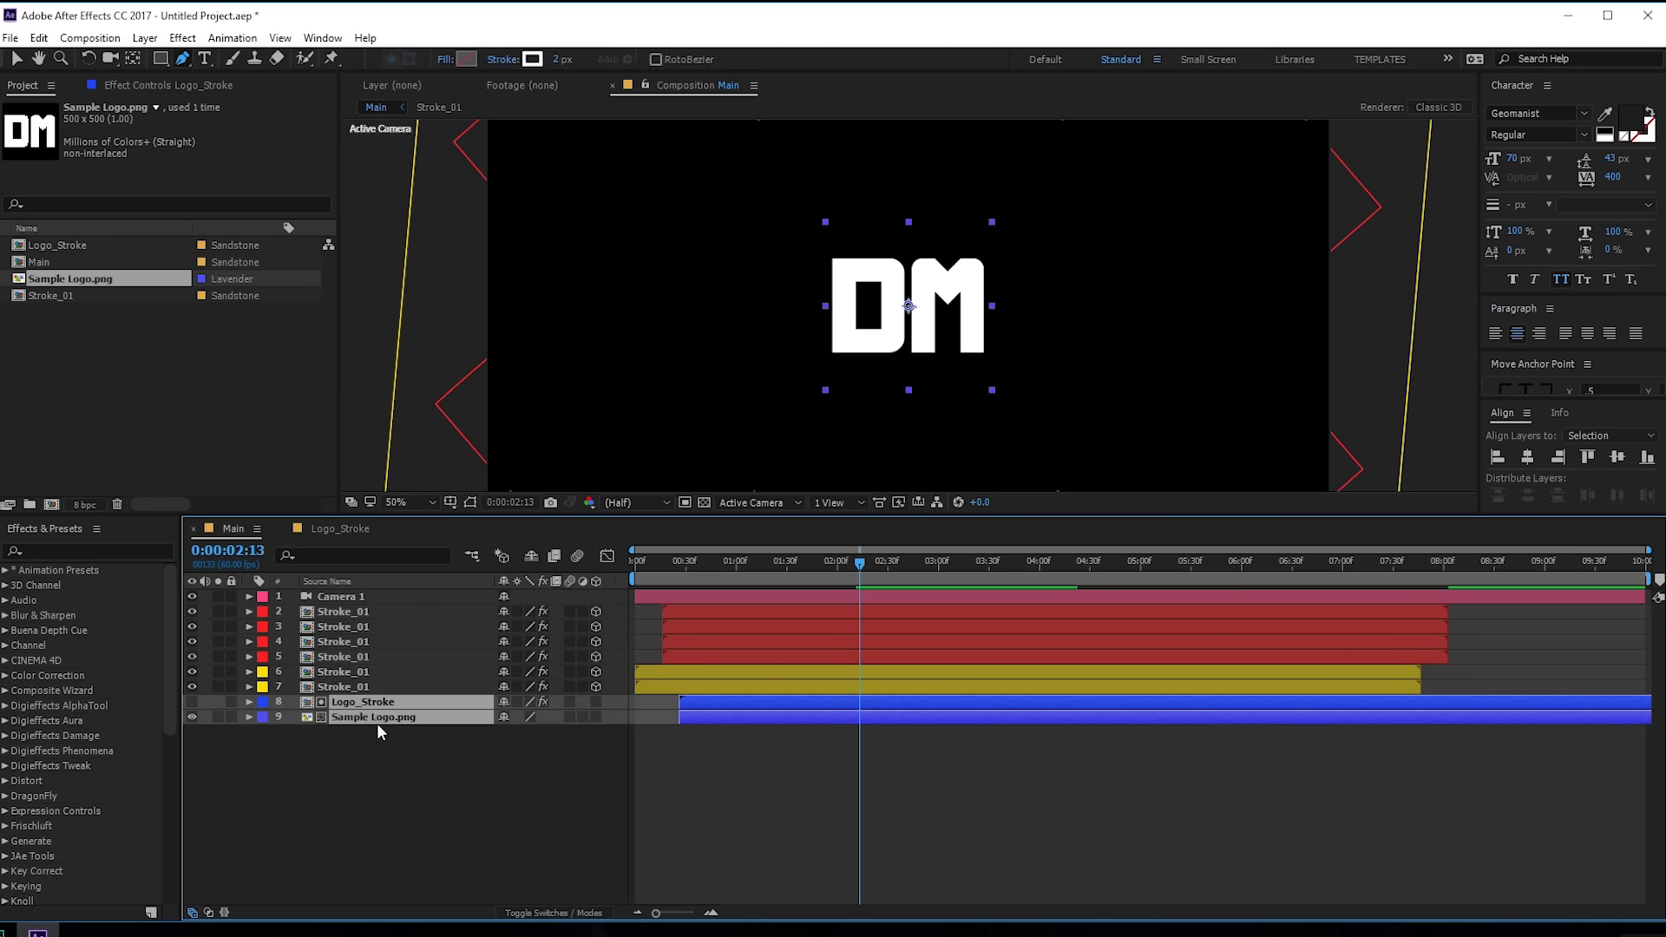
key("ctrl+shift+c")
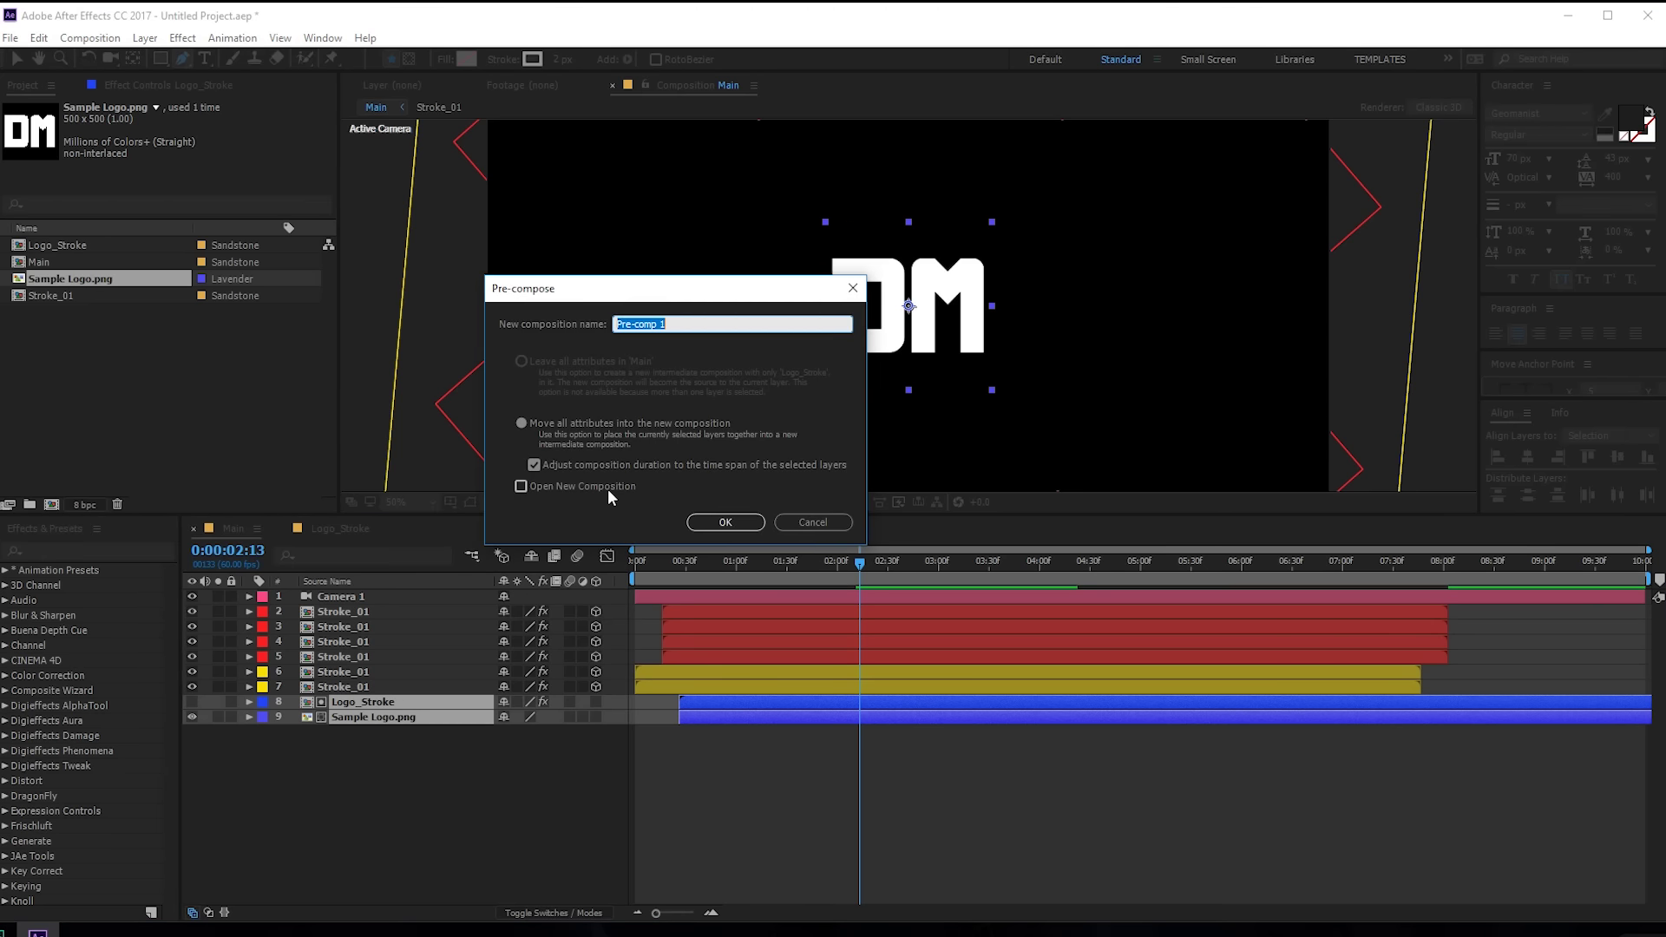
type("Logo")
left_click(716, 522)
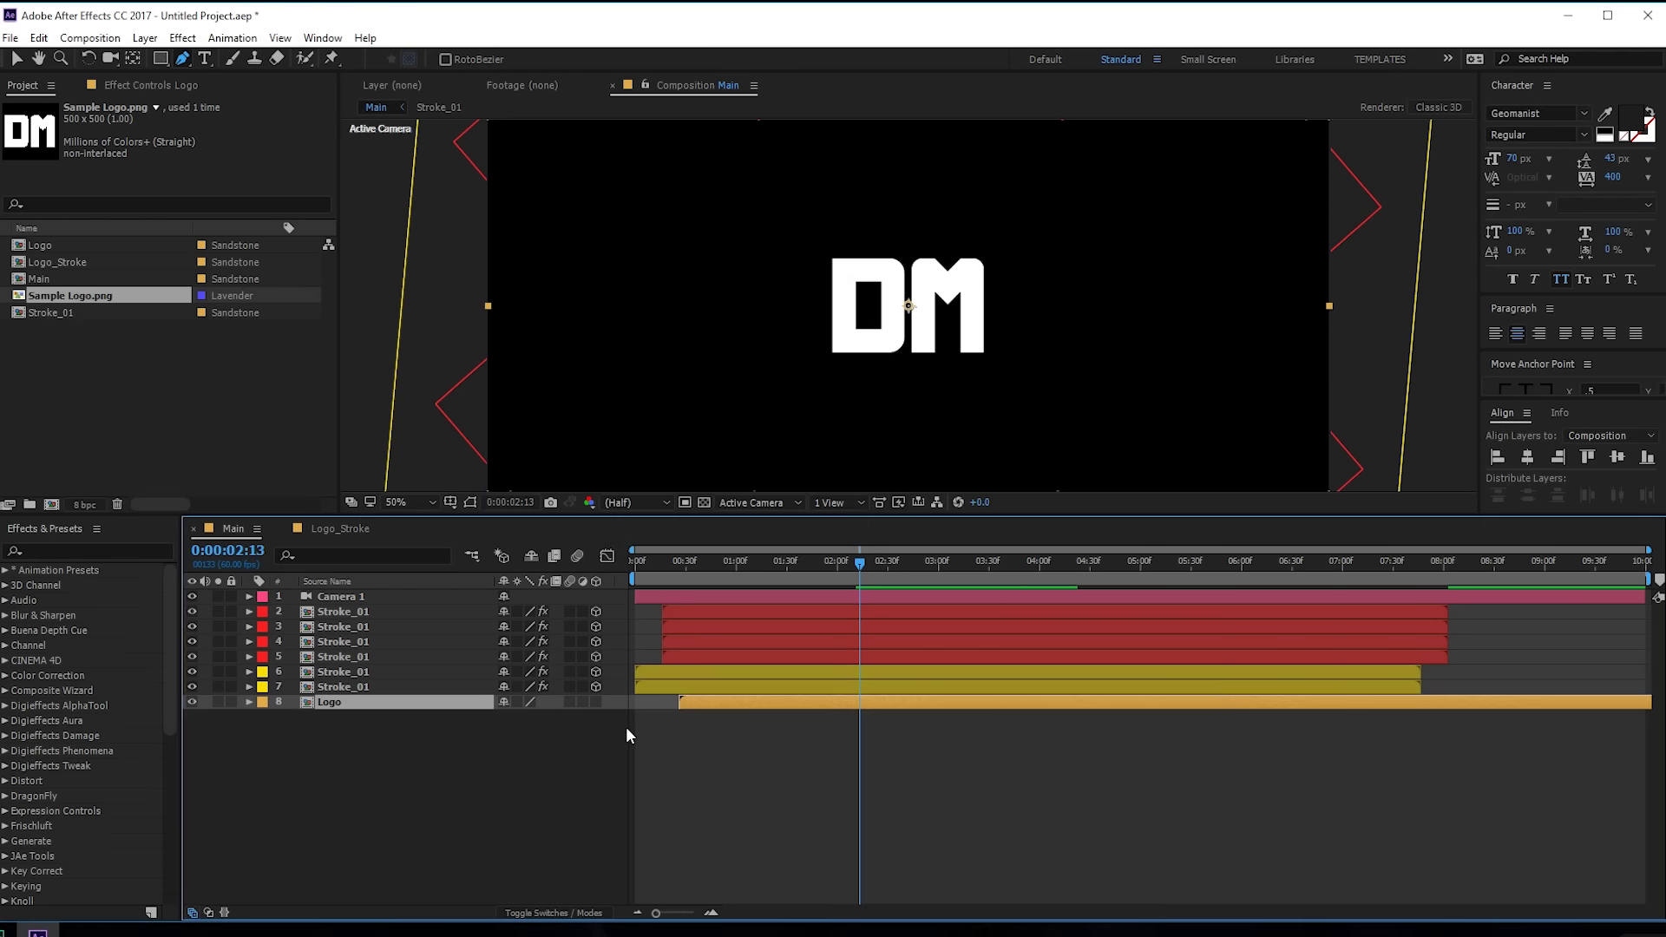
left_click(581, 716)
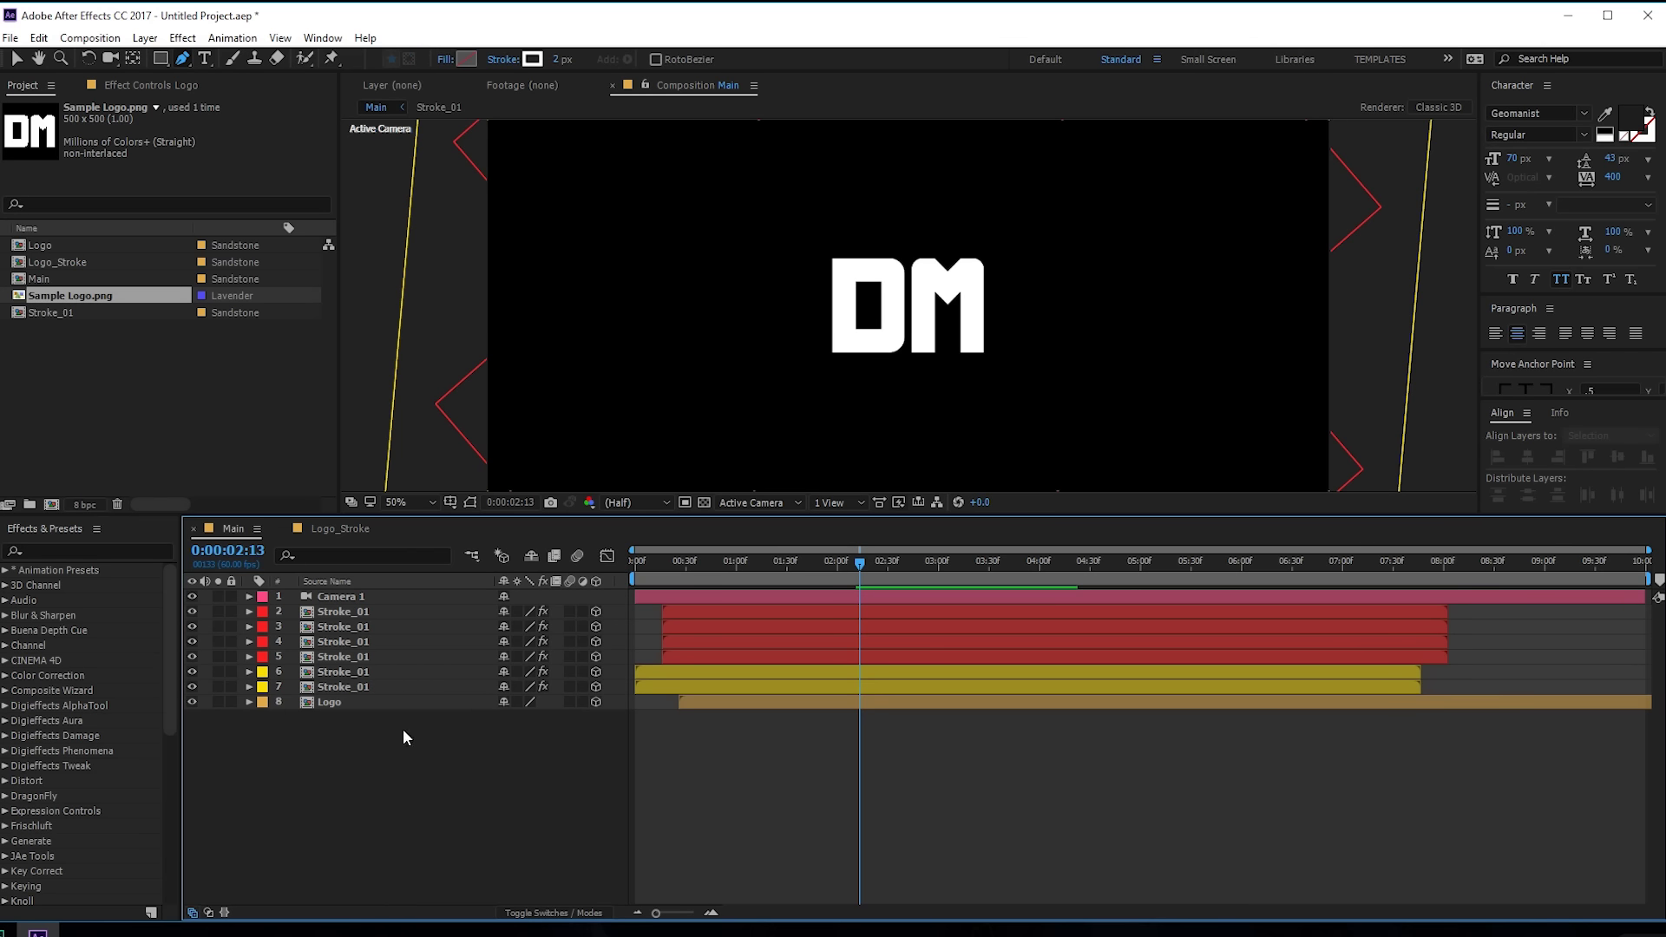
Step: Switch the composition to the Top view and move the two yellow Stroke_01 layers directly below Camera 1 in the layer order
left_click(632, 503)
left_click(753, 503)
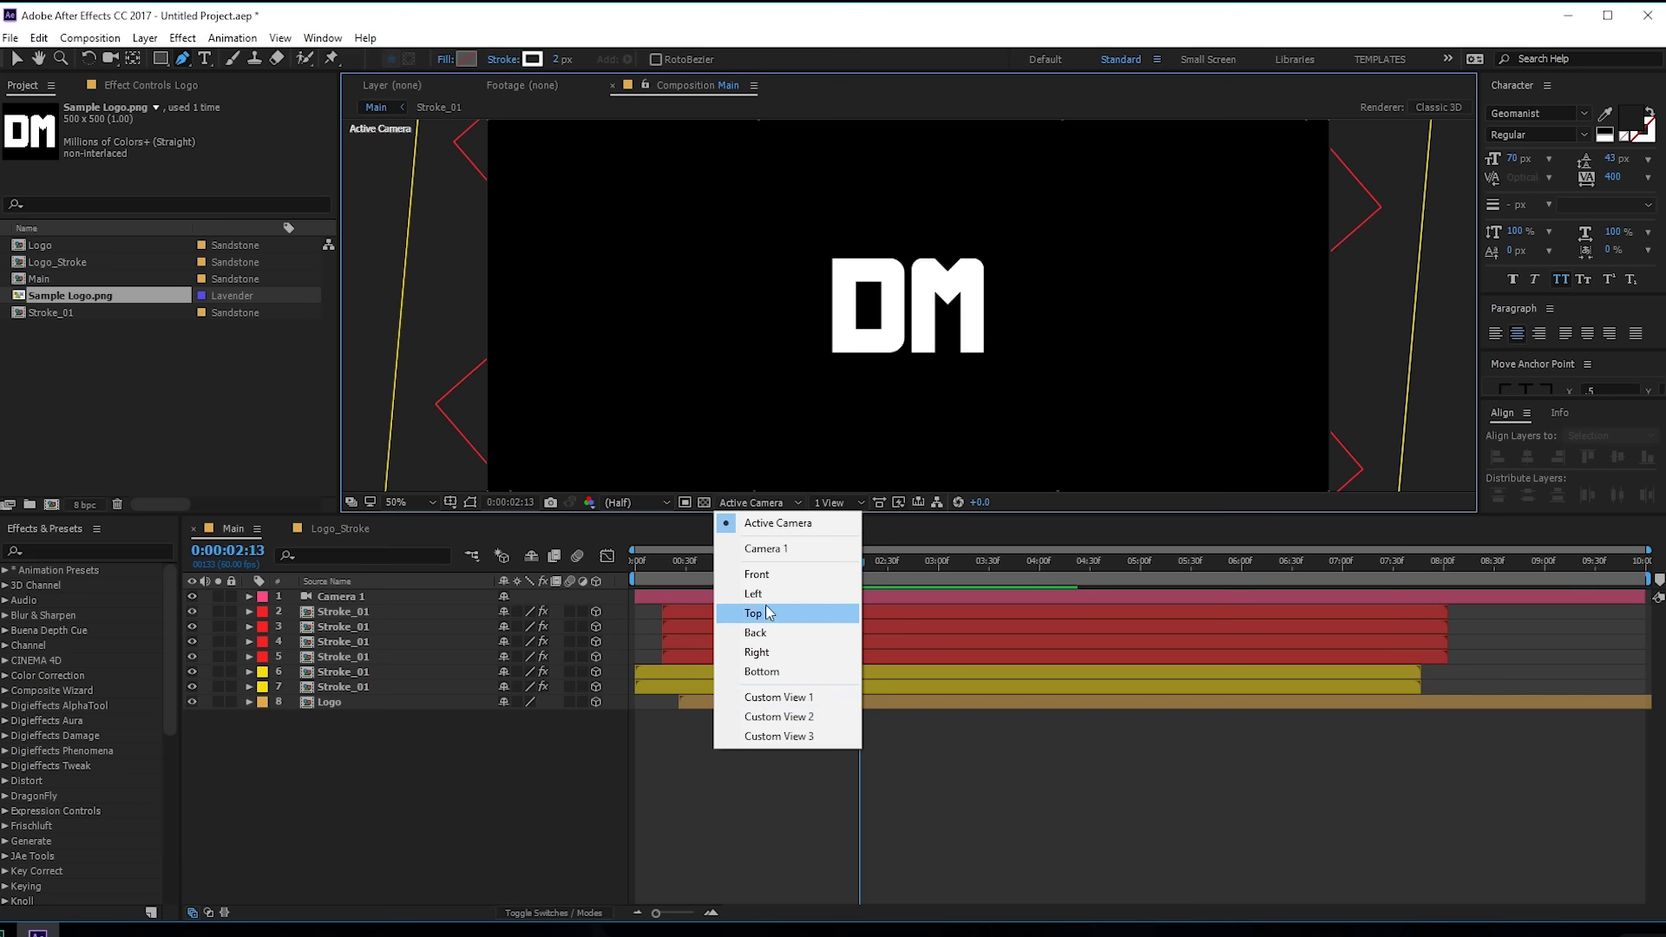
left_click(755, 613)
left_click(346, 613)
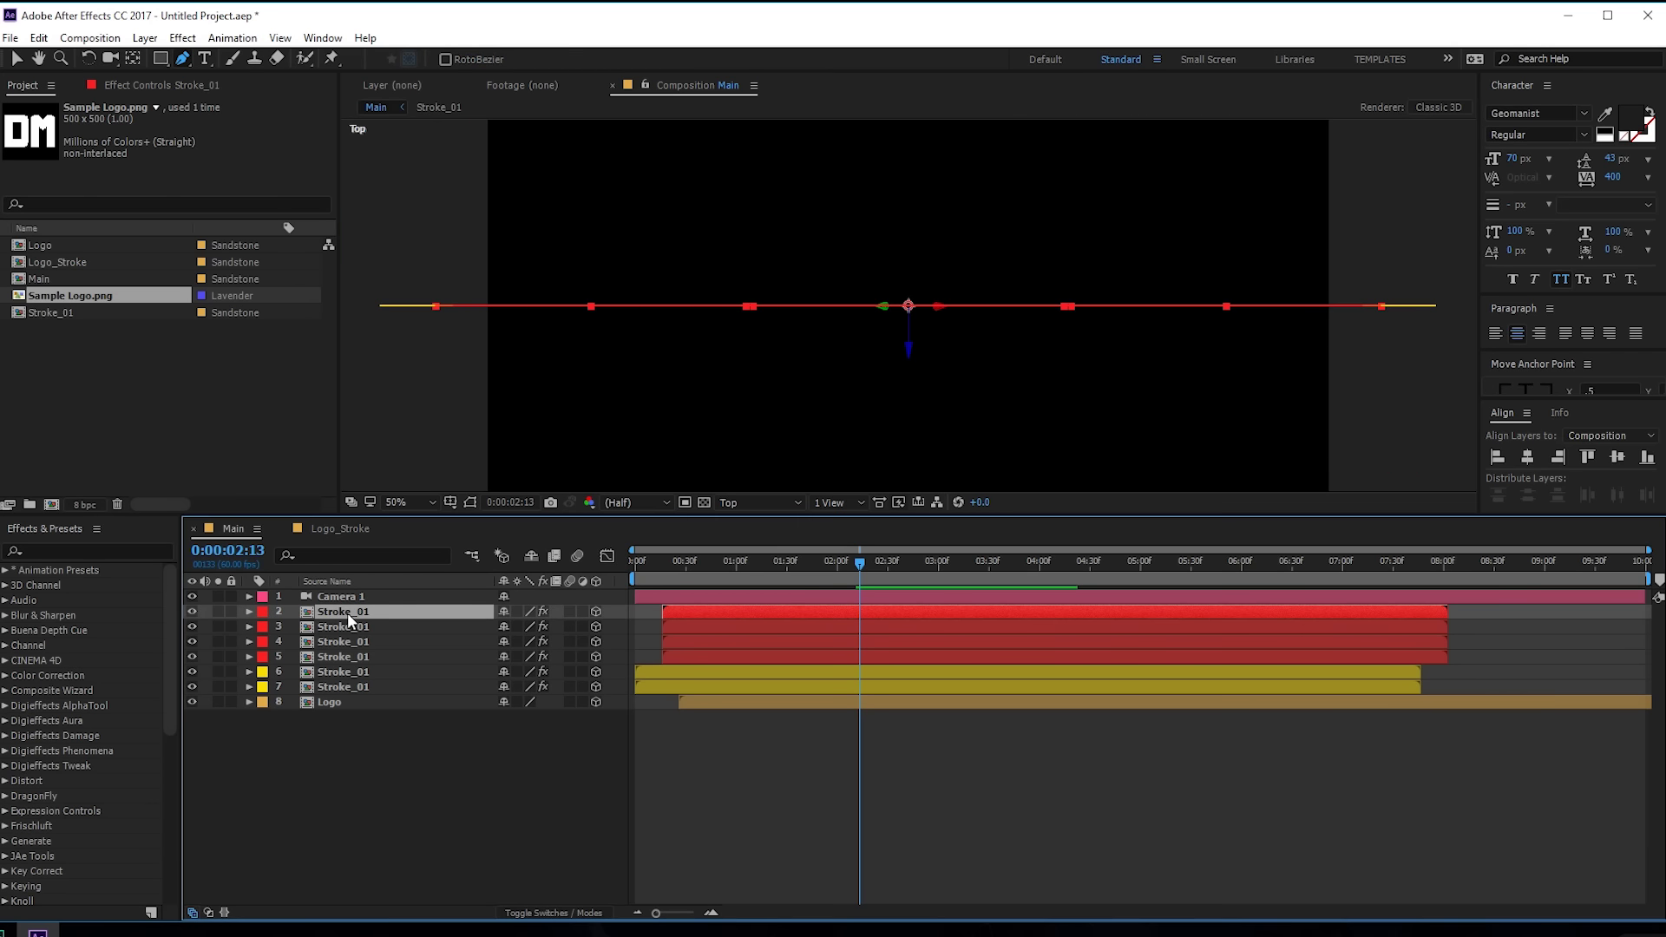
left_click(346, 672)
left_click(346, 684, "shift")
left_click_drag(347, 685, 352, 611)
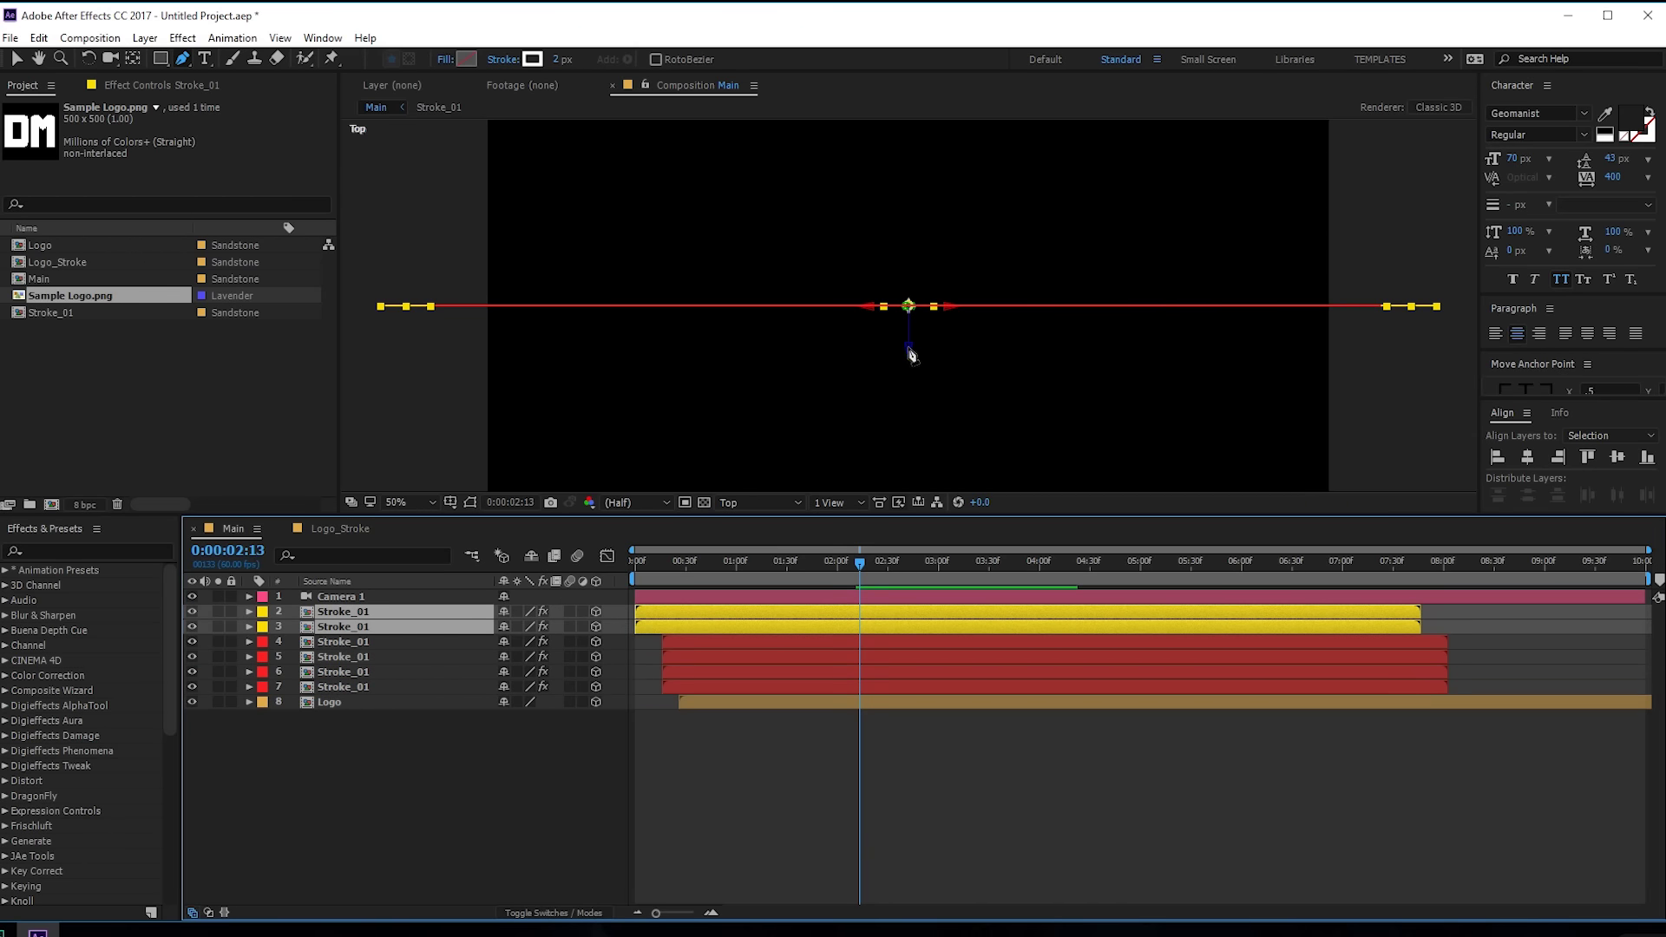
Step: Enlarge the composition viewer and pull both yellow Stroke_01 layers forward along Z to the near edge of the frame in Top view
key("v")
key("comma")
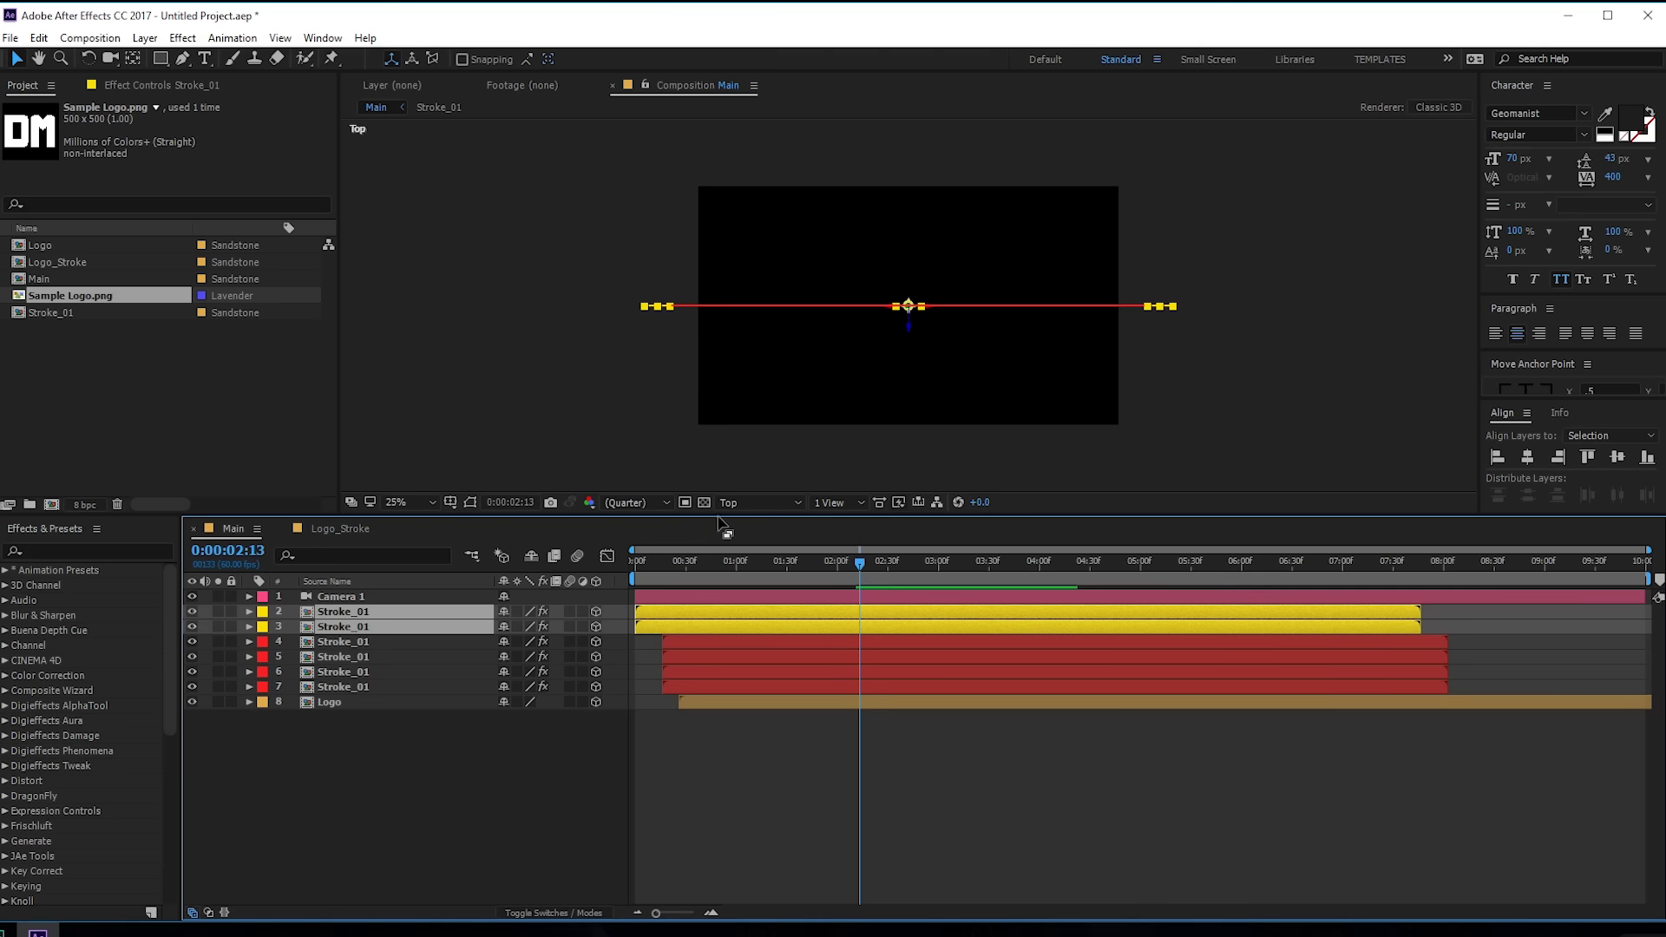
left_click_drag(720, 518, 724, 601)
key("period")
left_click_drag(911, 399, 894, 581)
key("comma")
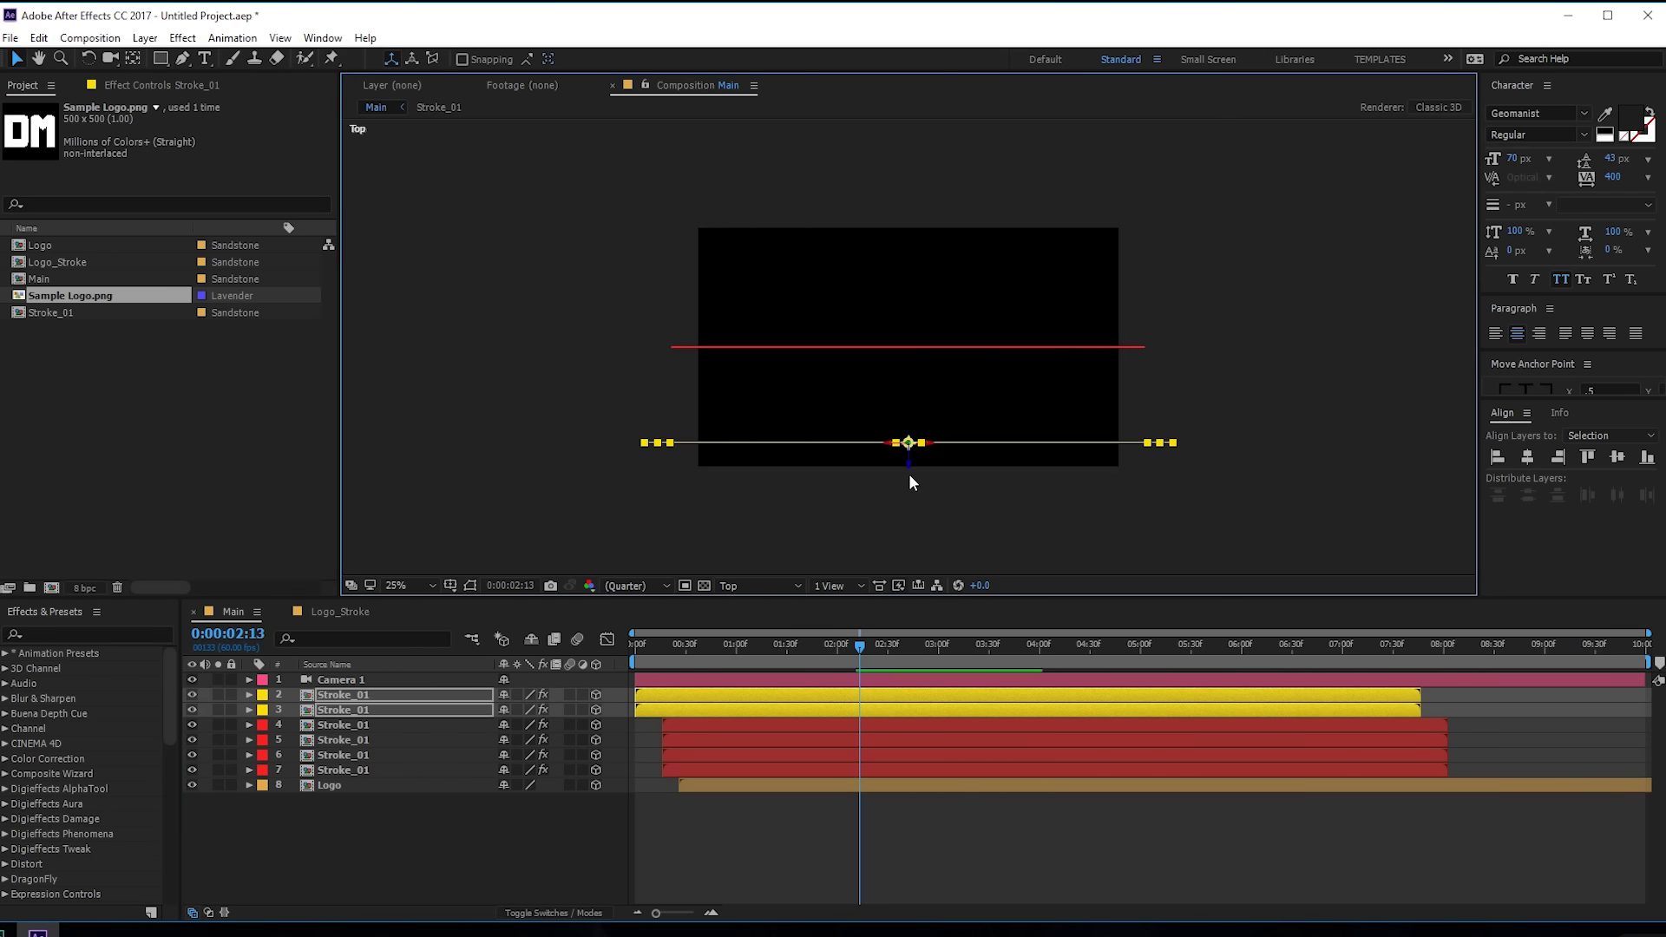
left_click_drag(911, 482, 915, 497)
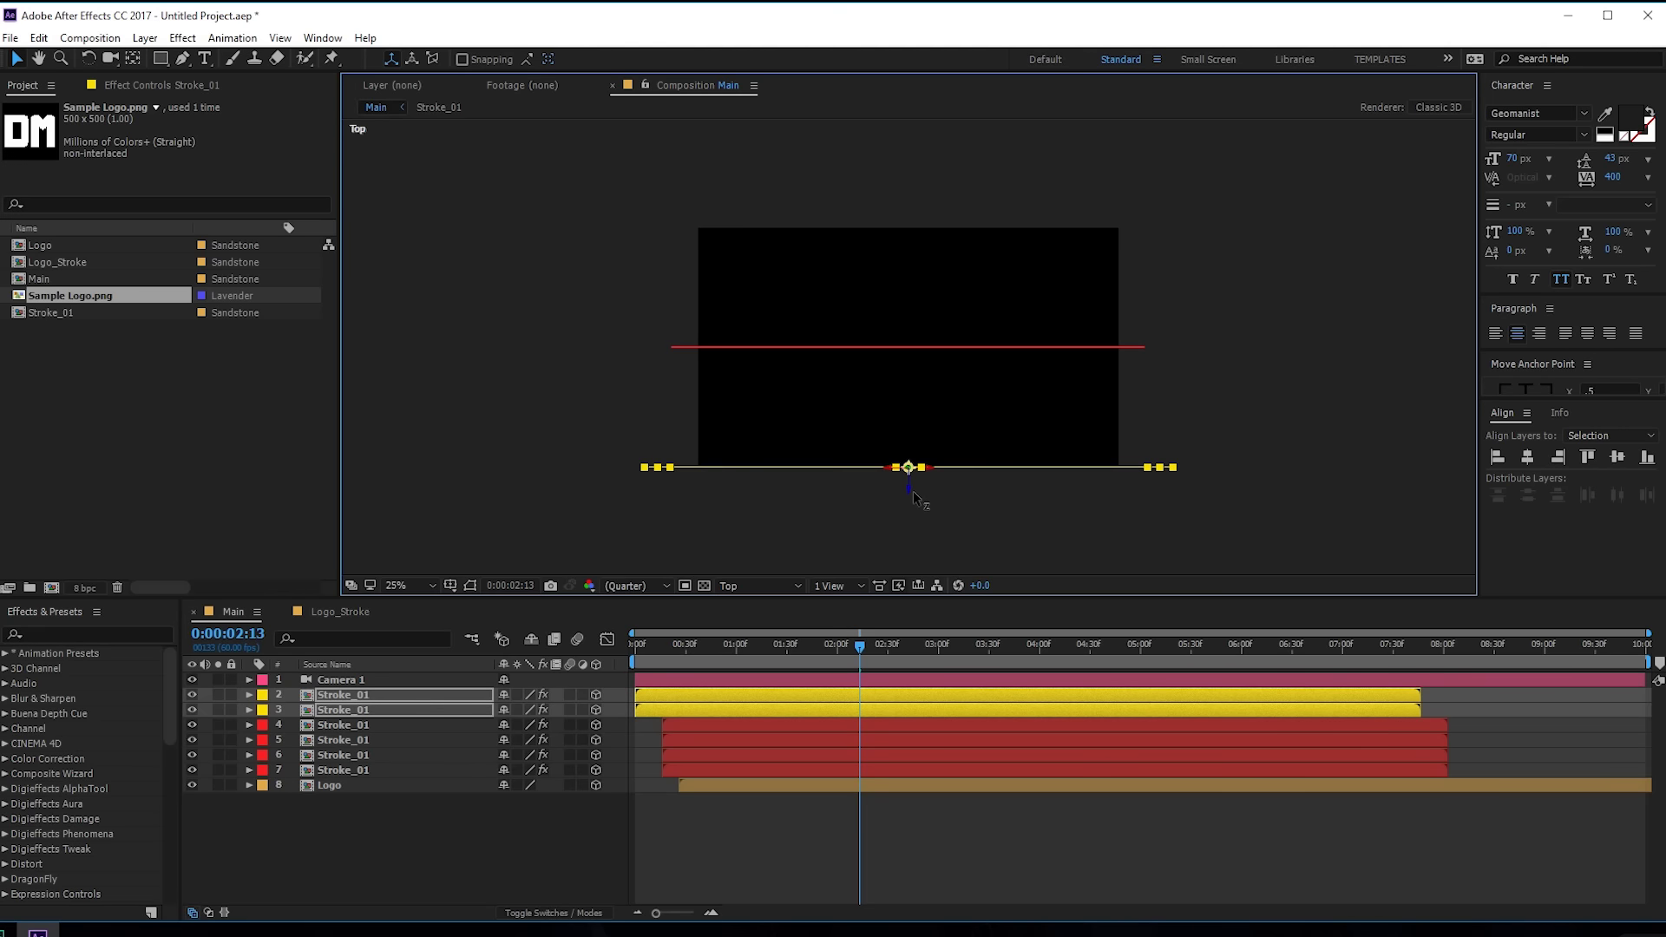
left_click(234, 807)
Step: Move the first three red Stroke_01 layers forward along Z by decreasing amounts, staggering them behind the yellow strokes
left_click(367, 695)
left_click(346, 726)
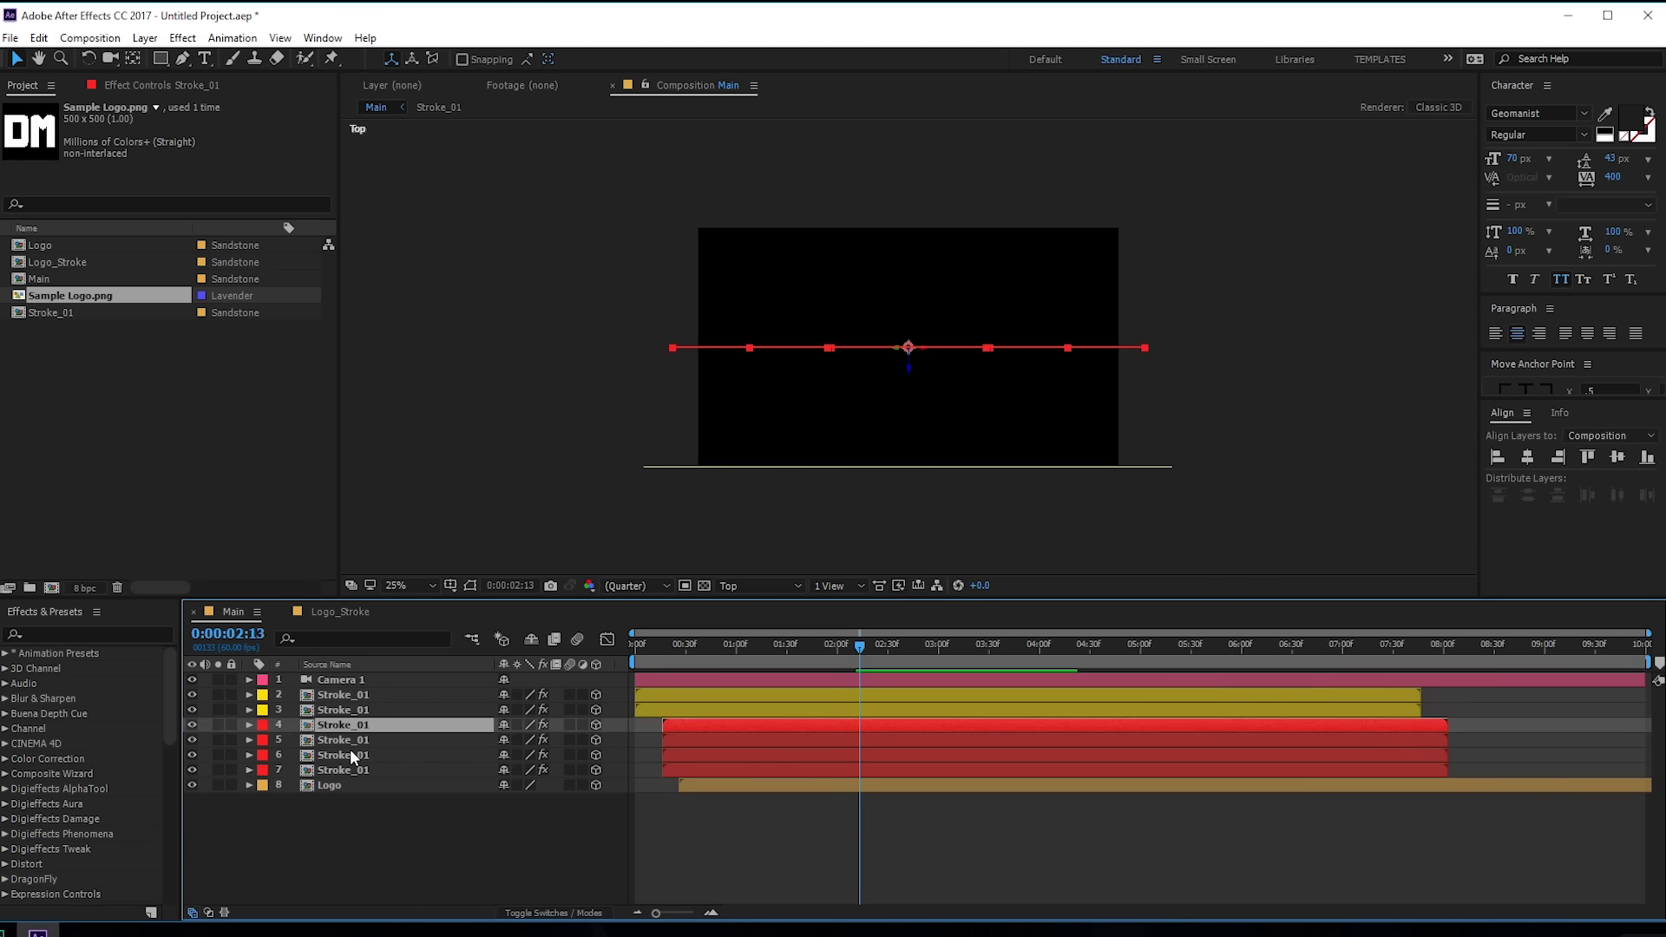
left_click_drag(912, 379, 908, 462)
left_click(358, 740)
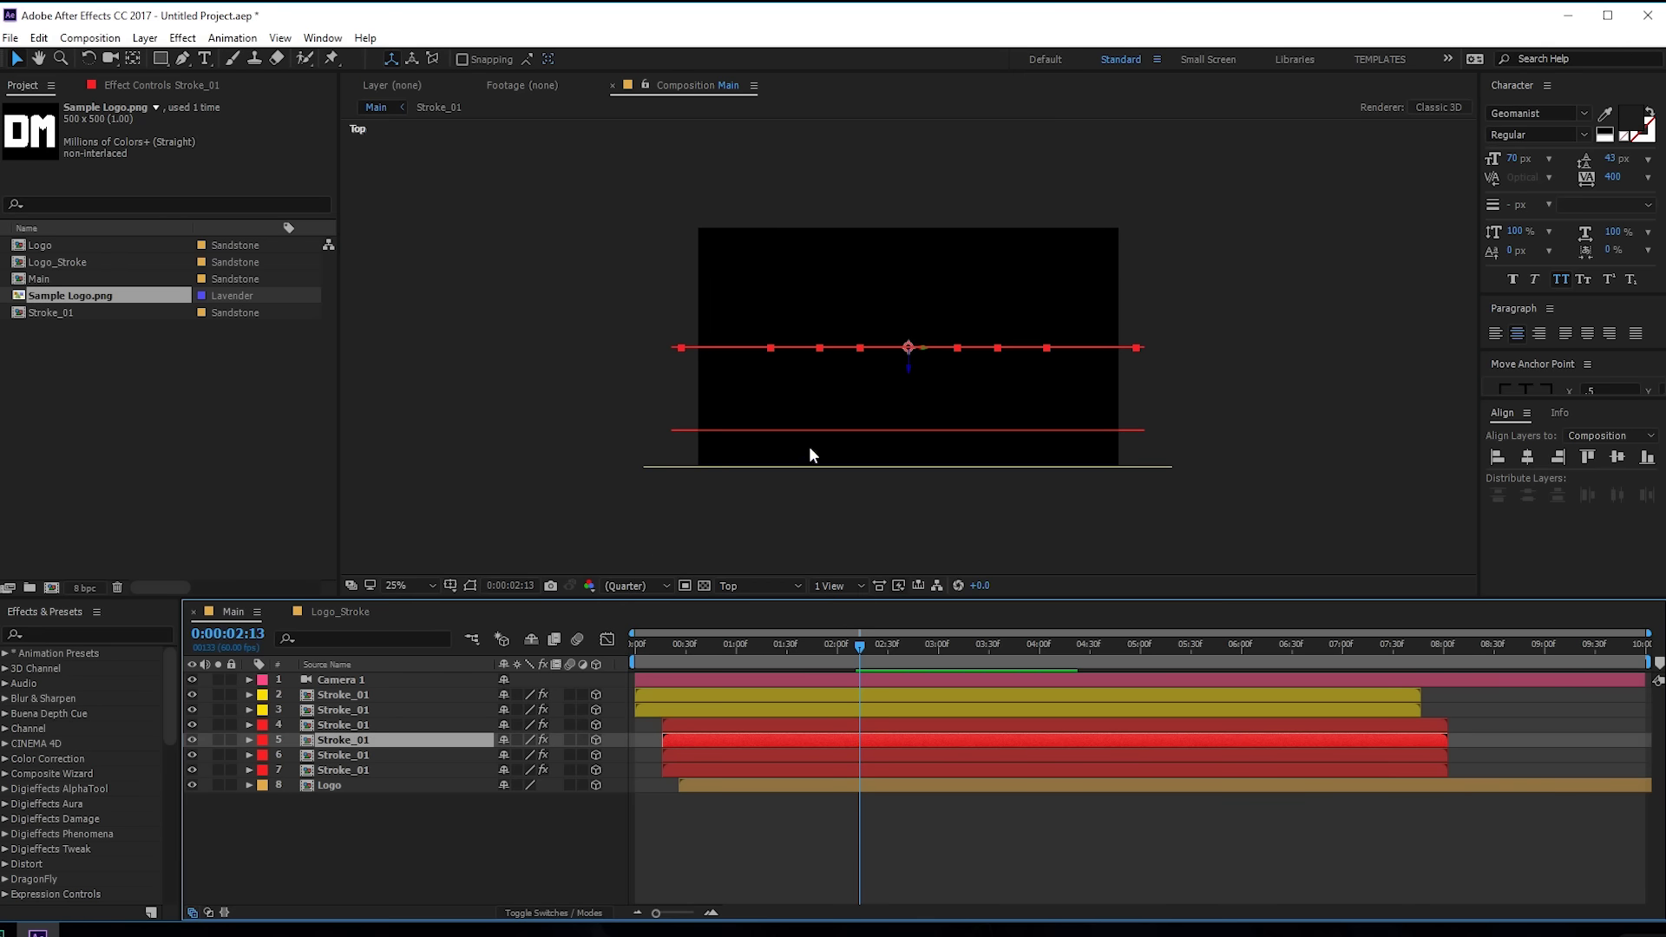
left_click_drag(911, 373, 918, 422)
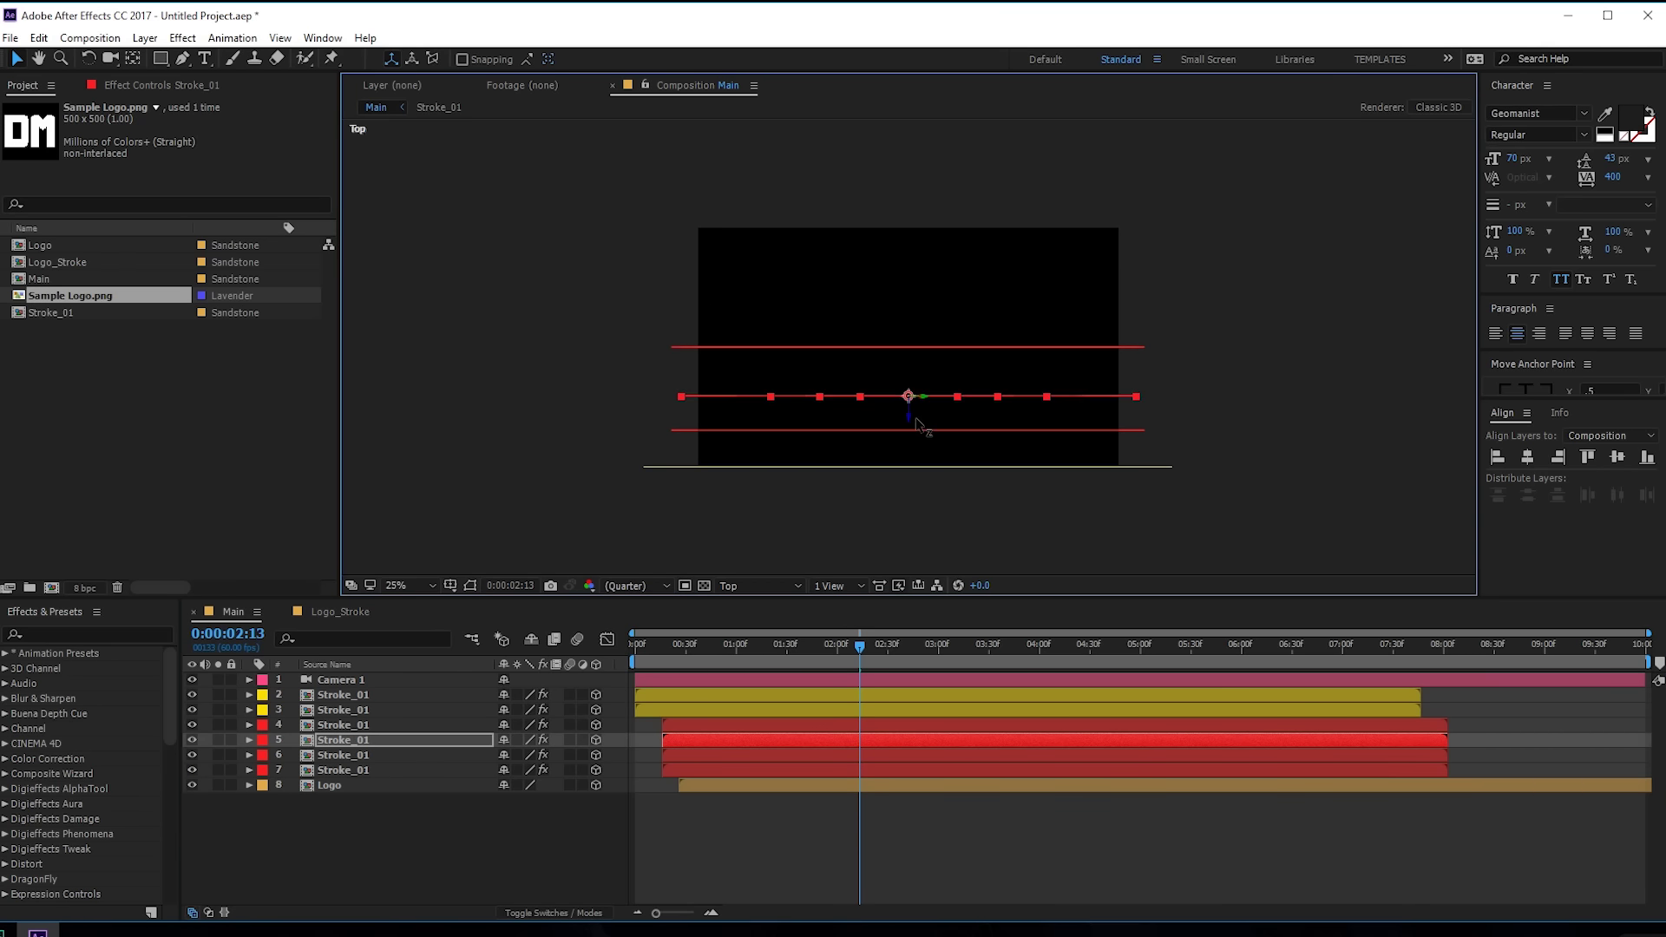
left_click(361, 757)
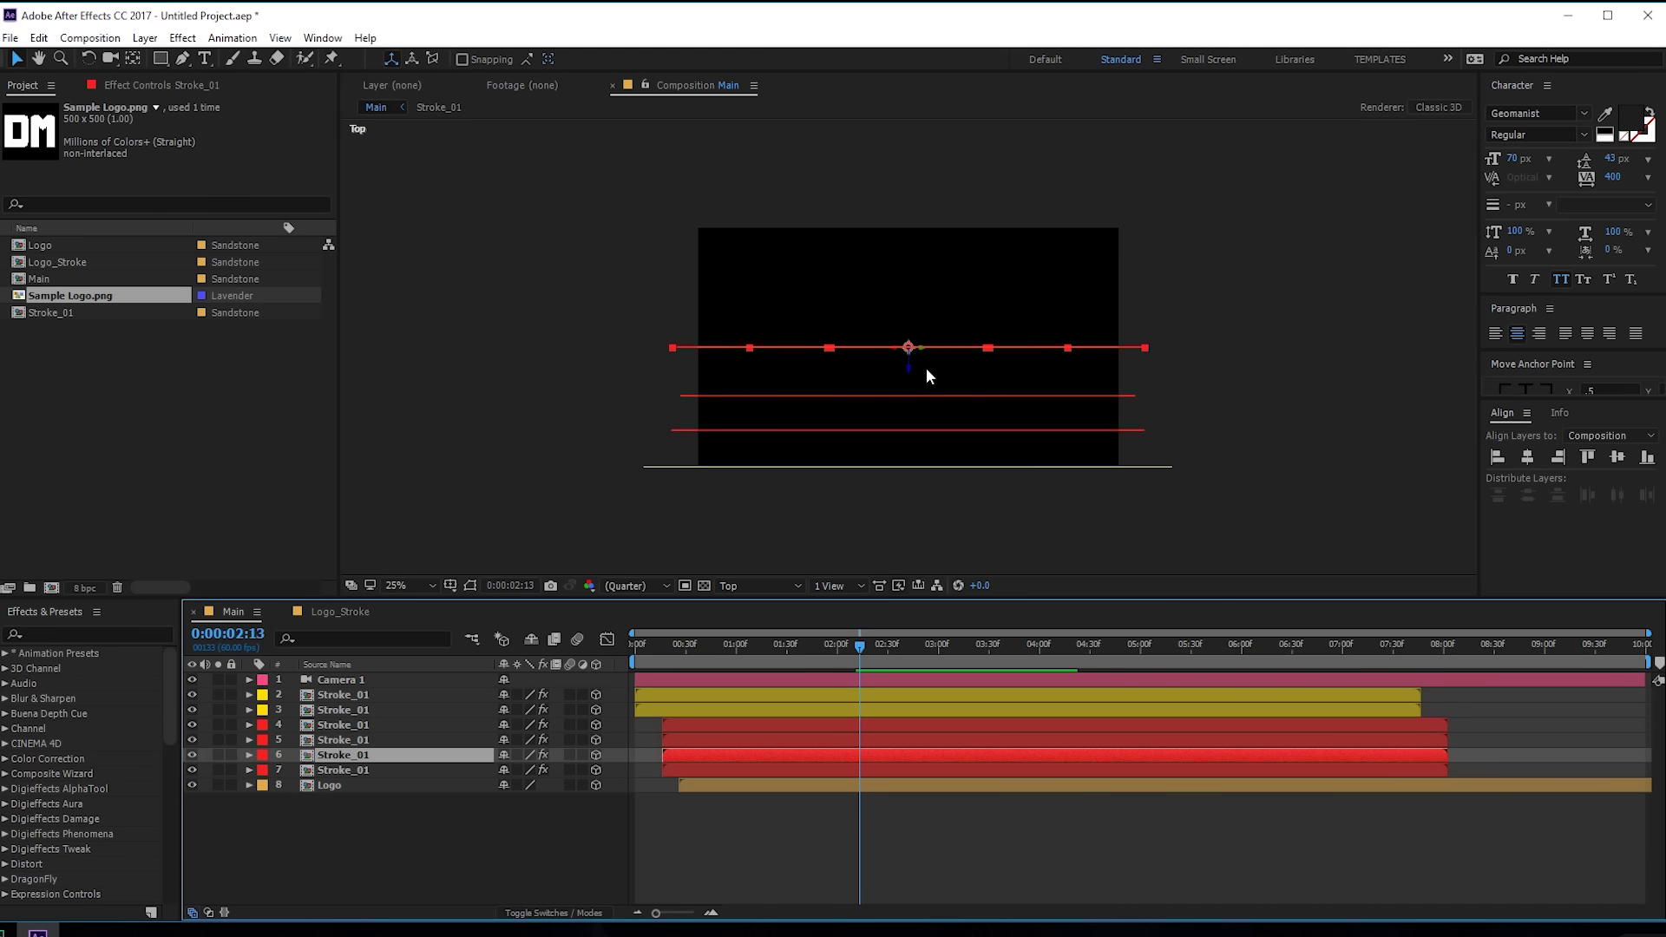
left_click_drag(909, 373, 909, 384)
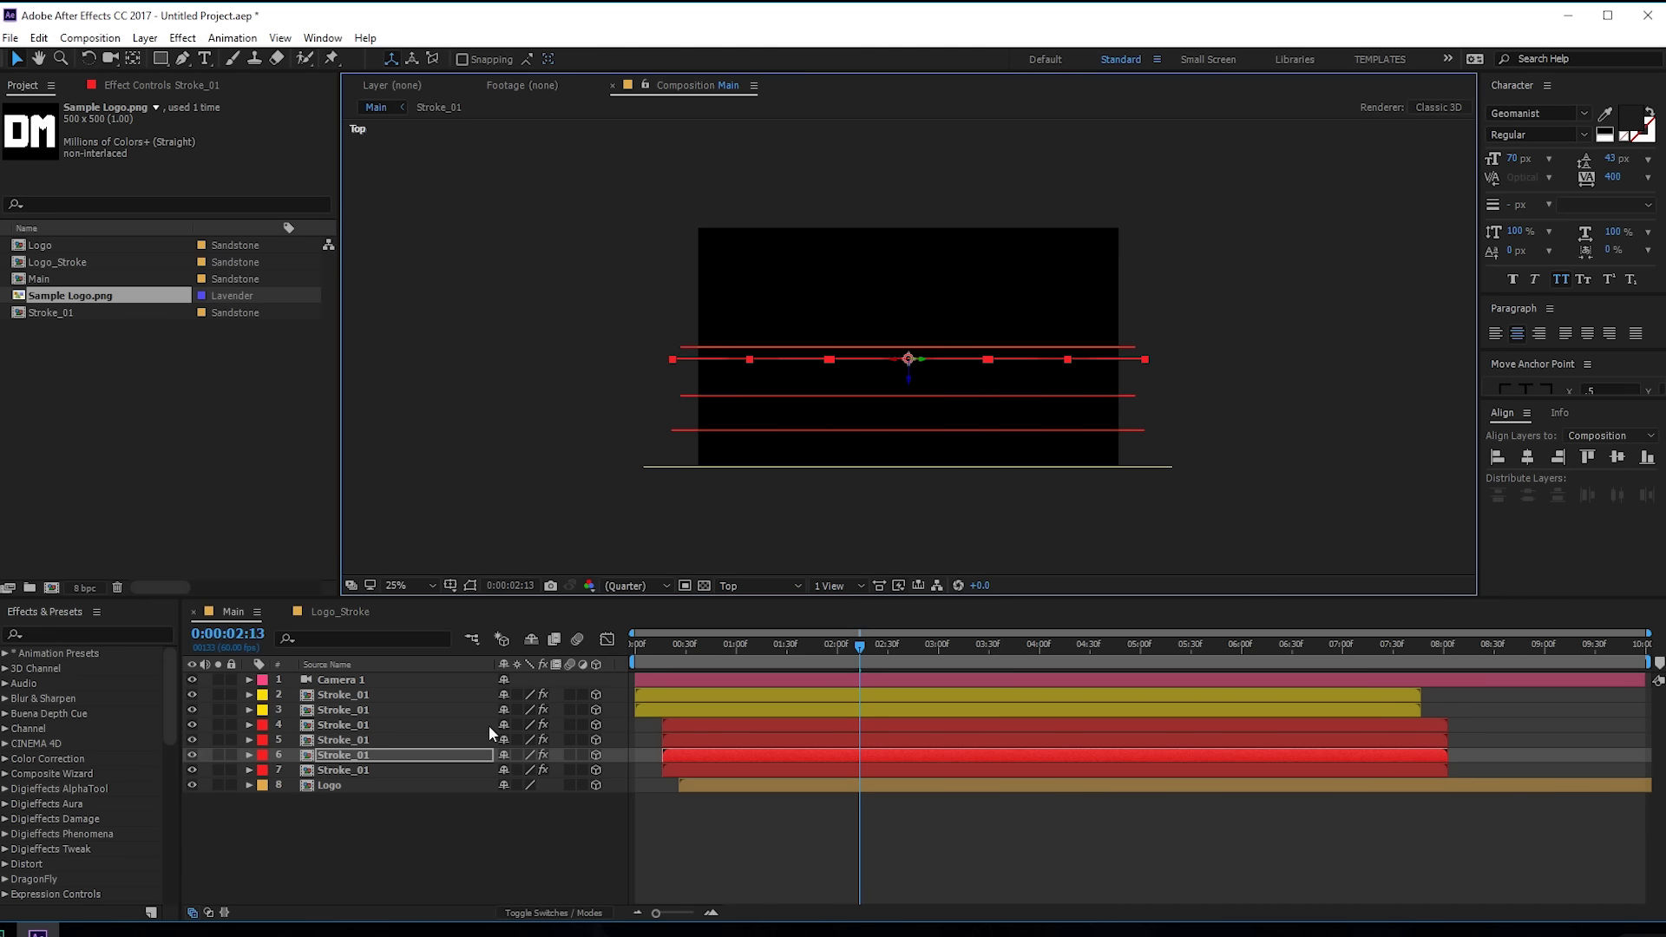
Step: Push the last red Stroke_01 layer slightly back along Z and place the Logo layer farther behind it
left_click(351, 771)
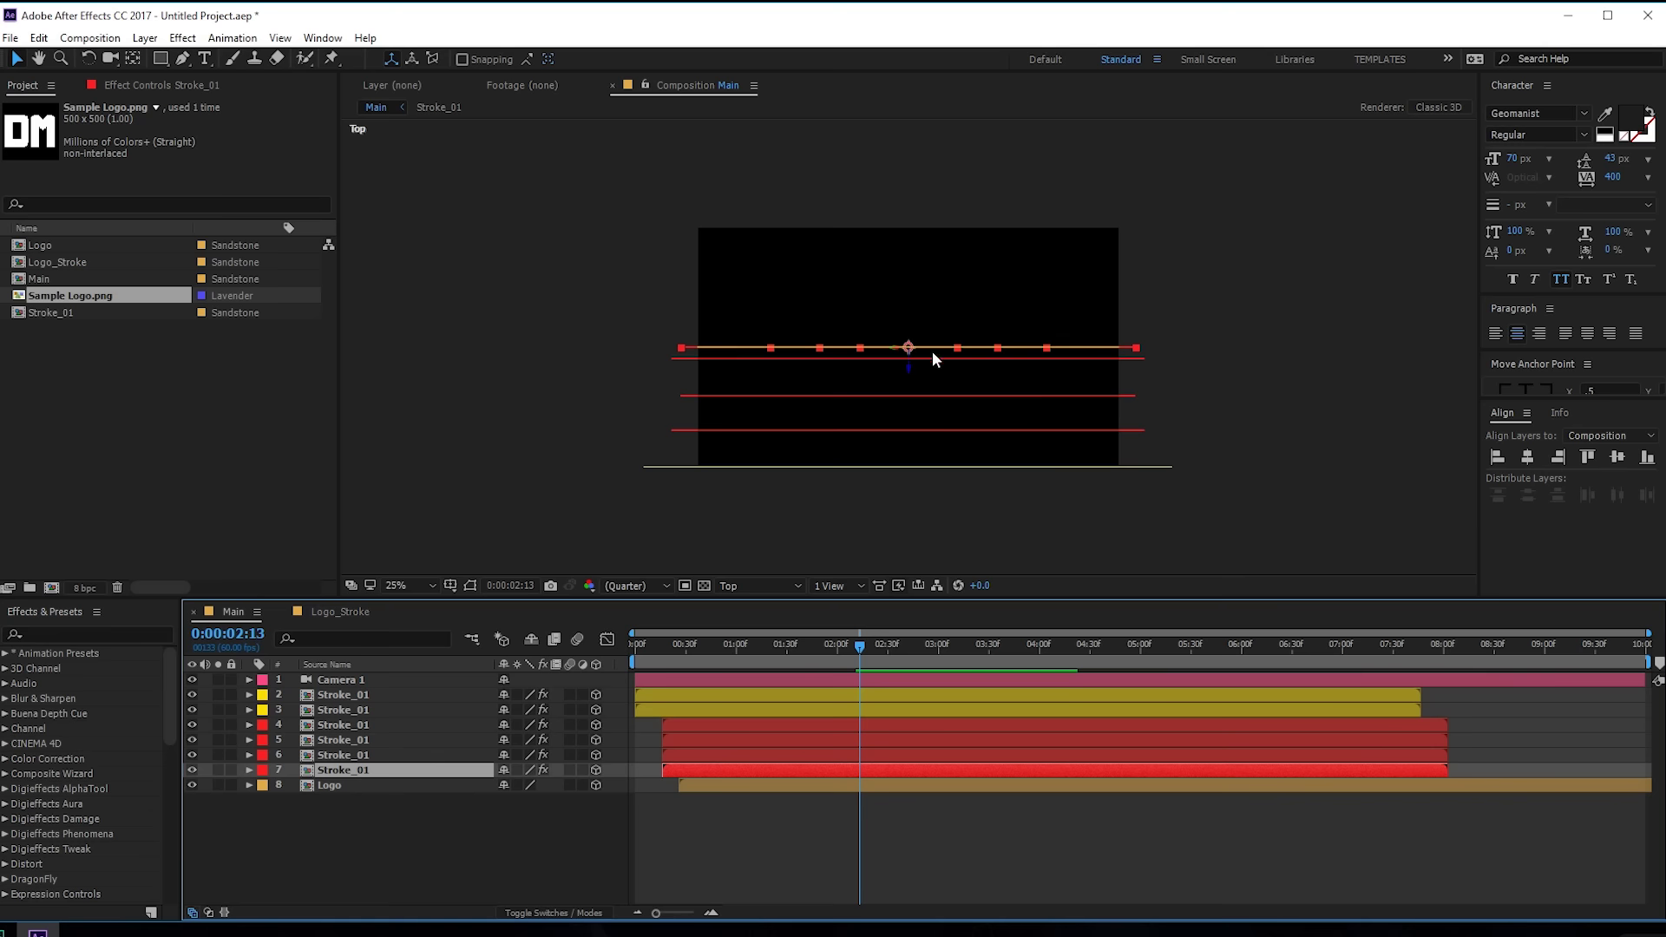
left_click(911, 369)
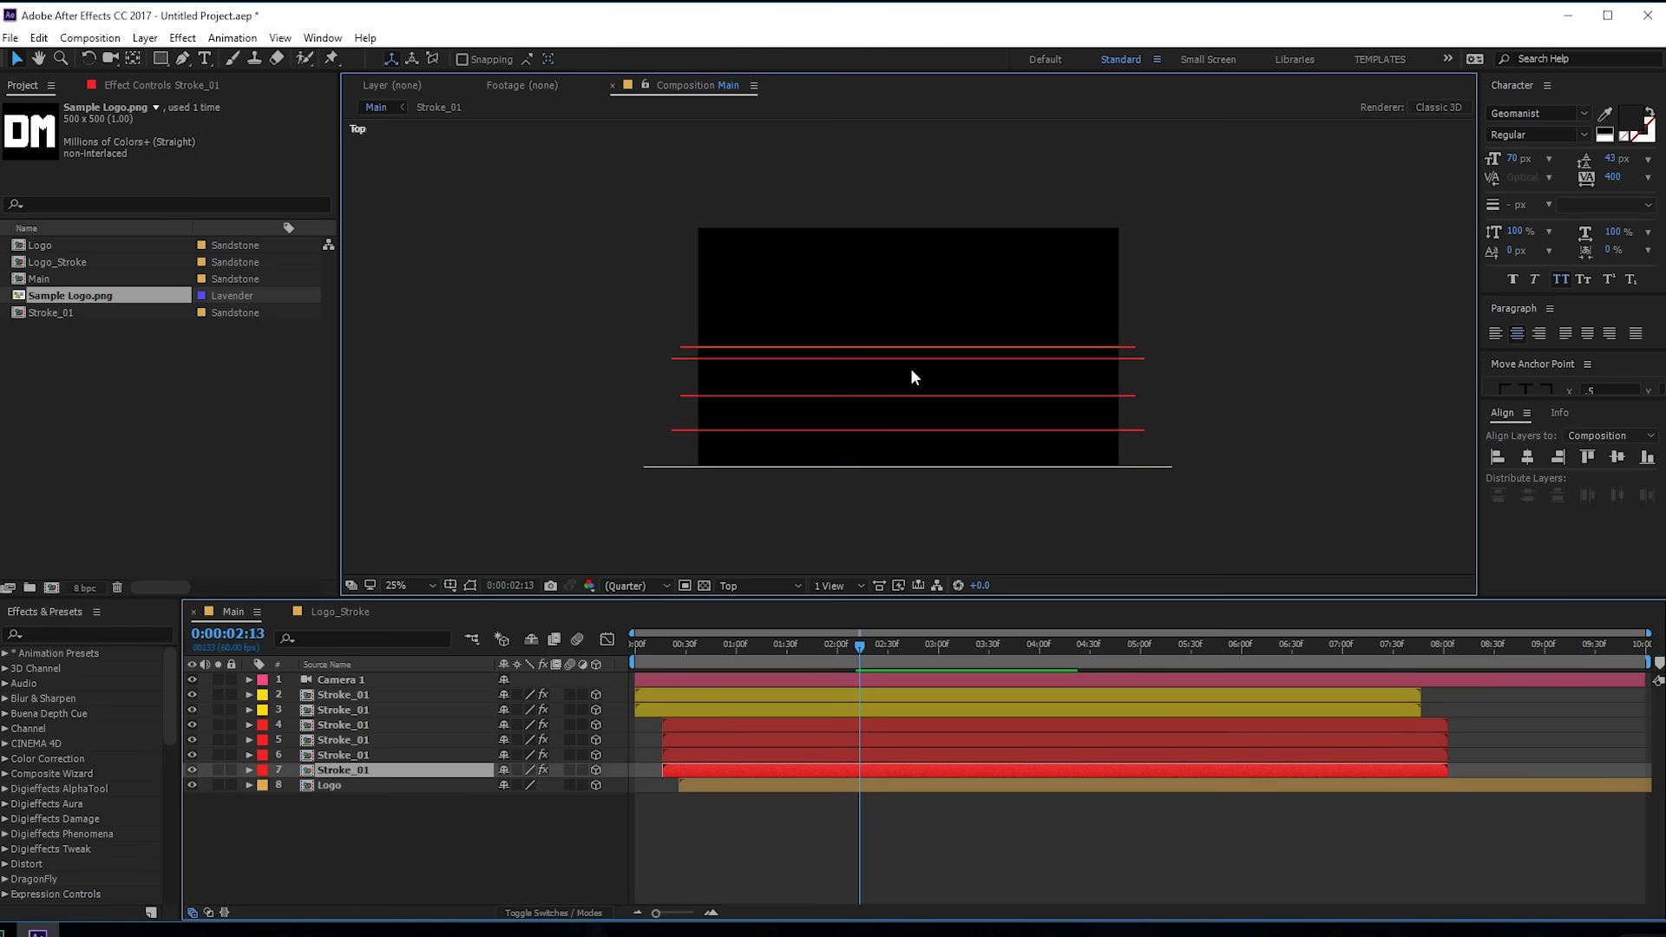
left_click(358, 767)
left_click_drag(906, 372, 913, 353)
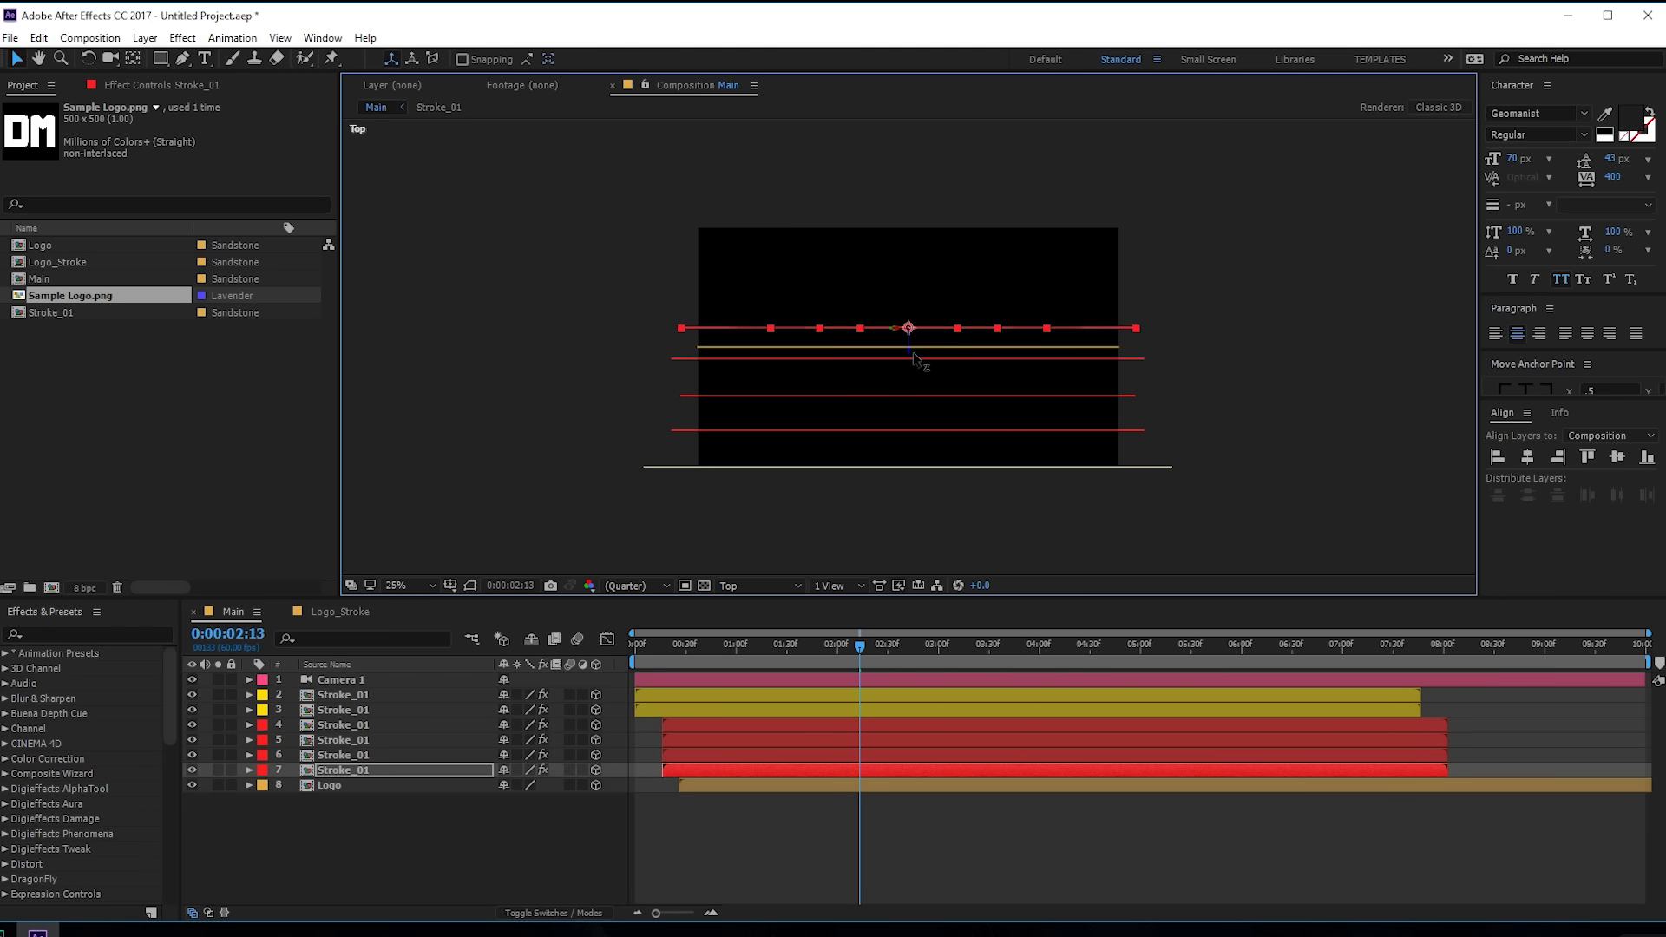
left_click(335, 783)
left_click_drag(908, 371, 920, 323)
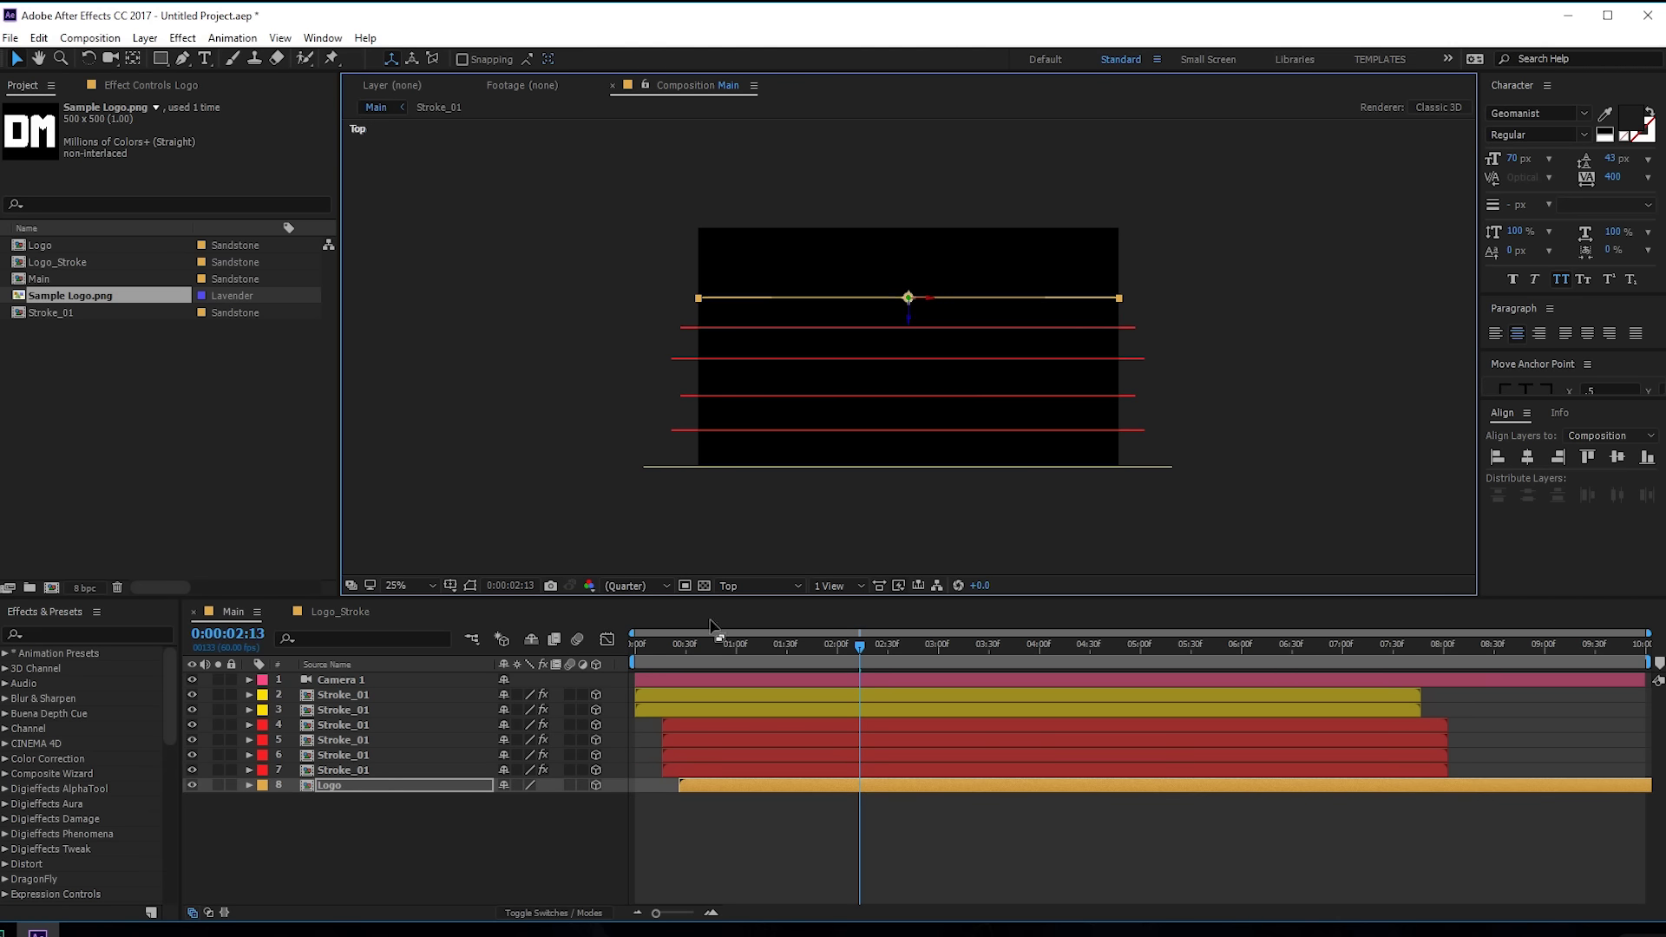
Step: Return to the Active Camera view and scrub the reveal to 0:00:00:48 to check the depth arrangement
left_click(757, 586)
left_click(783, 605)
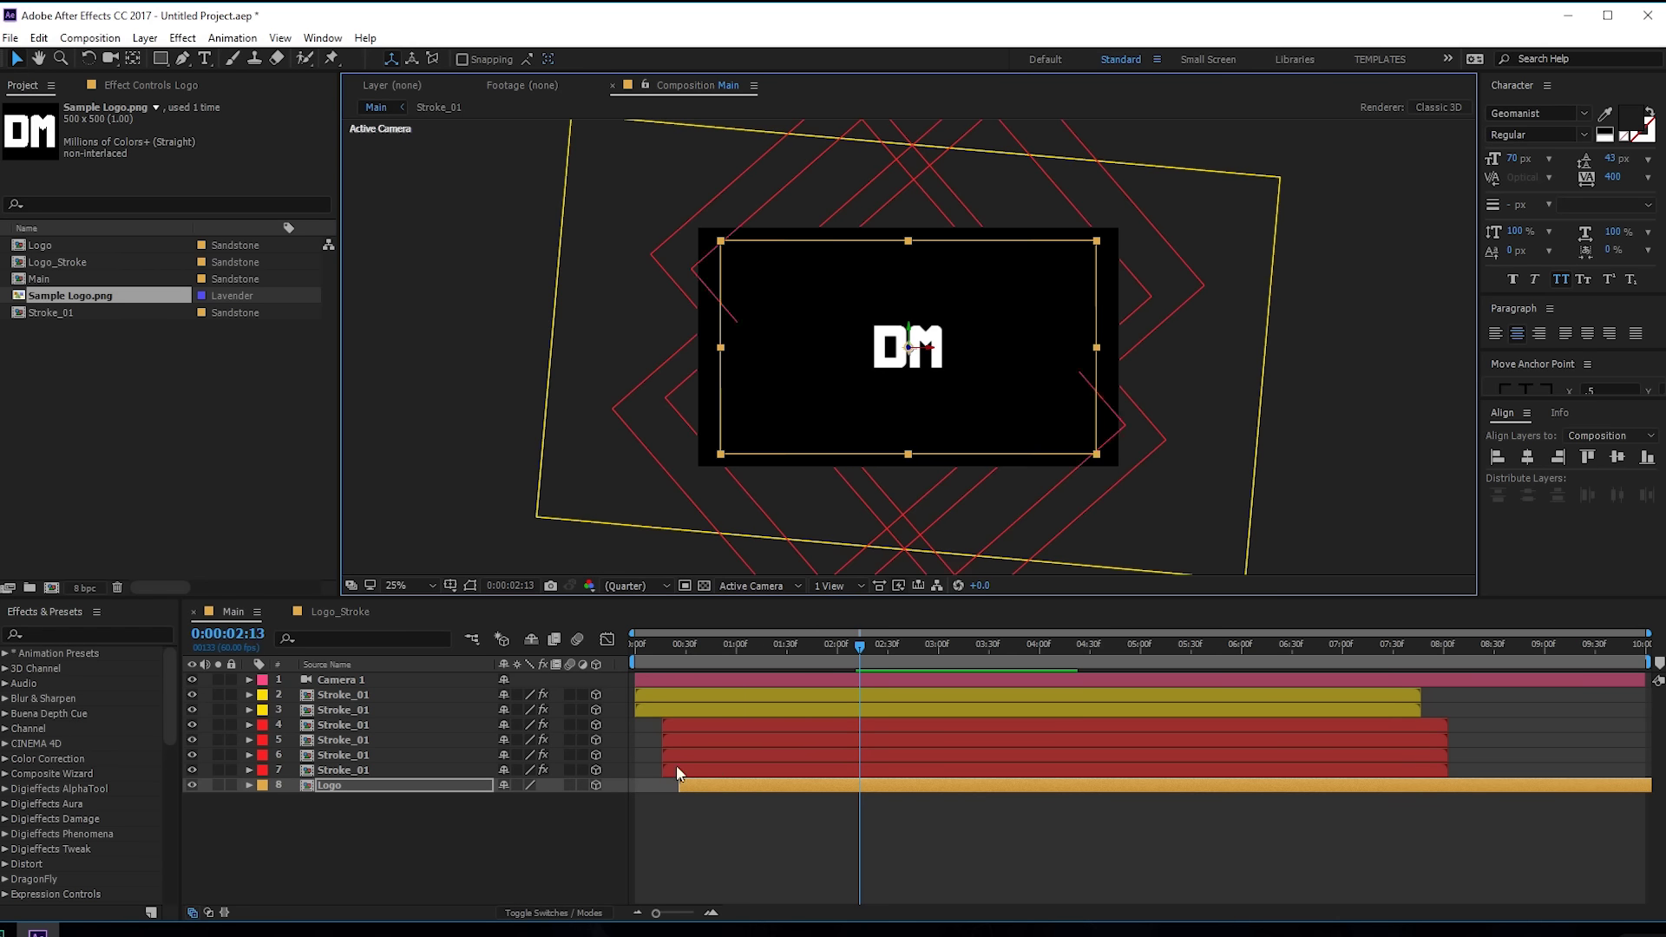
left_click(681, 646)
mouse_move(687, 659)
left_mouse_down()
mouse_move(762, 649)
mouse_move(716, 649)
left_mouse_up()
key("period")
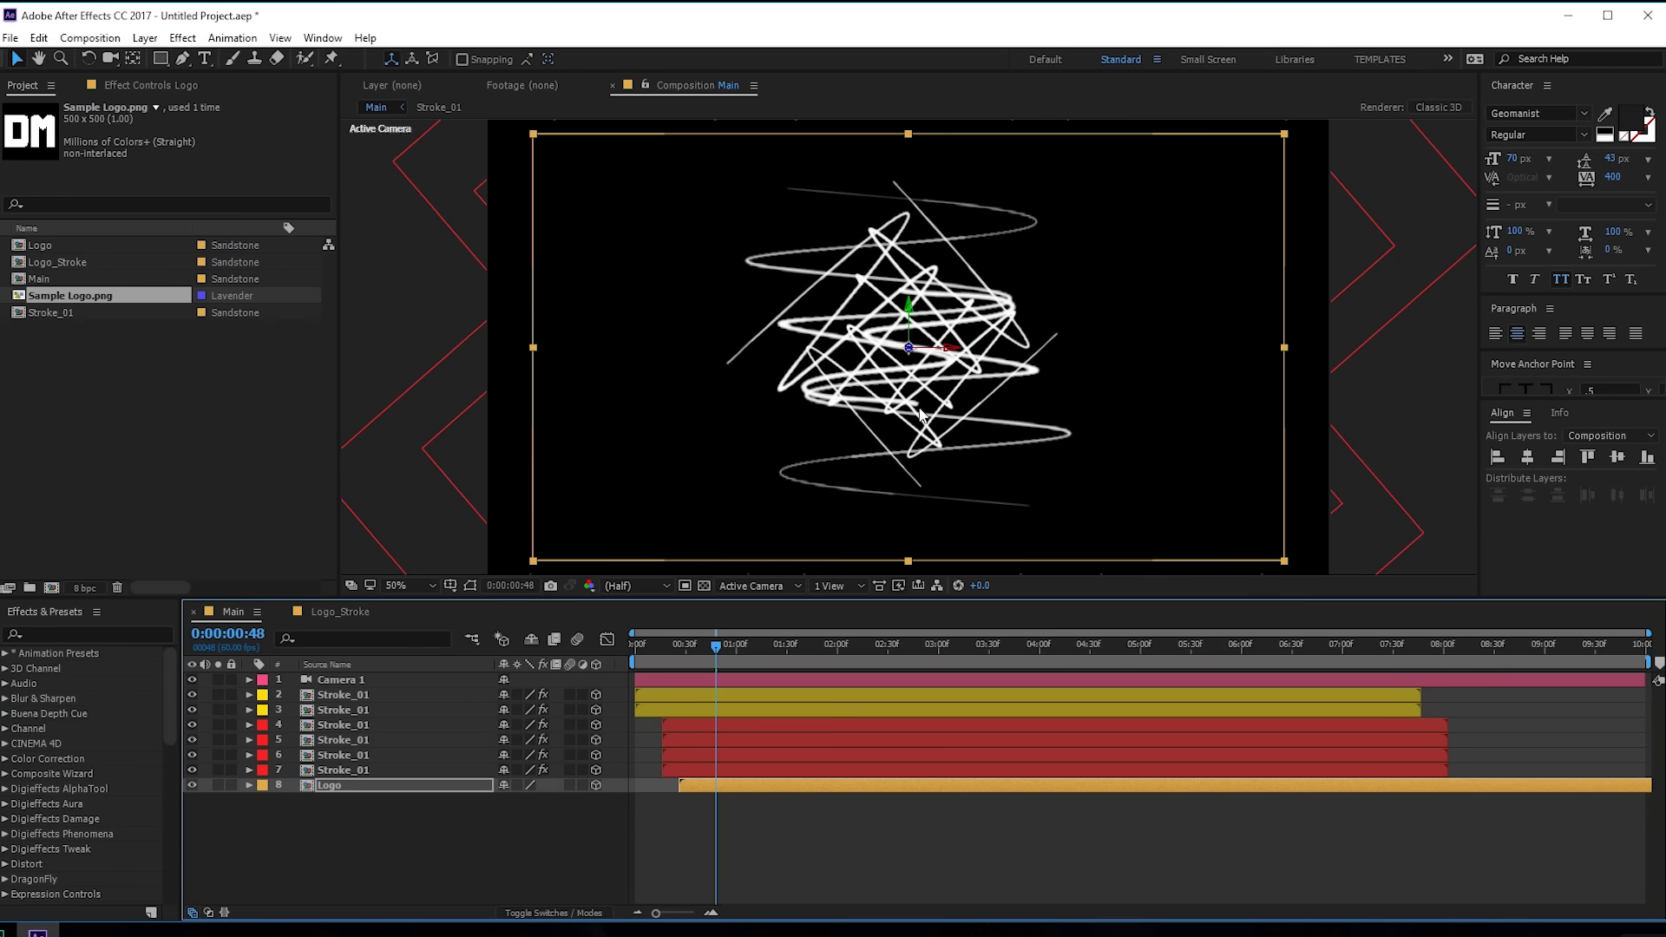
left_click(369, 853)
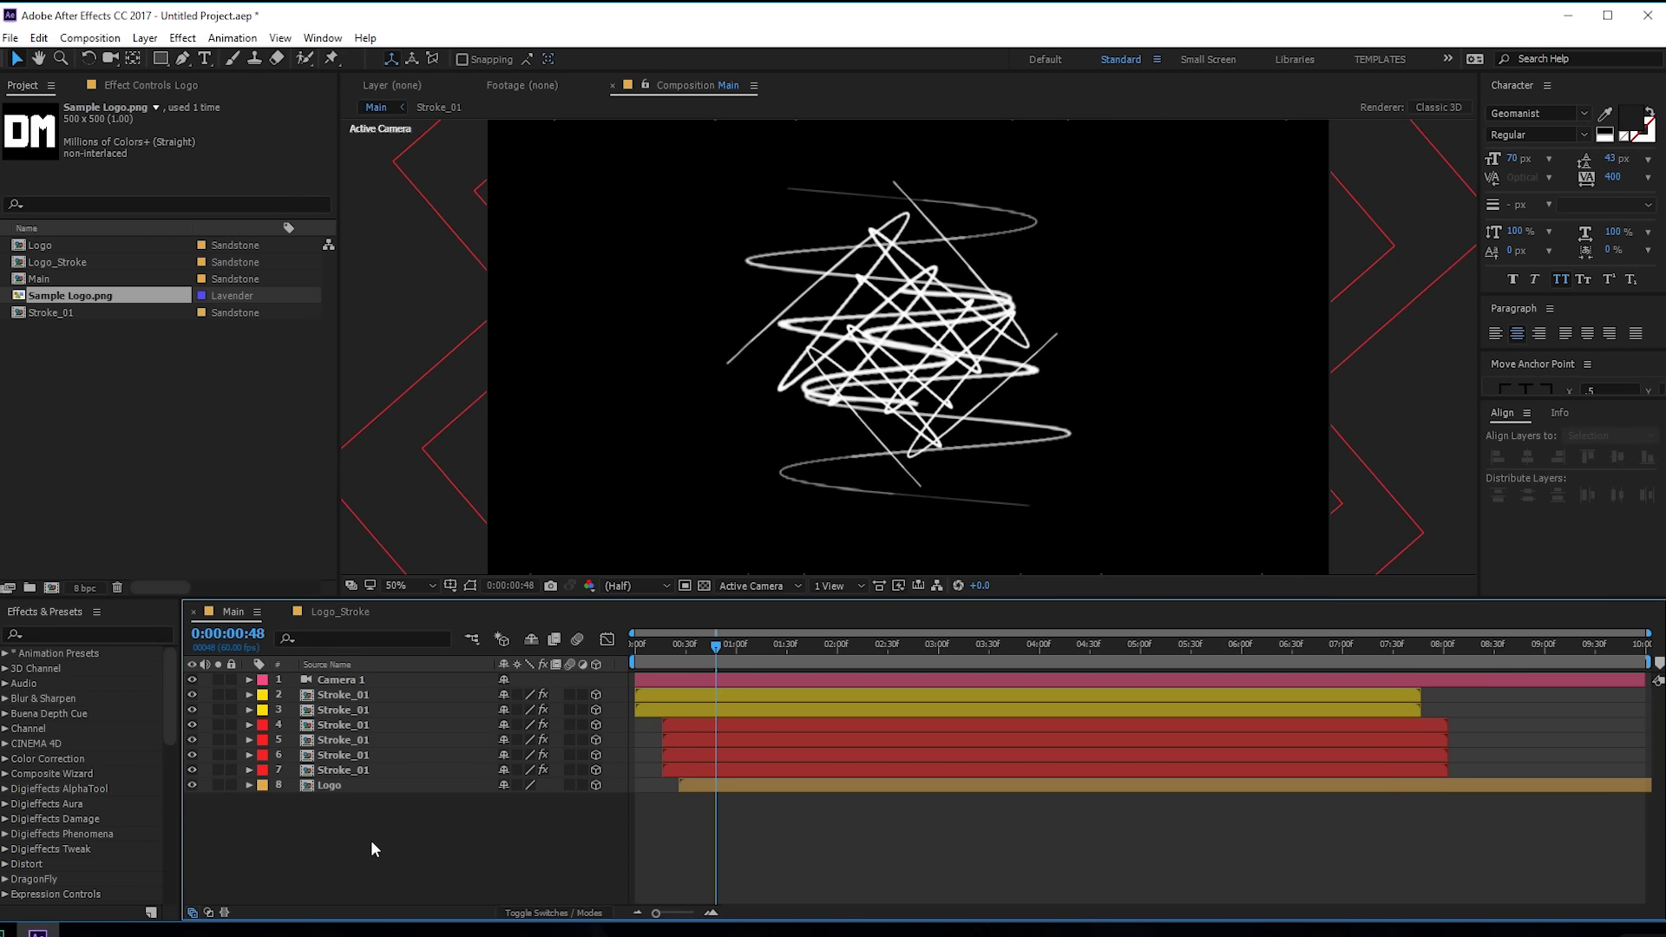
Step: Move Camera 1 to a Z position of -1802.7 and set a Position keyframe at about 0:00:05:00
left_click(349, 682)
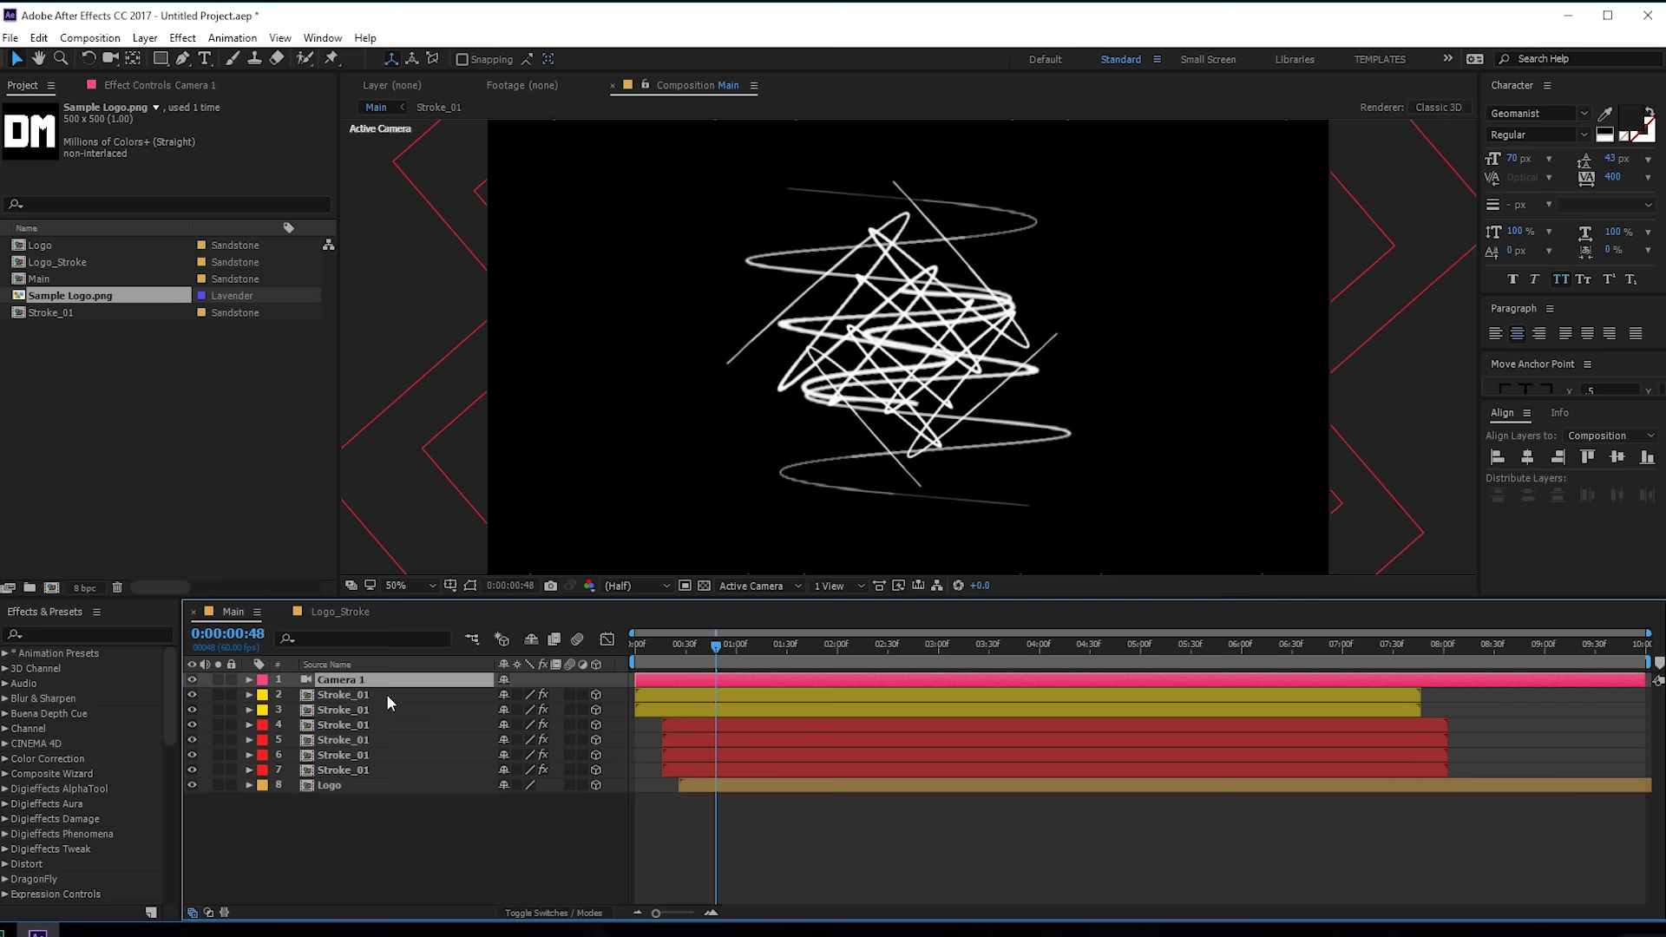
key("p")
left_click_drag(561, 705, 636, 708)
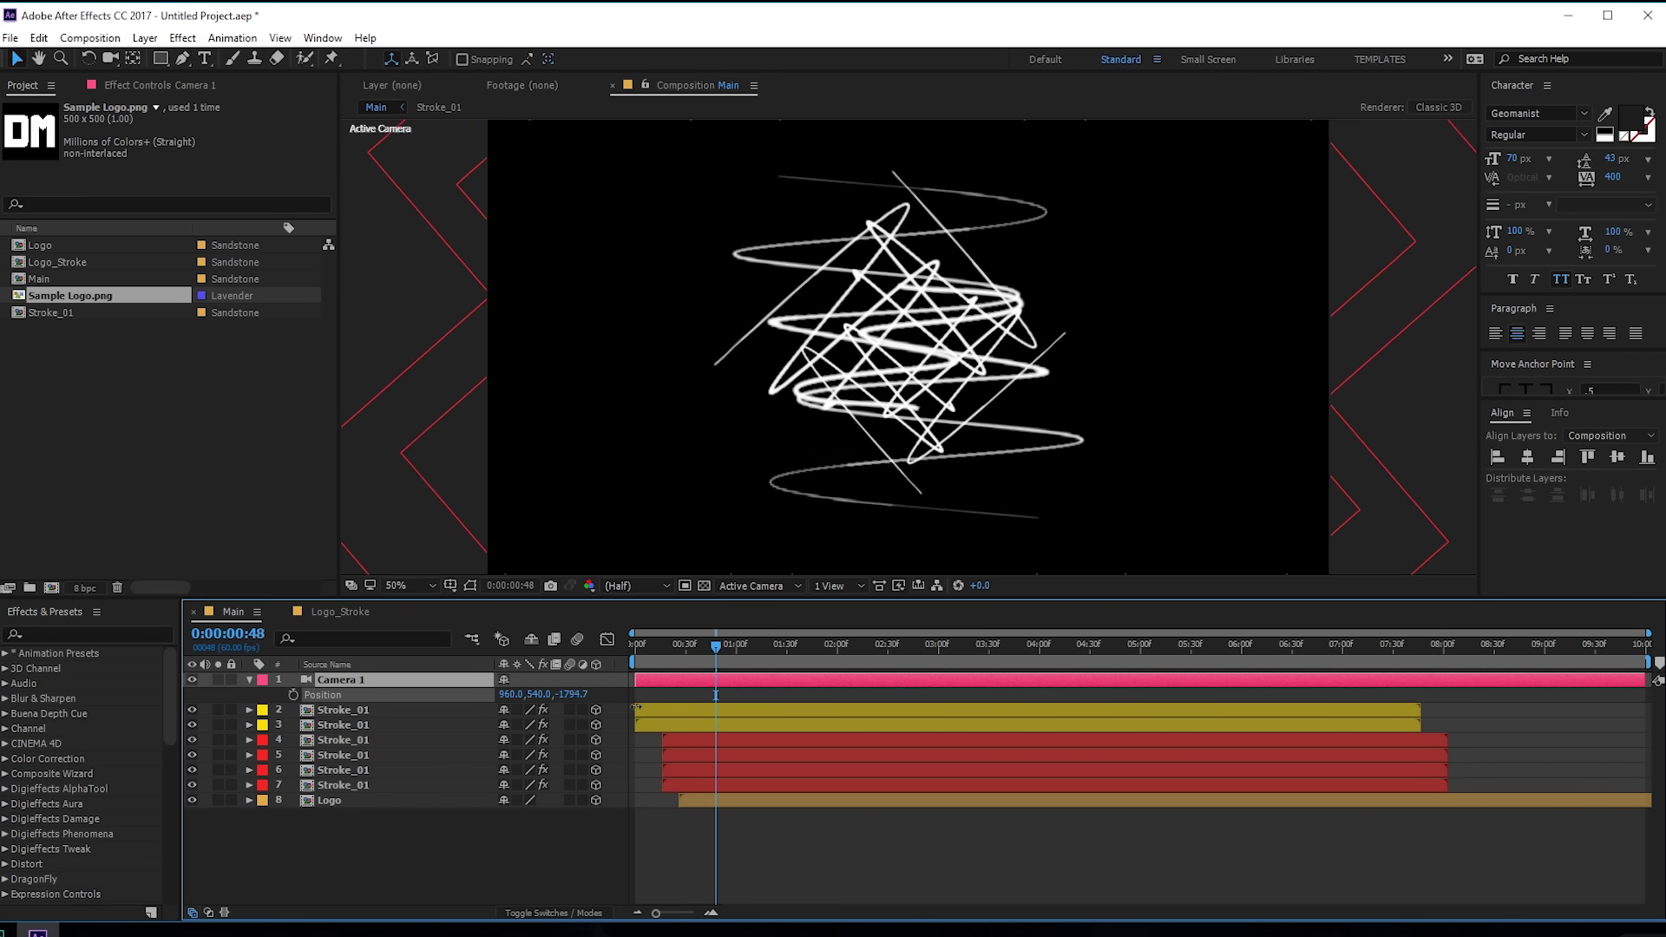
mouse_move(746, 663)
left_mouse_down()
mouse_move(602, 663)
mouse_move(1138, 662)
left_mouse_up()
left_click(294, 695)
Step: Keyframe Camera 1's Z position at -2134.7 at 0:00:01:57 and move that keyframe to the composition's start
key("Home")
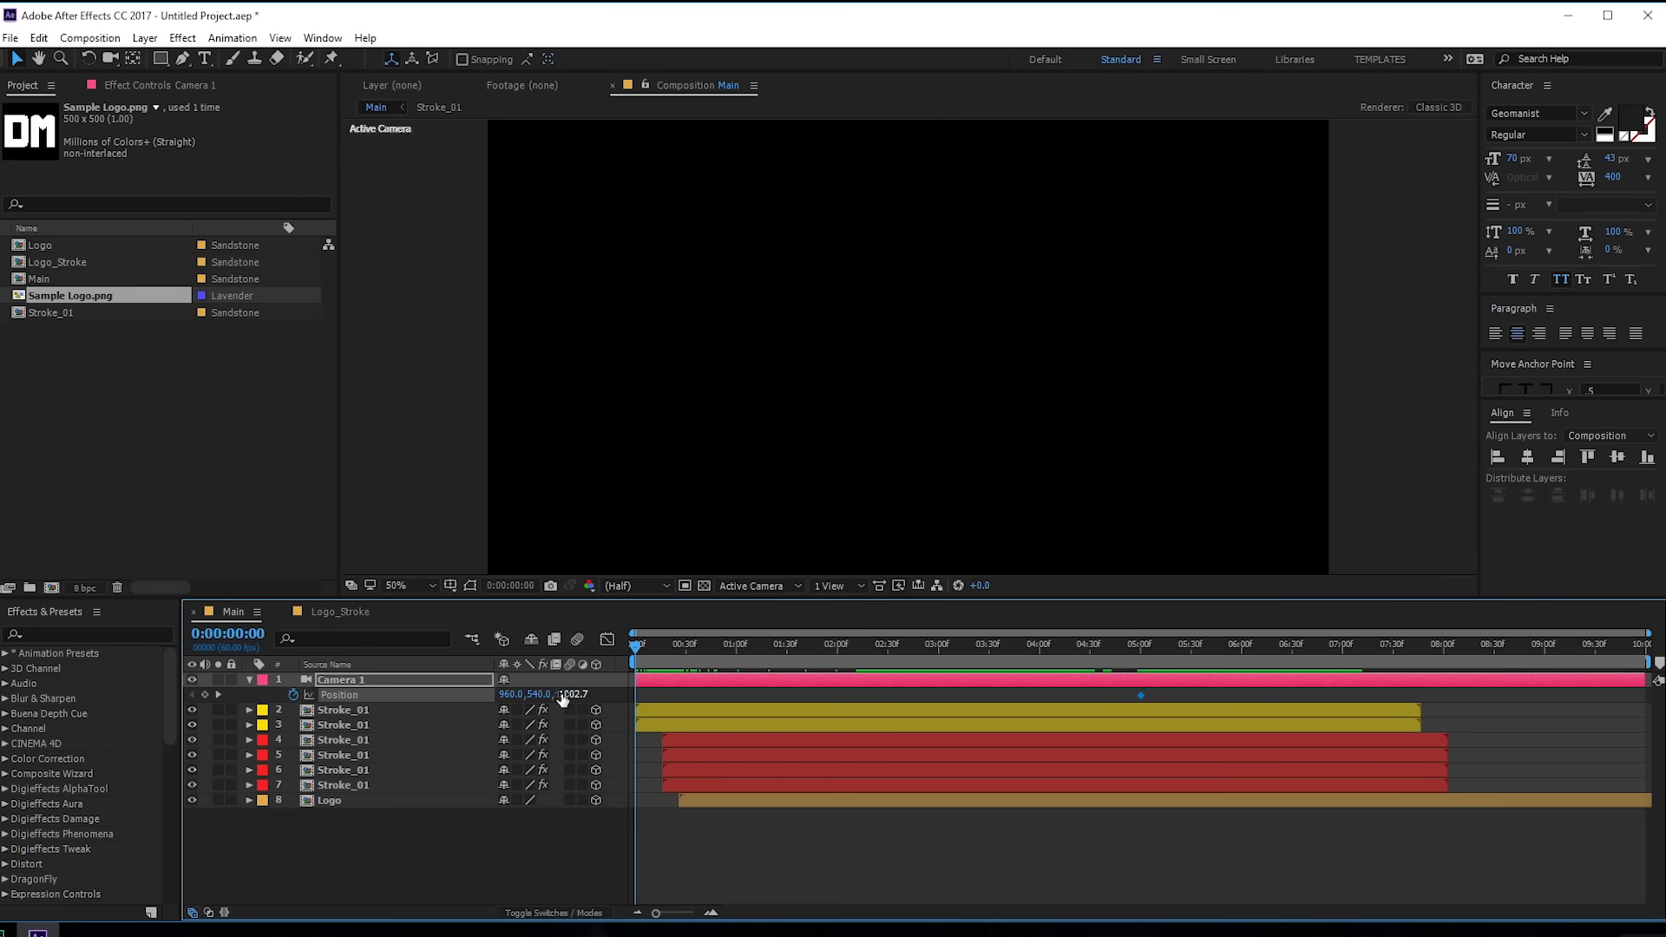
left_click_drag(755, 663, 832, 656)
left_click_drag(575, 697, 339, 740)
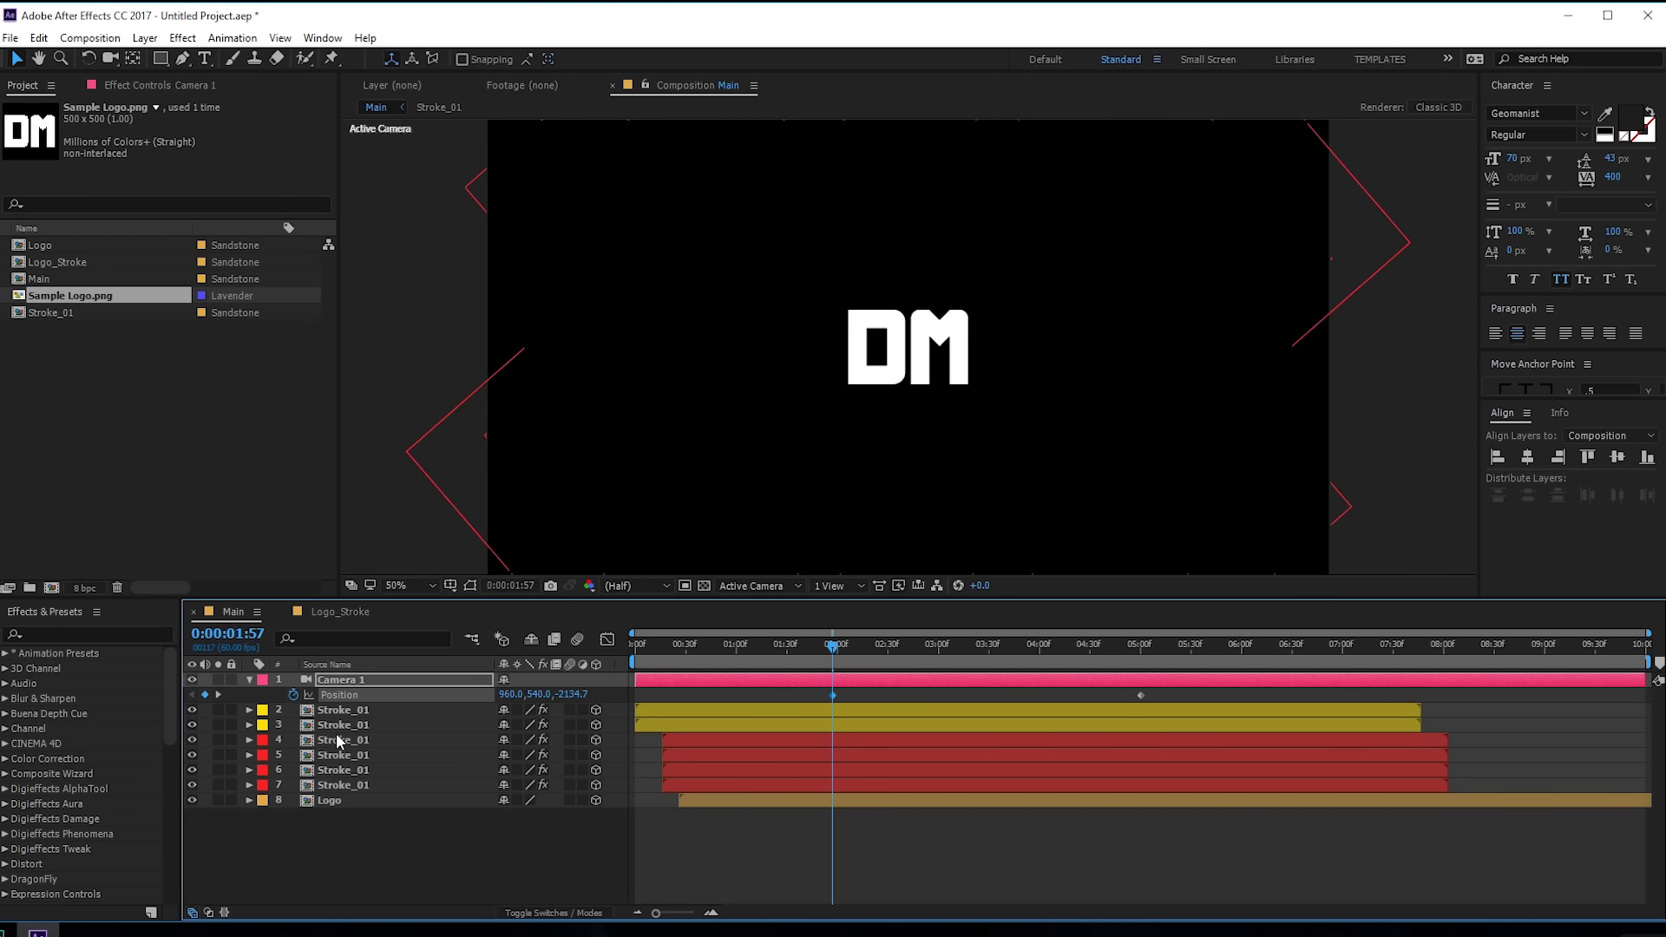
mouse_move(833, 696)
left_mouse_down()
mouse_move(635, 695)
mouse_move(647, 659)
mouse_move(756, 663)
mouse_move(811, 669)
mouse_move(619, 680)
mouse_move(837, 663)
left_mouse_up()
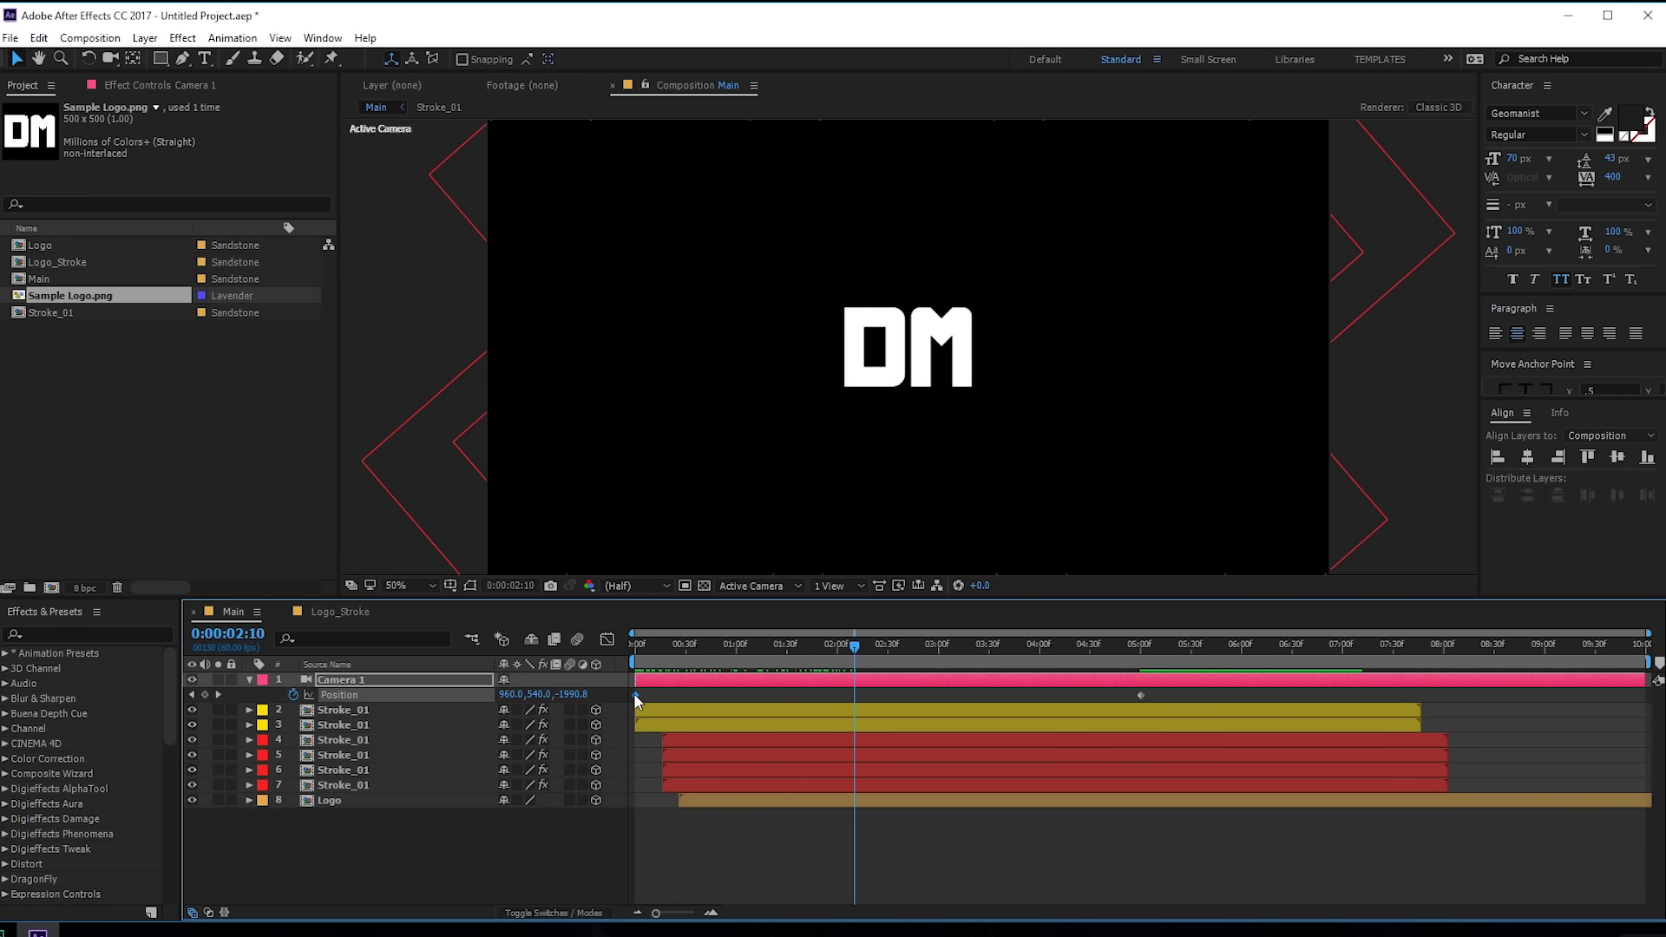
Step: Set Camera 1's Z position to -2372.7 at 0:00:02:10 and make that keyframe the starting one at 0:00:00:00
left_click_drag(577, 694, 508, 696)
left_click(854, 695)
key("Delete")
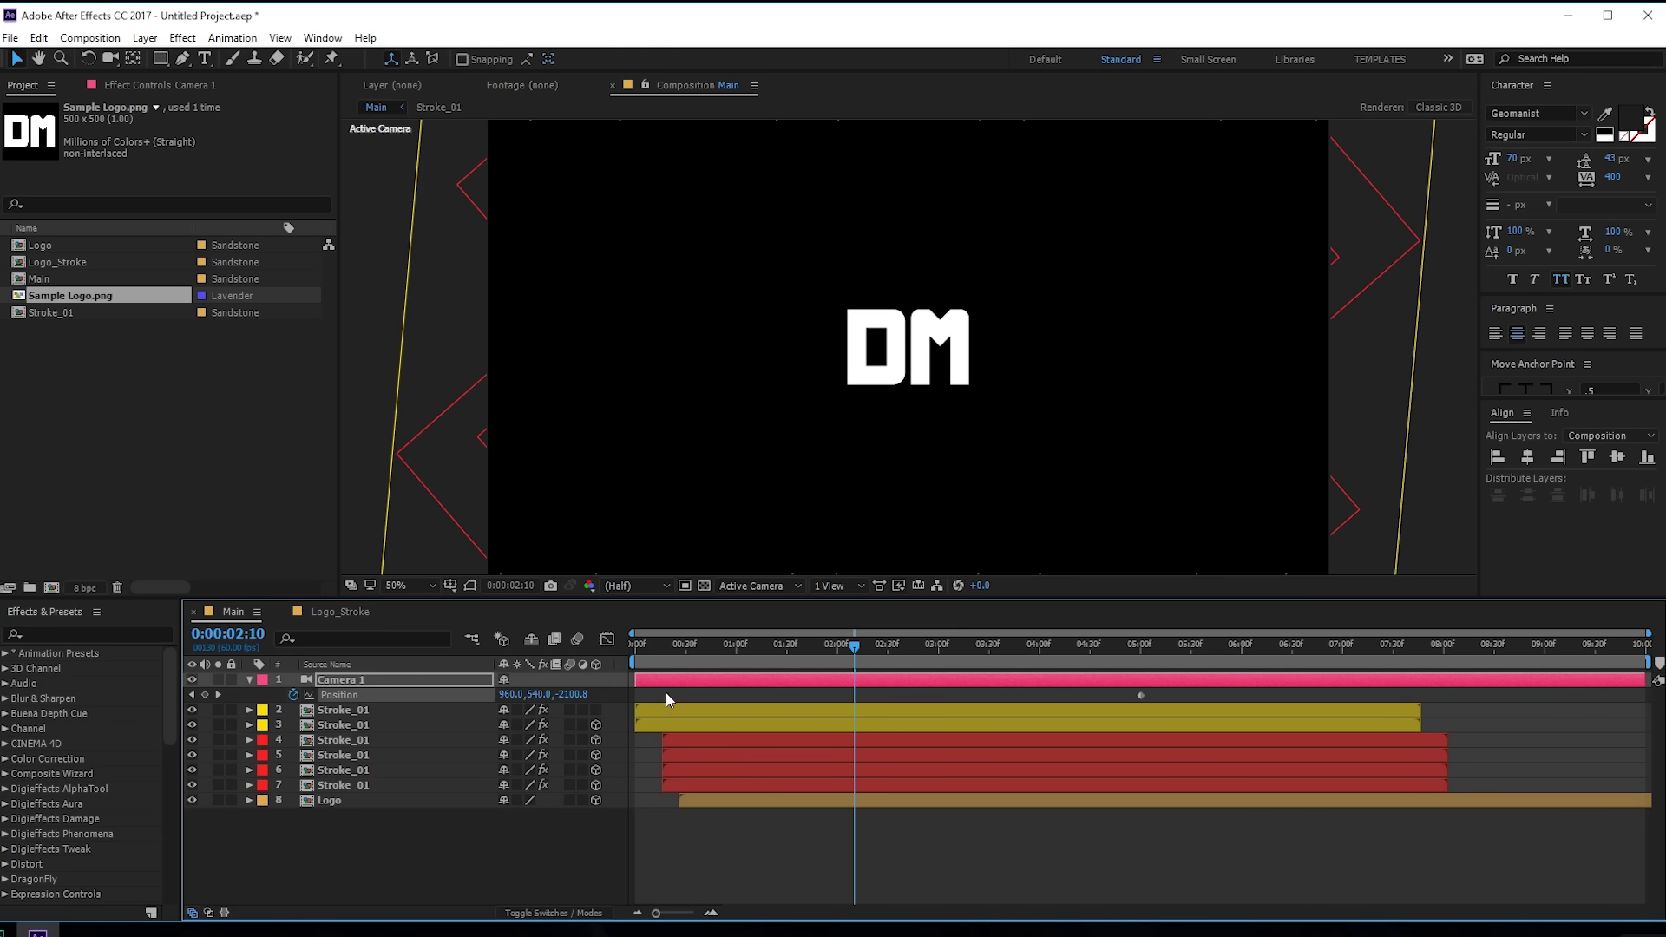
key("ctrl+z")
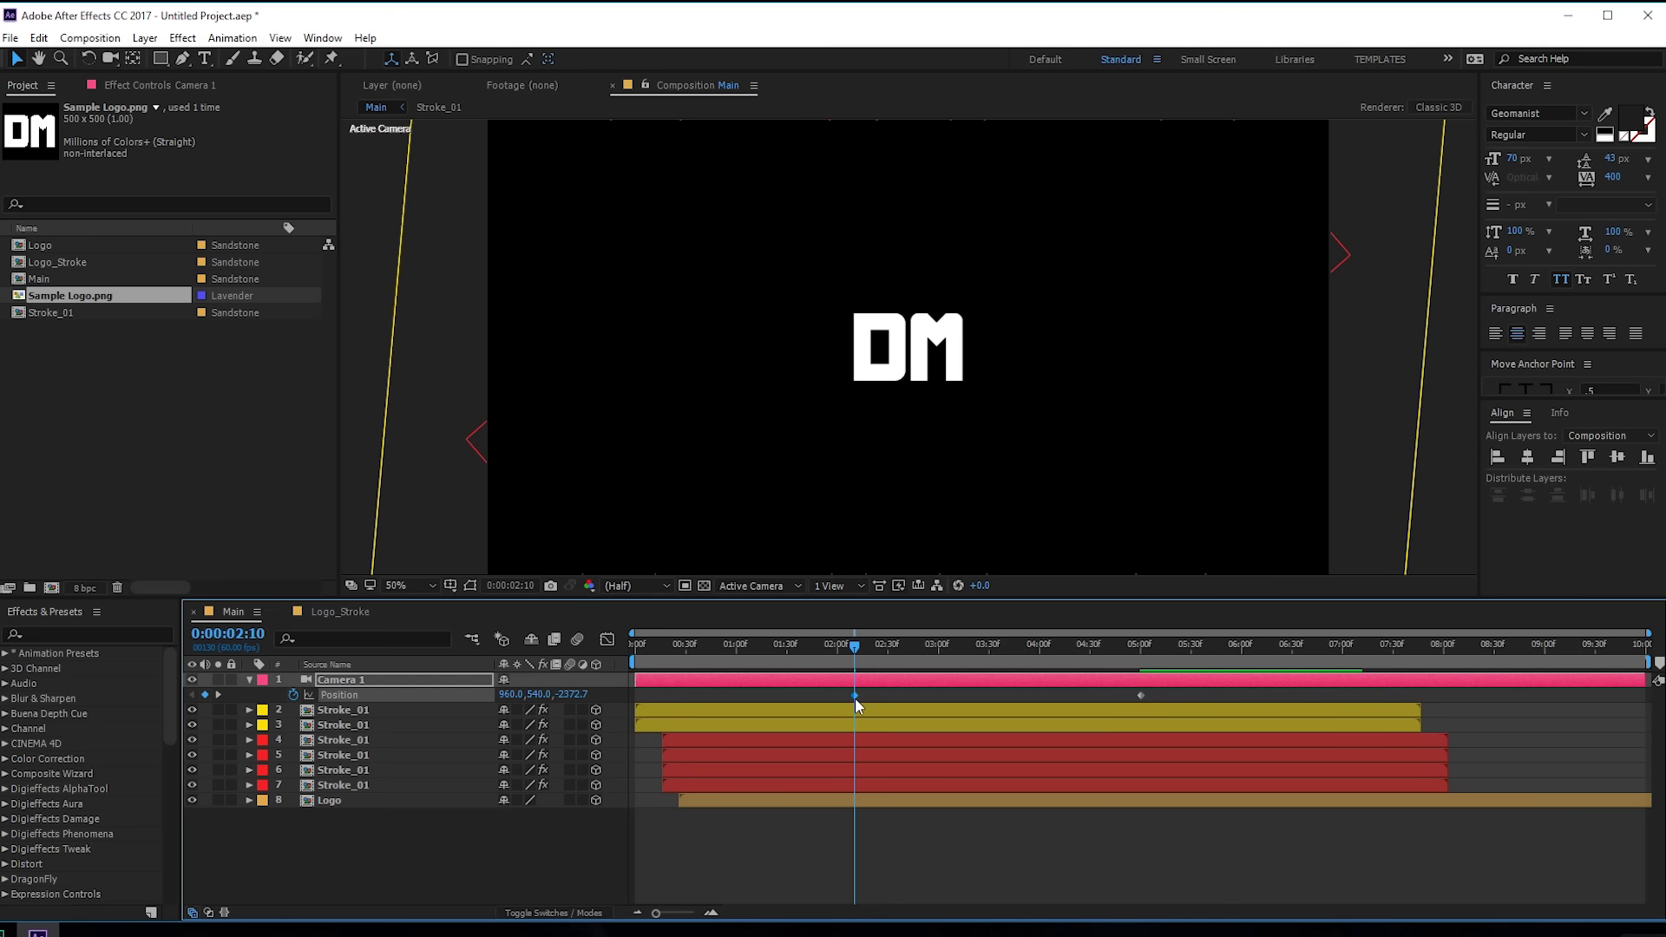
mouse_move(633, 661)
left_mouse_down()
mouse_move(788, 675)
mouse_move(607, 682)
left_mouse_up()
Step: Preview the camera move from the start and scrub to 0:00:00:55
key("space")
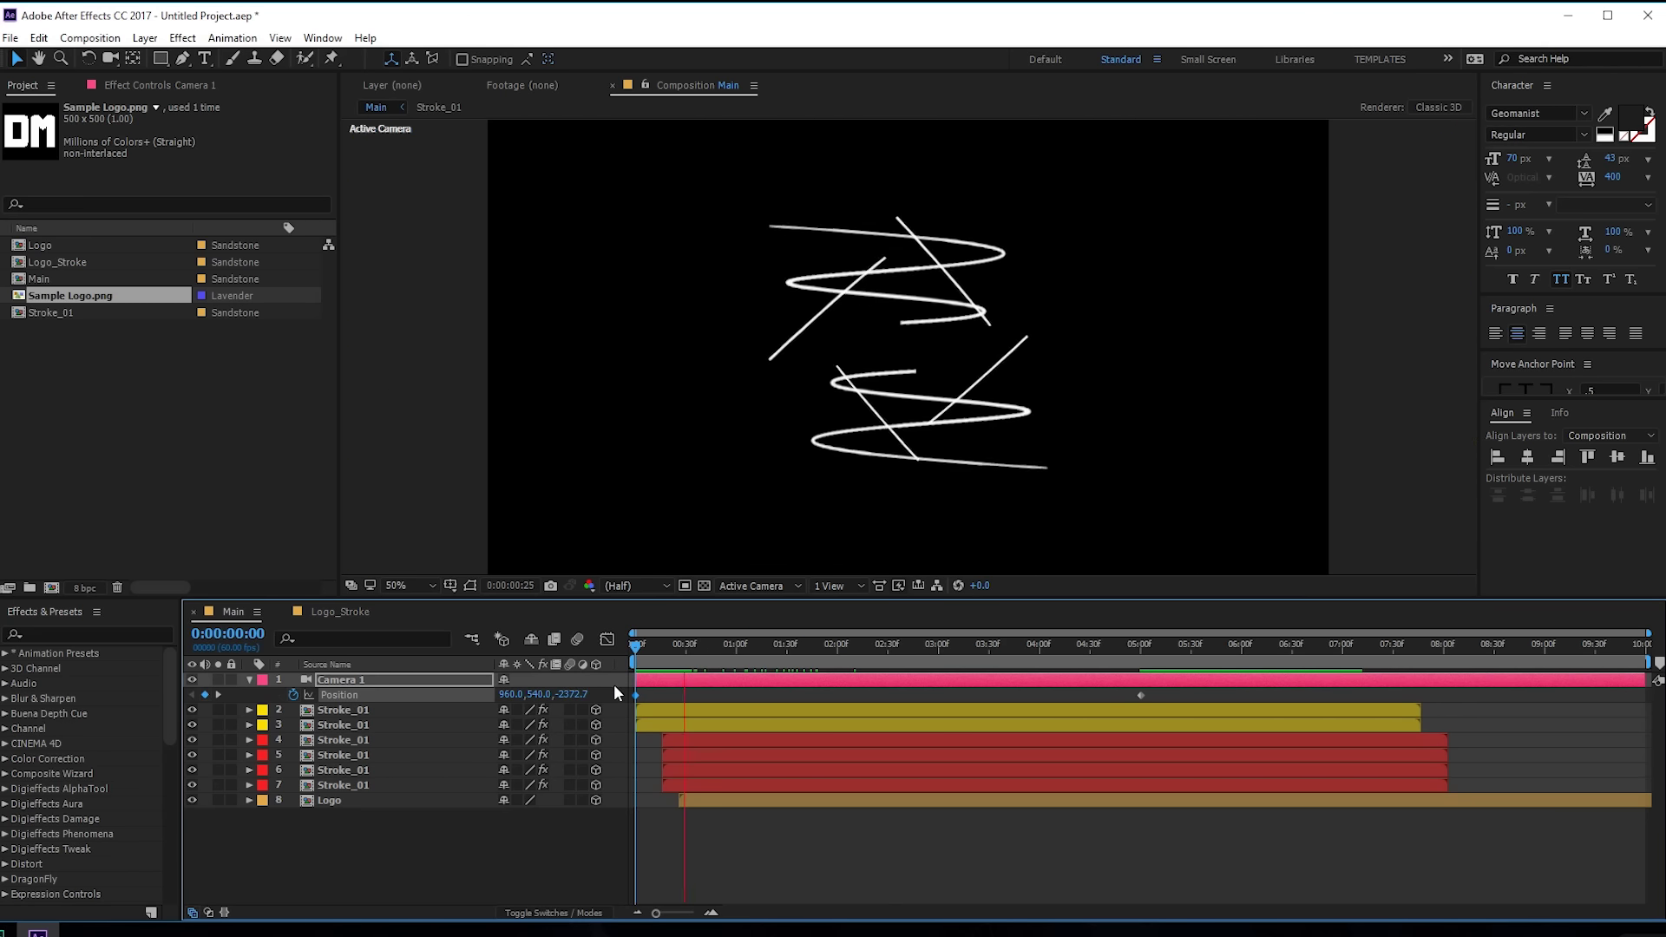
left_click(718, 646)
left_click_drag(692, 646, 727, 653)
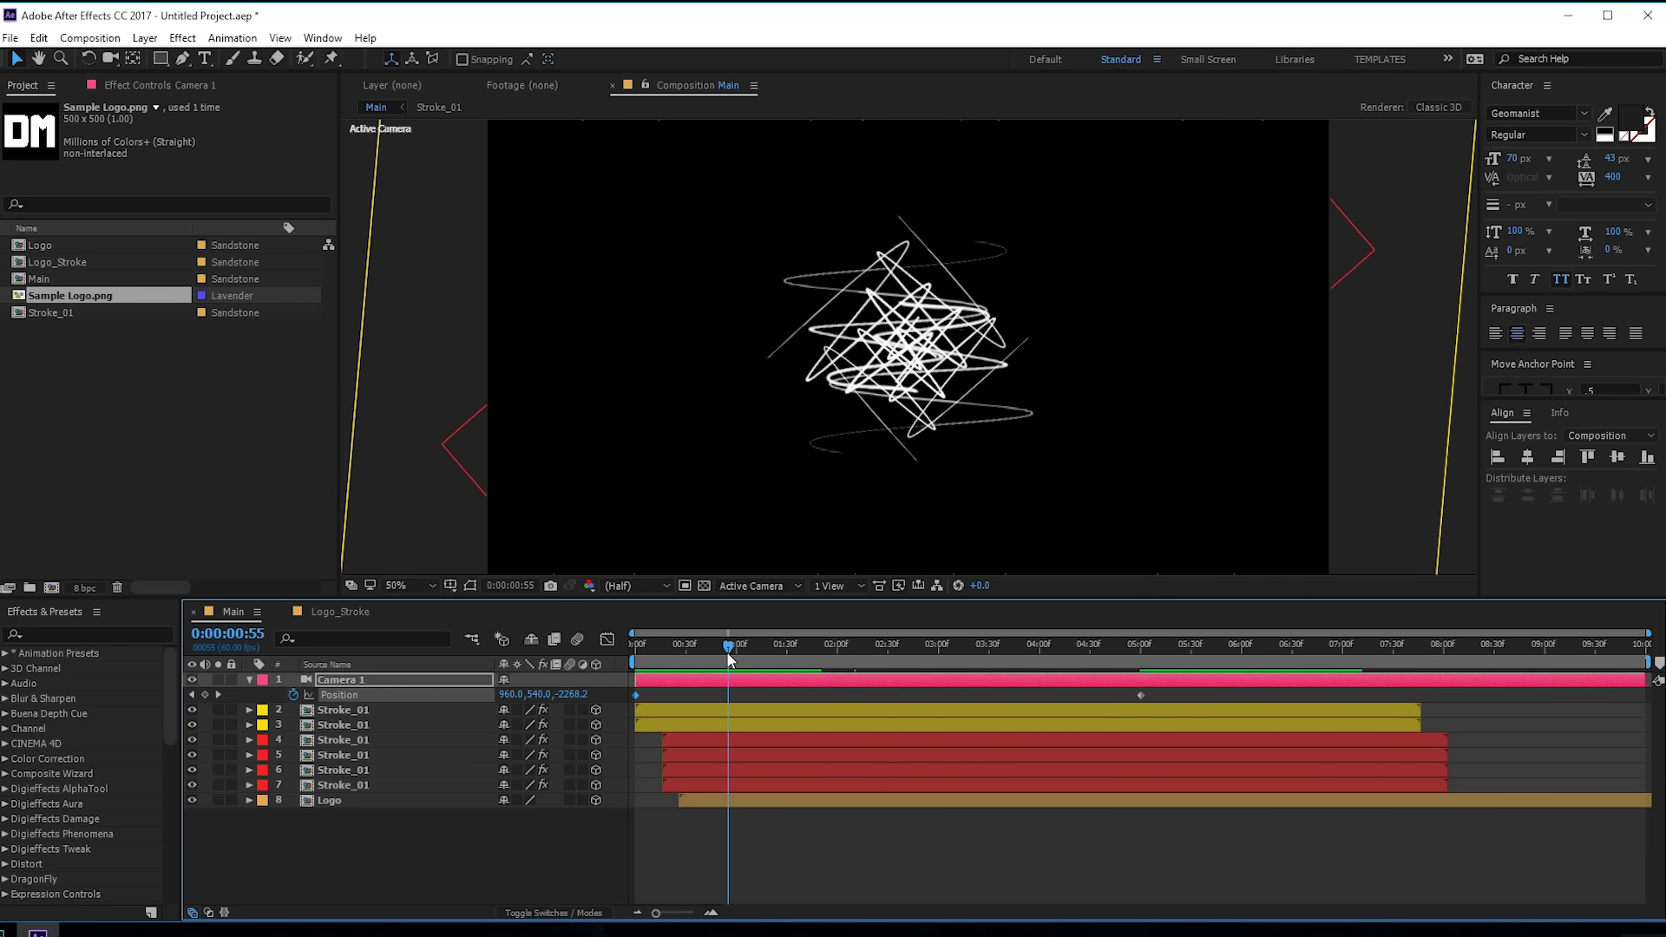
Step: Turn off Depth of Field in Camera 1's camera options and collapse the layer's properties
key("a")
key("a")
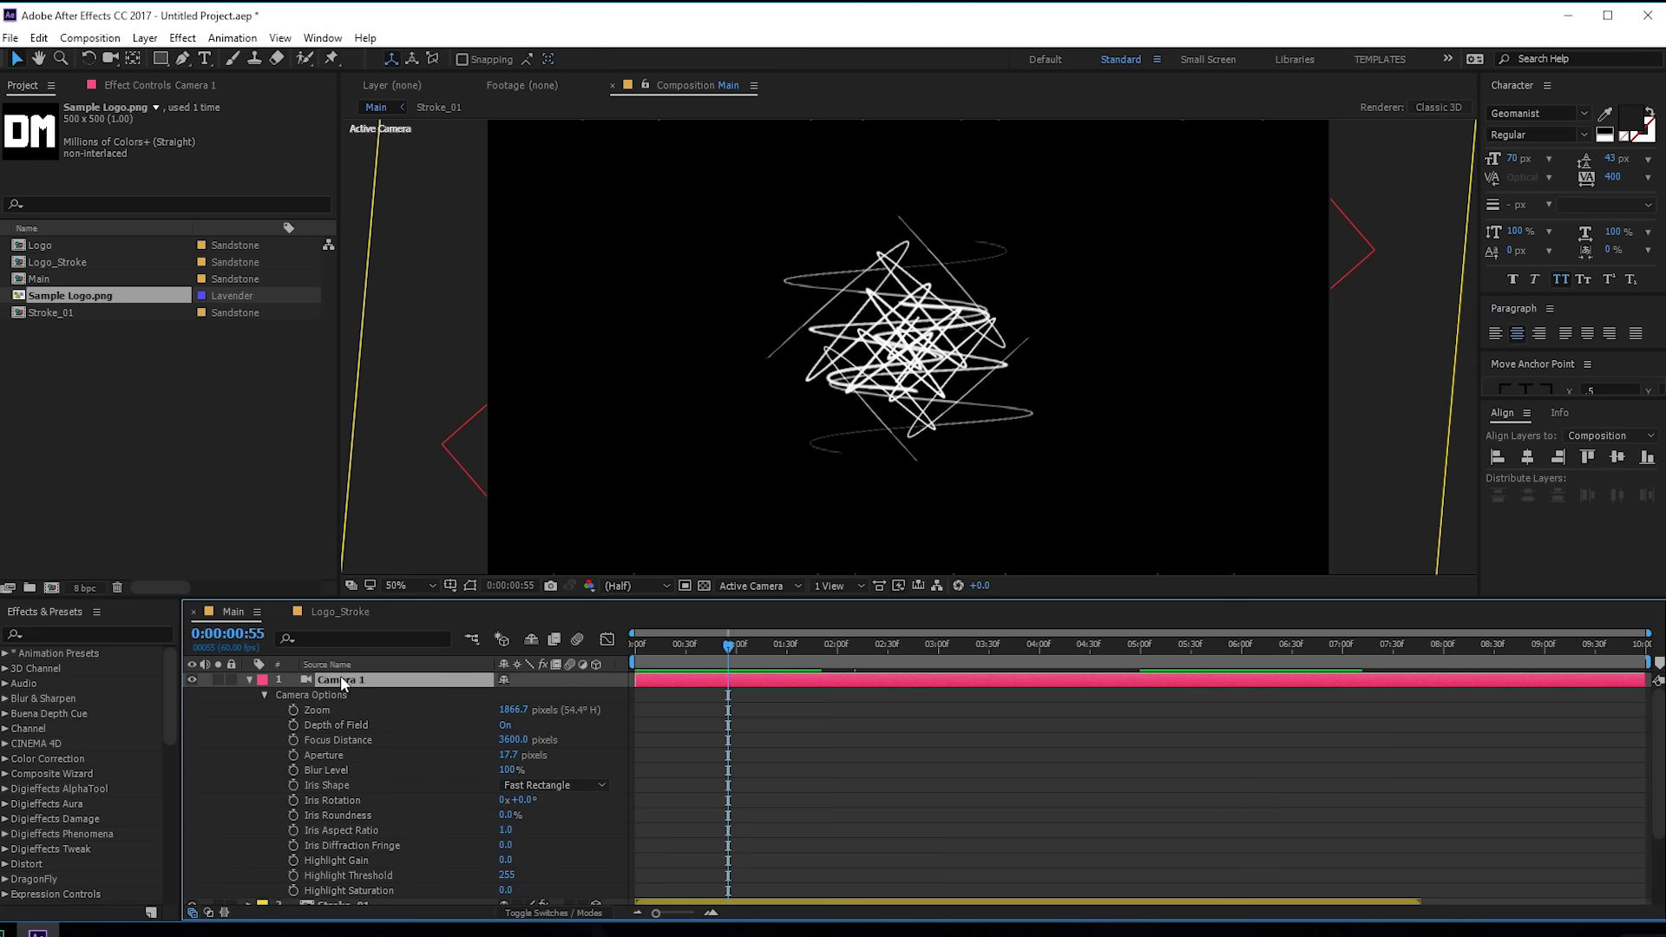
left_click(564, 727)
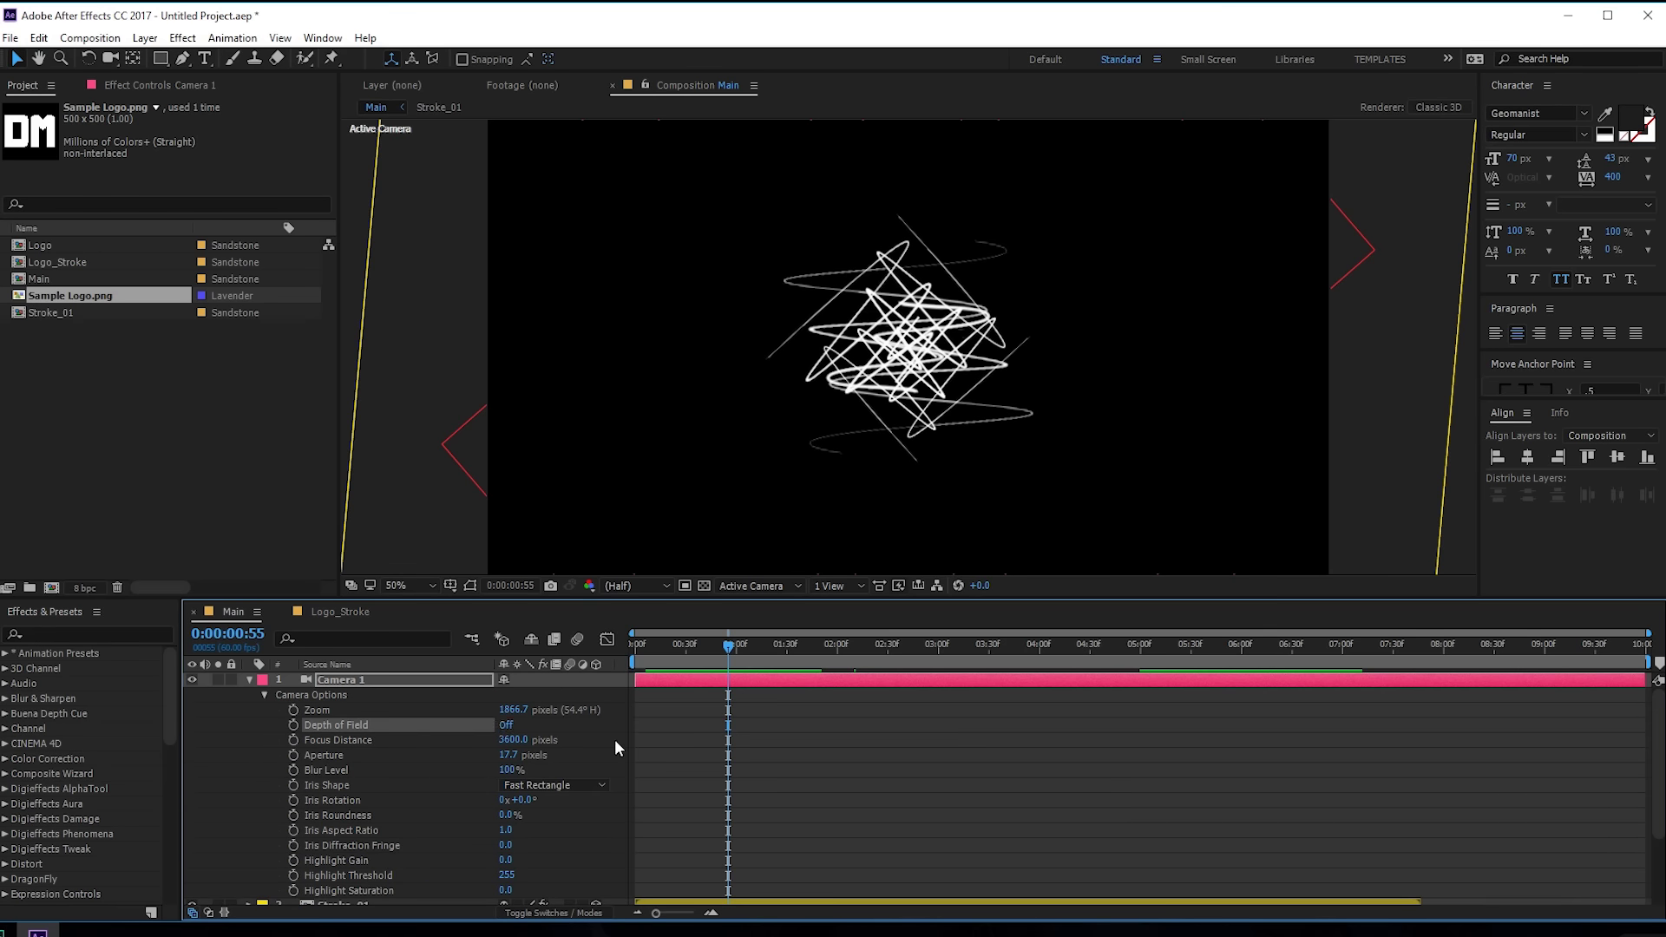
left_click(249, 681)
left_click(346, 800)
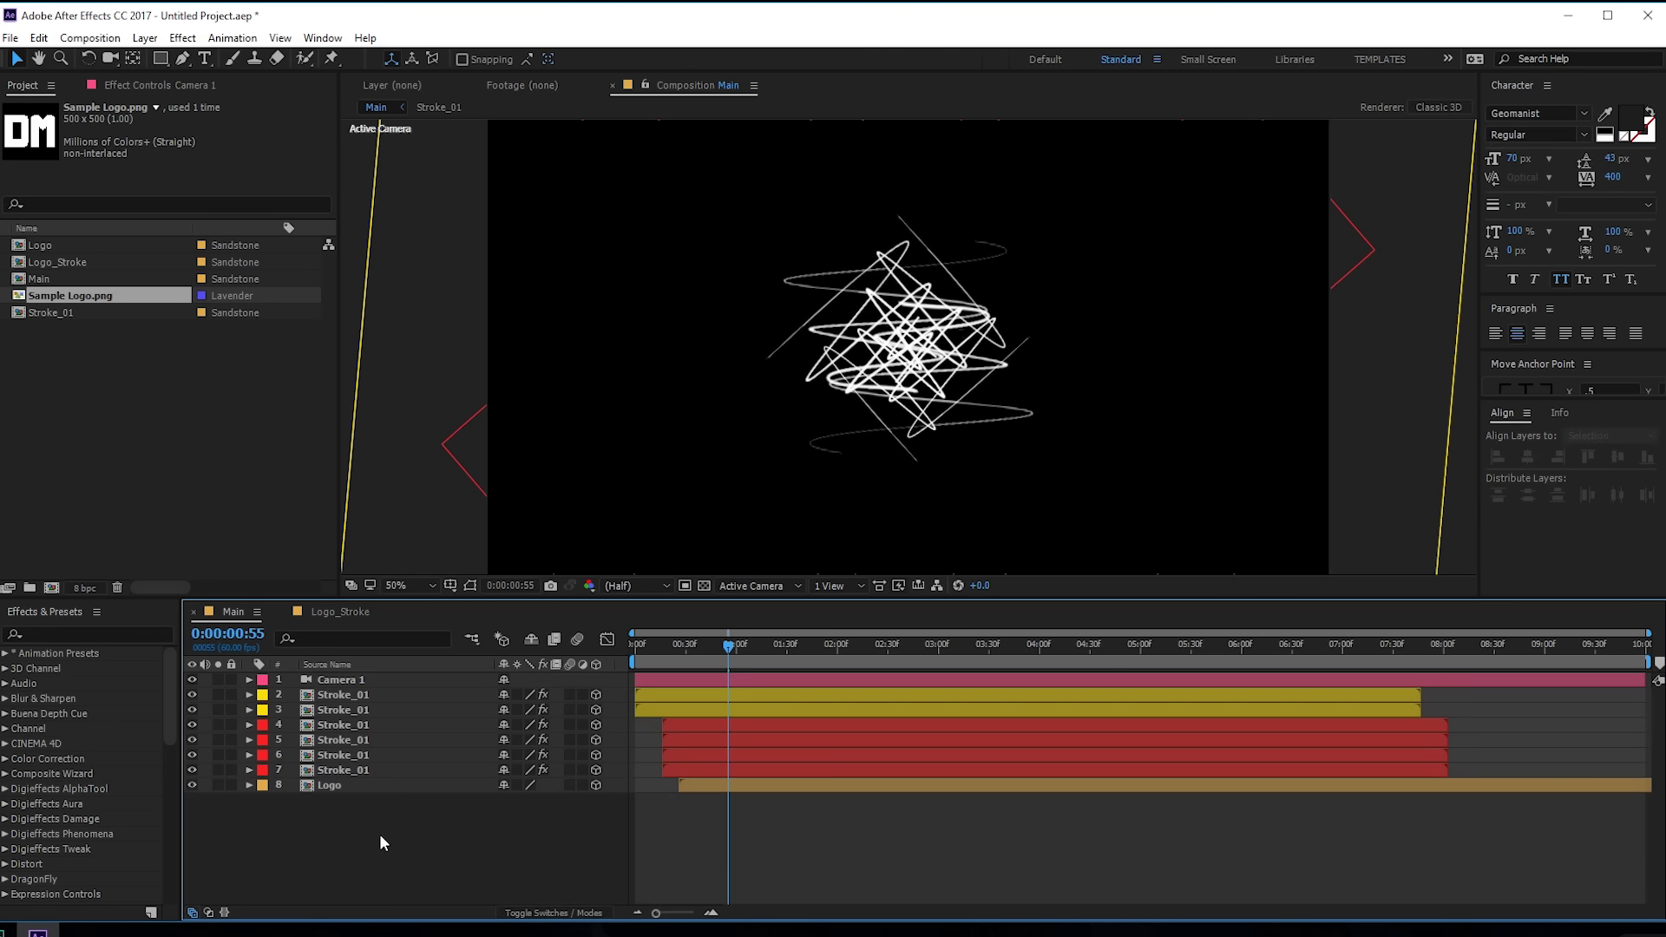
Step: Pre-compose Camera 1, all Stroke_01 layers and Logo into a new composition named Animation
left_click_drag(353, 830, 446, 725)
key("ctrl+shift+c")
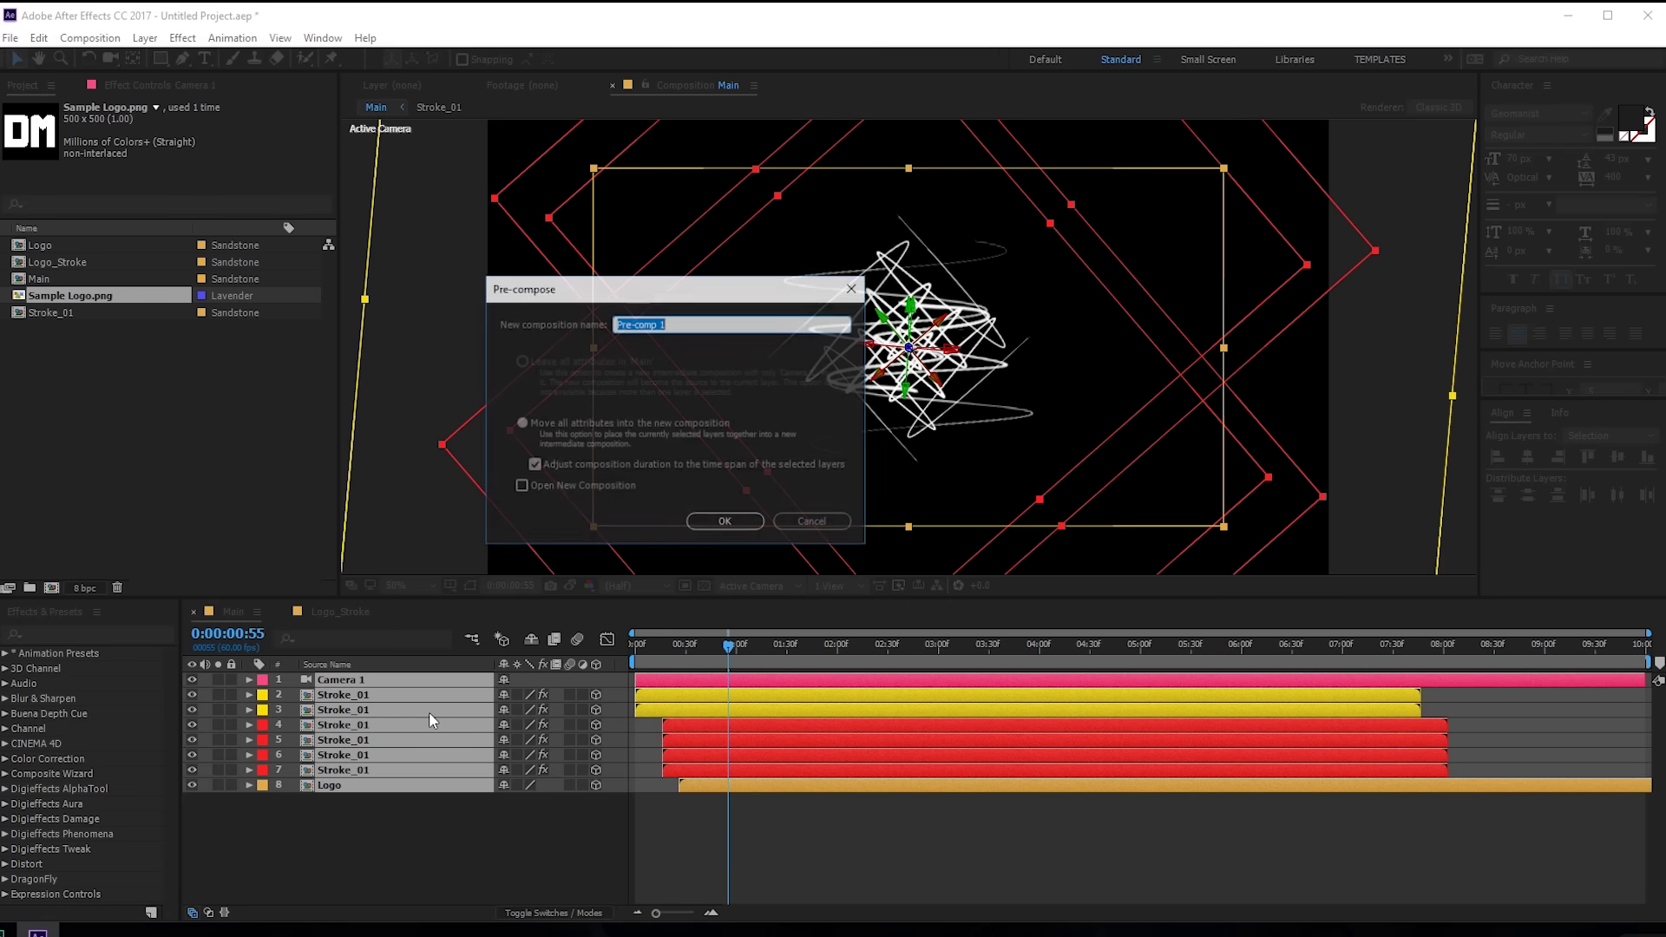
type("Animation")
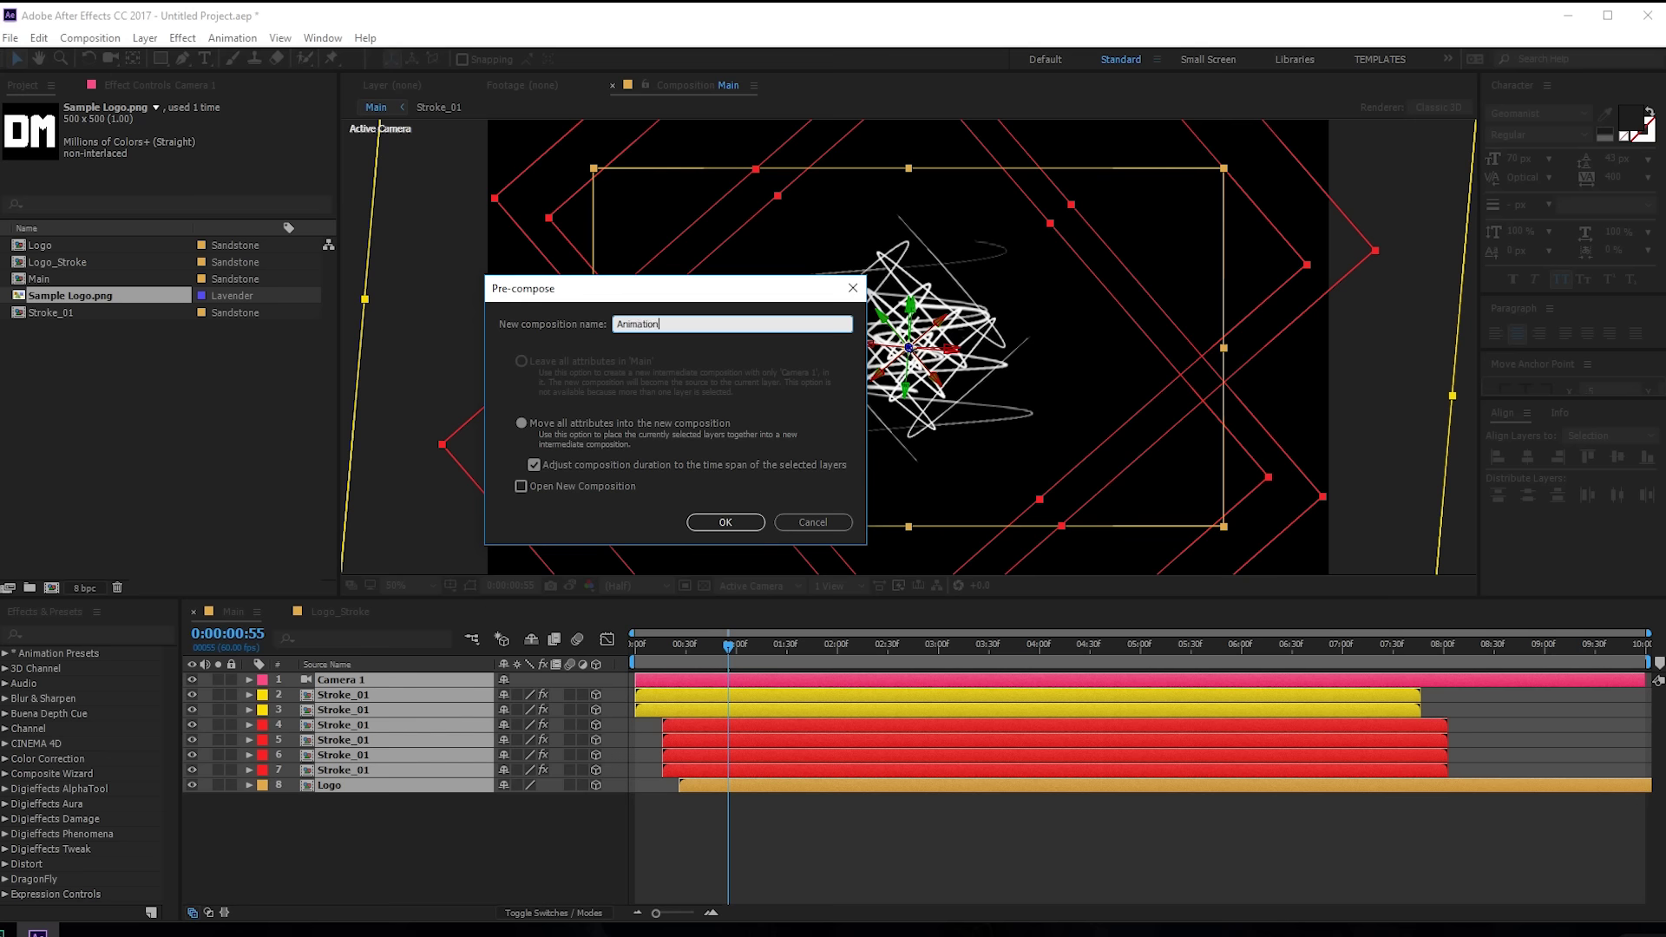
key("Return")
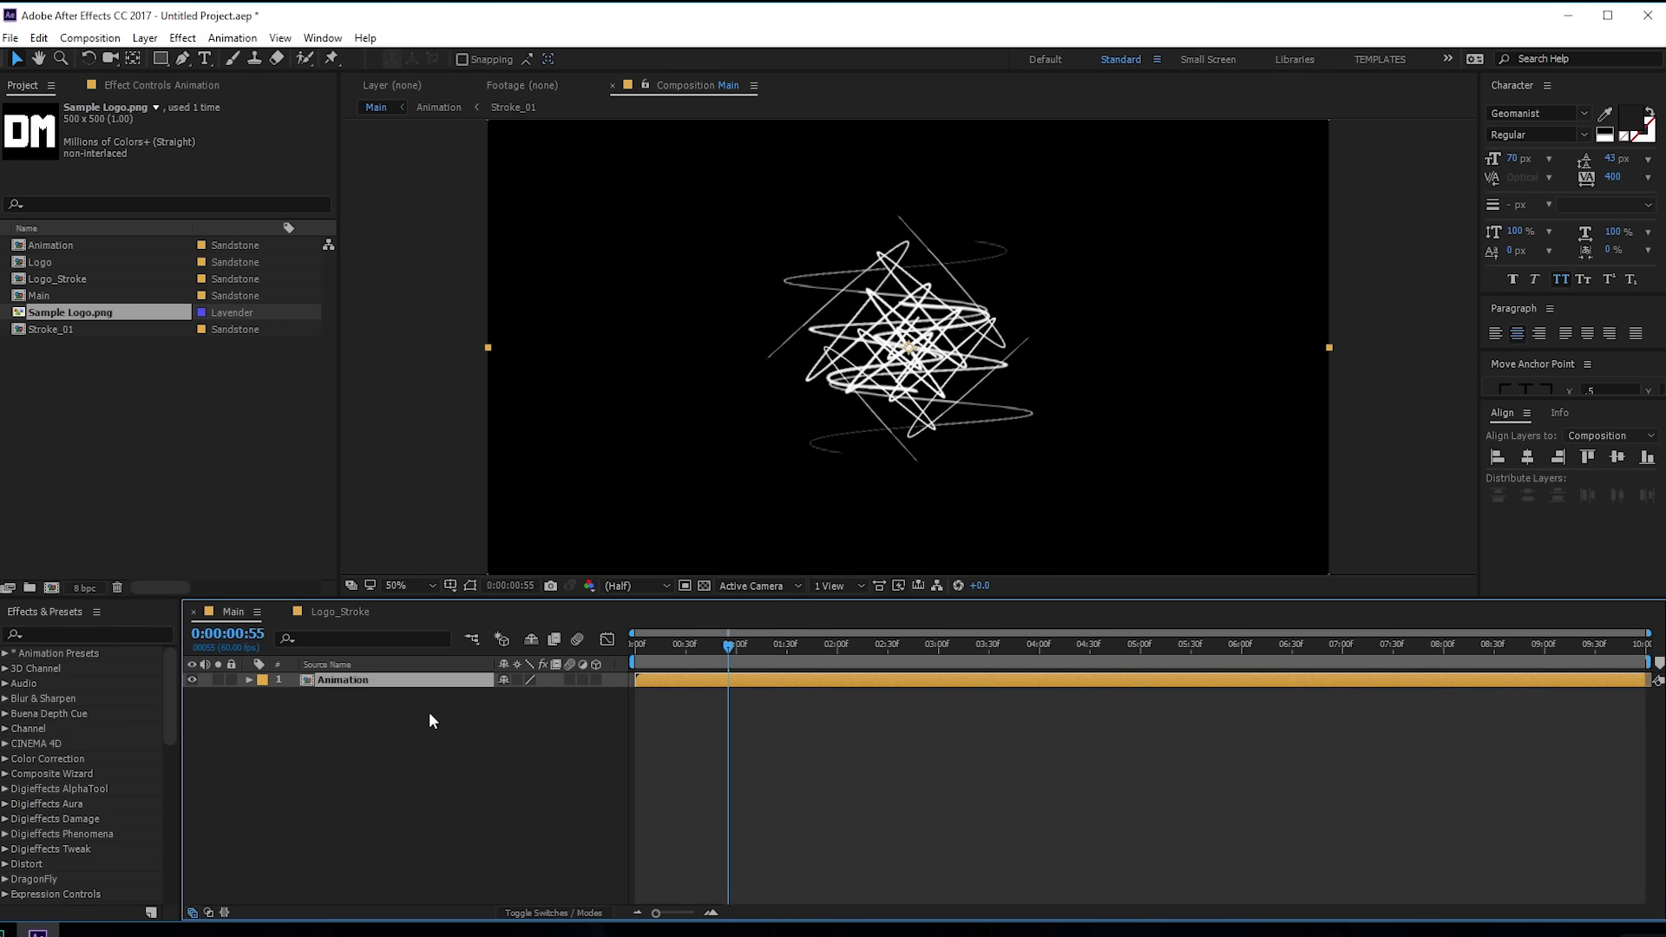
Step: Apply the Sharpen effect to the Animation layer with a Sharpen Amount of 20
key("ctrl+space")
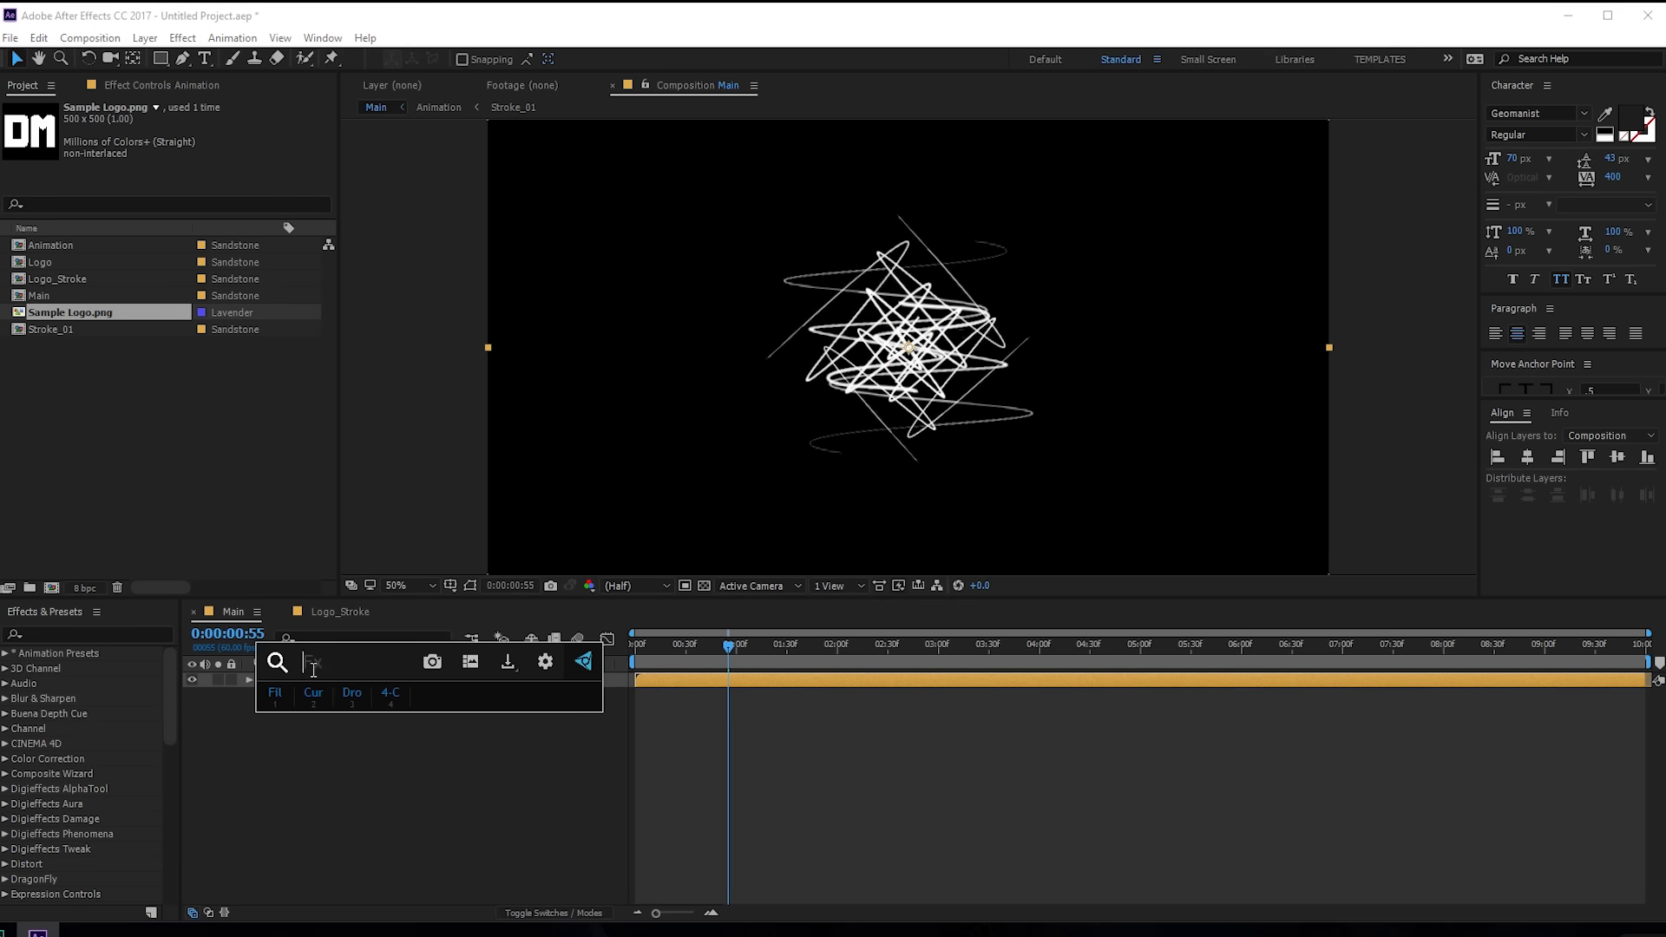
type("sh")
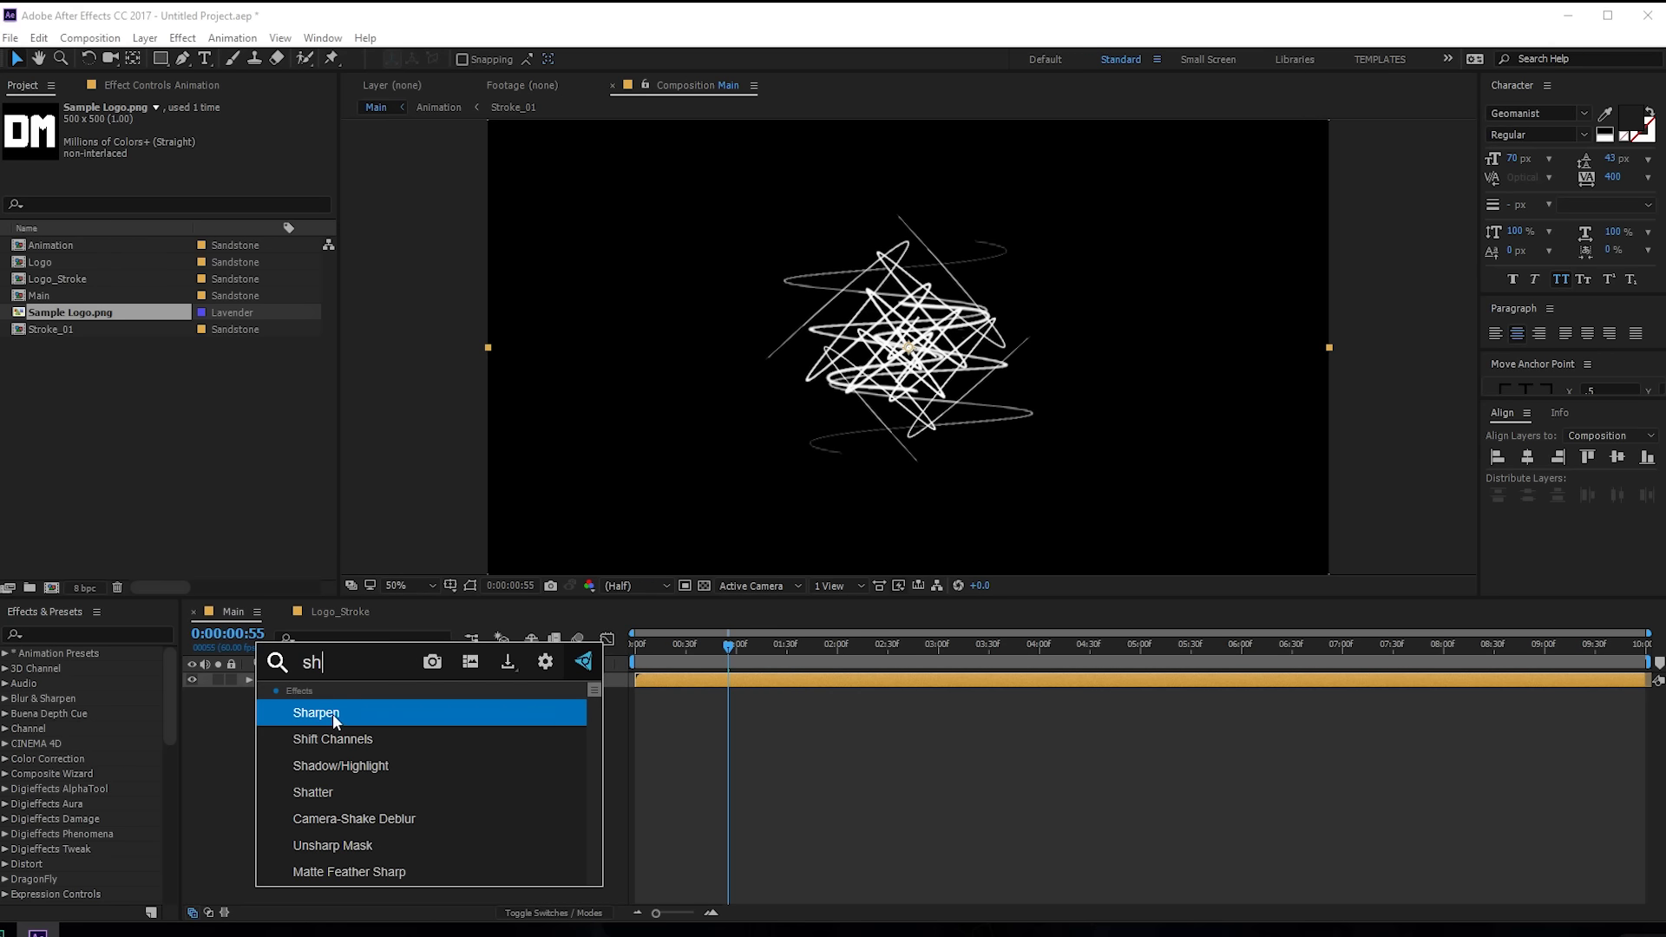
left_click(334, 715)
left_click_drag(188, 137, 209, 136)
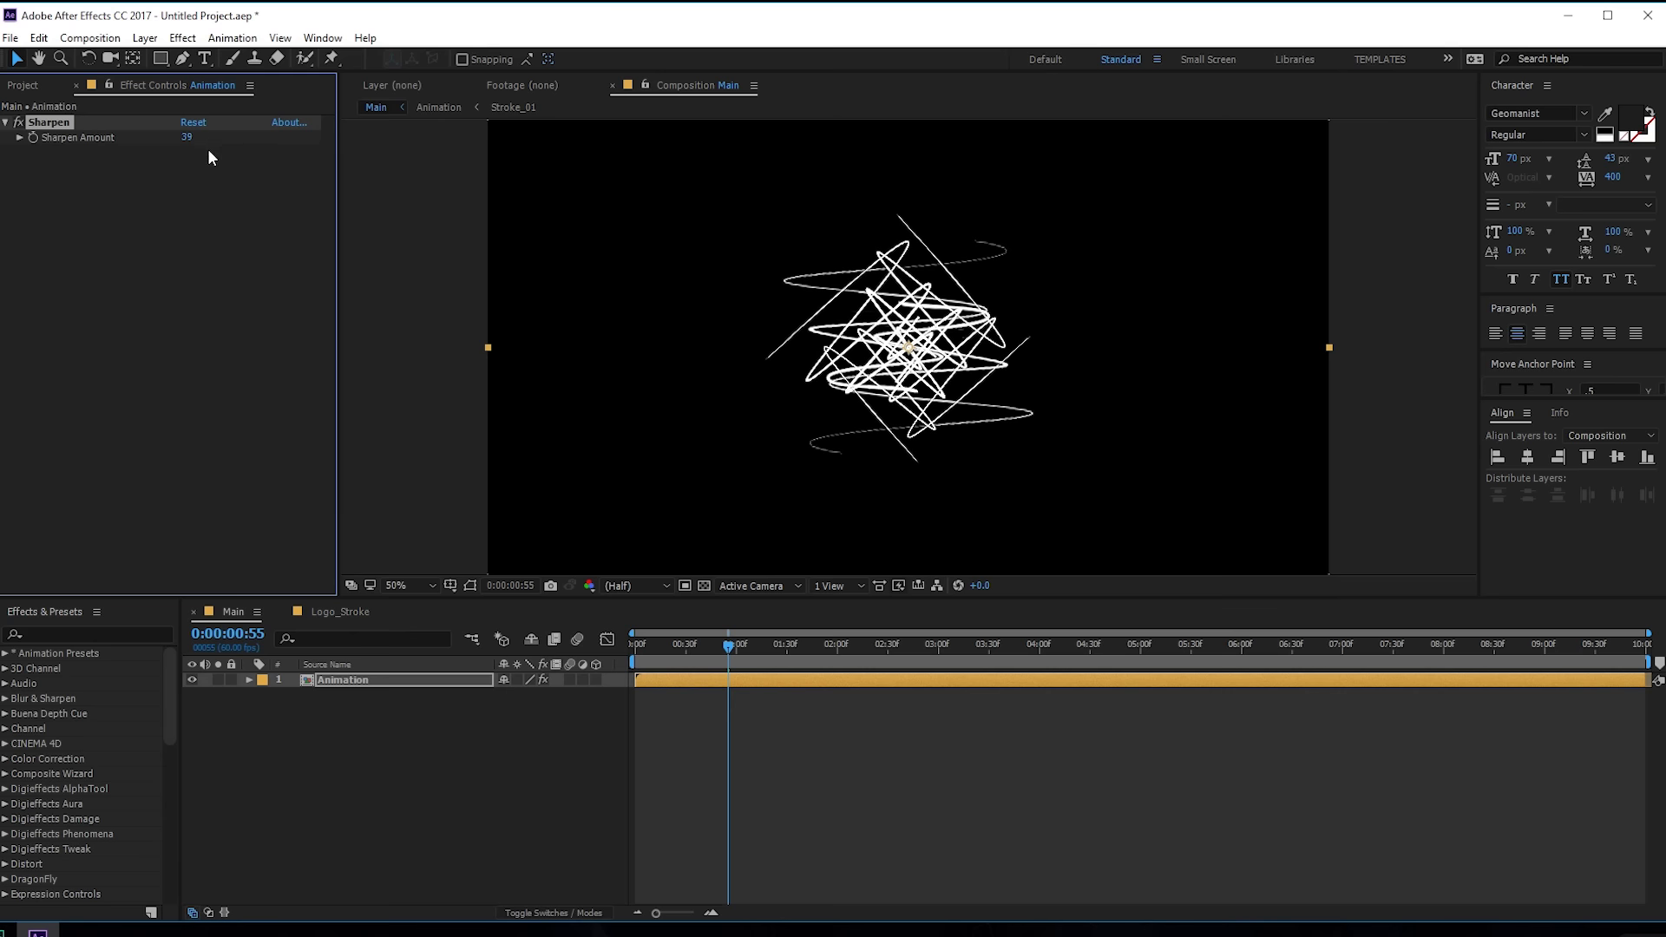
left_click(187, 139)
key("Return")
Step: Set the enlarged composition preview to Full resolution and scrub to 0:00:01:21
left_click(635, 586)
left_click(638, 633)
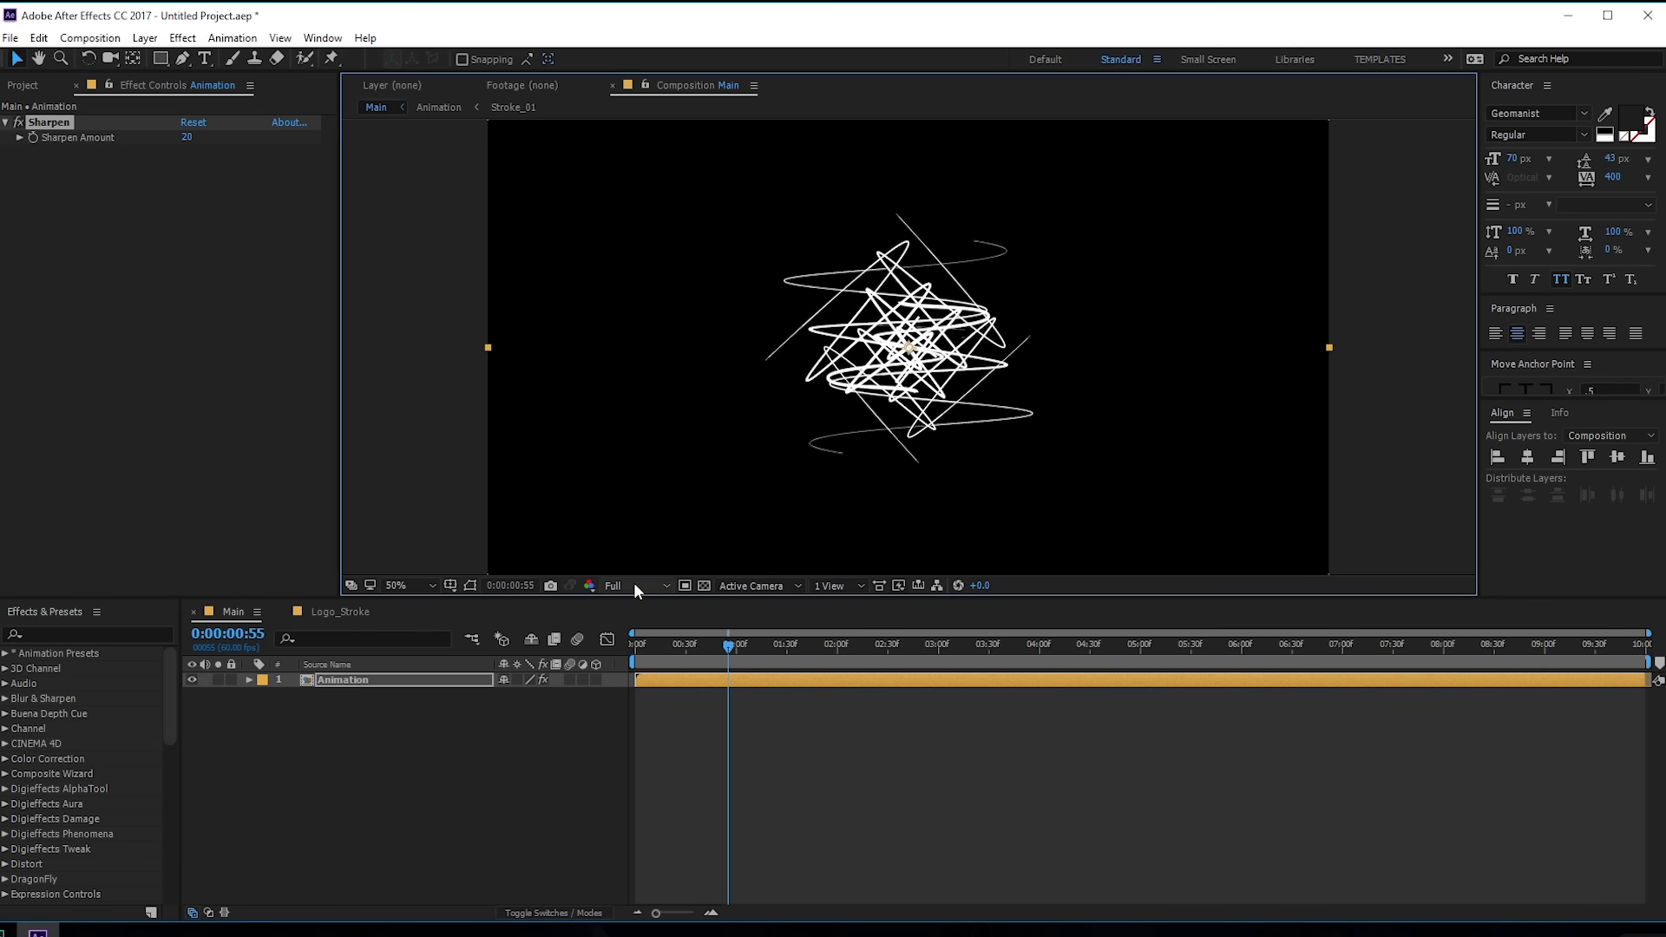
left_click_drag(570, 596, 585, 729)
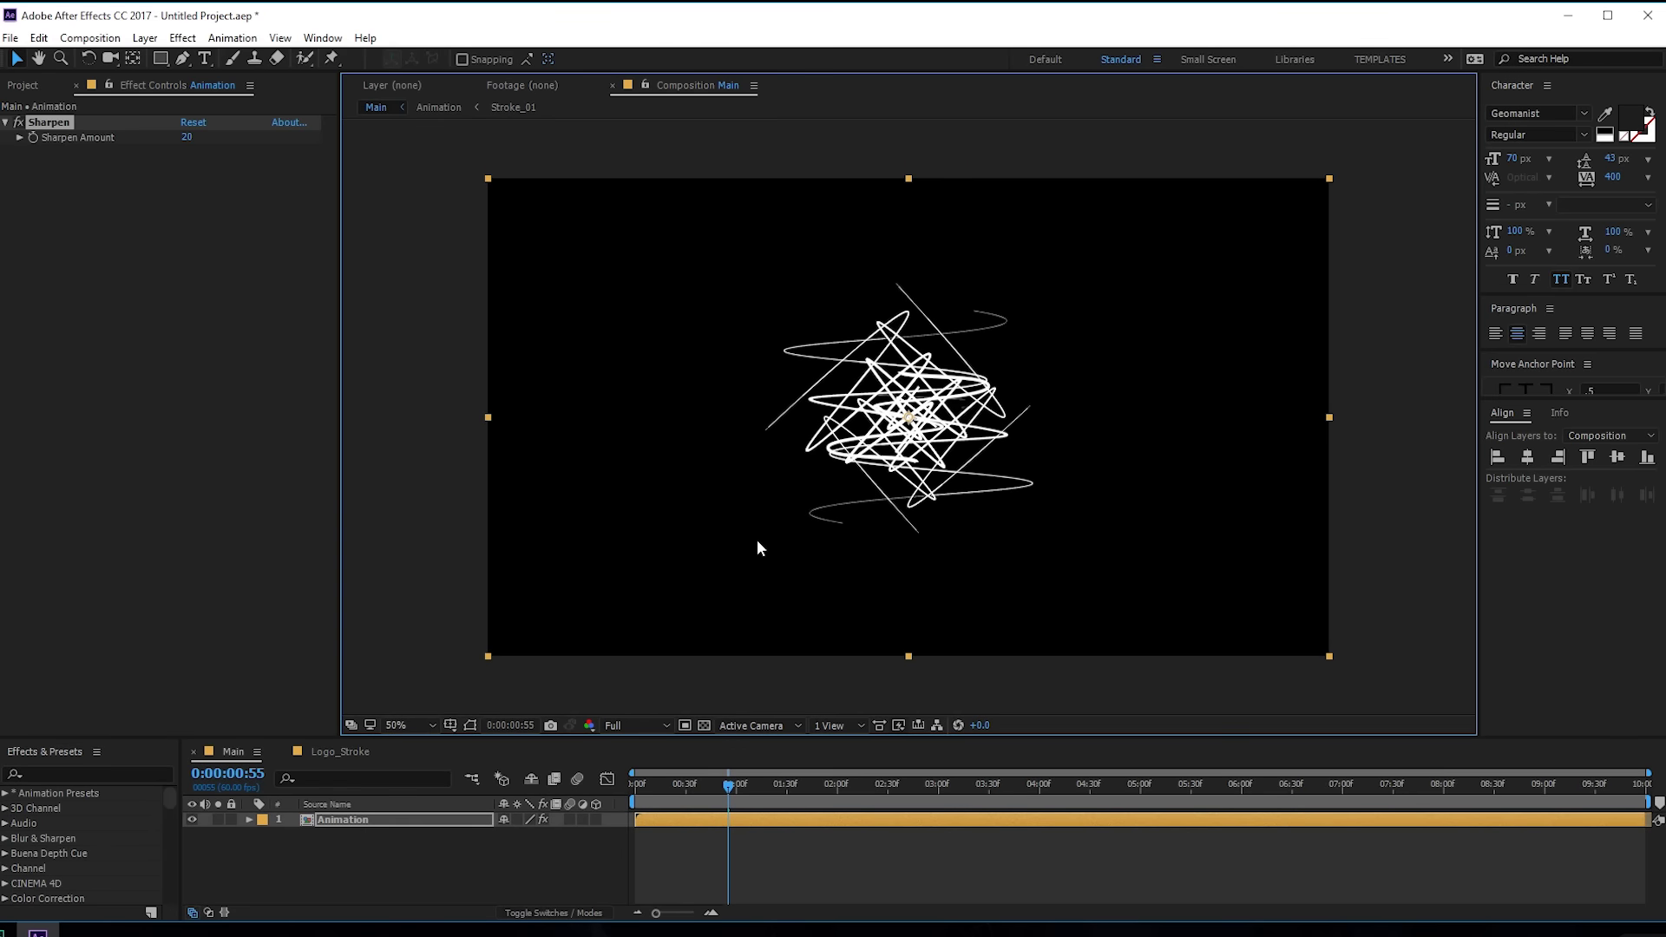
key("slash")
left_click_drag(727, 786, 772, 784)
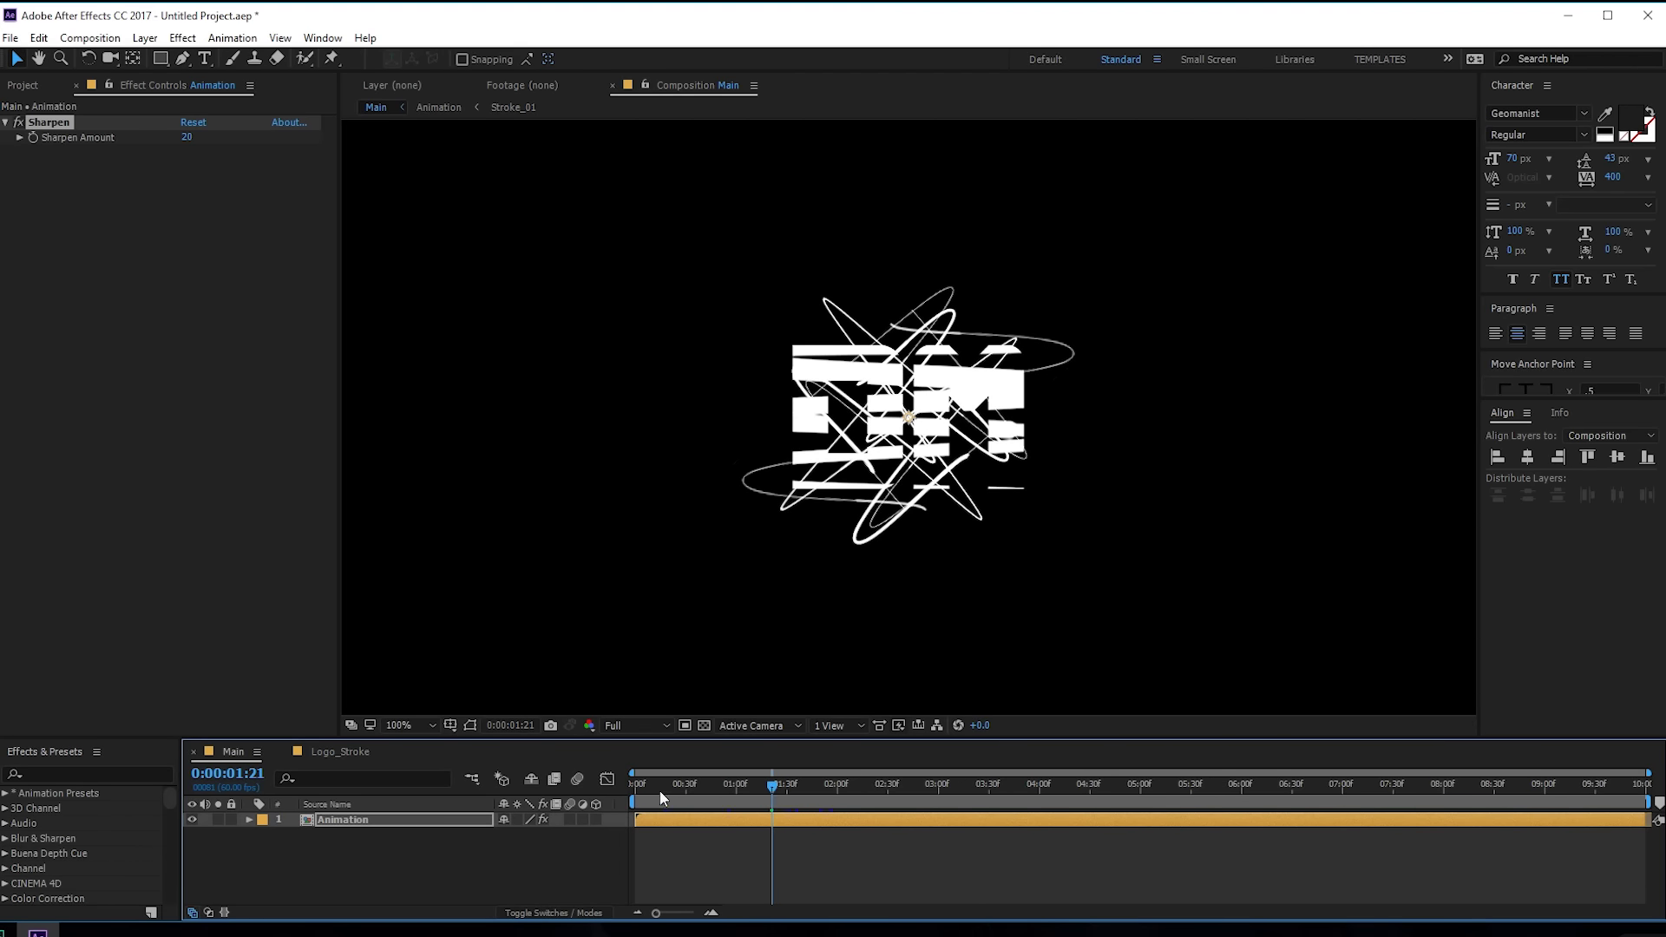
Step: Apply the 4-Color Gradient effect to the Animation layer
left_click(351, 814)
key("ctrl+space")
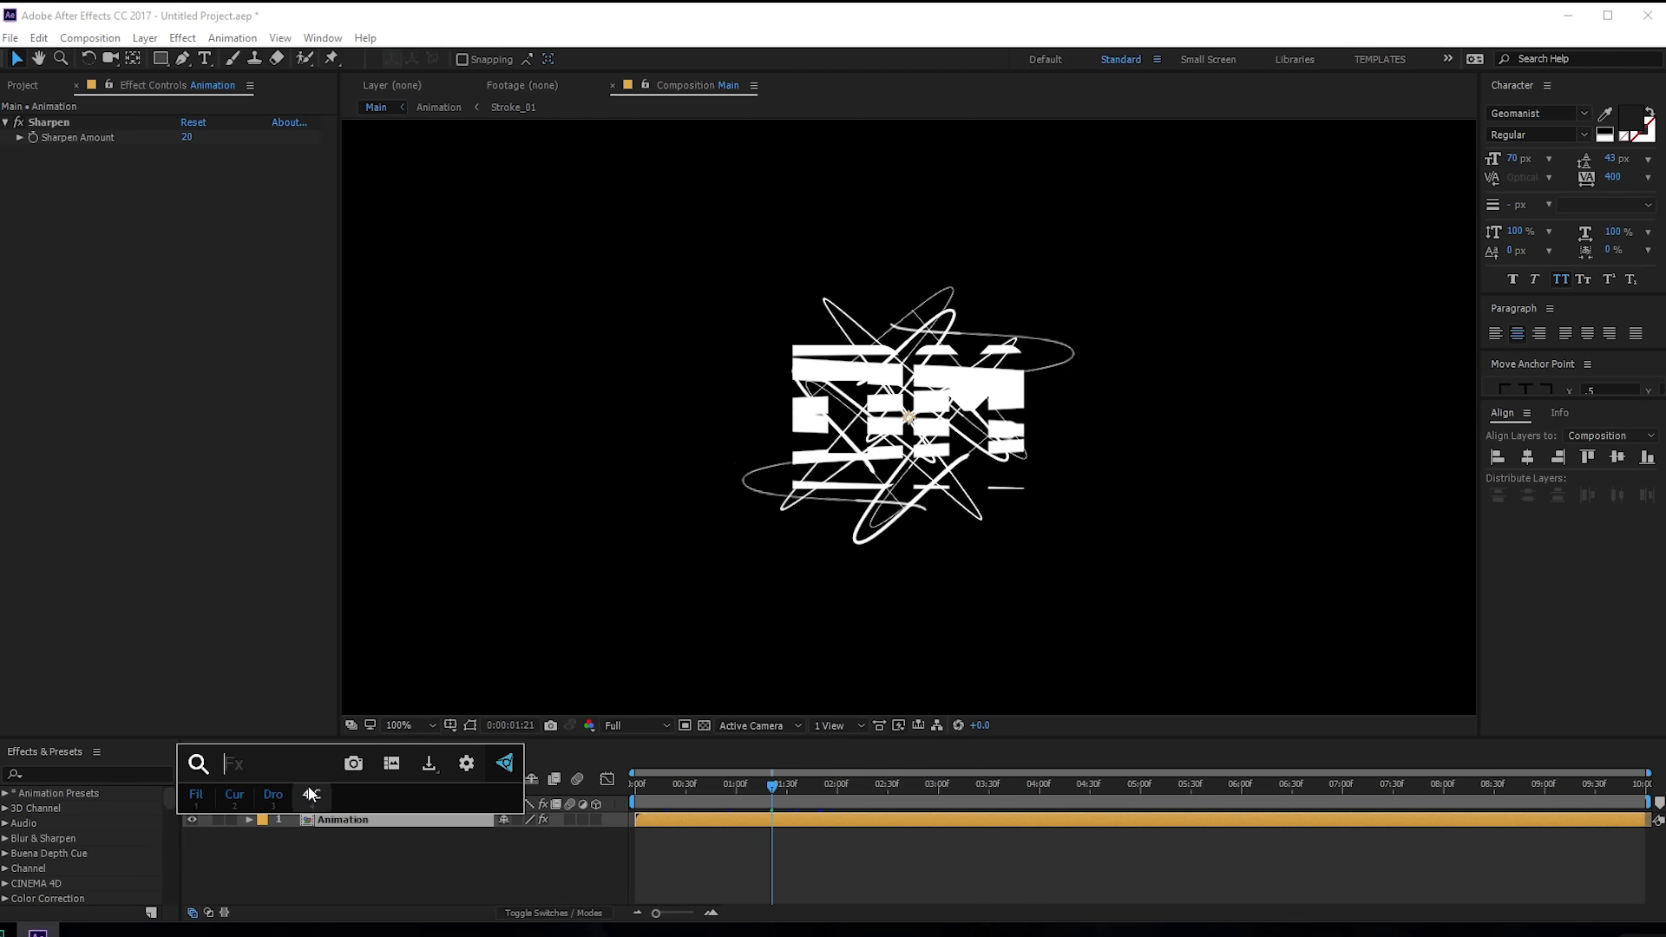
left_click(311, 794)
Step: Arrange the four gradient points closely around the logo, at about 786,400; 1120,418; 764,684 and 1132,694
key("comma")
key("comma")
left_click_drag(571, 226, 829, 348)
left_click_drag(1244, 227, 979, 363)
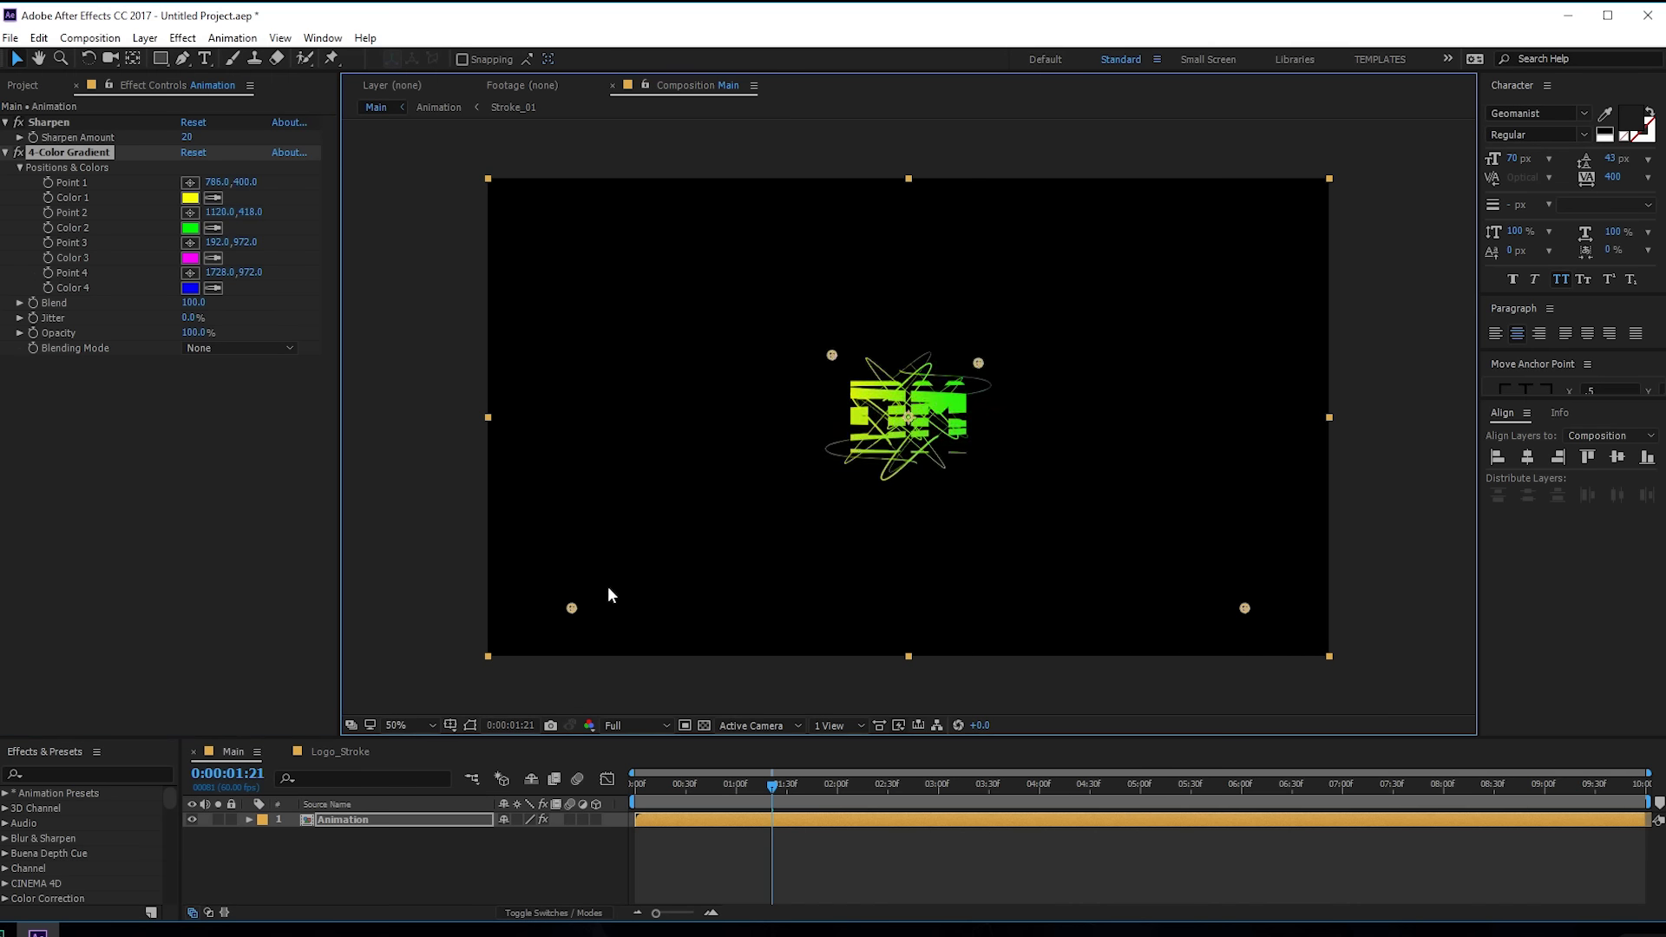
left_click_drag(571, 609, 817, 487)
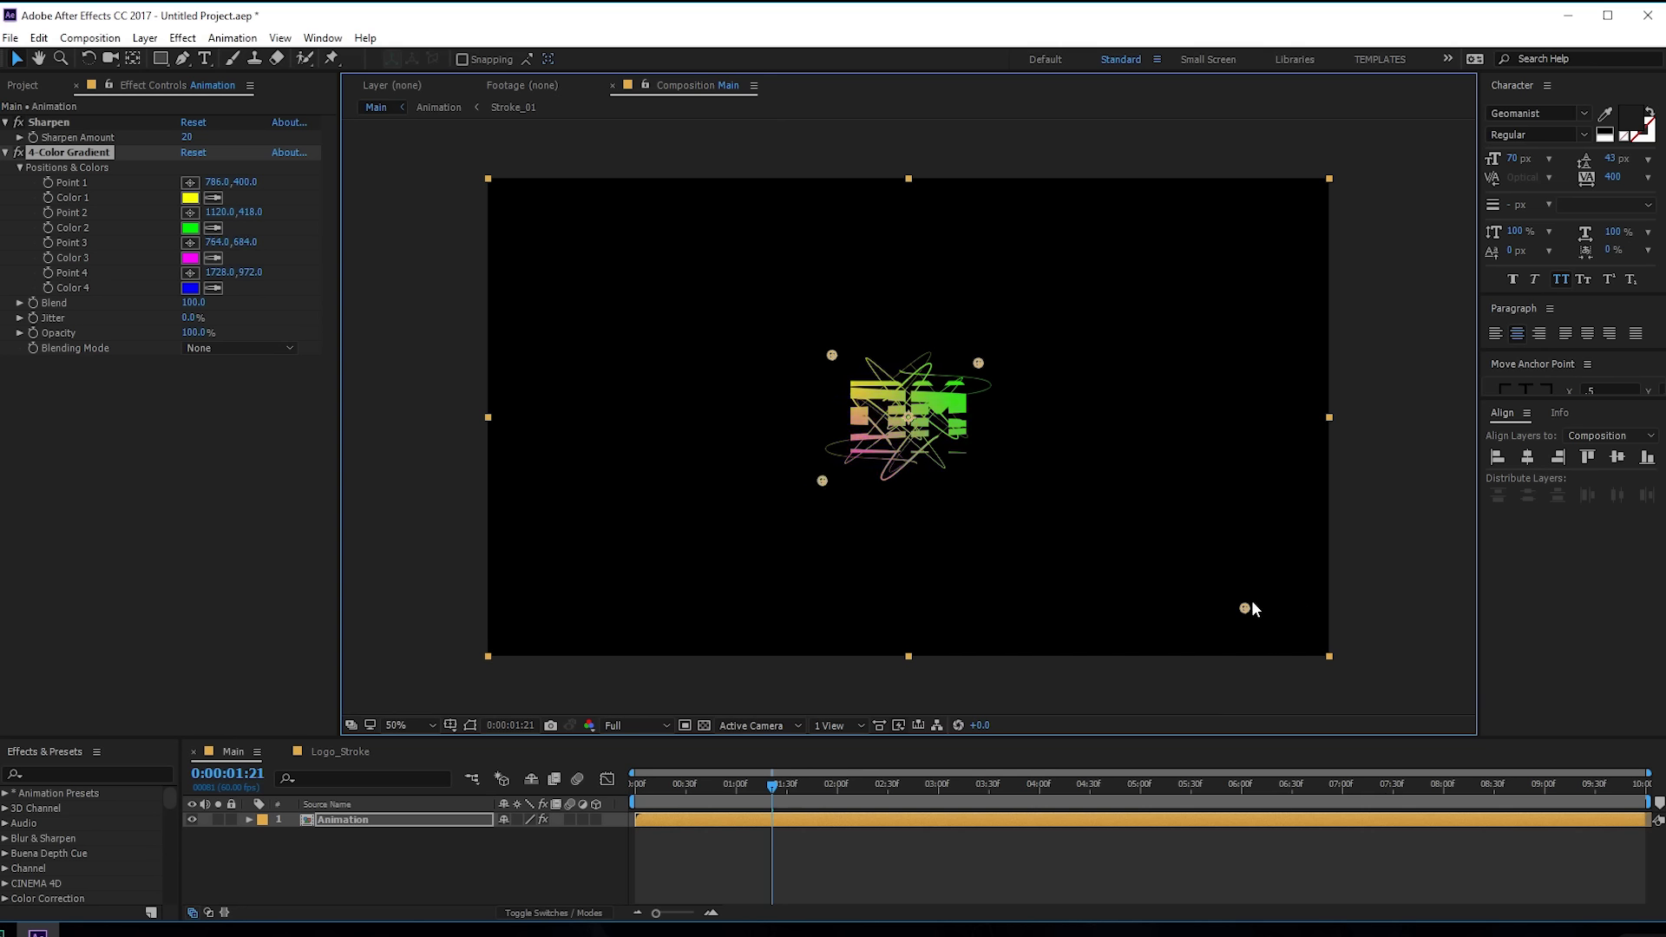
left_click_drag(1245, 609, 999, 486)
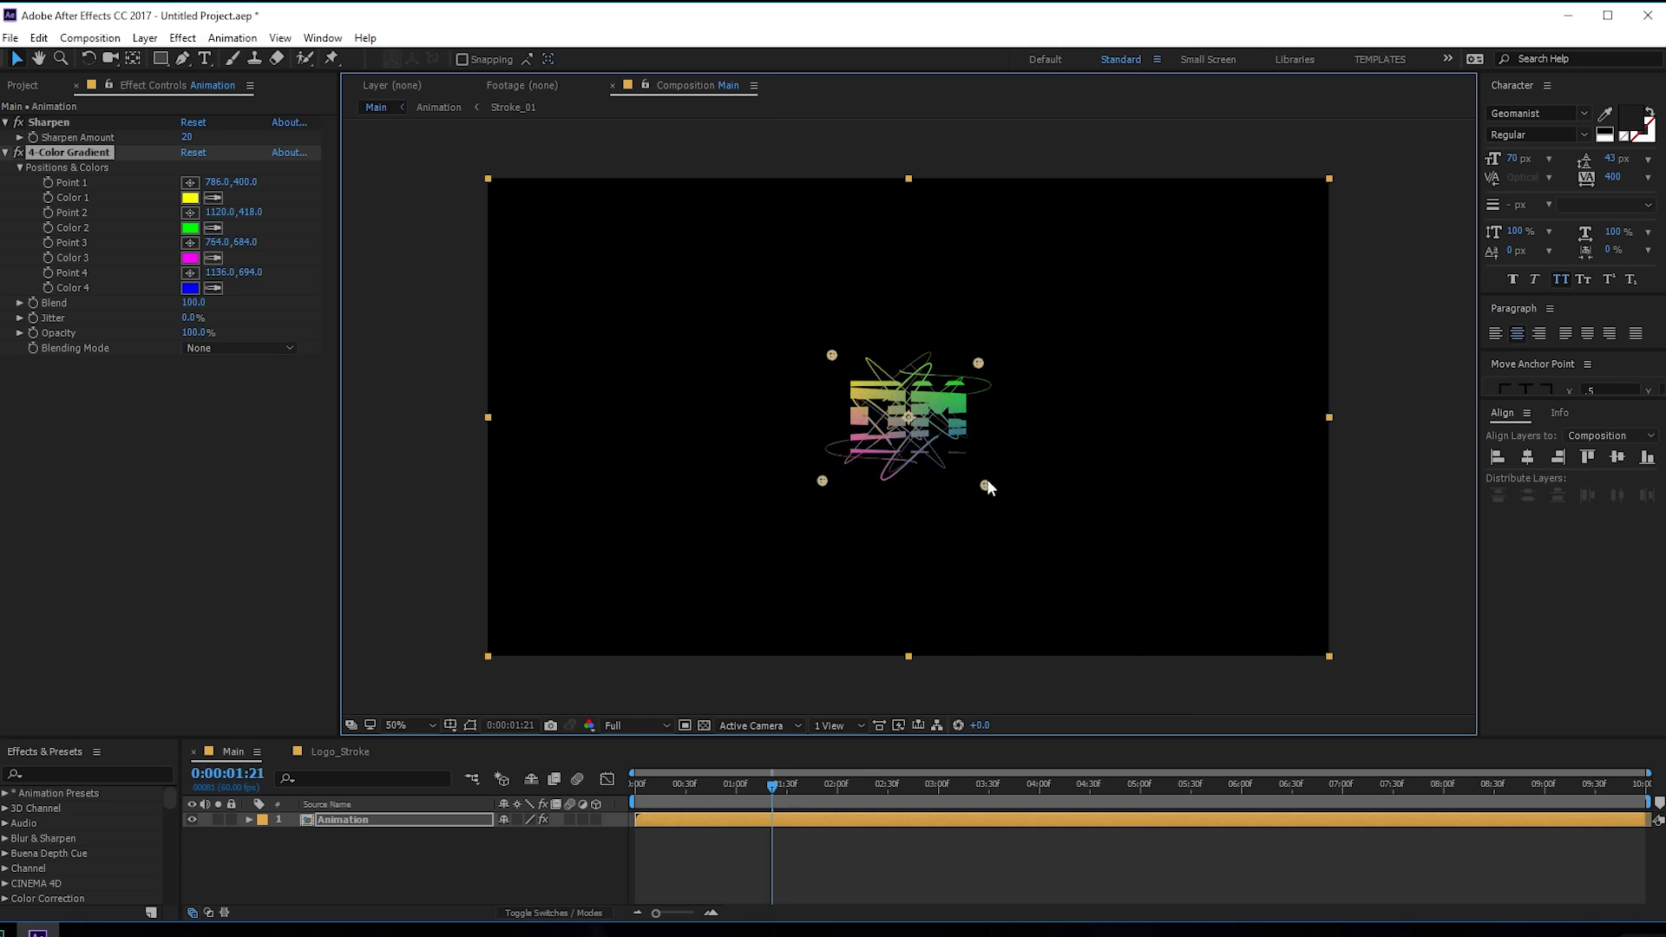
Step: Set Color 1 of the 4-Color Gradient to the pinkish red FE215F
left_click(190, 198)
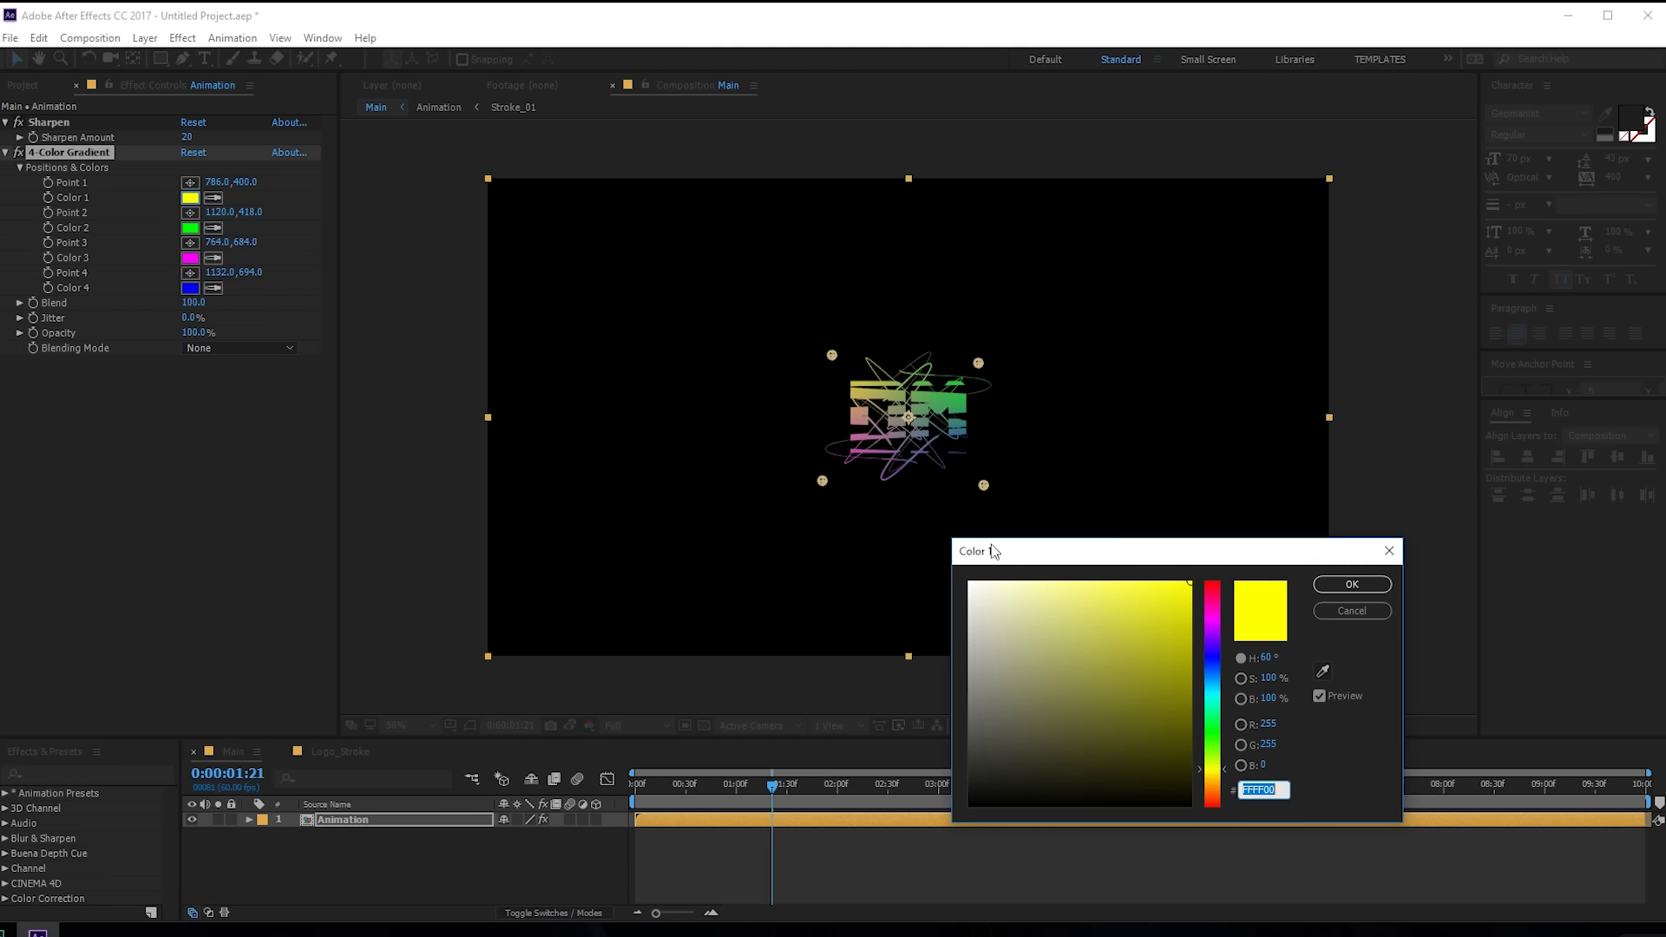
left_click(1213, 594)
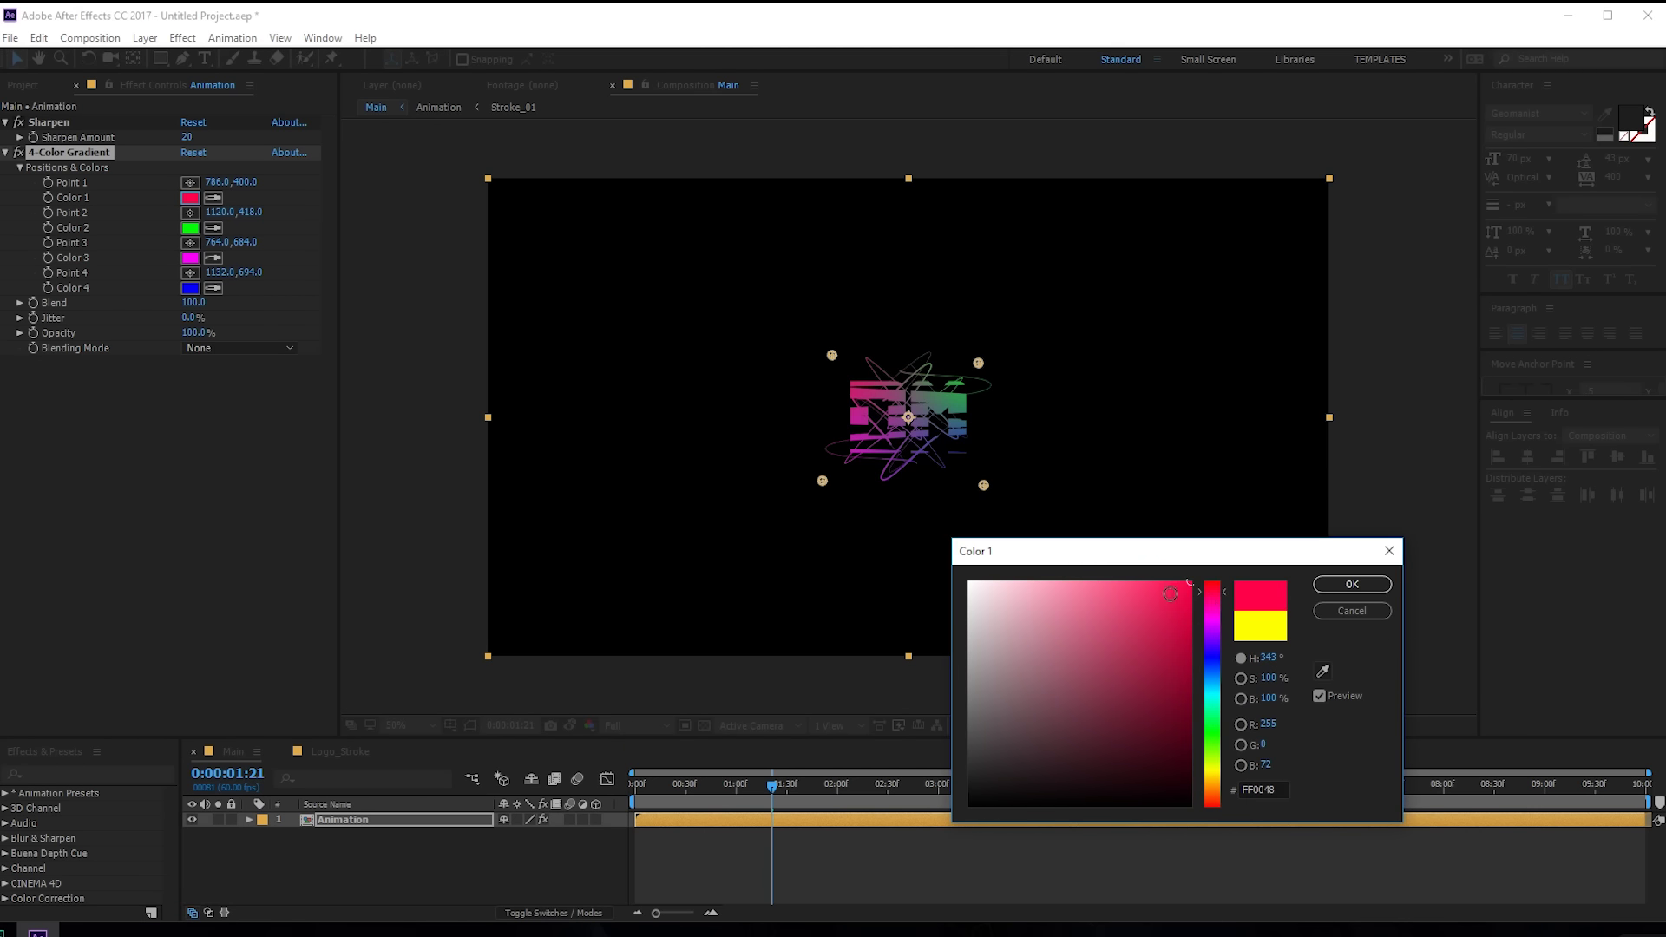
left_click_drag(1189, 583, 1163, 581)
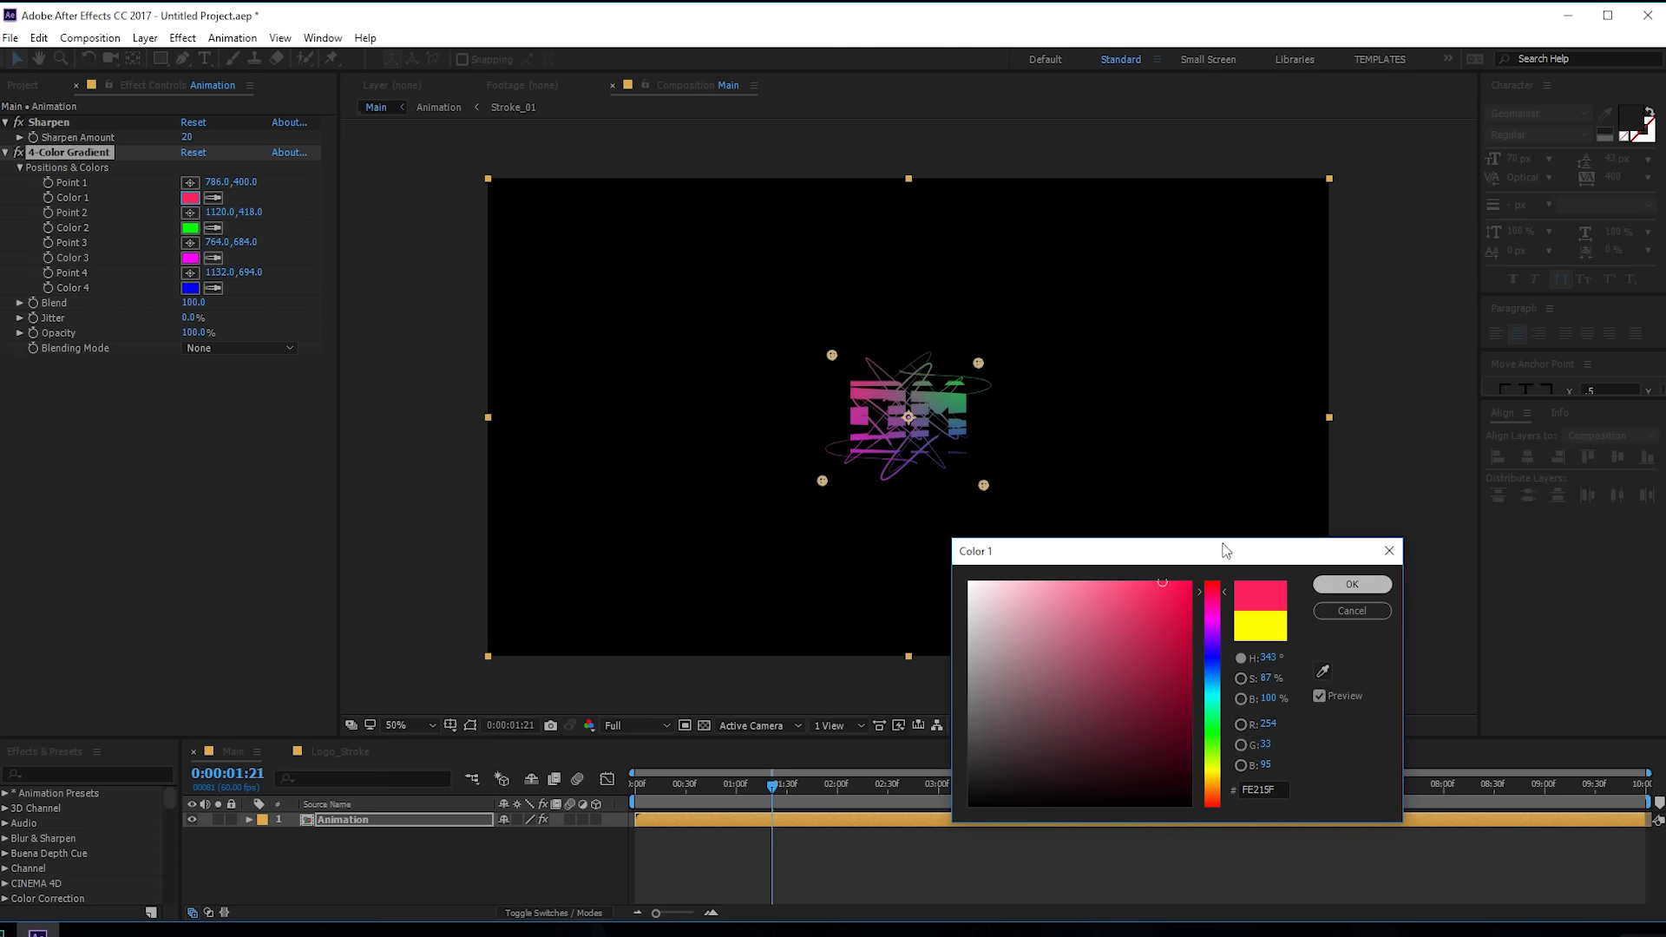
left_click(1352, 584)
Step: Sample Color 1 for Color 2 of the gradient and darken it slightly to DB154D
left_click(190, 198)
left_click(190, 227)
left_click(1177, 610)
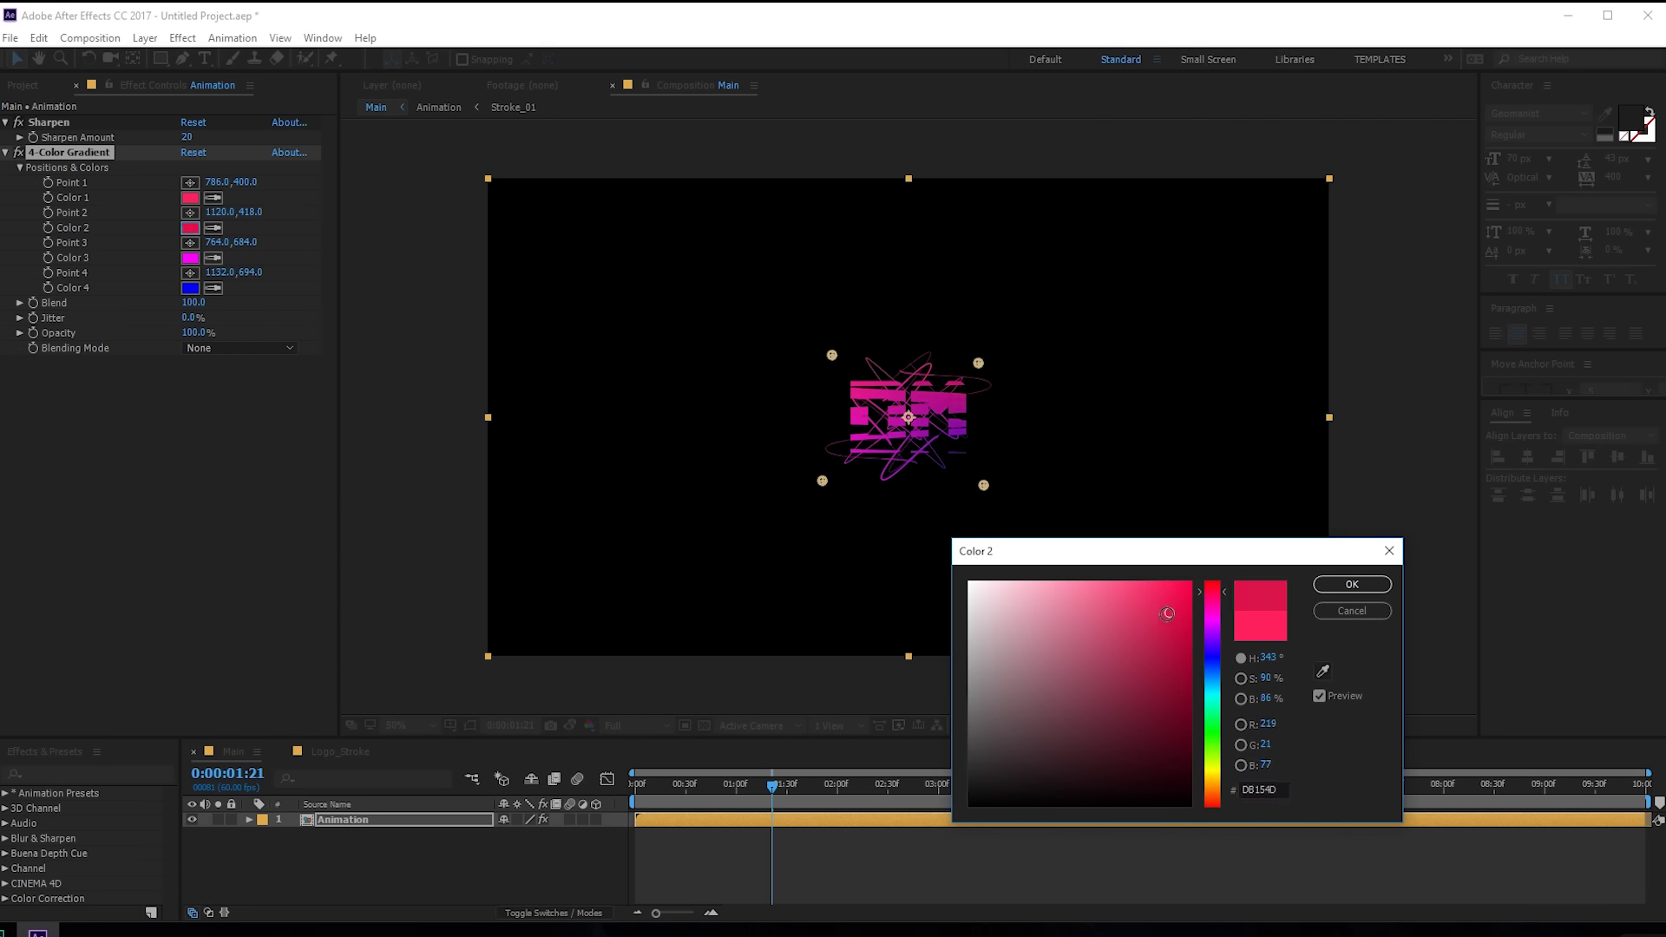
left_click(1352, 584)
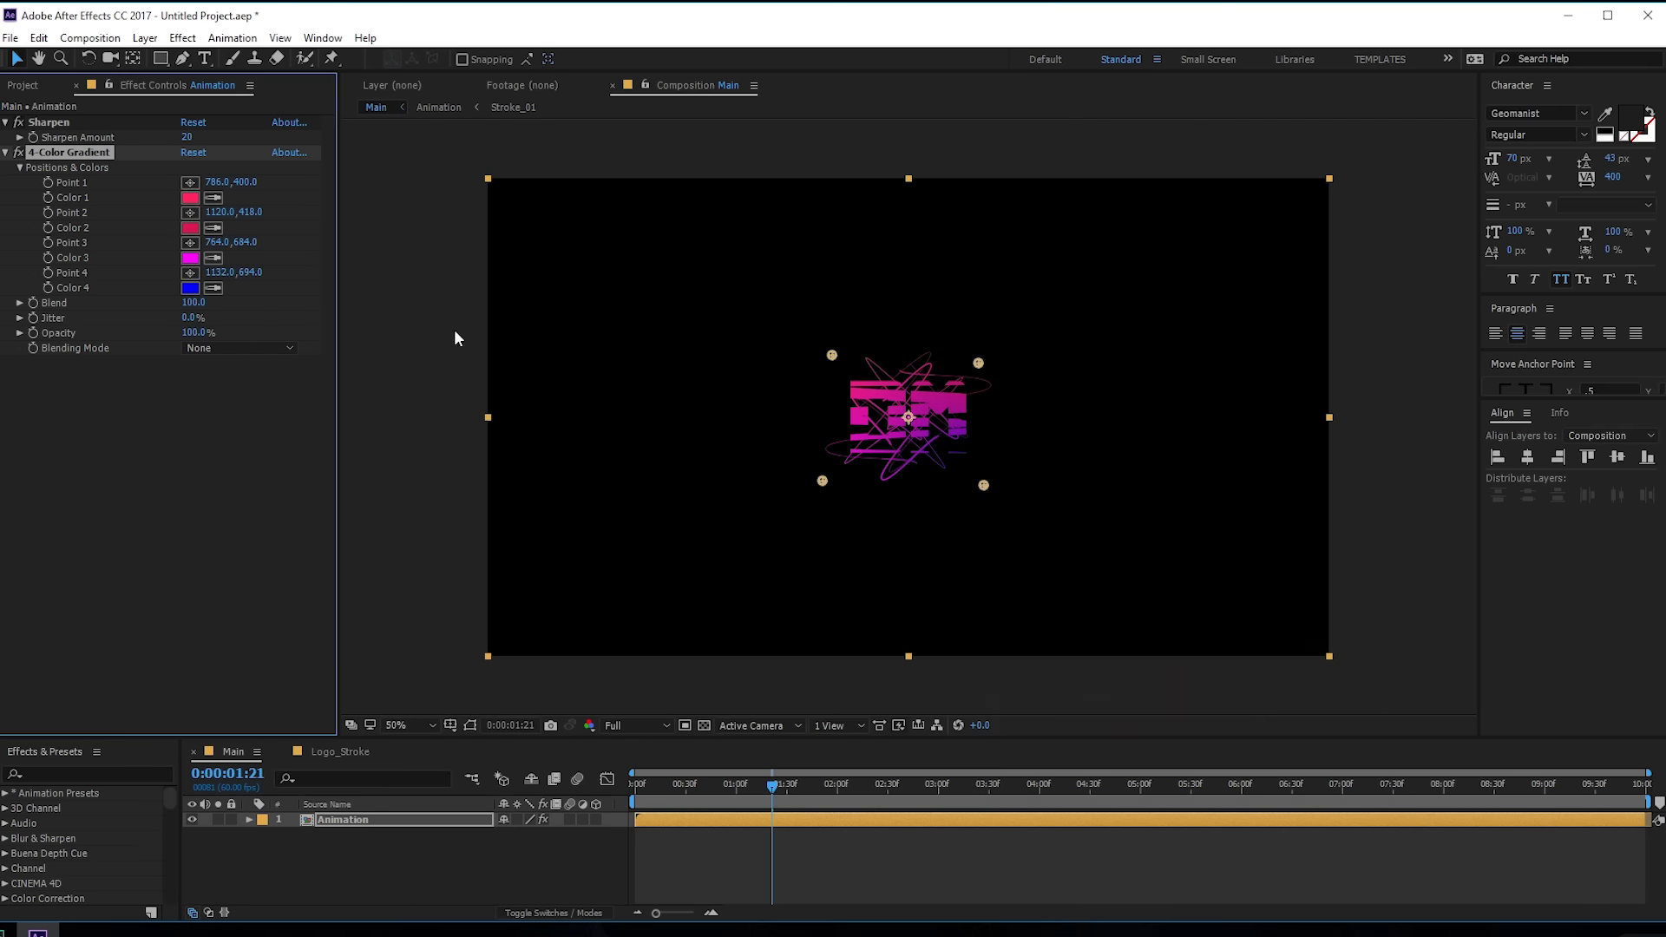
Step: Sample Color 4's blue for Color 3 of the gradient and lighten it to 165DFF
left_click(195, 286)
key("period")
key("period")
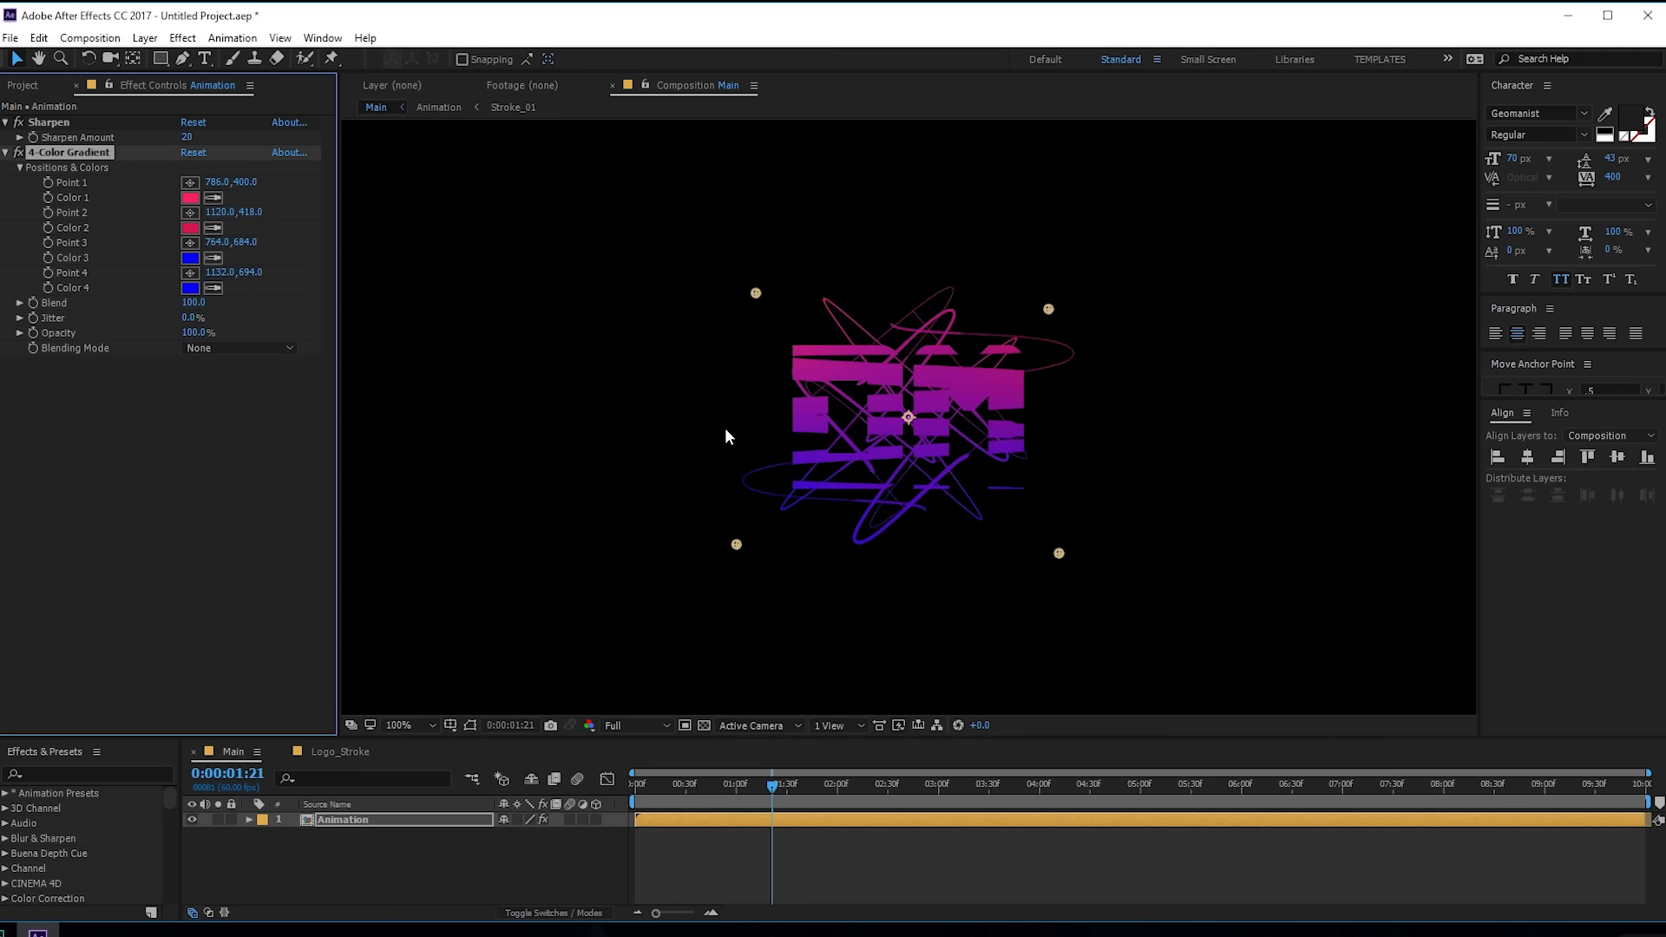
left_click(190, 258)
left_click(1212, 668)
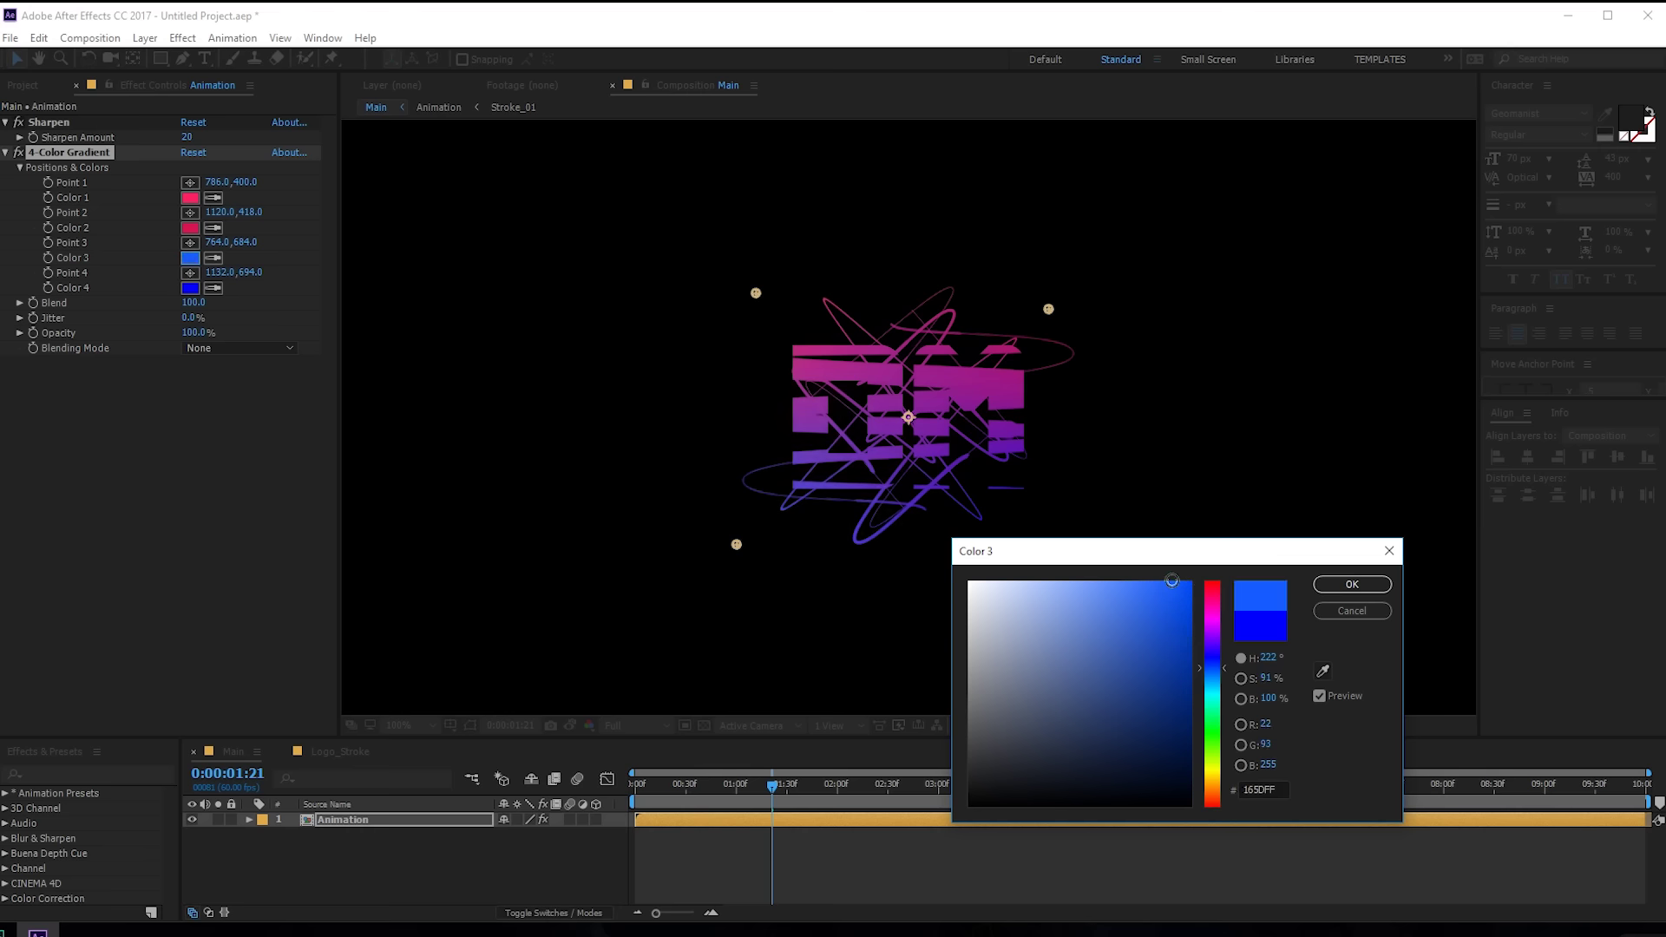
left_click(1366, 585)
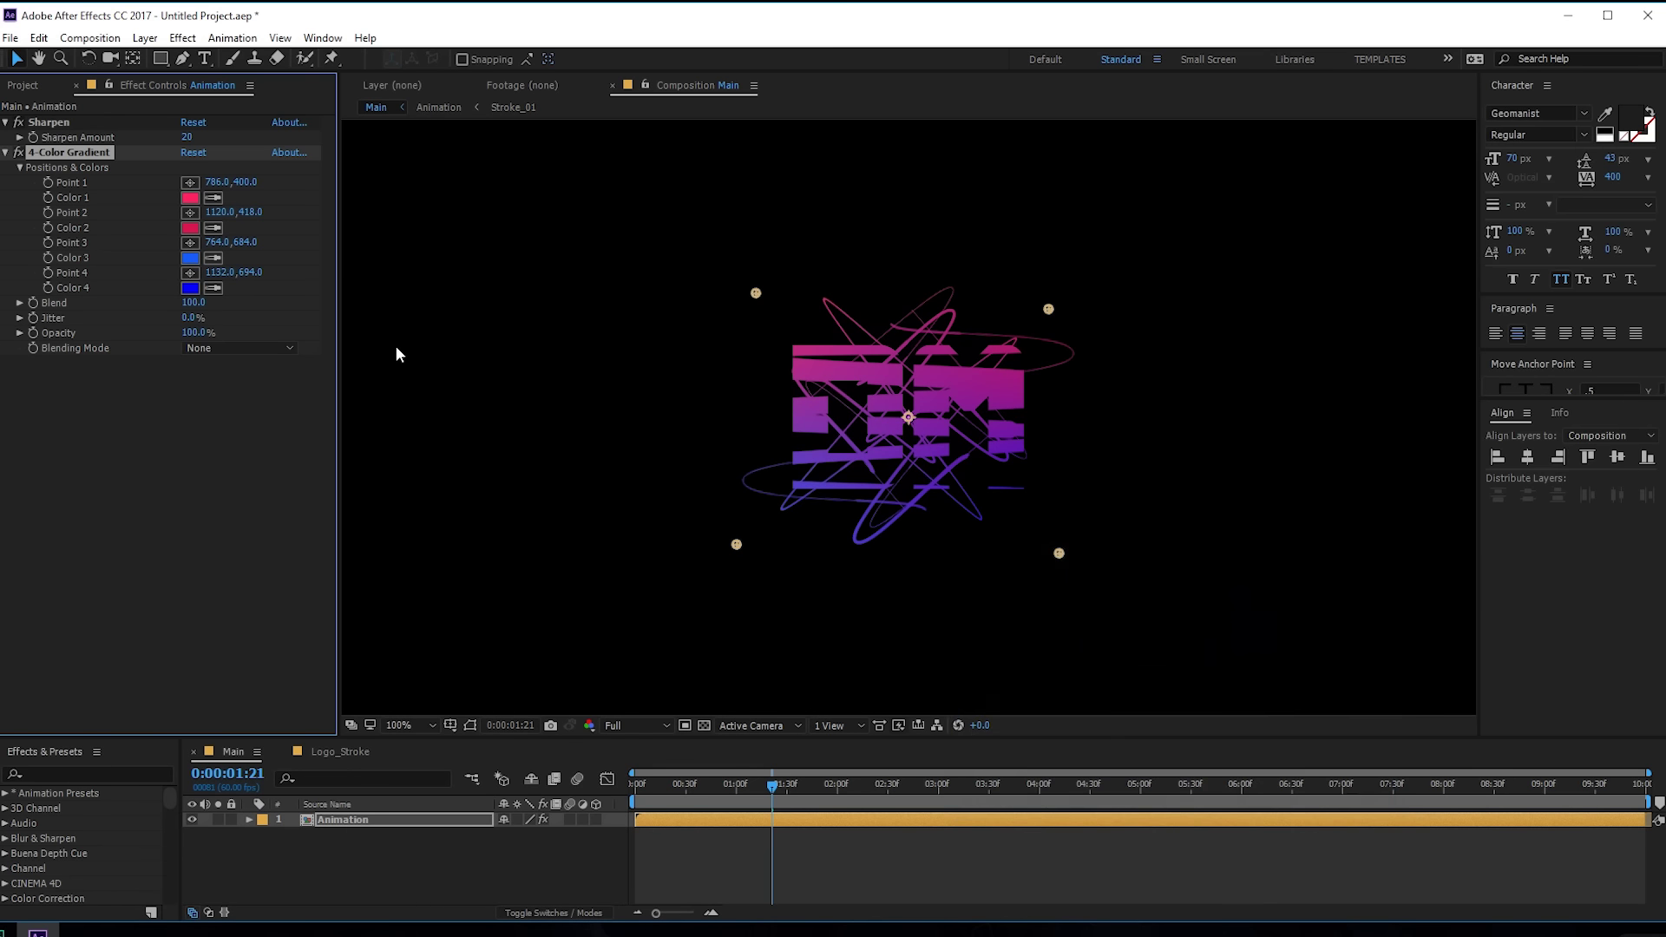
Step: Sample Color 3 for Color 4, darken it to a deeper blue, and move Point 4 to about 1124,665
left_click(213, 287)
left_click(191, 258)
left_click(190, 287)
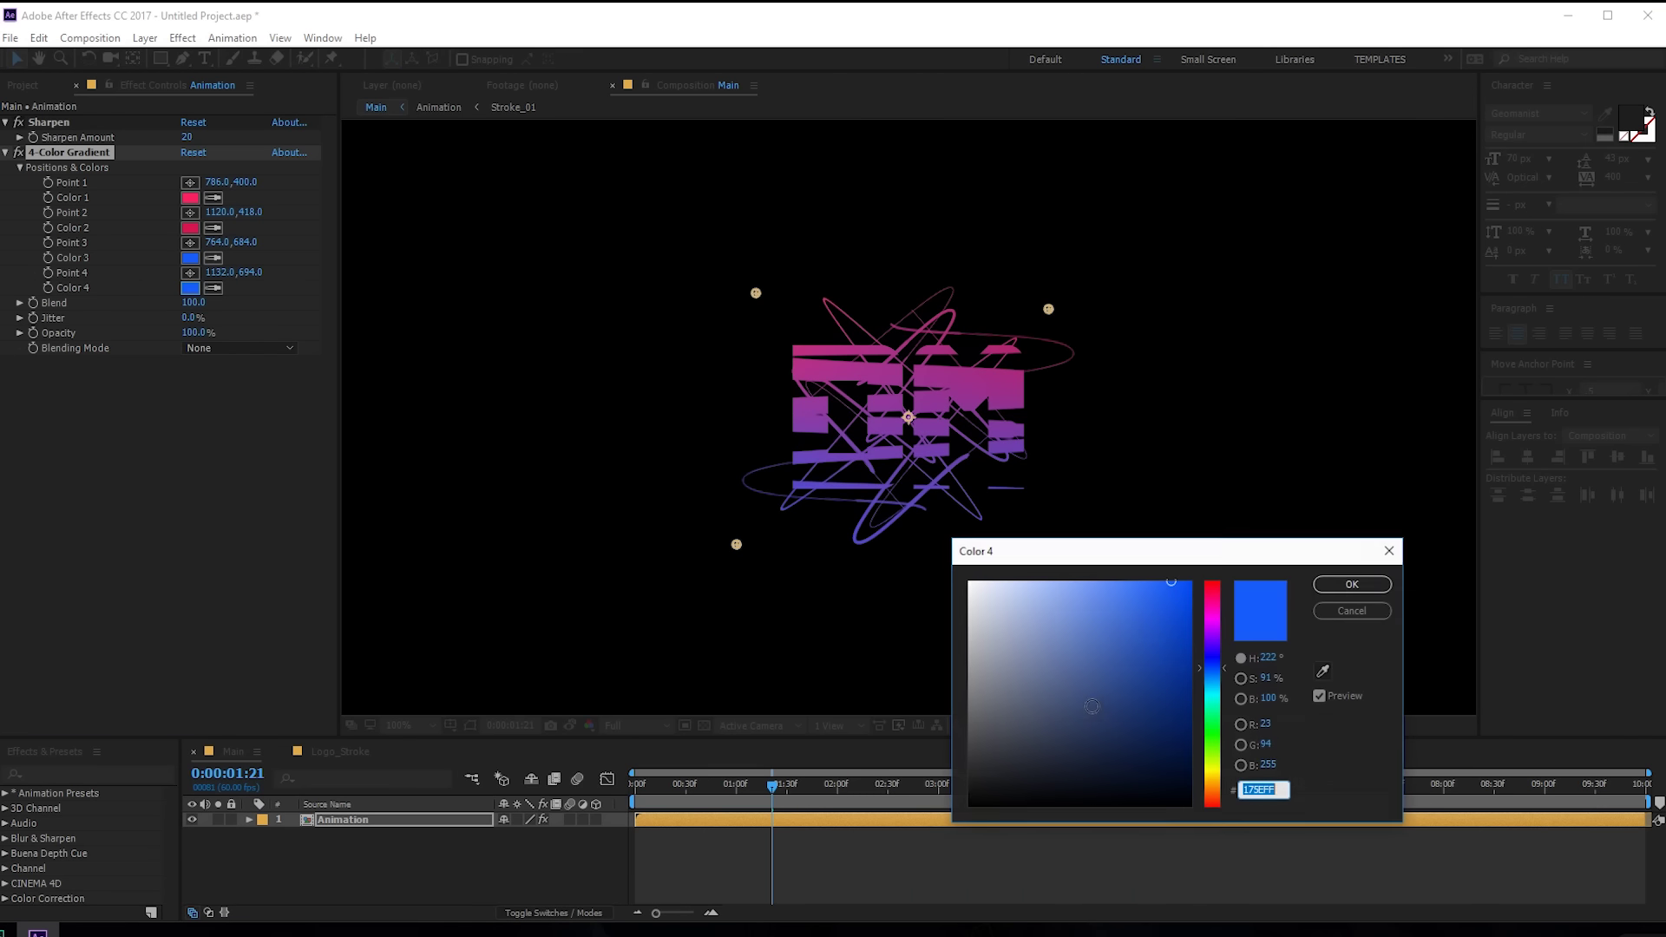
left_click(1352, 584)
left_click_drag(1056, 545, 1060, 556)
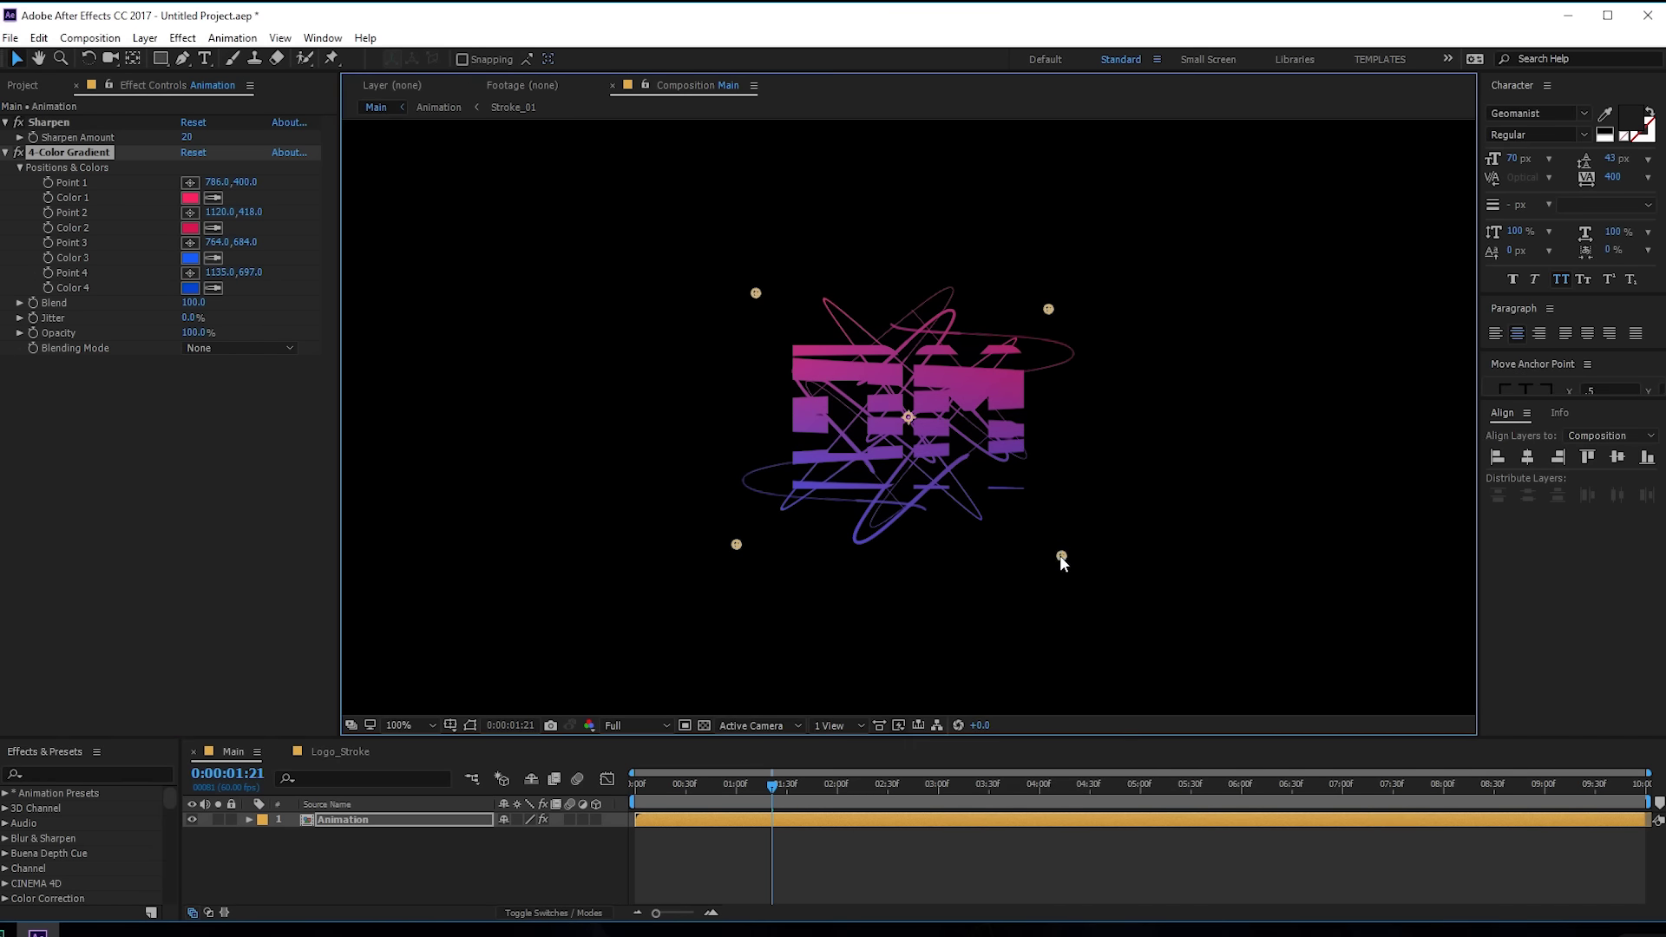
Step: Deselect the Animation layer and scrub to 0:00:01:02 to check the gradient on the strokes
left_click(539, 826)
key("comma")
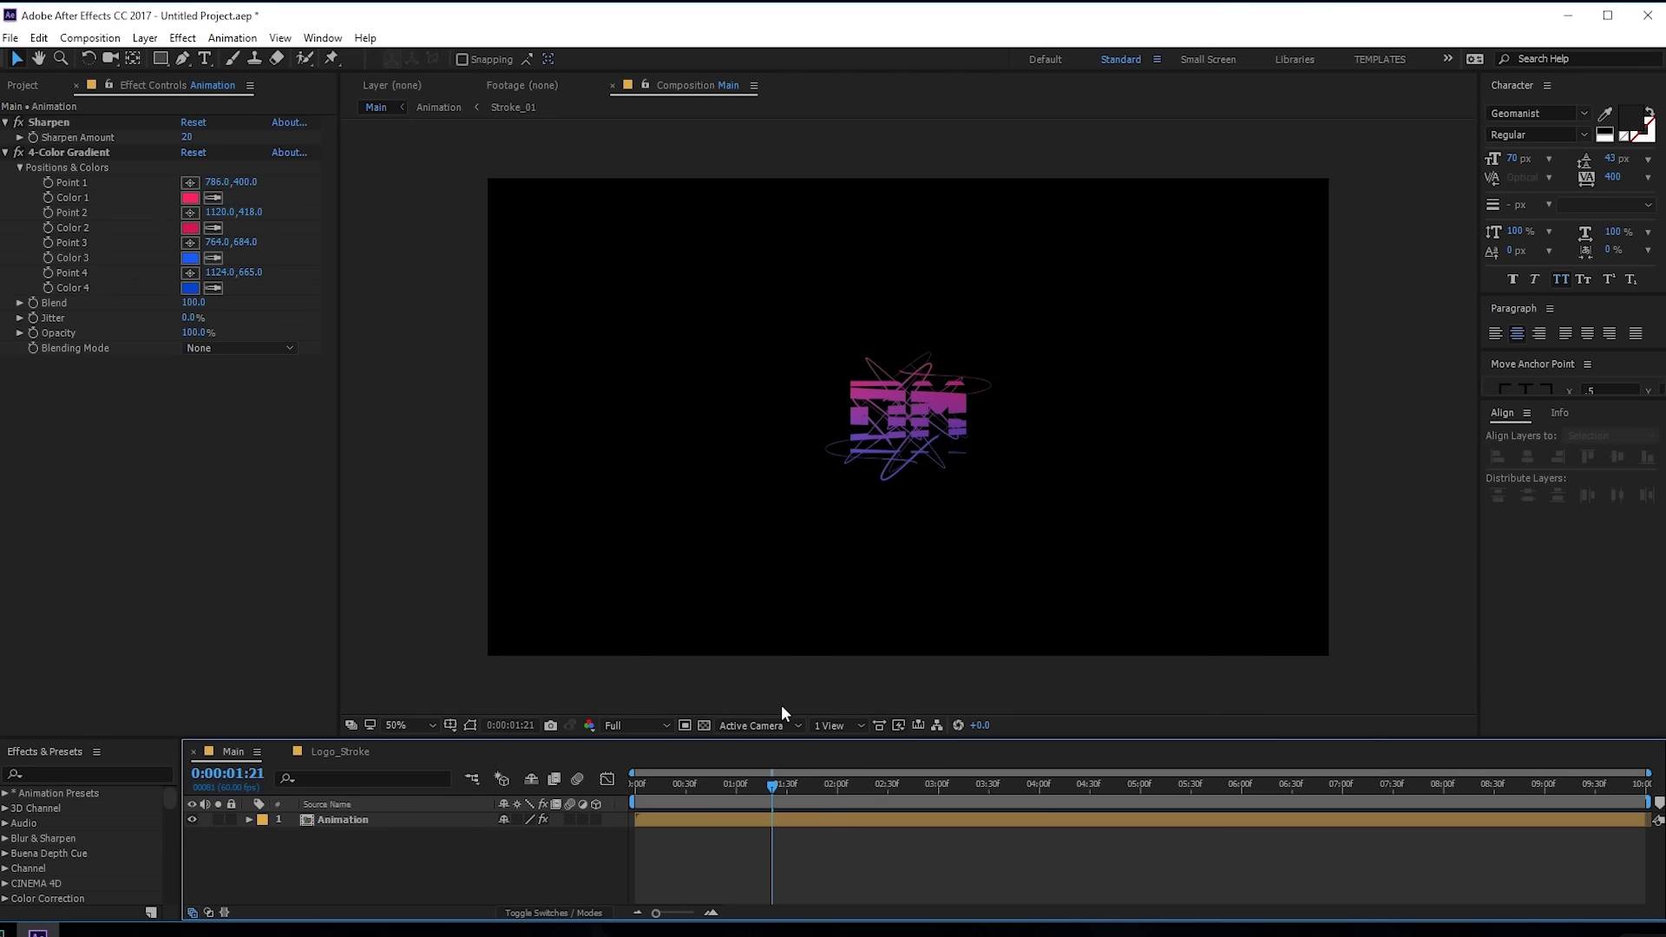
mouse_move(742, 785)
left_mouse_down()
mouse_move(649, 785)
mouse_move(739, 785)
left_mouse_up()
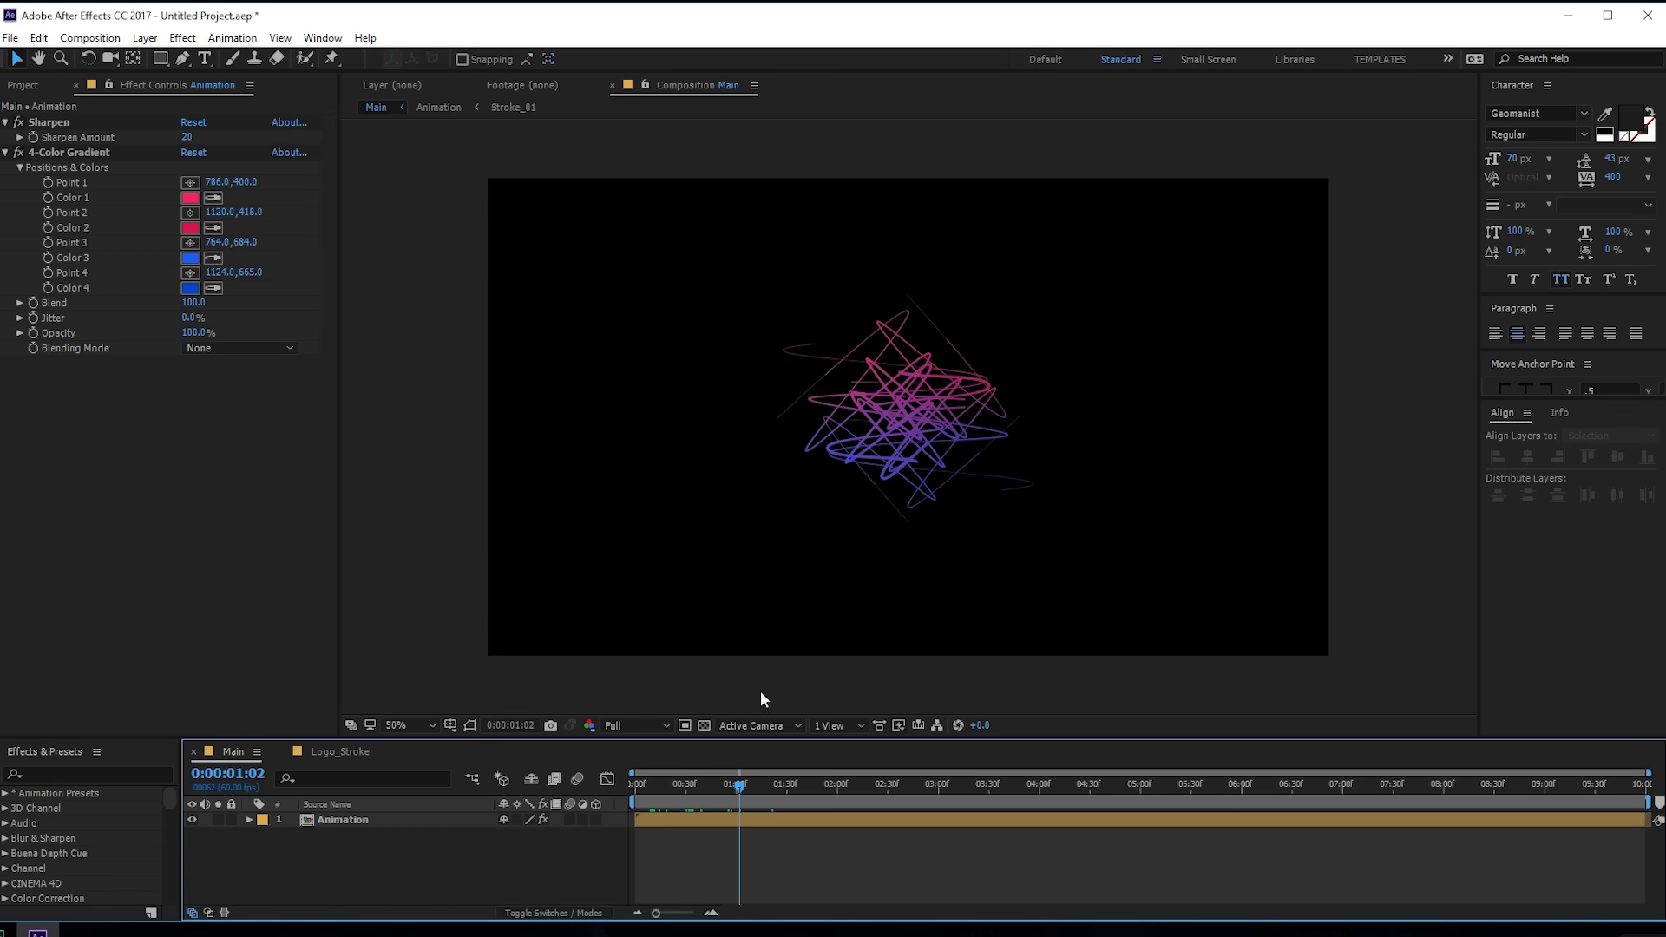
Step: Create a black 1920 x 1080 solid named BG in the Main composition
key("ctrl+y")
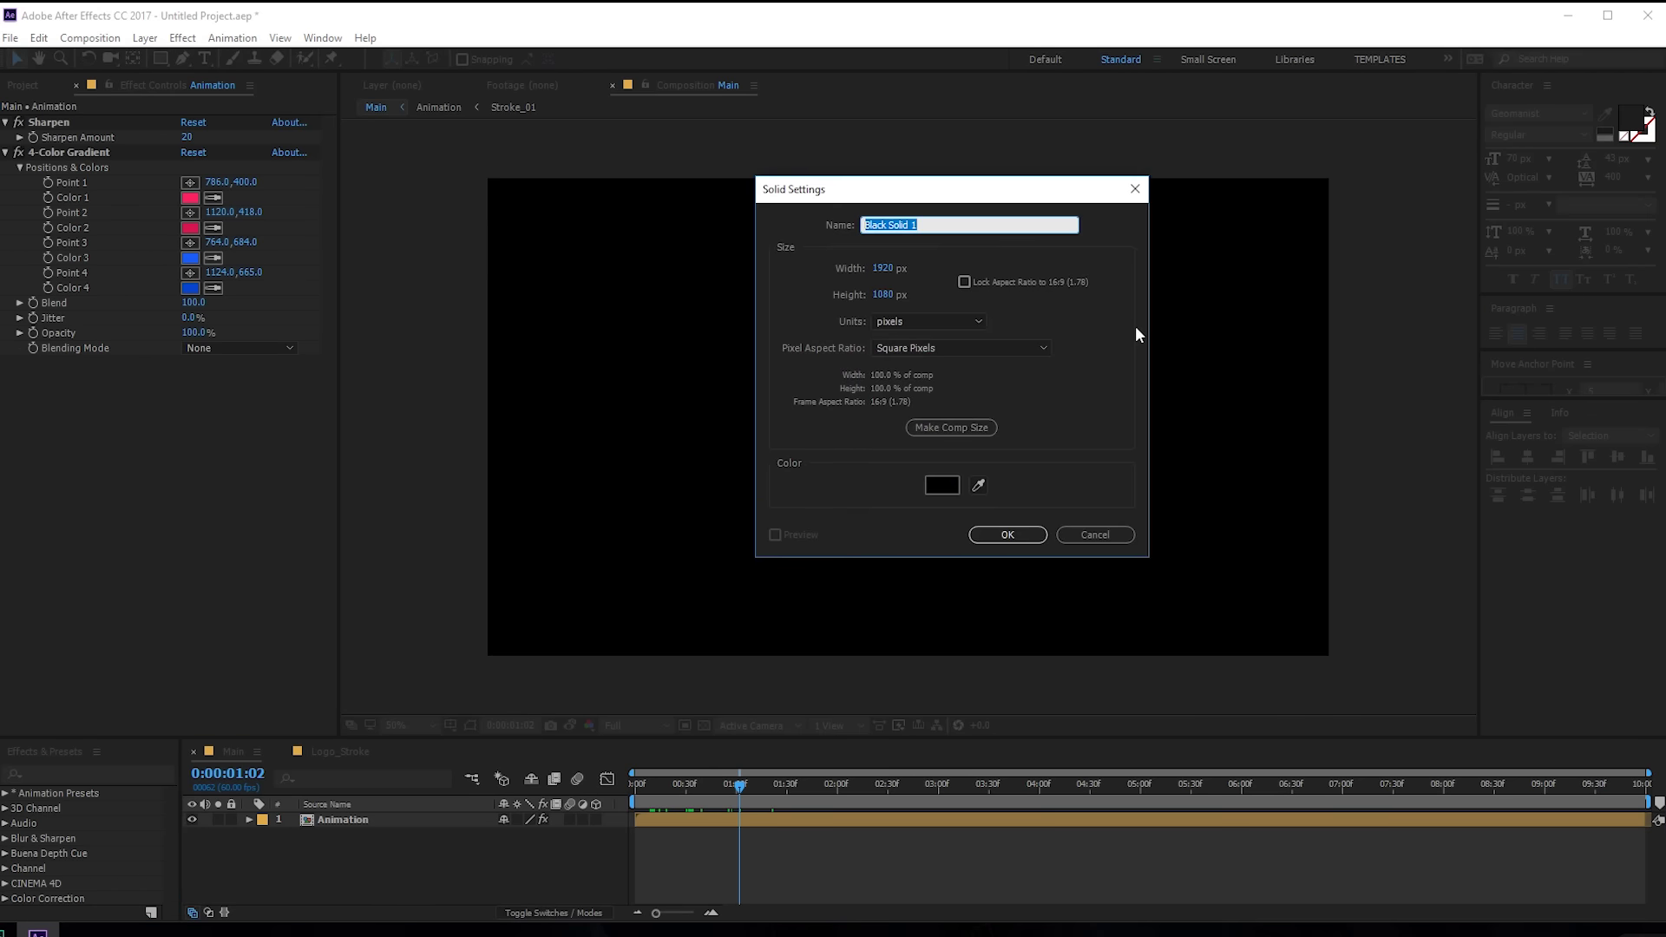
type("BG")
left_click(996, 527)
Step: Apply a Gradient Ramp with the Radial Ramp shape to BG and place the layer below Animation
key("ctrl+space")
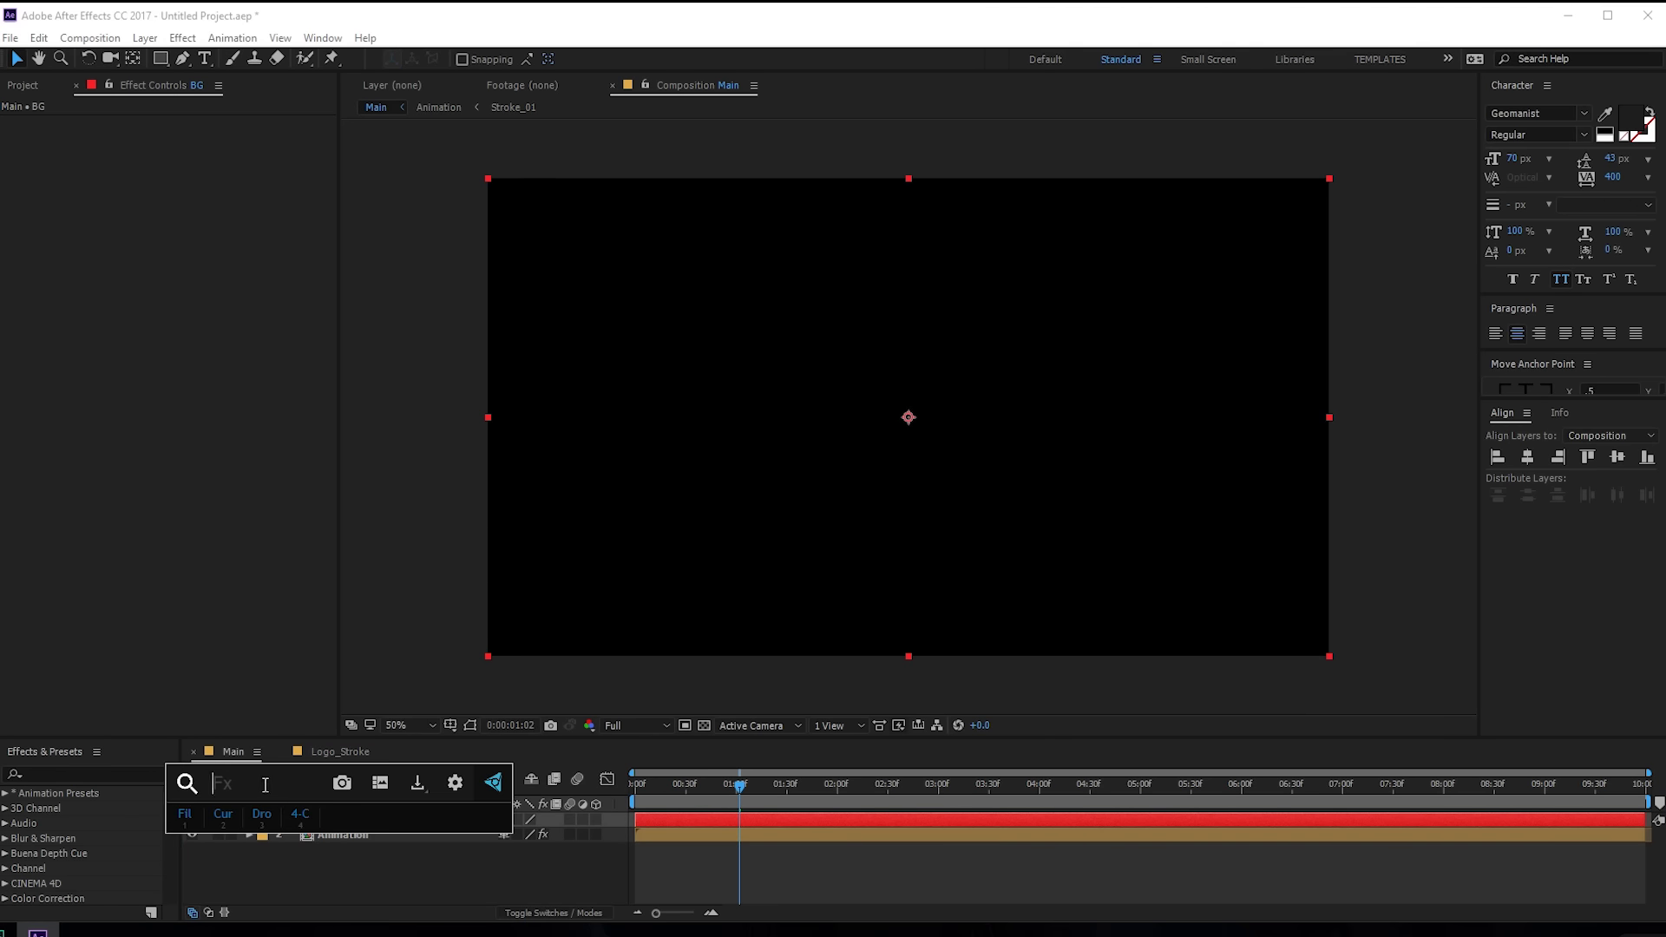
type("gra")
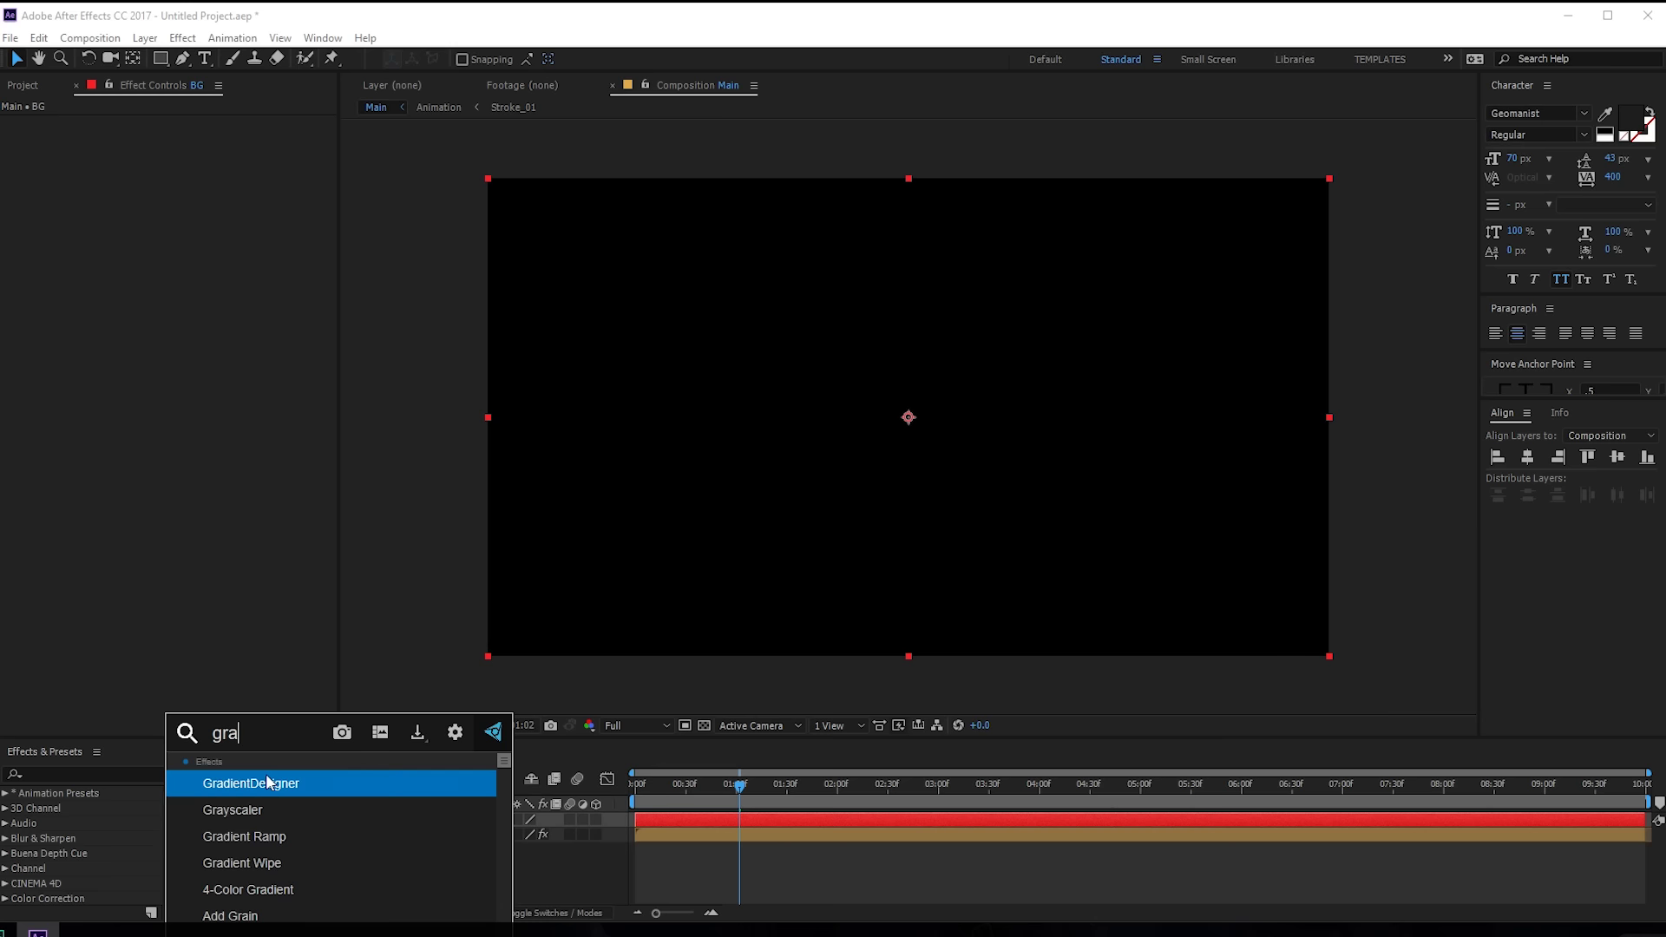
left_click(260, 837)
left_click(237, 198)
left_click(247, 233)
left_click_drag(404, 823, 341, 873)
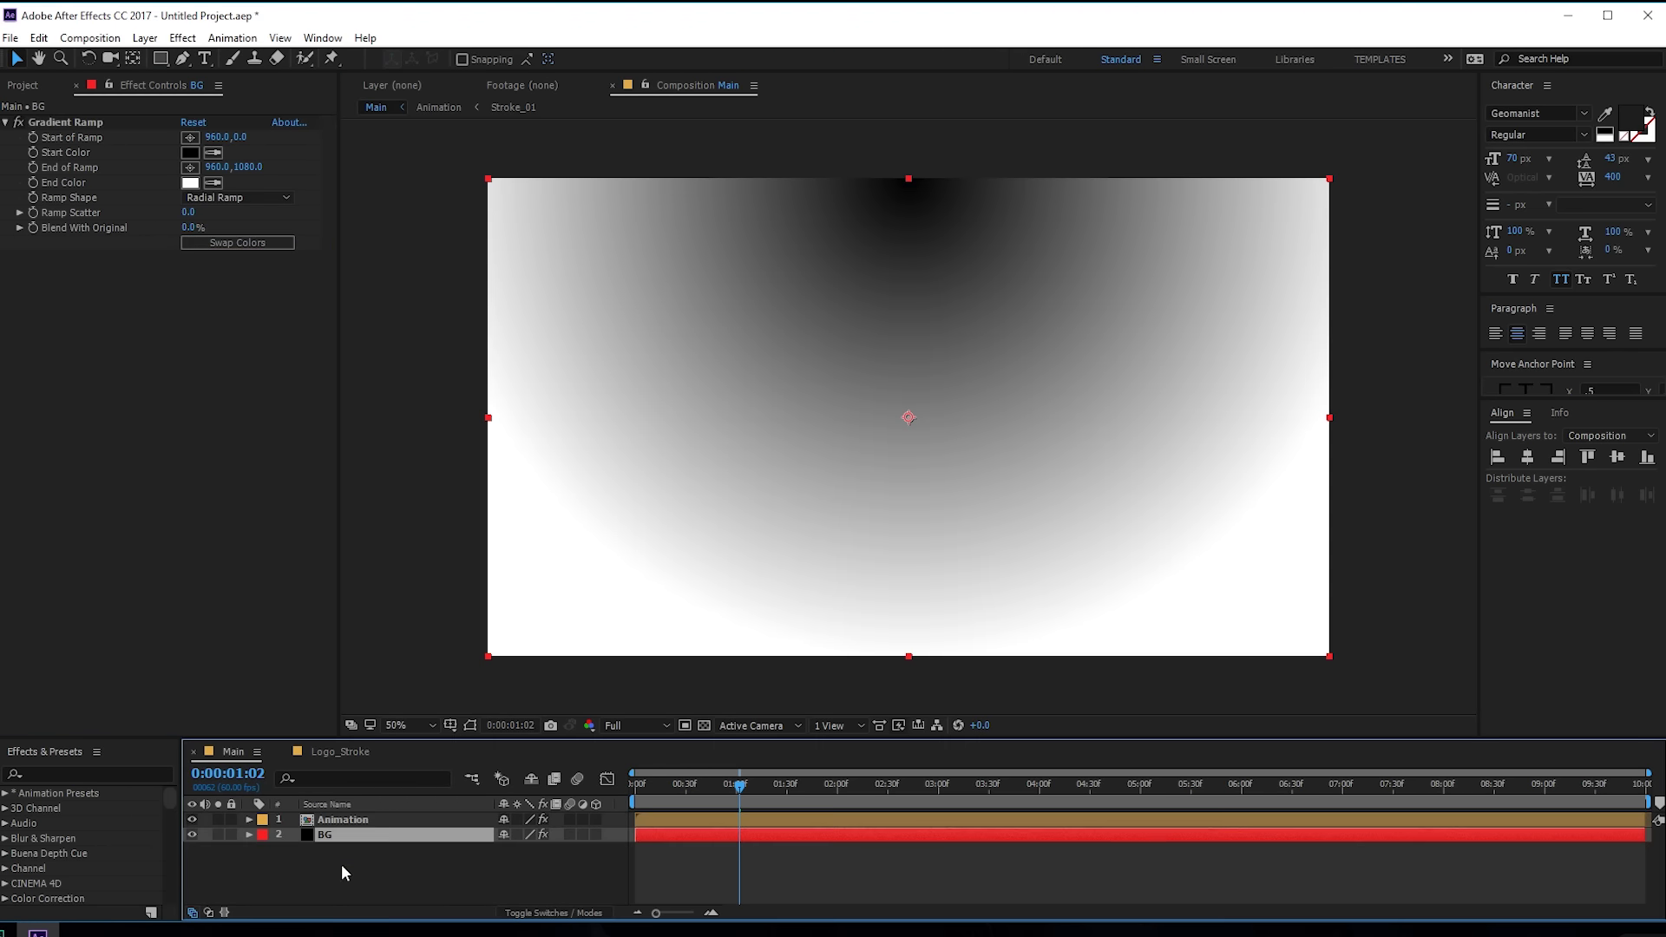
Step: Swap the ramp's colors and set its start to about 960,532 and its end to about -172,1122
left_click(213, 242)
left_click_drag(916, 187, 907, 412)
left_click_drag(904, 654, 410, 674)
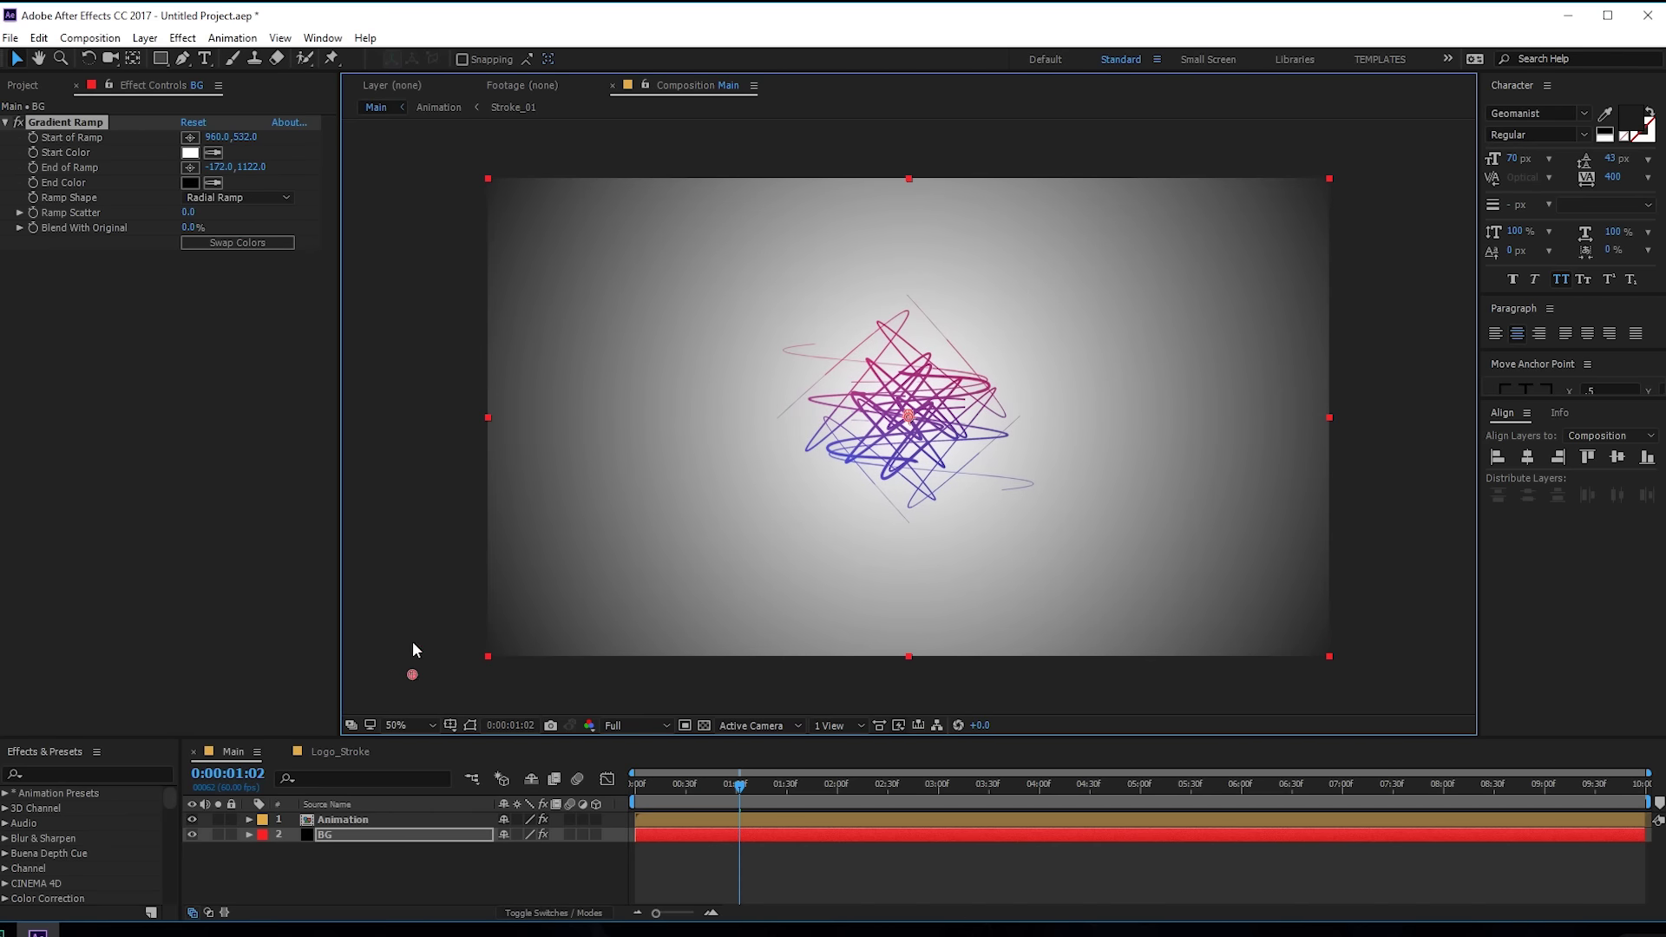
Step: Set the start color of BG's Gradient Ramp to dark navy blue 161B32
left_click(192, 155)
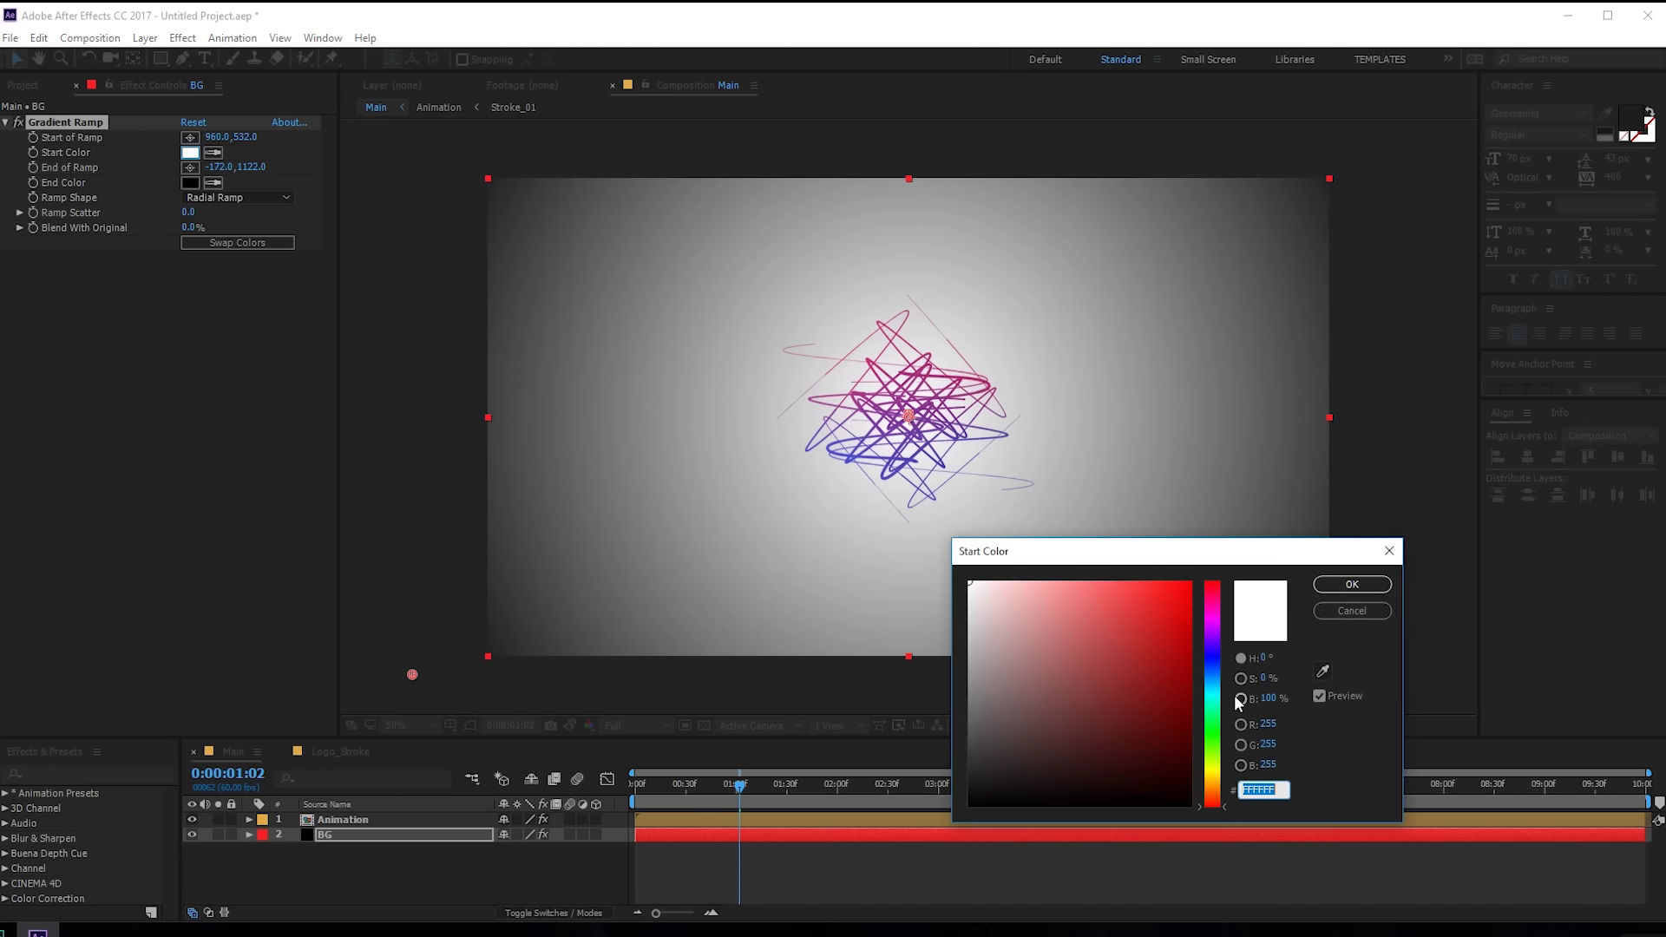
left_click(1213, 665)
left_click(1028, 779)
mouse_move(1043, 780)
left_mouse_down()
mouse_move(1022, 770)
mouse_move(1092, 762)
left_mouse_up()
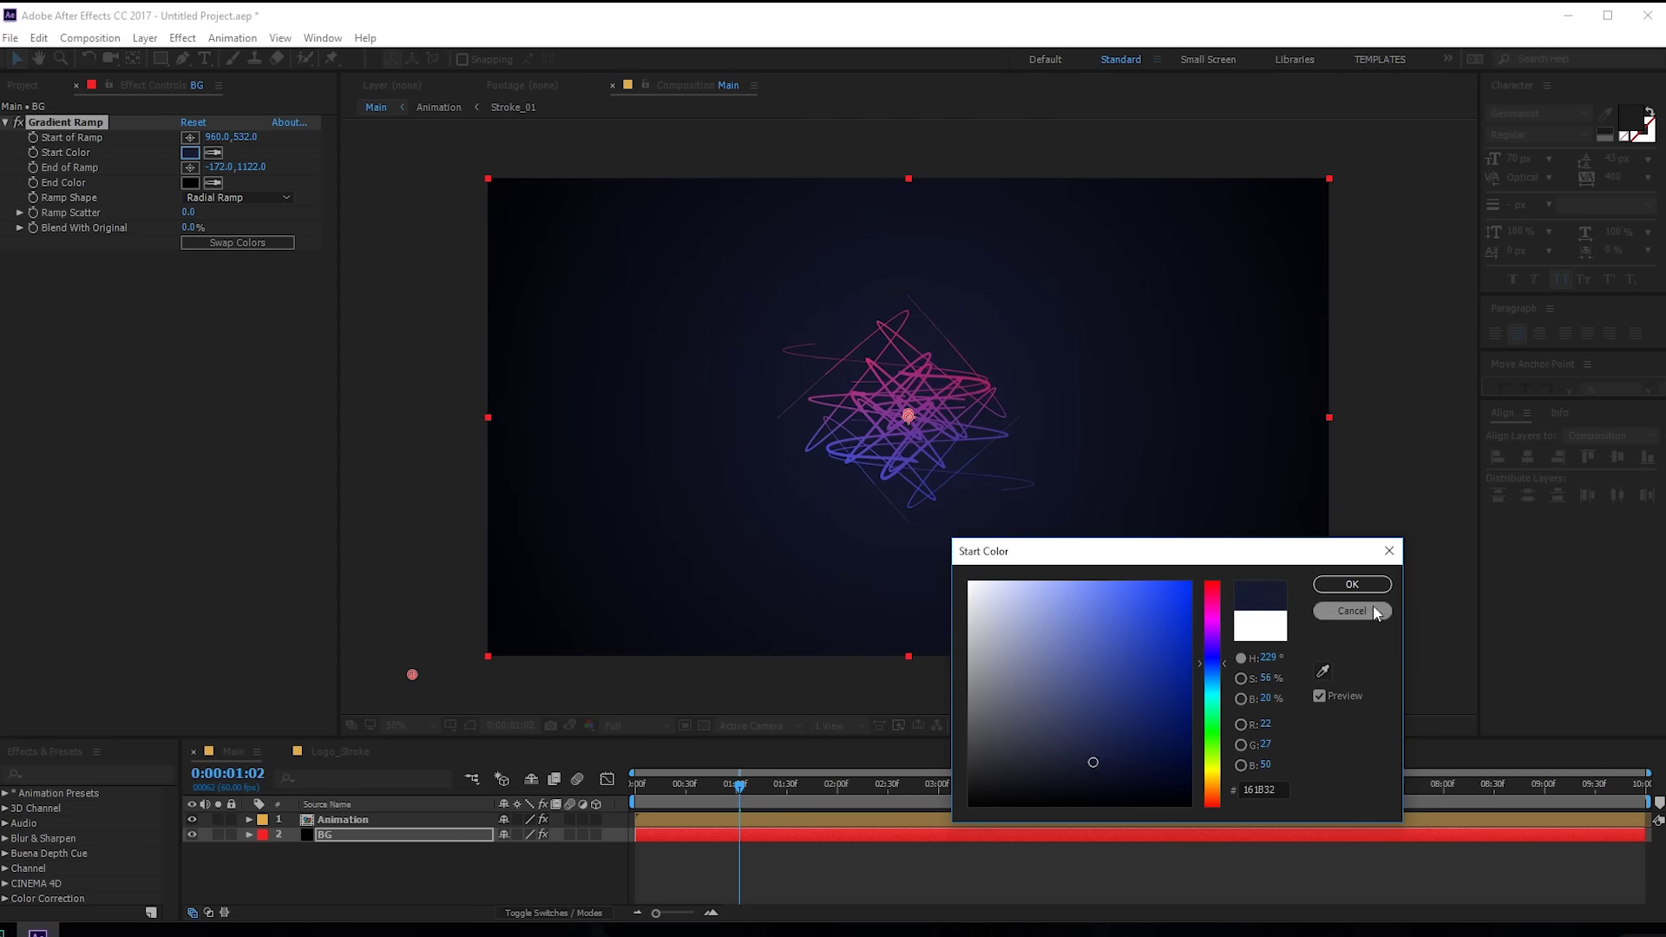
left_click(1367, 588)
Step: Sample the start color for the ramp's end color, darken it to 0D0D11, and raise Ramp Scatter to 419.9
left_click(212, 183)
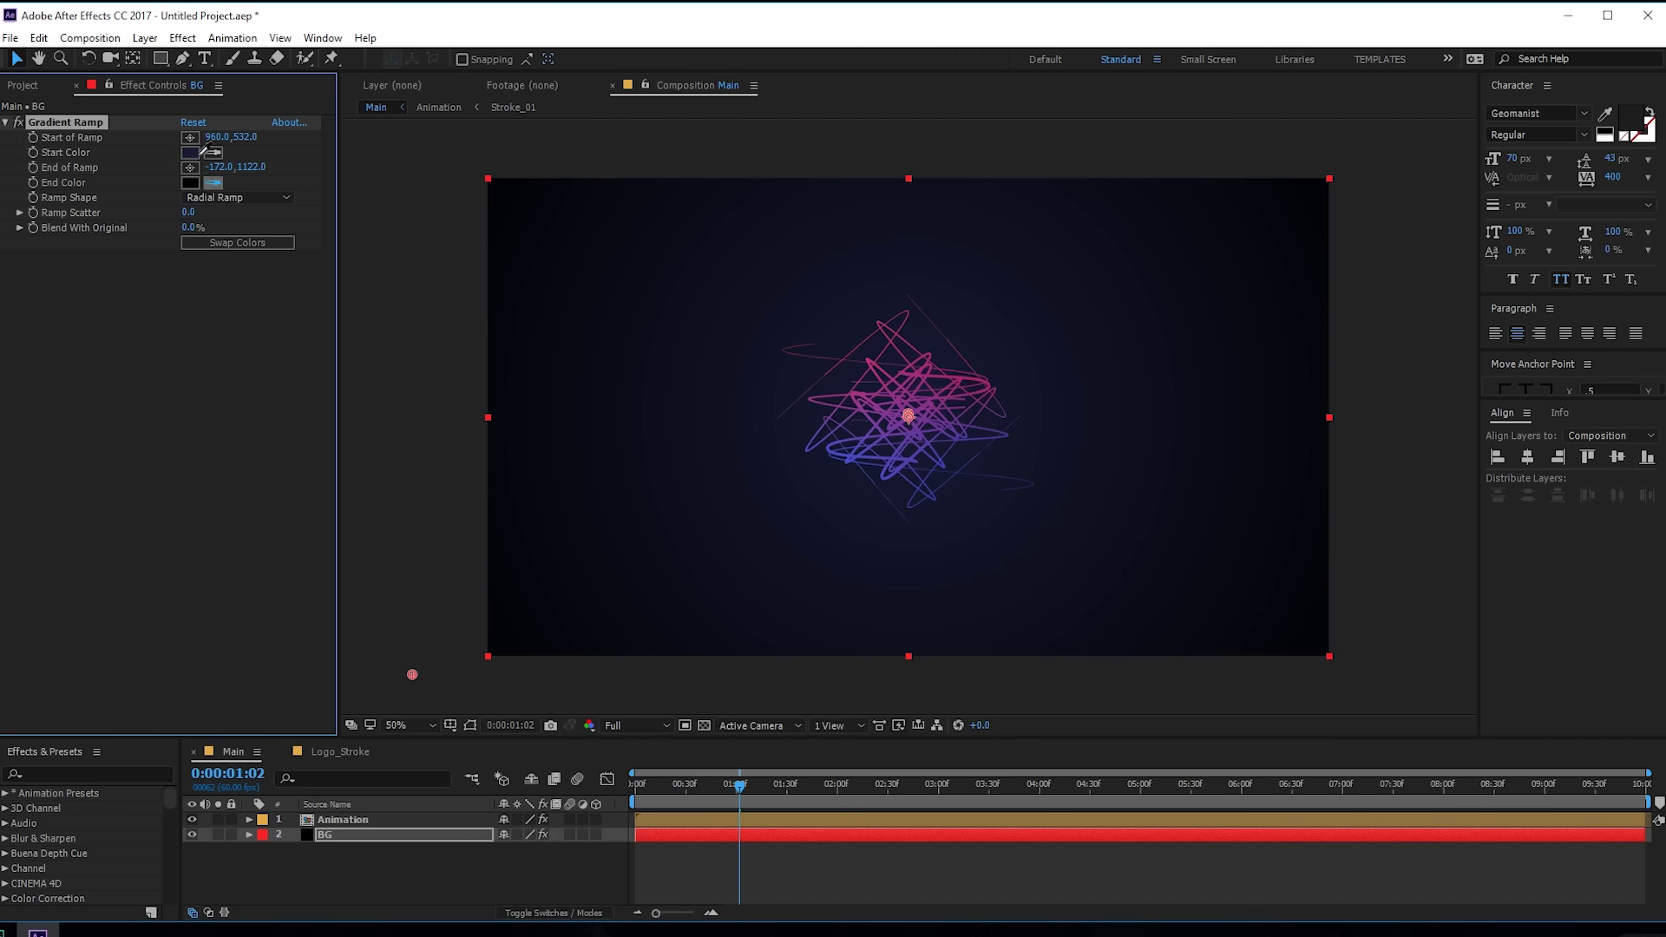
left_click(193, 152)
left_click(189, 182)
mouse_move(1089, 766)
left_mouse_down()
mouse_move(1034, 781)
mouse_move(1163, 784)
mouse_move(1128, 792)
mouse_move(1131, 807)
mouse_move(1041, 775)
mouse_move(1009, 798)
mouse_move(1024, 791)
left_mouse_up()
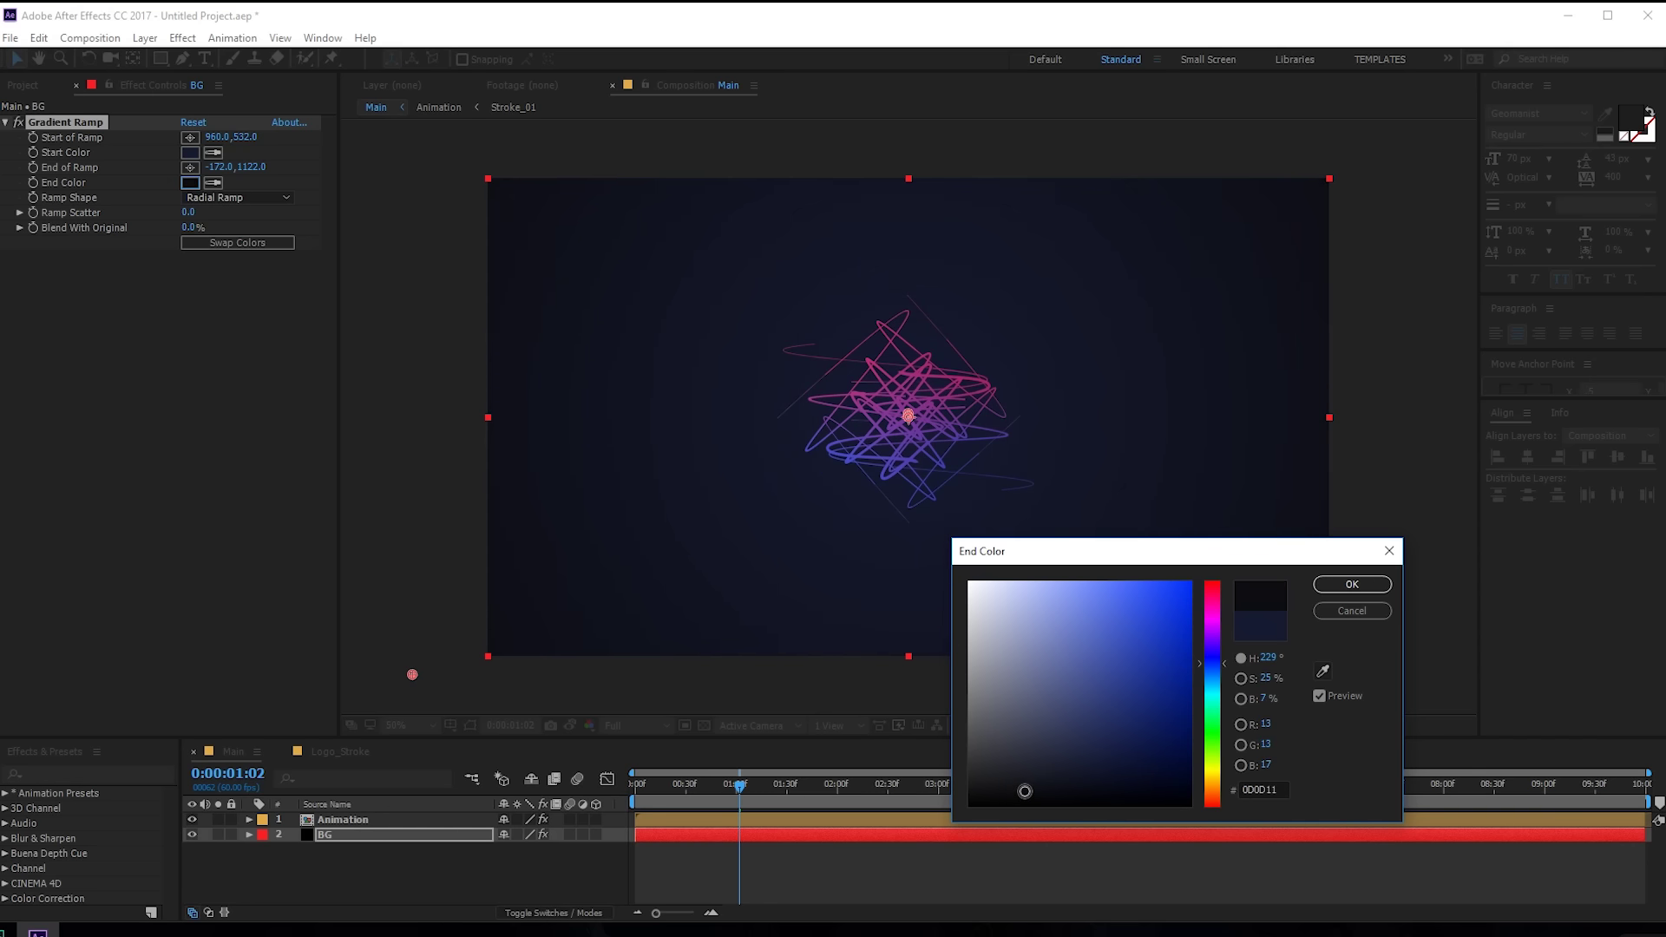
left_click(1335, 587)
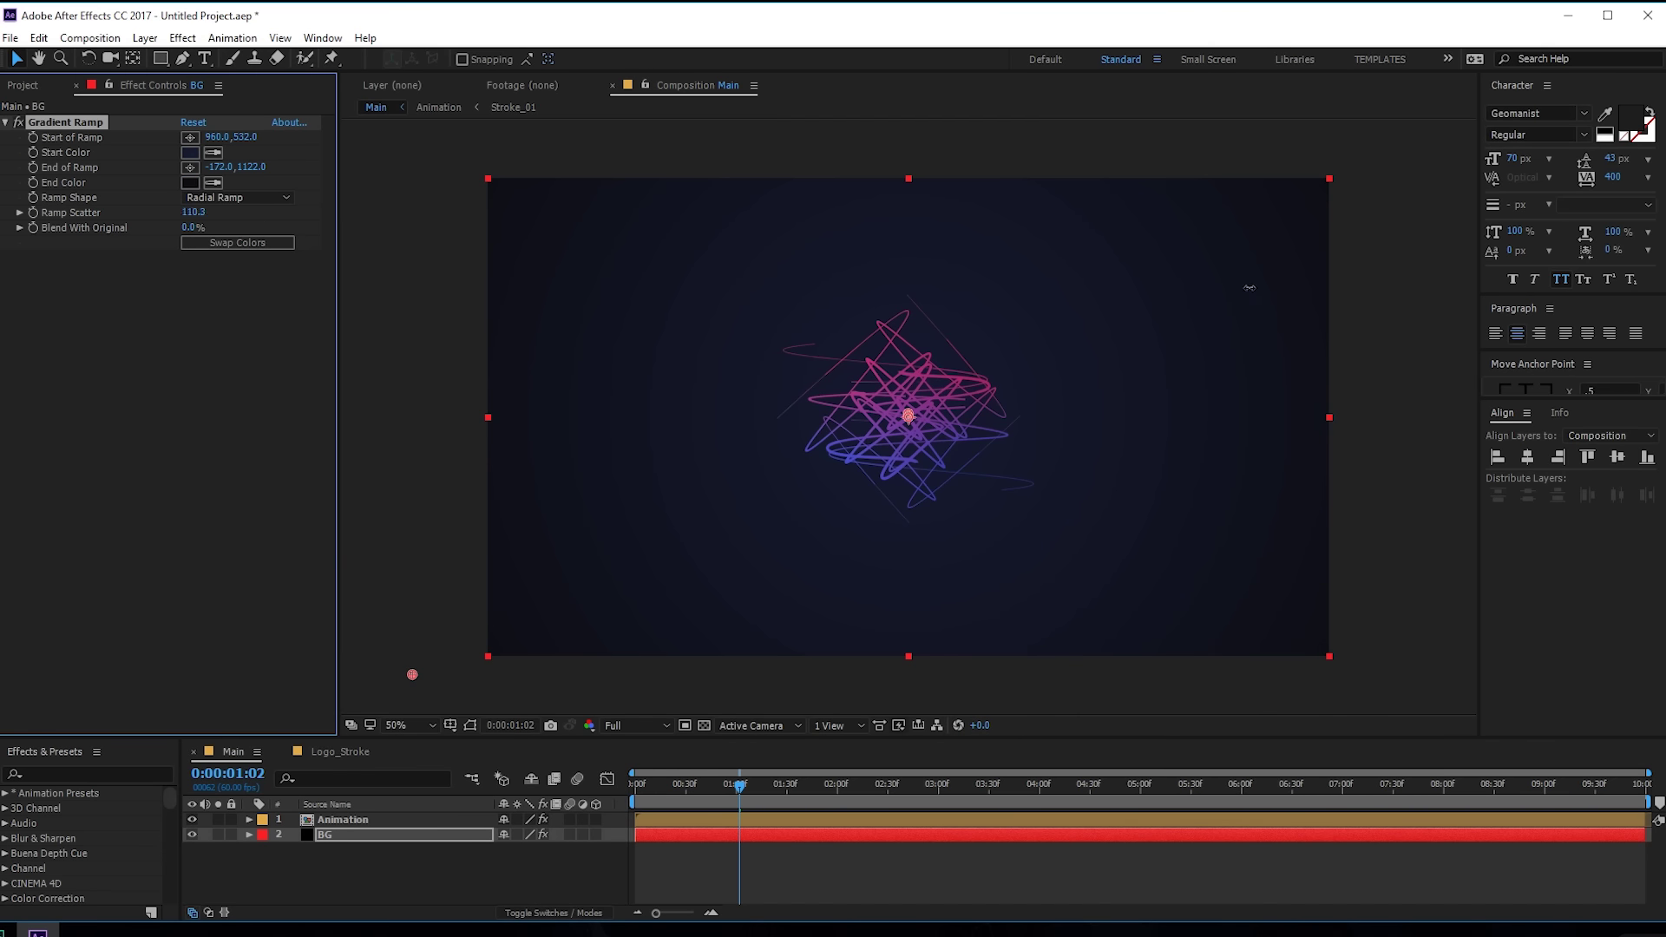
left_click_drag(193, 212, 707, 249)
left_click_drag(1012, 212, 1177, 274)
Step: Apply Curves to BG and shape the RGB curve into a slight S for more contrast
left_click(335, 837)
key("ctrl+space")
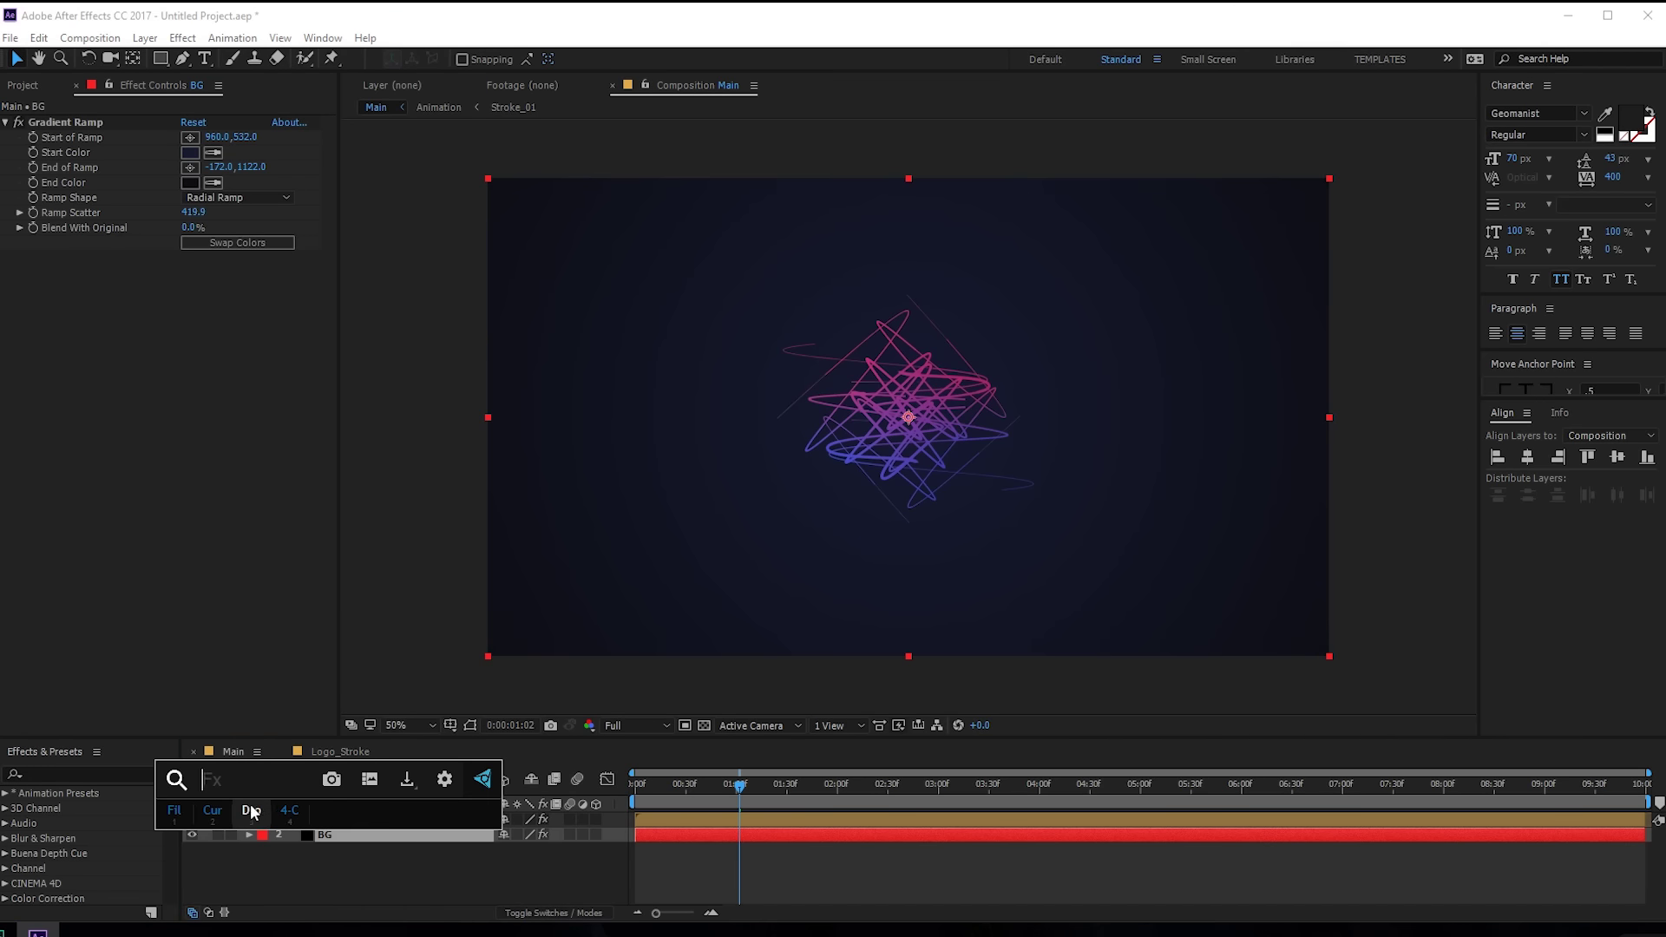
left_click(213, 810)
left_click_drag(94, 491, 105, 496)
left_click_drag(169, 421, 182, 393)
Step: Brighten BG's ramp start color to navy blue 161E3D and deselect the layer
left_click(190, 152)
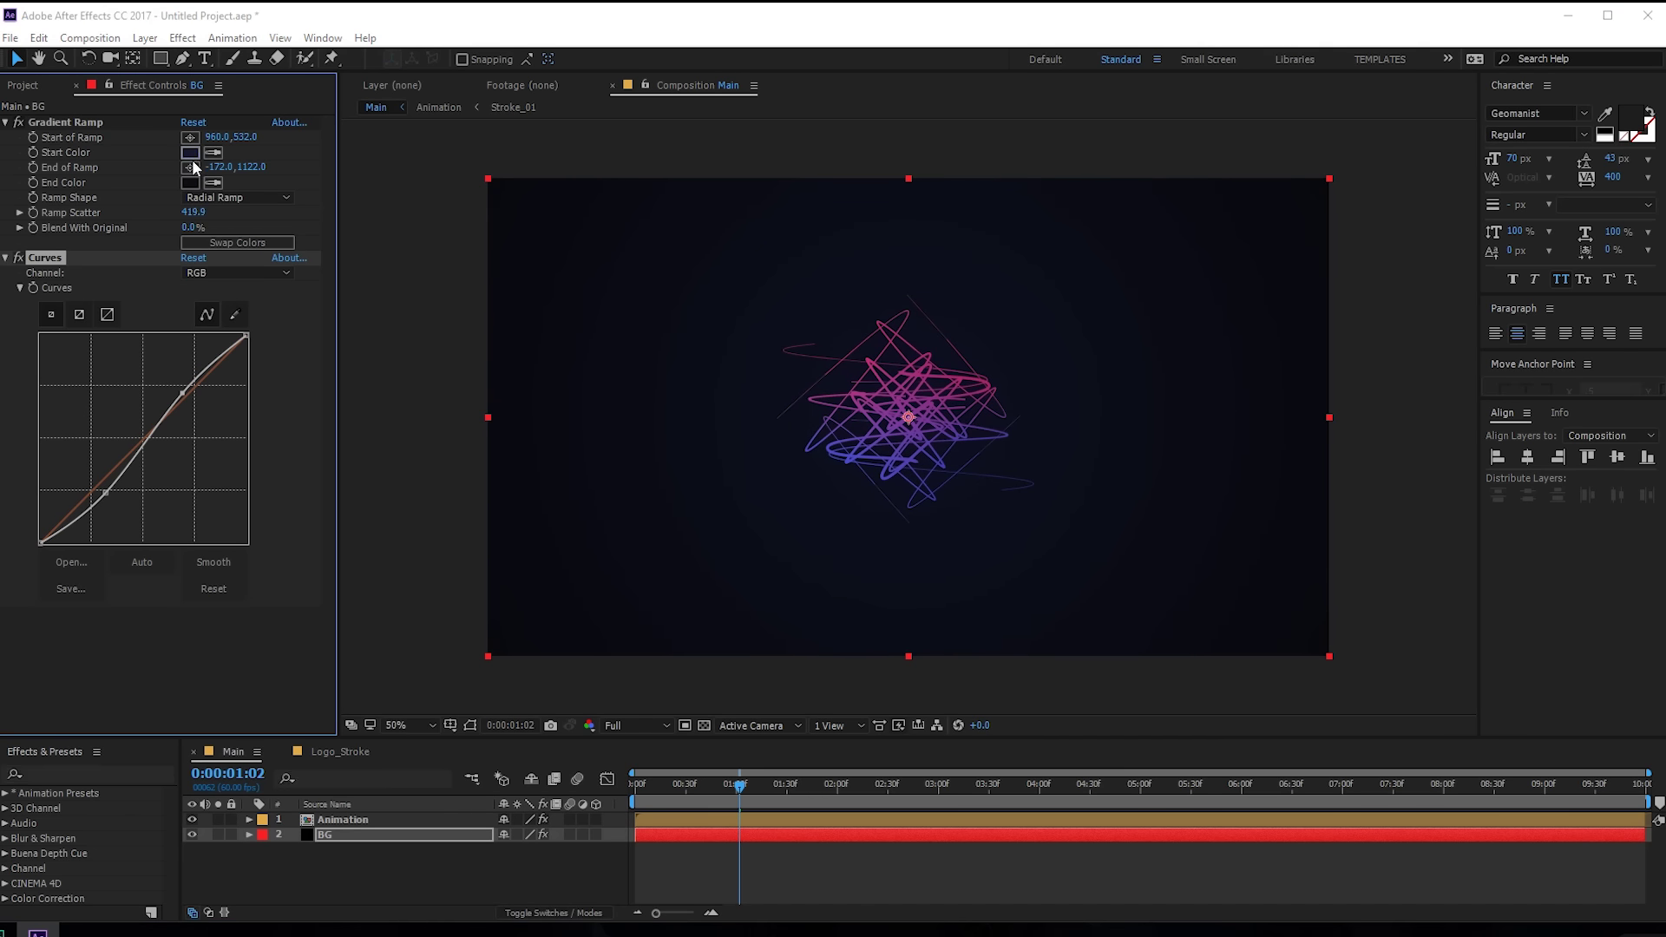
mouse_move(1096, 751)
left_mouse_down()
mouse_move(1123, 744)
mouse_move(1109, 752)
left_mouse_up()
left_click(1352, 584)
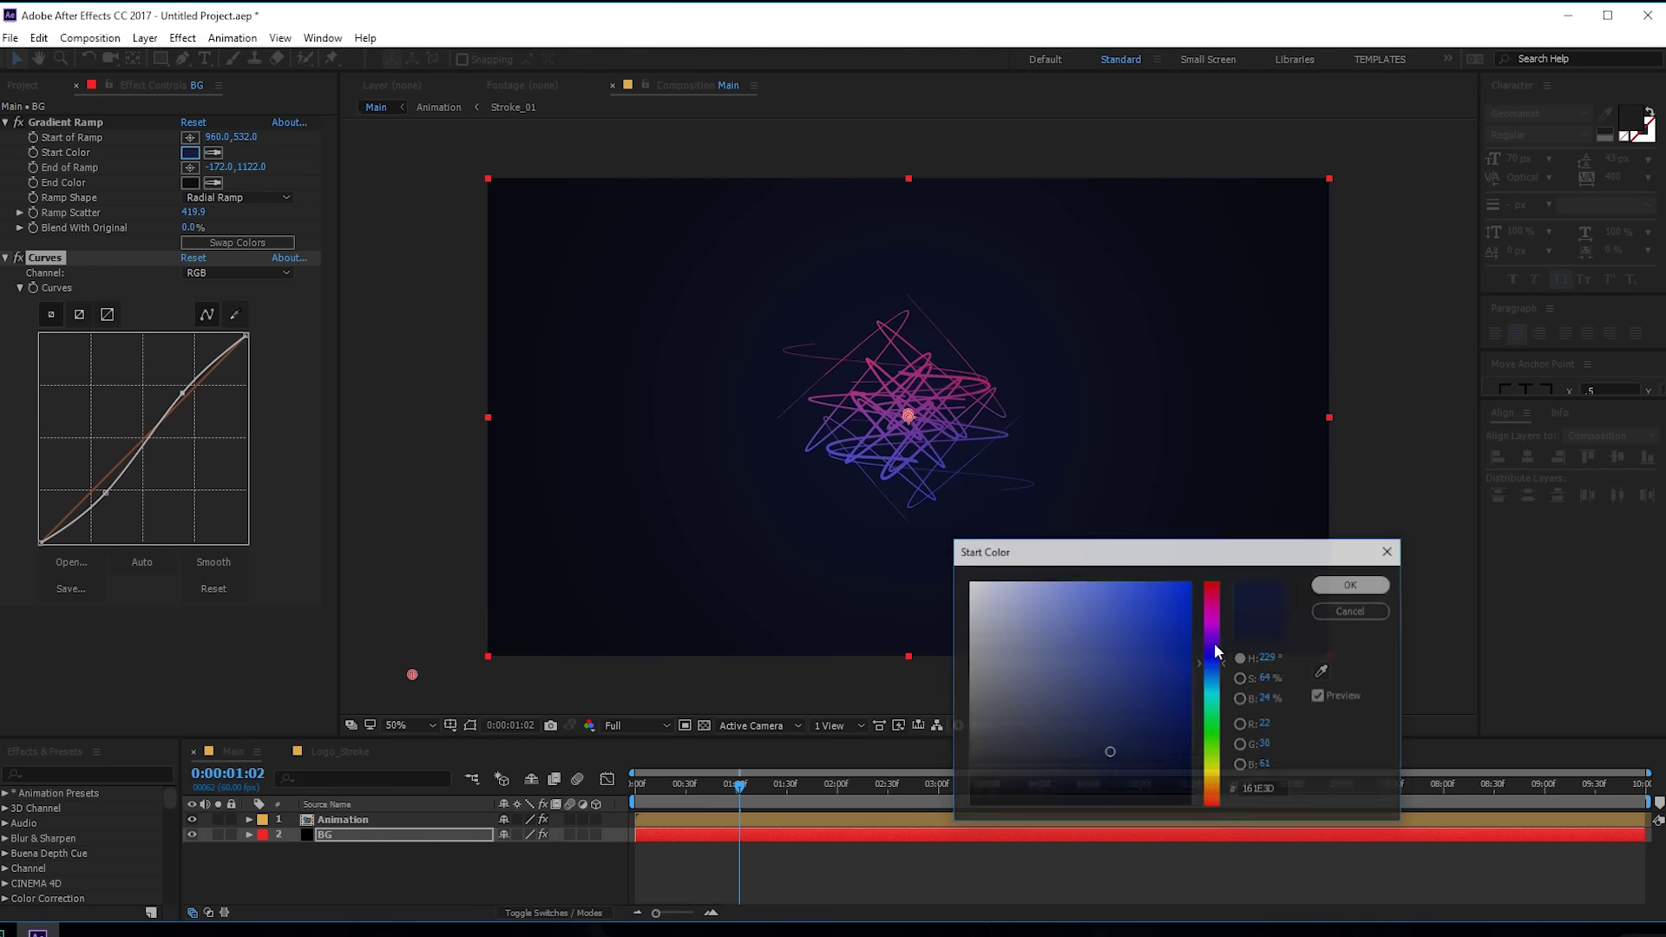
key("/")
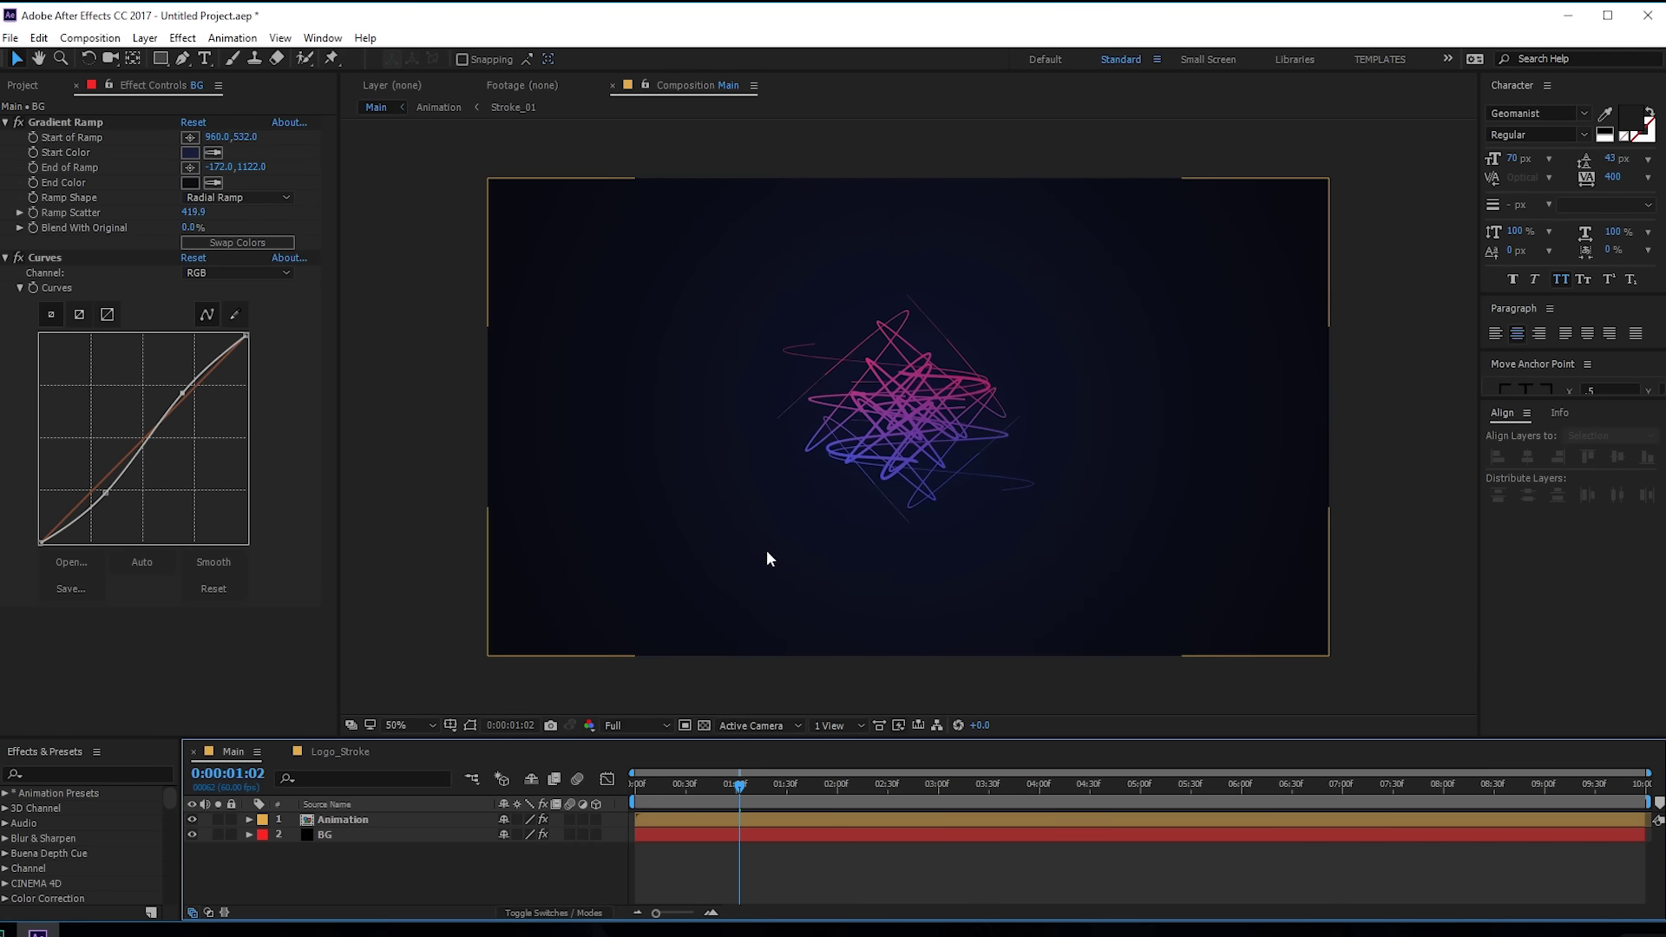
Step: Apply the Noise effect to BG with the amount of noise set to 2%
left_click(332, 830)
key("ctrl+space")
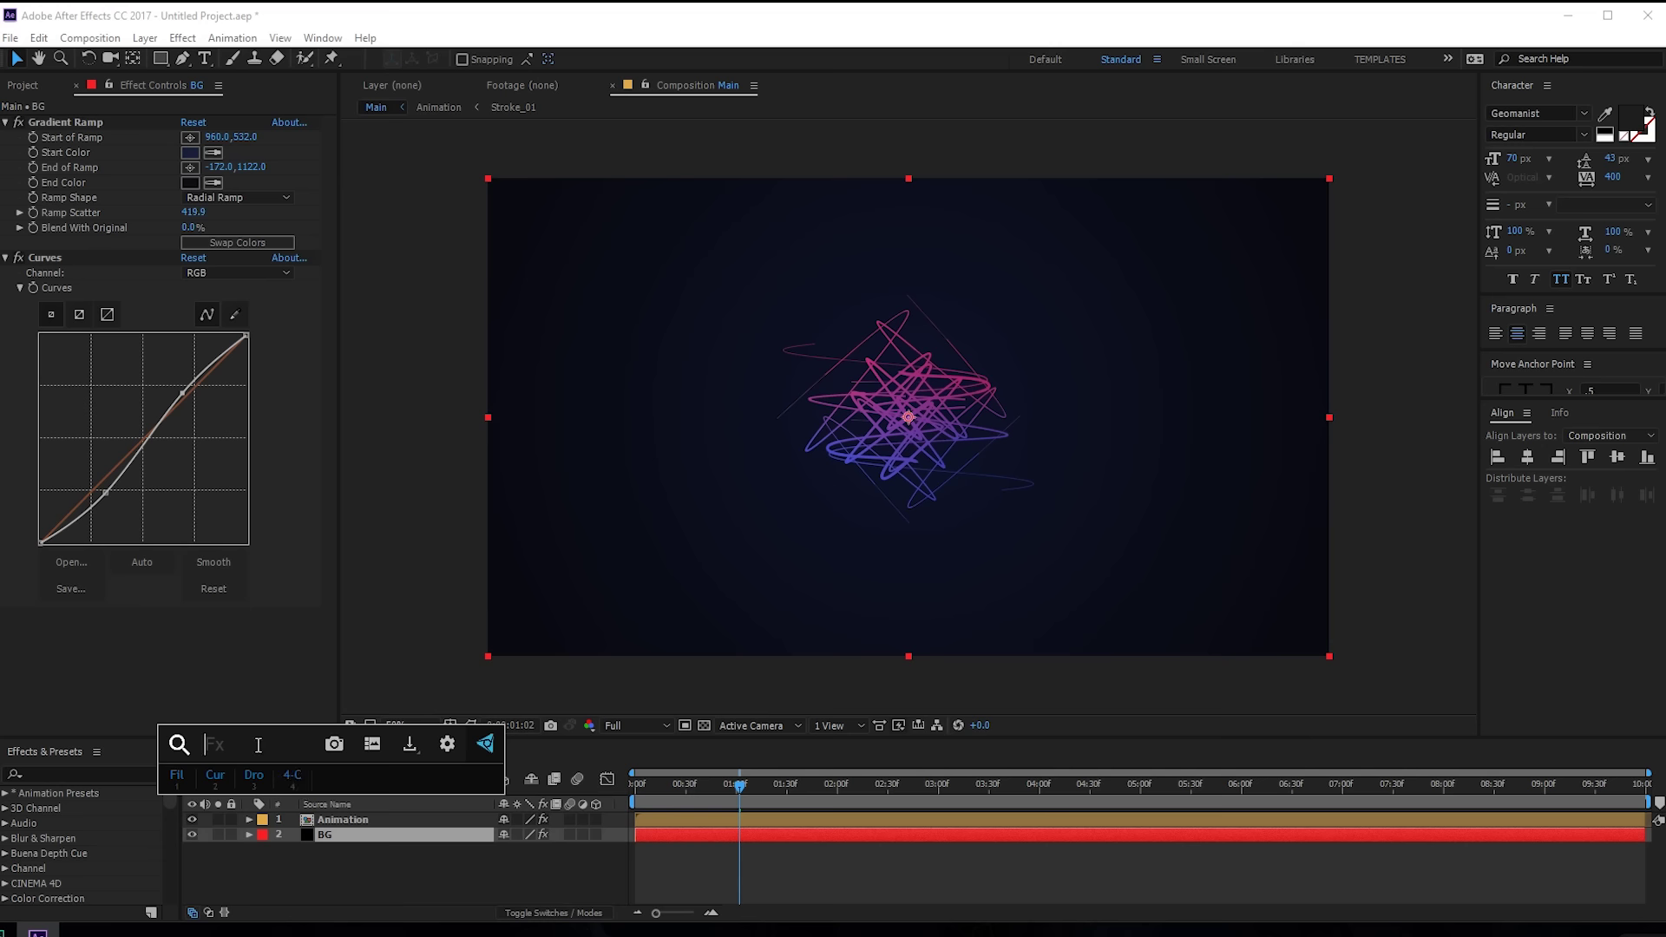
type("noi")
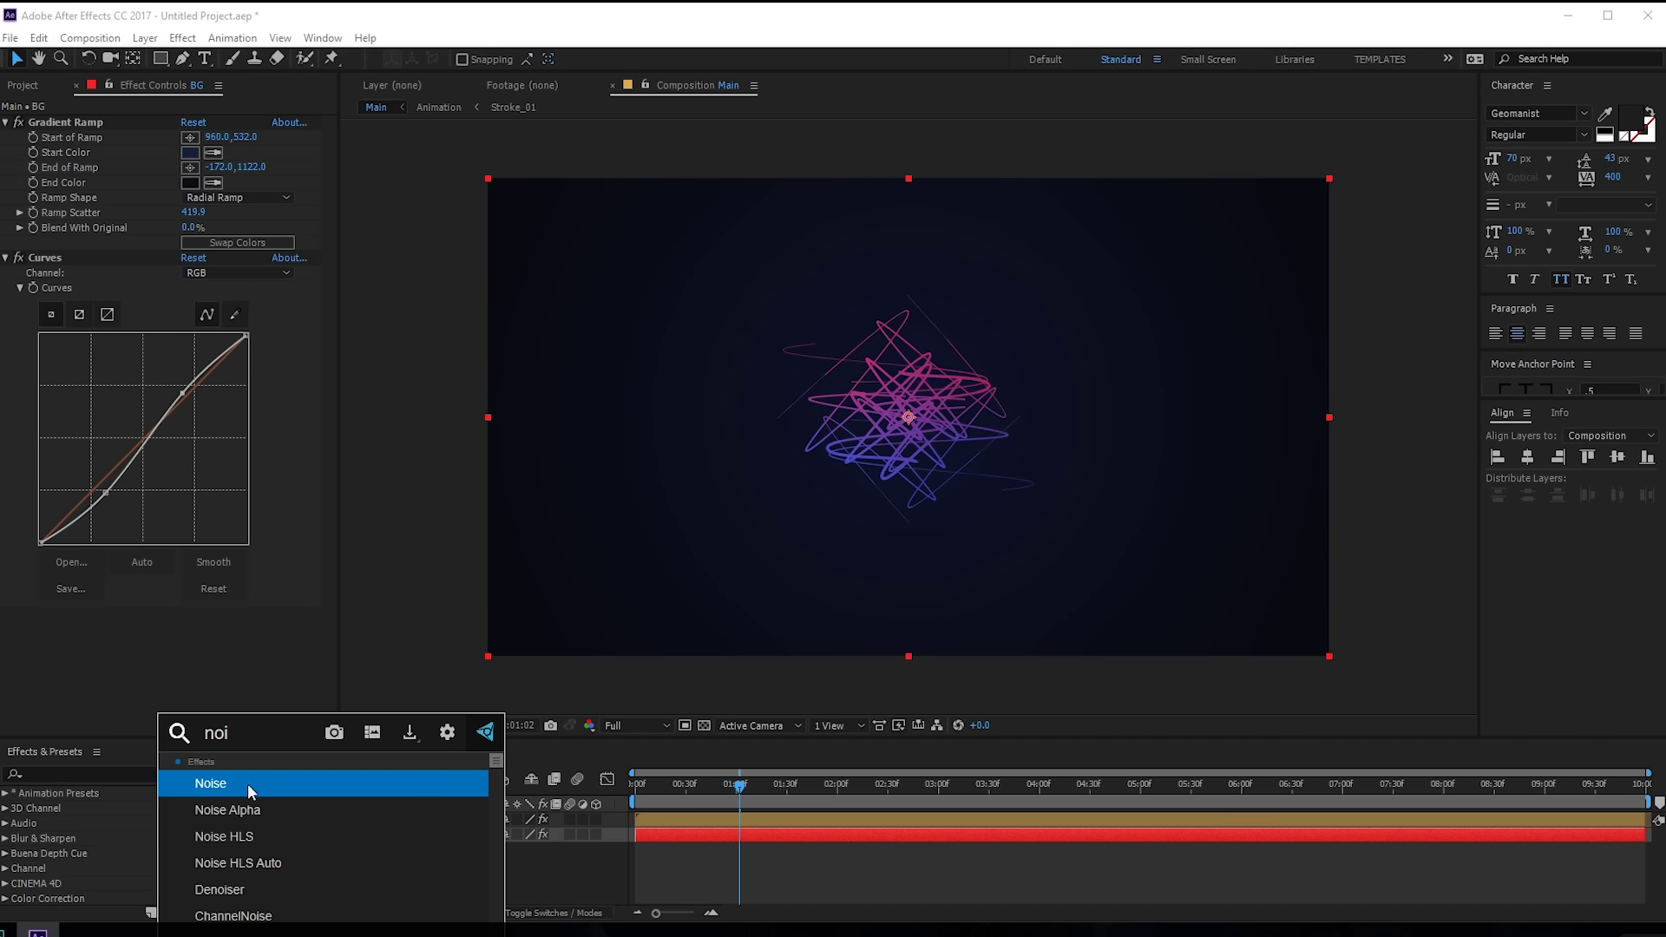
left_click(228, 783)
left_click(188, 631)
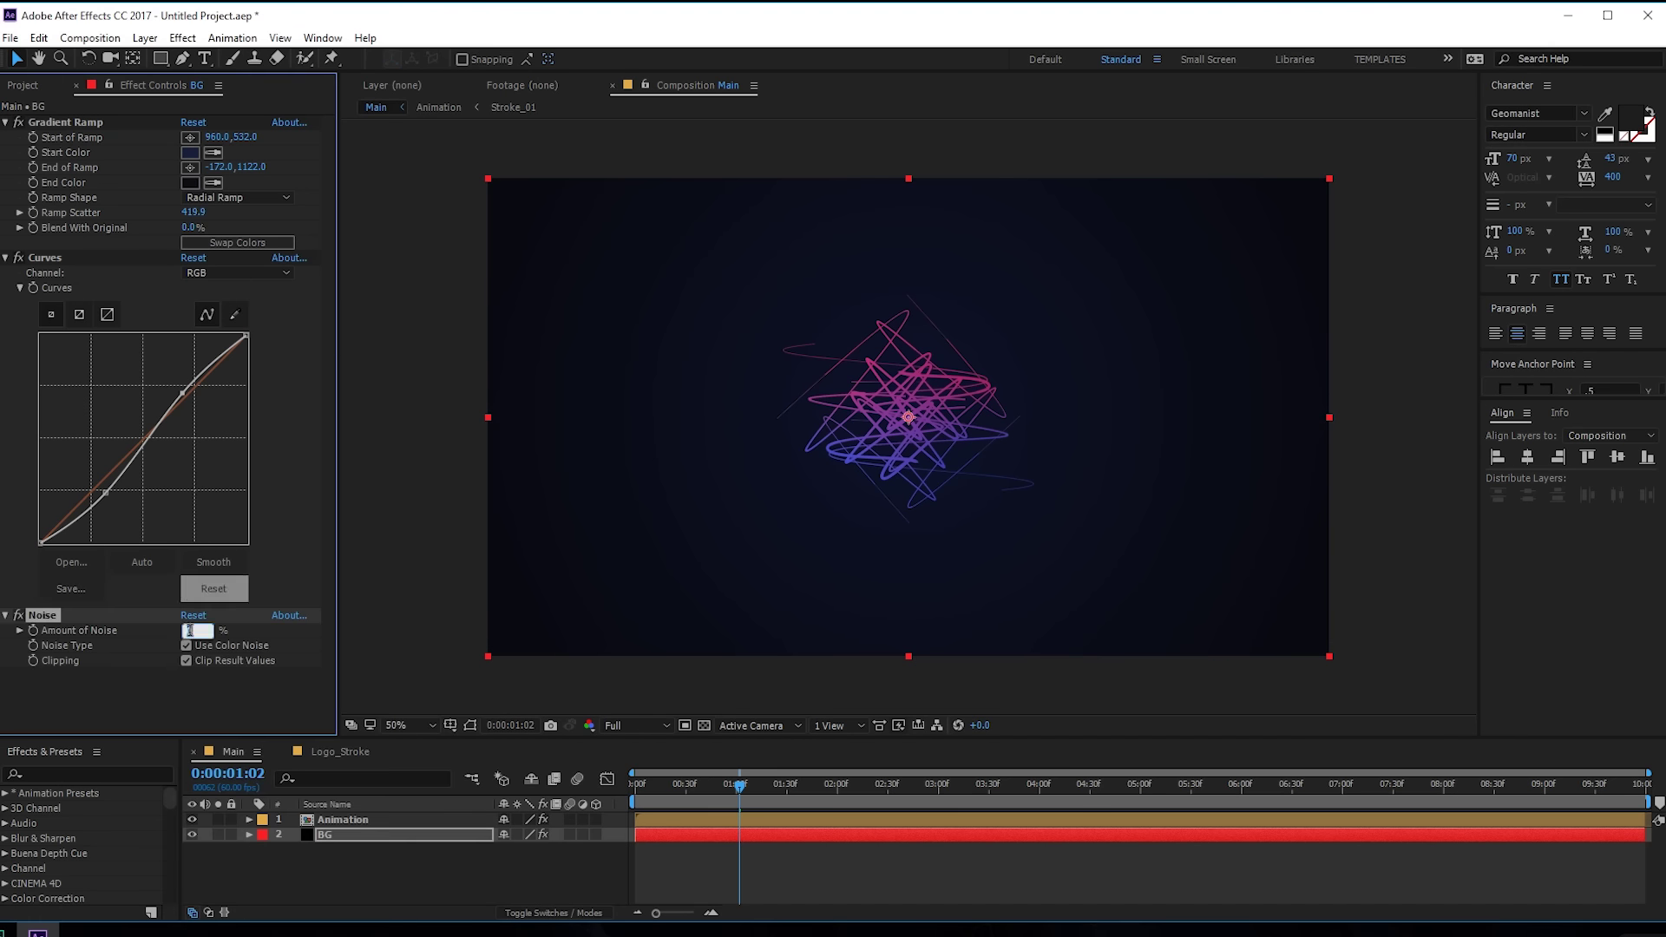
key("Return")
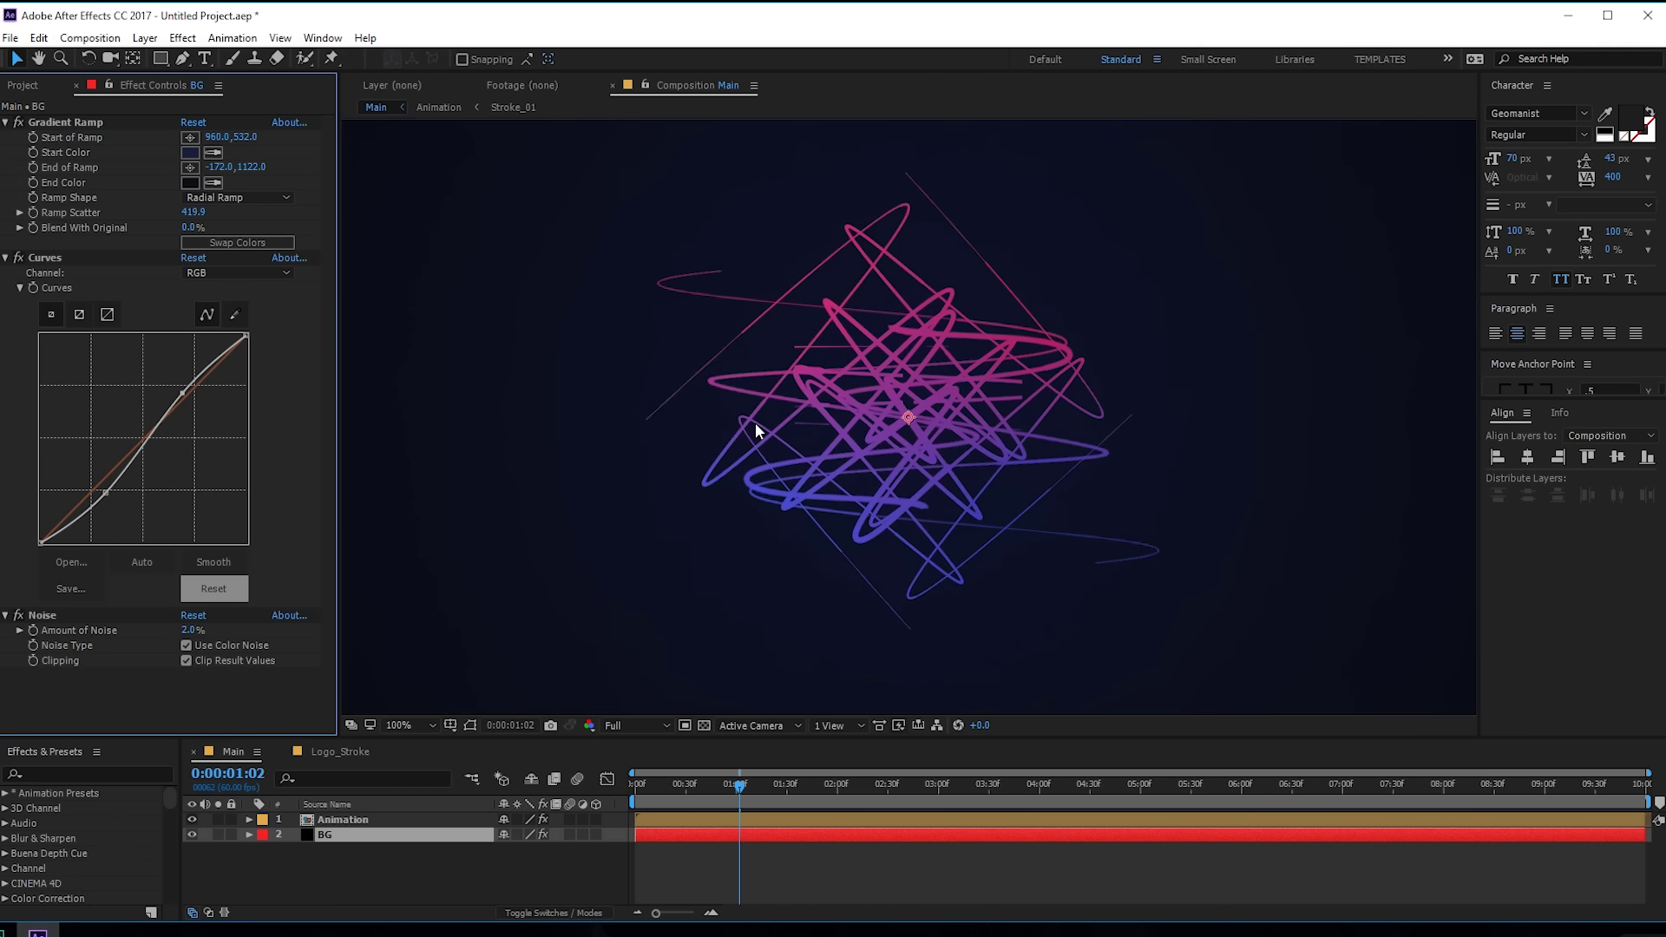
Step: Apply Glow to the Animation layer with threshold 63.9%, radius 80 and intensity 0.9, and check it at 0:00:00:54
left_click(321, 817)
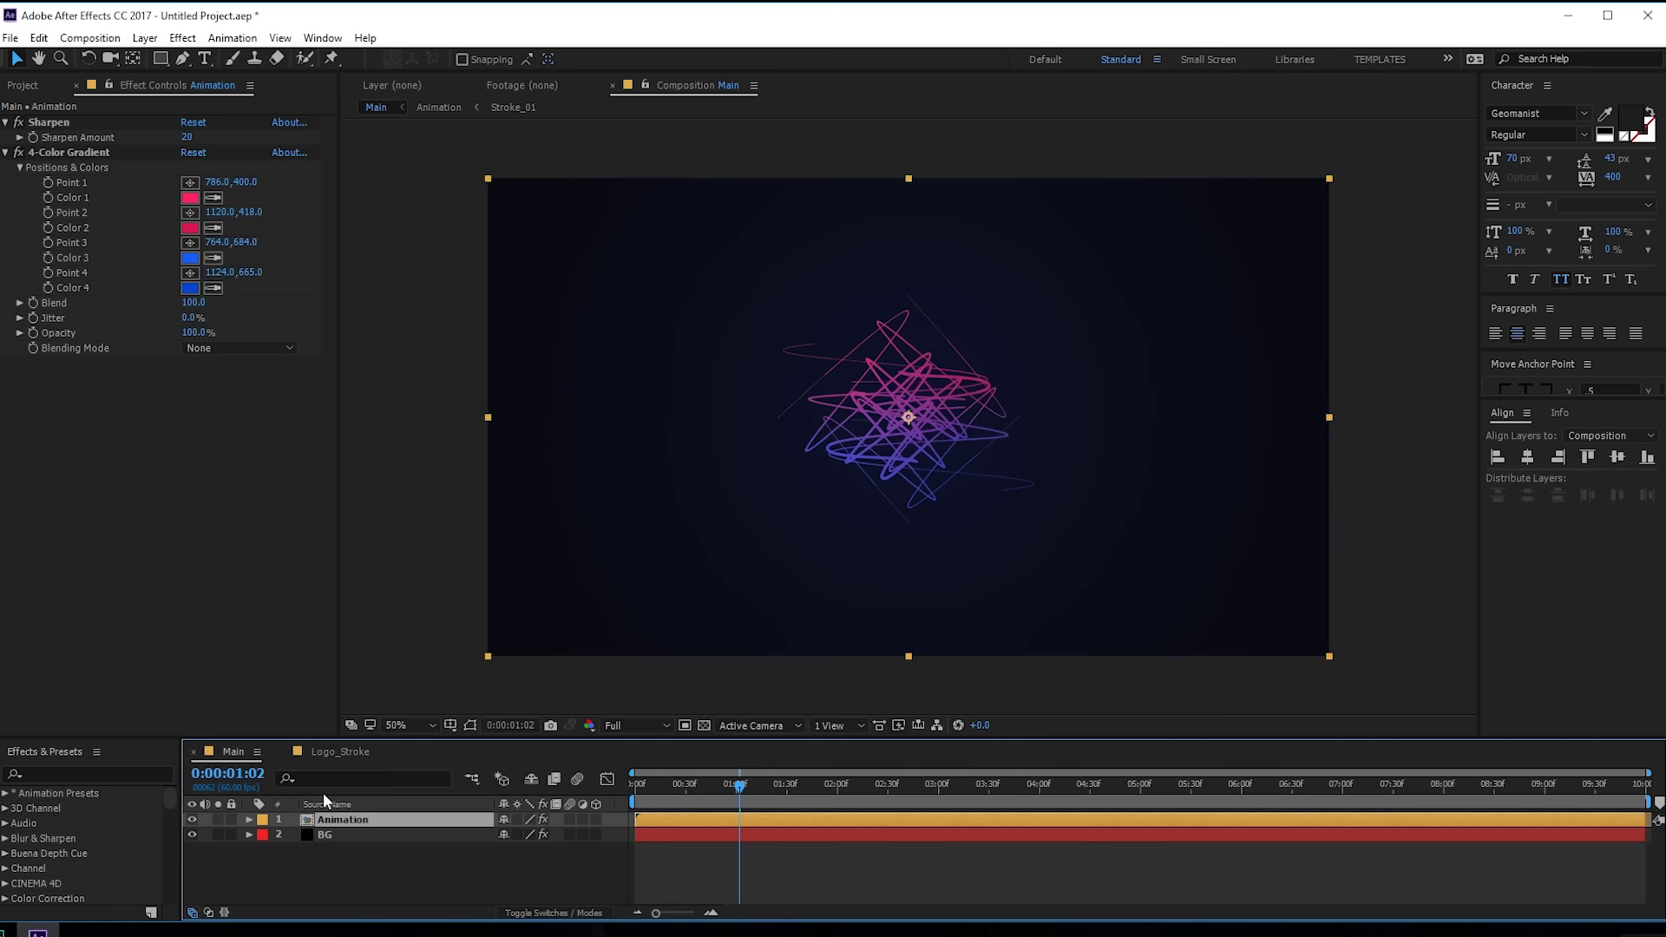
key("ctrl+space")
type("glo")
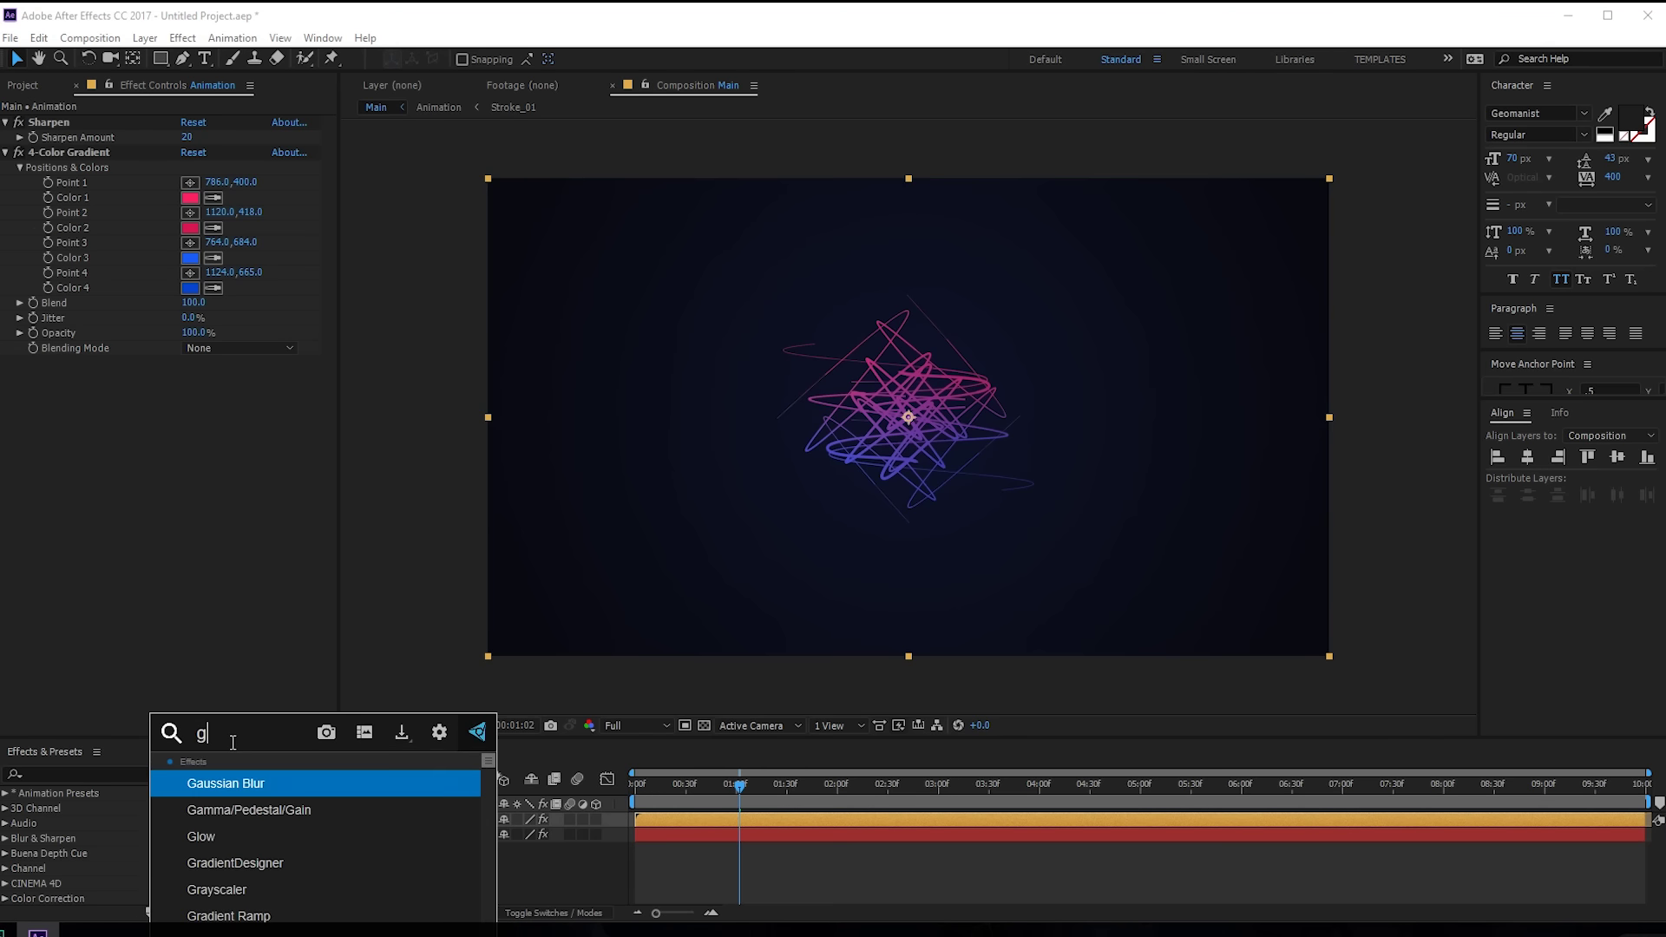
left_click(216, 805)
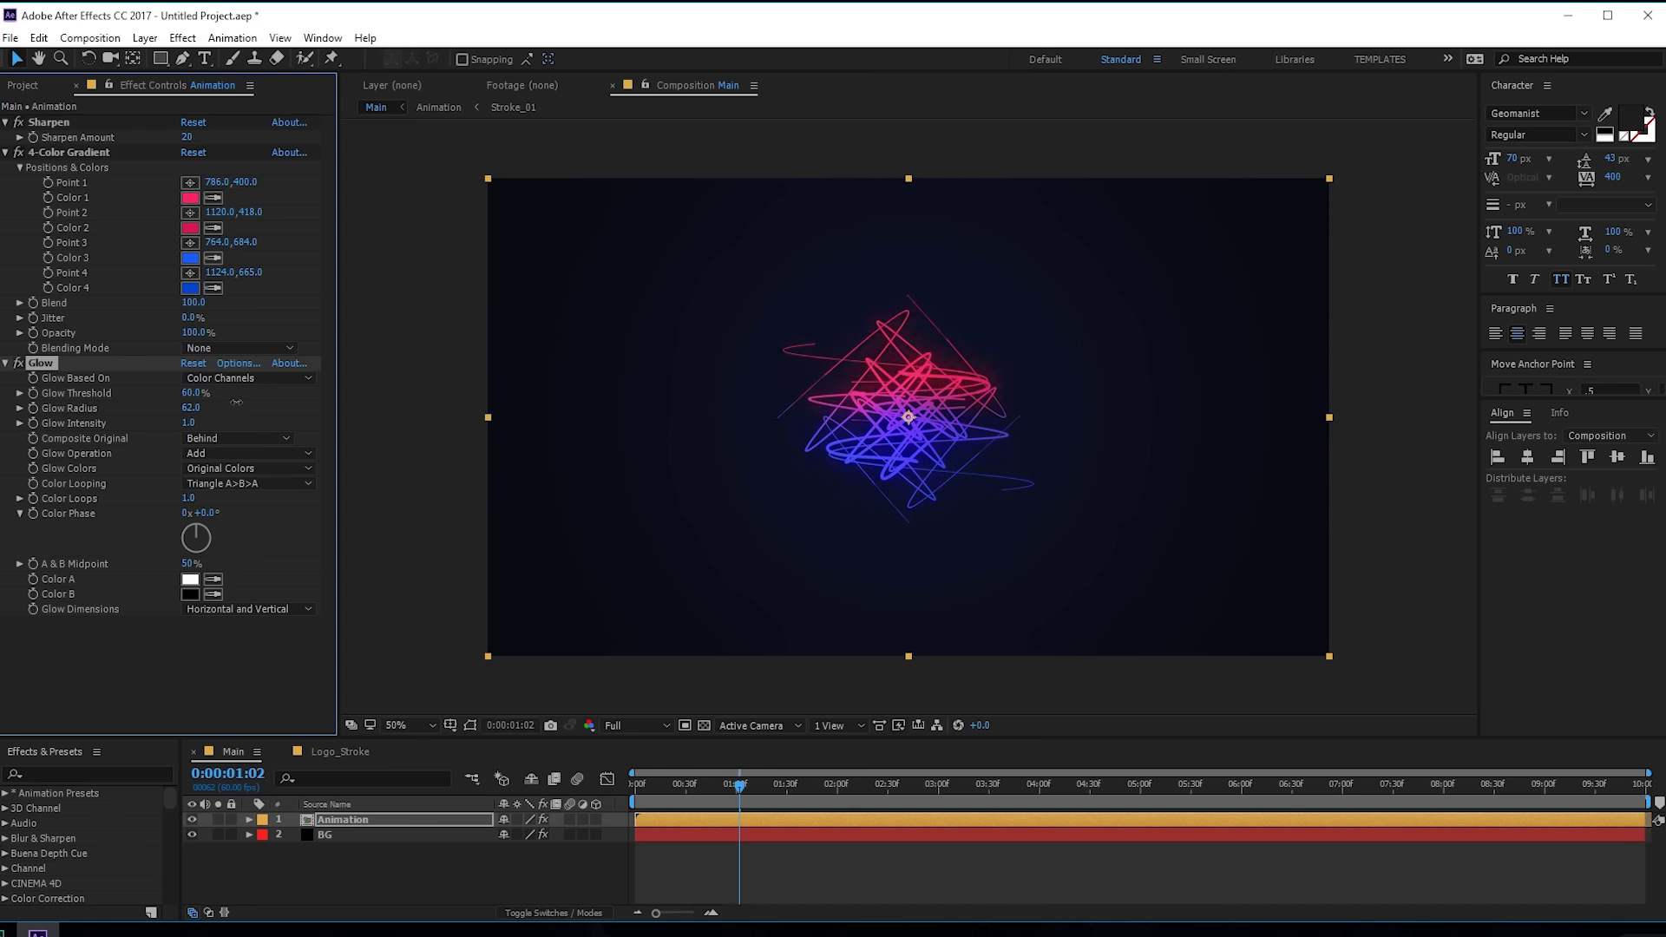
left_click_drag(191, 393, 213, 392)
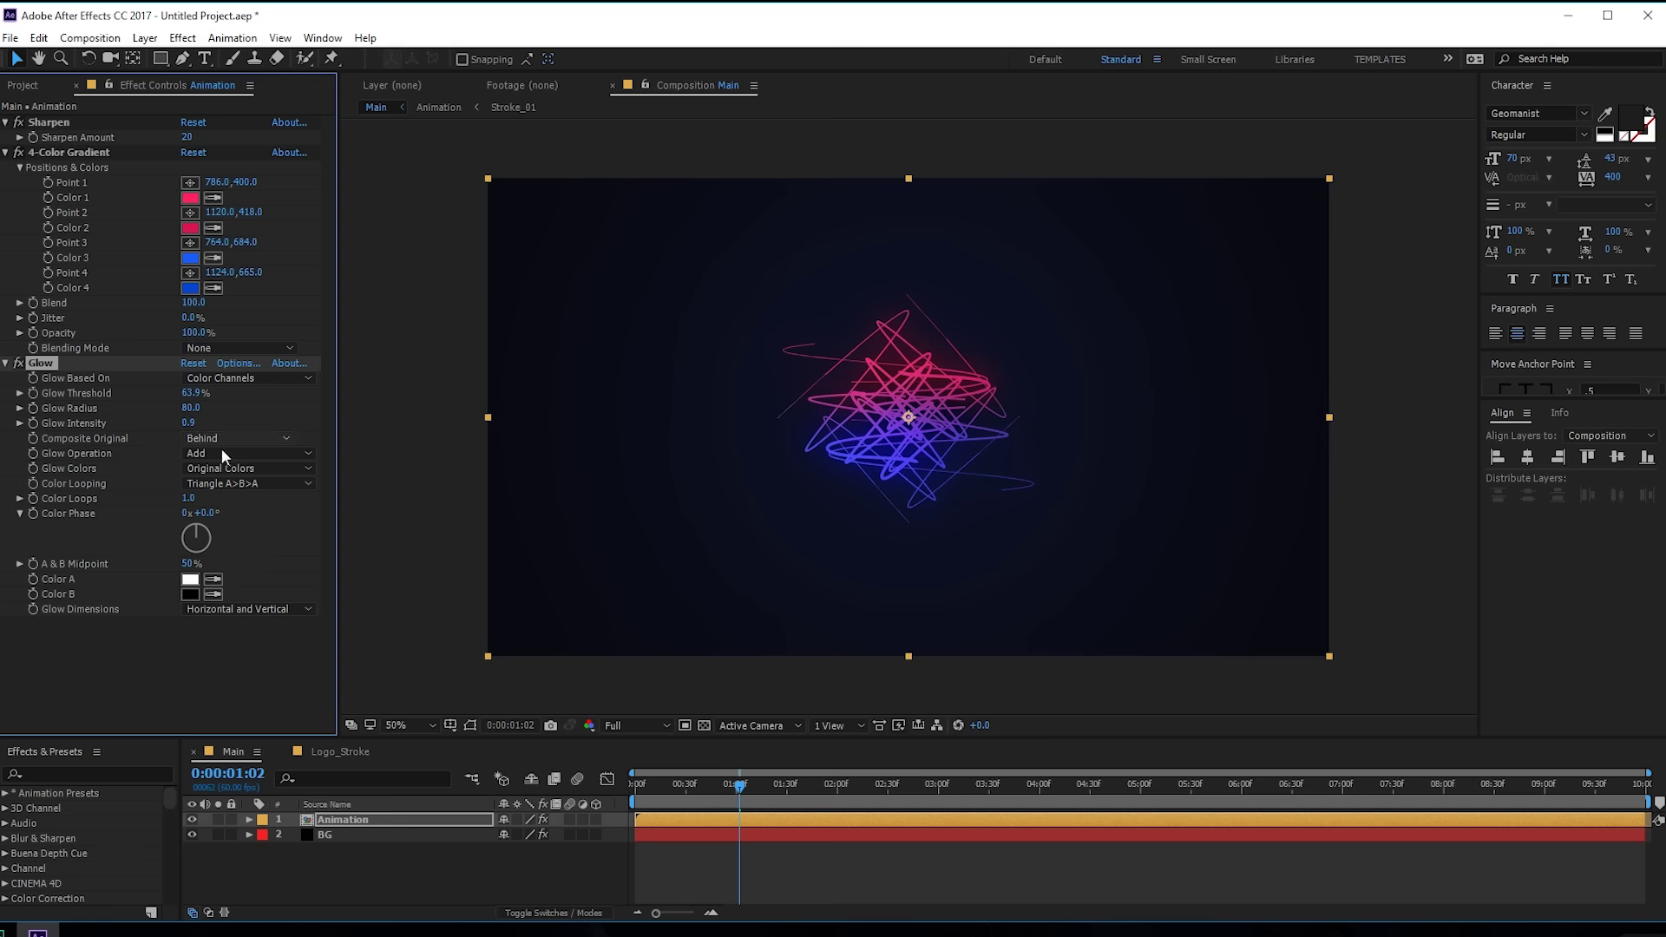
mouse_move(740, 785)
left_mouse_down()
mouse_move(830, 792)
mouse_move(700, 796)
mouse_move(726, 790)
left_mouse_up()
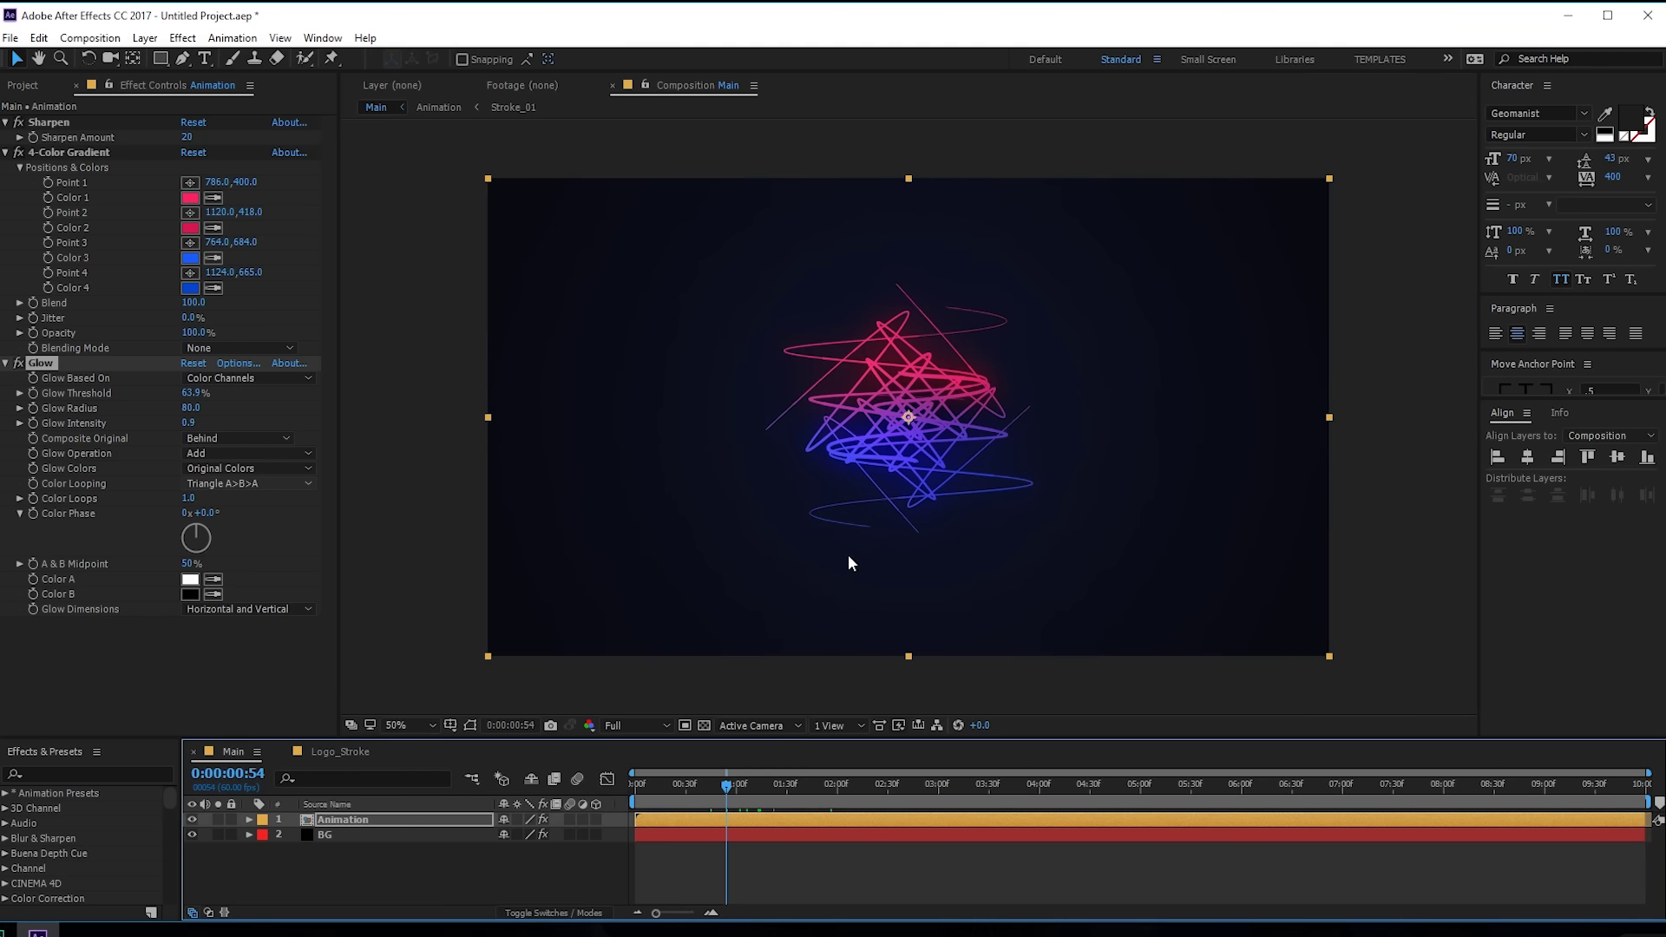
Step: Apply Drop Shadow to the Animation layer and move the effect between Sharpen and 4-Color Gradient
left_click(338, 823)
key("ctrl+space")
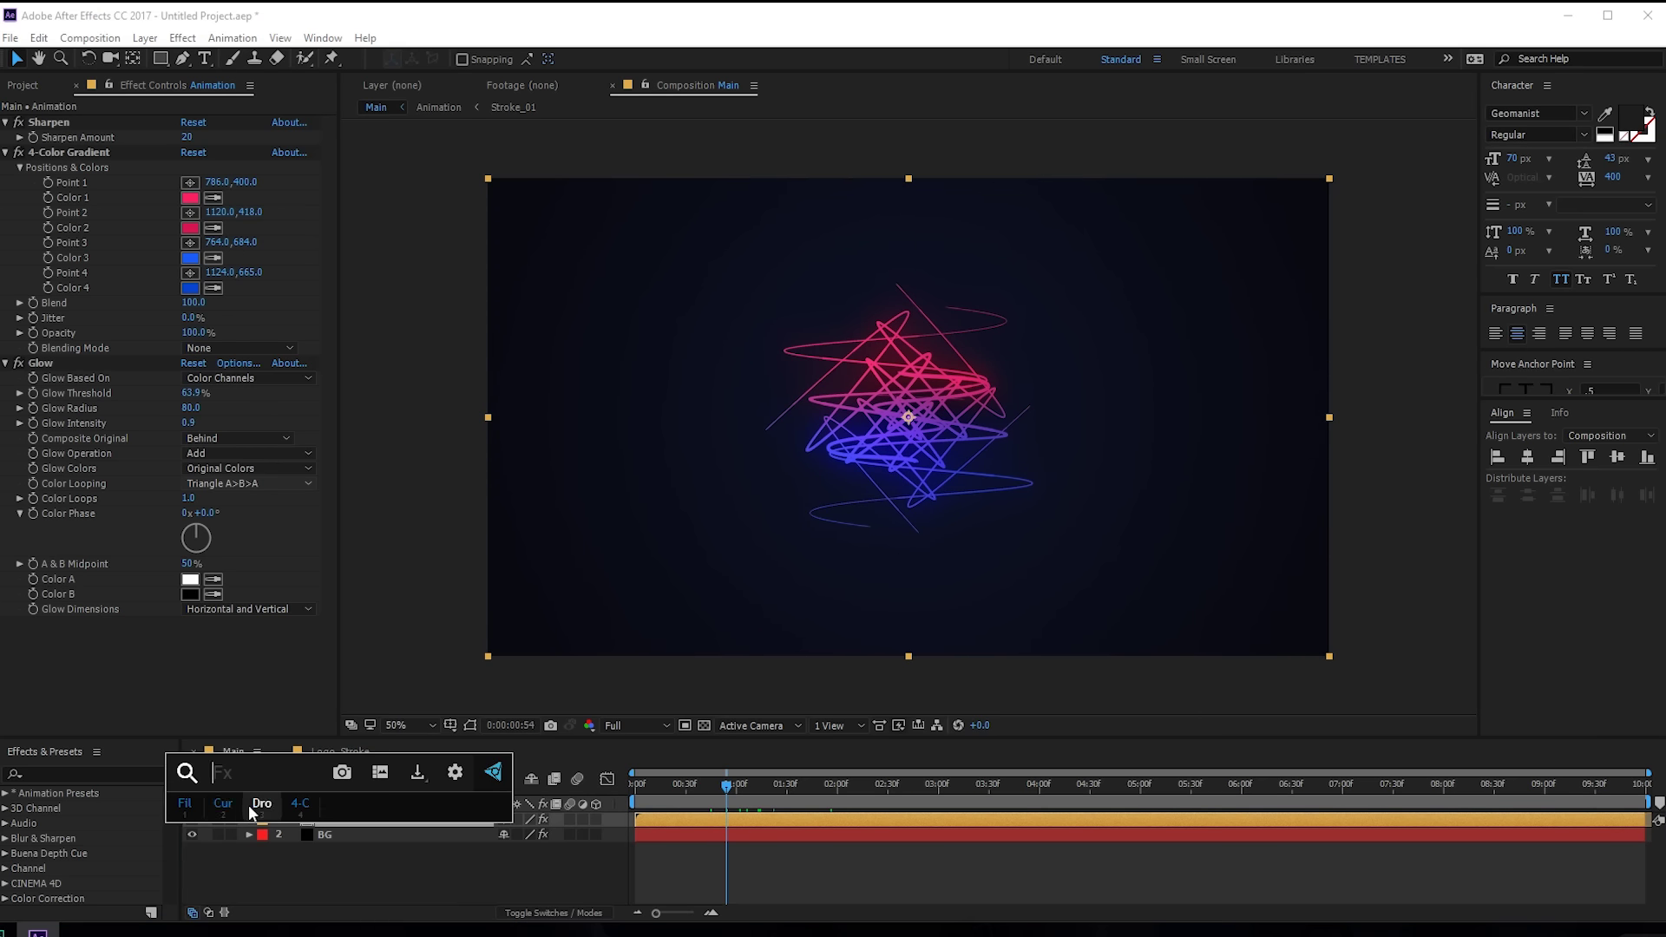
left_click(260, 804)
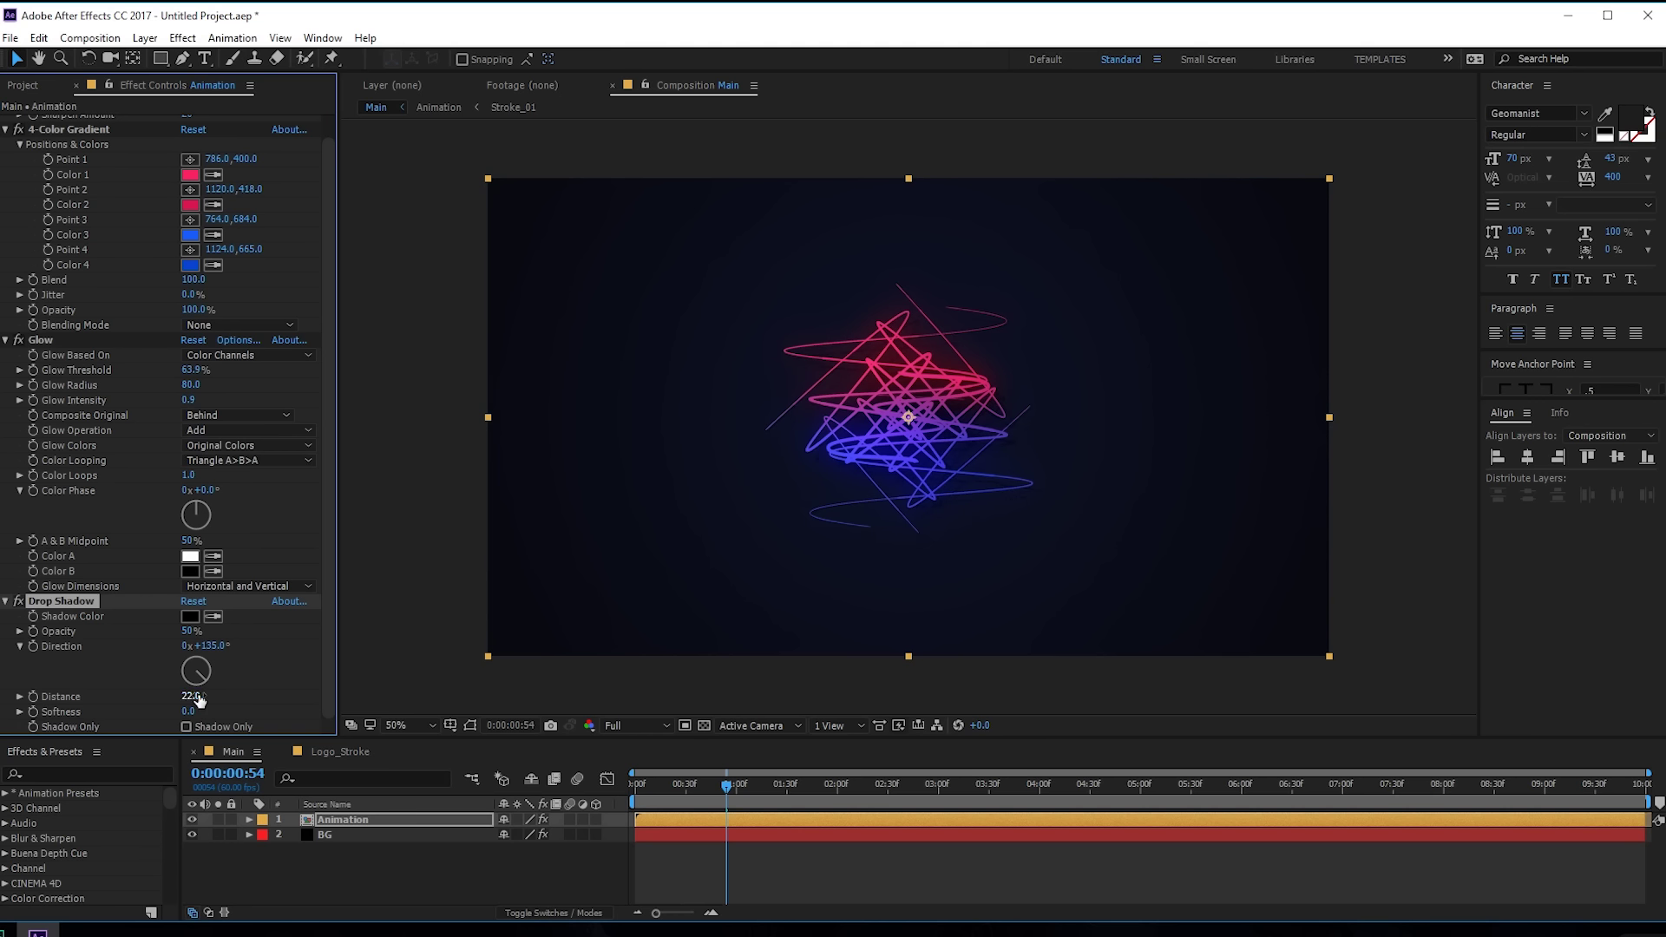
left_click_drag(66, 597, 70, 127)
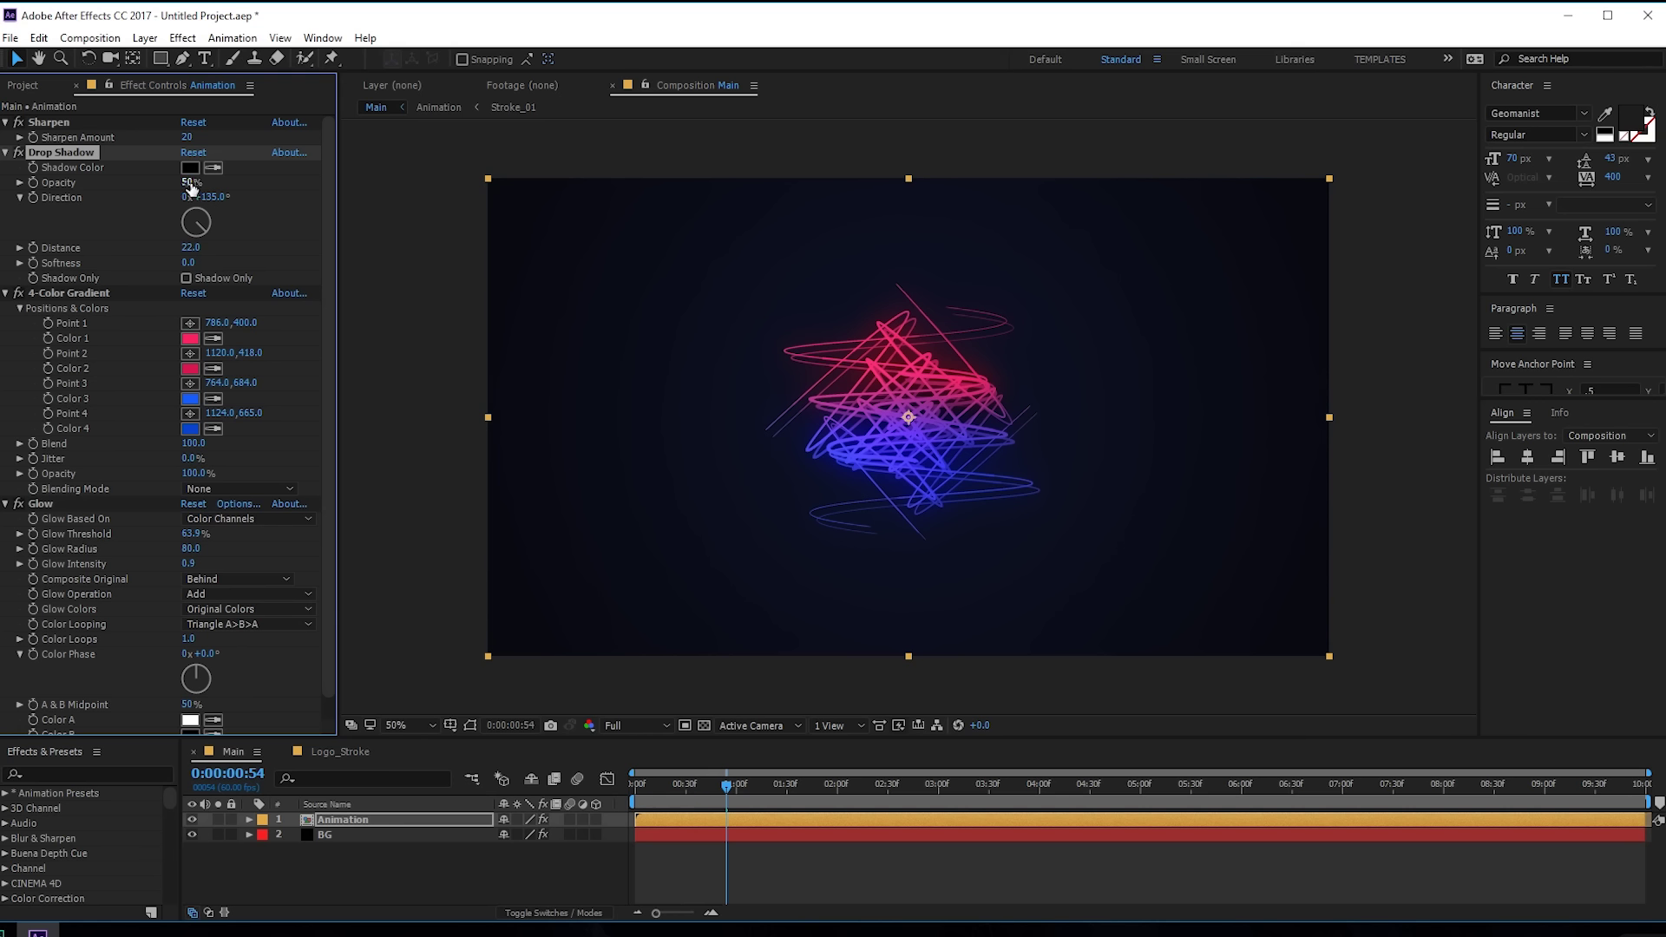
Step: Try the drop shadow at 15% and 100% opacity with distance 24, comparing the strokes at 0:00:00:24 and 0:00:00:30
left_click_drag(188, 183, 97, 202)
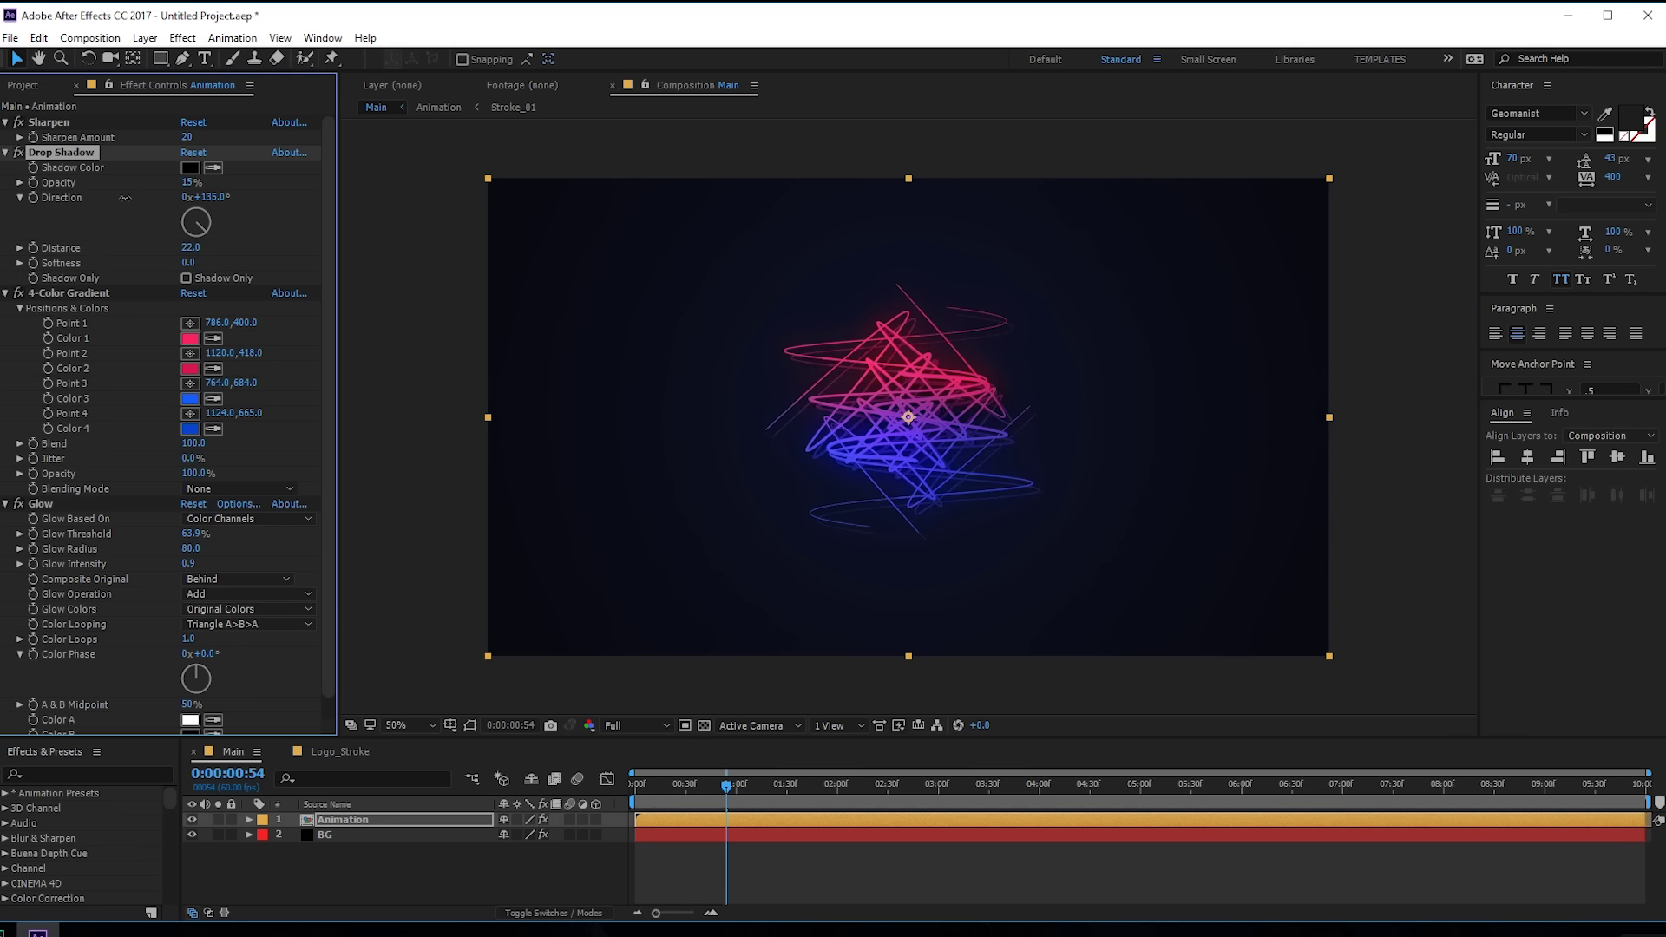
left_click_drag(732, 785, 681, 782)
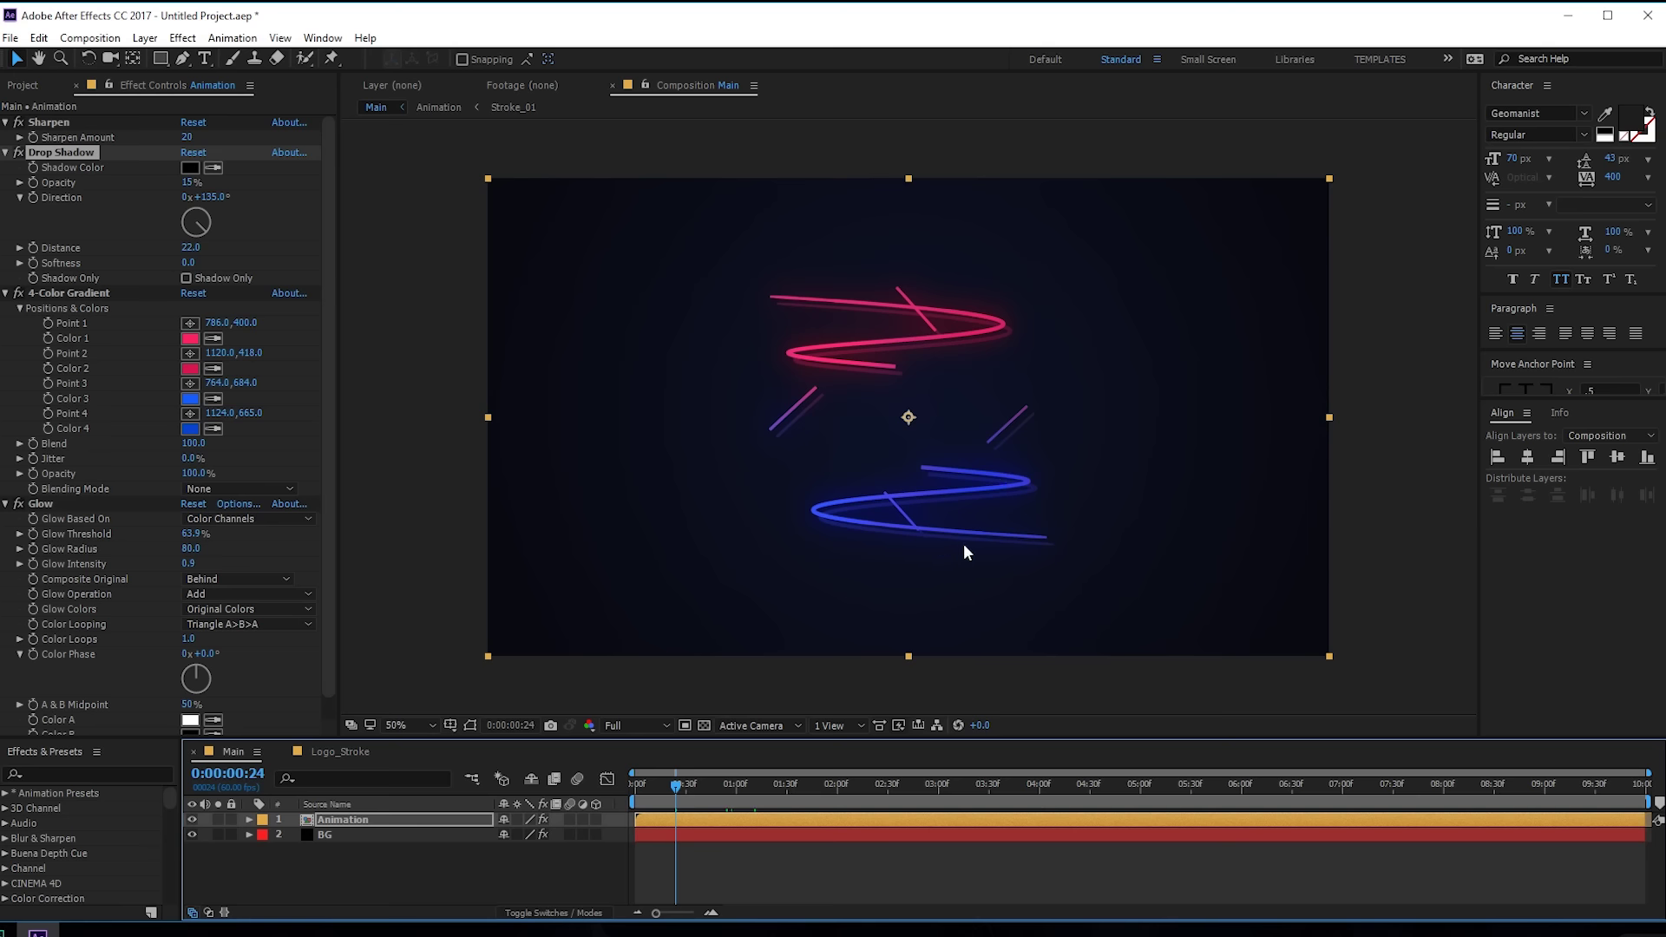
mouse_move(187, 251)
left_mouse_down()
mouse_move(161, 239)
mouse_move(199, 240)
mouse_move(173, 238)
mouse_move(188, 182)
mouse_move(474, 193)
left_mouse_up()
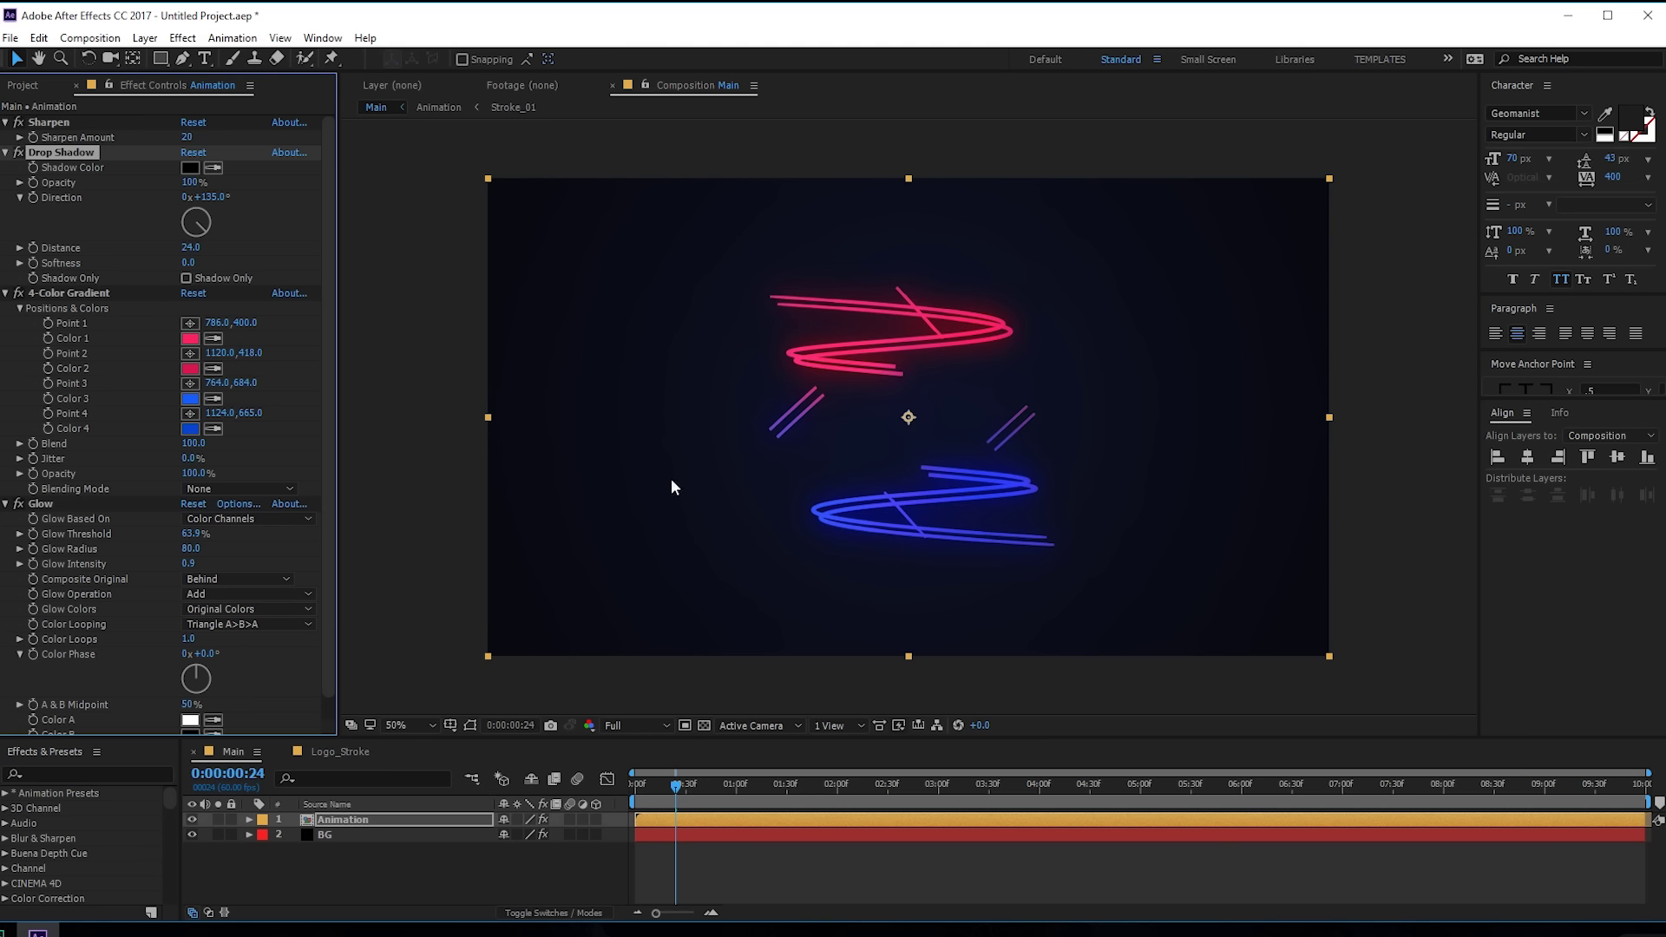
mouse_move(680, 788)
left_mouse_down()
mouse_move(796, 785)
mouse_move(691, 768)
left_mouse_up()
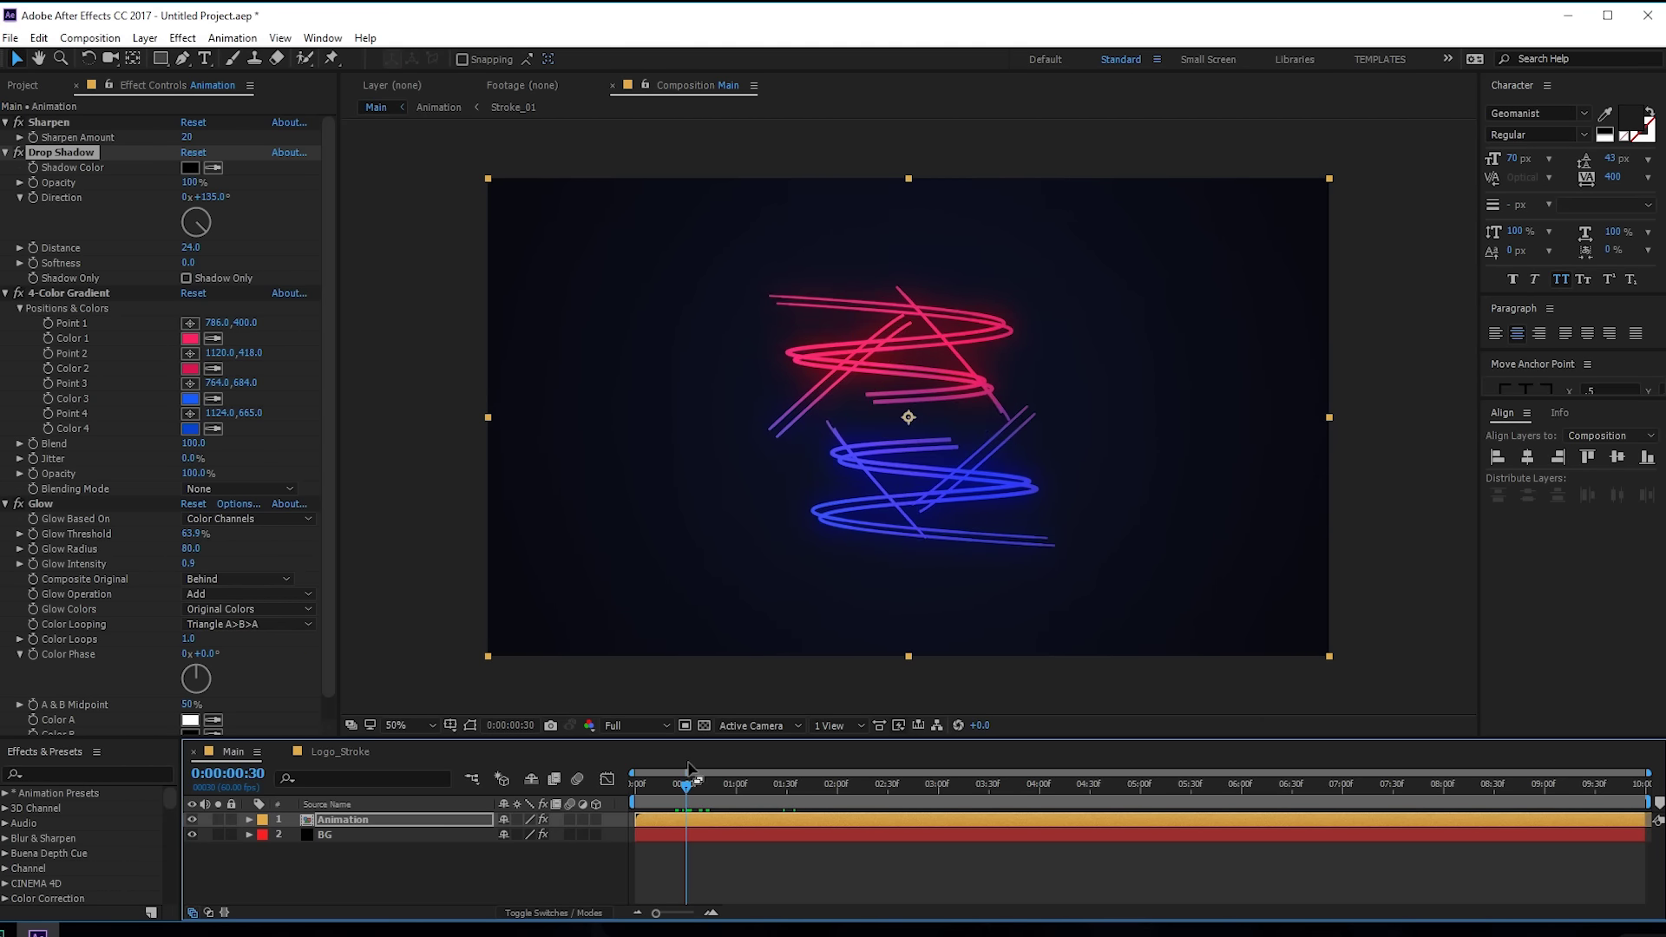
Step: Set the drop shadow's opacity to 20% and distance to 13, and check the strokes at 0:00:00:57
left_click(190, 182)
type("20")
key("Return")
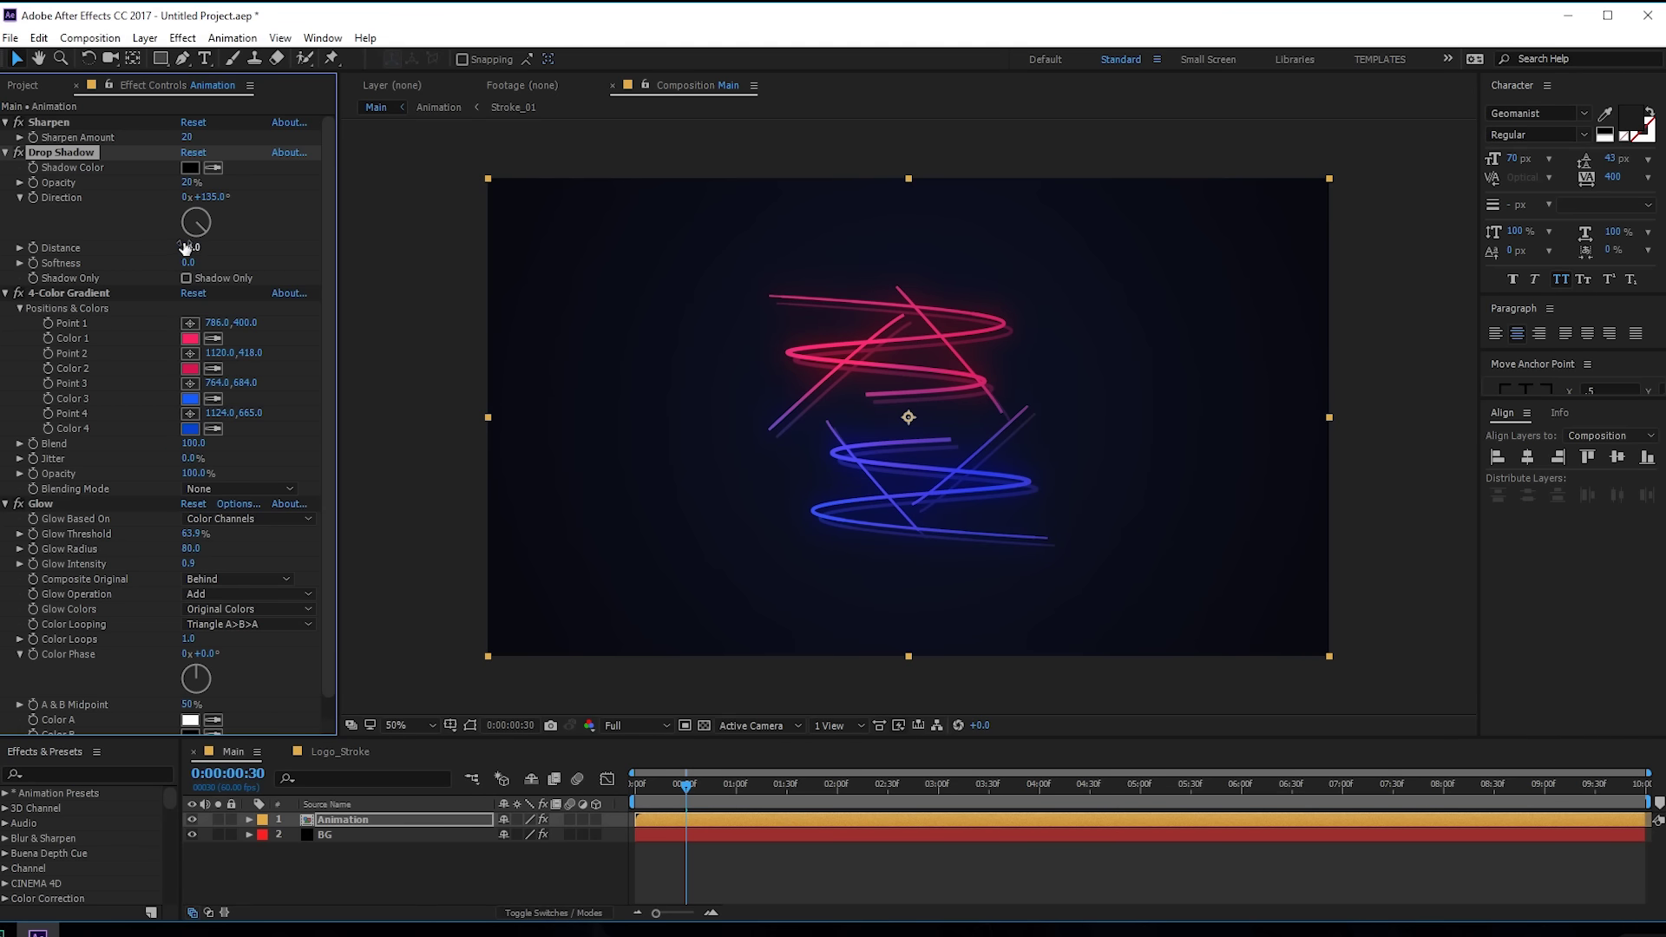
left_click_drag(190, 246, 178, 247)
mouse_move(688, 785)
left_mouse_down()
mouse_move(857, 791)
mouse_move(731, 787)
left_mouse_up()
scroll(875, 523, "up", 2)
scroll(868, 533, "down", 2)
Step: Duplicate the Animation layer and shift the top copy about 0.3 seconds later in the timeline
left_click(336, 821)
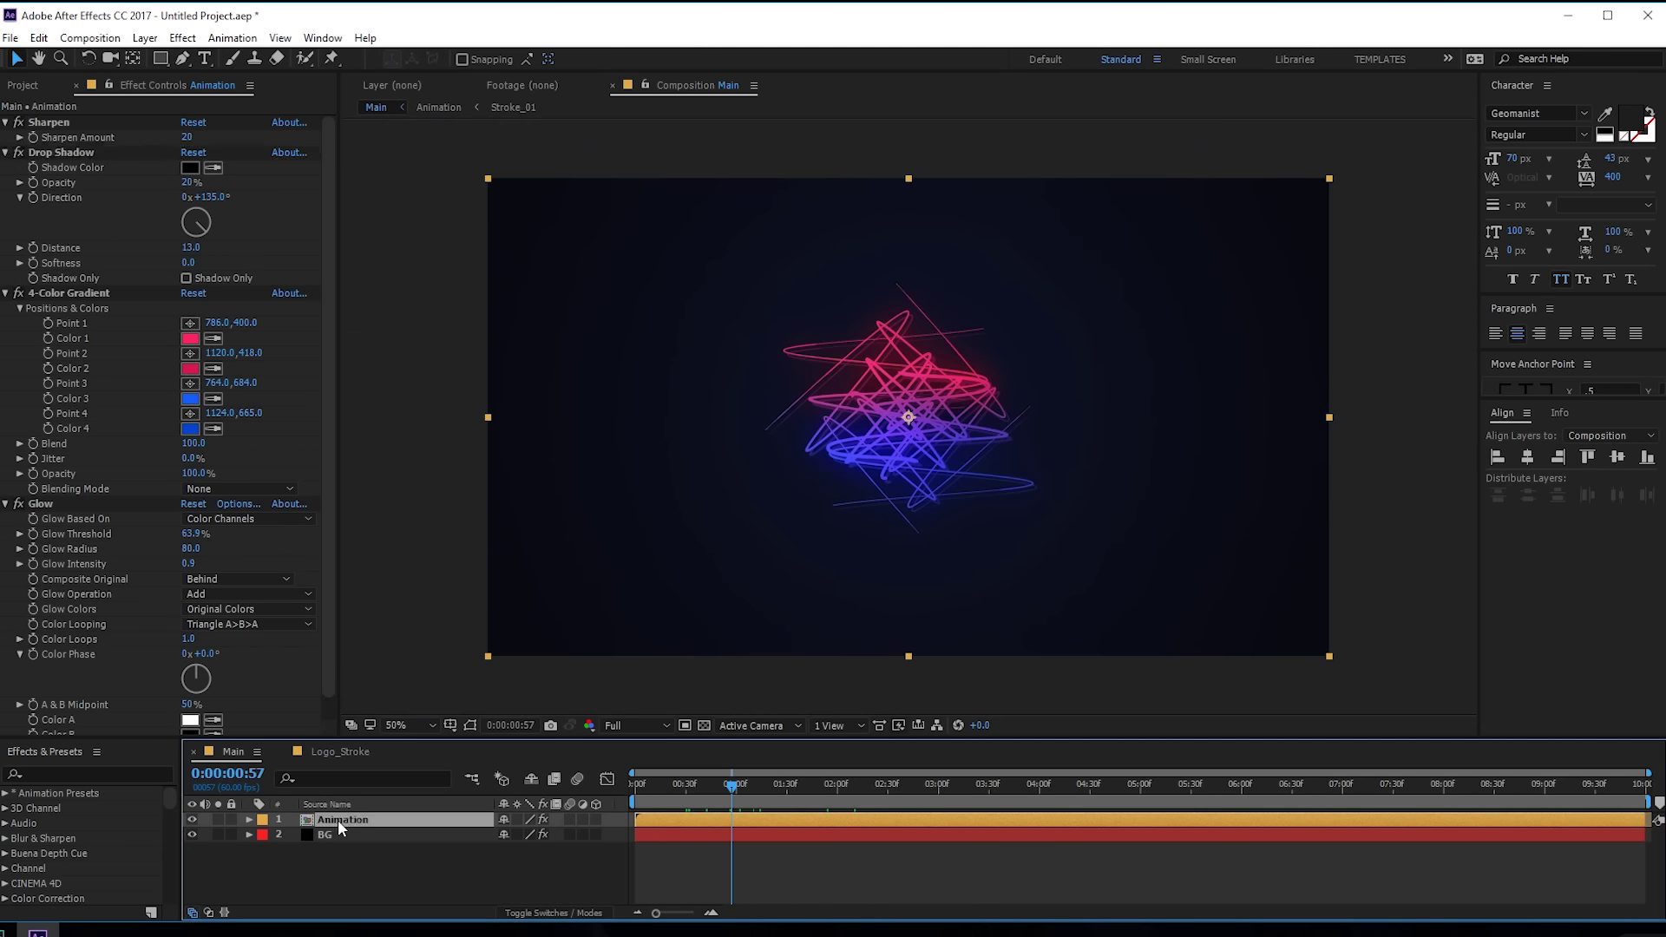
key("ctrl+d")
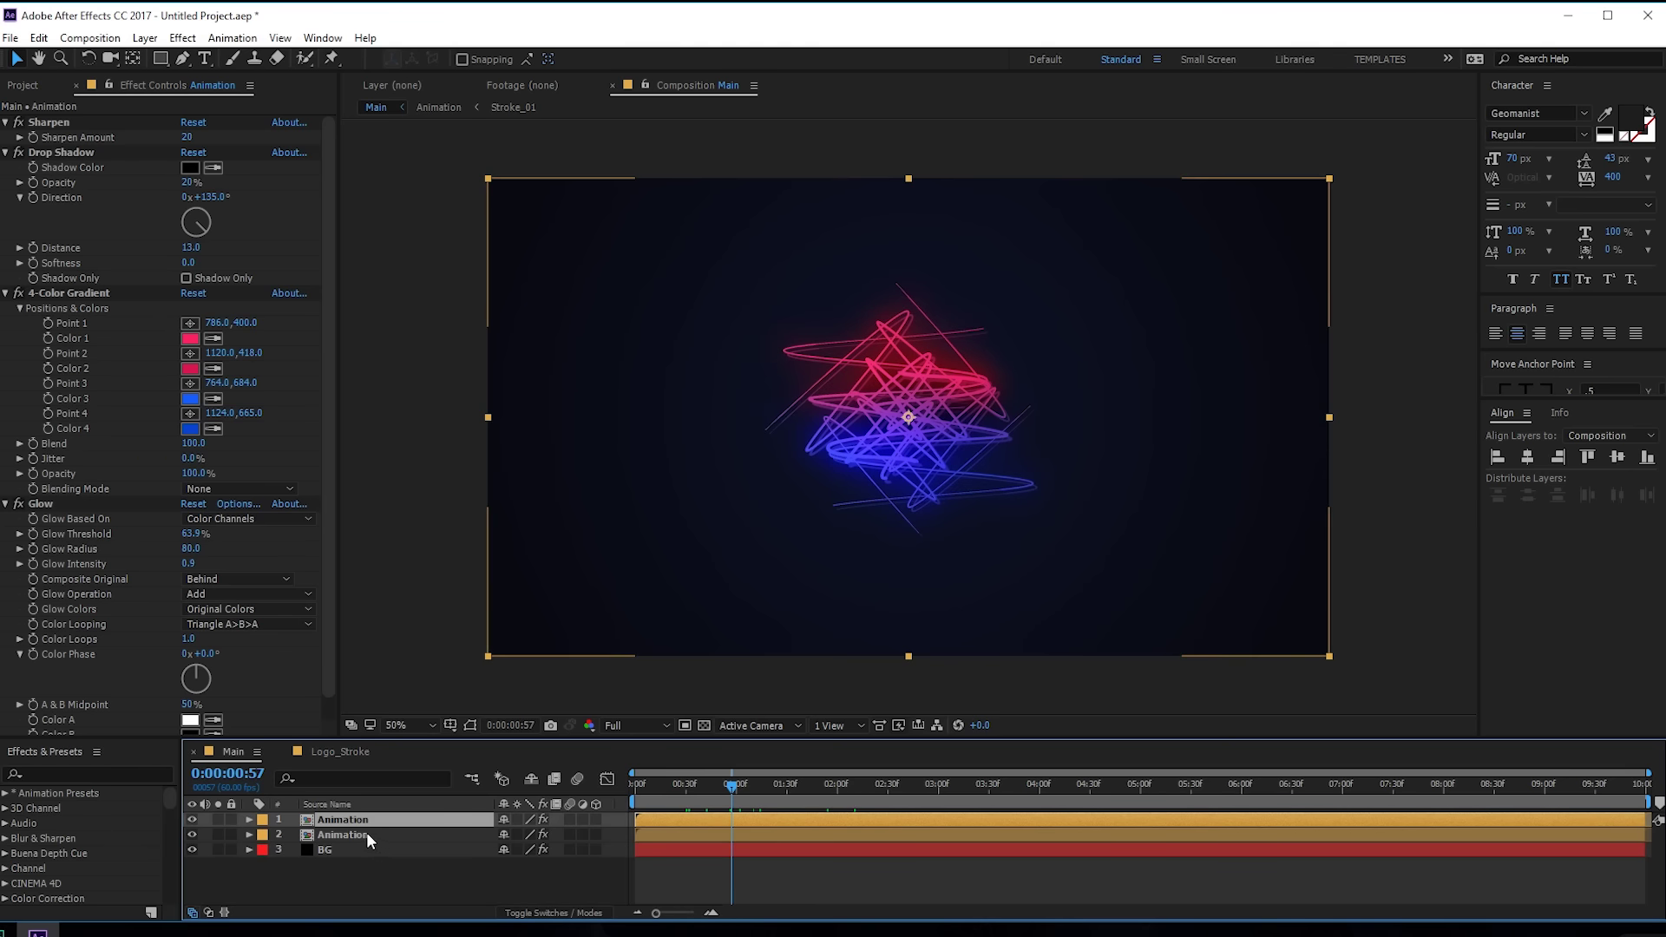
left_click_drag(678, 815, 694, 810)
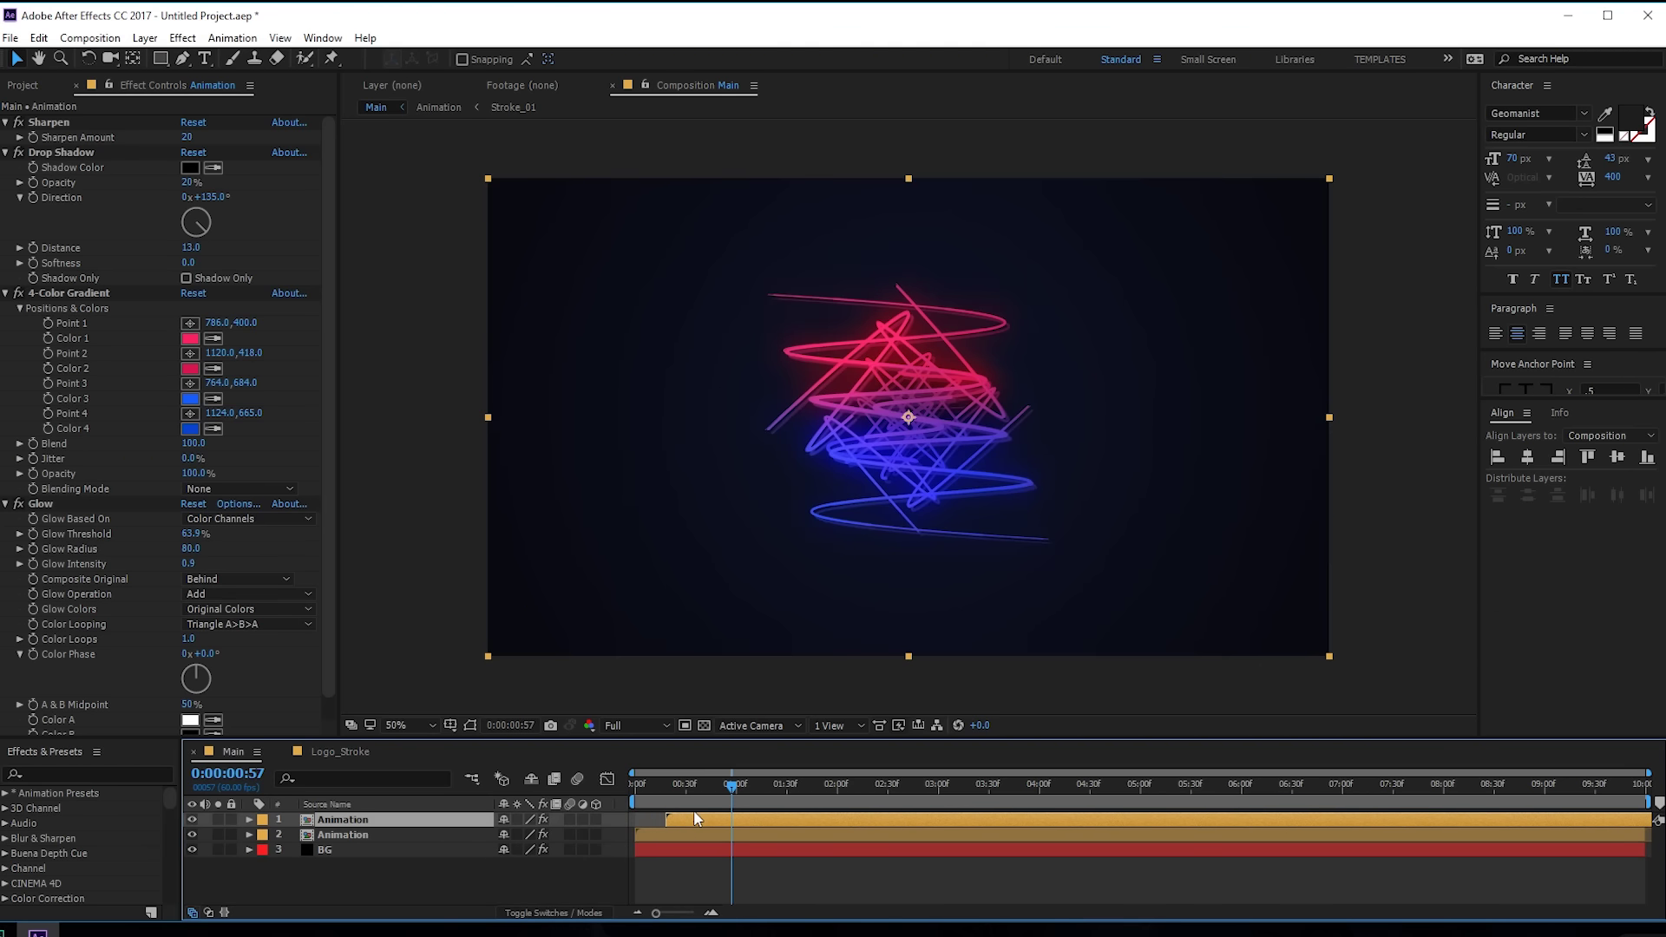
Step: Delete 4-Color Gradient from the top Animation copy and preview the reveal at Half resolution
left_click(64, 289)
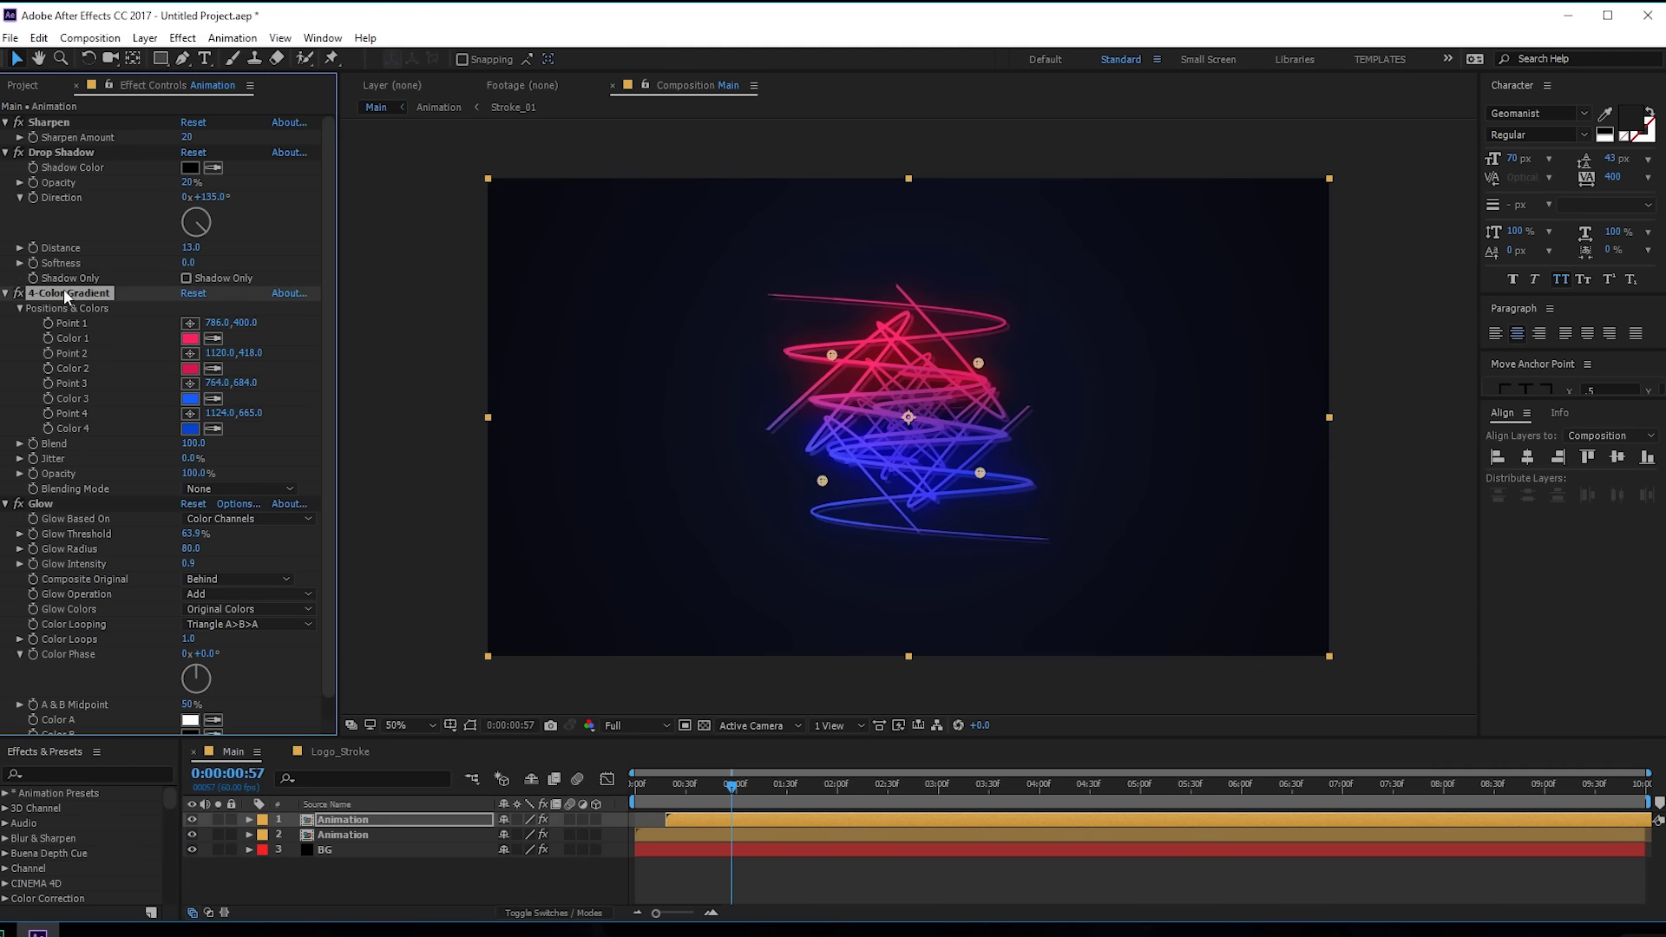
key("Delete")
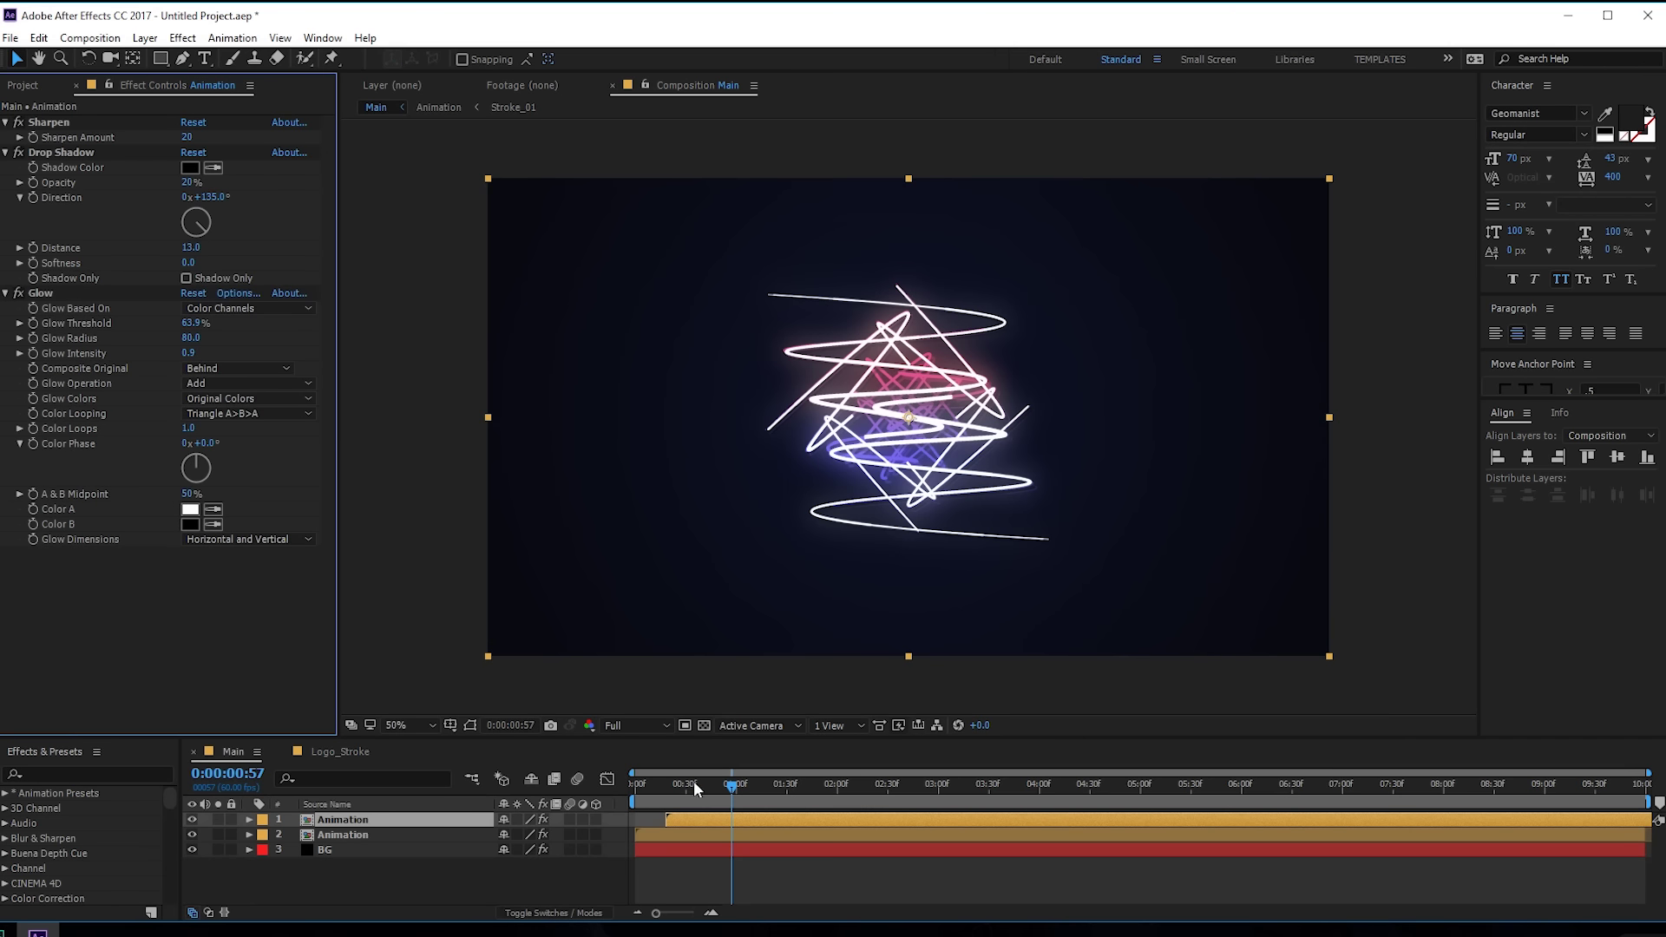
mouse_move(694, 781)
left_mouse_down()
mouse_move(662, 781)
mouse_move(701, 762)
left_mouse_up()
left_click(642, 725)
left_click(651, 795)
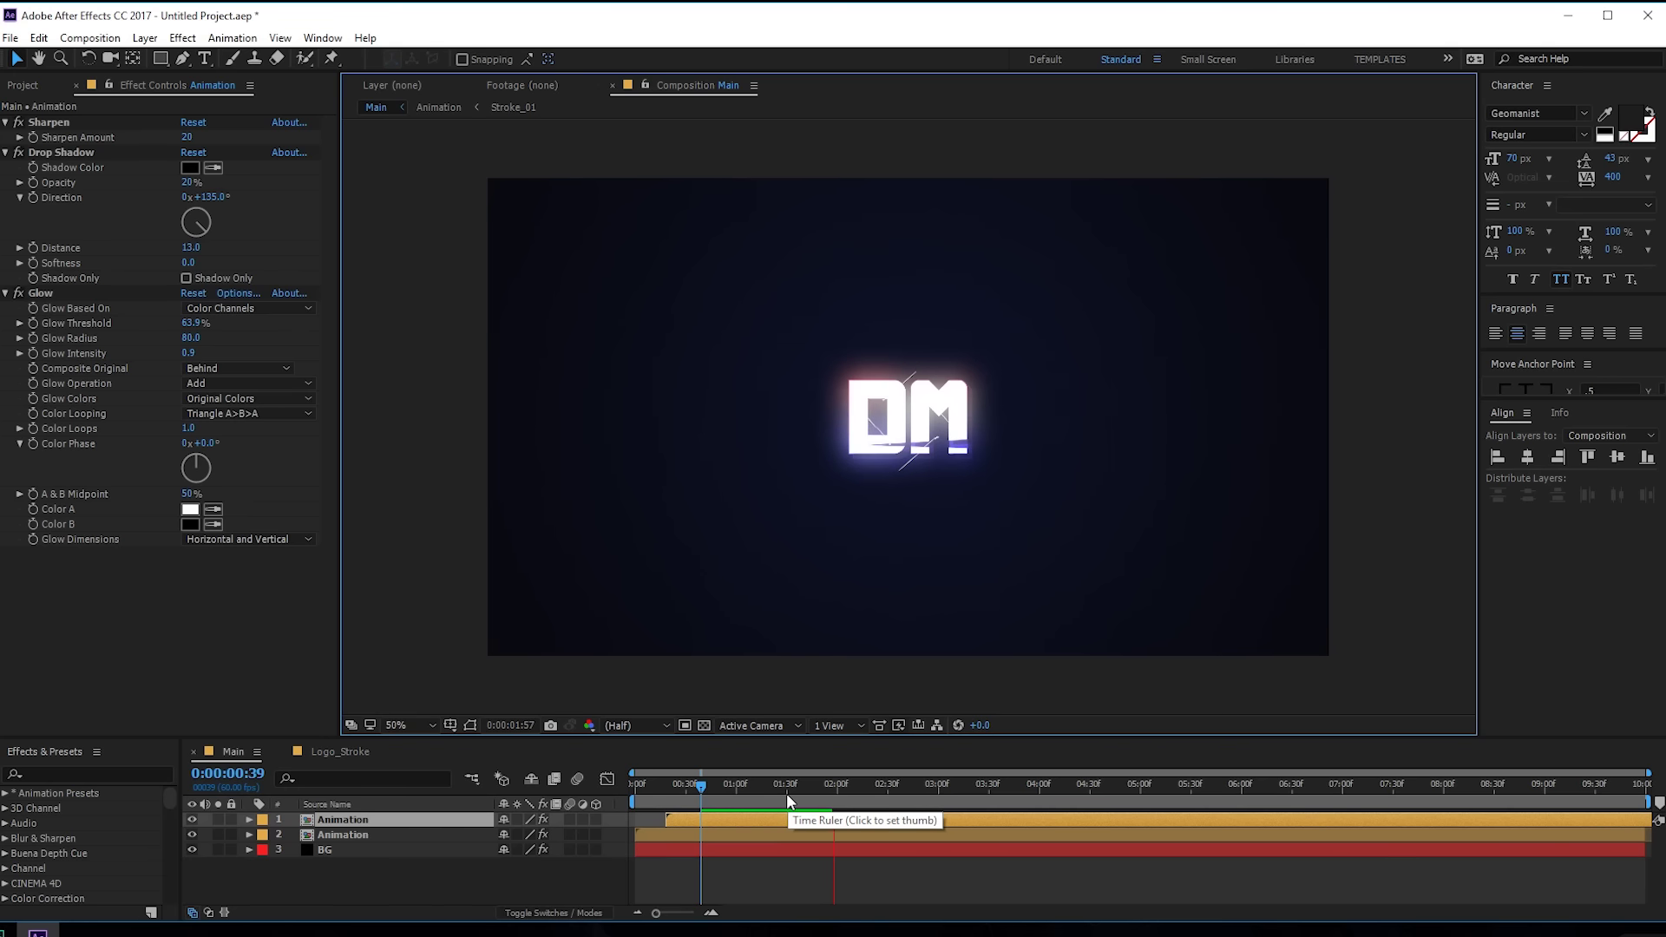
left_click_drag(787, 794, 718, 794)
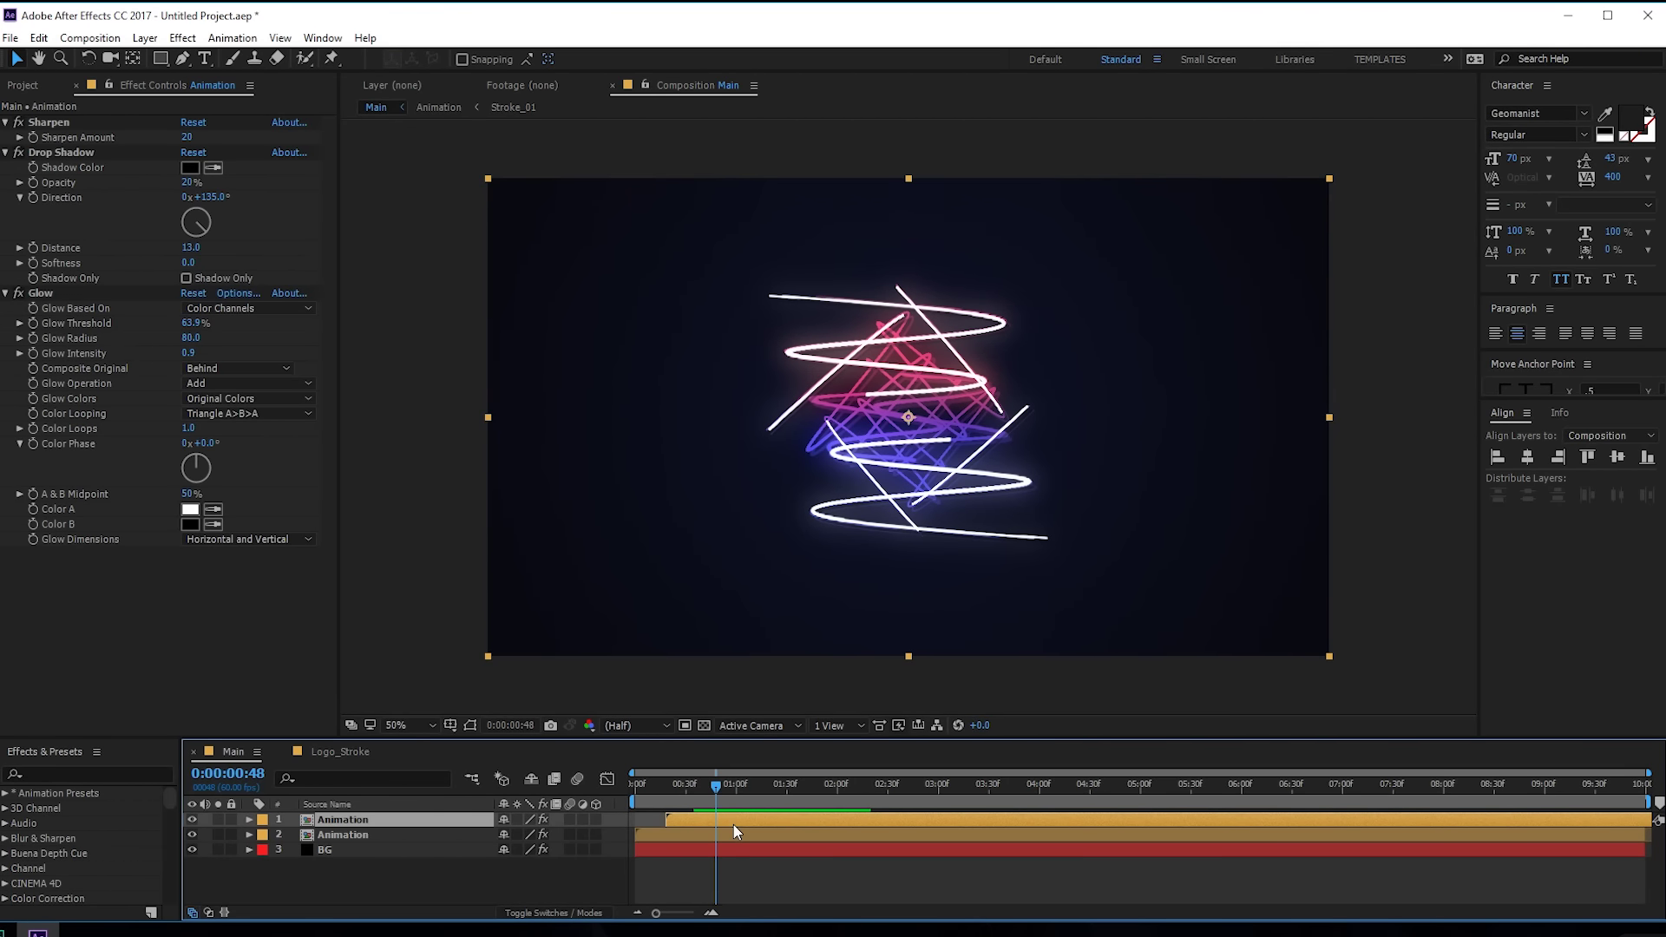
Step: Lower the top Animation copy's opacity to 67% and check the overlap around 0:00:00:47
key("t")
left_click_drag(510, 835, 453, 834)
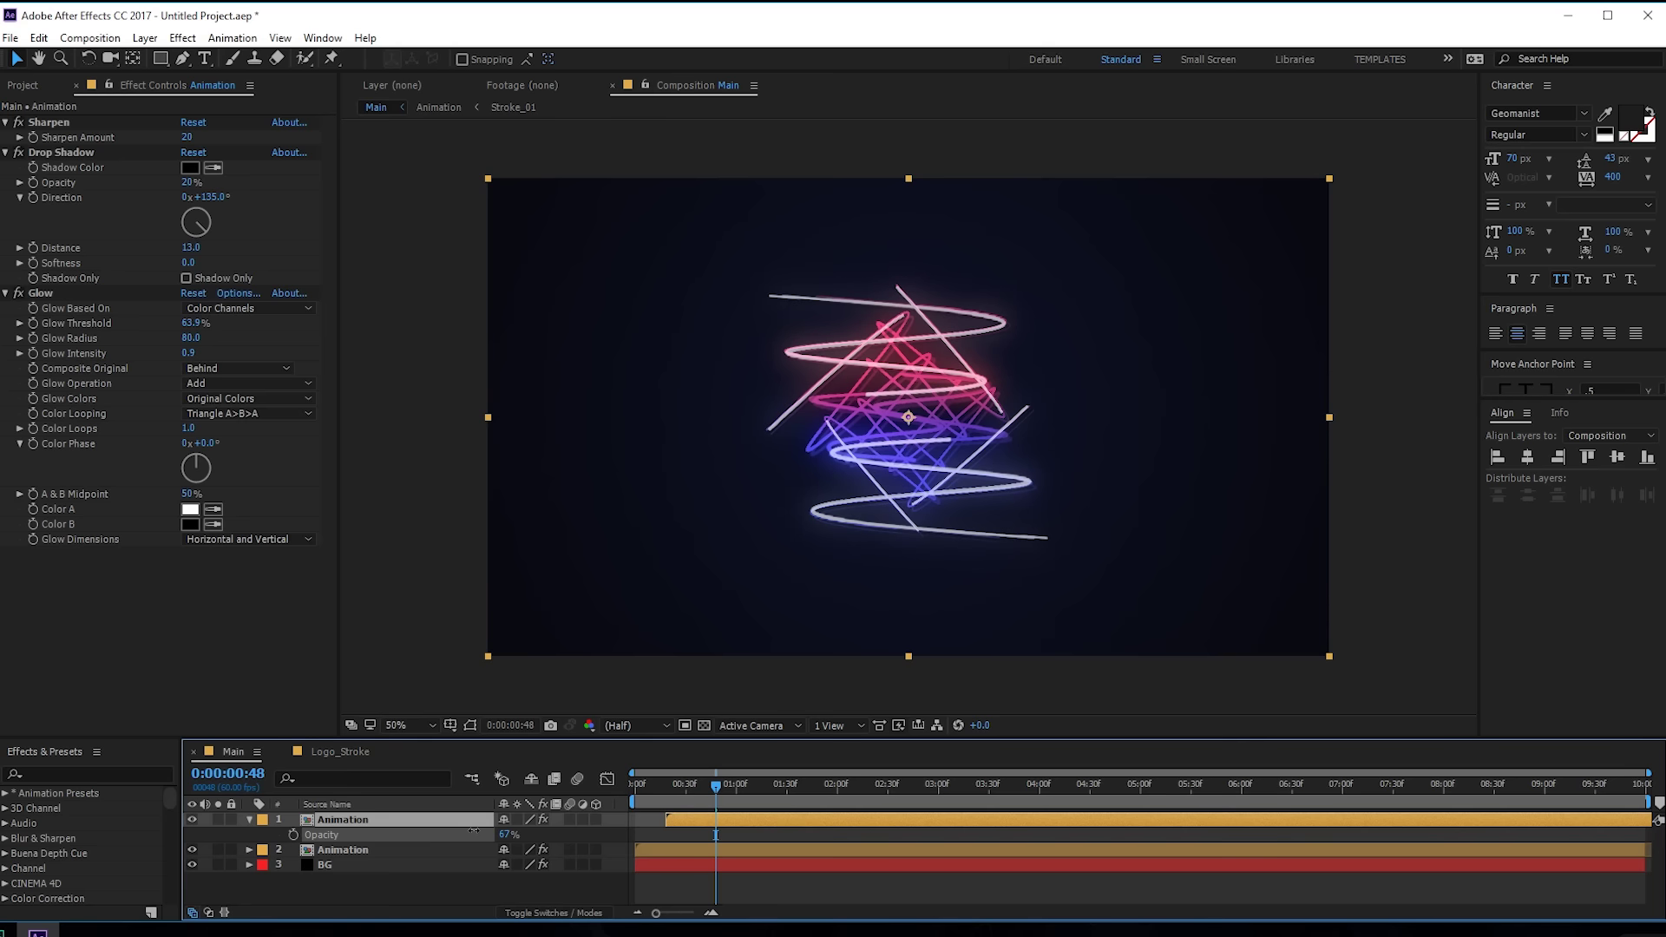
left_click_drag(767, 789, 703, 773)
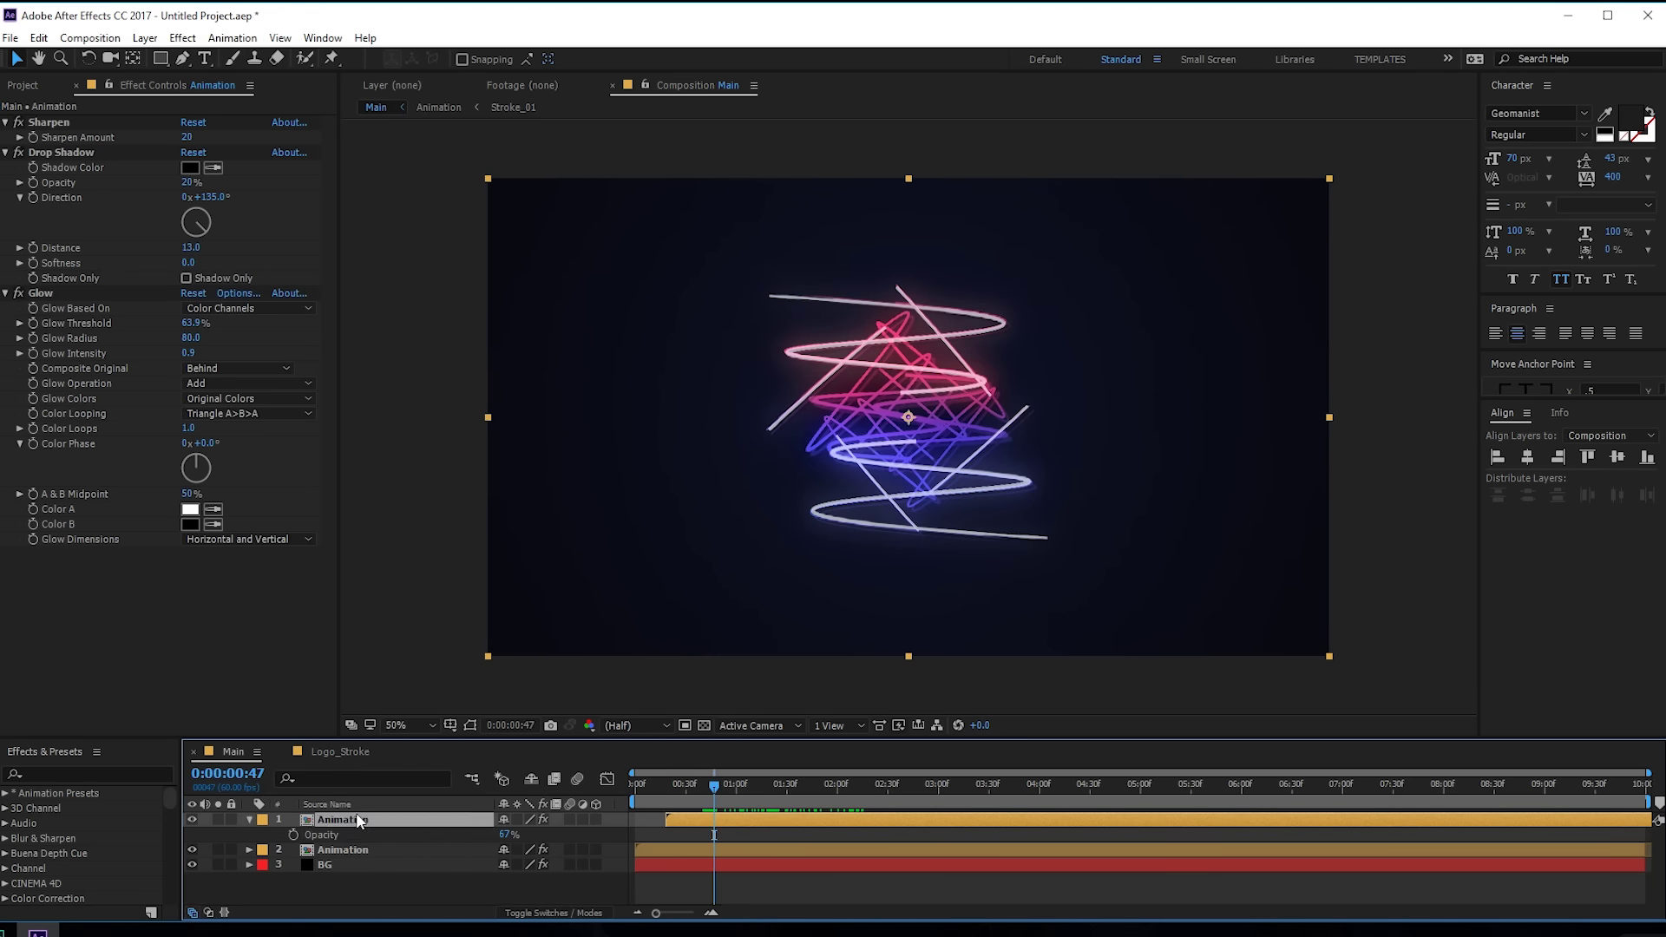
Step: Delete the top Animation copy with 67% opacity and preview the remaining coloured strokes
key("Delete")
key("space")
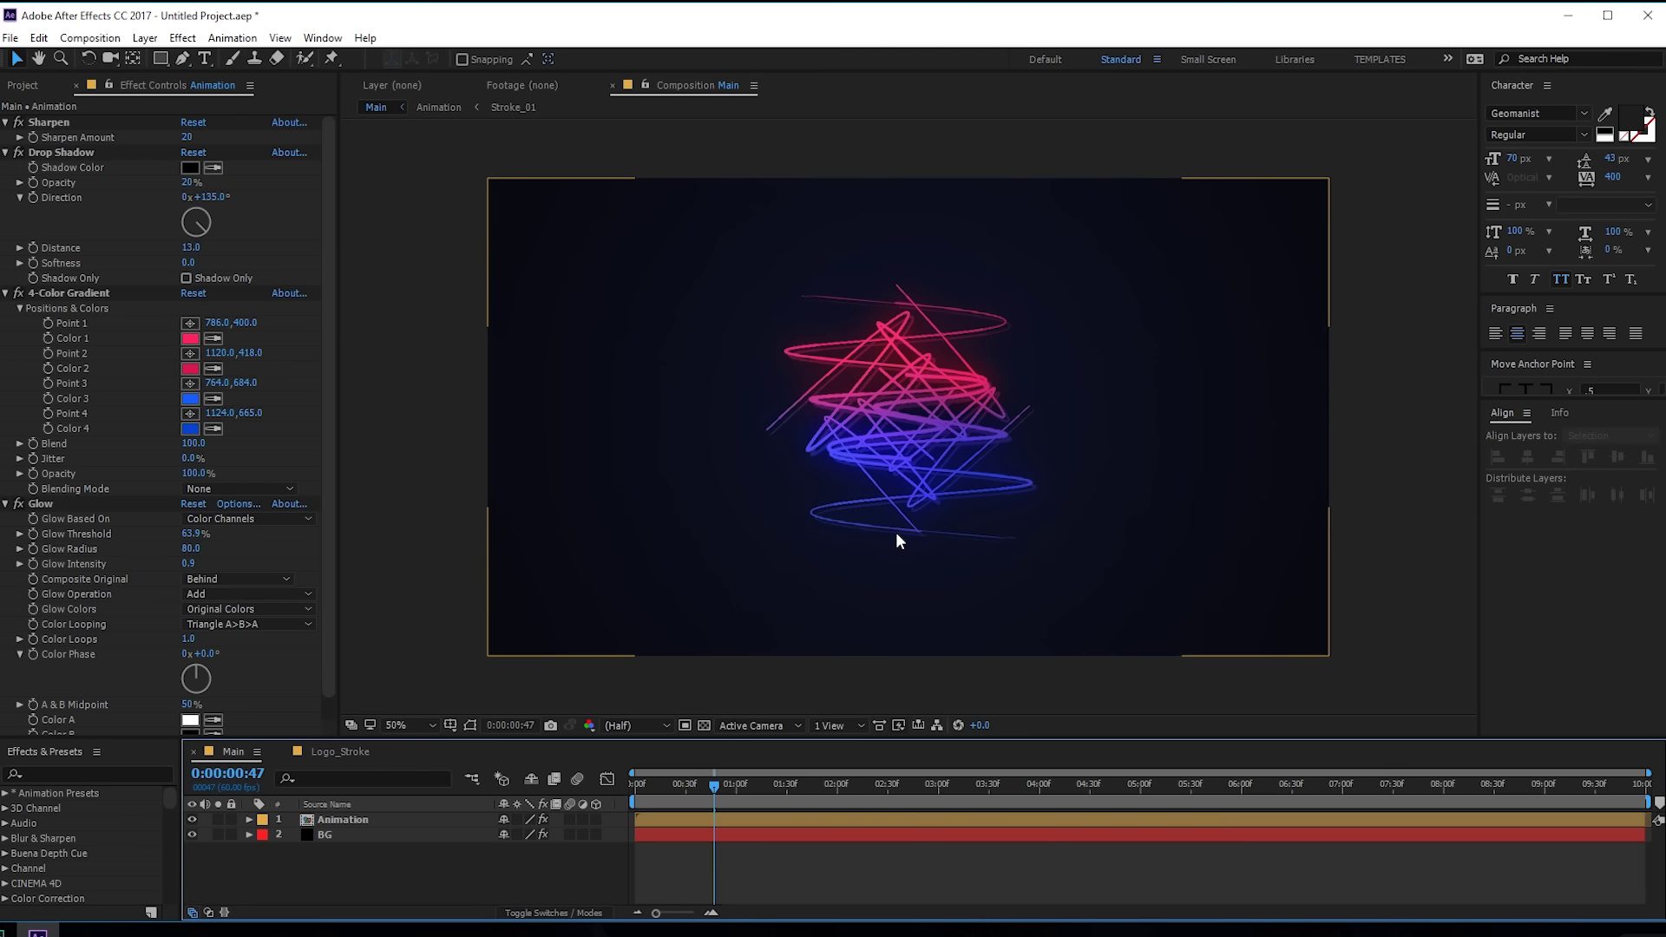
key("space")
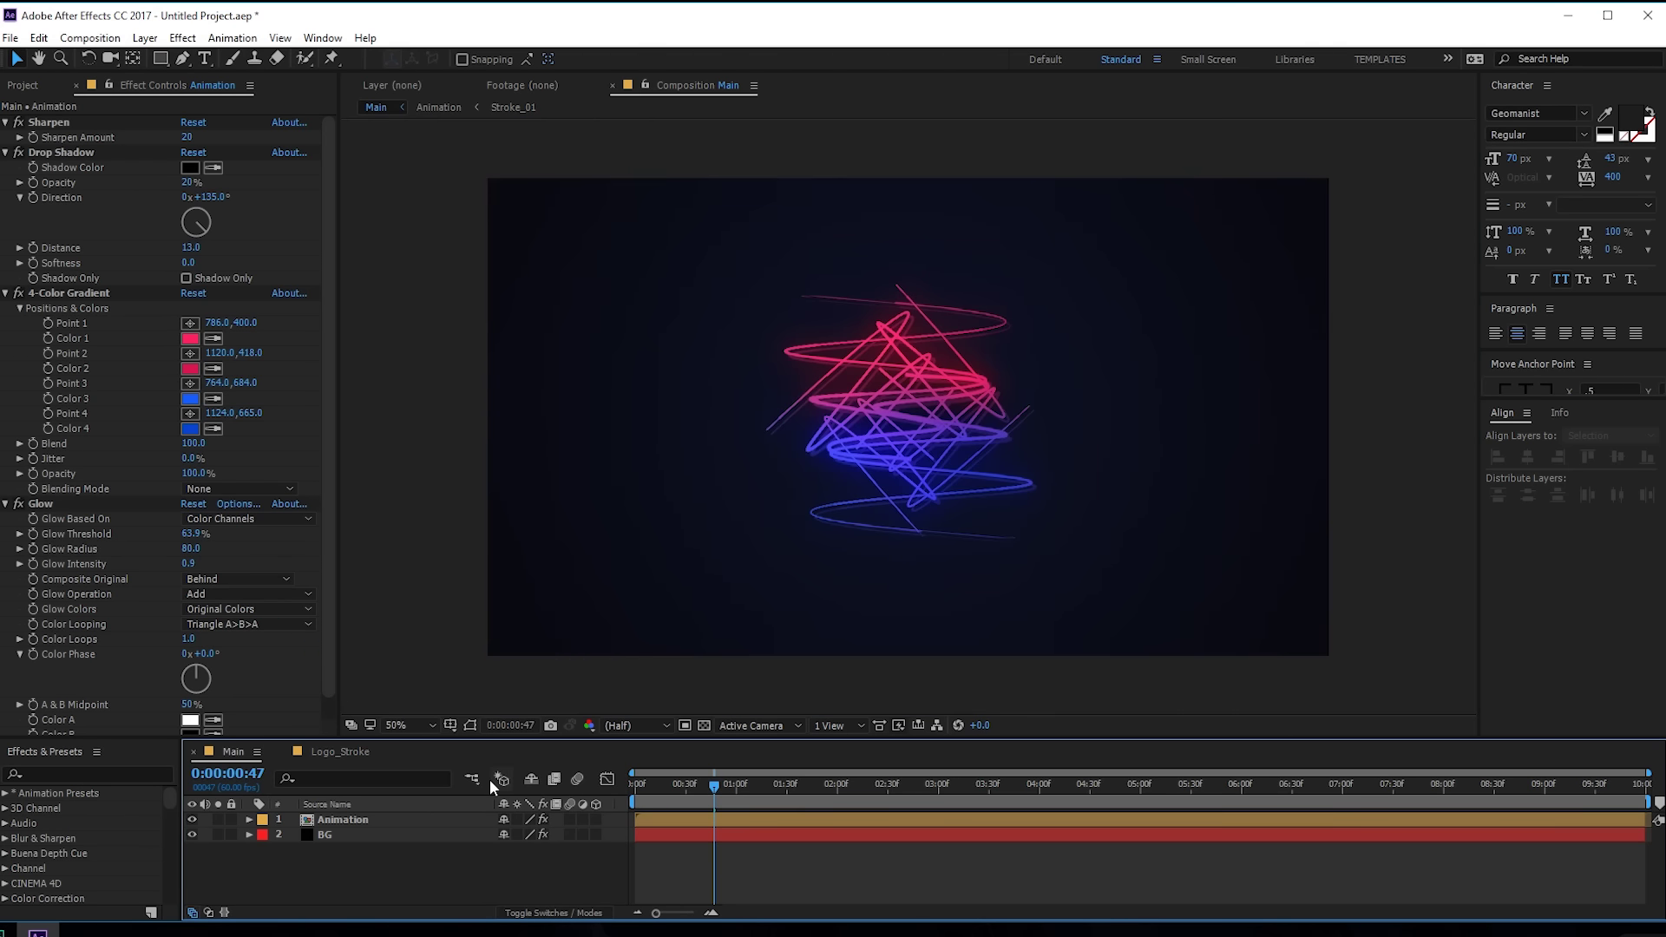
Step: Duplicate the Animation layer, place the copy beneath the original and rename it Shadow
left_click(343, 820)
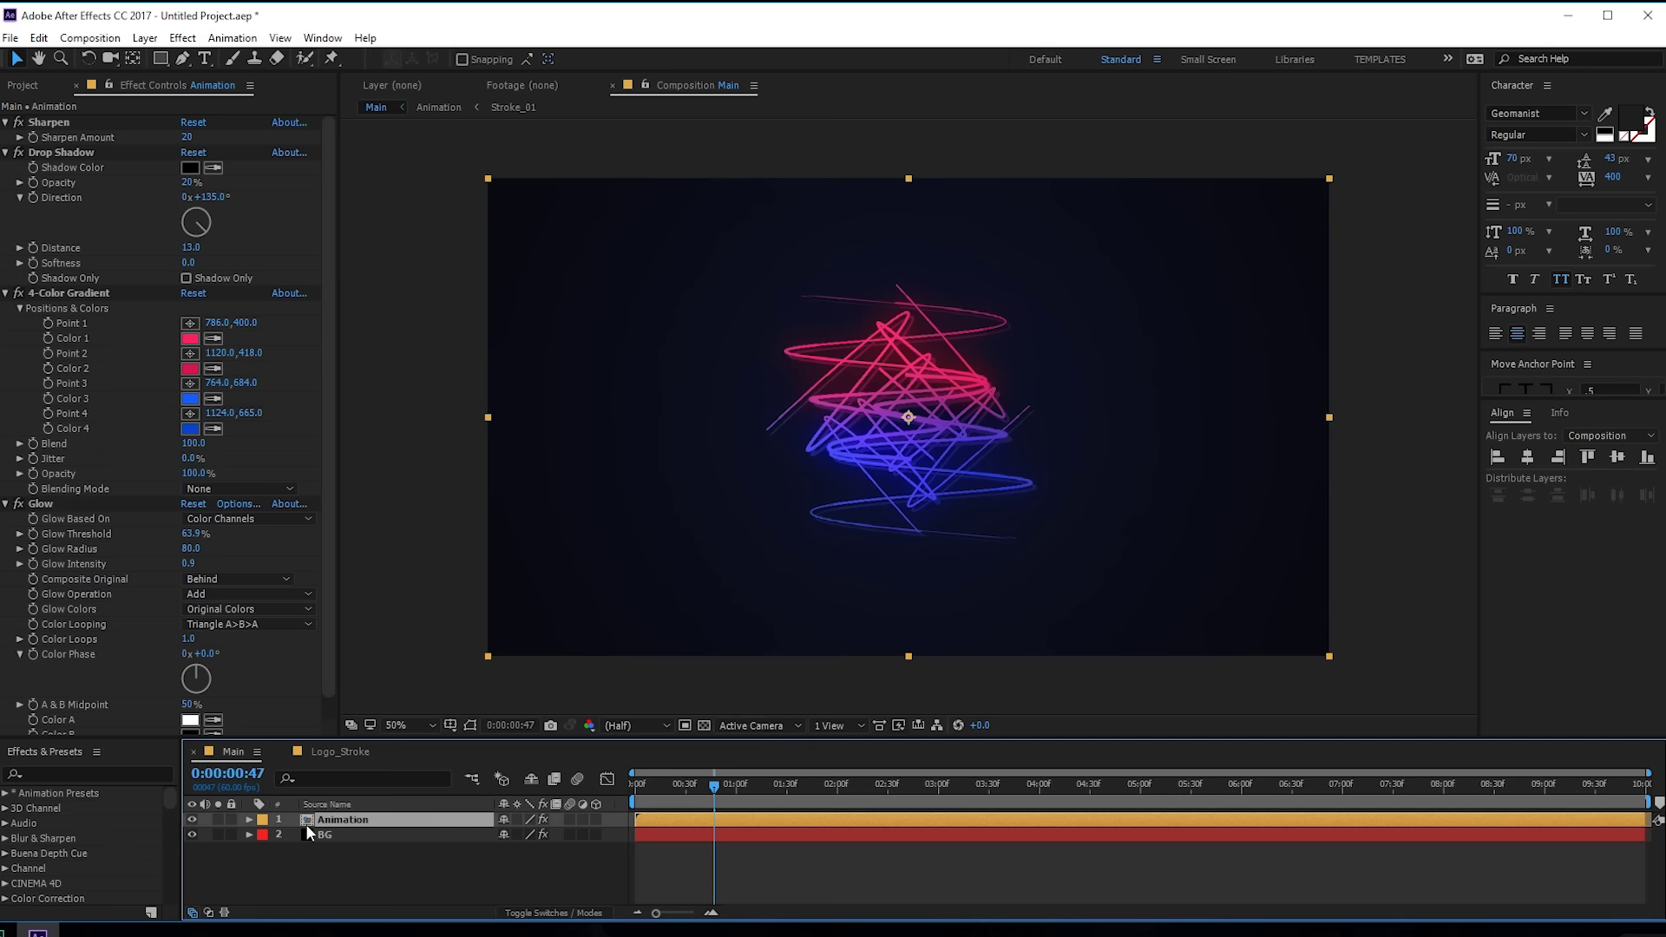
key("ctrl+d")
left_click_drag(347, 819, 345, 841)
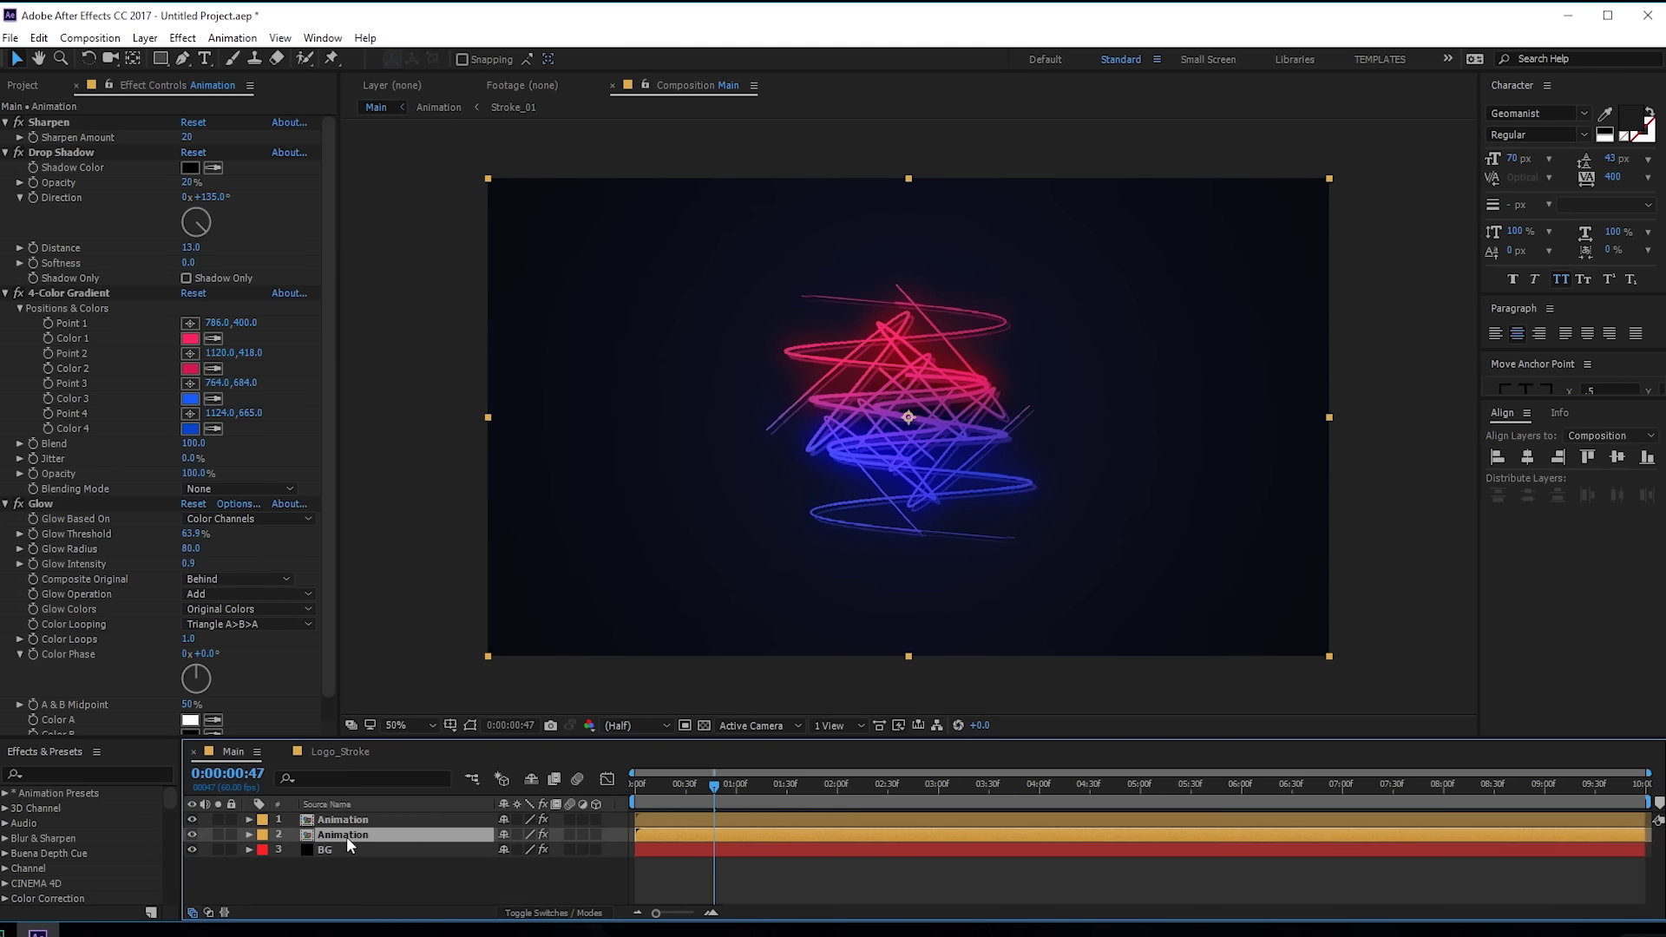
key("Return")
type("S")
key("Return")
Step: Unlink Shadow's scale, flip and flatten it to -27% vertically, and move the layer straight down below the strokes
key("s")
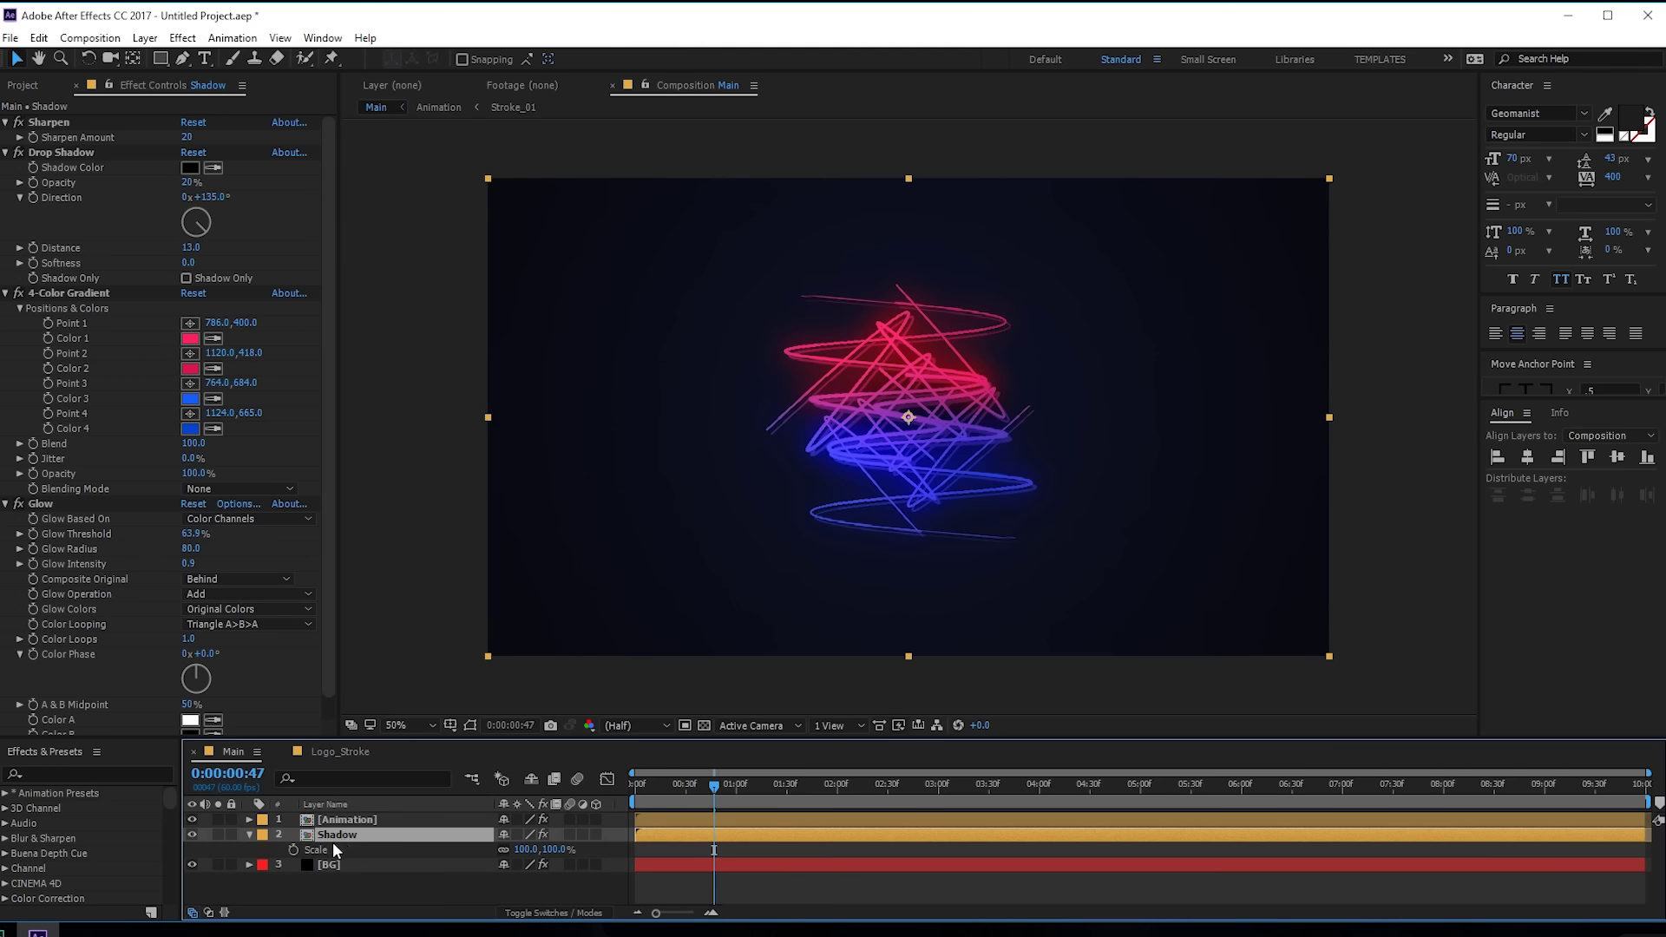
left_click(503, 849)
left_click_drag(555, 849, 443, 851)
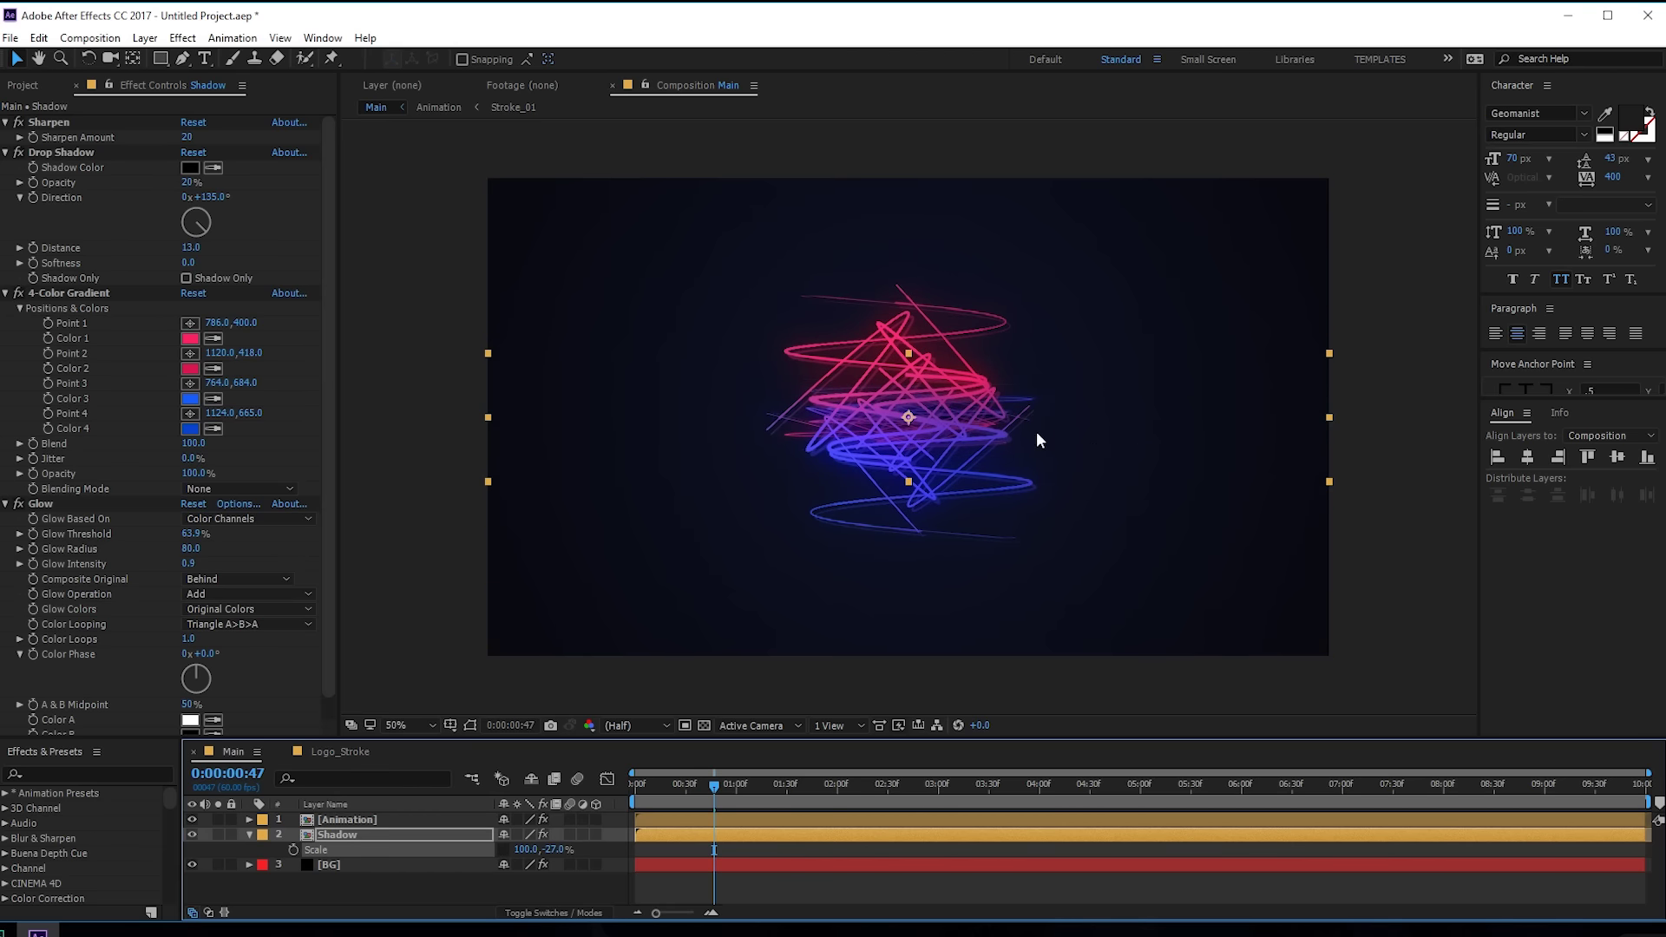
left_click_drag(896, 428, 896, 598)
Step: Remove the 4-Color Gradient, Drop Shadow, Sharpen and Glow effects from the Shadow layer
left_click(363, 834)
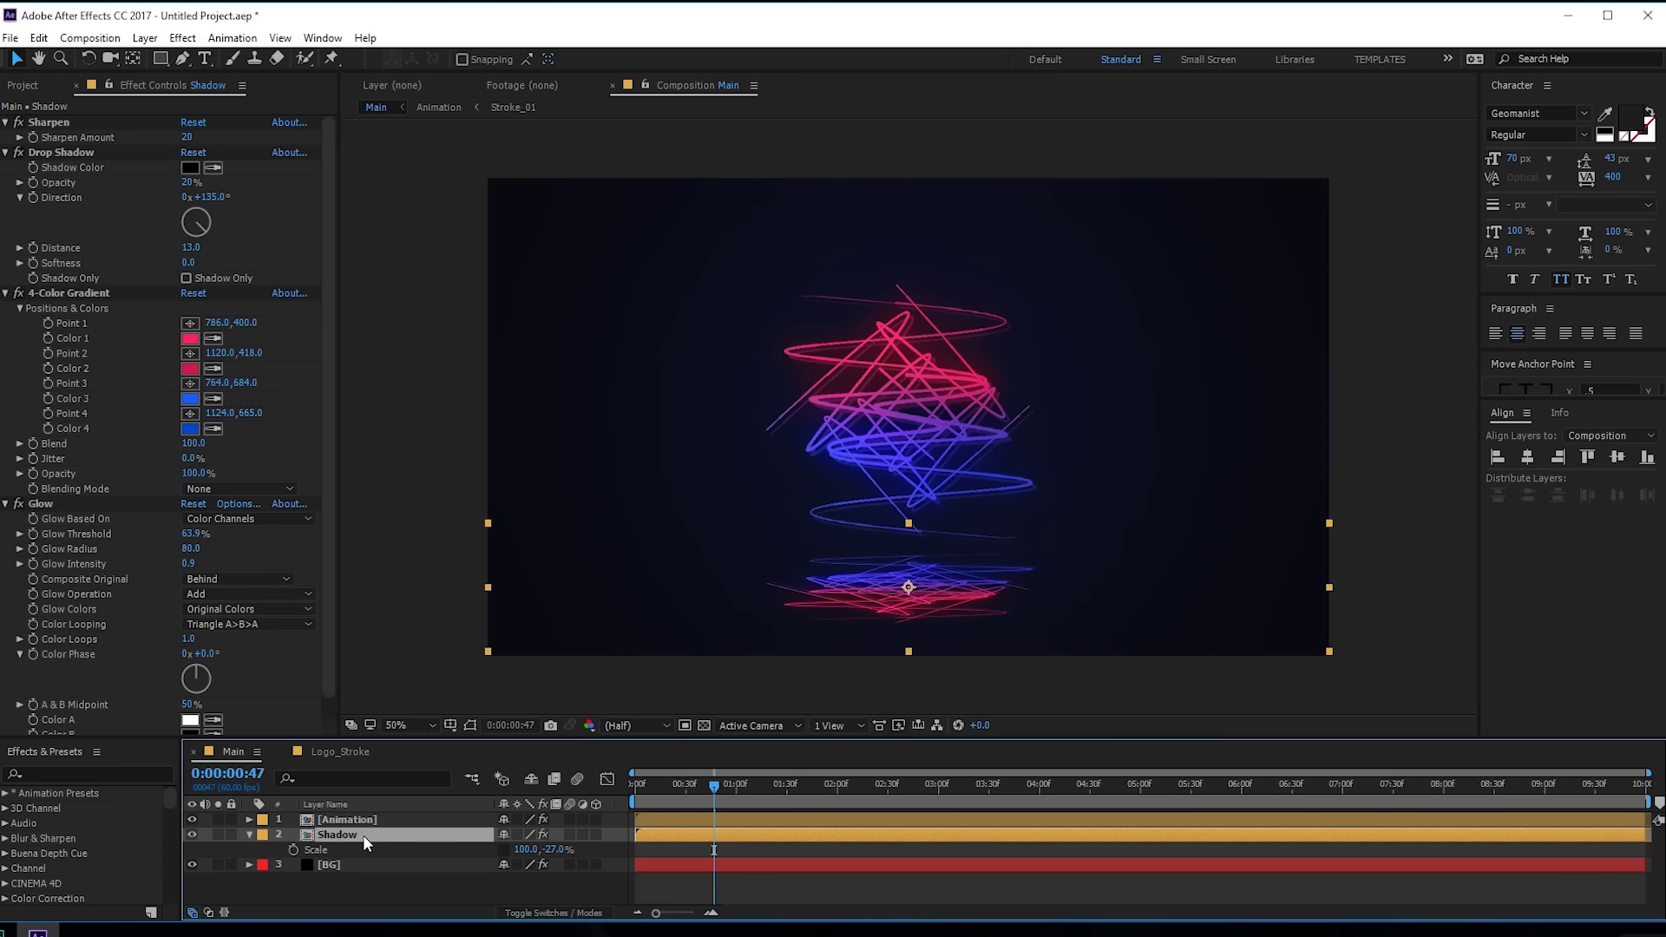
left_click(65, 294)
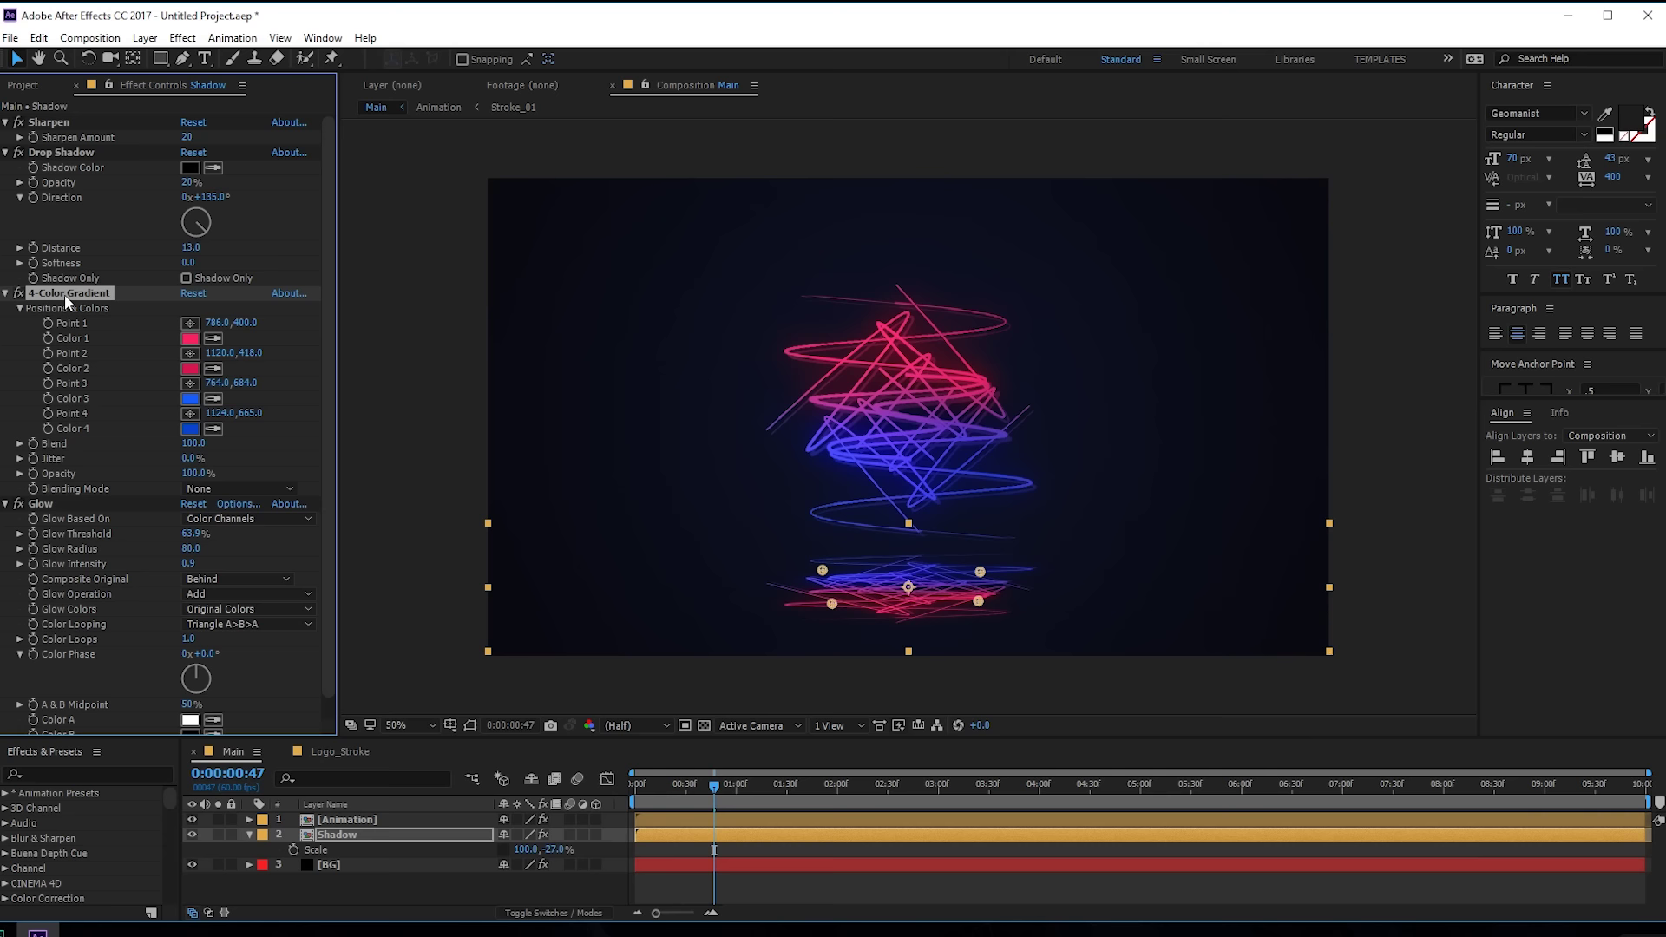
key("Delete")
left_click(60, 152)
key("Delete")
left_click(54, 123)
key("Delete")
left_click(51, 125)
key("Delete")
Step: Apply a Fill effect to the Shadow layer and set its colour to black (000000)
left_click(344, 831)
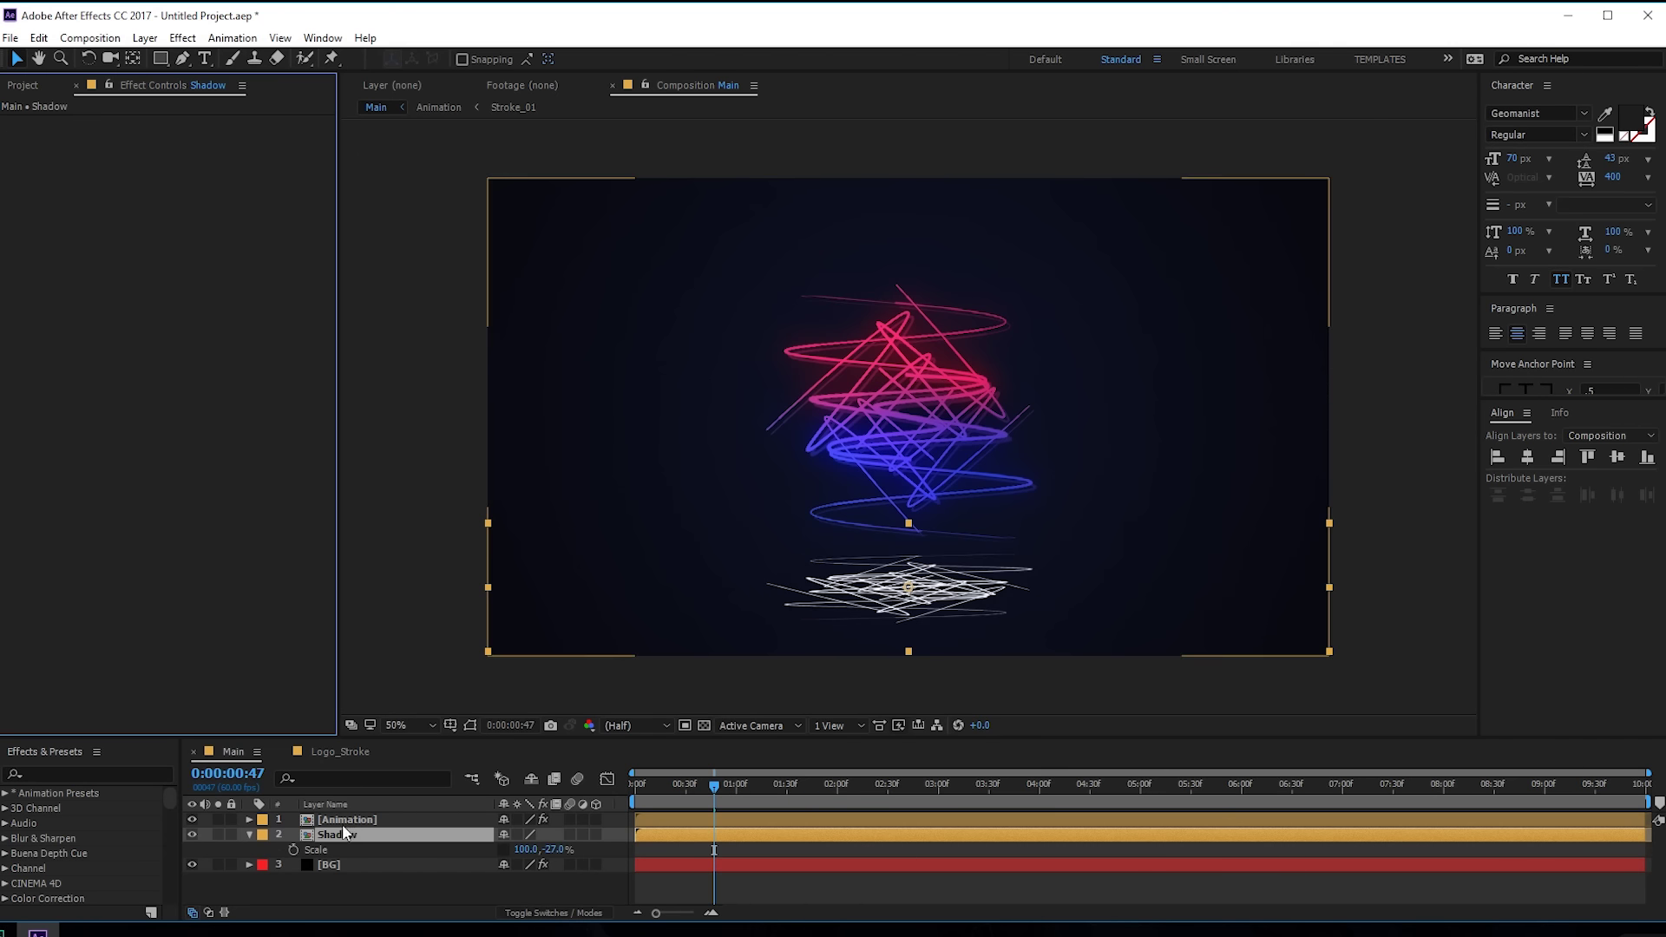
key("ctrl+space")
left_click(183, 820)
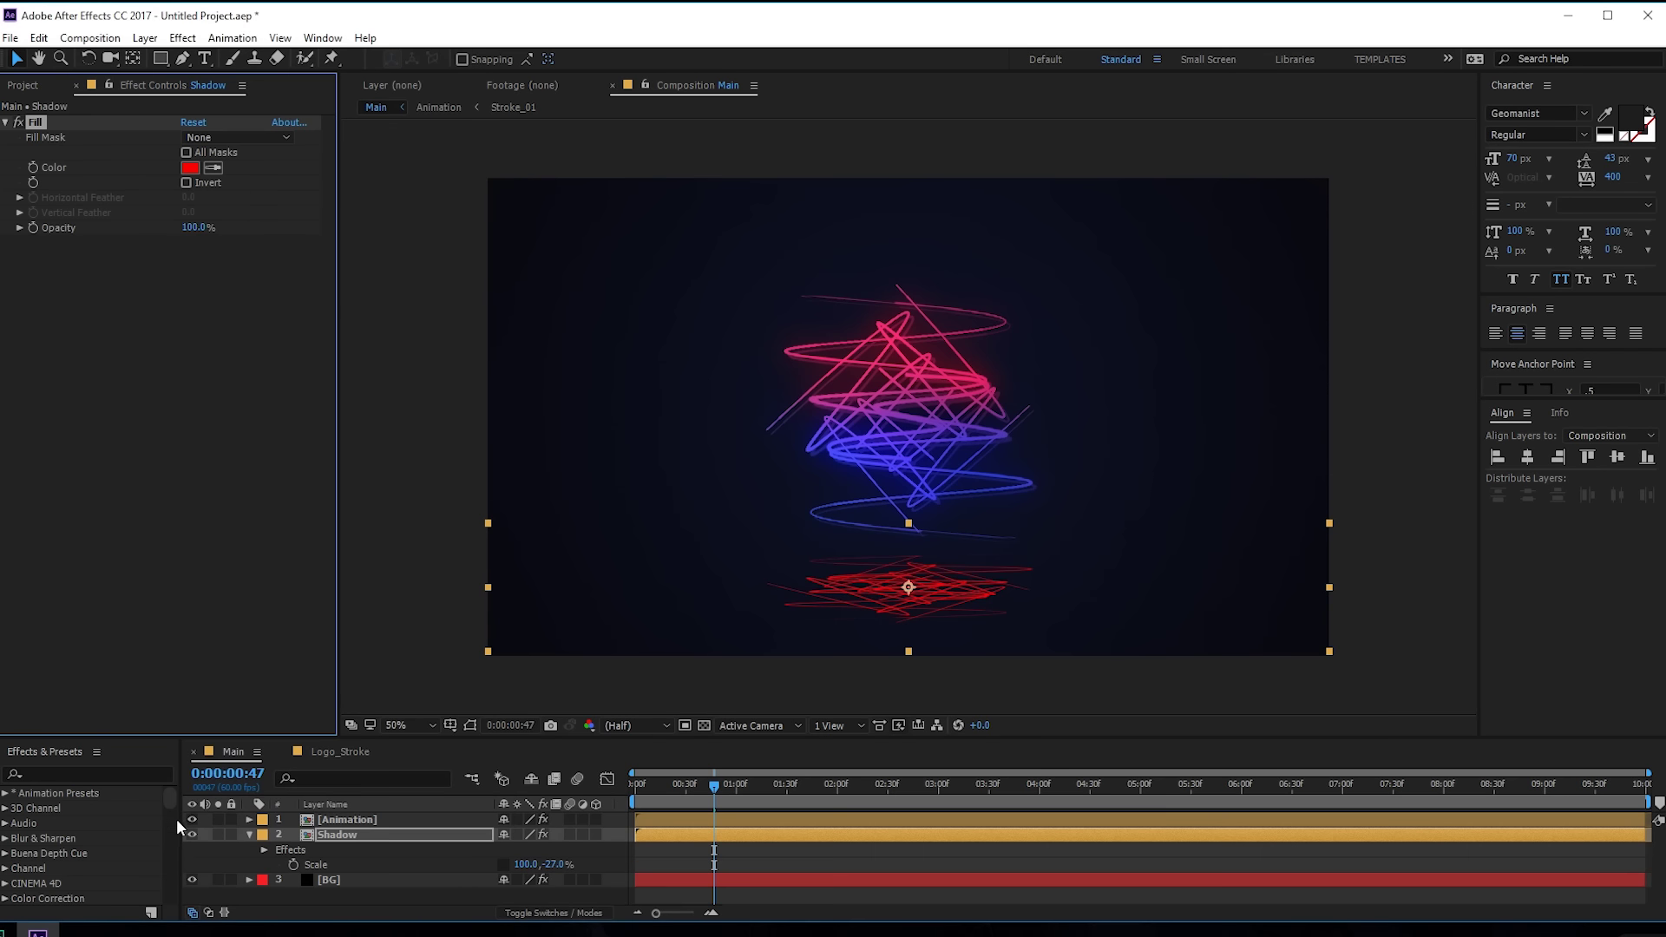
left_click(188, 168)
left_click_drag(1042, 738, 898, 811)
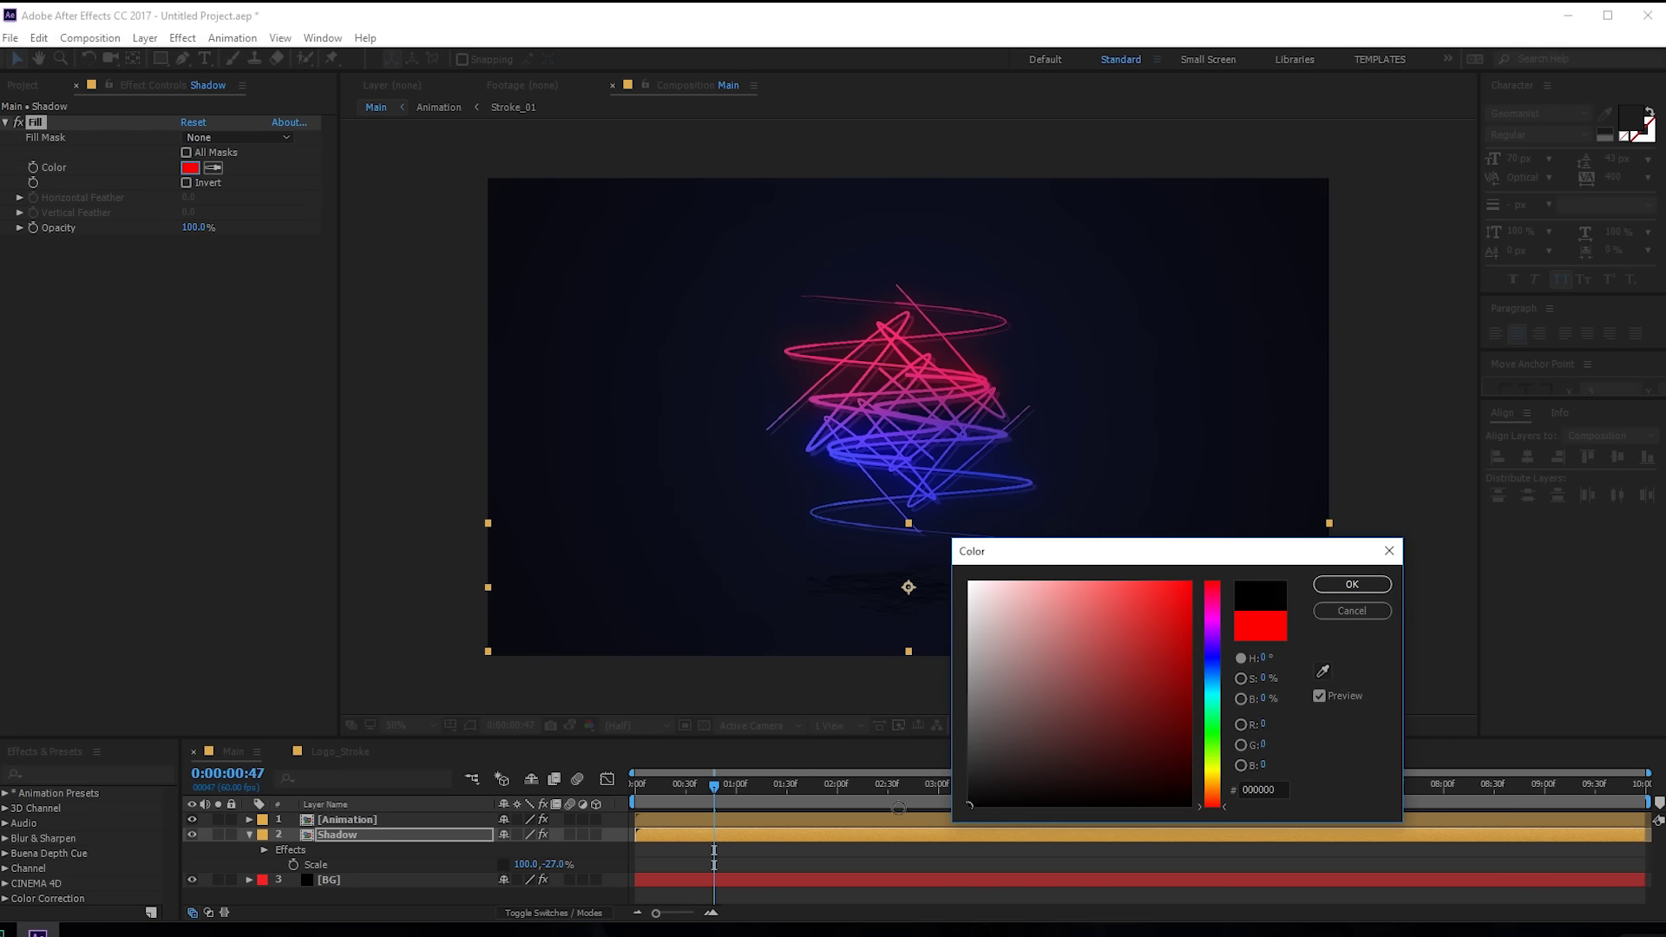
left_click(1352, 585)
Step: At 0:00:01:00, add Fast Blur (Legacy) to Shadow with Repeat Edge Pixels enabled and Blurriness set to 304
mouse_move(743, 805)
left_mouse_down()
mouse_move(794, 786)
mouse_move(699, 784)
mouse_move(736, 793)
left_mouse_up()
left_click(326, 837)
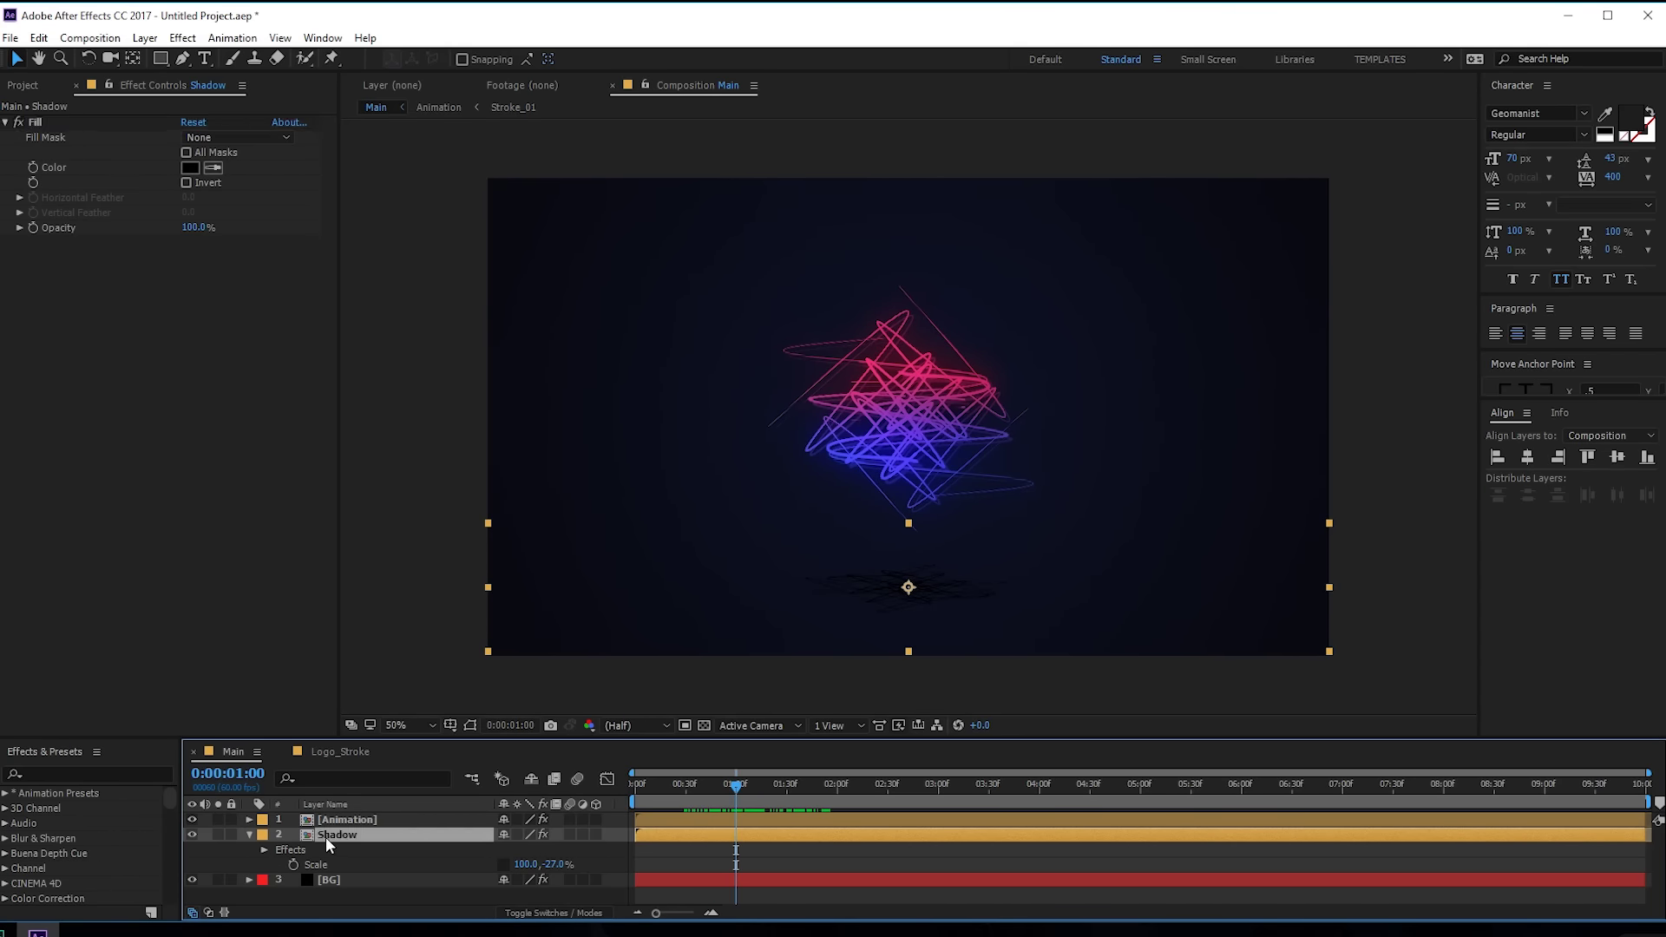
key("ctrl+space")
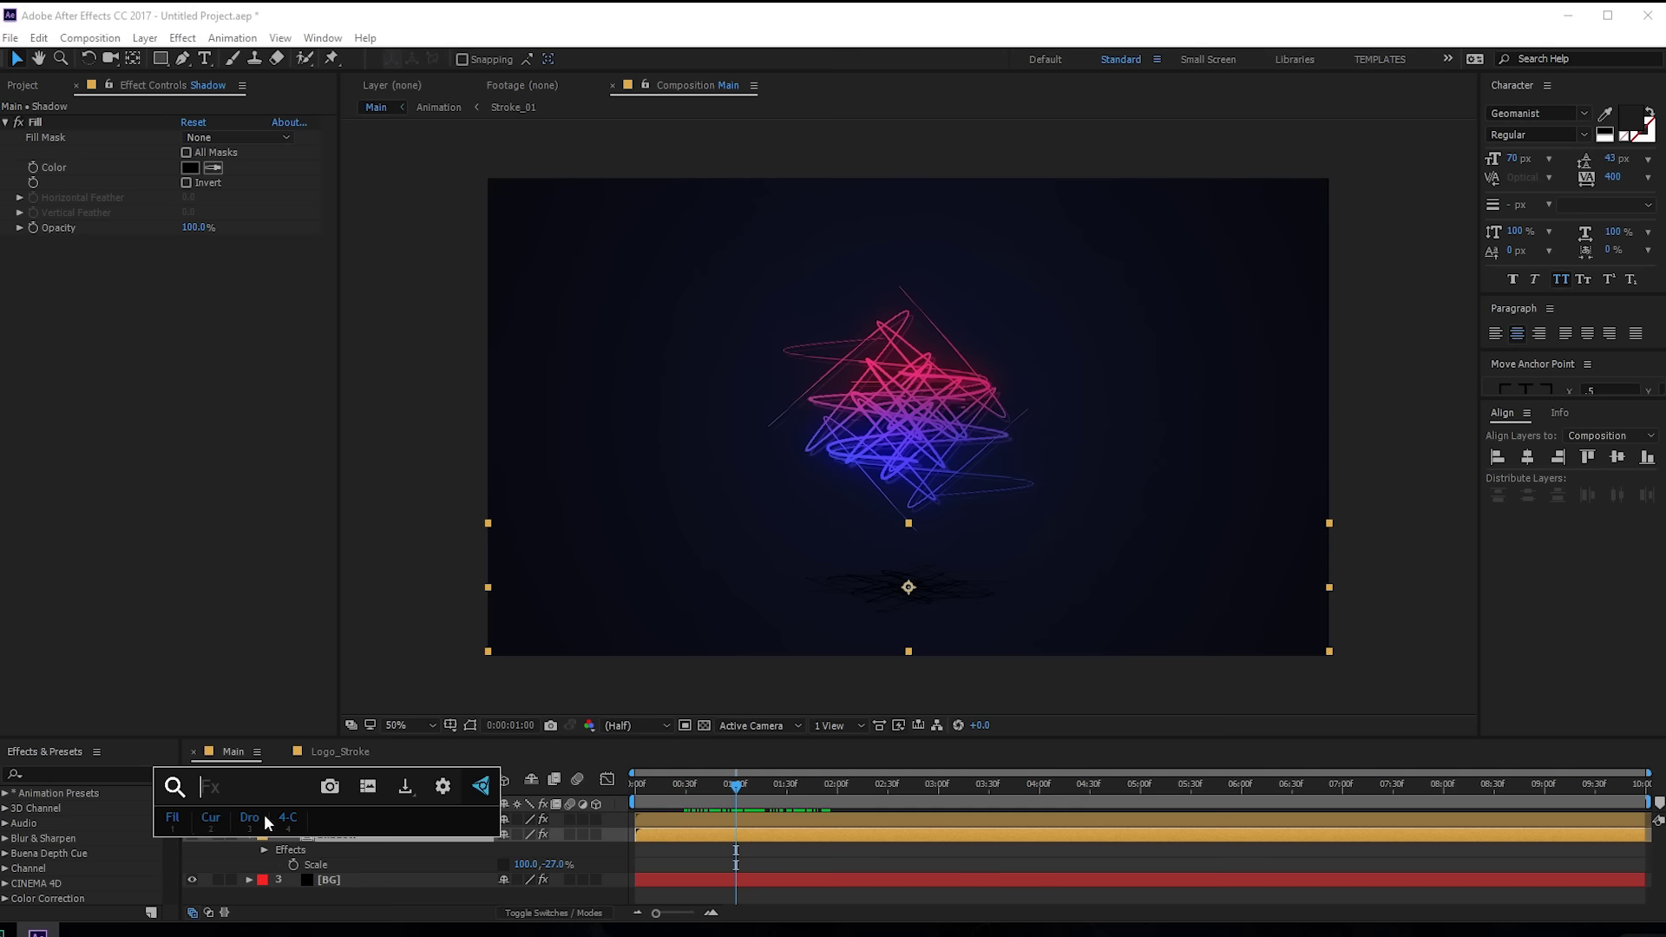
type("fas")
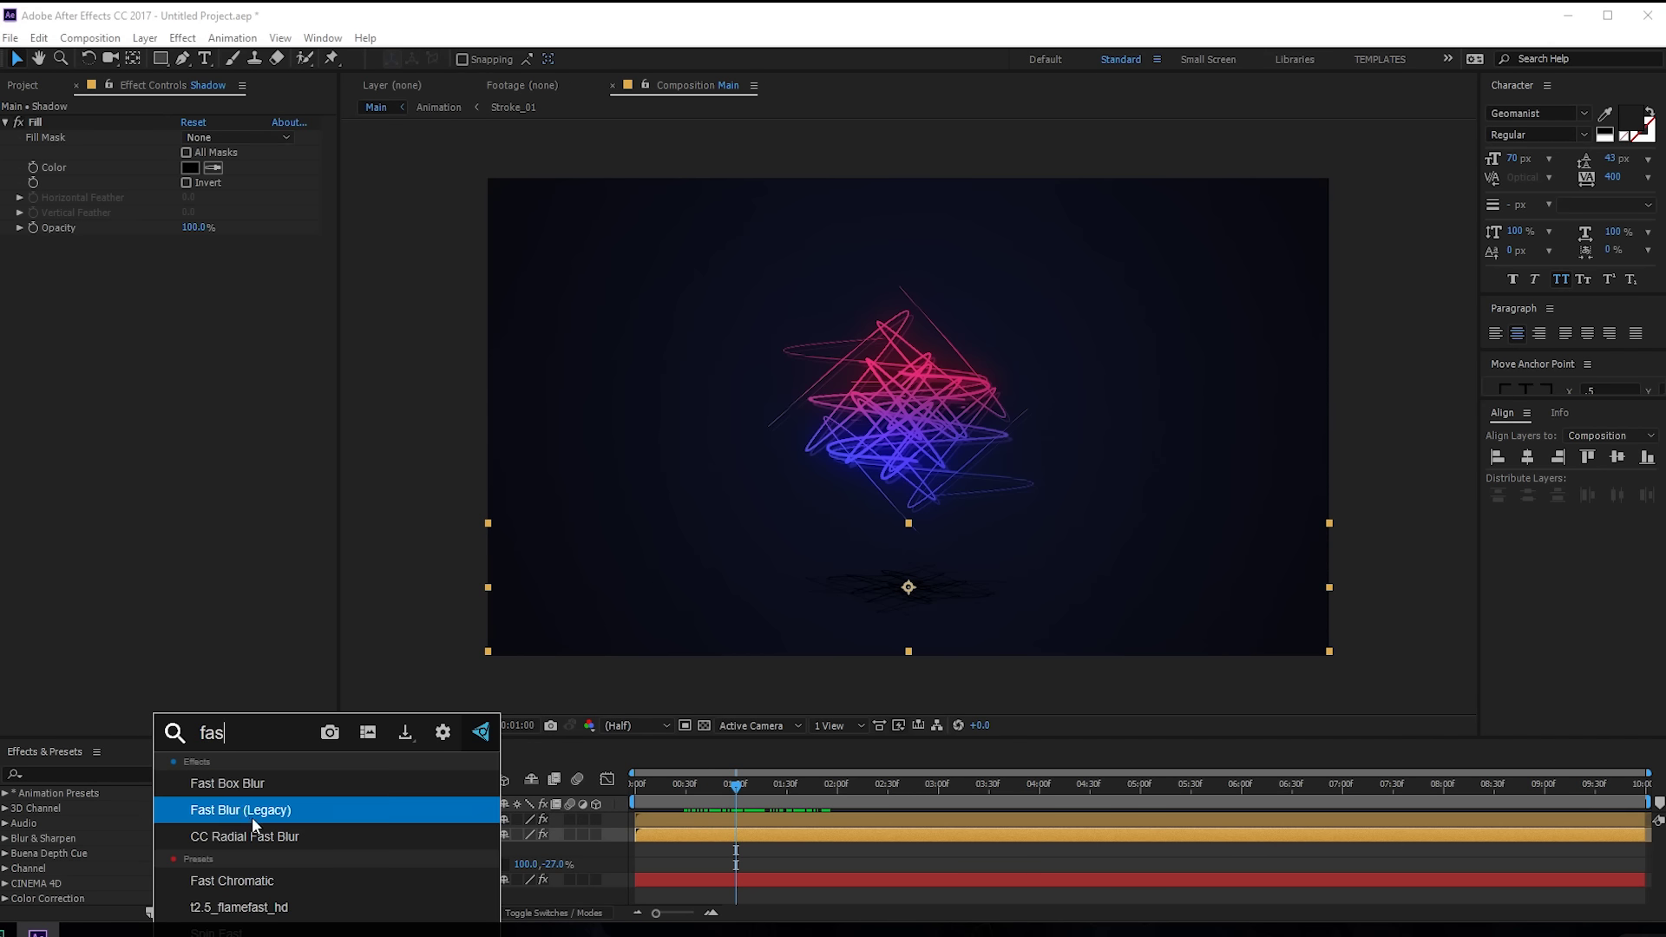
left_click(252, 810)
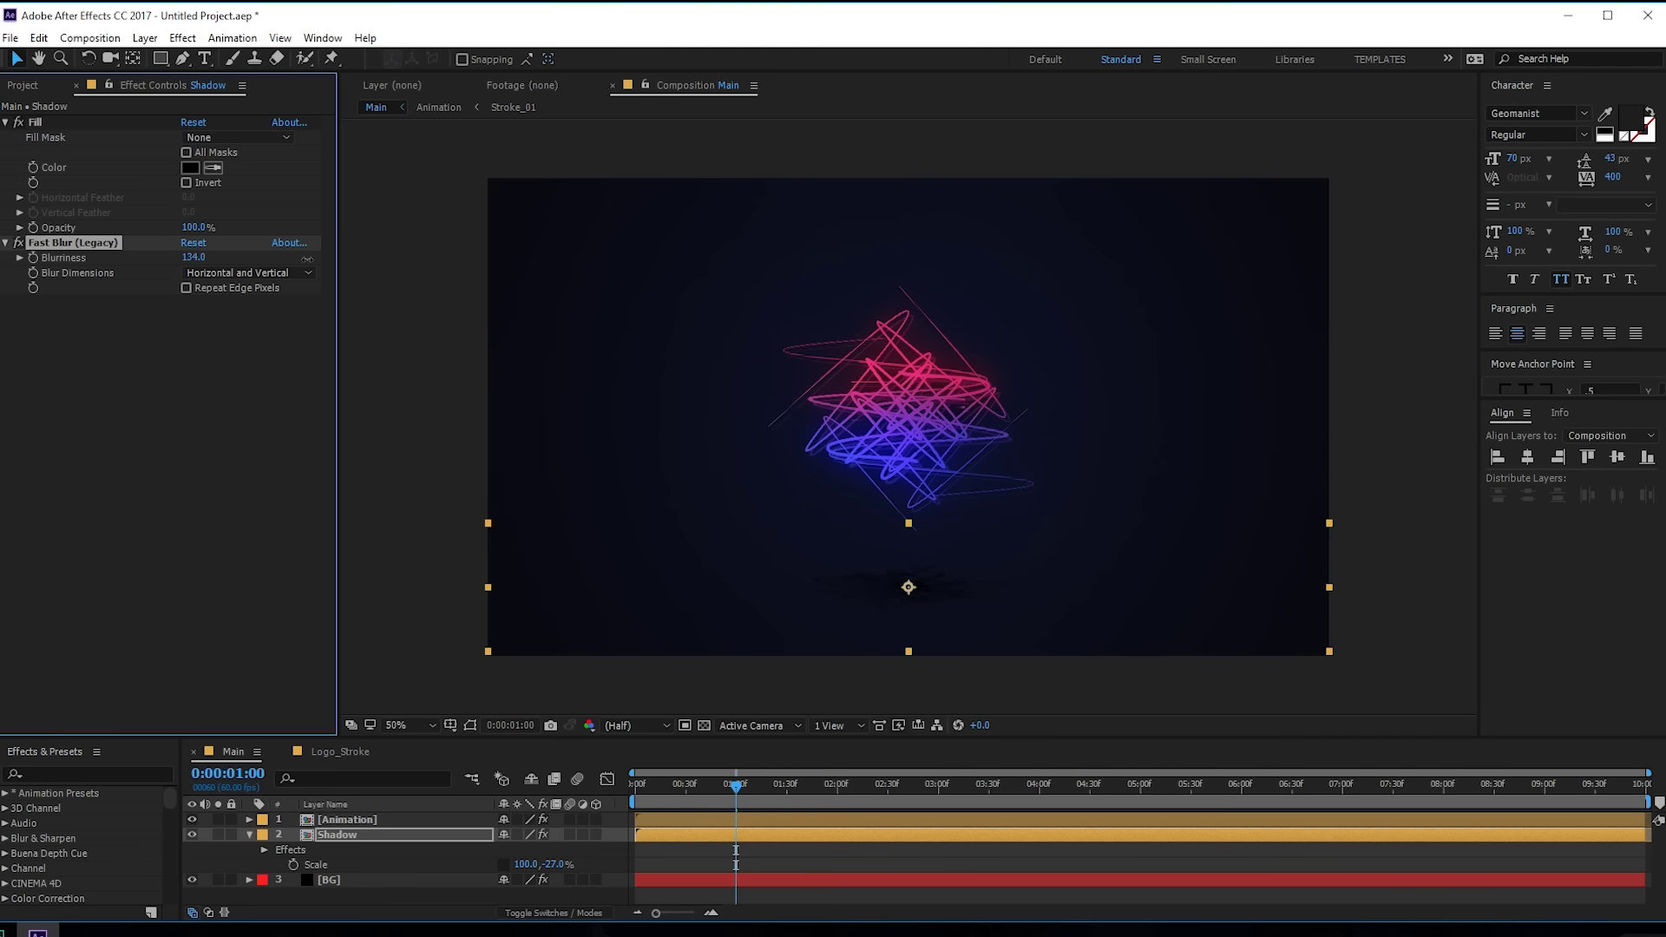
left_click(185, 287)
left_click_drag(194, 257, 265, 256)
Step: Change the Shadow layer's Fill colour to white (FFFFFF)
left_click(190, 168)
left_click(969, 583)
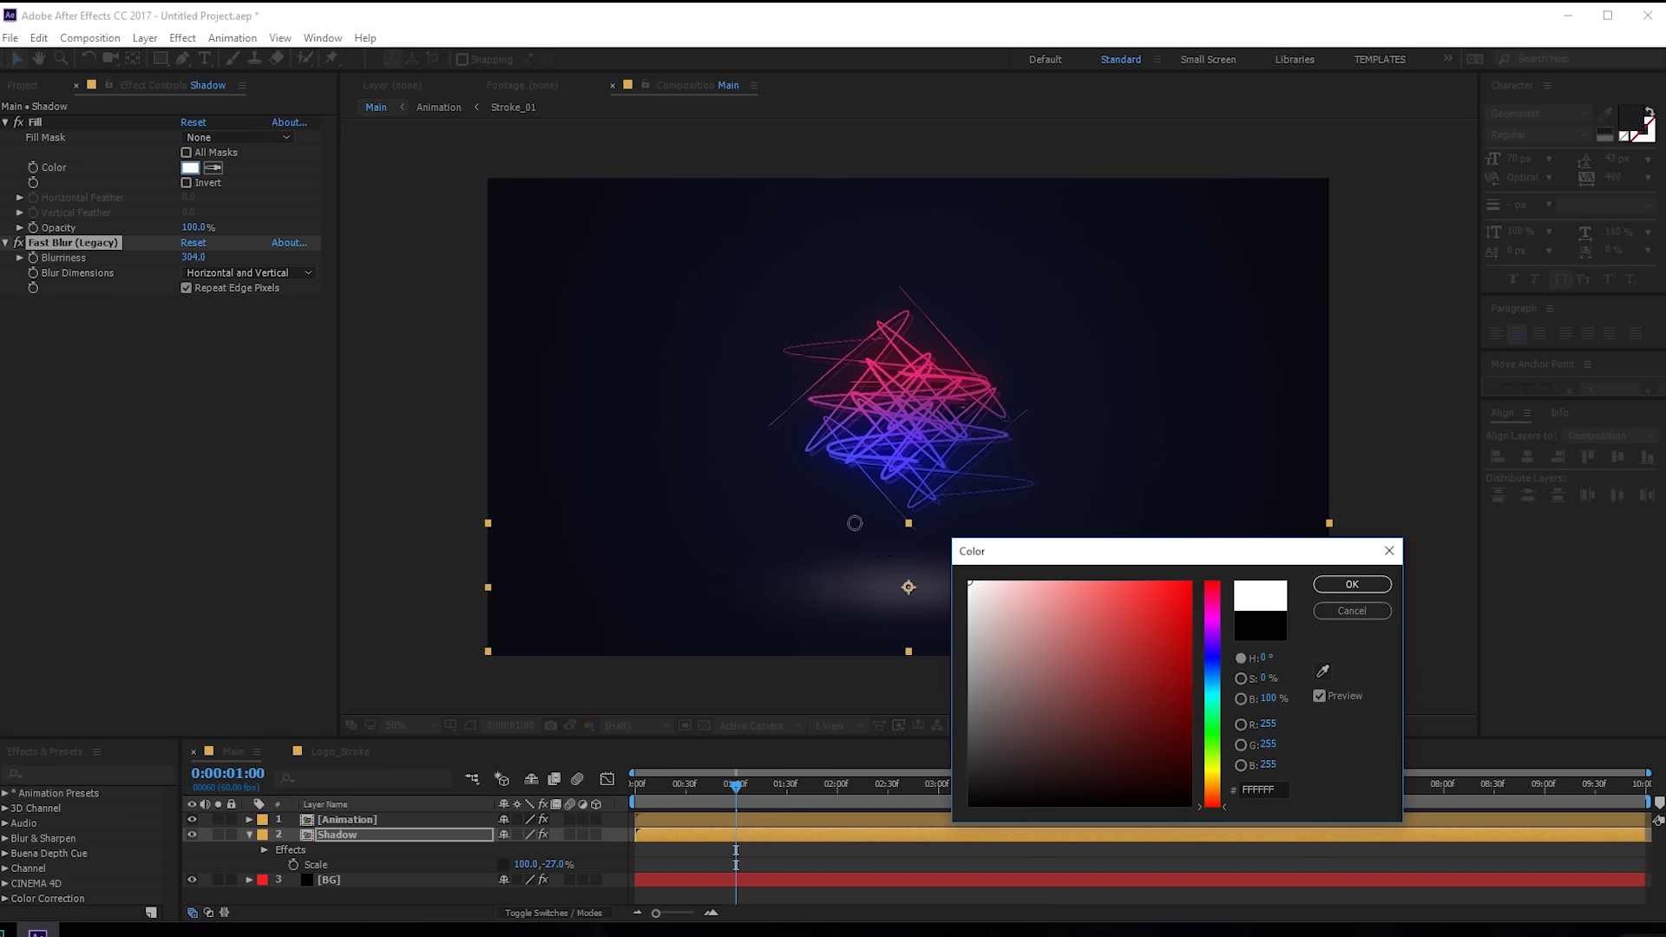
left_click(1351, 587)
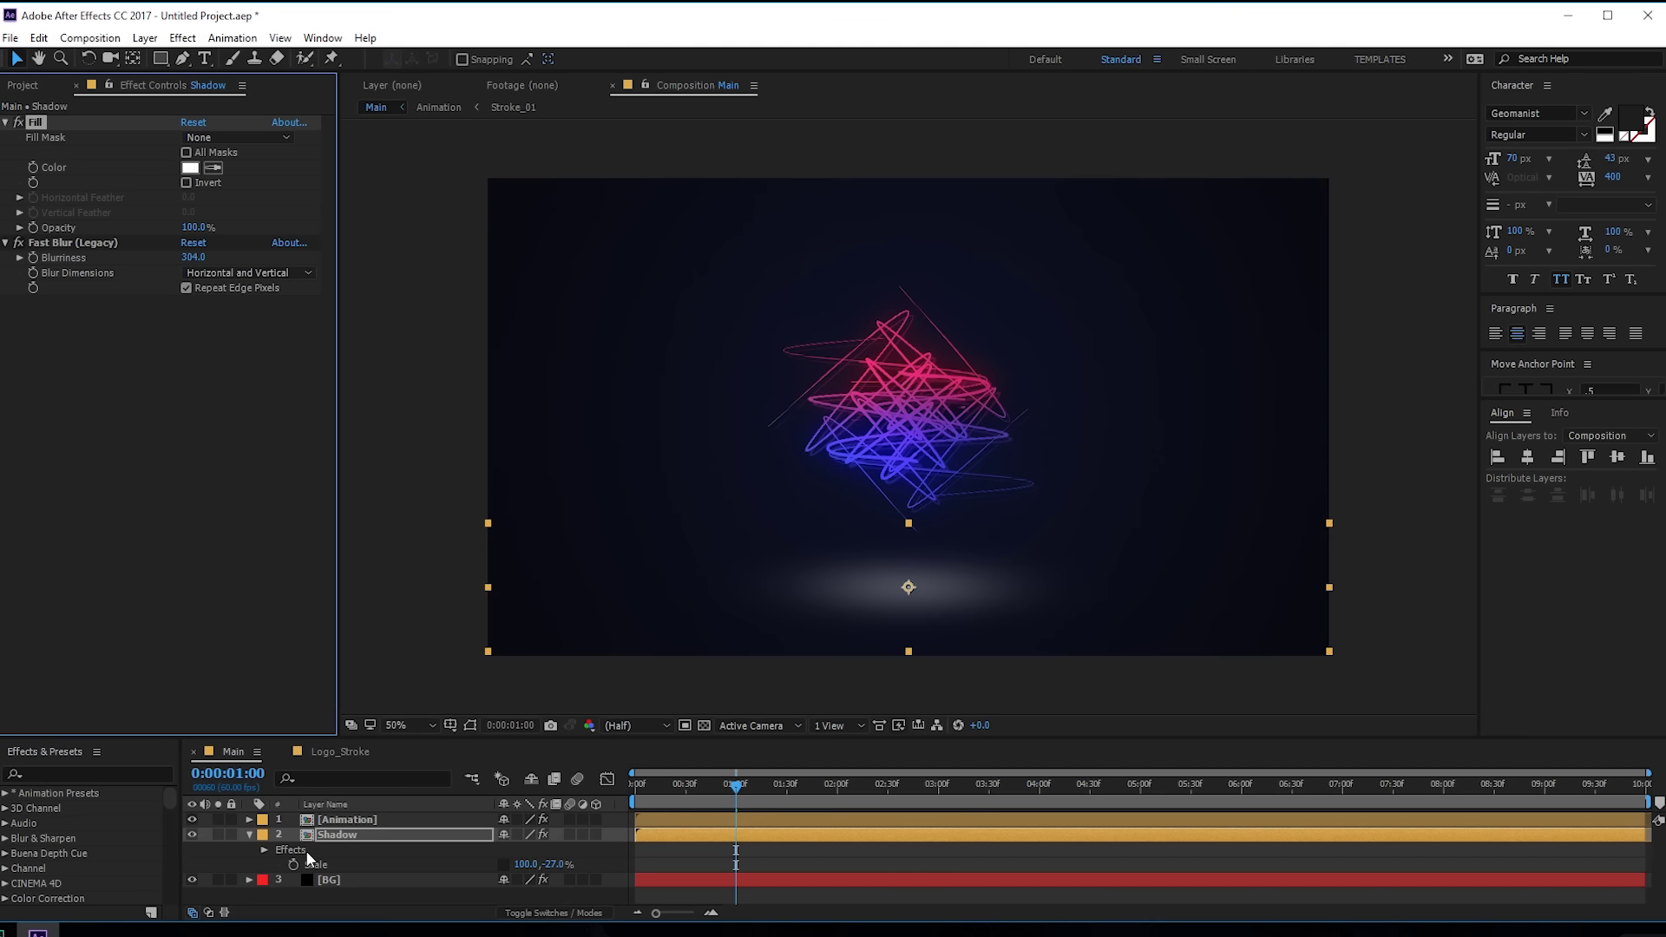
Step: Copy the 4-Color Gradient effect from Animation onto the Shadow layer and delete Shadow's Fill effect
left_click(340, 820)
left_click(70, 292)
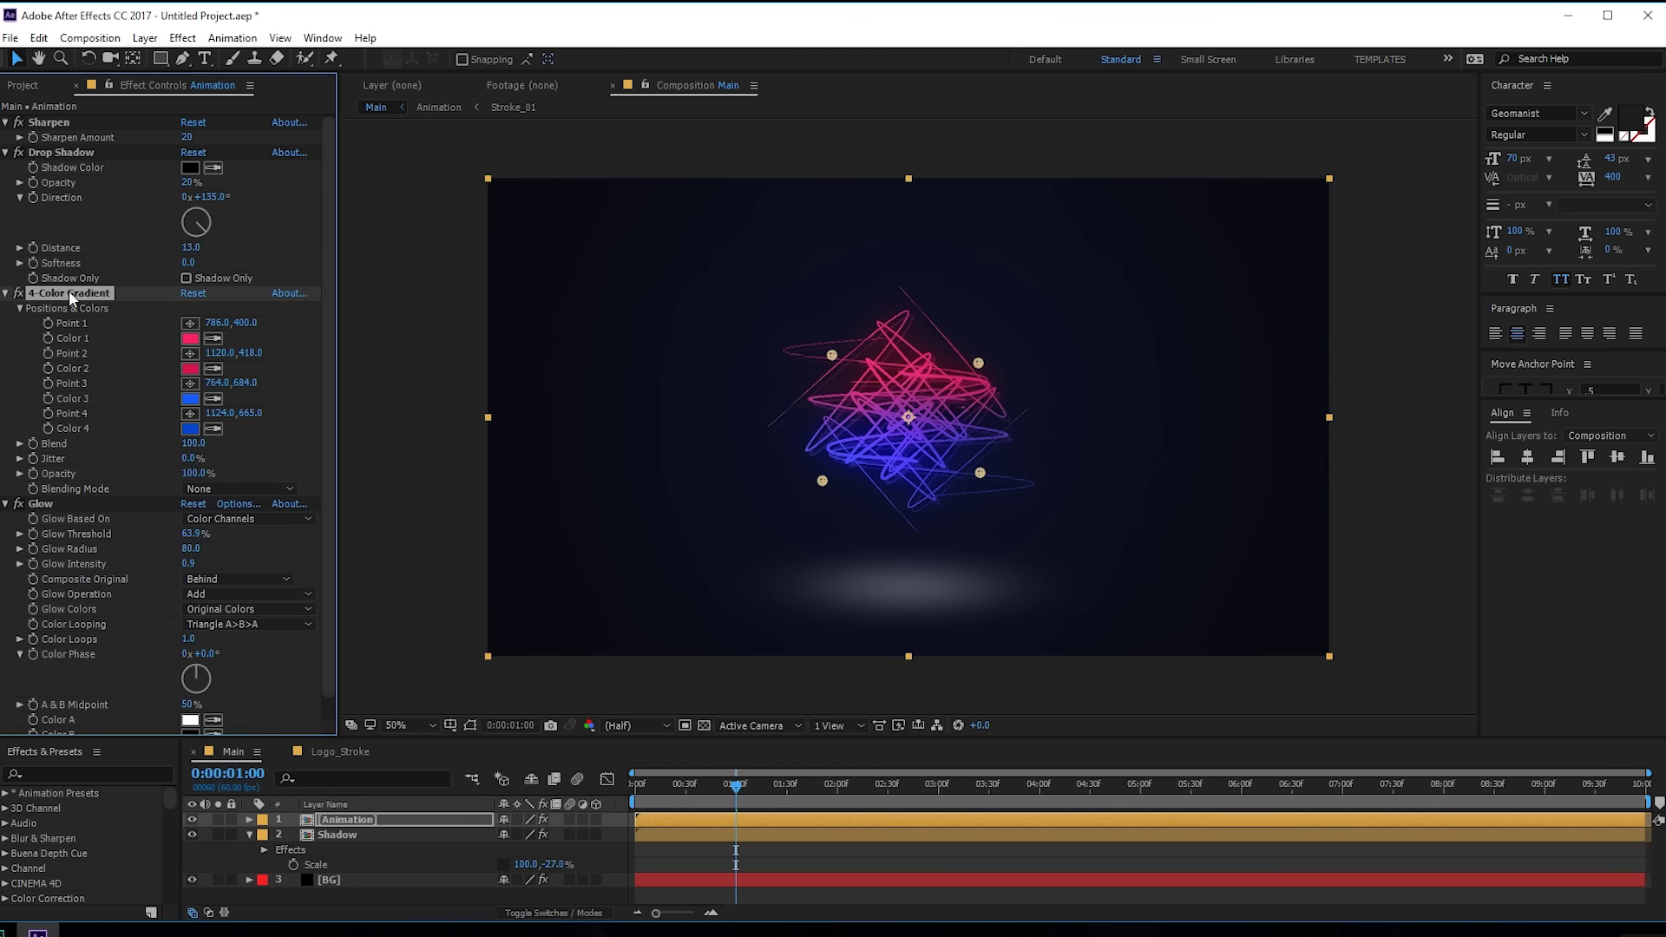
key("ctrl+c")
left_click(347, 835)
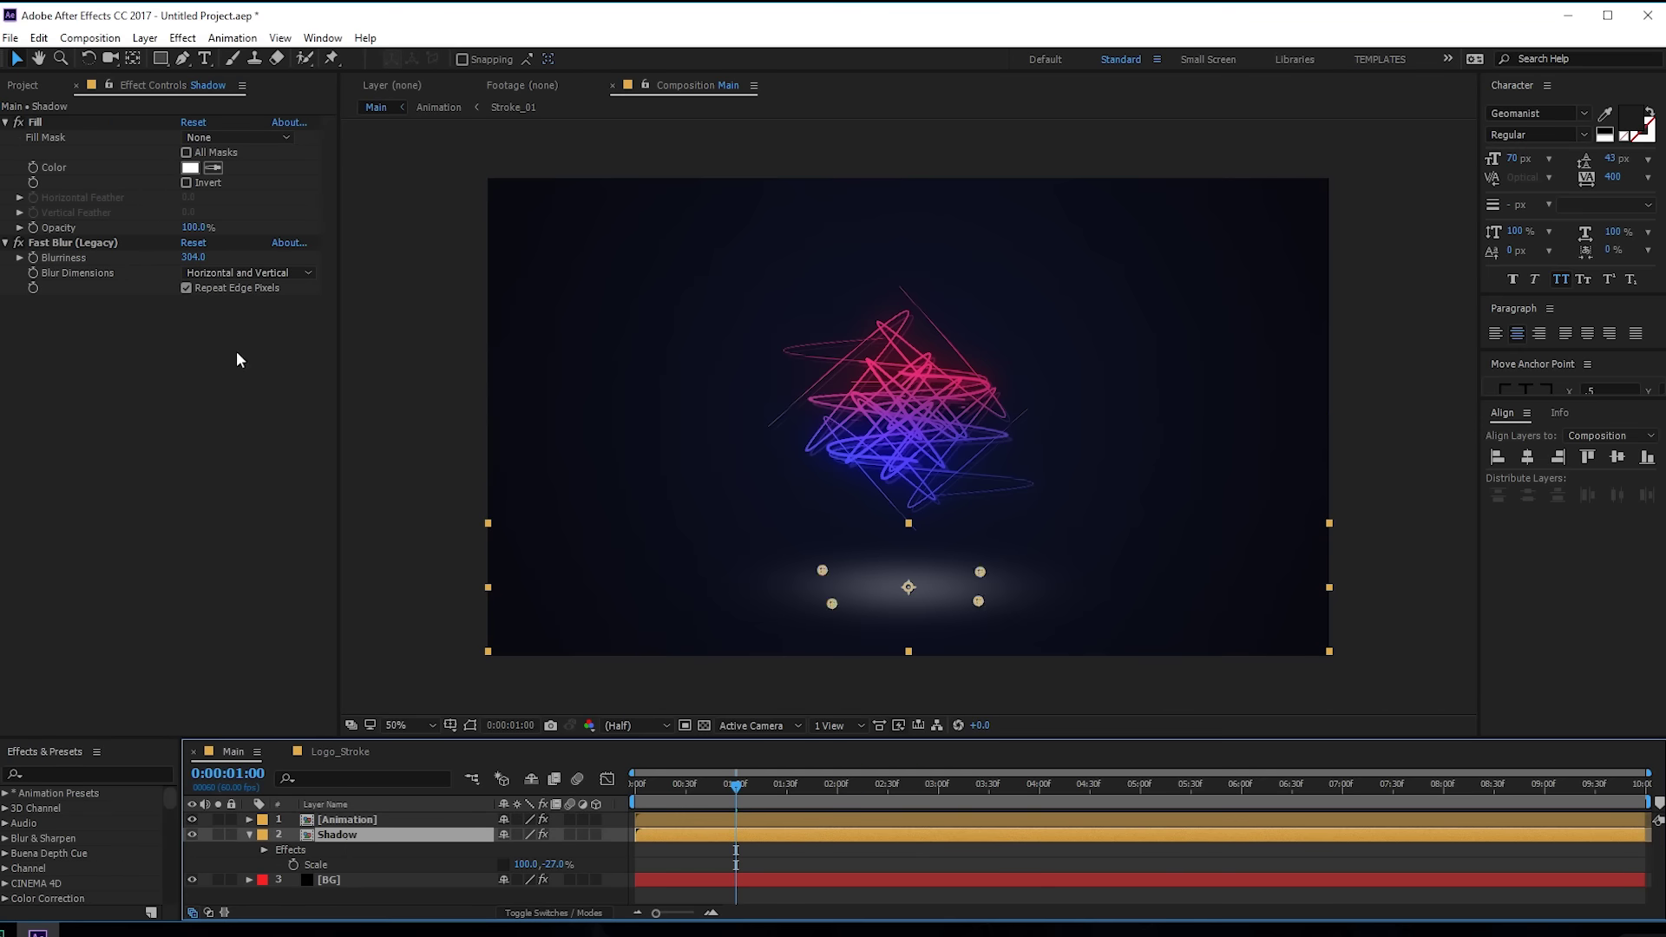
key("ctrl+v")
left_click(35, 123)
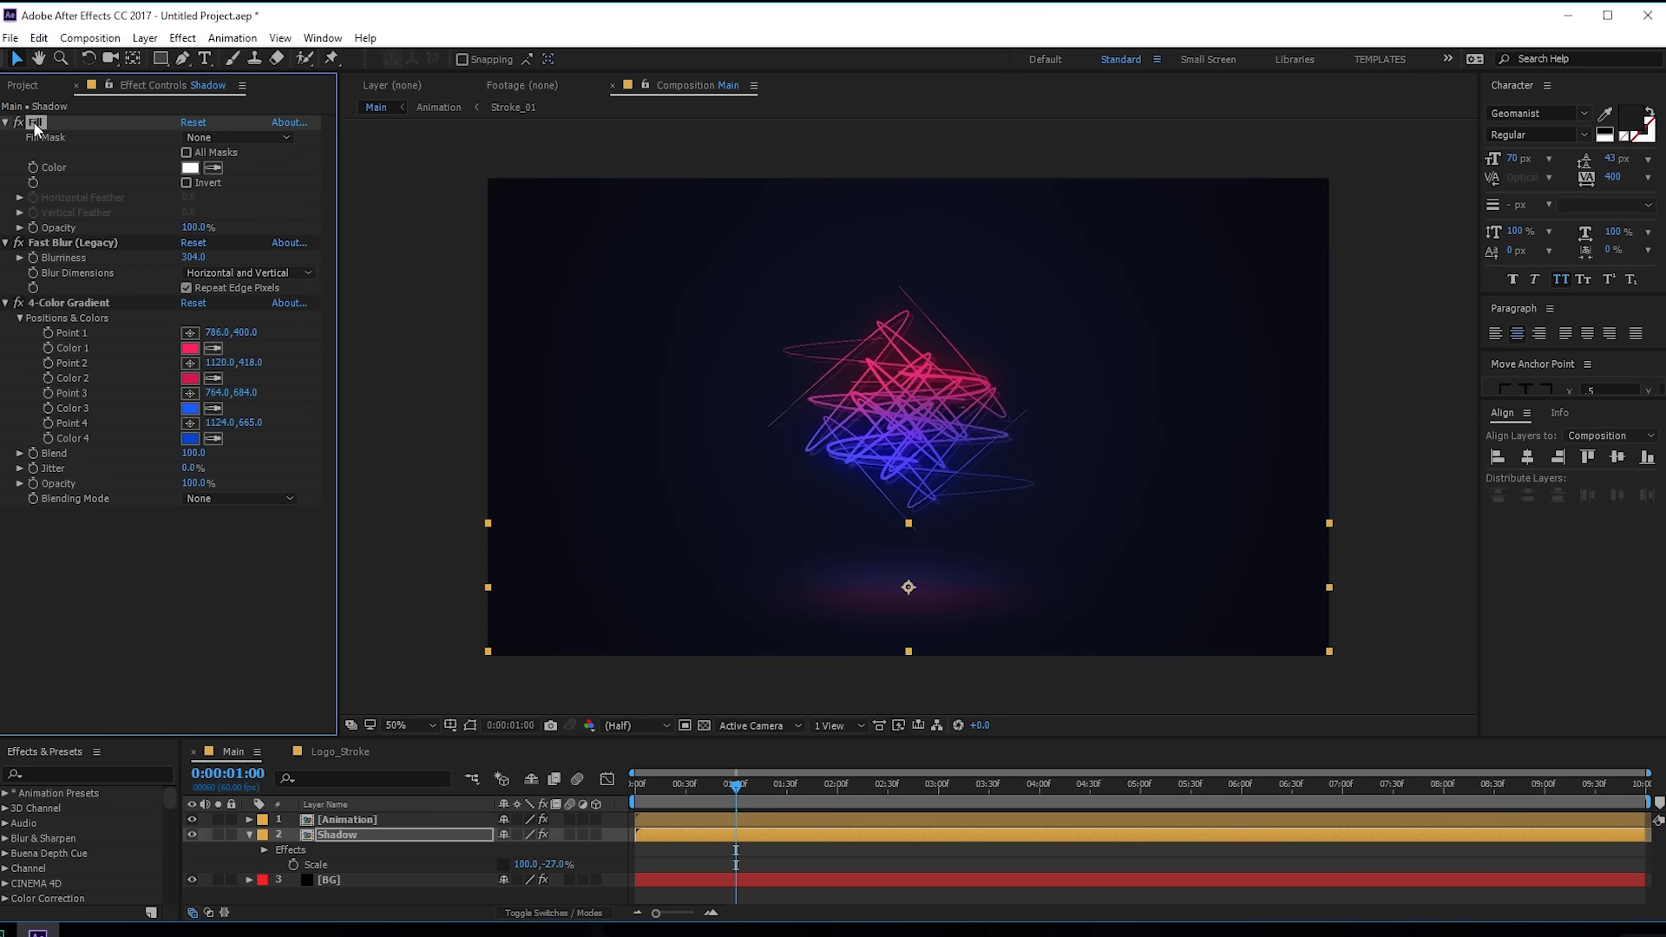
key("Delete")
Step: End the work area at 0:00:04:03, preview the logo reveal, and check the shadow around 0:00:00:48
mouse_move(736, 784)
left_mouse_down()
mouse_move(812, 795)
mouse_move(680, 789)
mouse_move(941, 815)
mouse_move(708, 818)
mouse_move(588, 842)
mouse_move(1043, 845)
left_mouse_up()
key("n")
key("space")
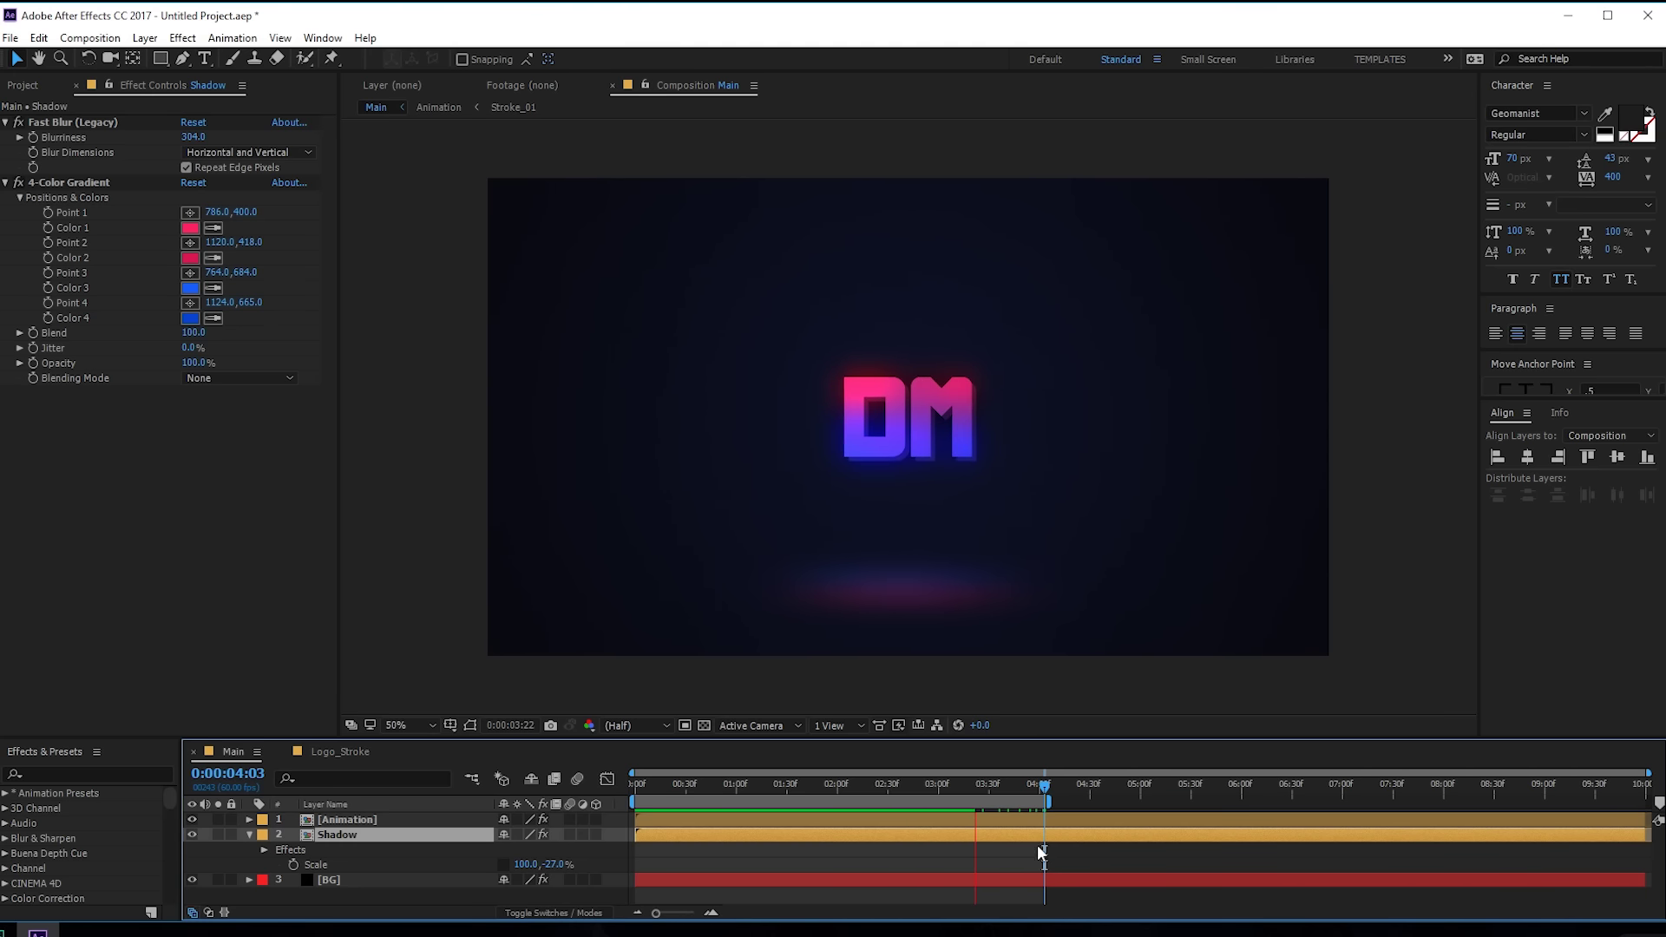
mouse_move(711, 777)
left_mouse_down()
mouse_move(682, 794)
mouse_move(810, 805)
mouse_move(642, 807)
mouse_move(837, 809)
mouse_move(696, 798)
mouse_move(796, 784)
mouse_move(679, 795)
mouse_move(772, 796)
mouse_move(672, 823)
mouse_move(717, 823)
left_mouse_up()
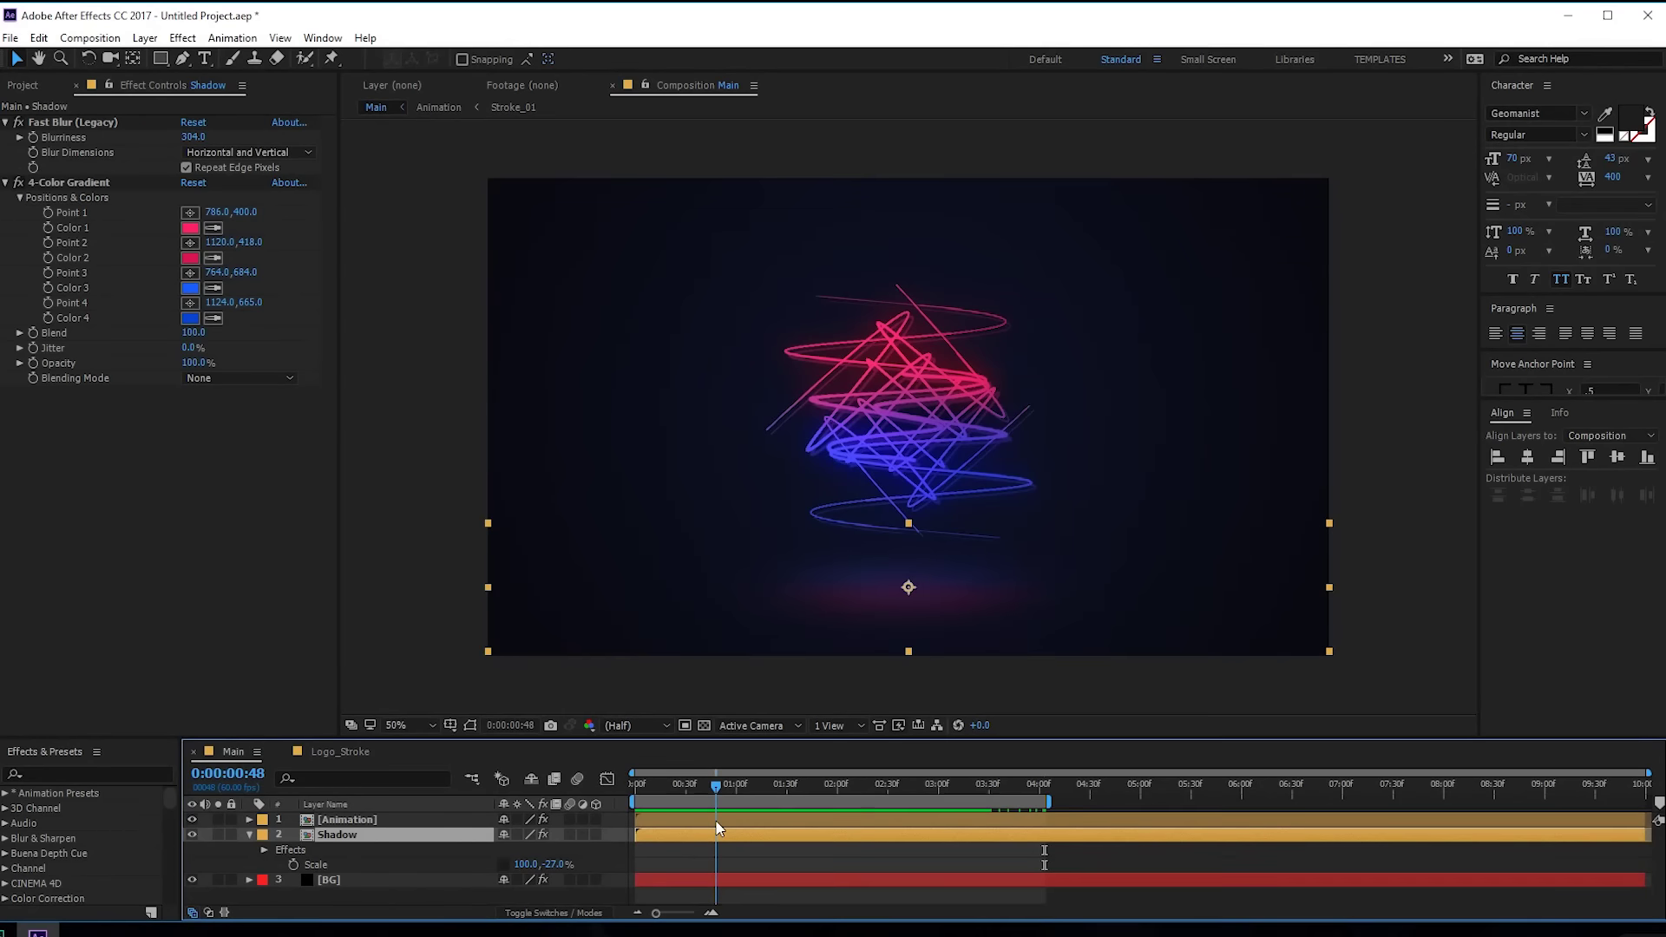